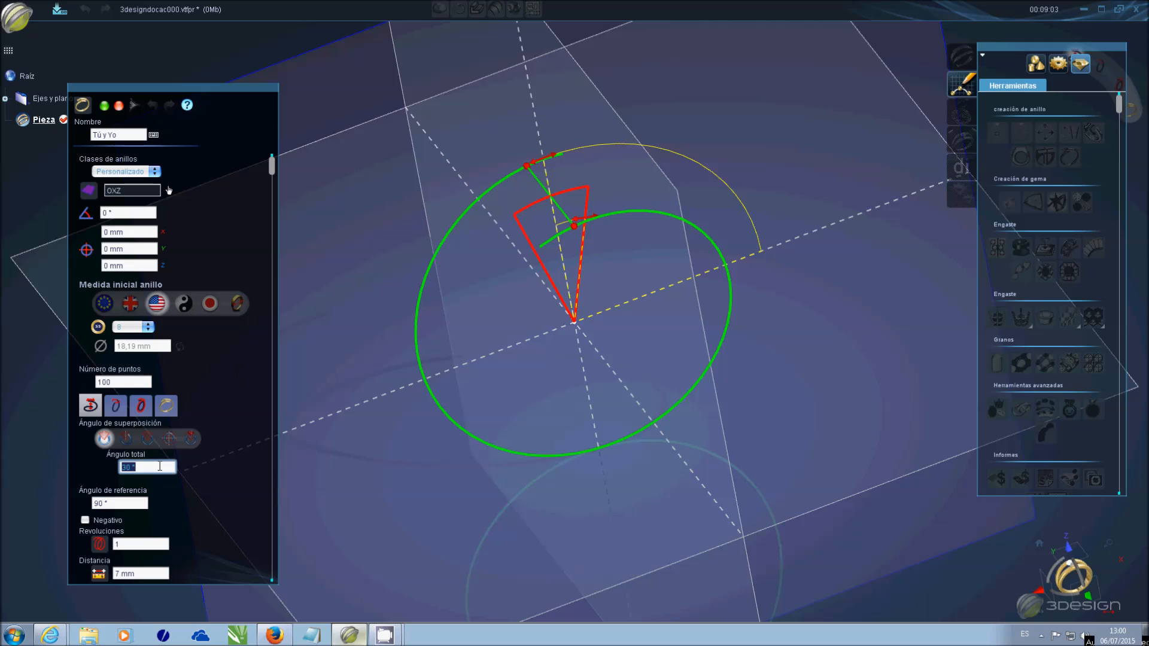
- Set the ring rail's total overlap angle to 60° and choose US ring size 8
{"action": "type", "text": "60"}
{"action": "left_click", "coordinate": [140, 503]}
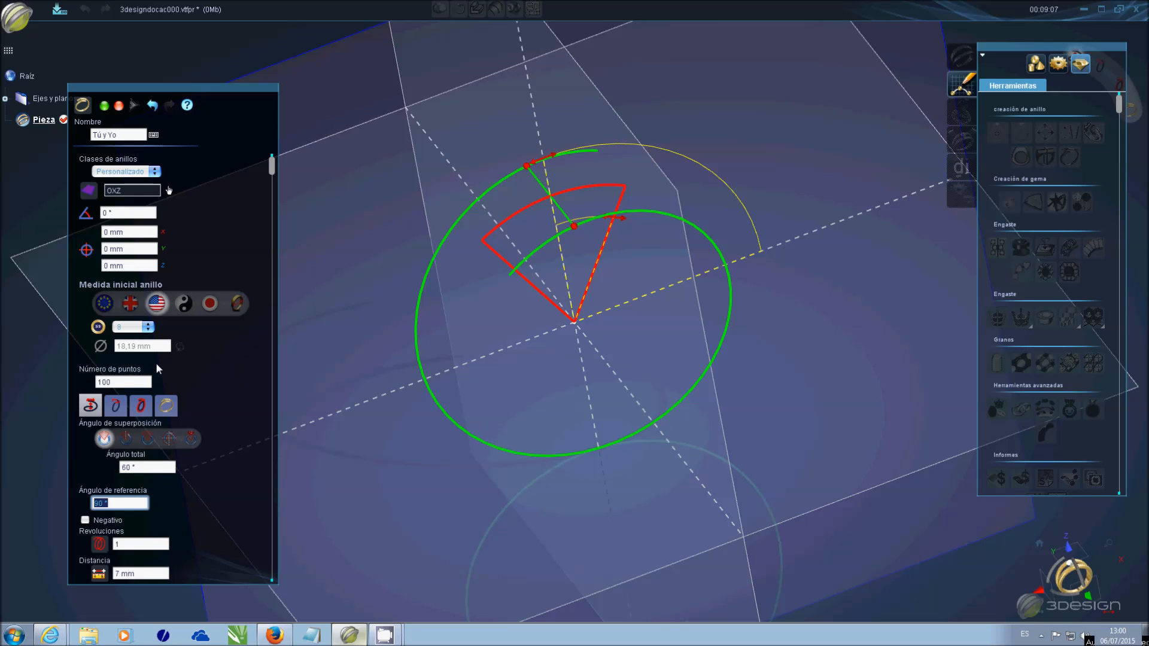
{"action": "left_click", "coordinate": [124, 328]}
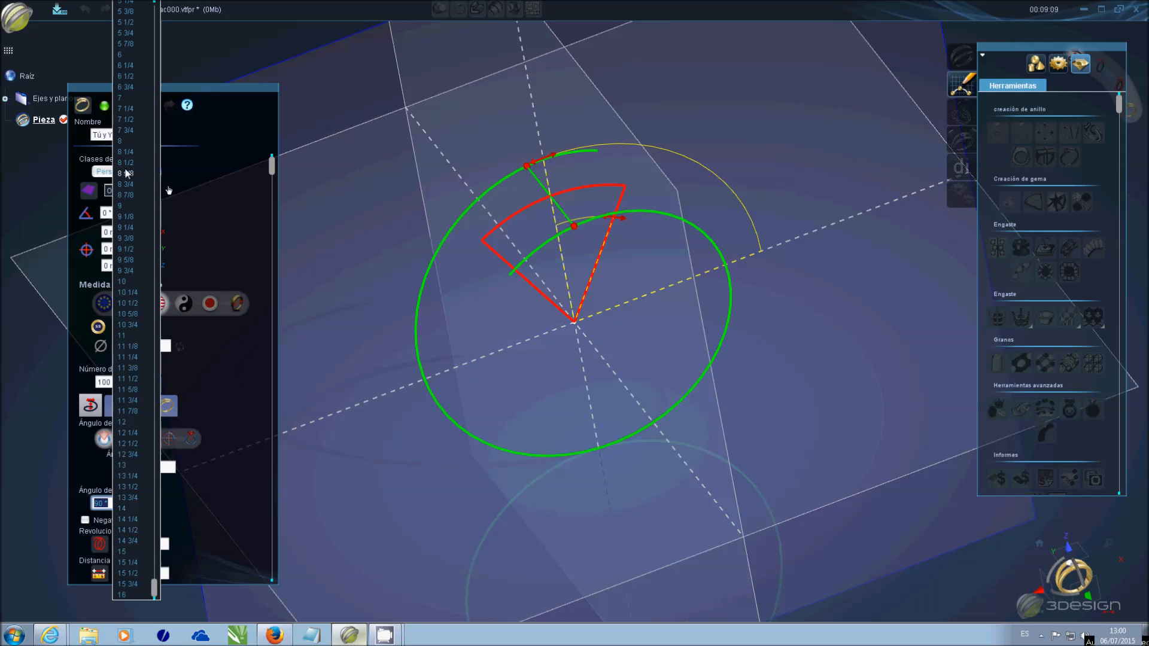
{"action": "left_click", "coordinate": [121, 144]}
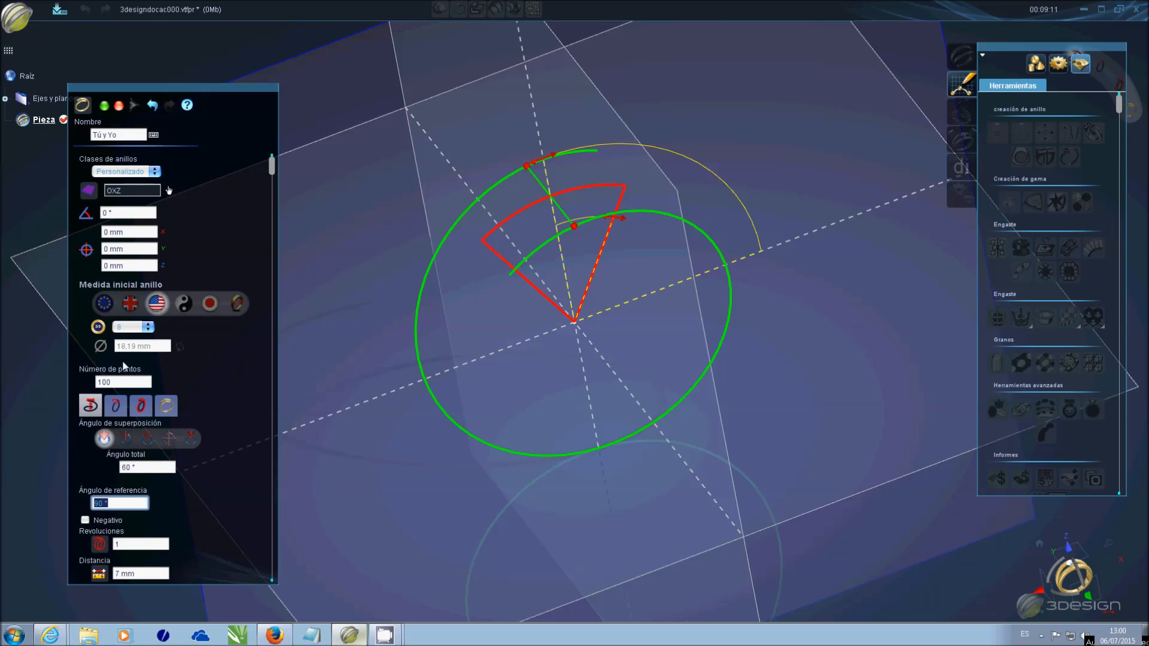
- Switch the ring shape to "Gestión de las extremidades" and reshape the rail's end to a distance of about 6.73 mm and start angle of about -84.66°
{"action": "left_click", "coordinate": [122, 403]}
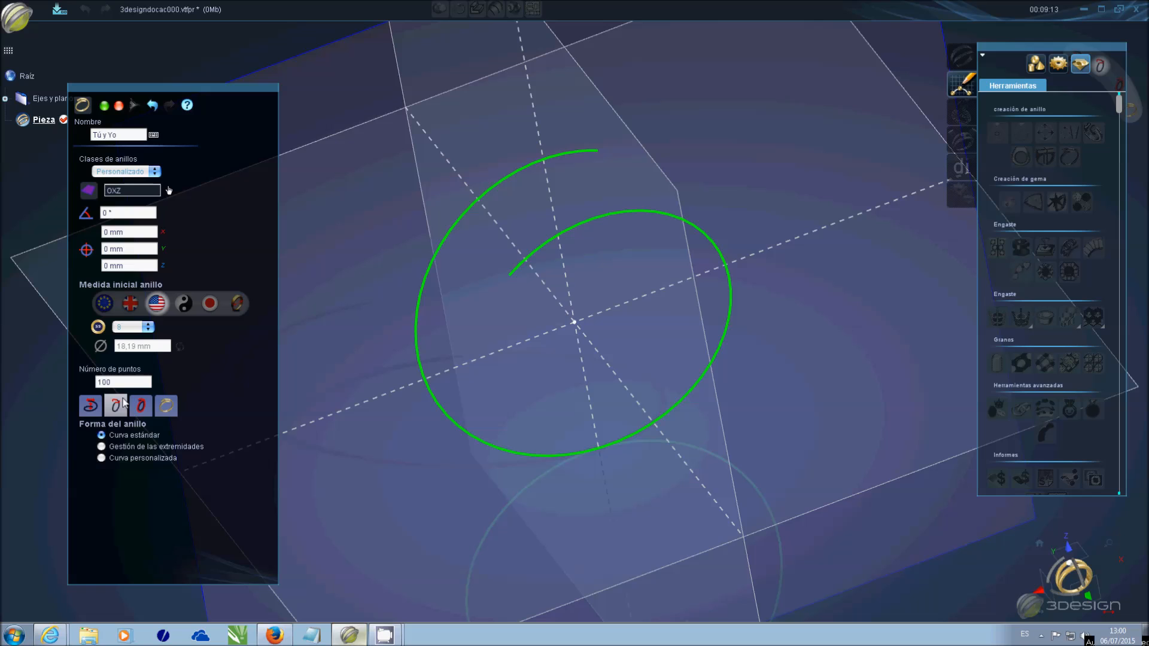
{"action": "left_click", "coordinate": [101, 447]}
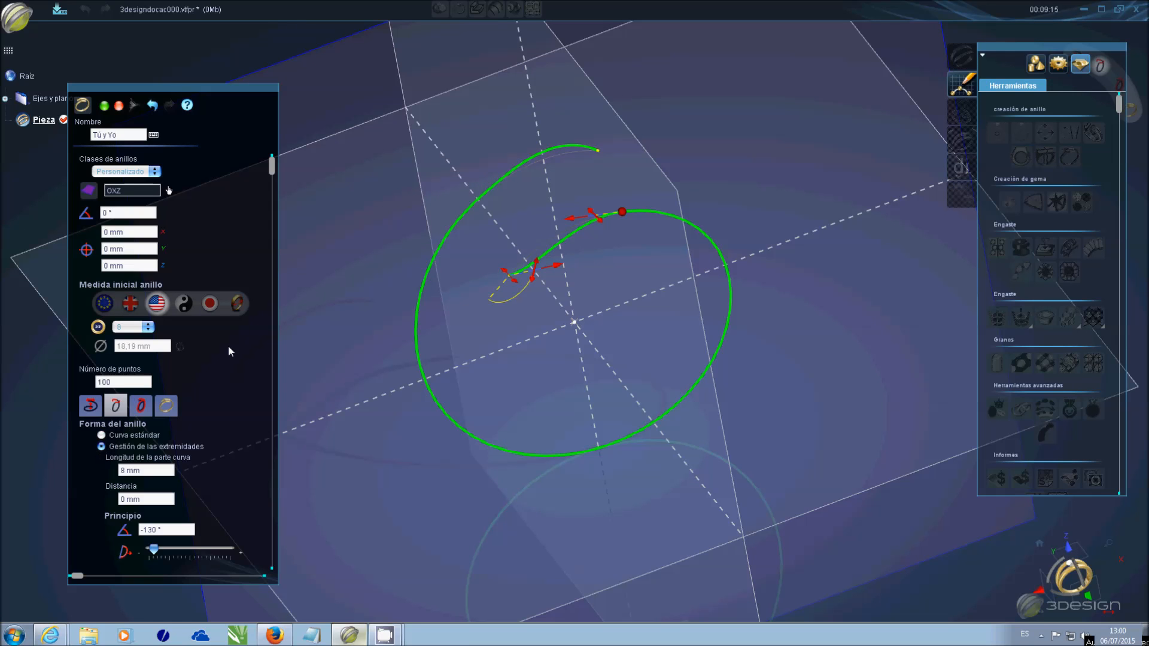
{"action": "middle_click_drag", "start_coordinate": [547, 342], "coordinate": [693, 398]}
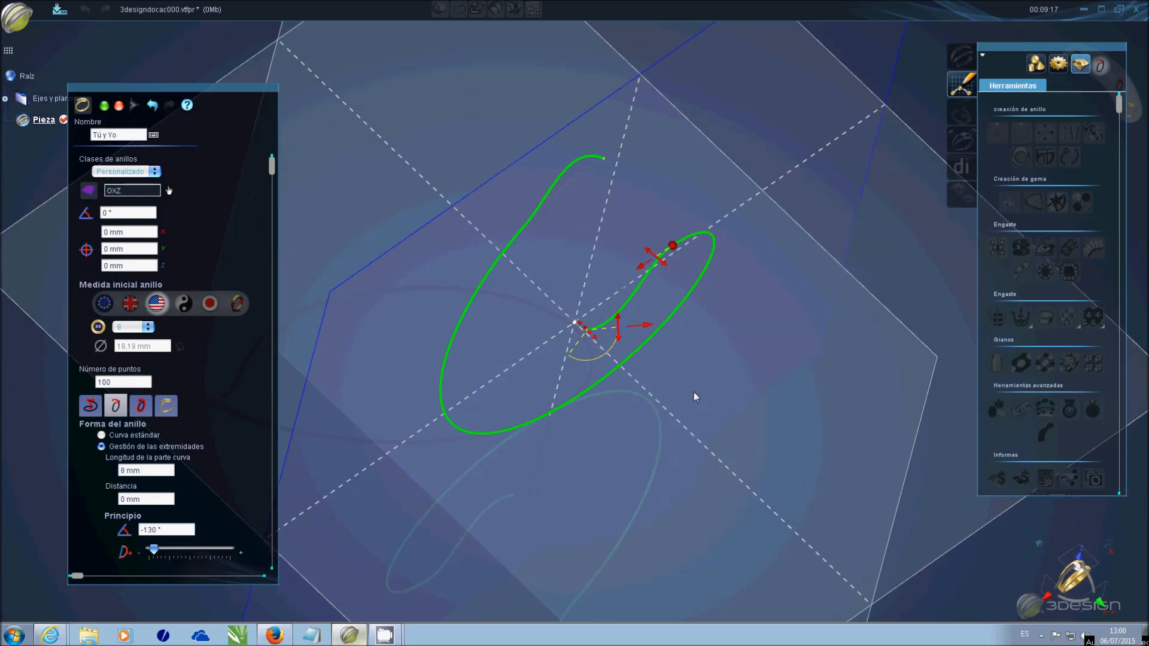
{"action": "mouse_move", "coordinate": [595, 345]}
{"action": "left_mouse_down"}
{"action": "mouse_move", "coordinate": [521, 257]}
{"action": "mouse_move", "coordinate": [536, 254]}
{"action": "mouse_move", "coordinate": [507, 252]}
{"action": "mouse_move", "coordinate": [531, 261]}
{"action": "mouse_move", "coordinate": [528, 281]}
{"action": "mouse_move", "coordinate": [584, 325]}
{"action": "left_mouse_up"}
{"action": "right_click_drag", "start_coordinate": [724, 429], "coordinate": [690, 282]}
{"action": "right_click_drag", "start_coordinate": [767, 311], "coordinate": [510, 419]}
{"action": "scroll", "coordinate": [496, 338], "scroll_direction": "up", "scroll_amount": 3}
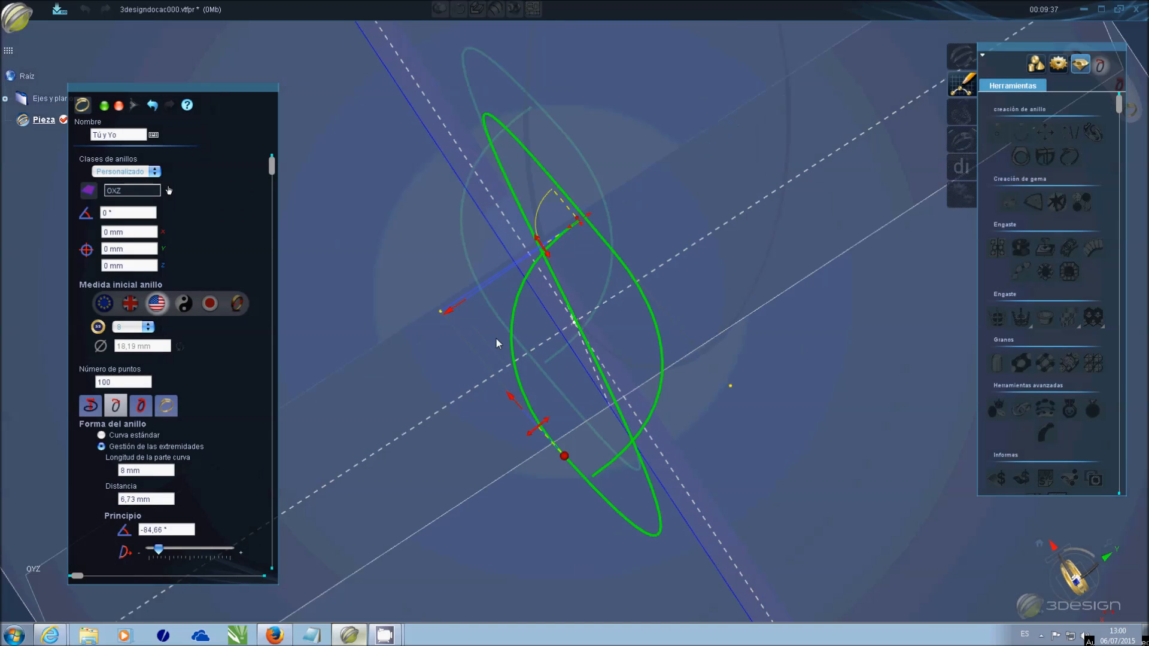
- Adjust the length of the rail end's curved part to about 8.47 mm
{"action": "left_click_drag", "start_coordinate": [565, 456], "coordinate": [512, 398]}
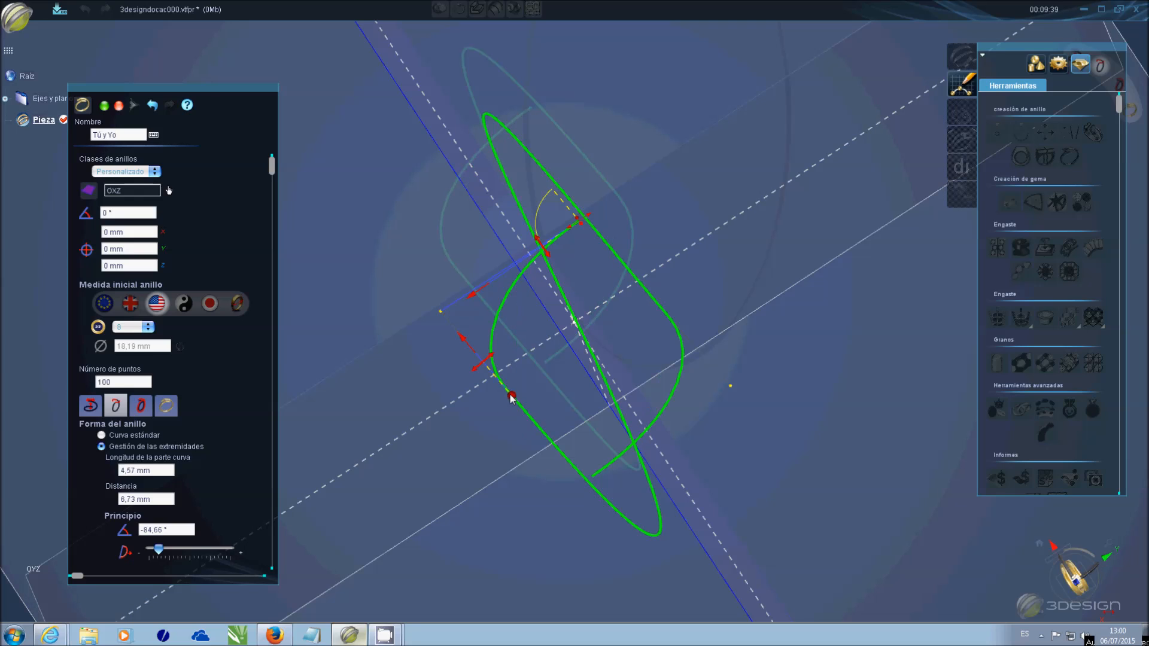
{"action": "left_click_drag", "start_coordinate": [545, 435], "coordinate": [544, 434]}
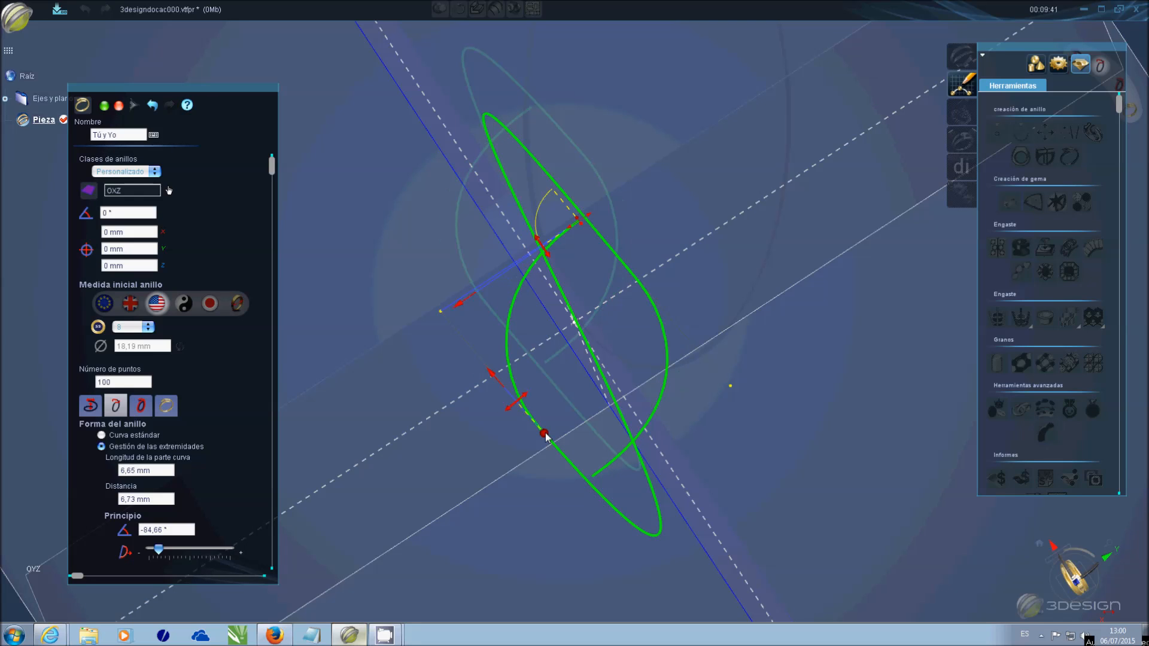
{"action": "left_click_drag", "start_coordinate": [571, 466], "coordinate": [572, 464]}
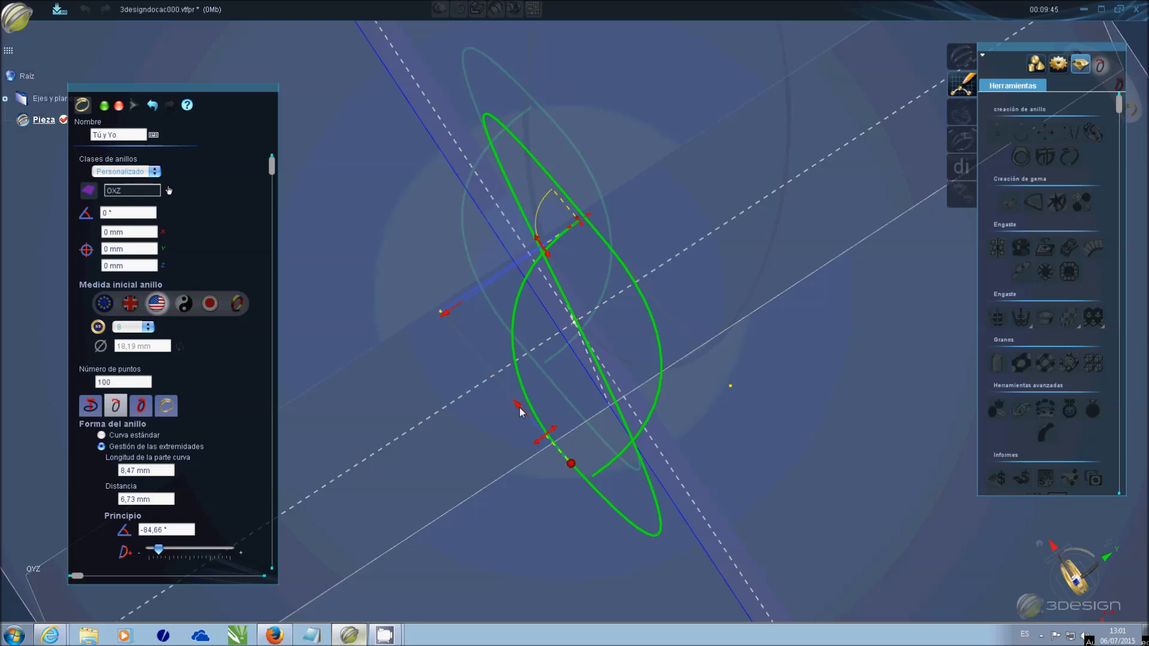
- Lengthen the tangent at the curved part of the rail to widen its bend, and accept the Tú y Yo ring
{"action": "middle_click_drag", "start_coordinate": [582, 440], "coordinate": [638, 272]}
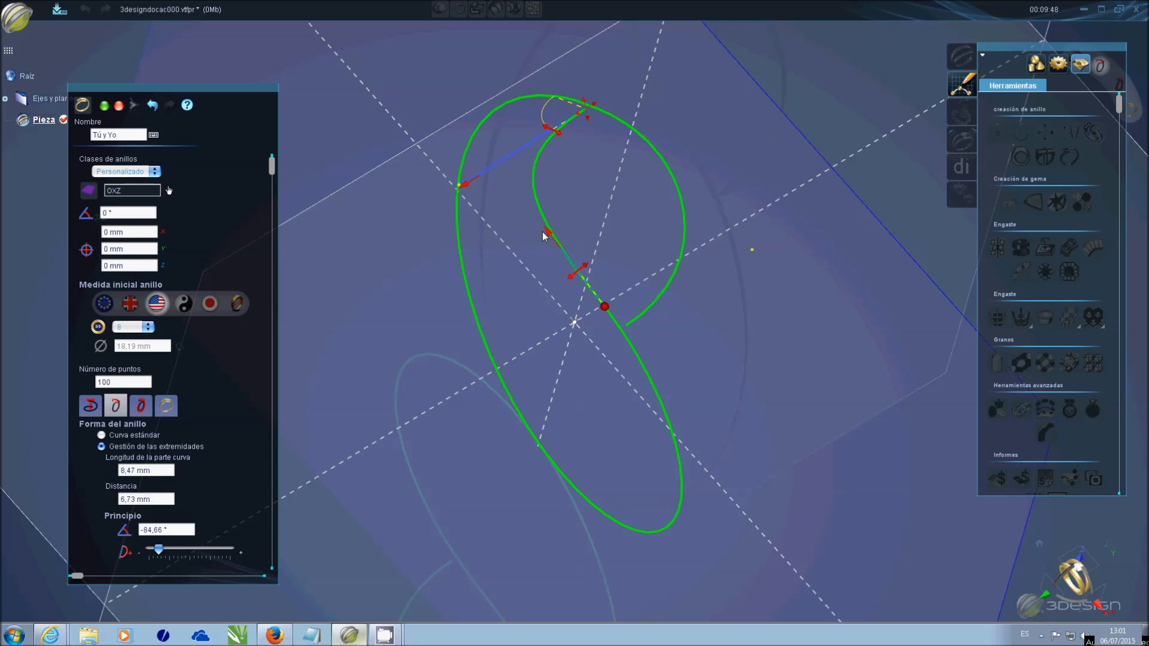
{"action": "left_click_drag", "start_coordinate": [550, 235], "coordinate": [538, 216]}
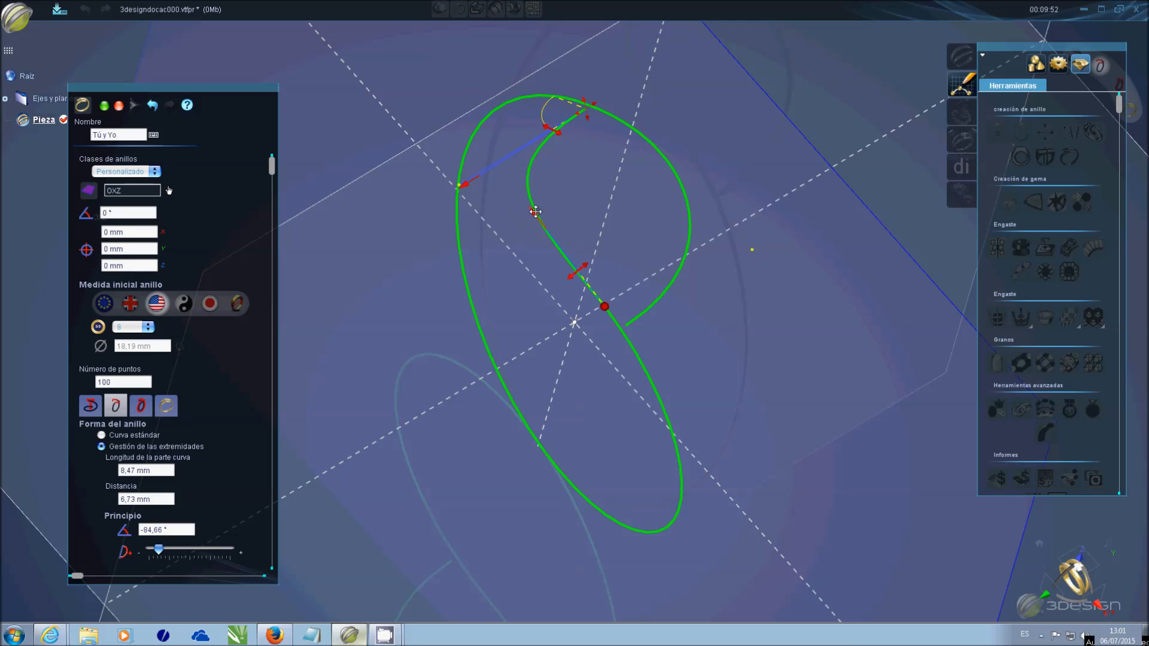
{"action": "middle_click_drag", "start_coordinate": [527, 401], "coordinate": [447, 492]}
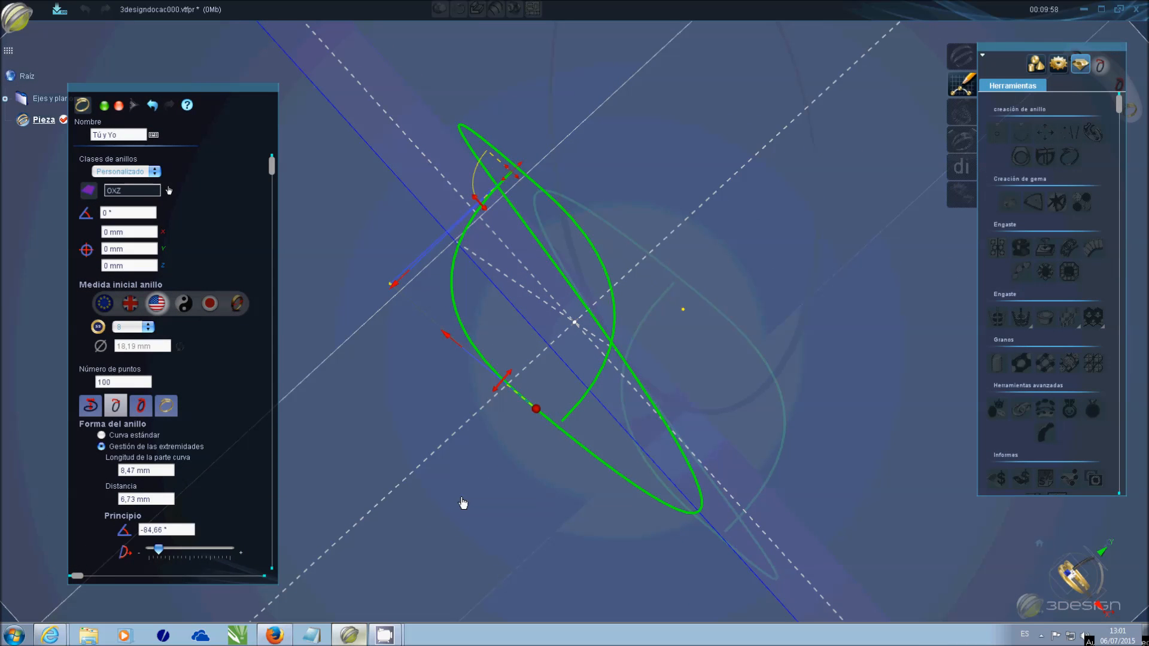
{"action": "key", "text": "Return"}
- Create a new sketch on the OXZ plane
{"action": "middle_click_drag", "start_coordinate": [372, 464], "coordinate": [618, 259]}
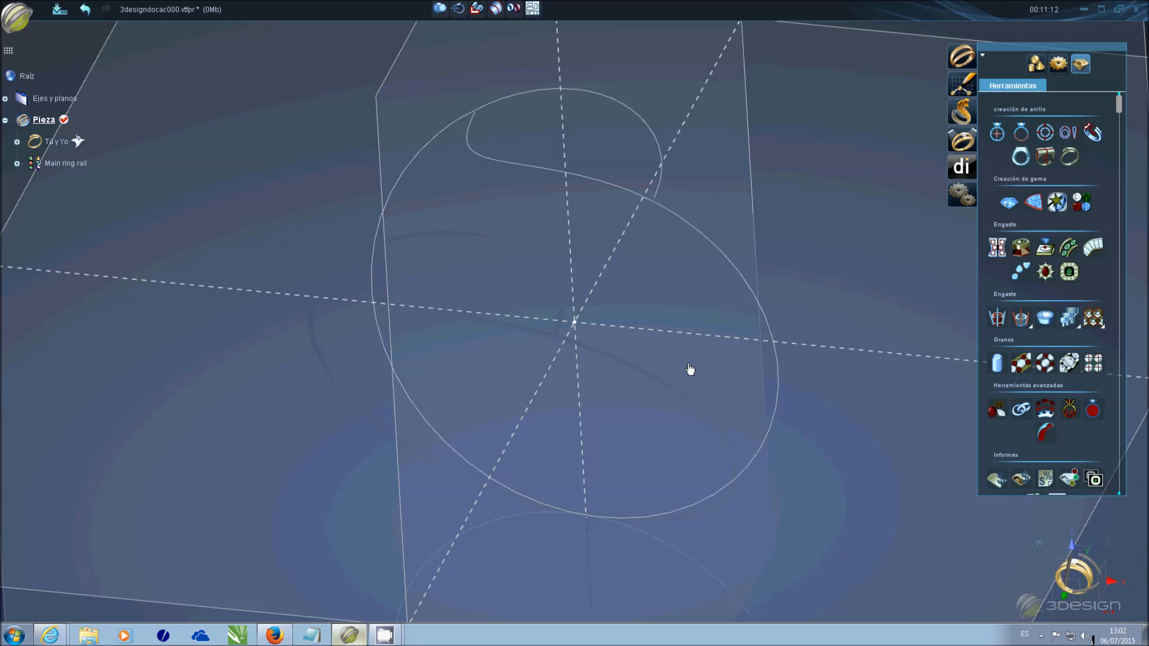
{"action": "scroll", "coordinate": [689, 370], "scroll_direction": "down", "scroll_amount": 5}
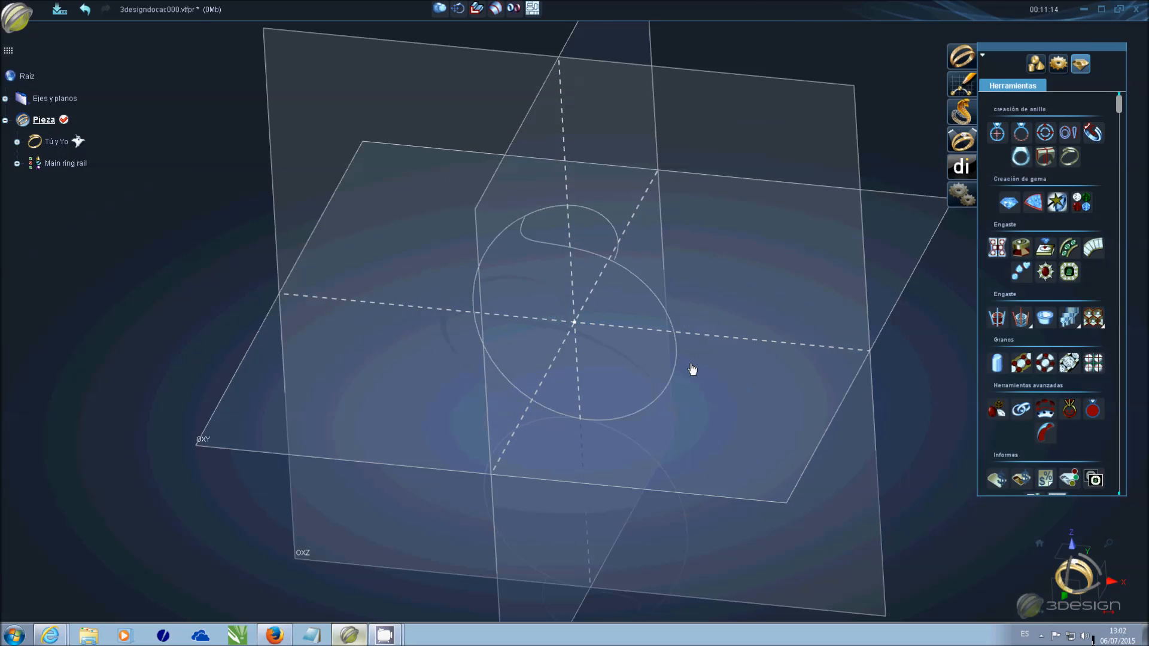
{"action": "left_click", "coordinate": [719, 121]}
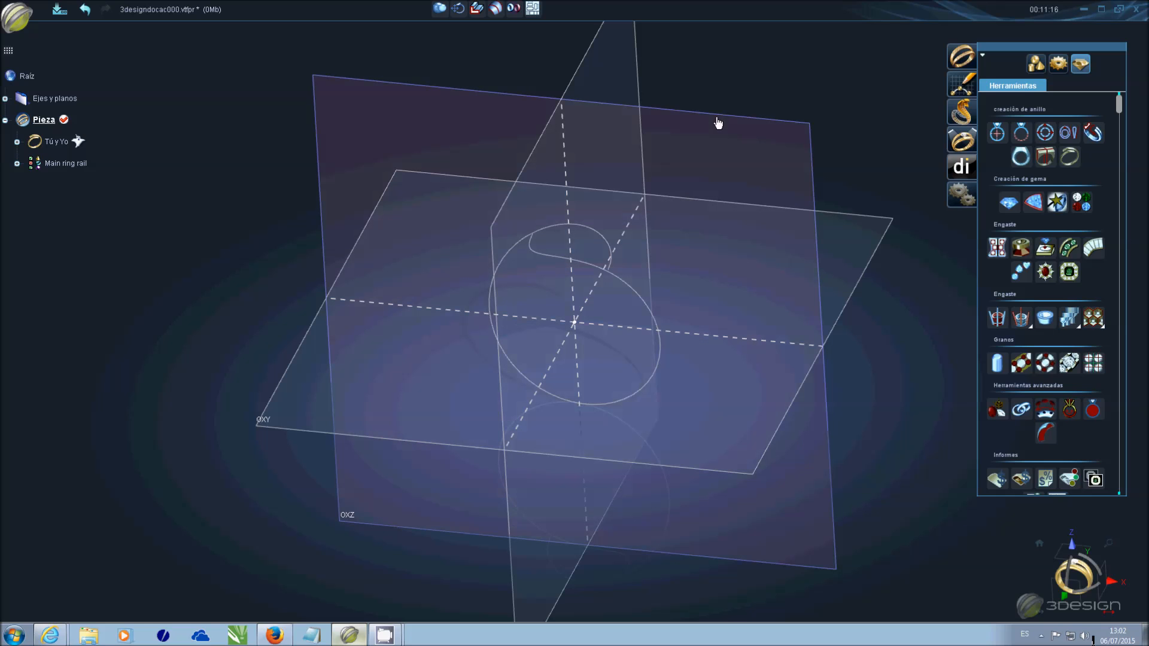
{"action": "left_click", "coordinate": [962, 83]}
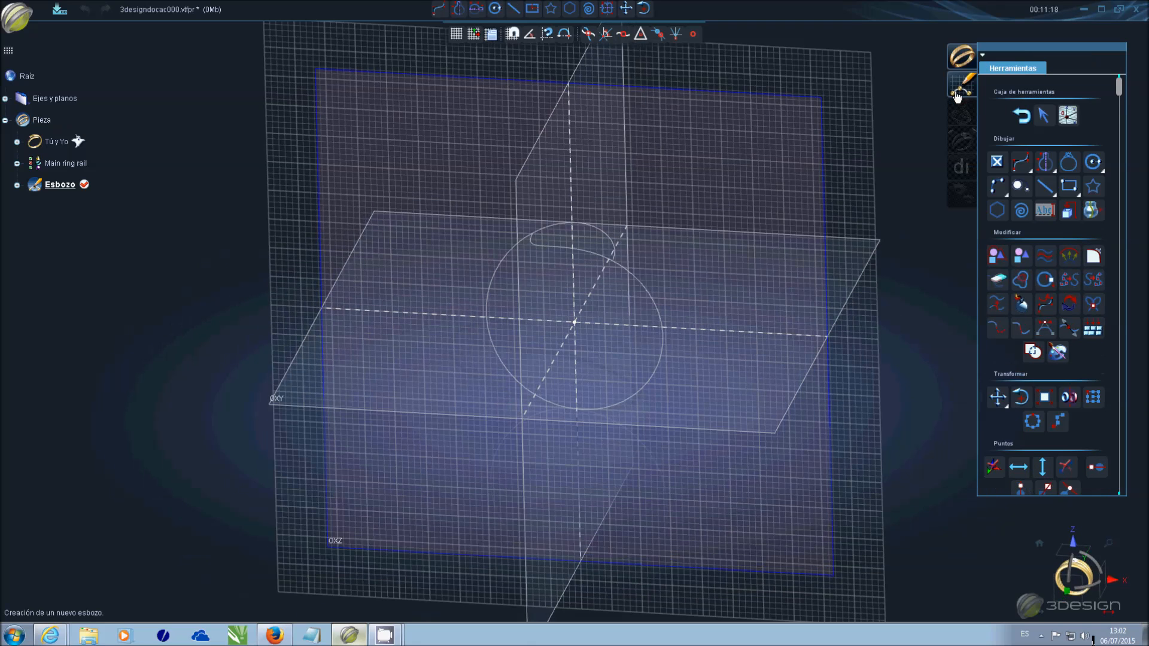
{"action": "scroll", "coordinate": [715, 218], "scroll_direction": "up", "scroll_amount": 5}
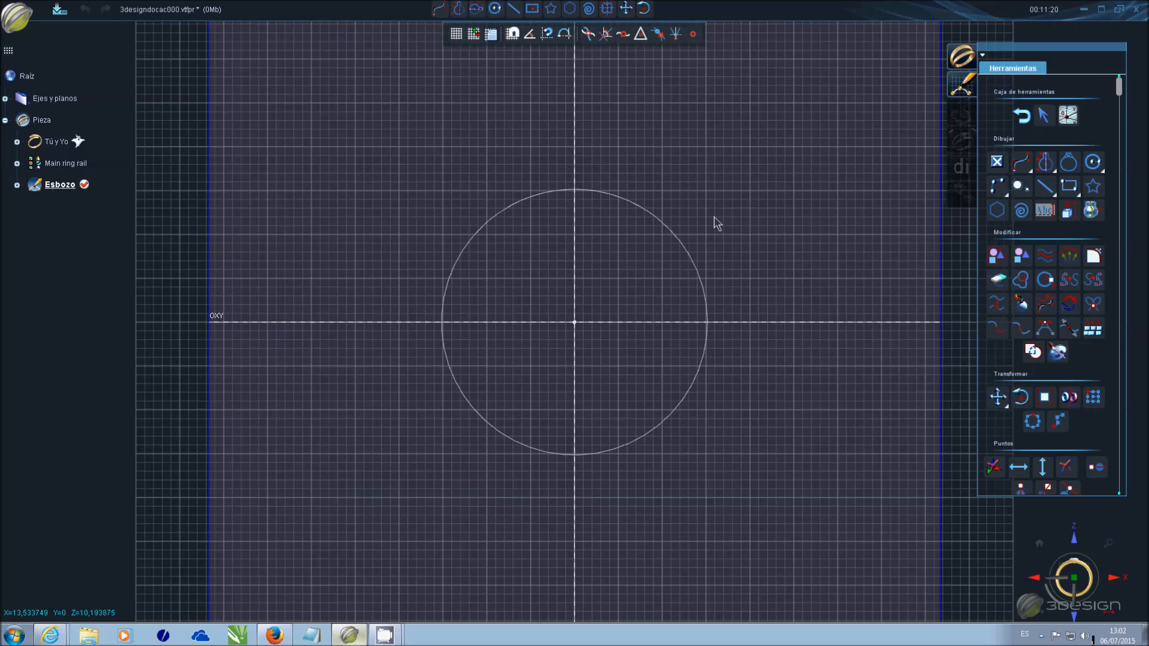
- Draw a rectangle about 3 mm wide and 1.8 mm high inside the ring circle, above the origin
{"action": "left_click", "coordinate": [1068, 186]}
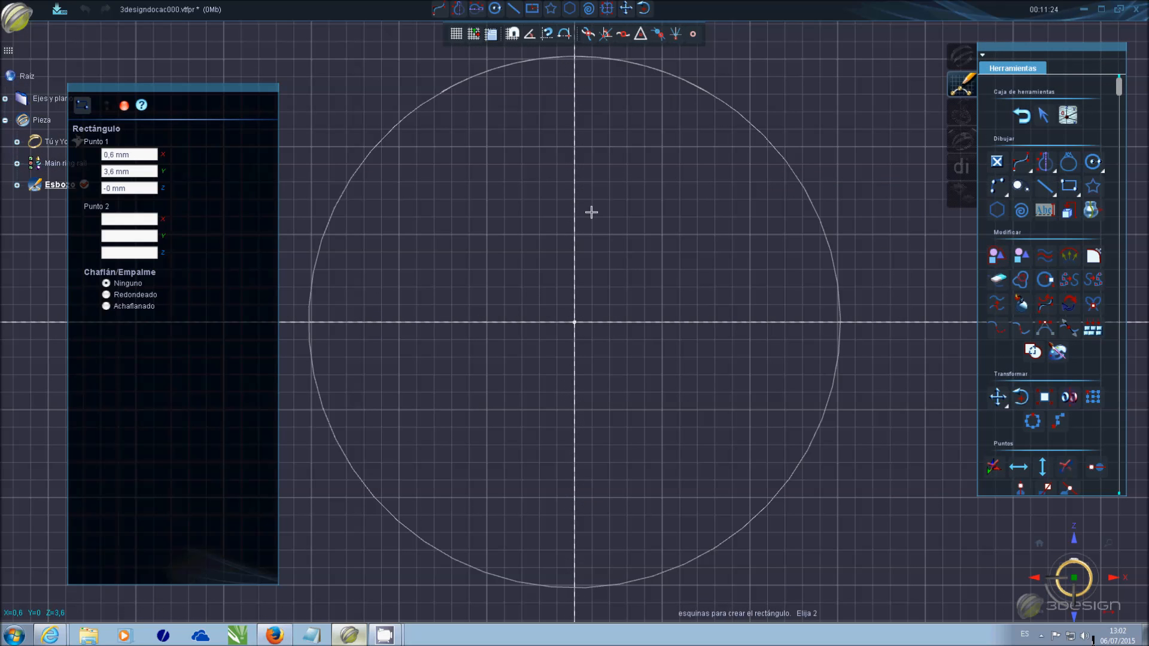
{"action": "left_click", "coordinate": [538, 203]}
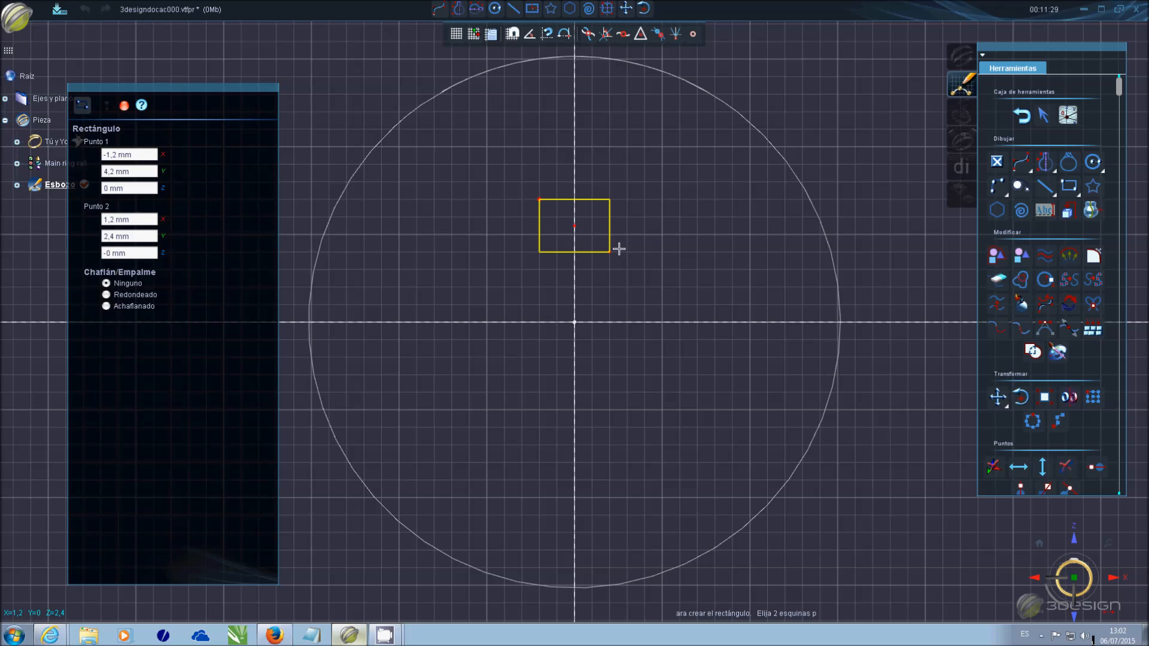
{"action": "left_click", "coordinate": [621, 250]}
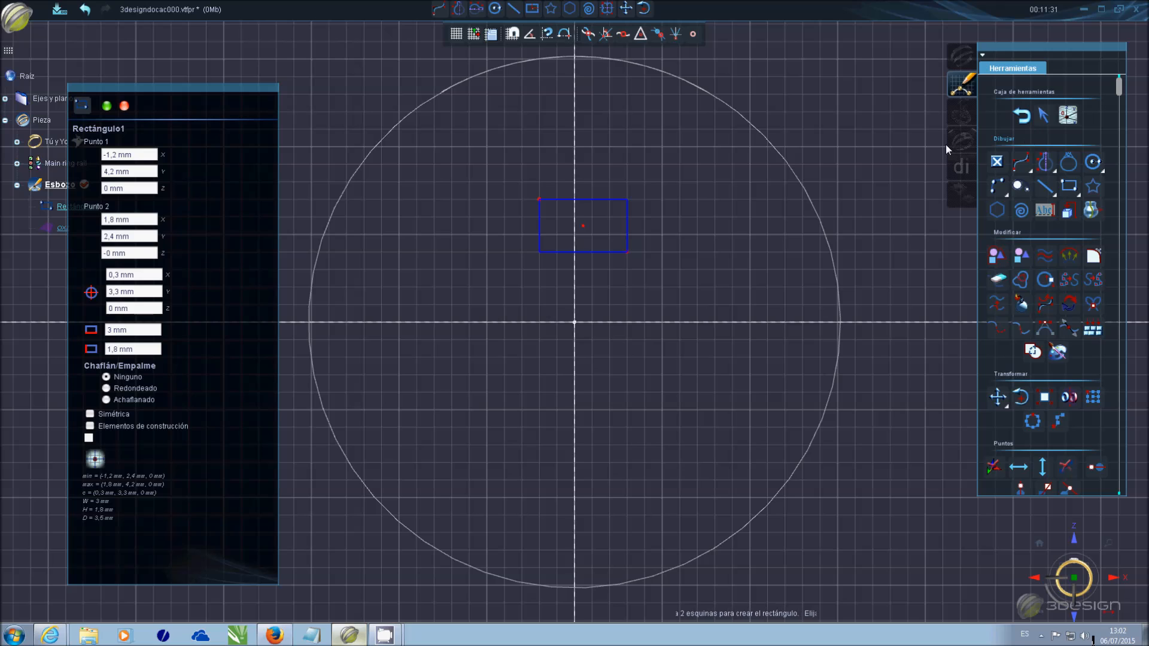
- Round the rectangle's corners with a 0.2 mm radius, accept it, and exit the sketch
{"action": "left_click", "coordinate": [106, 389]}
{"action": "left_click", "coordinate": [163, 413]}
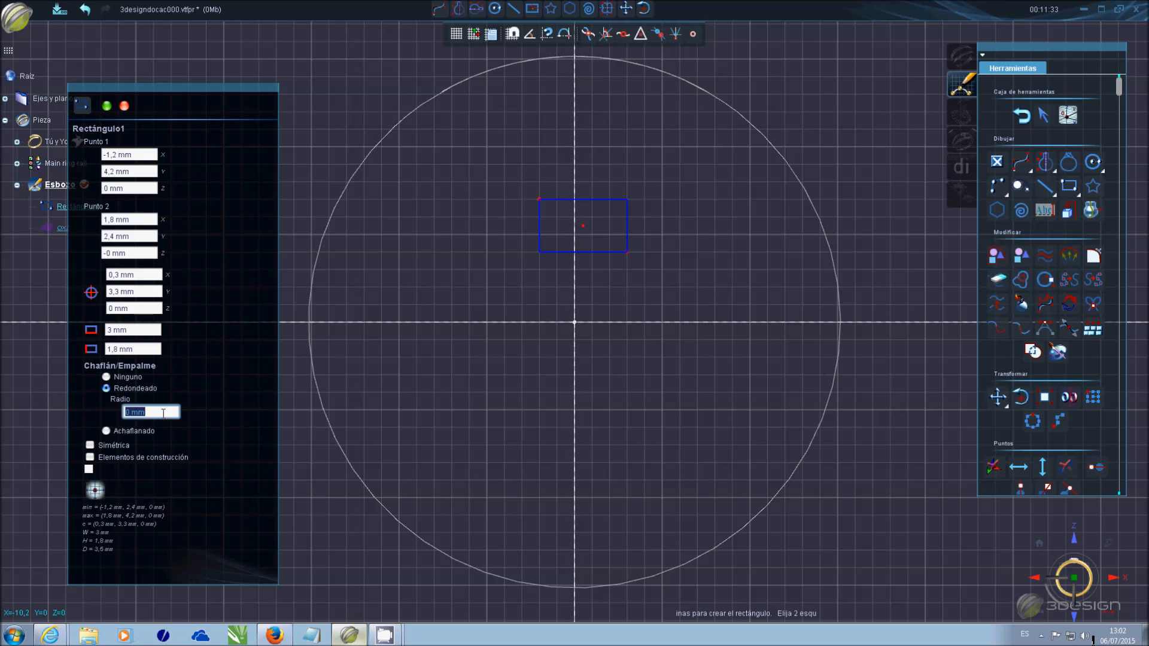
{"action": "type", "text": "0,2"}
{"action": "key", "text": "Tab"}
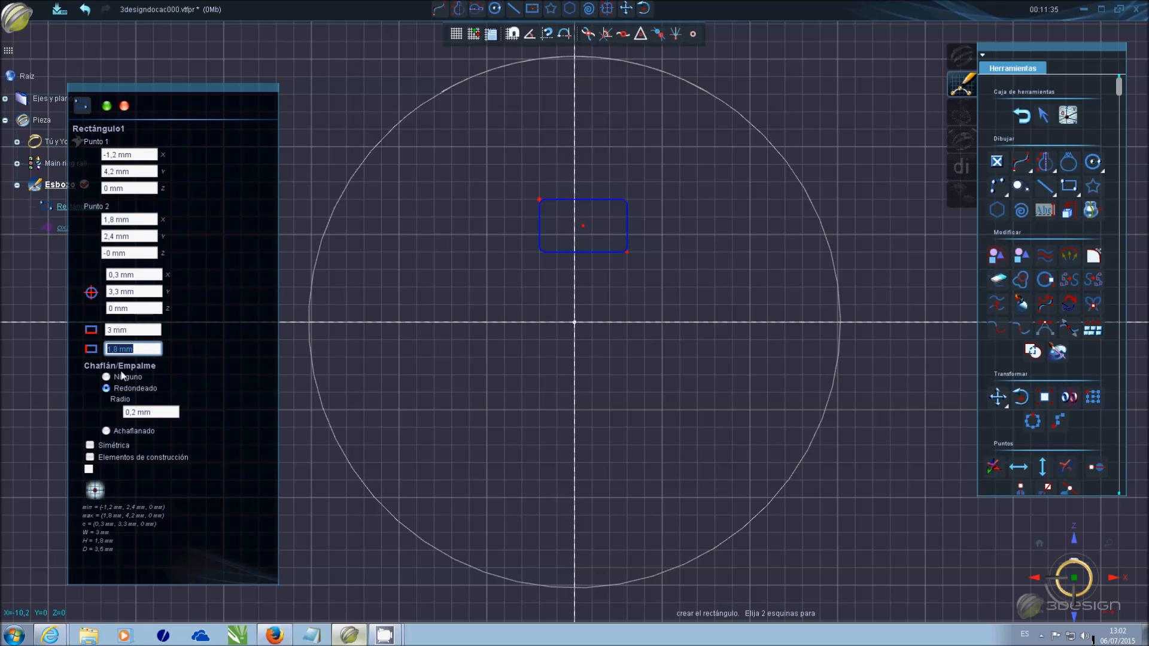
{"action": "left_click", "coordinate": [156, 346]}
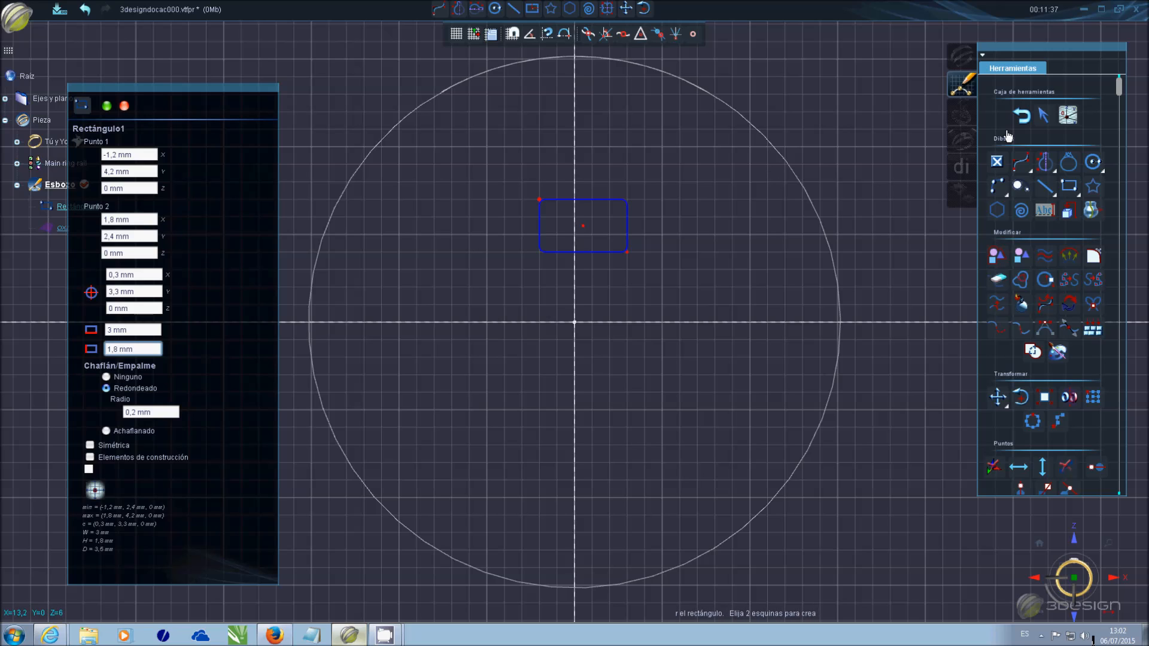
{"action": "left_click", "coordinate": [105, 106]}
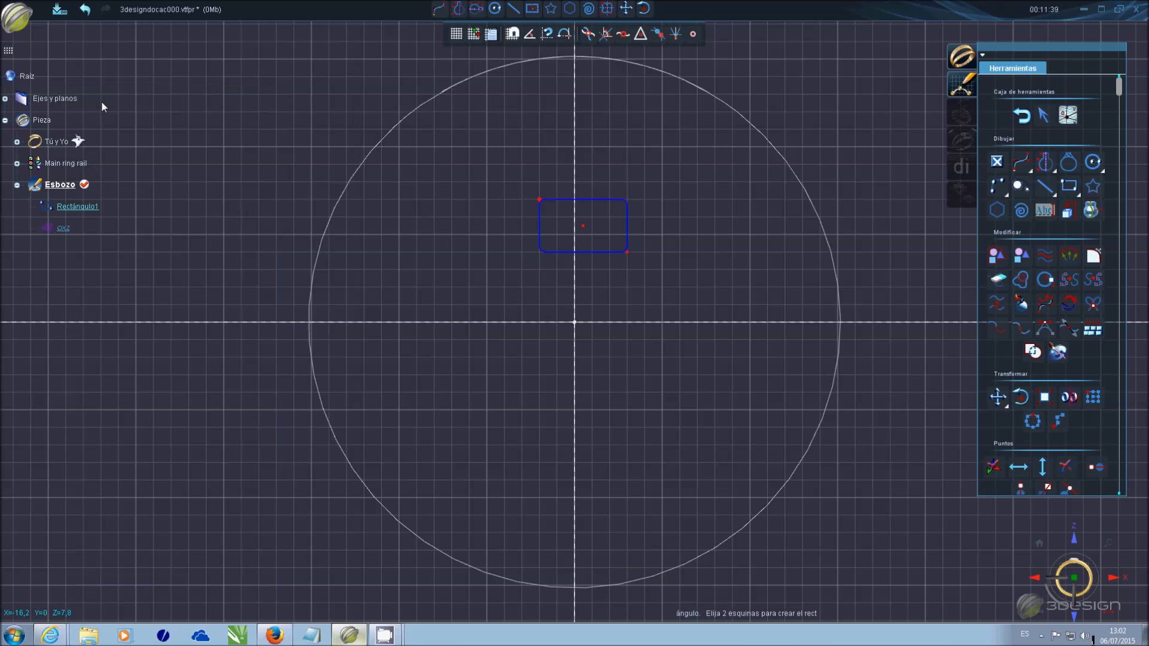
{"action": "left_click", "coordinate": [1044, 115]}
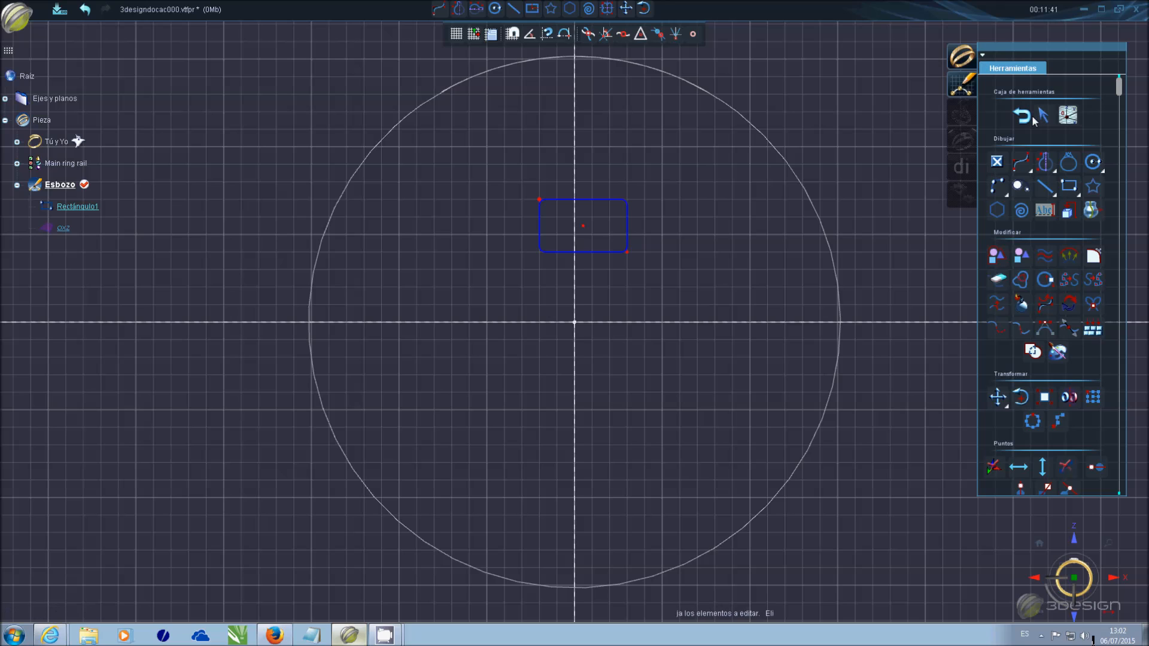
{"action": "left_click", "coordinate": [1024, 116]}
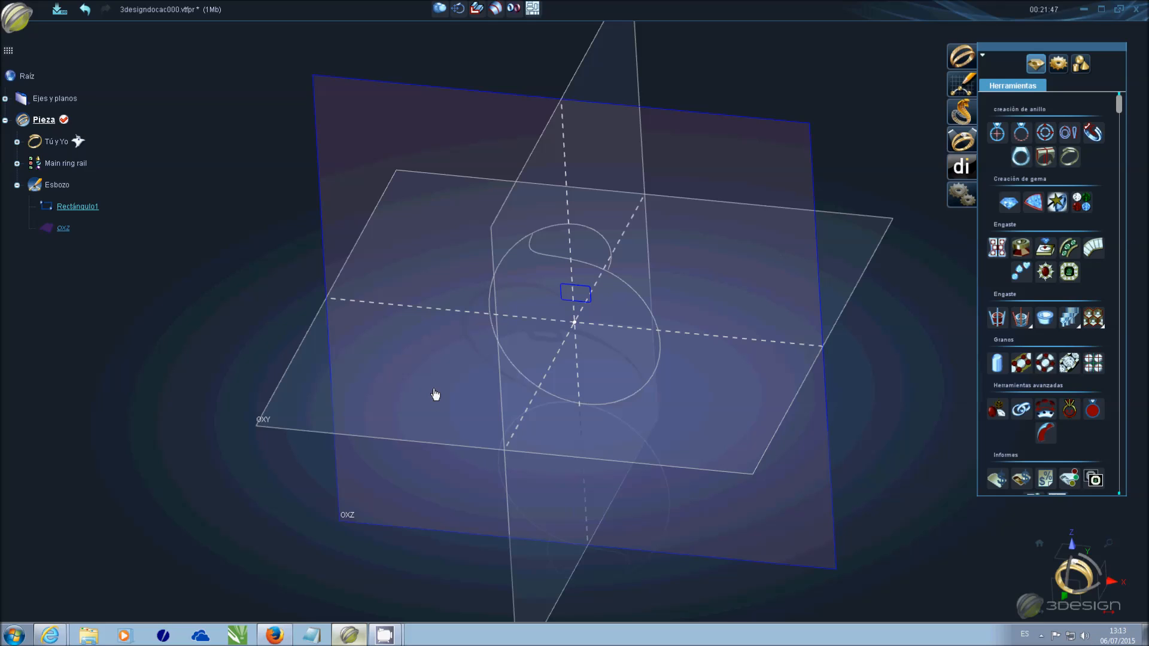
- Start a ring sweep along the Main ring rail and add a first profile that uses the rounded rectangle
{"action": "left_click", "coordinate": [643, 307]}
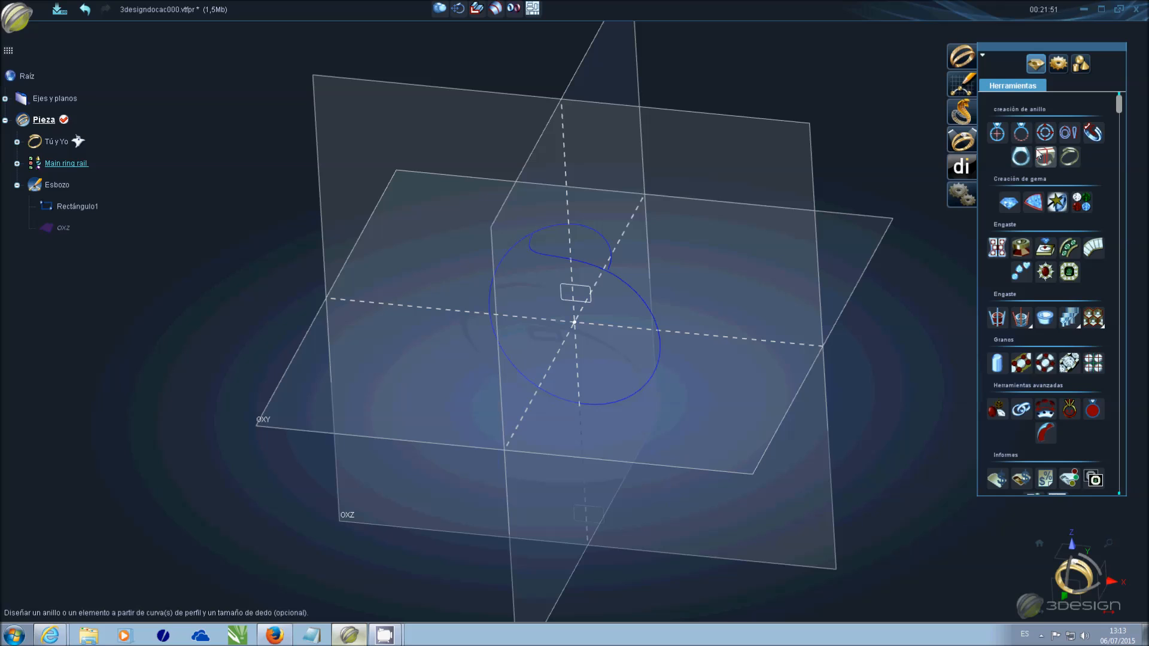
{"action": "left_click", "coordinate": [1093, 133]}
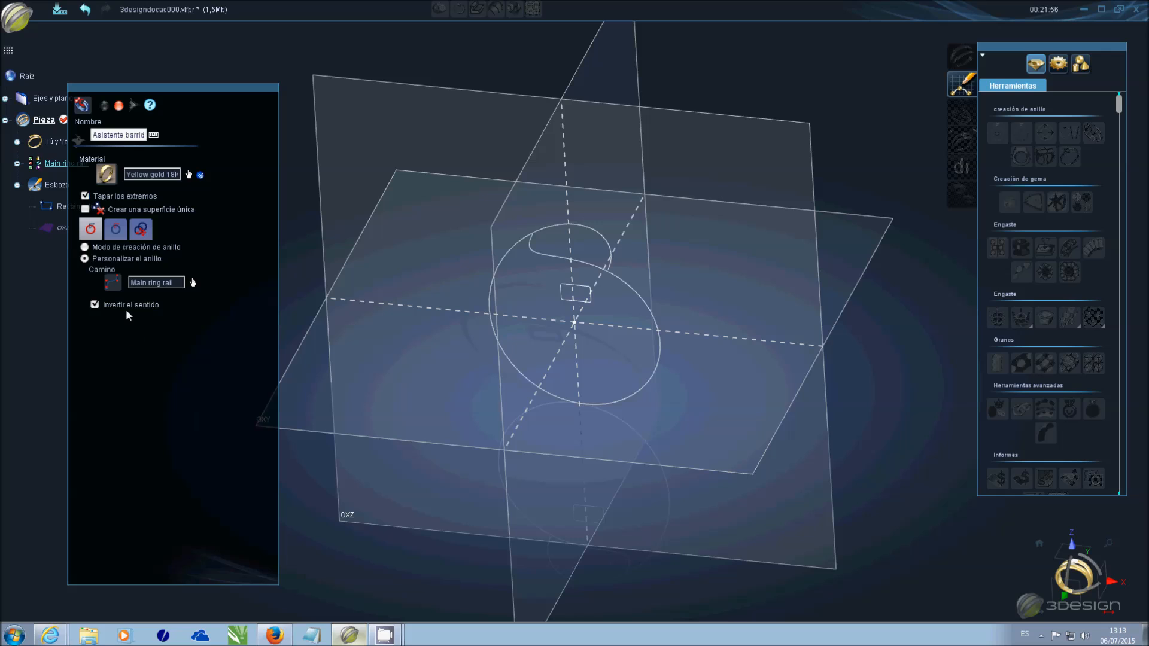
{"action": "left_click", "coordinate": [115, 229]}
{"action": "left_click", "coordinate": [97, 261]}
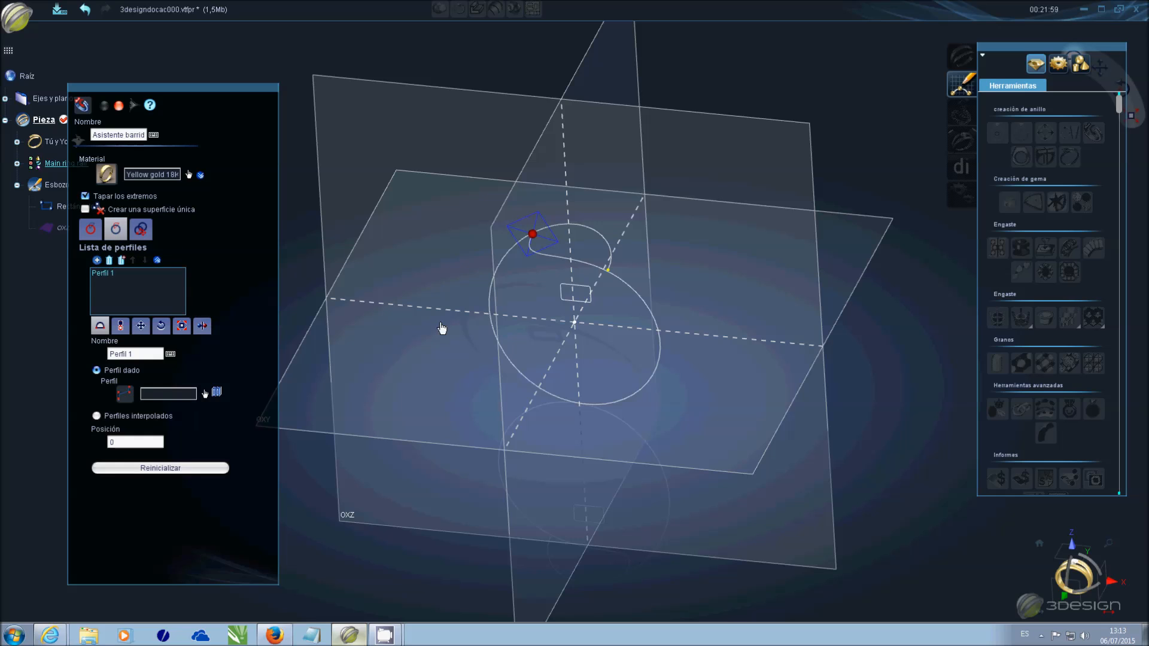
{"action": "left_click", "coordinate": [206, 394]}
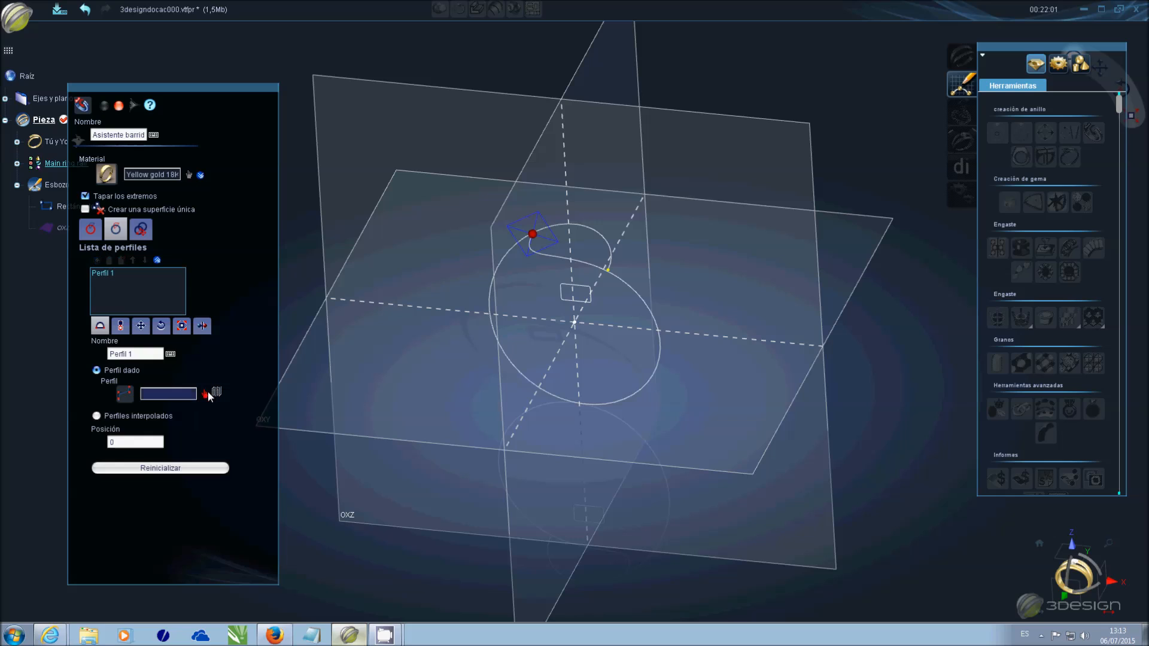
{"action": "left_click", "coordinate": [564, 305]}
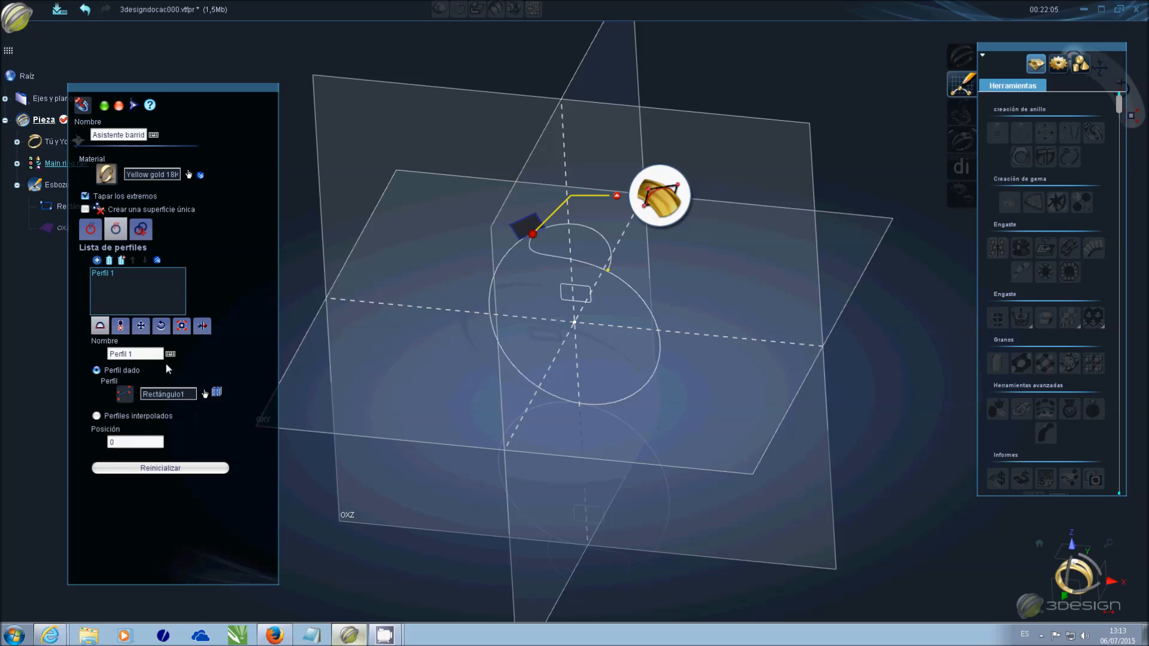
- Set the position of Perfil 1 along the rail to 0.5
{"action": "left_click", "coordinate": [137, 440]}
{"action": "type", "text": ",5"}
{"action": "left_click", "coordinate": [152, 355]}
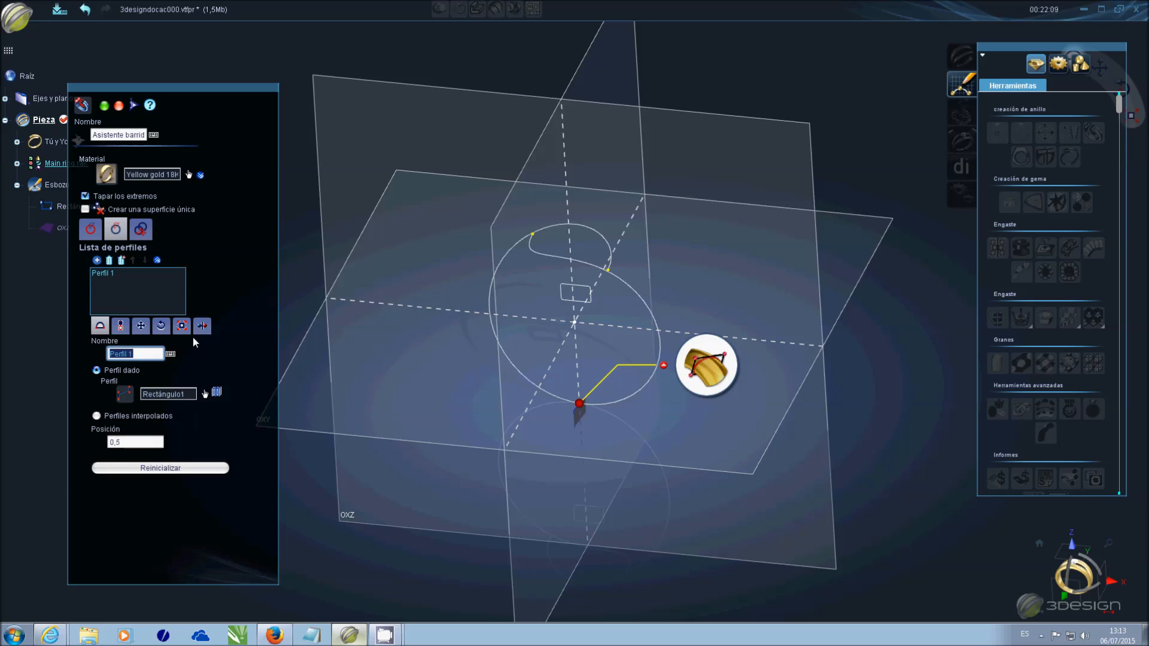
- Scale Perfil 1 non-proportionally to a width of 4 mm and a height of 3 mm
{"action": "left_click", "coordinate": [181, 328]}
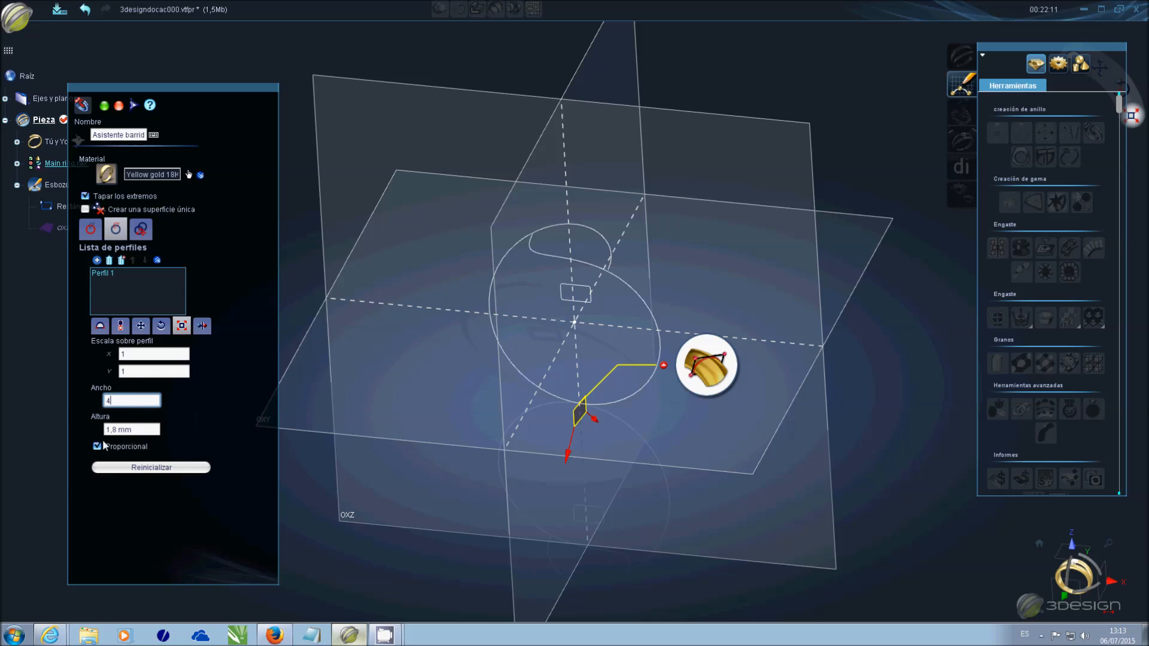
{"action": "left_click", "coordinate": [149, 425]}
{"action": "type", "text": "3"}
{"action": "left_click", "coordinate": [152, 401]}
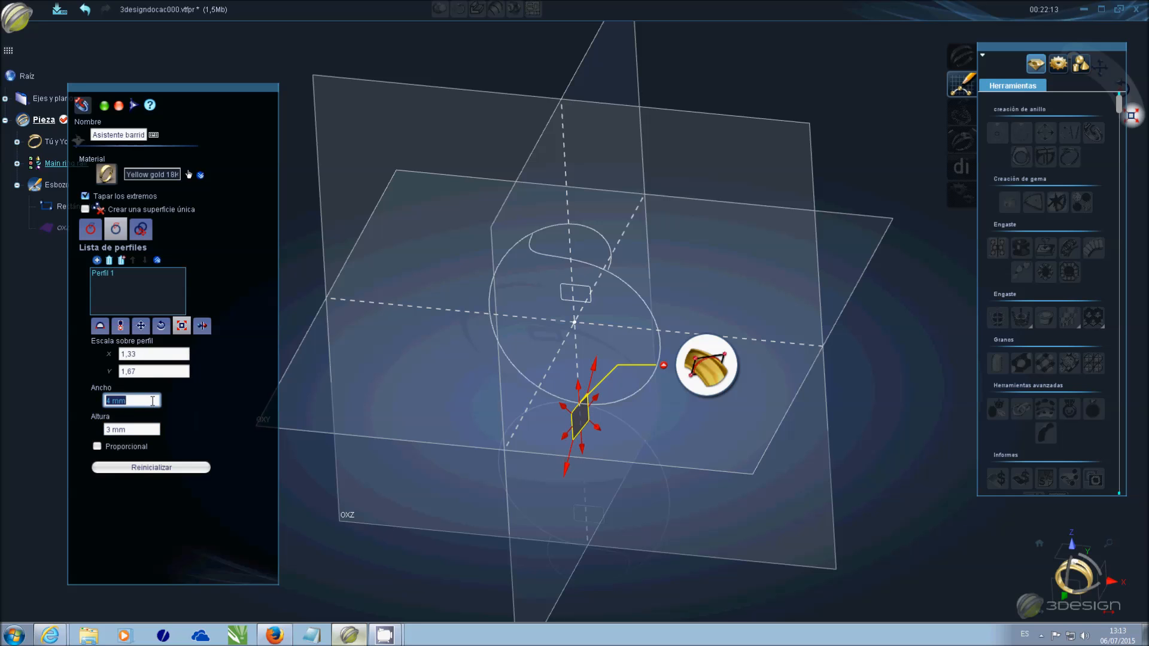
- Add Perfil 2 to the ring sweep and scale it to a width of 2 mm and a height of 1.25 mm
{"action": "middle_click_drag", "start_coordinate": [673, 459], "coordinate": [517, 420]}
{"action": "left_click", "coordinate": [97, 261]}
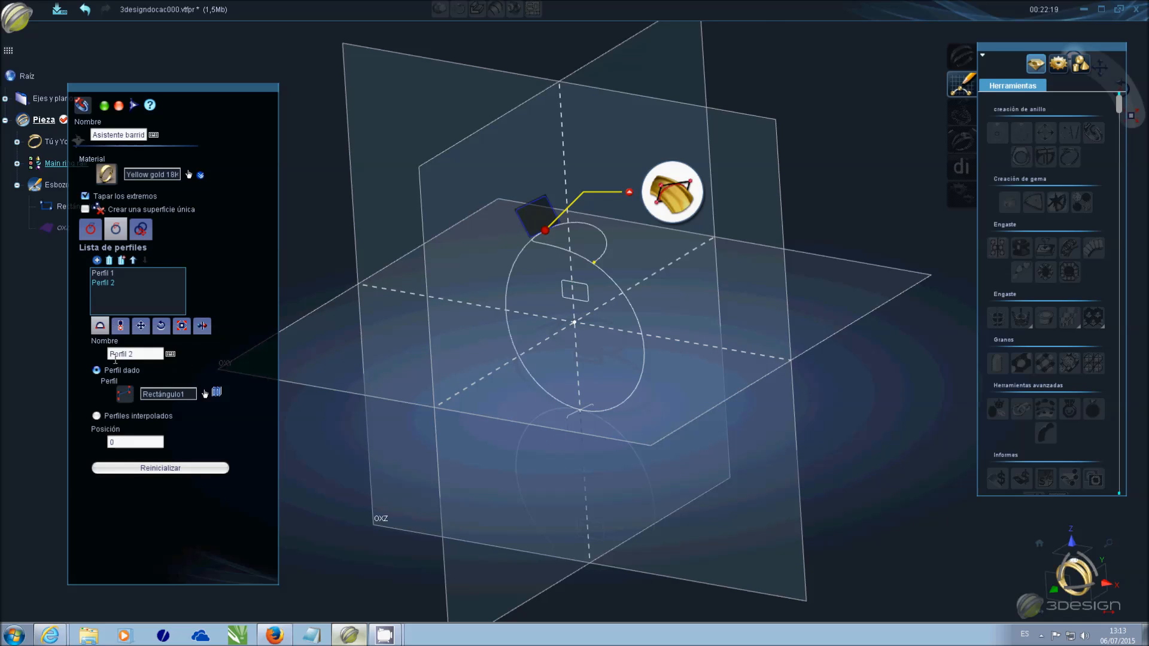
{"action": "left_click", "coordinate": [182, 327]}
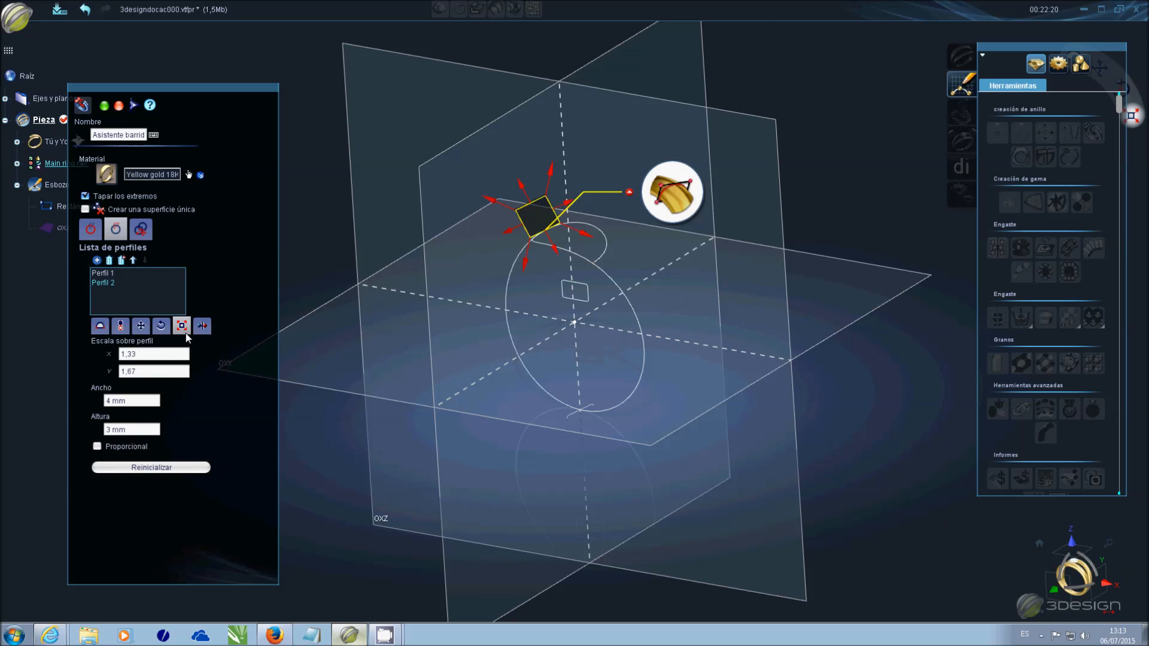
{"action": "triple_click", "coordinate": [135, 399]}
{"action": "type", "text": "2"}
{"action": "key", "text": "Tab"}
{"action": "type", "text": "1.2"}
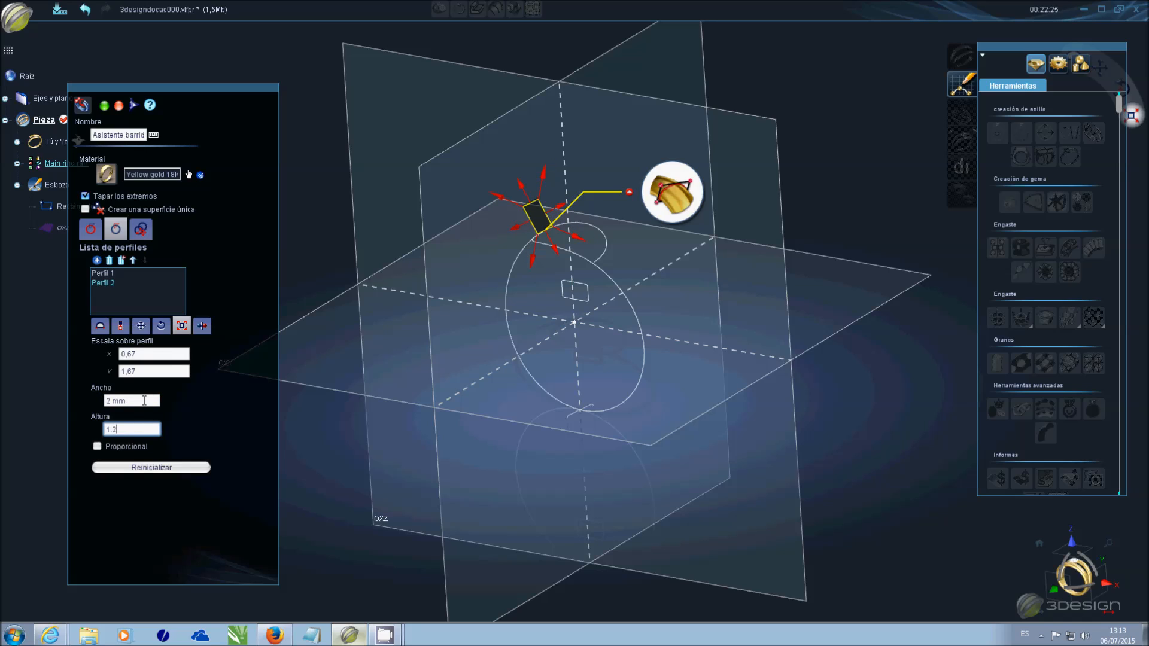
{"action": "type", "text": "5"}
{"action": "key", "text": "shift+Tab"}
{"action": "middle_click_drag", "start_coordinate": [498, 268], "coordinate": [566, 304]}
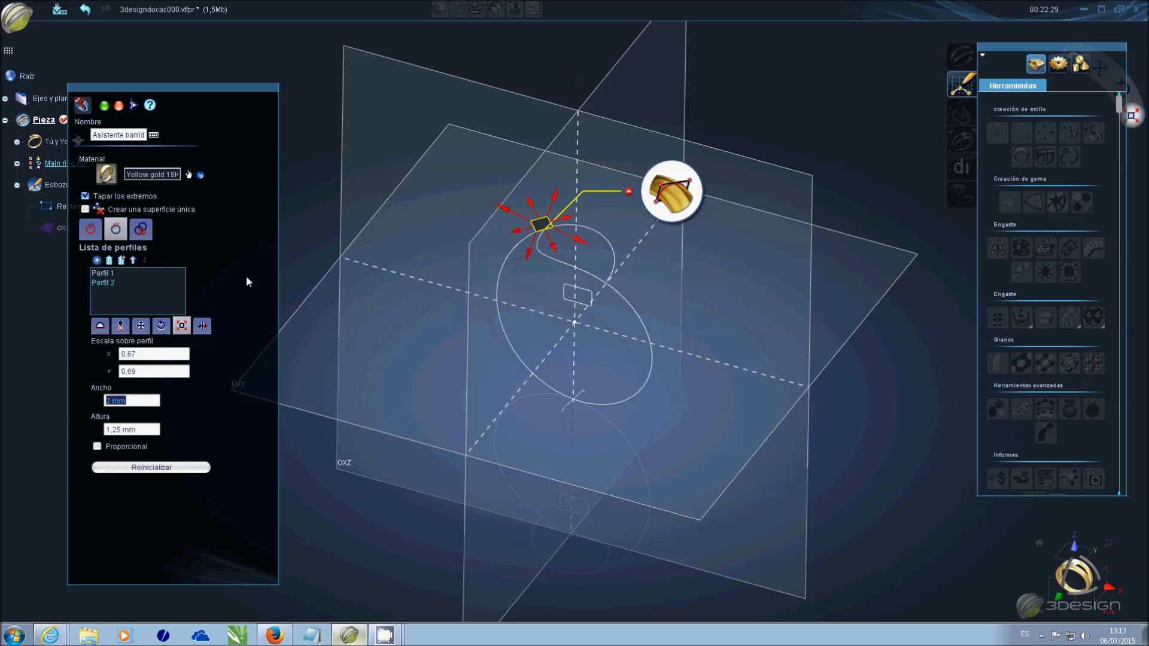
- Assign White gold 18K as the sweep's material and accept the sweep to generate the ring
{"action": "left_click", "coordinate": [188, 175]}
{"action": "left_click", "coordinate": [608, 281]}
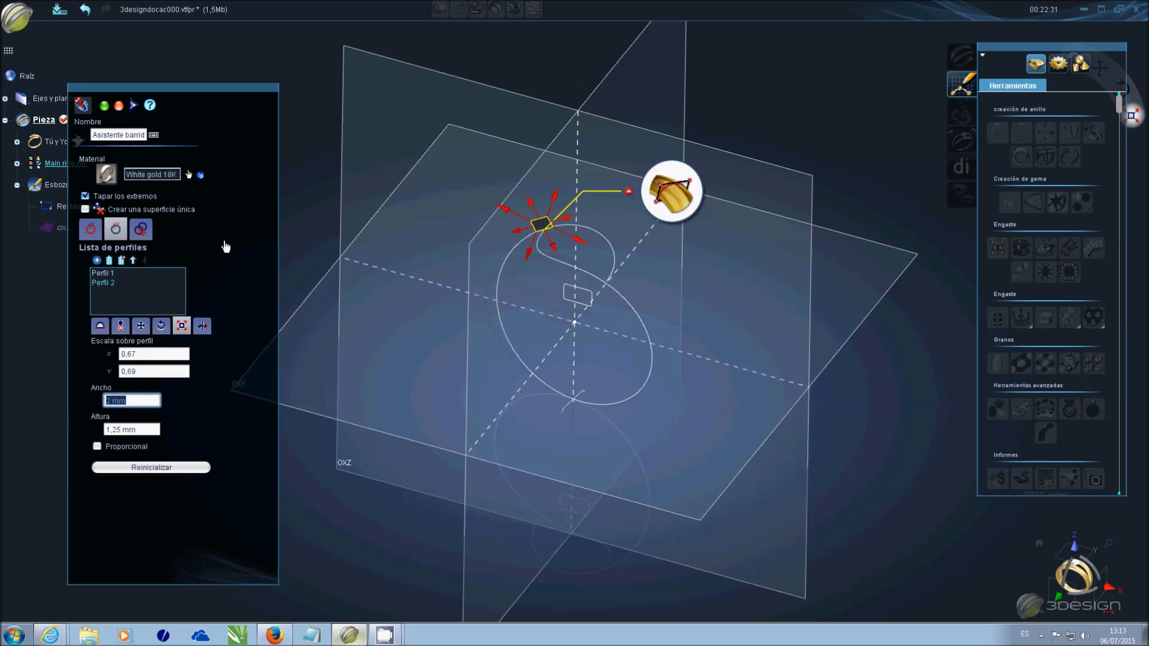
{"action": "left_click", "coordinate": [105, 106]}
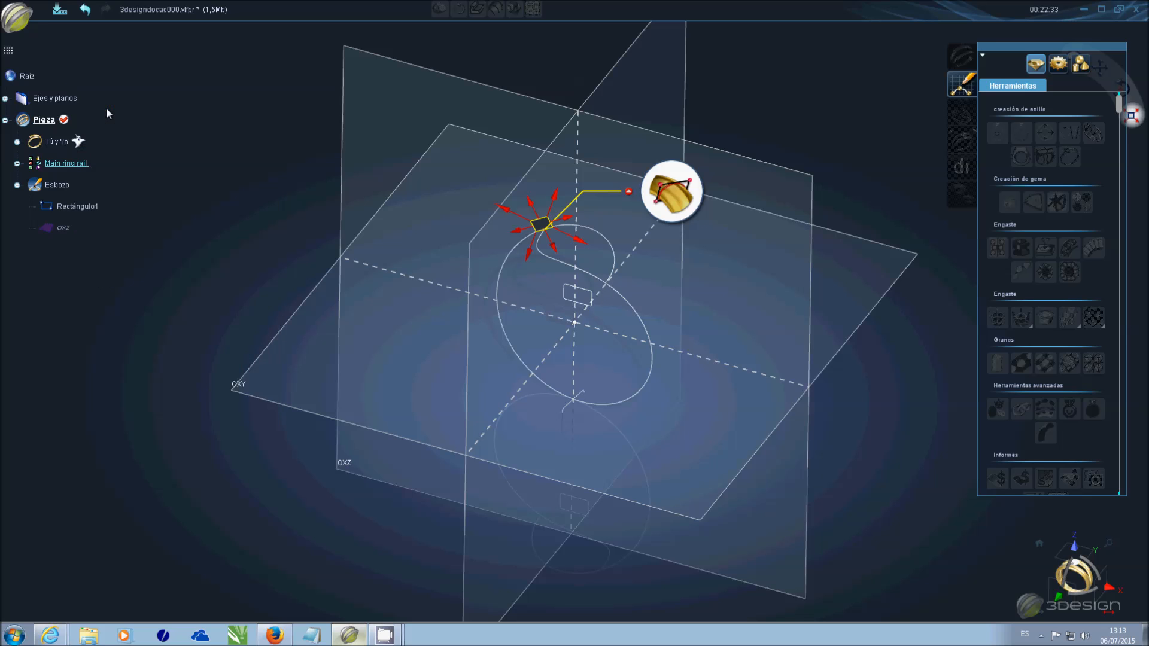
{"action": "middle_click_drag", "start_coordinate": [389, 342], "coordinate": [707, 299]}
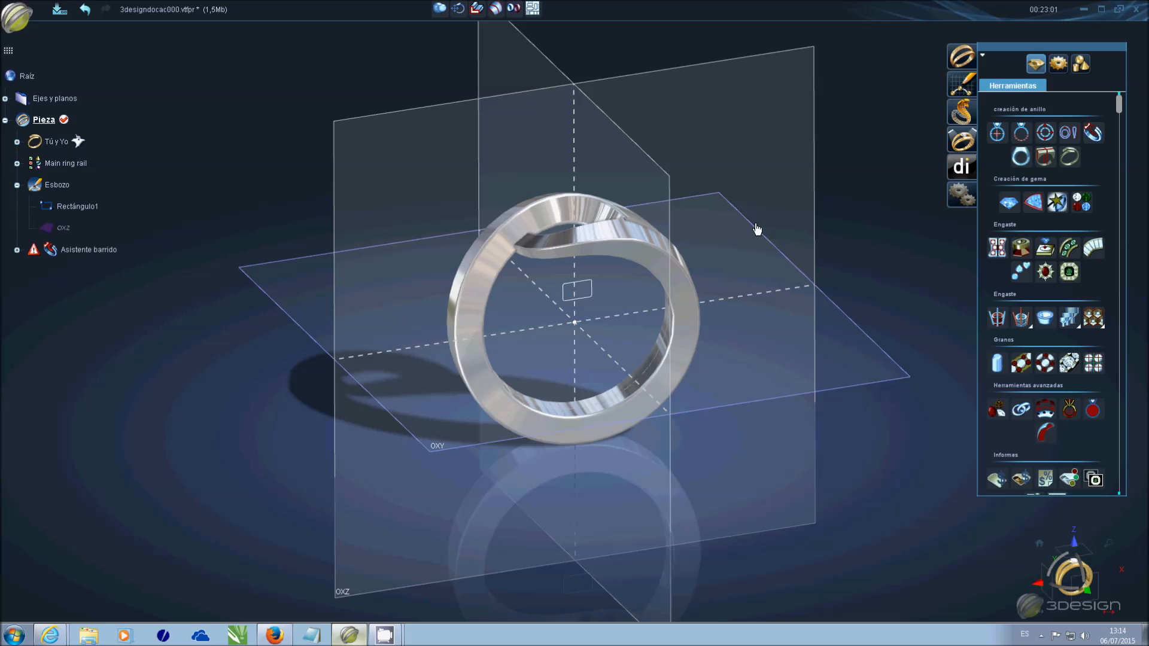
{"action": "middle_click_drag", "start_coordinate": [750, 238], "coordinate": [702, 276]}
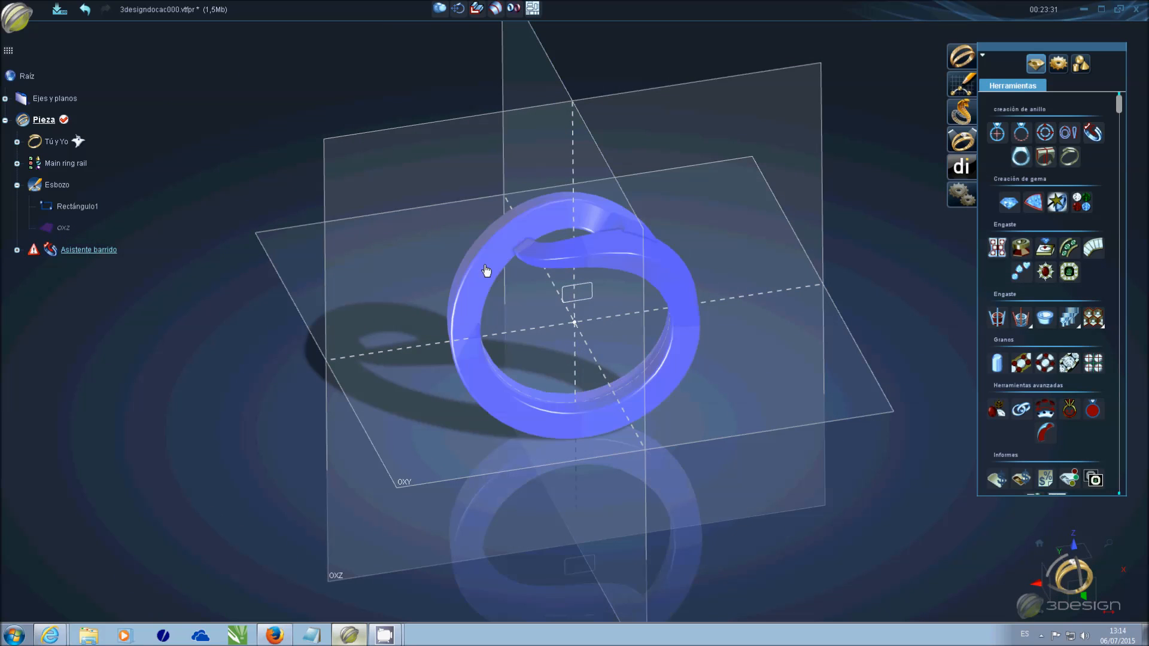
- Reopen the ring sweep, mirror Perfil 2 about the vertical axis (Eje vertical), and accept the change
{"action": "double_click", "coordinate": [488, 269]}
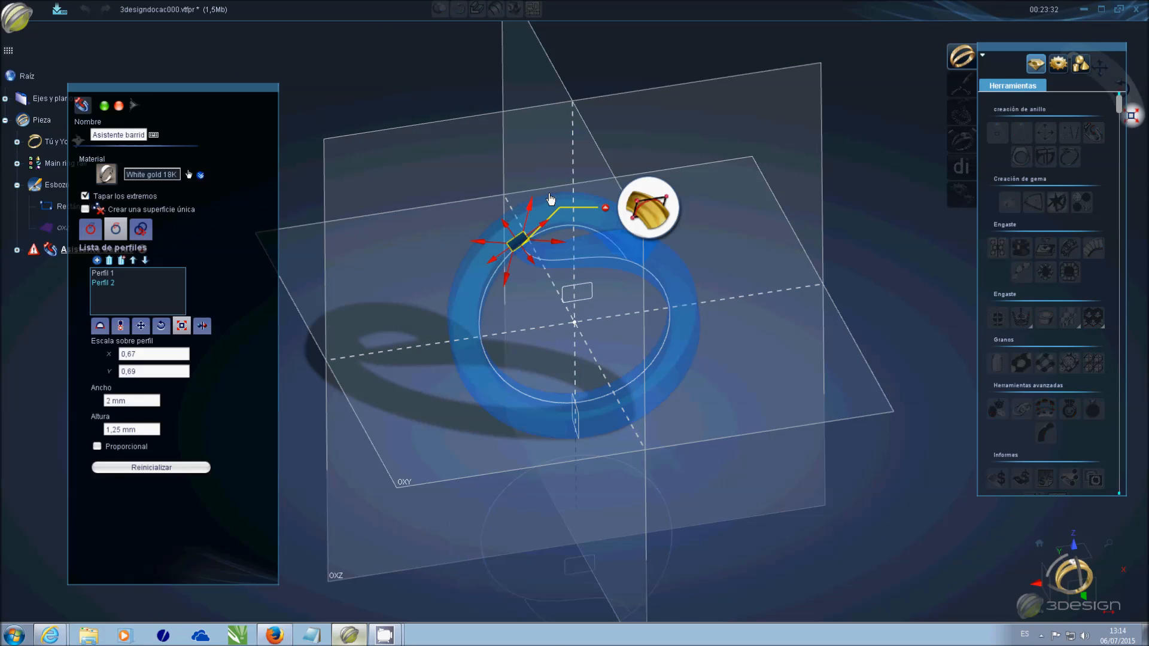
{"action": "scroll", "coordinate": [572, 192], "scroll_direction": "up", "scroll_amount": 3}
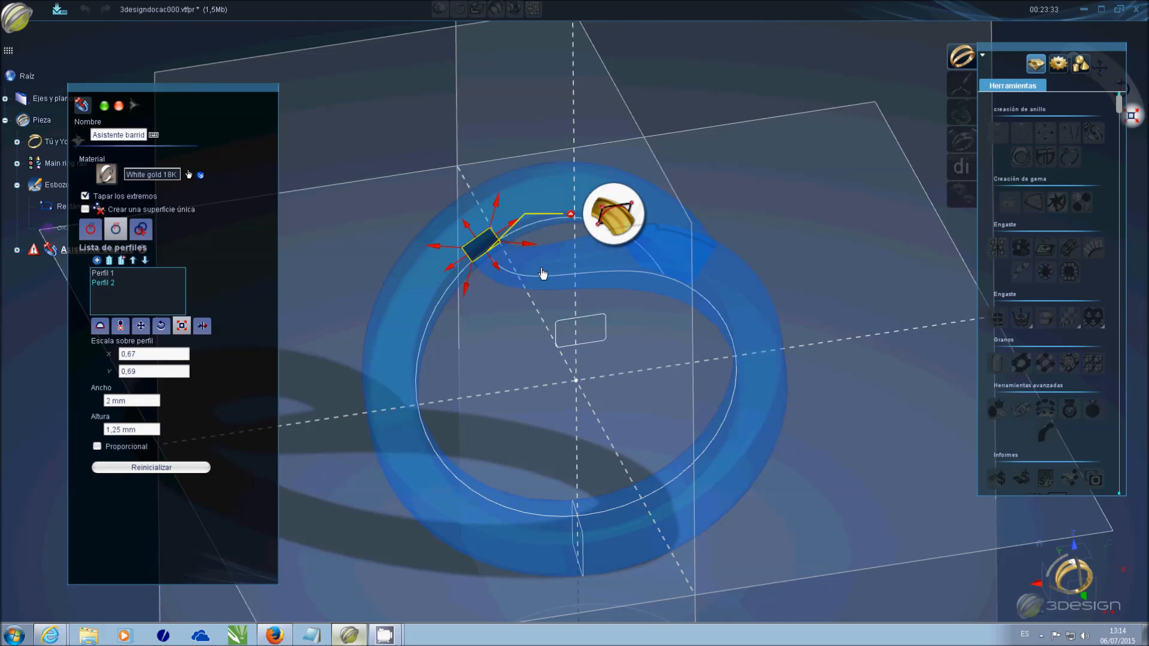
{"action": "left_click", "coordinate": [201, 325]}
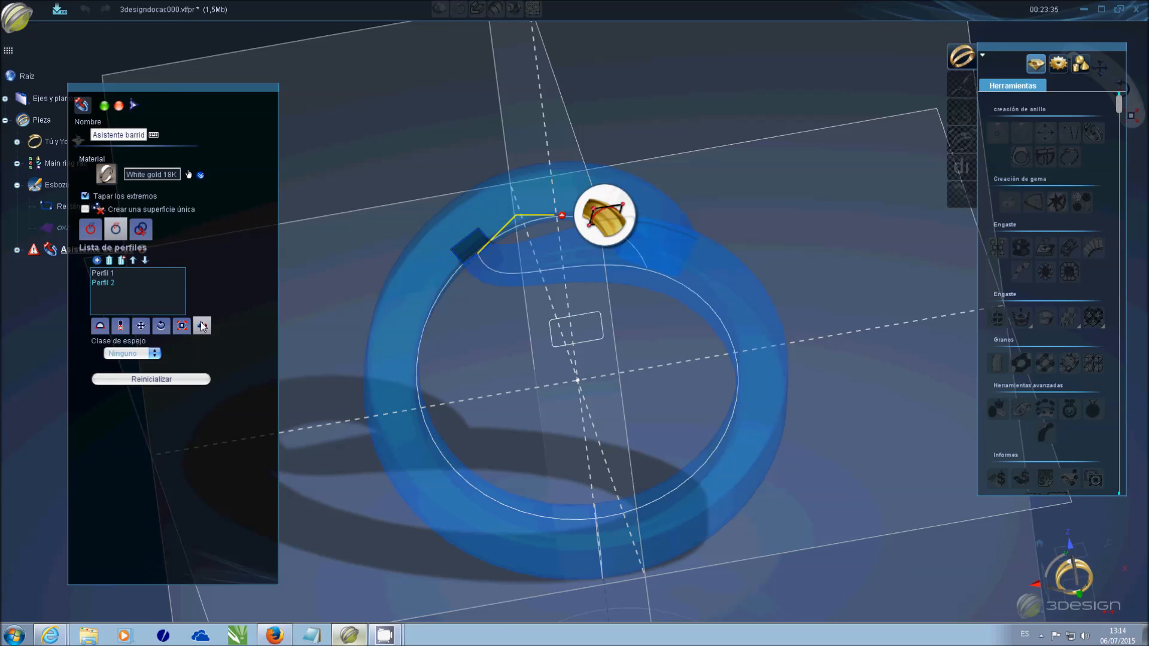
{"action": "left_click", "coordinate": [143, 353]}
{"action": "left_click", "coordinate": [136, 363]}
{"action": "middle_click_drag", "start_coordinate": [758, 254], "coordinate": [656, 291]}
{"action": "middle_click_drag", "start_coordinate": [476, 327], "coordinate": [563, 216]}
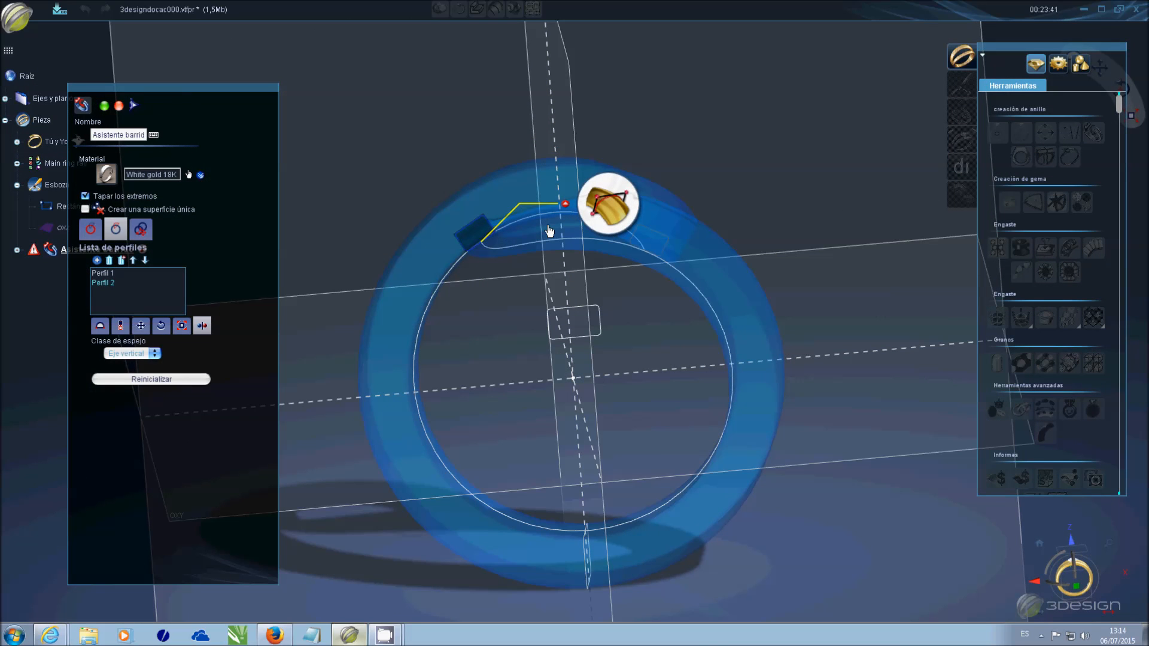
{"action": "key", "text": "Return"}
{"action": "middle_click_drag", "start_coordinate": [619, 274], "coordinate": [644, 306]}
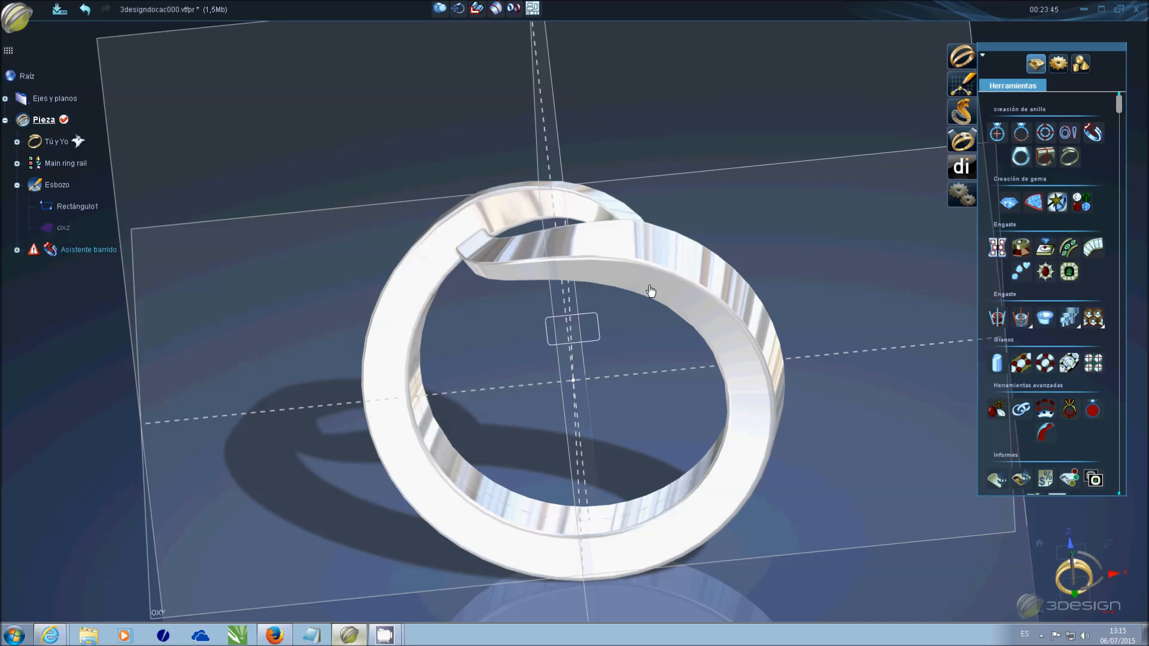
- Reopen the sweep, offset Perfil 2 from the rail by about 0.8 mm in Y, and accept it
{"action": "left_click", "coordinate": [651, 291]}
{"action": "middle_click_drag", "start_coordinate": [544, 304], "coordinate": [581, 375]}
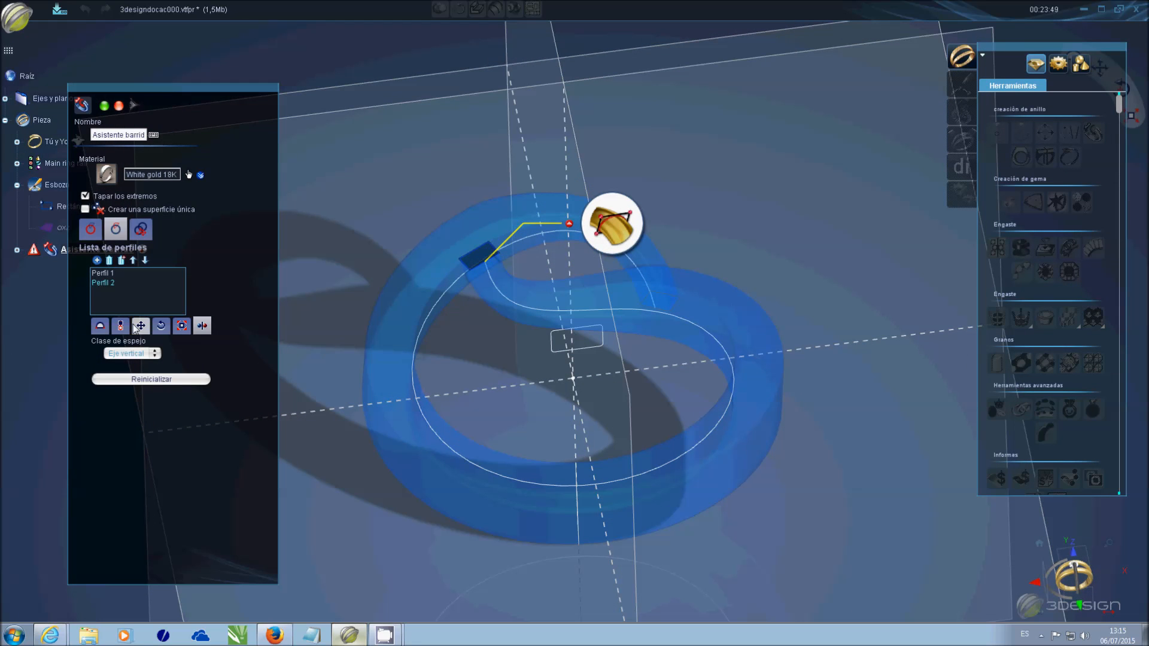
{"action": "left_click", "coordinate": [138, 327]}
{"action": "middle_click_drag", "start_coordinate": [510, 328], "coordinate": [522, 189]}
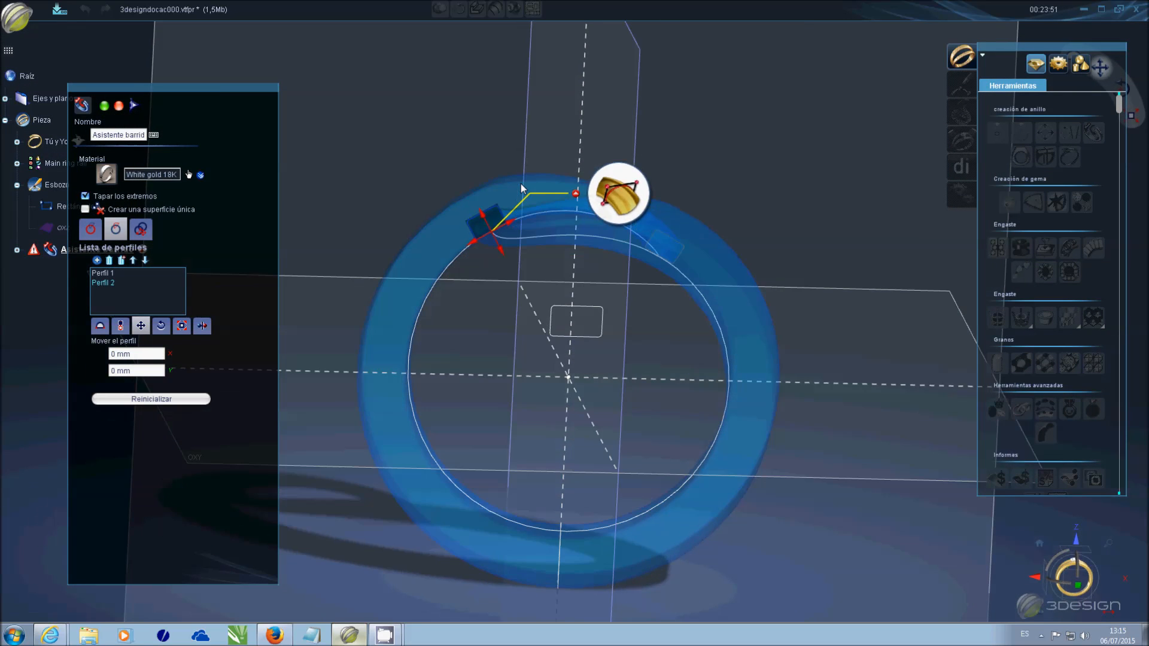
{"action": "scroll", "coordinate": [522, 188], "scroll_direction": "up", "scroll_amount": 3}
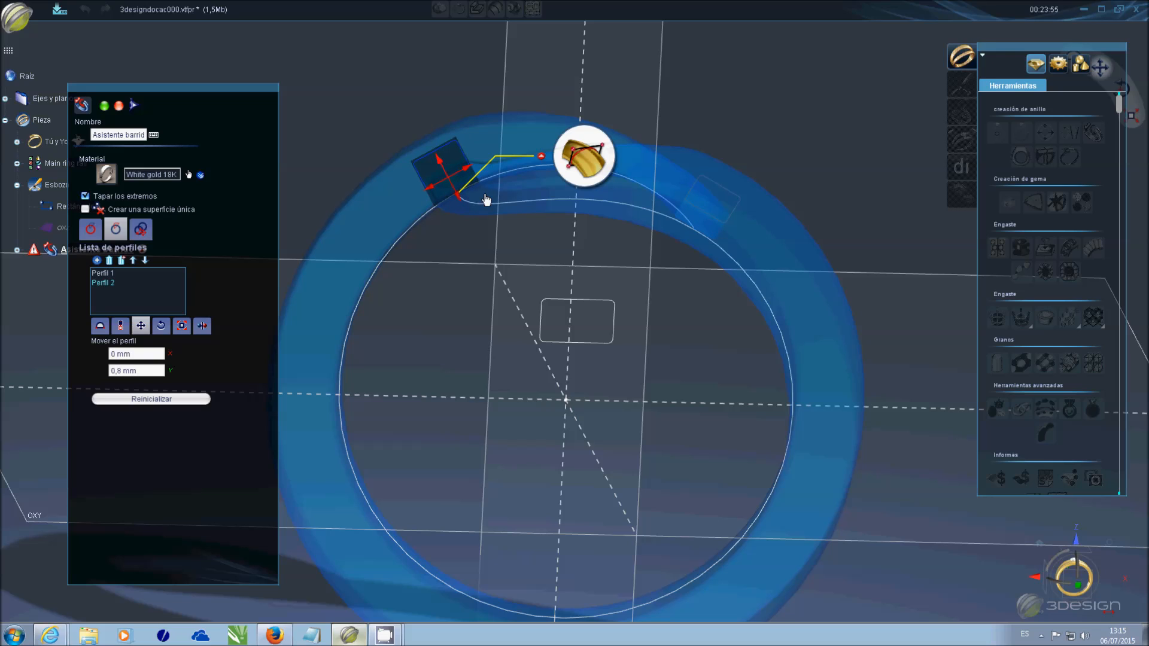
{"action": "key", "text": "Return"}
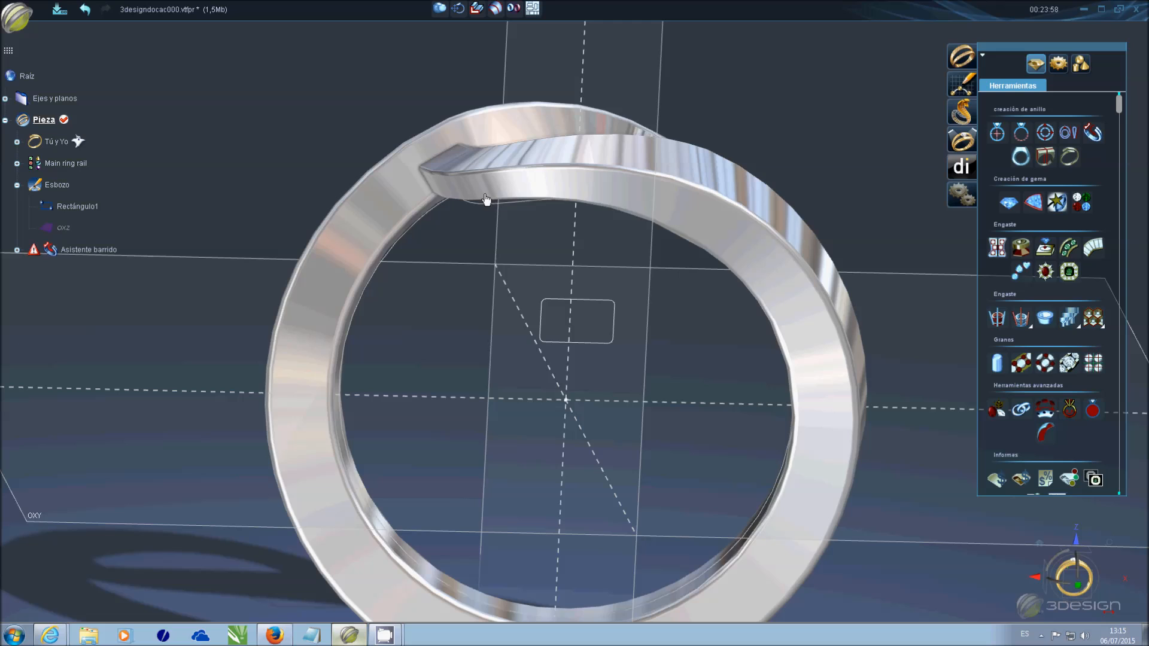
{"action": "middle_click_drag", "start_coordinate": [506, 233], "coordinate": [526, 260]}
- Edit the sweep again, raise Perfil 2's Y offset to about 1.09 mm, and accept it
{"action": "double_click", "coordinate": [525, 251]}
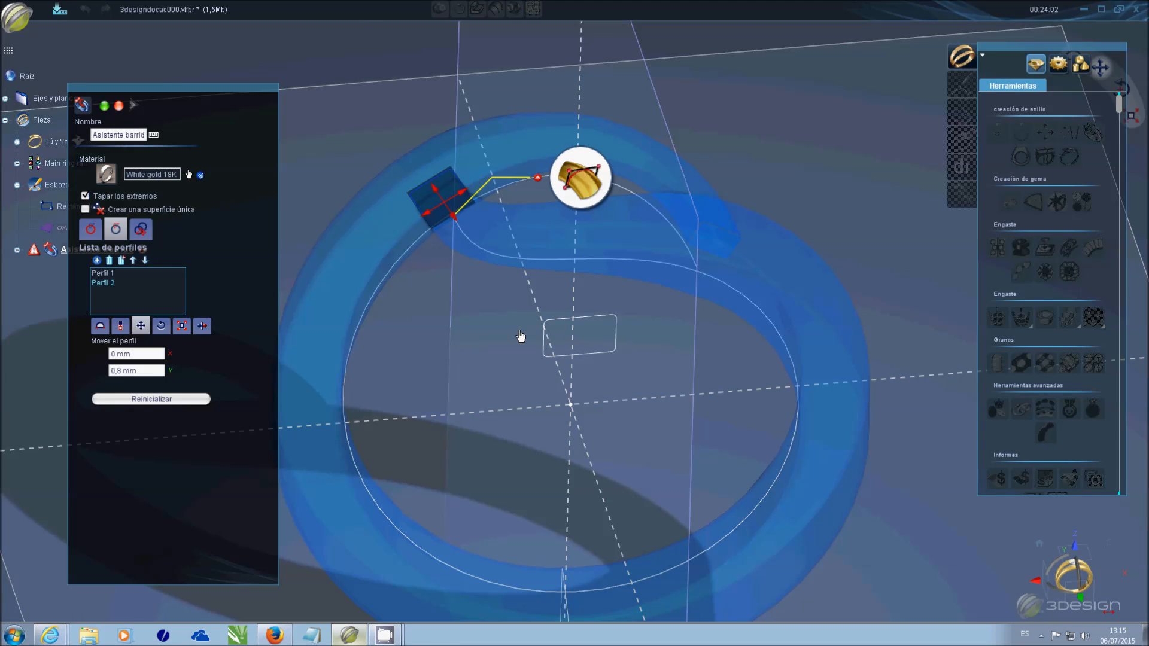
{"action": "middle_click_drag", "start_coordinate": [521, 336], "coordinate": [738, 232]}
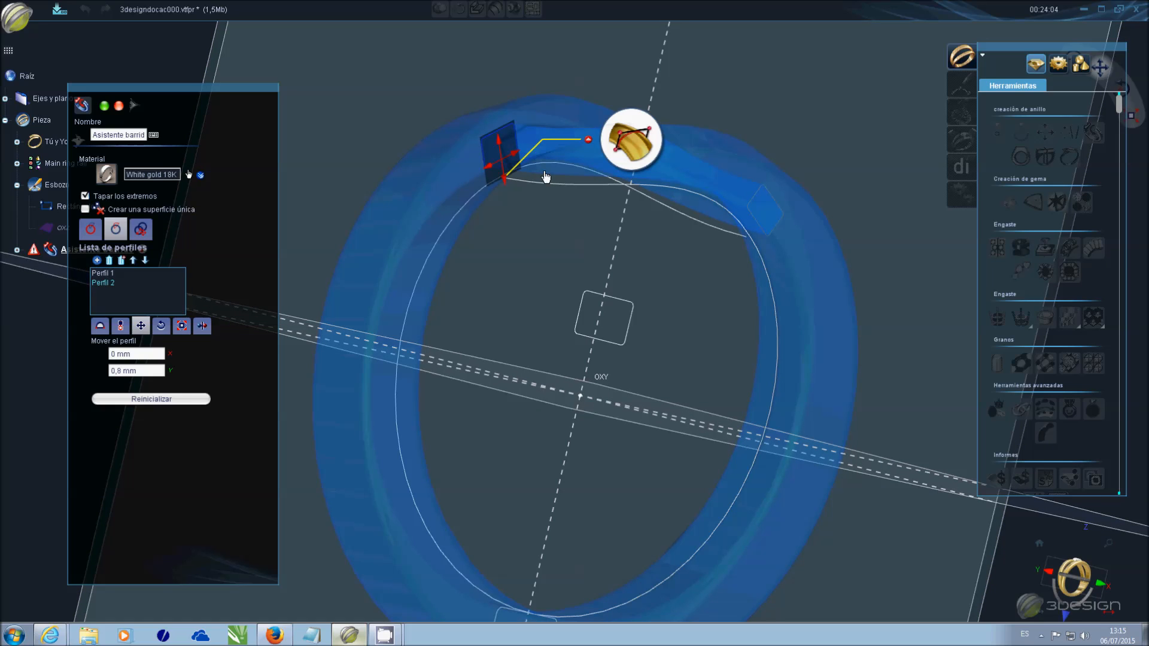
{"action": "middle_click_drag", "start_coordinate": [496, 174], "coordinate": [532, 169]}
{"action": "scroll", "coordinate": [531, 168], "scroll_direction": "up", "scroll_amount": 2}
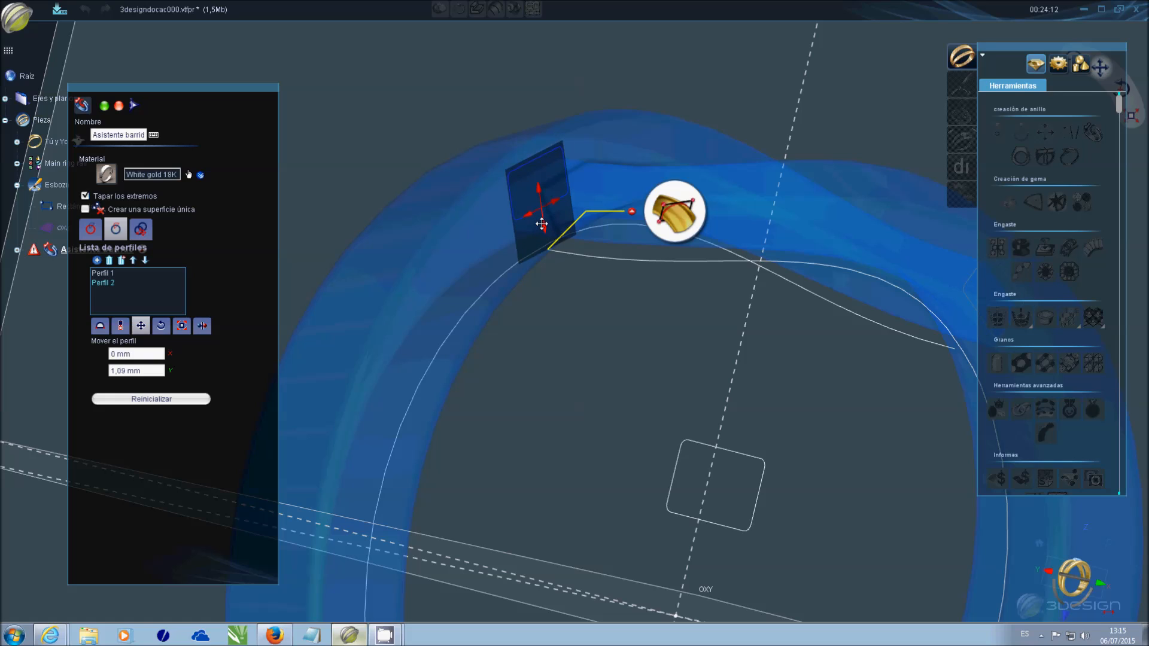
{"action": "key", "text": "Return"}
{"action": "middle_click_drag", "start_coordinate": [542, 224], "coordinate": [863, 297]}
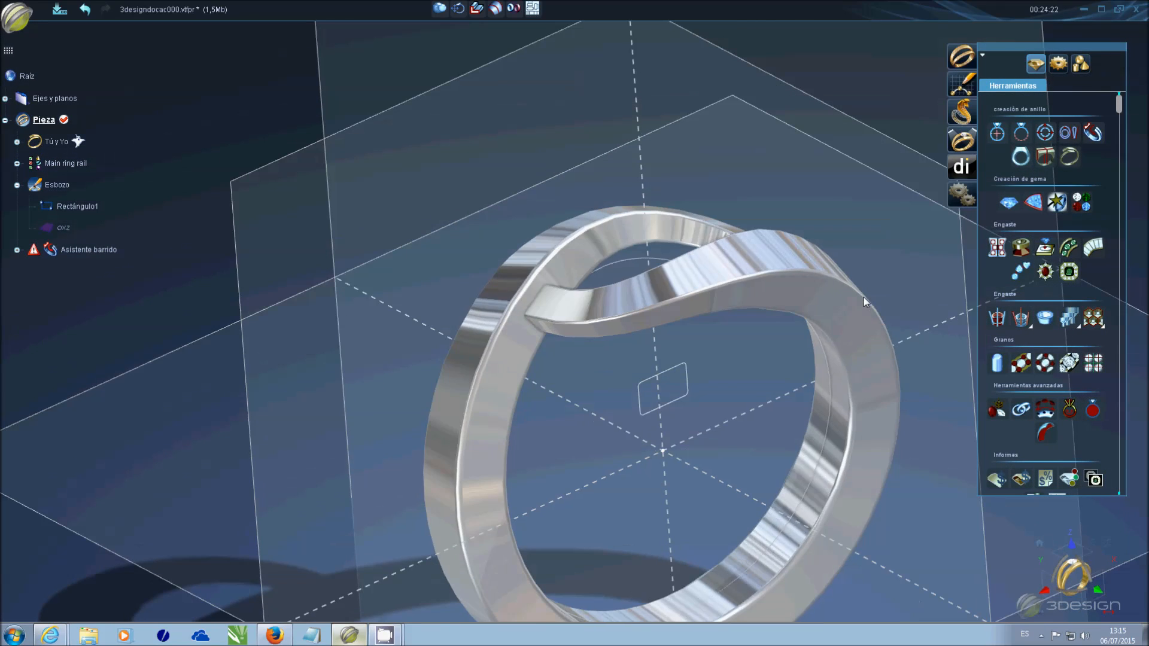
{"action": "middle_click_drag", "start_coordinate": [738, 439], "coordinate": [789, 456]}
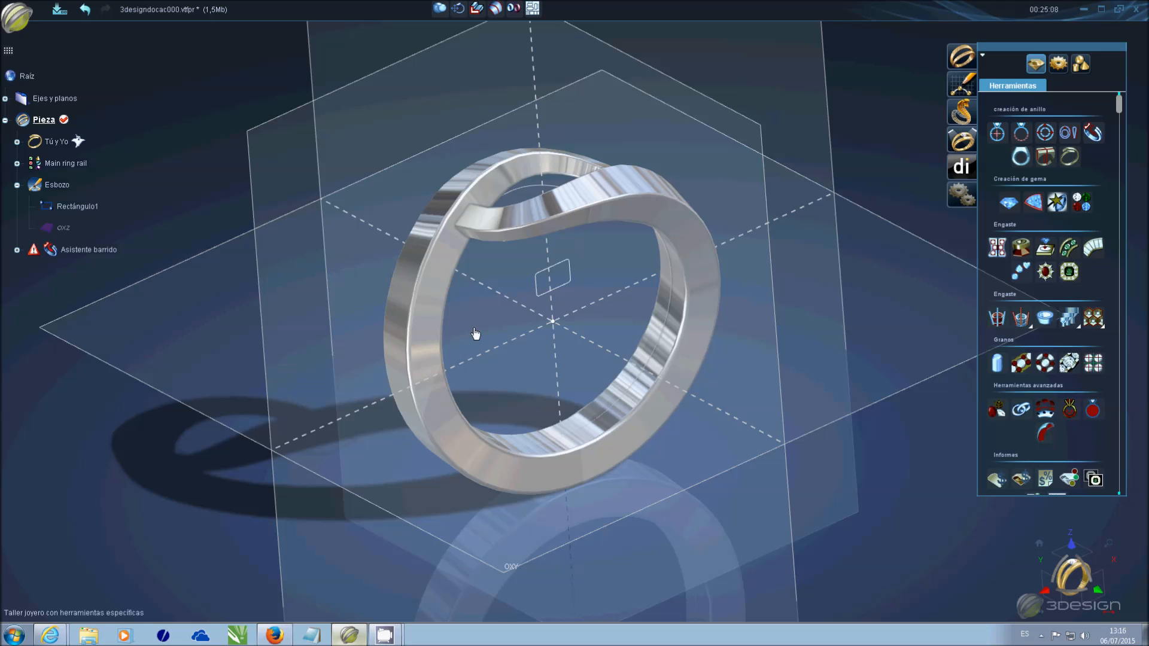
- Edit the Tú y Yo ring curve, pull its free end in to a distance of about 6.22 mm, and update the model
{"action": "middle_click_drag", "start_coordinate": [385, 219], "coordinate": [478, 384]}
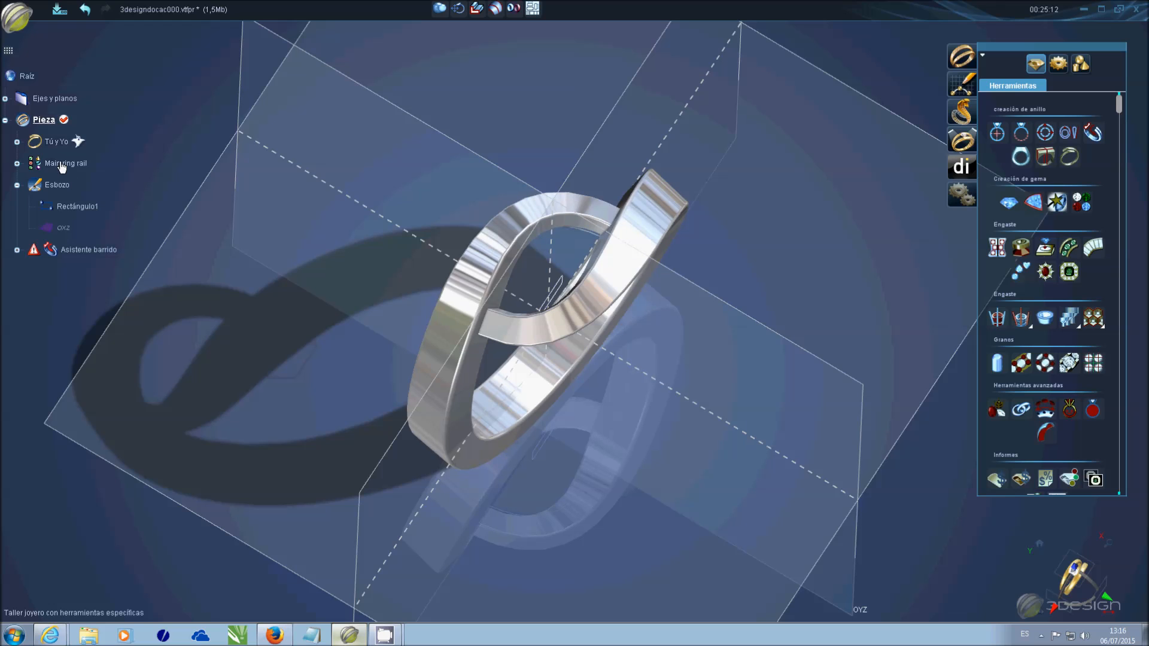
{"action": "double_click", "coordinate": [54, 143]}
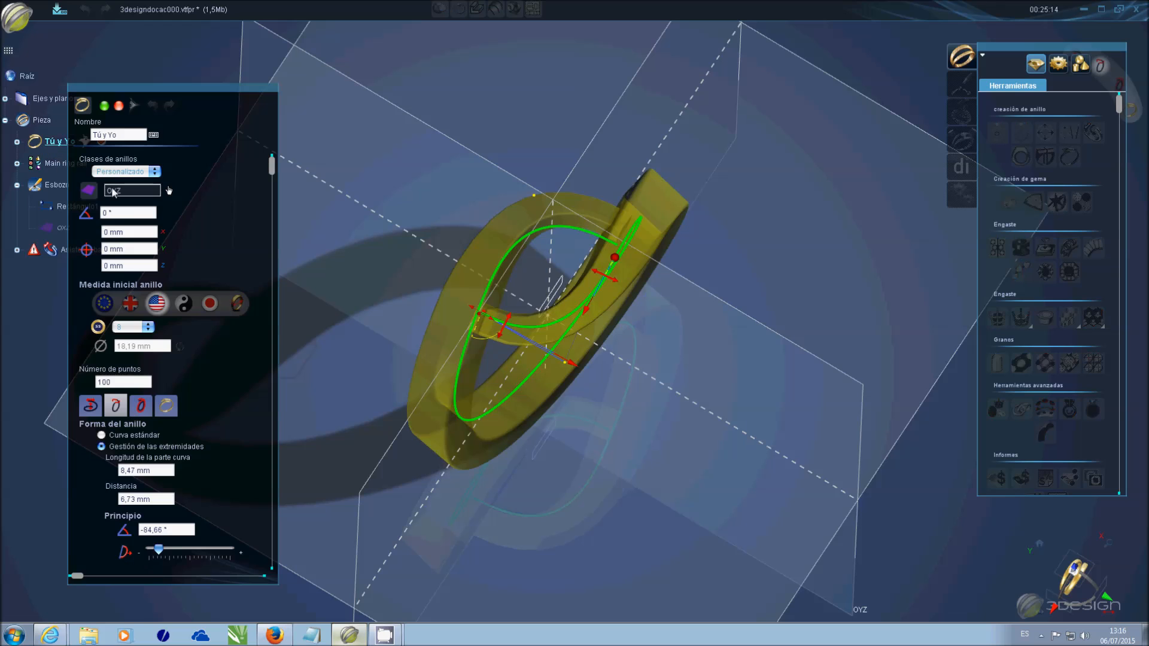
{"action": "scroll", "coordinate": [355, 311], "scroll_direction": "up", "scroll_amount": 5}
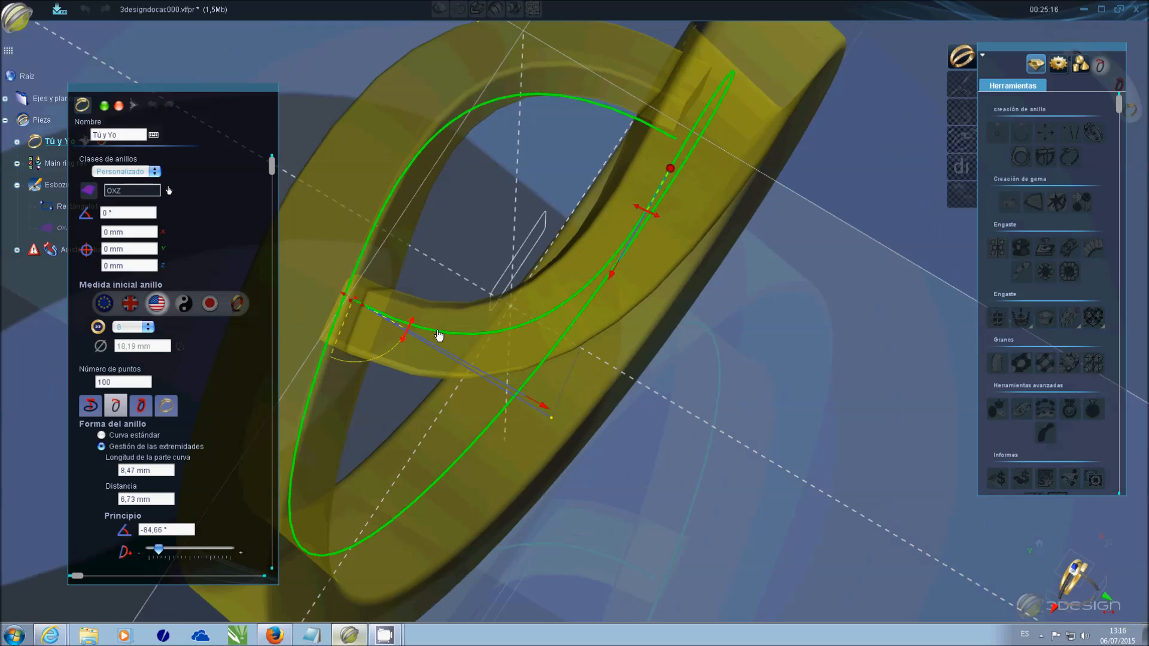
{"action": "scroll", "coordinate": [341, 319], "scroll_direction": "up", "scroll_amount": 4}
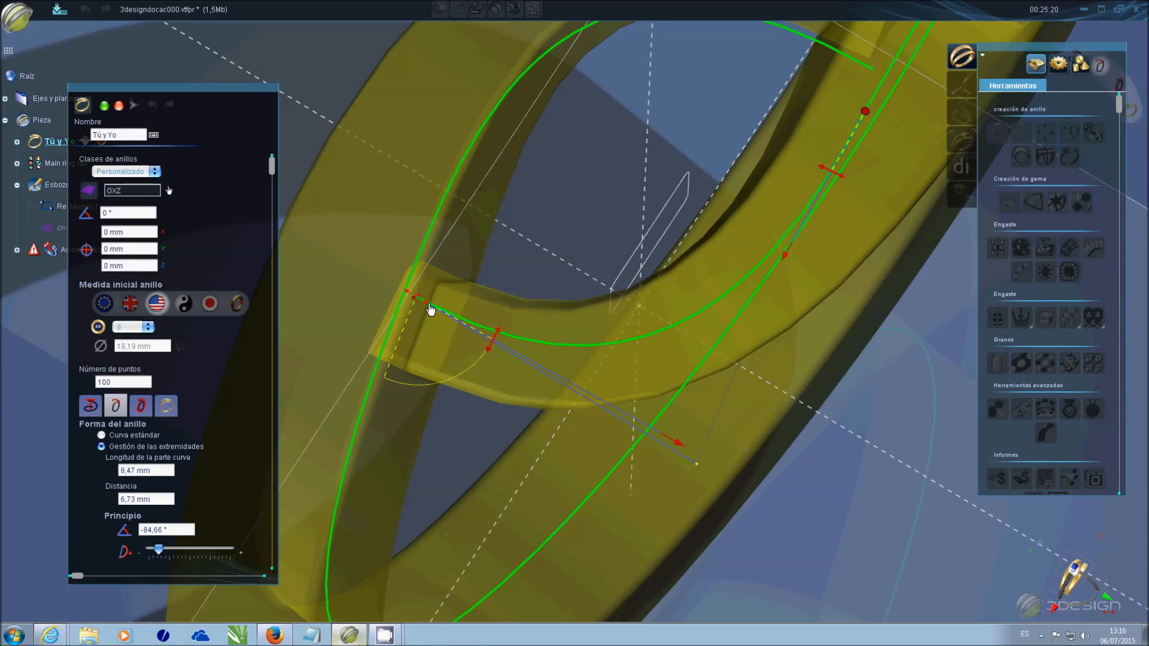
{"action": "left_click_drag", "start_coordinate": [433, 305], "coordinate": [453, 312]}
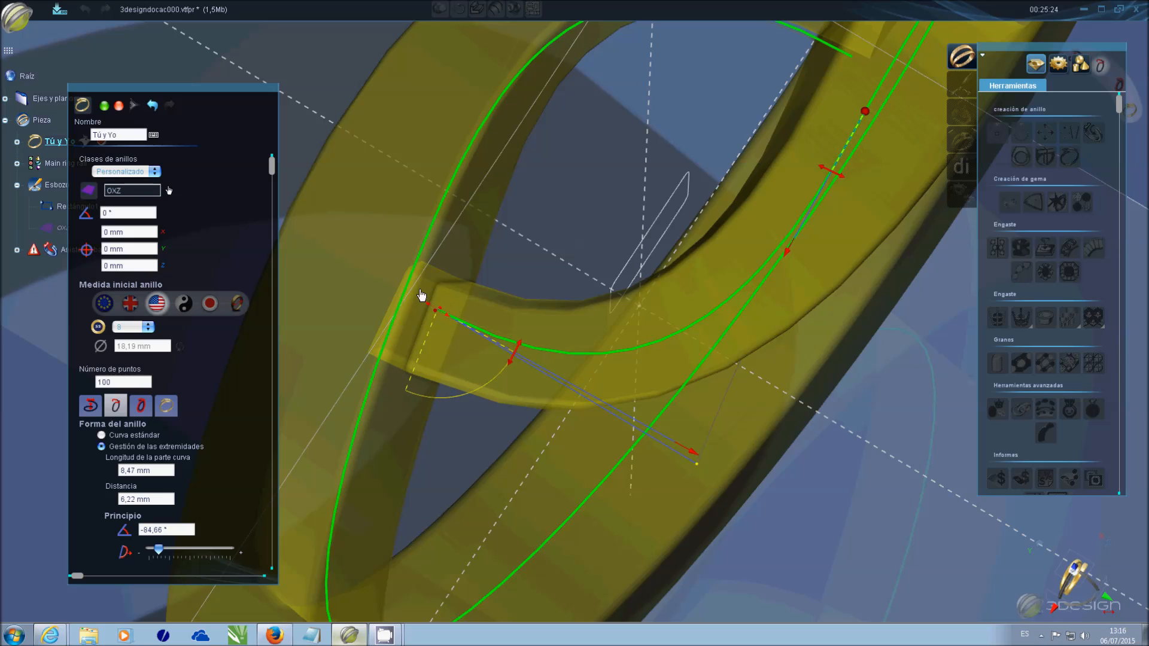
{"action": "key", "text": "Return"}
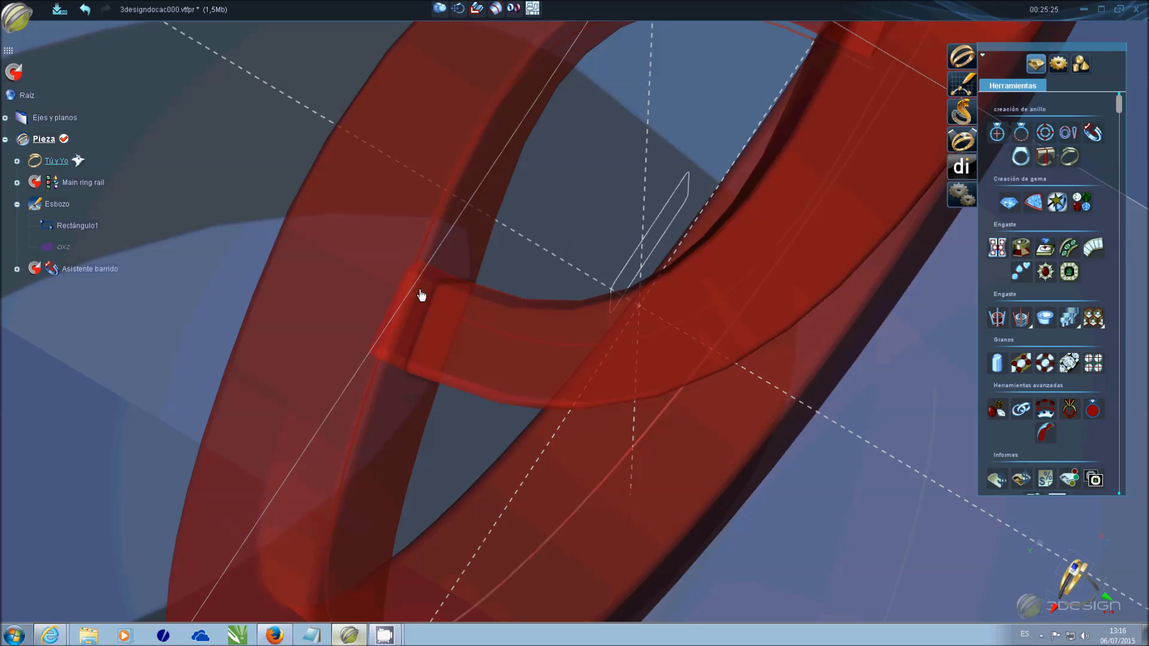
{"action": "left_click", "coordinate": [13, 74]}
{"action": "mouse_move", "coordinate": [216, 271]}
{"action": "right_mouse_down"}
{"action": "mouse_move", "coordinate": [357, 375]}
{"action": "mouse_move", "coordinate": [457, 389]}
{"action": "mouse_move", "coordinate": [515, 380]}
{"action": "right_mouse_up"}
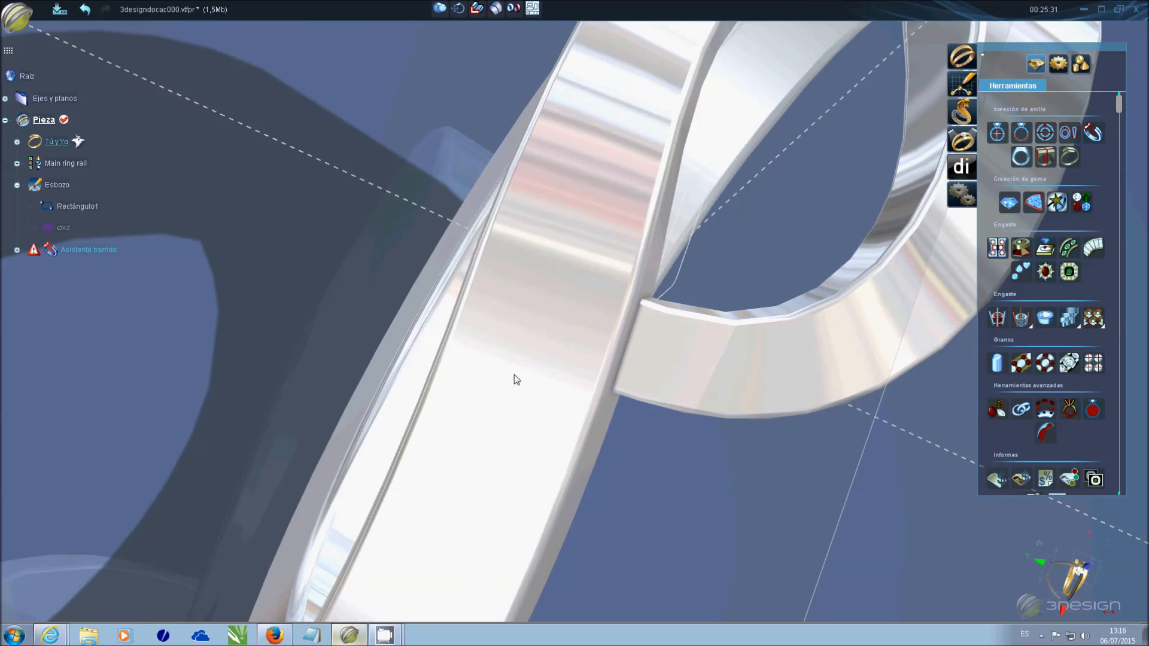
- Reopen the Tú y Yo curve, reduce the end distance to about 5.65 mm, and update the model
{"action": "double_click", "coordinate": [49, 147]}
{"action": "left_click_drag", "start_coordinate": [610, 334], "coordinate": [636, 332]}
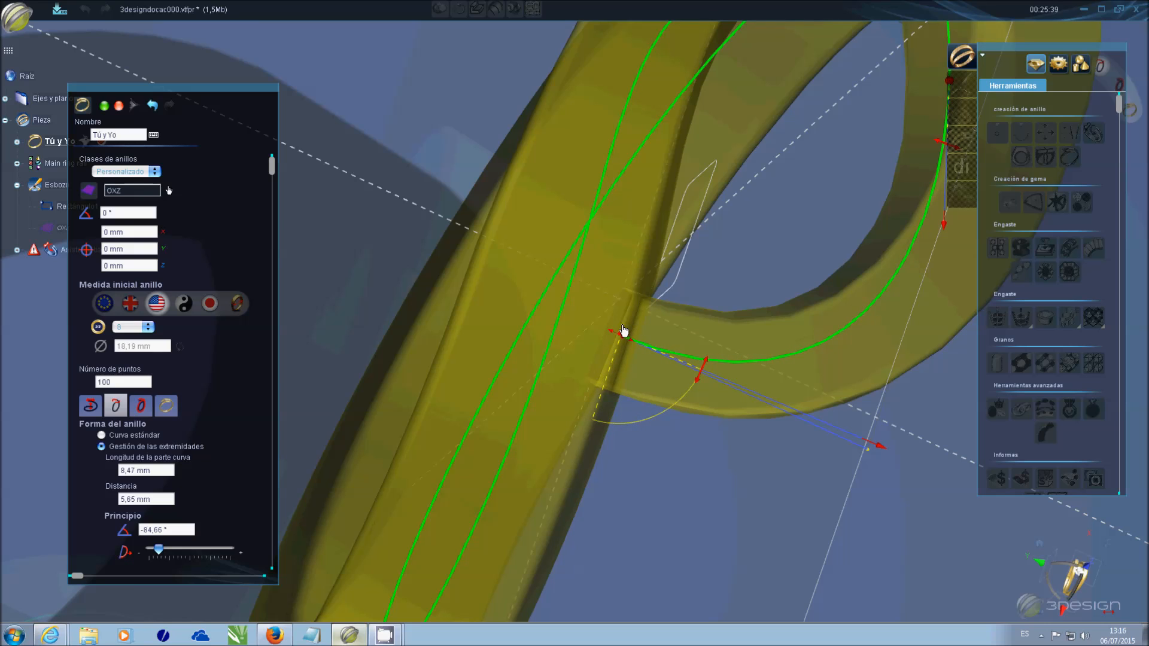
{"action": "right_click", "coordinate": [624, 330]}
{"action": "left_click", "coordinate": [13, 73]}
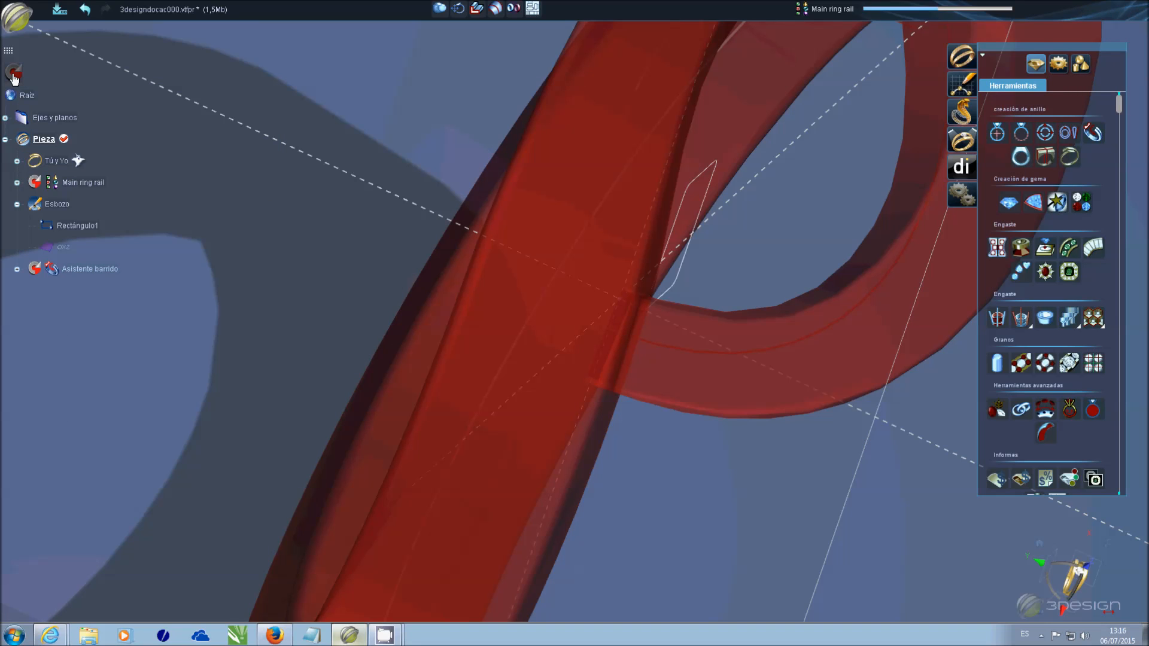
- Move the free end of the Tú y Yo curve slightly further away from the opposite band and update the model
{"action": "middle_click_drag", "start_coordinate": [622, 353], "coordinate": [533, 153]}
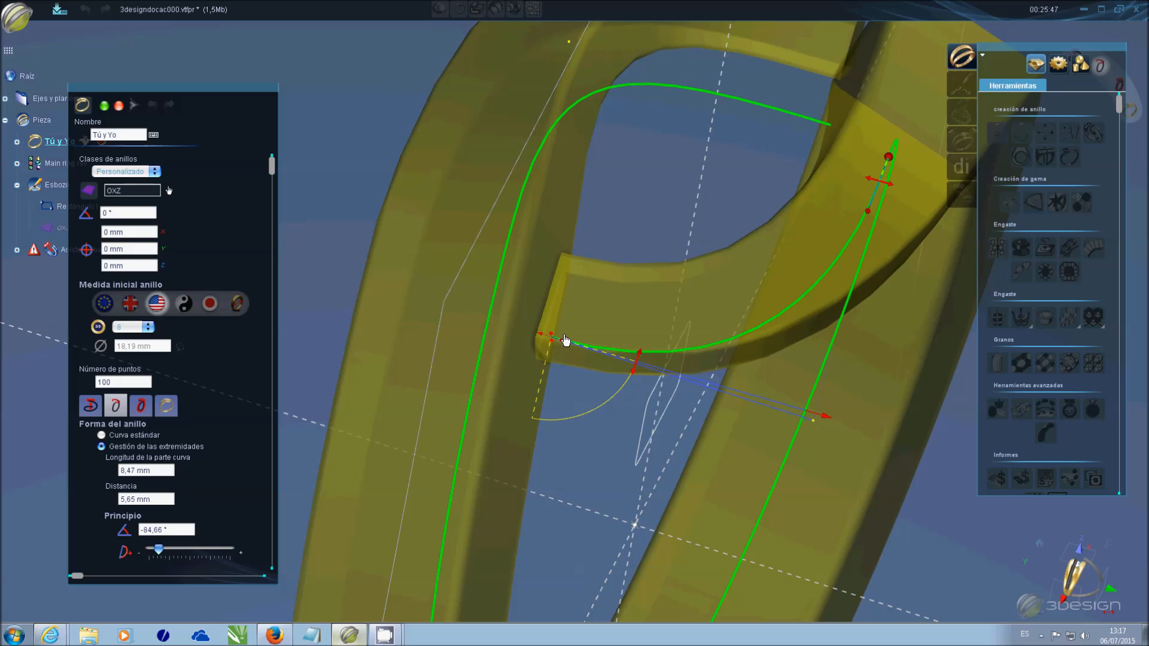
{"action": "left_click_drag", "start_coordinate": [563, 345], "coordinate": [573, 341]}
{"action": "key", "text": "Return"}
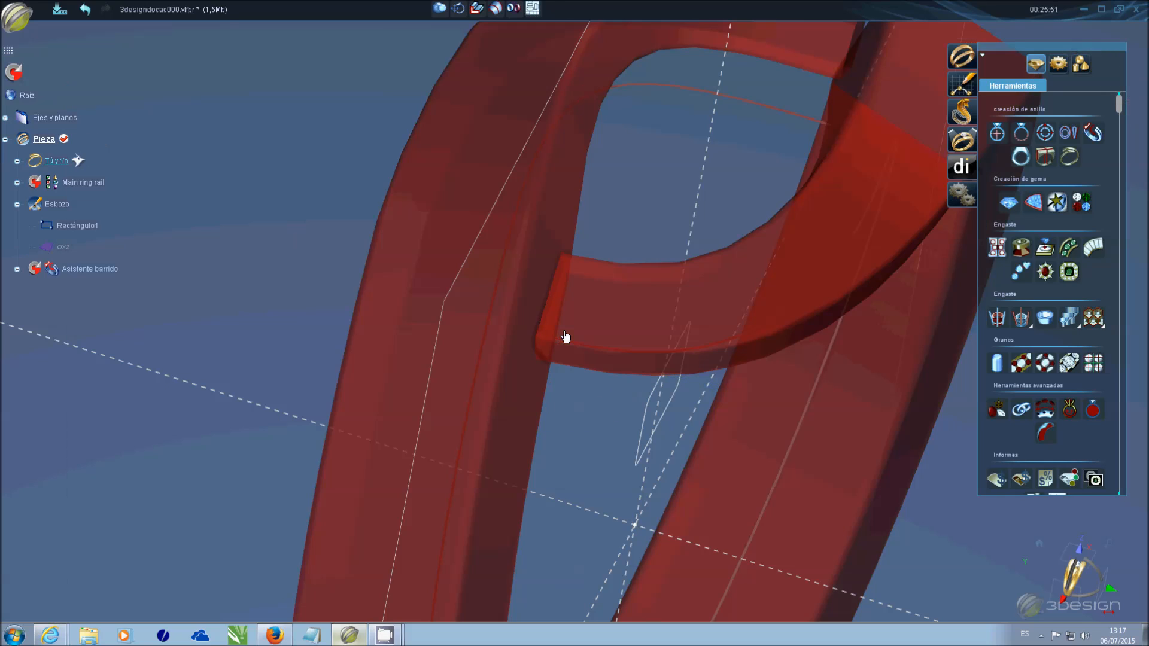
{"action": "left_click", "coordinate": [14, 72]}
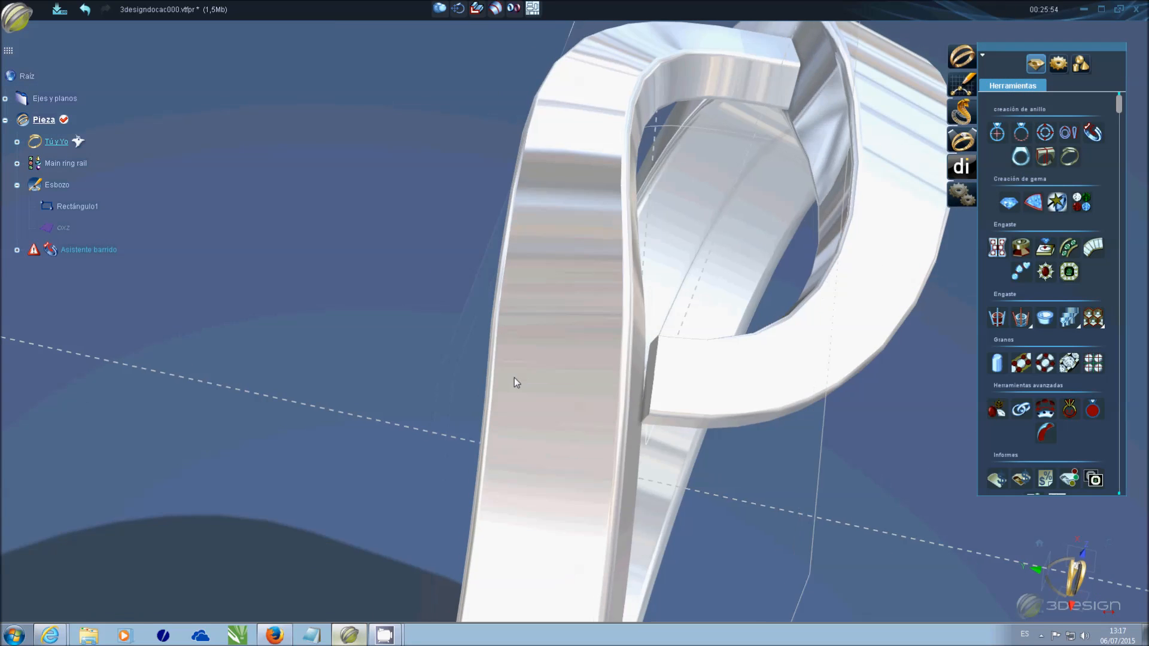
{"action": "mouse_move", "coordinate": [514, 378]}
{"action": "middle_mouse_down"}
{"action": "mouse_move", "coordinate": [453, 204]}
{"action": "mouse_move", "coordinate": [497, 163]}
{"action": "middle_mouse_up"}
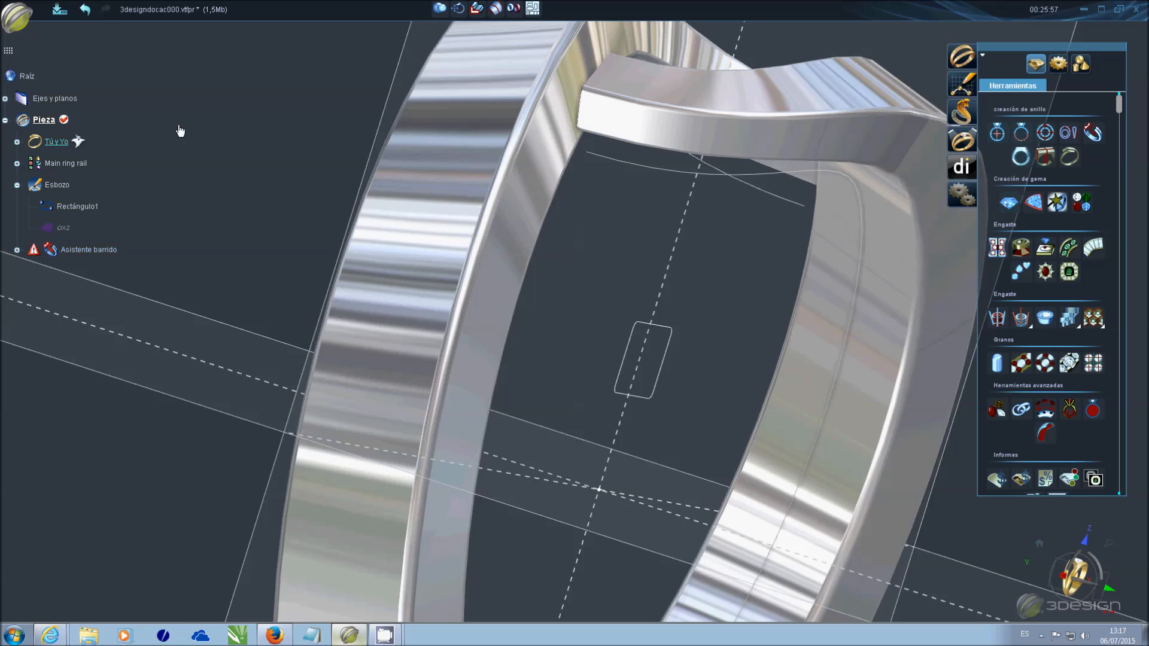
- Reopen the Tú y Yo ring curve, set the distance between its ends to about 5.35 mm, and update the model
{"action": "double_click", "coordinate": [66, 144]}
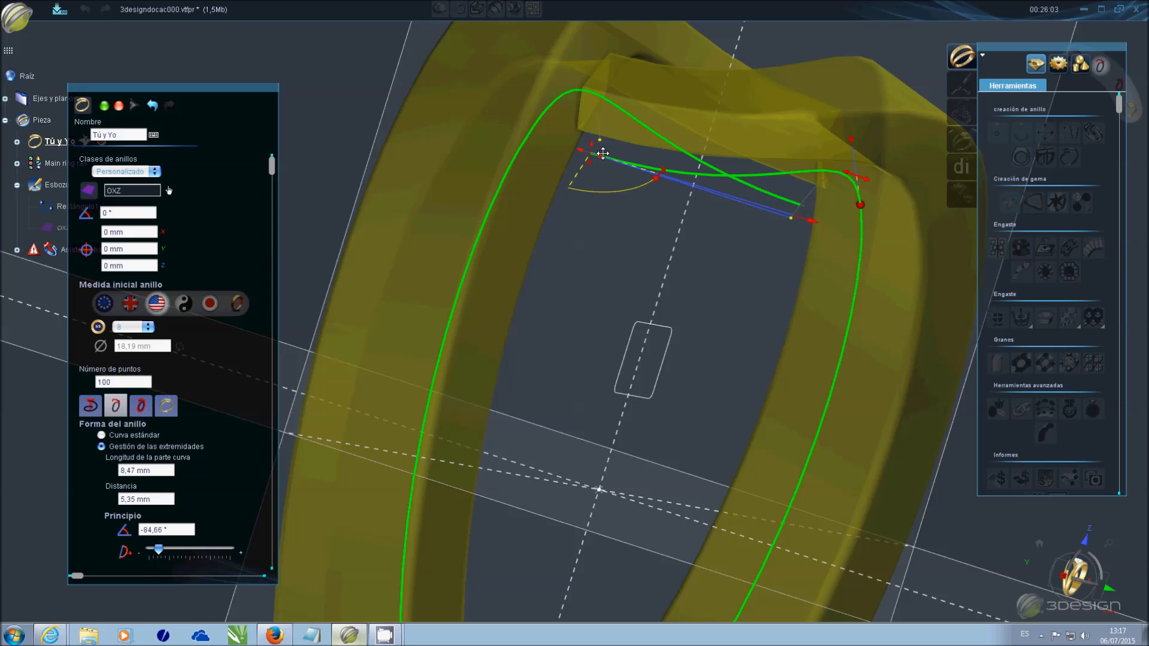
{"action": "key", "text": "Return"}
{"action": "left_click", "coordinate": [15, 73]}
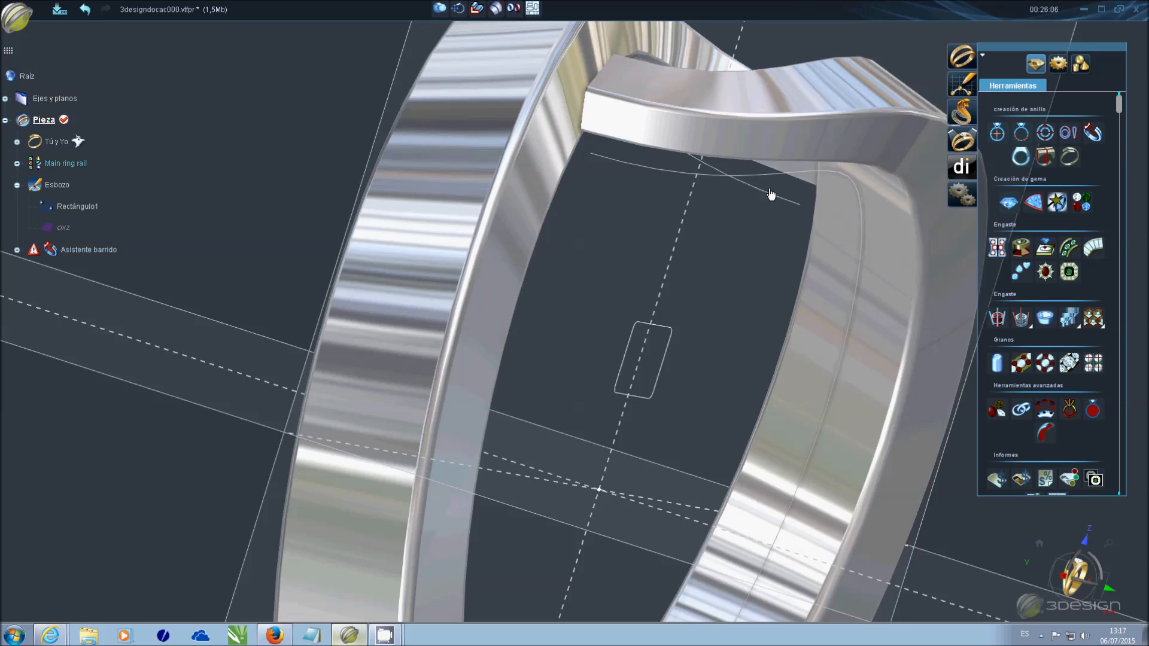
{"action": "middle_click_drag", "start_coordinate": [771, 192], "coordinate": [600, 323]}
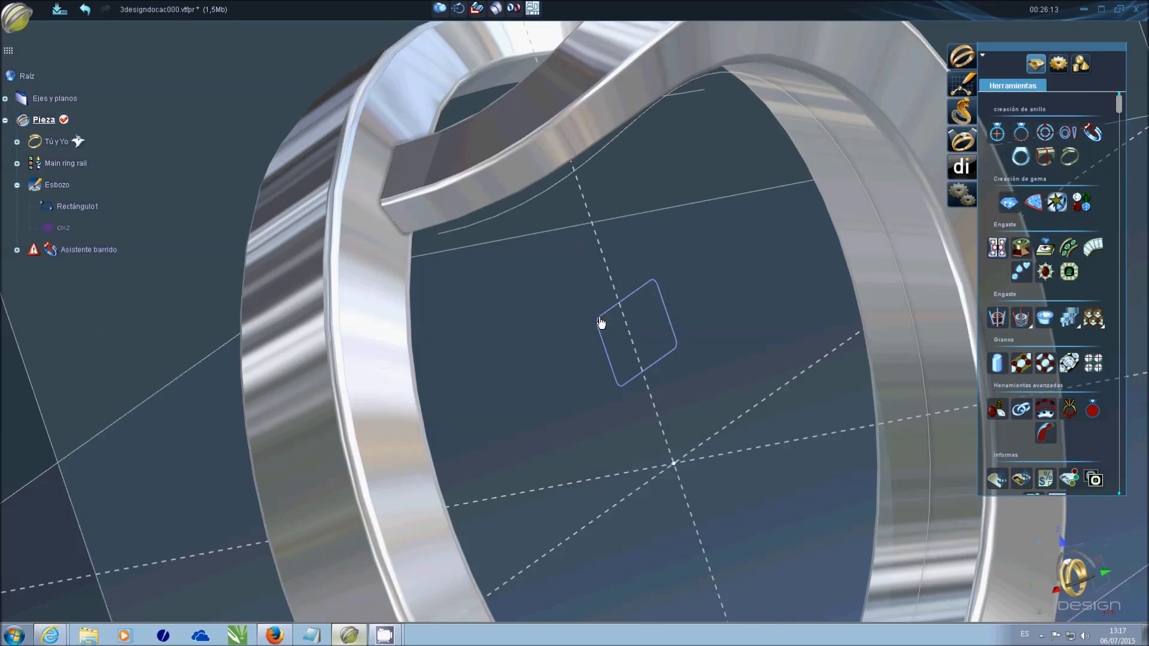
{"action": "scroll", "coordinate": [596, 317], "scroll_direction": "down", "scroll_amount": 3}
{"action": "middle_click_drag", "start_coordinate": [646, 218], "coordinate": [554, 383]}
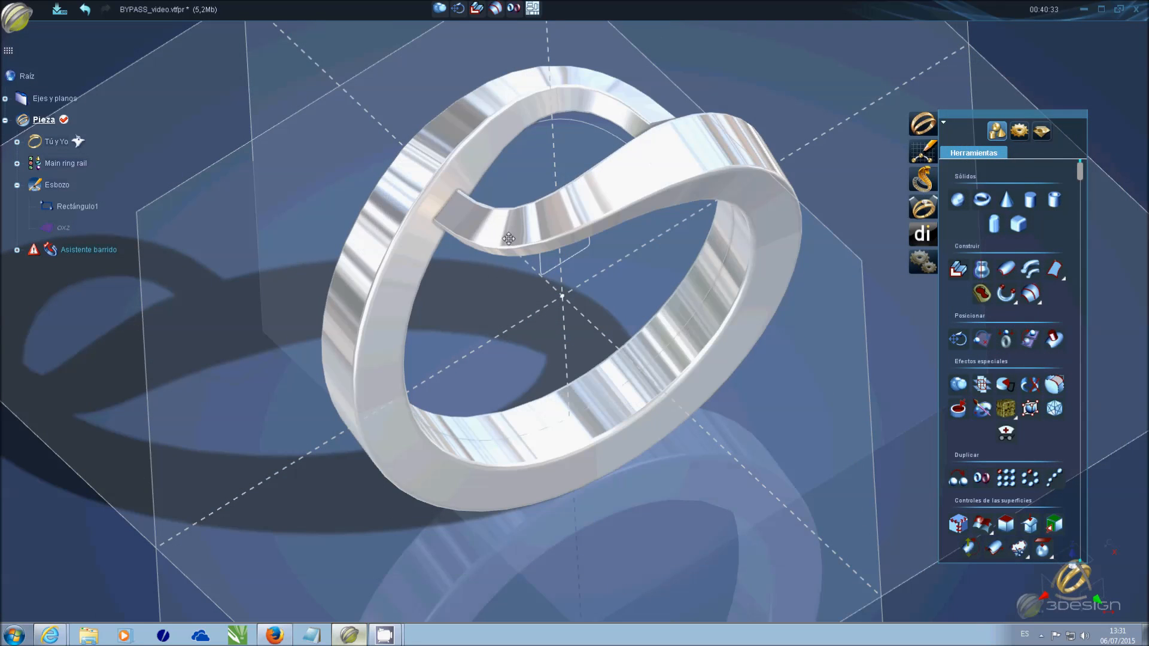
- Convert the Asistente barrido sweep into a Modelado mesh object using a faster, coarser precision
{"action": "left_click", "coordinate": [508, 239]}
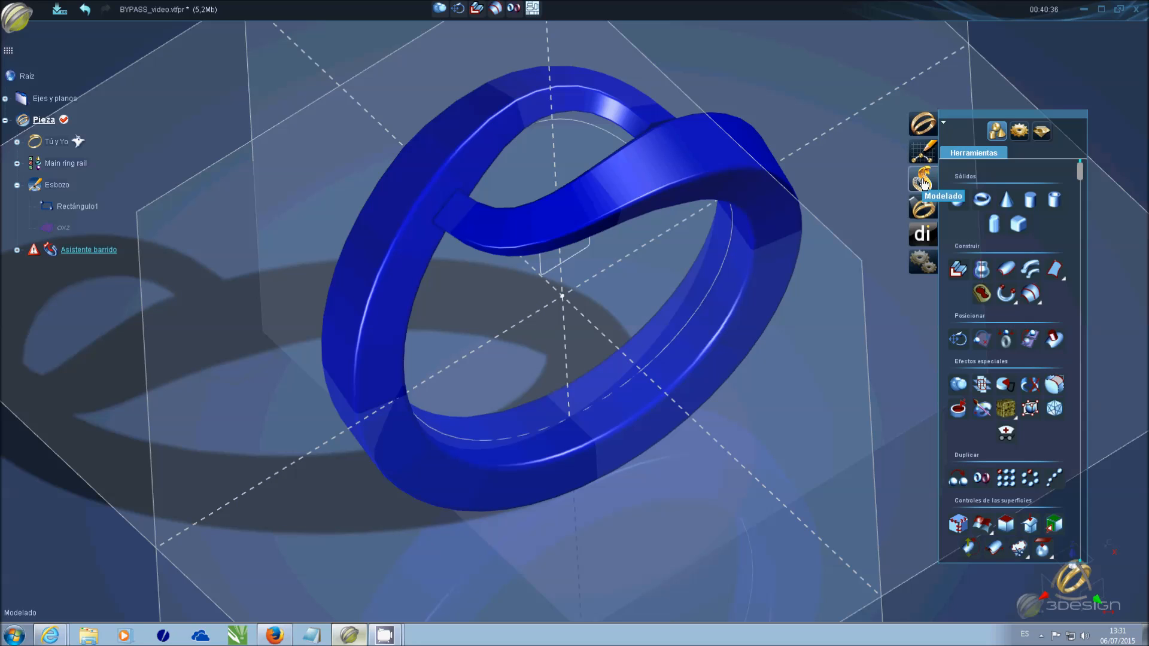
{"action": "left_click", "coordinate": [922, 182]}
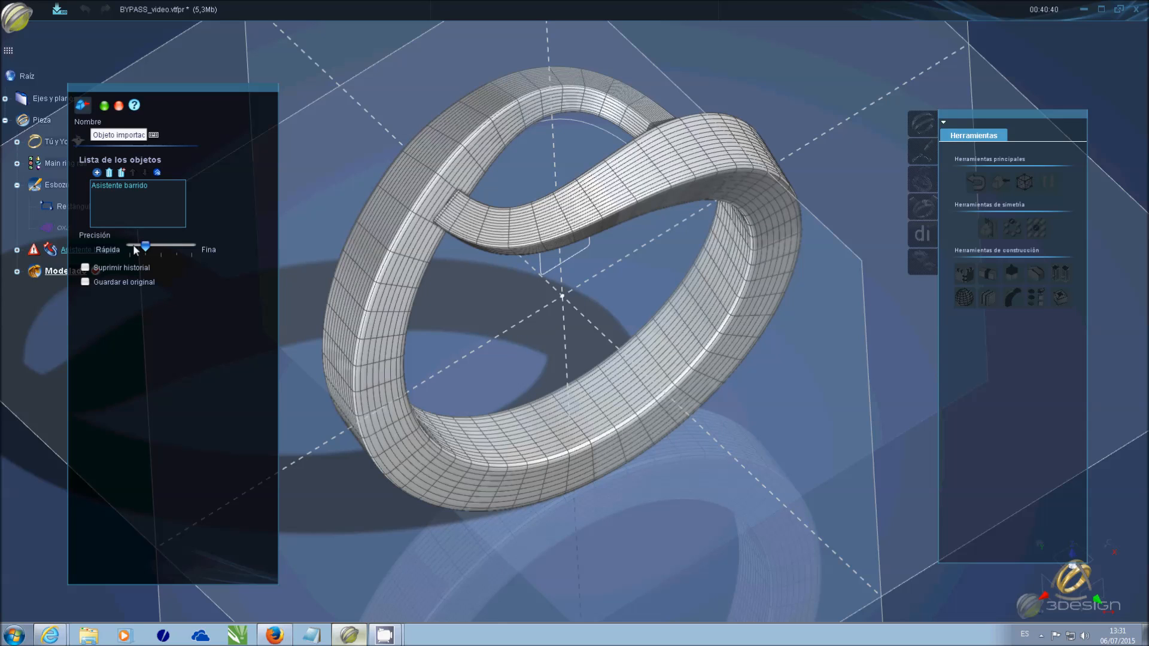
{"action": "left_click", "coordinate": [133, 245]}
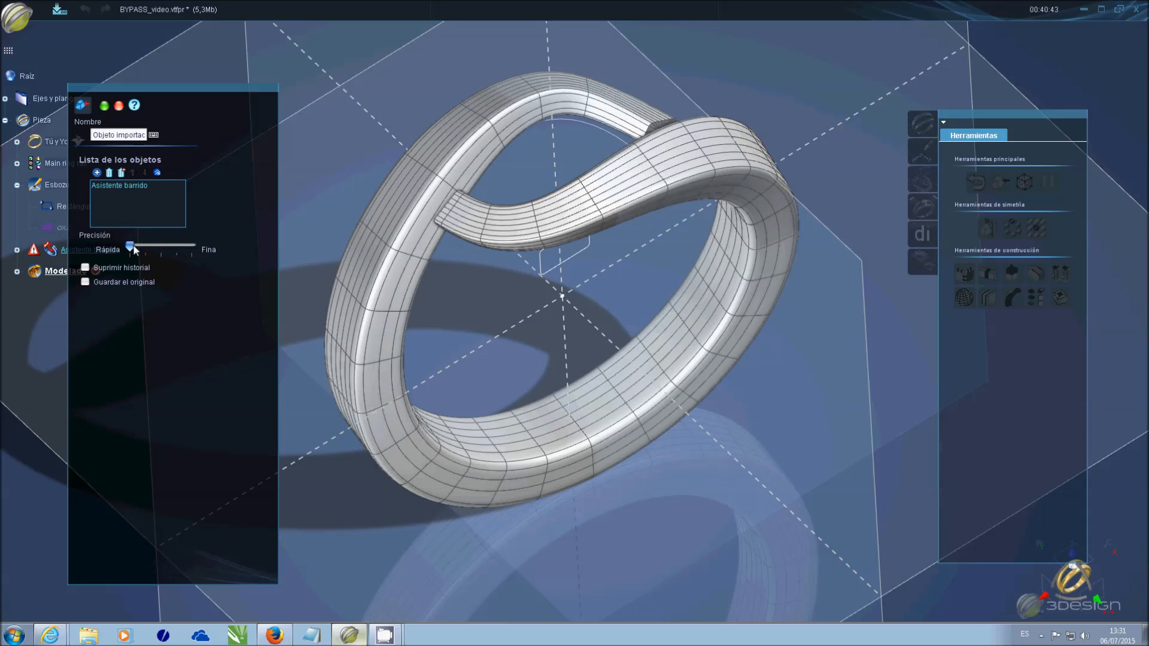
{"action": "left_click", "coordinate": [106, 108]}
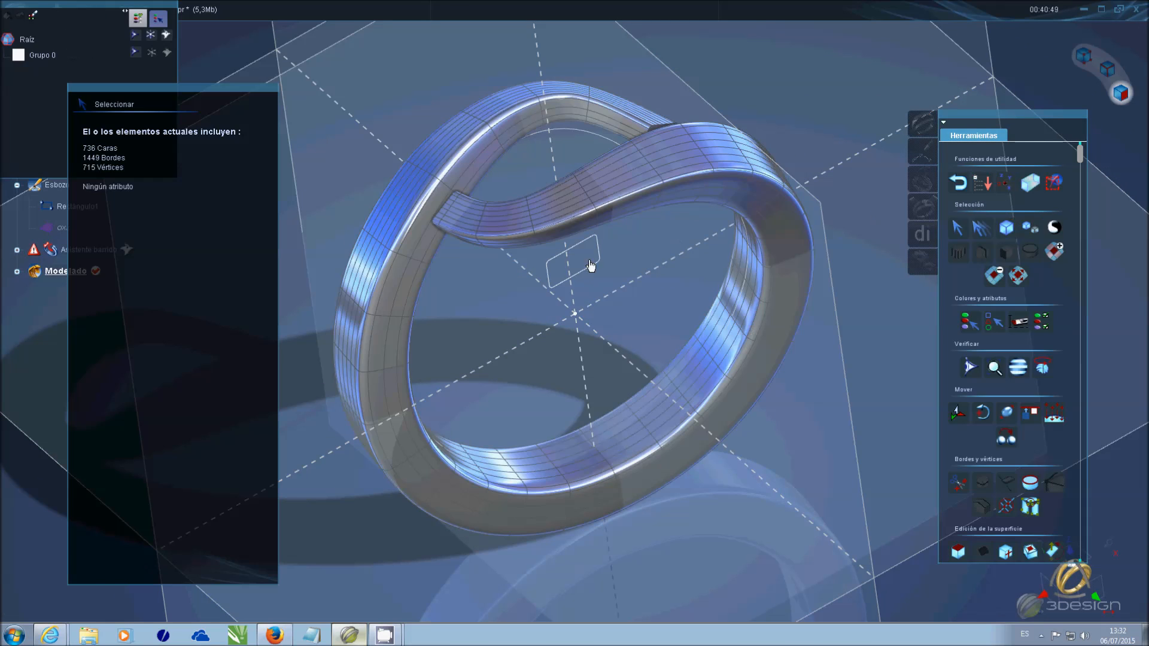
- Select the 23 cap faces closing one free end of the ring band and delete them
{"action": "middle_click_drag", "start_coordinate": [499, 281], "coordinate": [464, 189]}
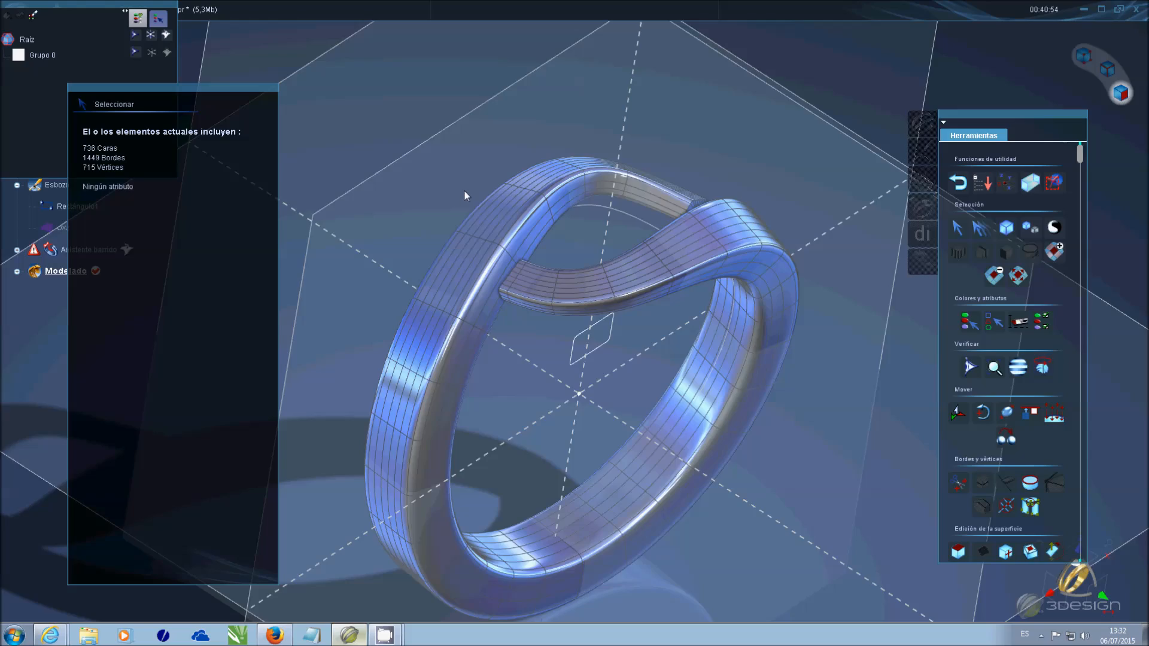
{"action": "scroll", "coordinate": [464, 189], "scroll_direction": "up", "scroll_amount": 5}
{"action": "middle_click_drag", "start_coordinate": [461, 335], "coordinate": [534, 135]}
{"action": "scroll", "coordinate": [569, 154], "scroll_direction": "up", "scroll_amount": 3}
{"action": "scroll", "coordinate": [557, 146], "scroll_direction": "up", "scroll_amount": 5}
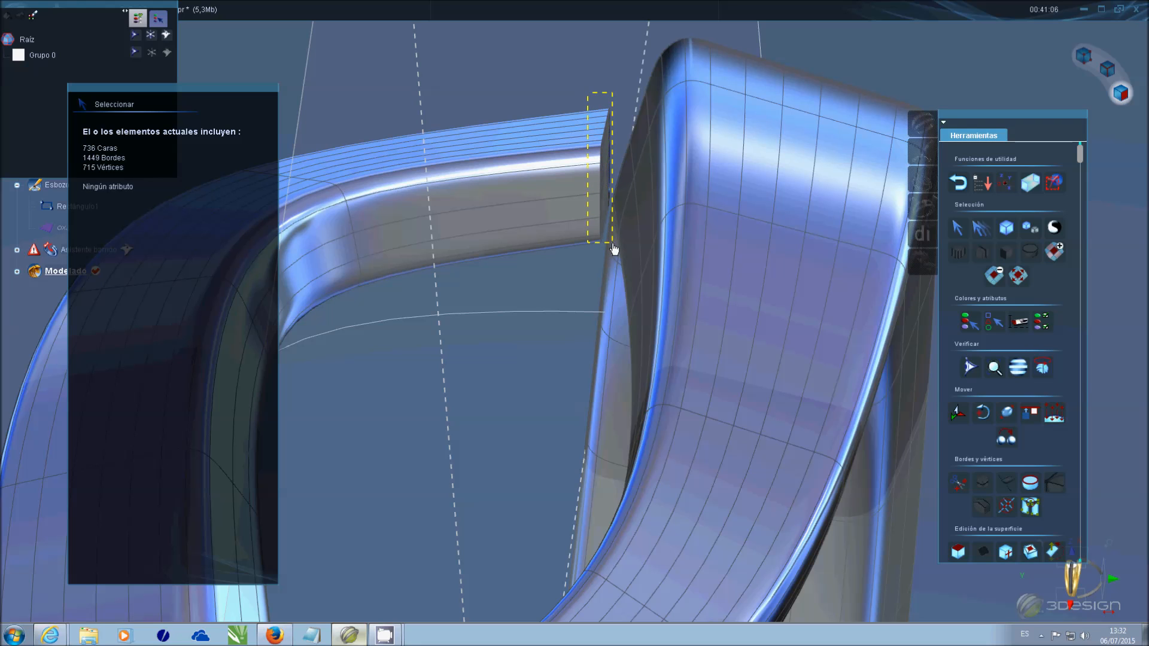
{"action": "middle_click_drag", "start_coordinate": [585, 277], "coordinate": [560, 272]}
{"action": "middle_click_drag", "start_coordinate": [648, 160], "coordinate": [590, 241]}
{"action": "scroll", "coordinate": [592, 159], "scroll_direction": "up", "scroll_amount": 5}
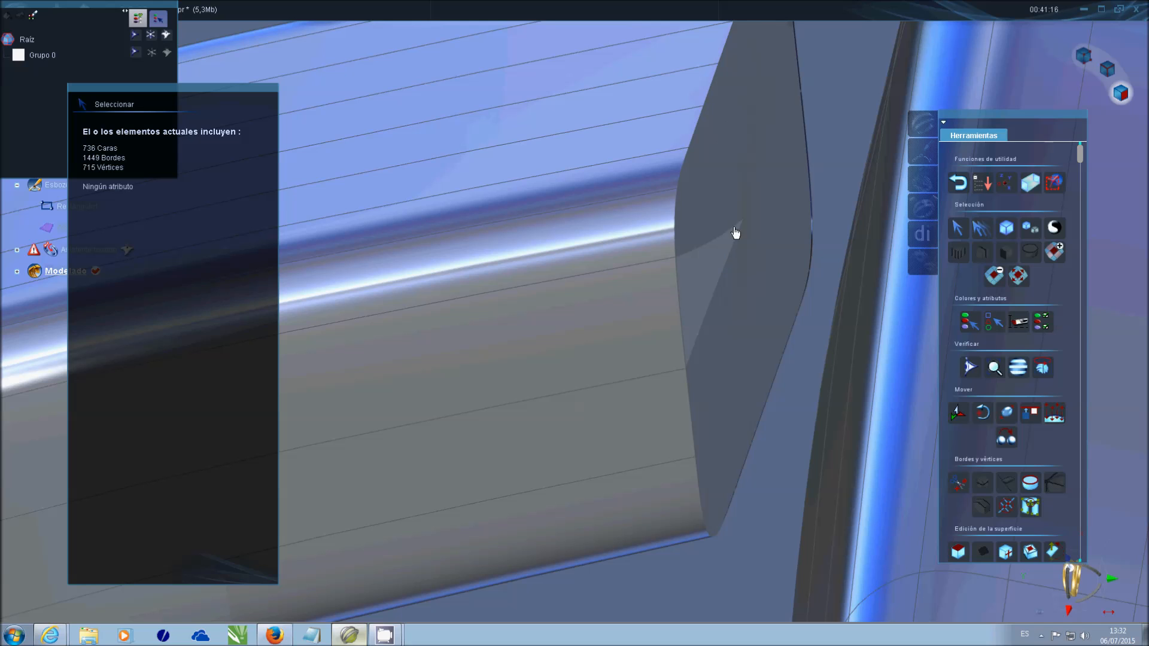
{"action": "left_click", "coordinate": [717, 226]}
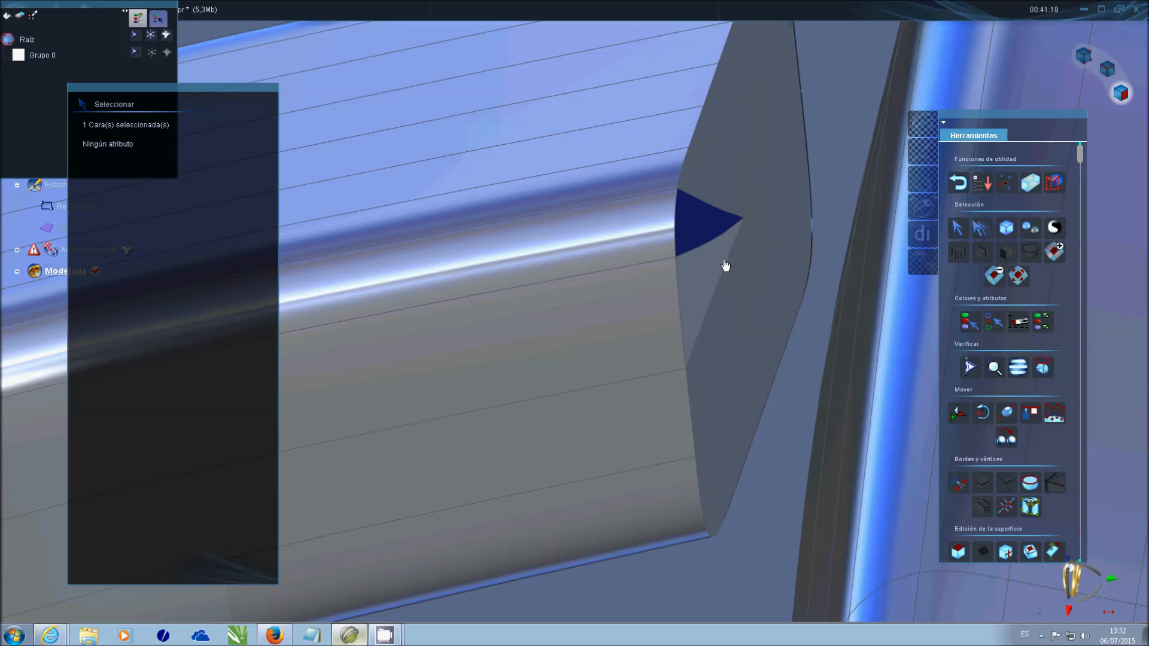
{"action": "scroll", "coordinate": [725, 266], "scroll_direction": "down", "scroll_amount": 3}
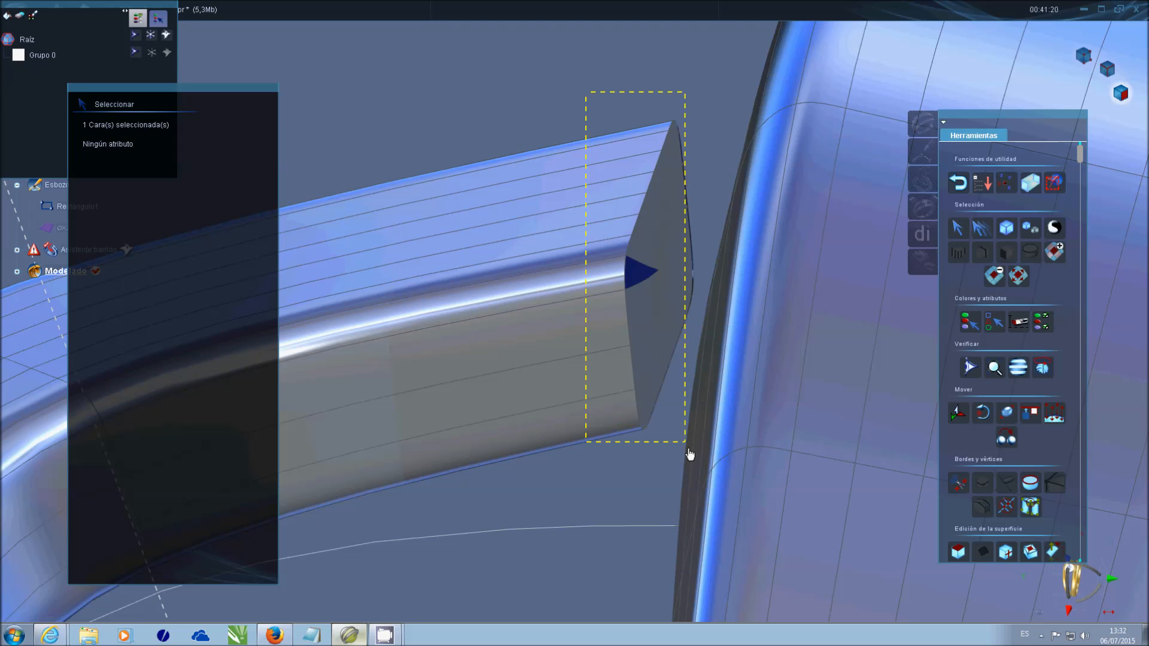
{"action": "left_click_drag", "start_coordinate": [703, 449], "coordinate": [699, 443]}
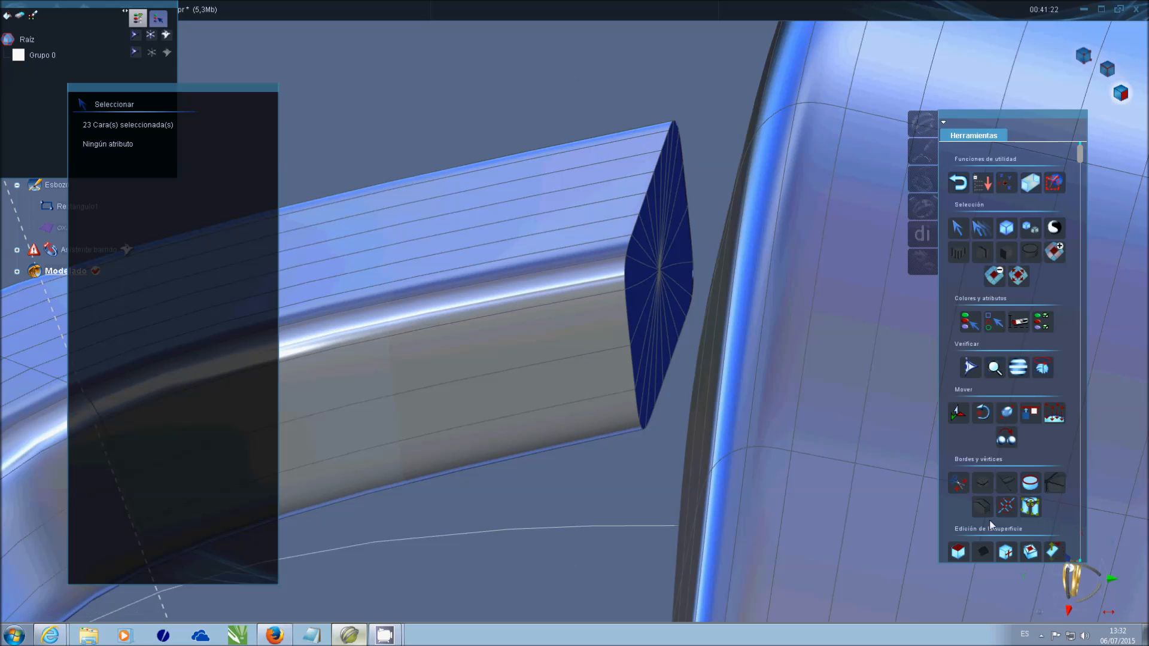
{"action": "left_click", "coordinate": [956, 549]}
- Select the six faces on the side of the band where the tip meets it and subdivide them with the Bordes option
{"action": "scroll", "coordinate": [697, 362], "scroll_direction": "down", "scroll_amount": 5}
{"action": "middle_click_drag", "start_coordinate": [579, 362], "coordinate": [506, 224]}
{"action": "middle_click_drag", "start_coordinate": [423, 167], "coordinate": [413, 180]}
{"action": "left_click", "coordinate": [407, 177]}
{"action": "left_click", "coordinate": [432, 143]}
{"action": "mouse_move", "coordinate": [431, 143]}
{"action": "left_mouse_down"}
{"action": "mouse_move", "coordinate": [477, 146]}
{"action": "mouse_move", "coordinate": [536, 180]}
{"action": "mouse_move", "coordinate": [597, 251]}
{"action": "mouse_move", "coordinate": [798, 333]}
{"action": "left_mouse_up"}
{"action": "scroll", "coordinate": [1047, 523], "scroll_direction": "down", "scroll_amount": 3}
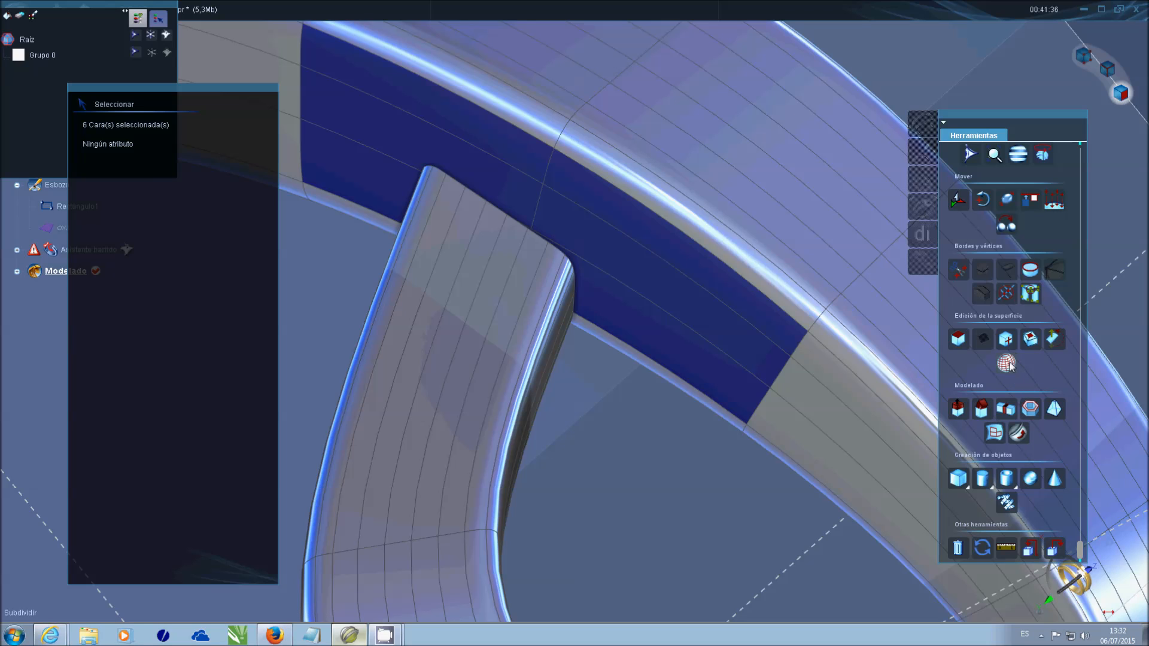
{"action": "left_click", "coordinate": [1010, 340]}
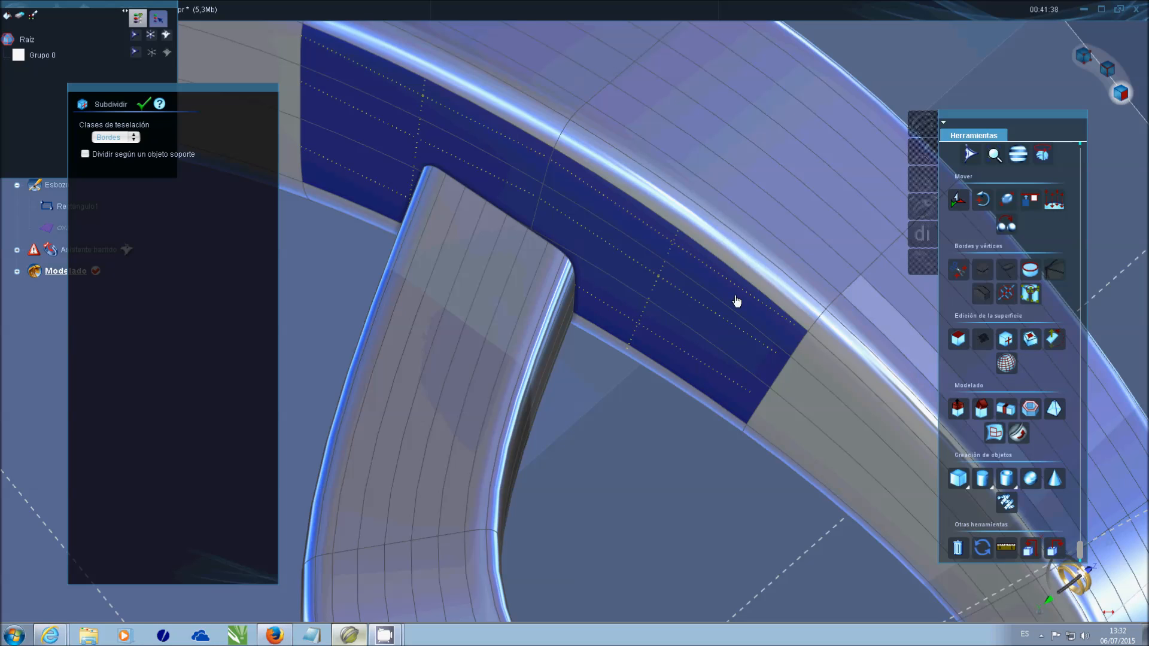
{"action": "key", "text": "Return"}
{"action": "middle_click_drag", "start_coordinate": [638, 379], "coordinate": [554, 357]}
{"action": "key", "text": "Escape"}
- Select the eight smaller faces directly facing the tip on the band's side and subdivide them again with the Bordes option
{"action": "middle_click_drag", "start_coordinate": [495, 390], "coordinate": [538, 479]}
{"action": "middle_click", "coordinate": [361, 461]}
{"action": "middle_click", "coordinate": [346, 302]}
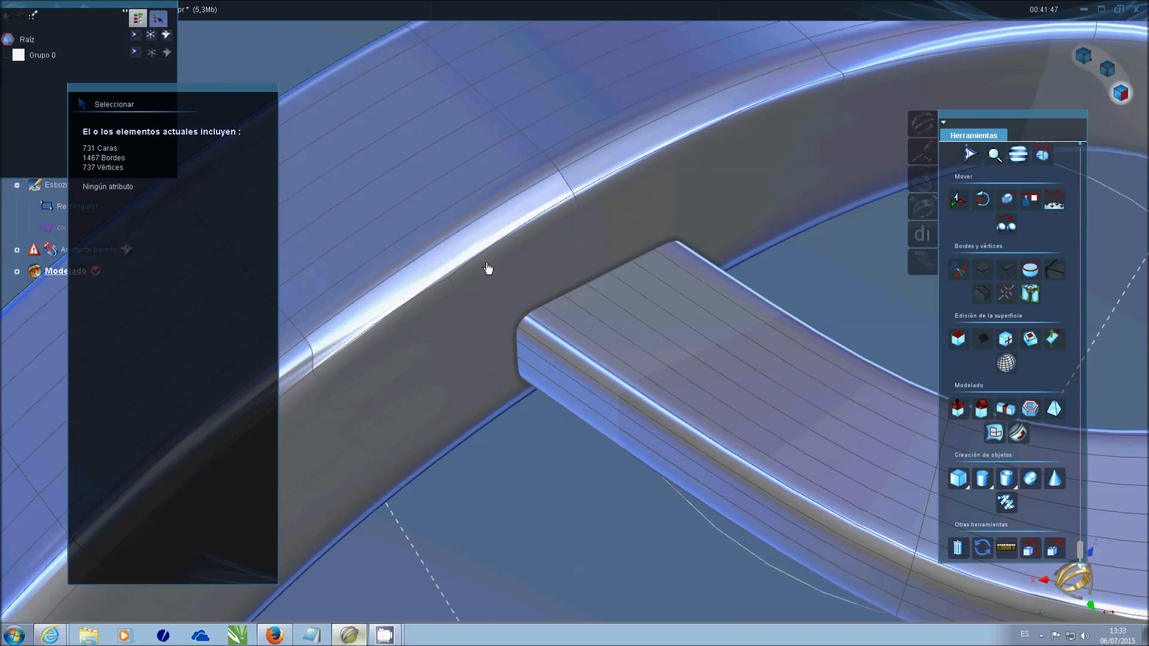
{"action": "scroll", "coordinate": [489, 268], "scroll_direction": "up", "scroll_amount": 3}
{"action": "left_click", "coordinate": [438, 368]}
{"action": "left_click", "coordinate": [439, 323], "text": "ctrl"}
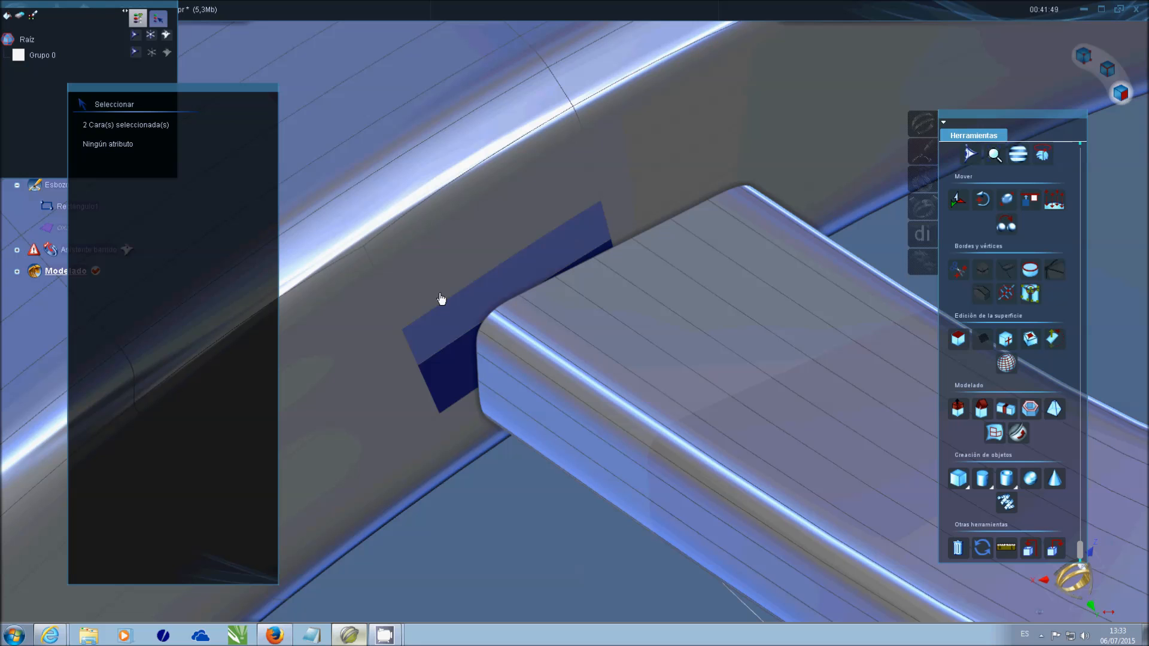
{"action": "left_click", "coordinate": [440, 295], "text": "ctrl"}
{"action": "left_click", "coordinate": [624, 179], "text": "ctrl"}
{"action": "left_click", "coordinate": [648, 208], "text": "ctrl"}
{"action": "middle_click_drag", "start_coordinate": [640, 431], "coordinate": [566, 215]}
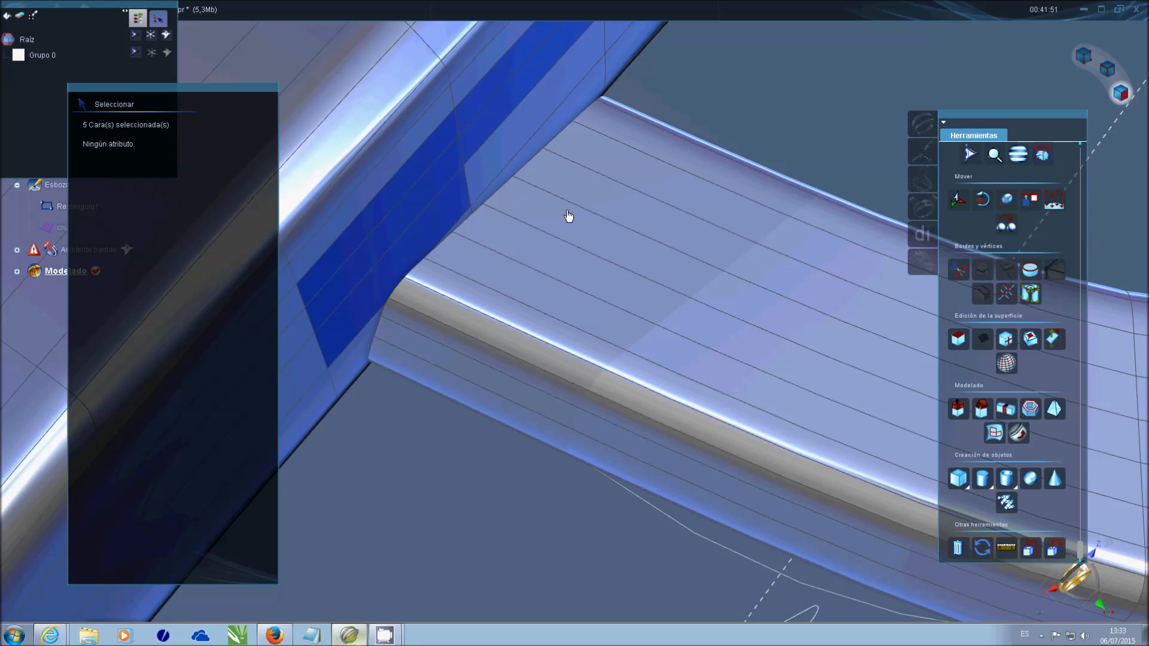
{"action": "left_click", "coordinate": [519, 160], "text": "ctrl"}
{"action": "left_click", "coordinate": [506, 190]}
{"action": "left_click", "coordinate": [511, 174]}
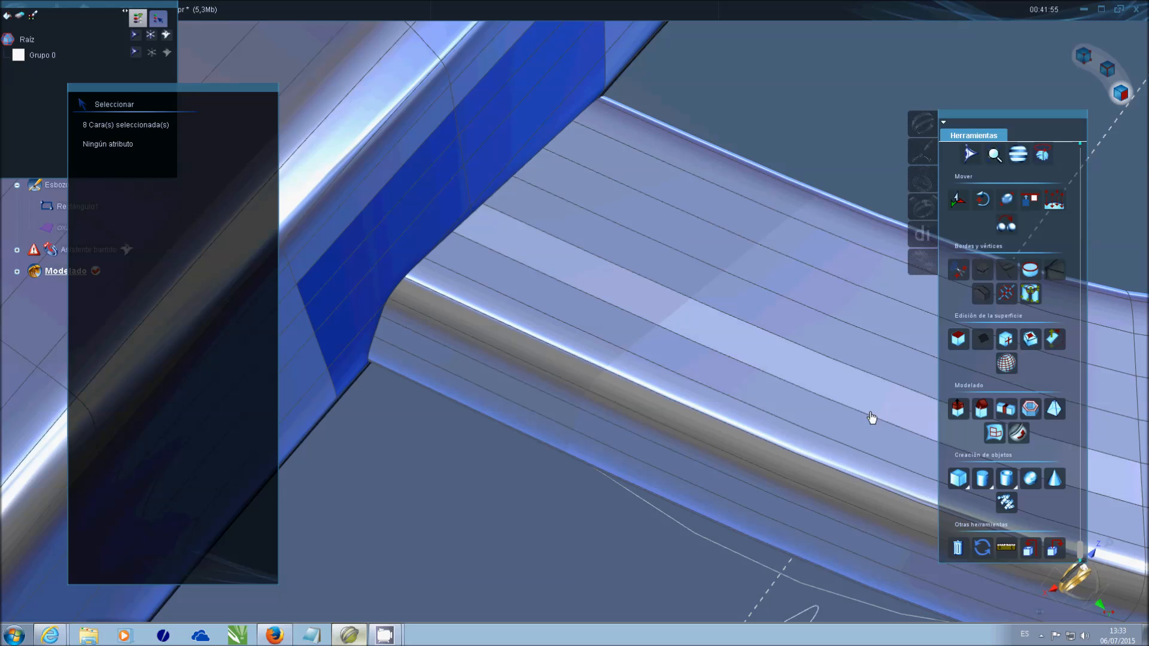
{"action": "left_click", "coordinate": [1006, 340]}
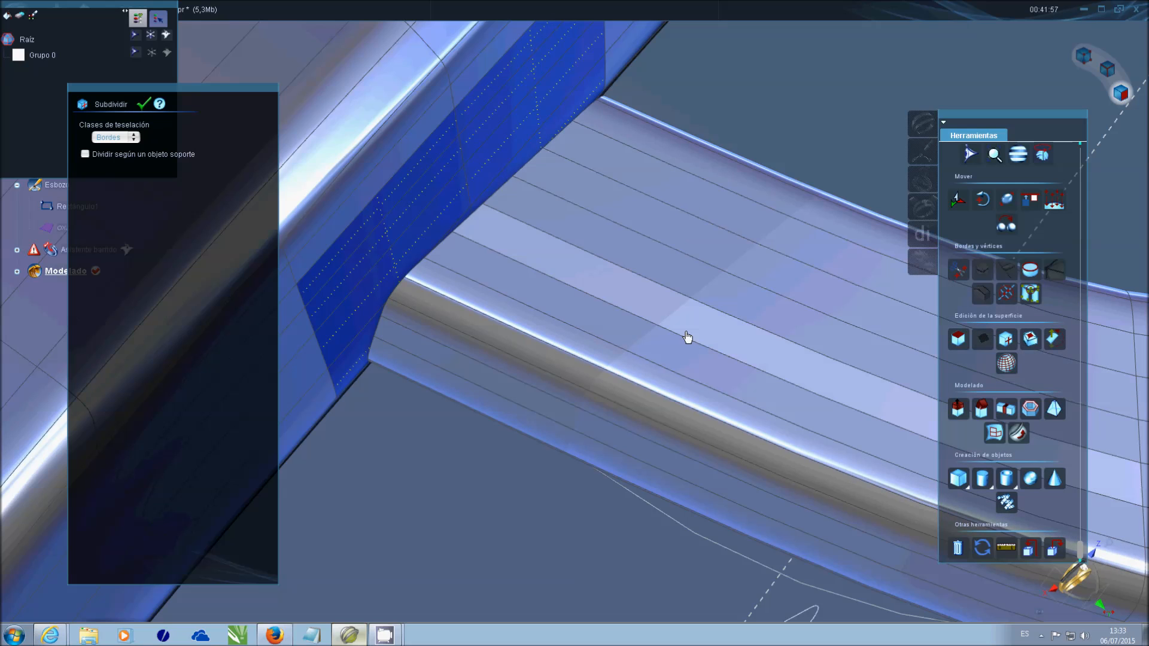
{"action": "key", "text": "Return"}
- Delete the newly subdivided faces facing the tip to cut an opening in the side of the band
{"action": "mouse_move", "coordinate": [431, 457]}
{"action": "middle_mouse_down"}
{"action": "mouse_move", "coordinate": [512, 409]}
{"action": "mouse_move", "coordinate": [407, 380]}
{"action": "middle_mouse_up"}
{"action": "mouse_move", "coordinate": [582, 472]}
{"action": "middle_mouse_down"}
{"action": "mouse_move", "coordinate": [674, 342]}
{"action": "mouse_move", "coordinate": [610, 369]}
{"action": "mouse_move", "coordinate": [529, 474]}
{"action": "mouse_move", "coordinate": [605, 398]}
{"action": "middle_mouse_up"}
{"action": "left_click", "coordinate": [958, 344]}
{"action": "middle_click_drag", "start_coordinate": [867, 359], "coordinate": [787, 471]}
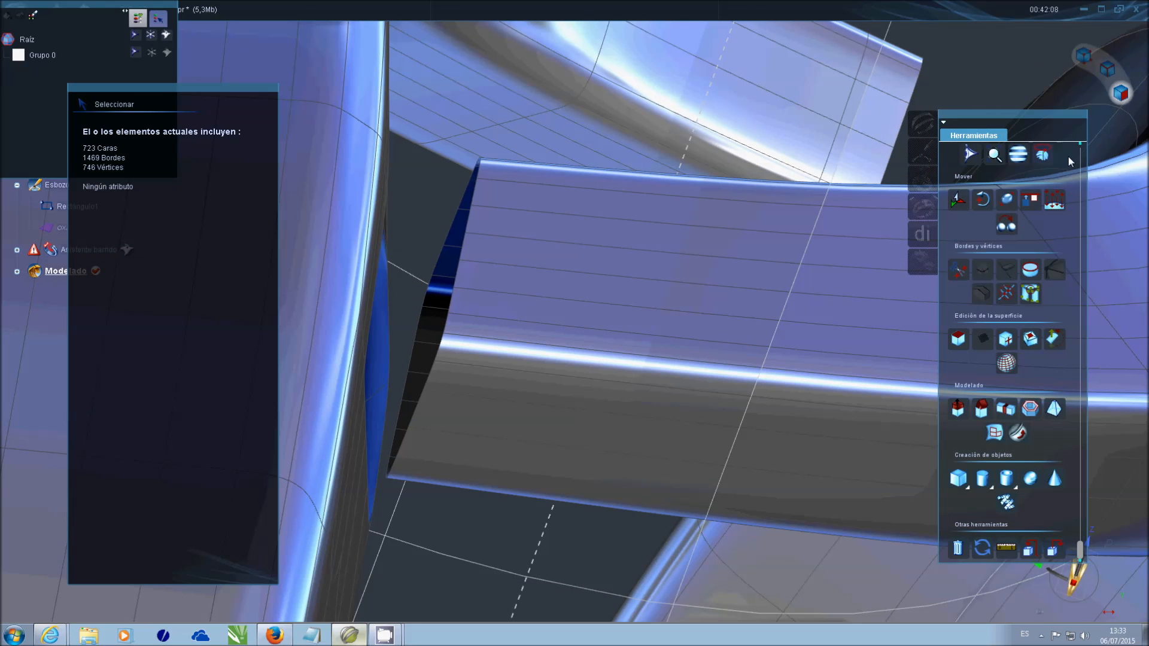
- Select the tip's 23 contiguous open edges and rotate the loop until it runs roughly parallel to the band's side
{"action": "left_click", "coordinate": [1101, 69]}
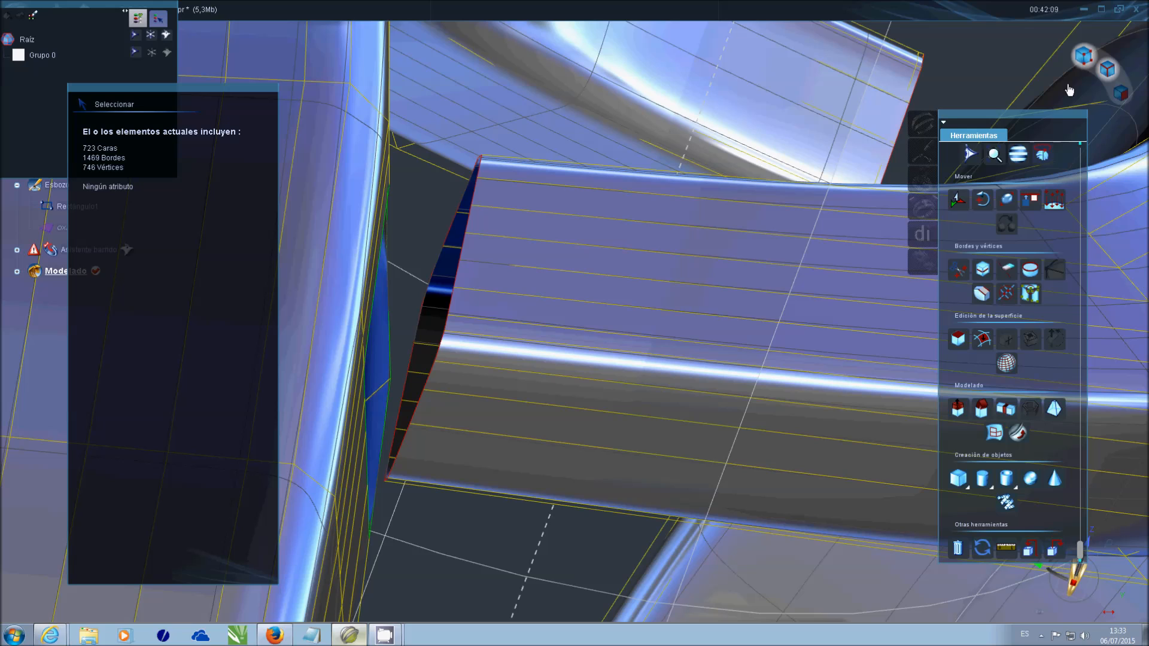
{"action": "left_click", "coordinate": [466, 251]}
{"action": "scroll", "coordinate": [988, 250], "scroll_direction": "up", "scroll_amount": 4}
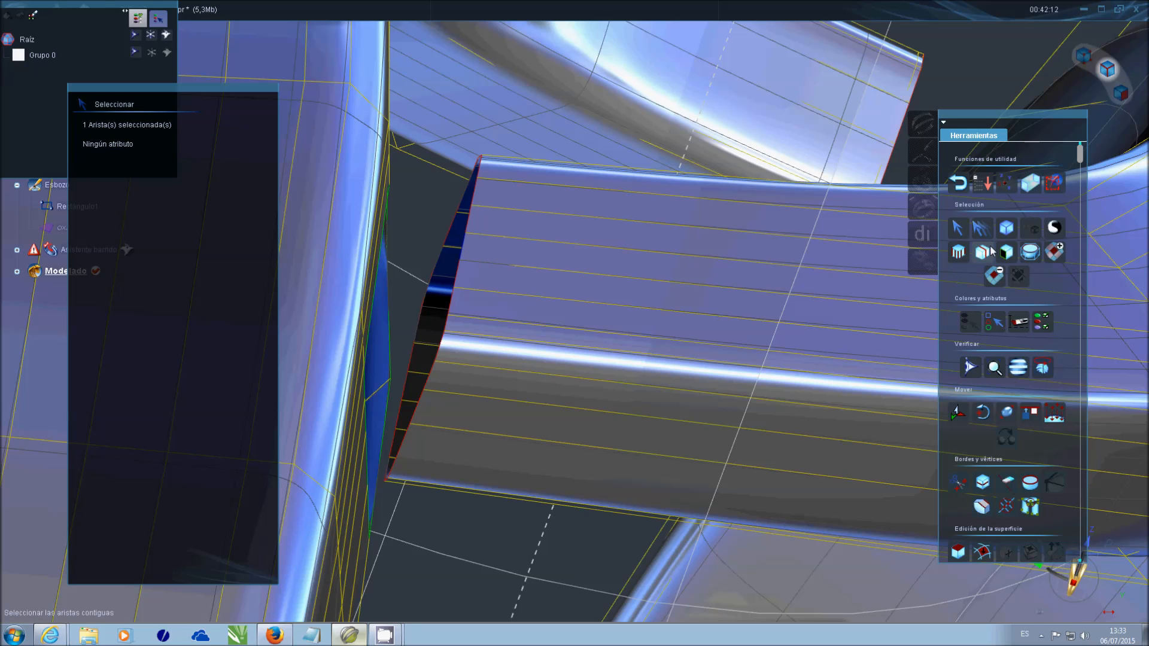
{"action": "left_click", "coordinate": [990, 252]}
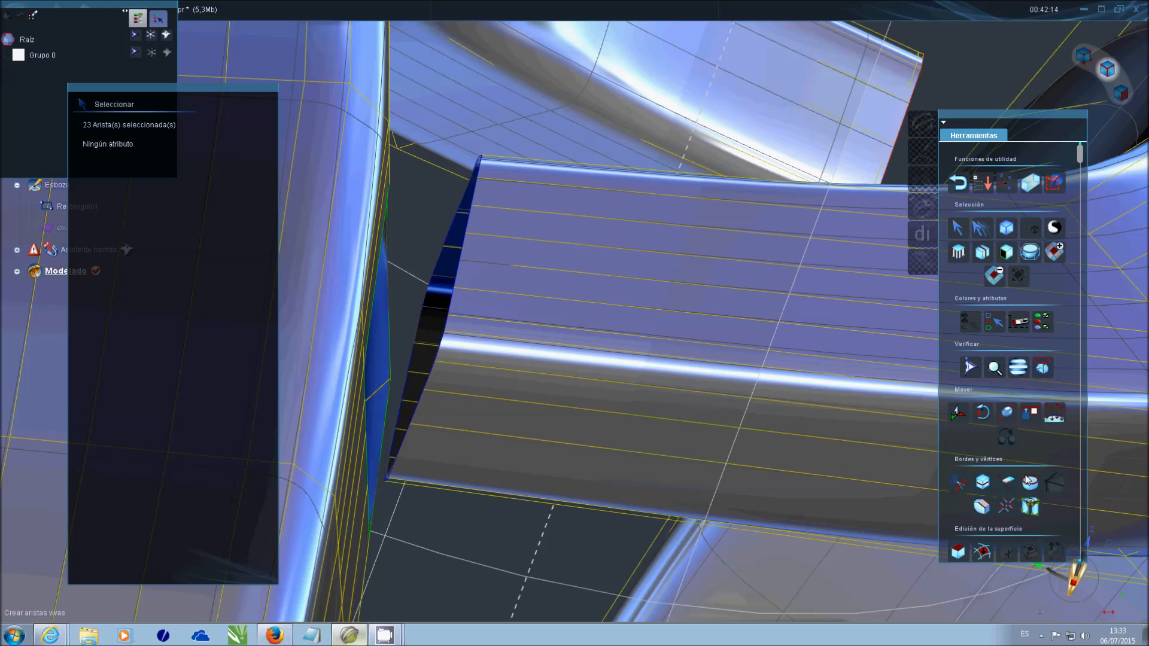
{"action": "left_click", "coordinate": [982, 414]}
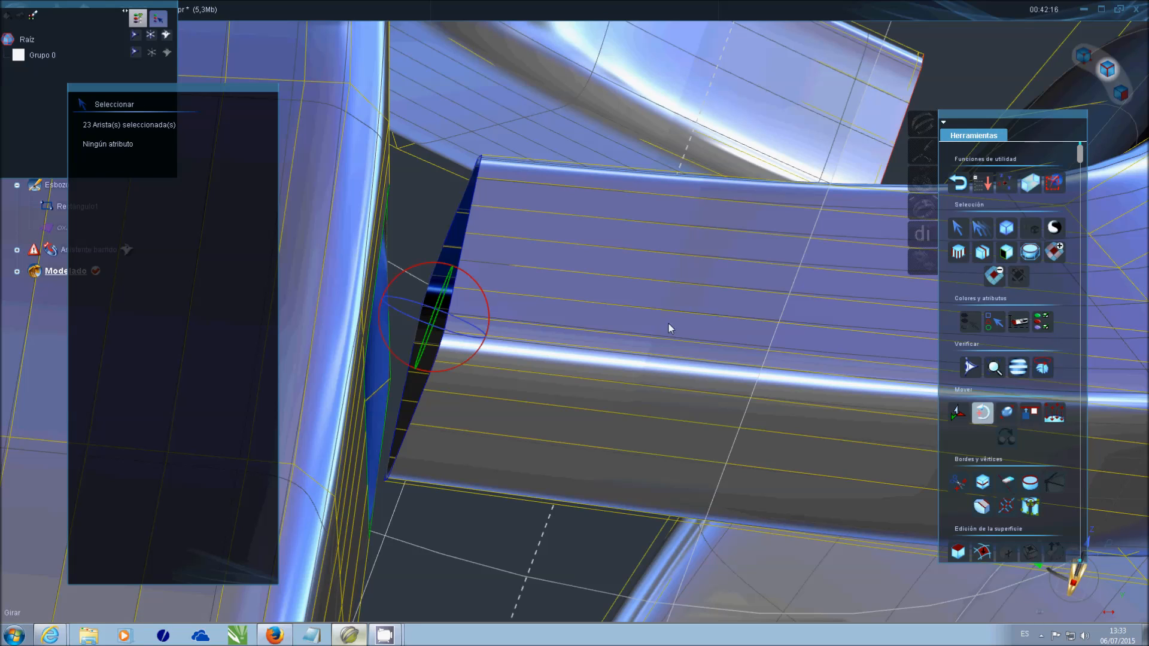
{"action": "left_click_drag", "start_coordinate": [471, 329], "coordinate": [460, 323]}
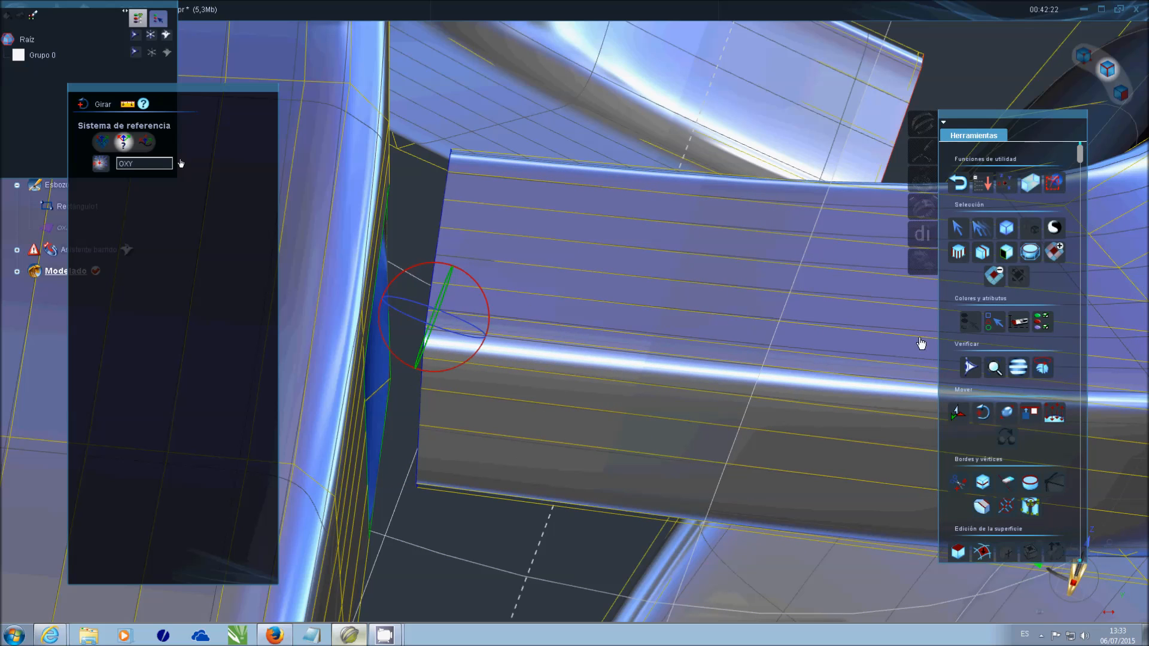
- Move the tip's open edge loop closer to the opening in the side of the band
{"action": "left_click", "coordinate": [957, 412]}
{"action": "left_click_drag", "start_coordinate": [455, 315], "coordinate": [411, 320]}
{"action": "middle_click_drag", "start_coordinate": [411, 320], "coordinate": [593, 479]}
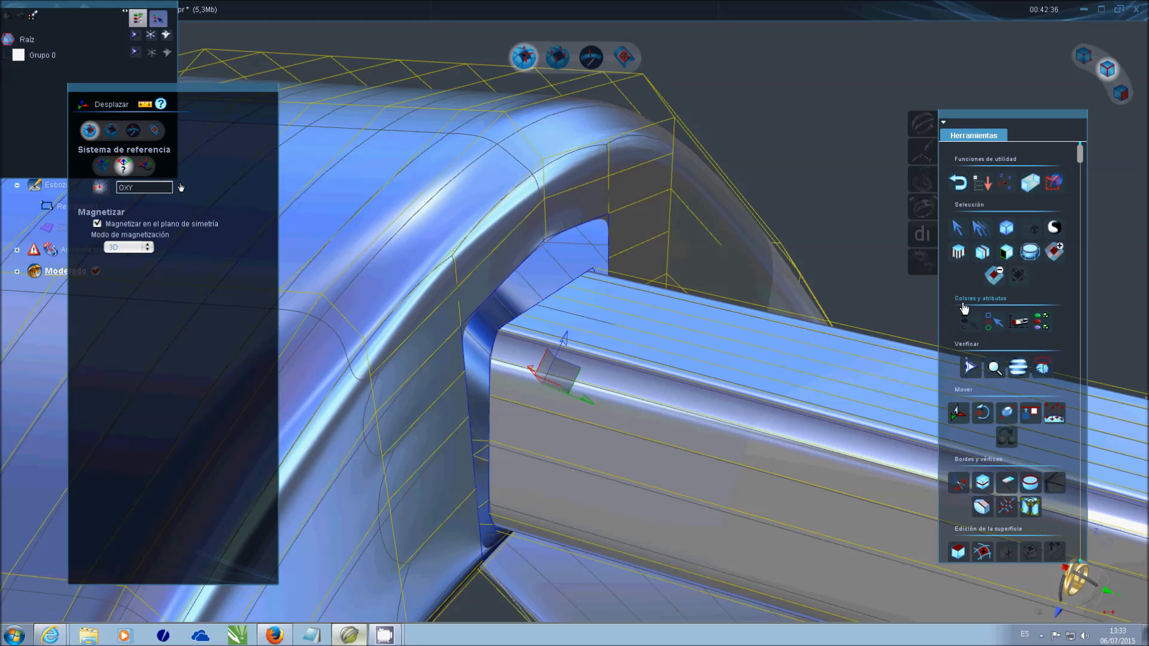
- Join the tip's open edges to the band's opening with Combinar, using the first bridge mode and one segment
{"action": "scroll", "coordinate": [1007, 482], "scroll_direction": "down", "scroll_amount": 4}
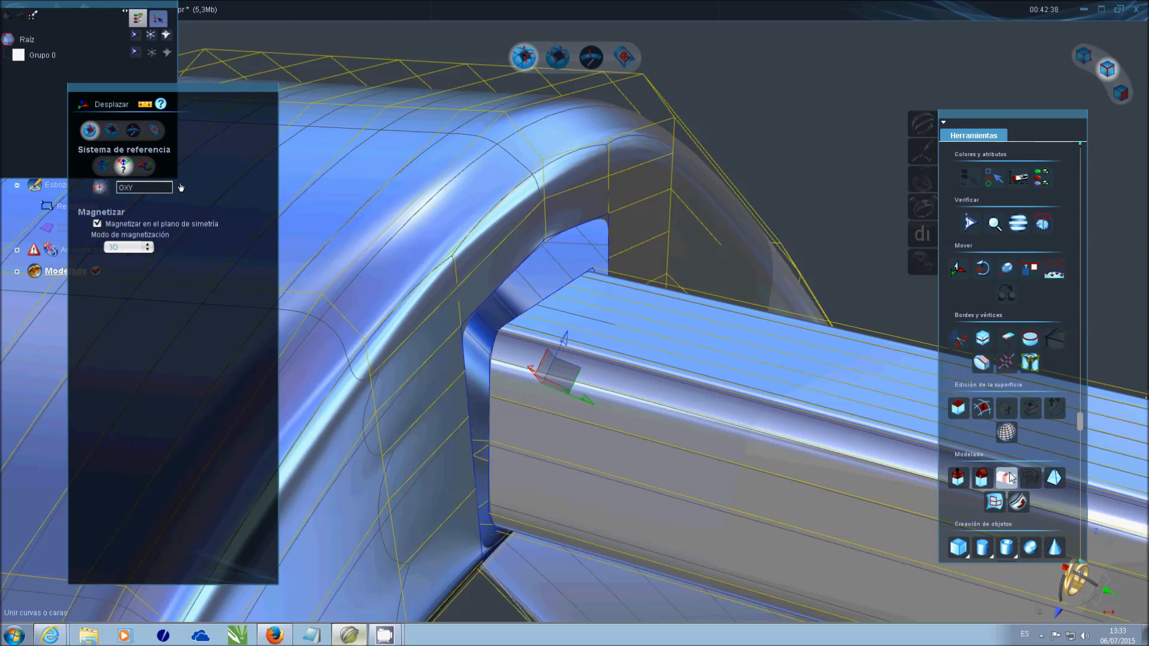
{"action": "left_click", "coordinate": [1008, 478]}
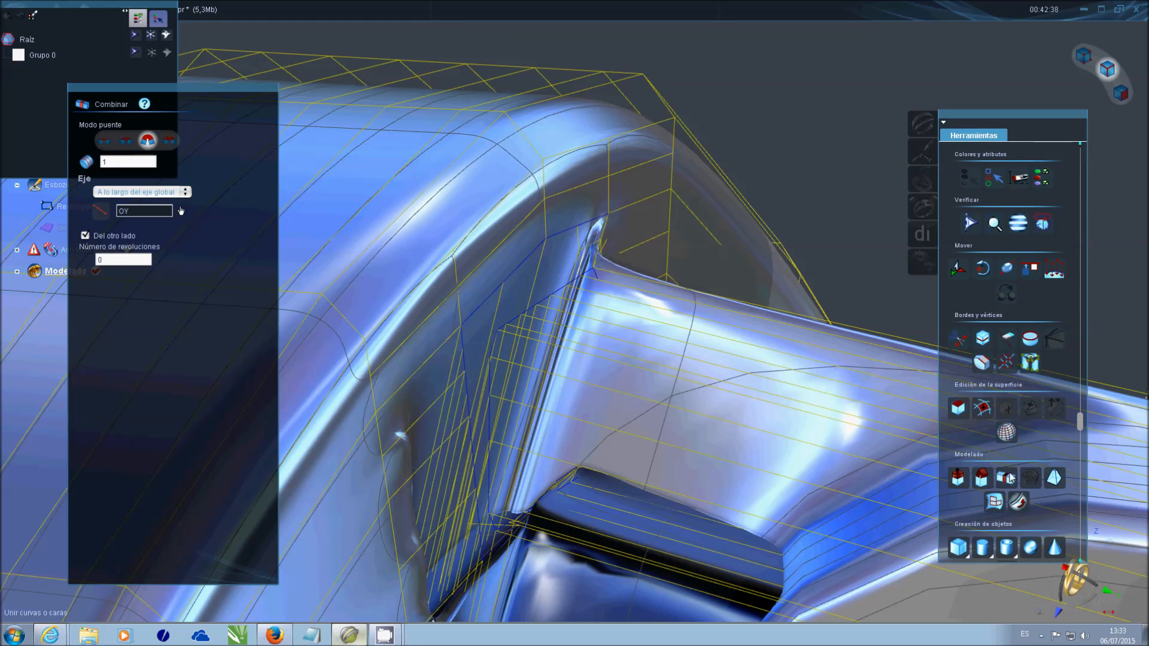
{"action": "left_click", "coordinate": [104, 141]}
{"action": "middle_click_drag", "start_coordinate": [471, 371], "coordinate": [595, 551]}
{"action": "key", "text": "Return"}
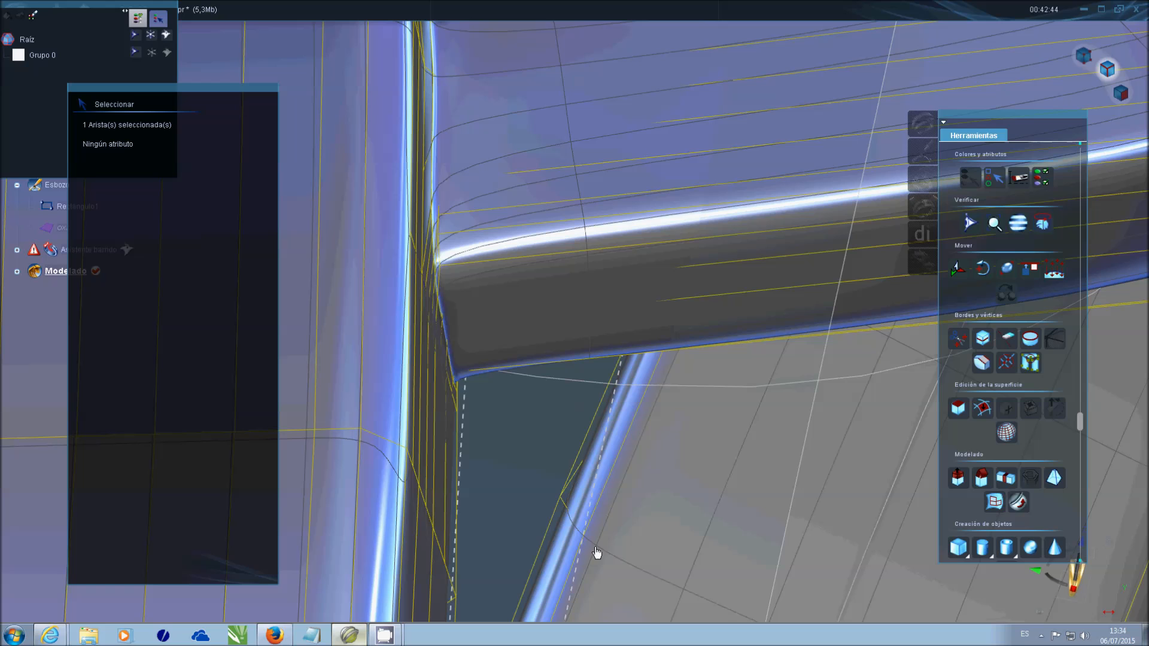
- Check the bridged joint close up and on the whole ring, and finish editing the Modelado object
{"action": "middle_click_drag", "start_coordinate": [592, 385], "coordinate": [511, 377]}
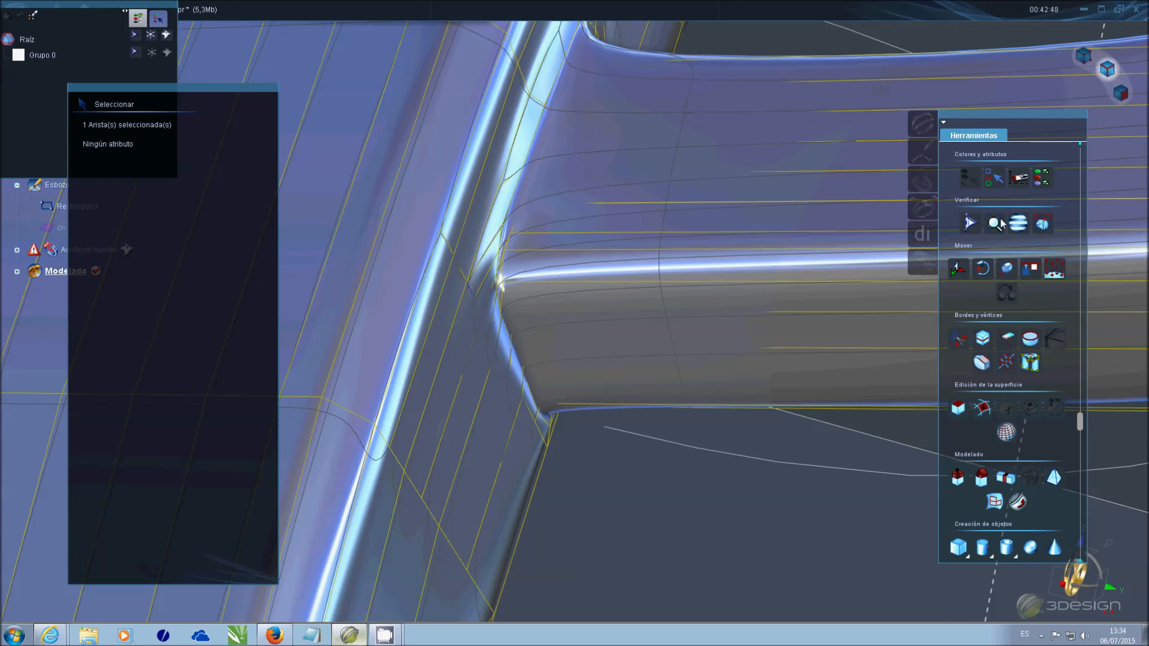
{"action": "scroll", "coordinate": [954, 213], "scroll_direction": "up", "scroll_amount": 3}
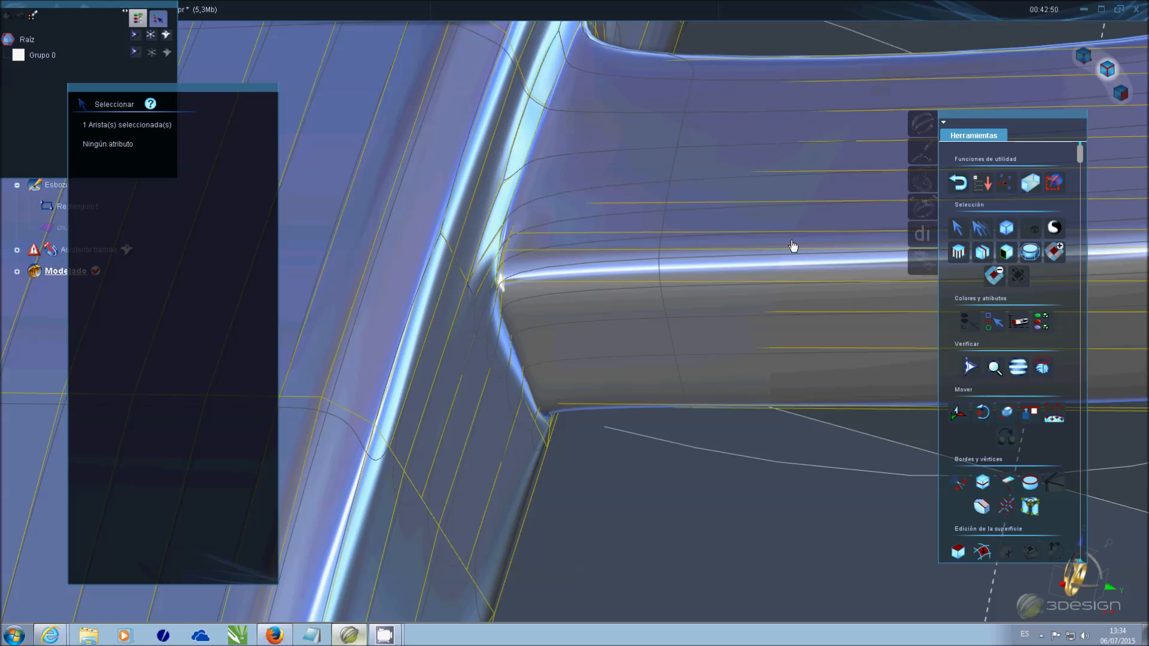
{"action": "scroll", "coordinate": [792, 241], "scroll_direction": "down", "scroll_amount": 6}
{"action": "middle_click_drag", "start_coordinate": [668, 186], "coordinate": [629, 311]}
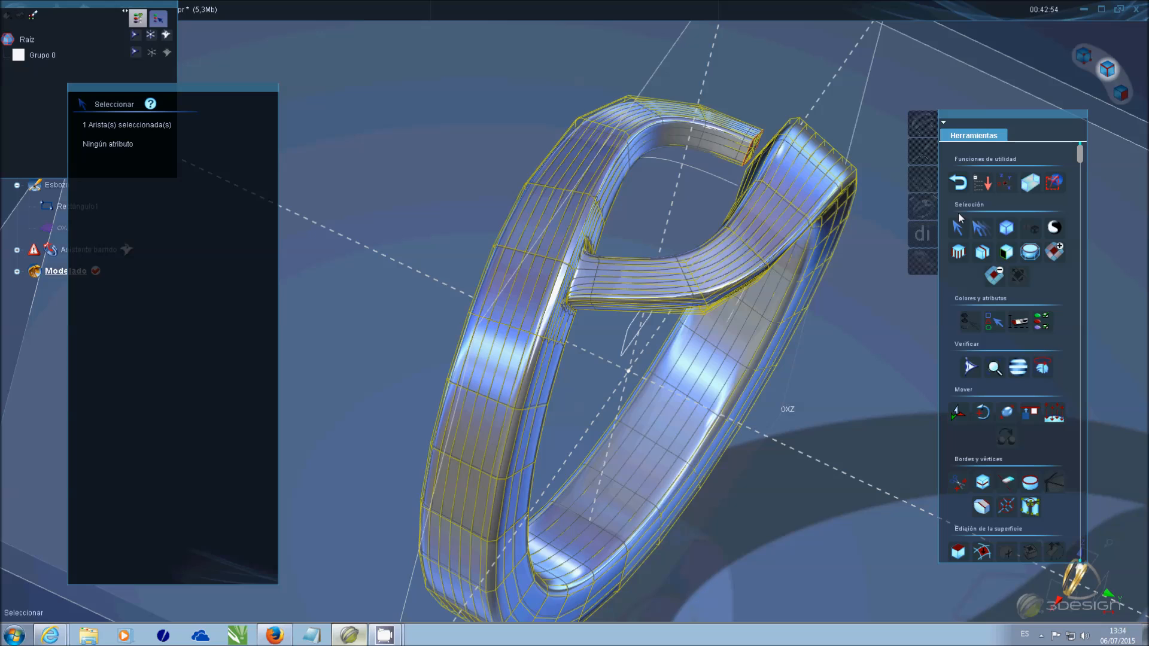
{"action": "left_click", "coordinate": [958, 183]}
{"action": "left_click", "coordinate": [978, 184]}
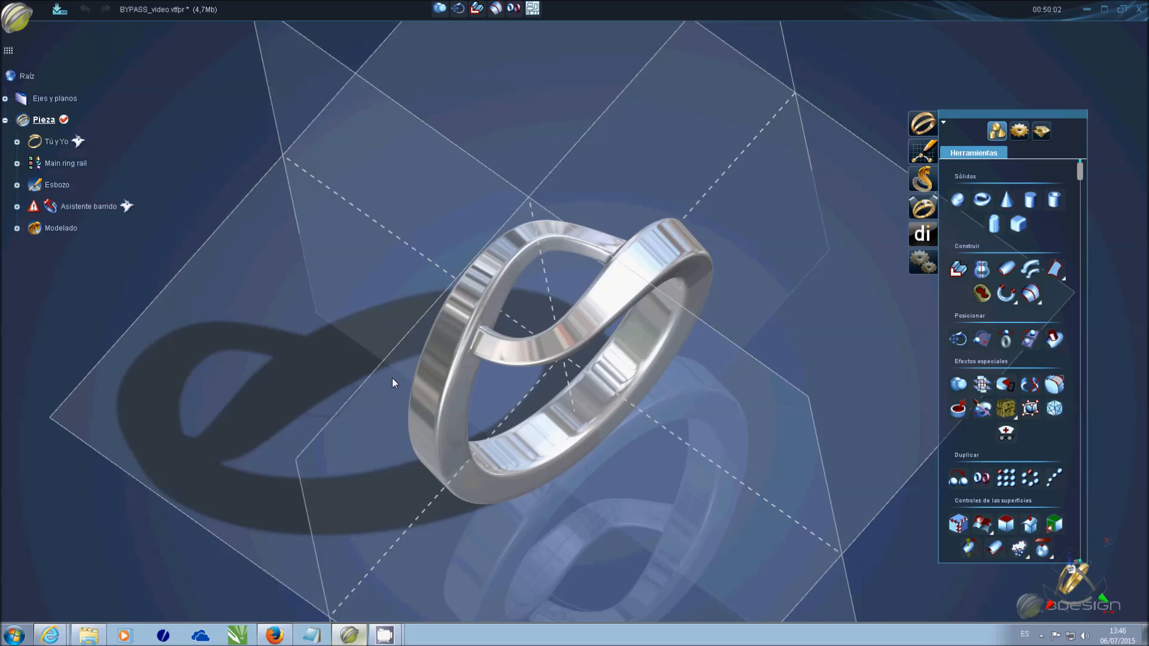
- Extract an Iso-u curve from the Modelado ring, running along the middle of the branch's outer face near X 0,19 and Y 0,2
{"action": "right_click_drag", "start_coordinate": [393, 378], "coordinate": [685, 362]}
{"action": "left_click", "coordinate": [664, 320]}
{"action": "right_click_drag", "start_coordinate": [627, 427], "coordinate": [570, 225]}
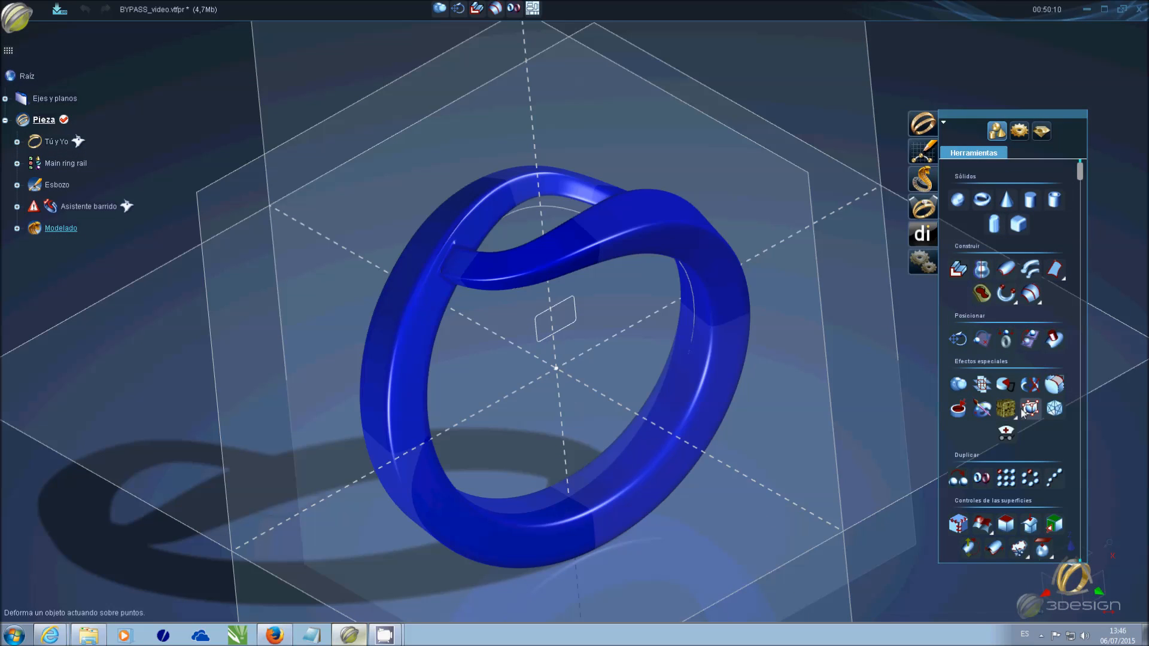
{"action": "scroll", "coordinate": [1024, 413], "scroll_direction": "down", "scroll_amount": 5}
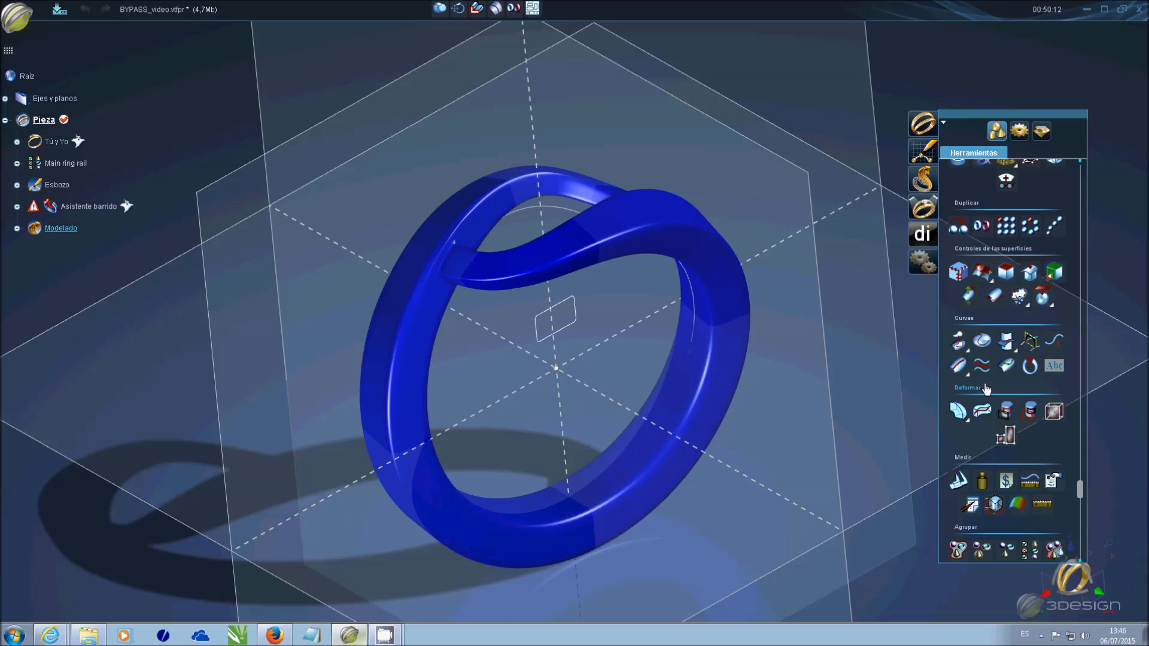
{"action": "left_click", "coordinate": [959, 366]}
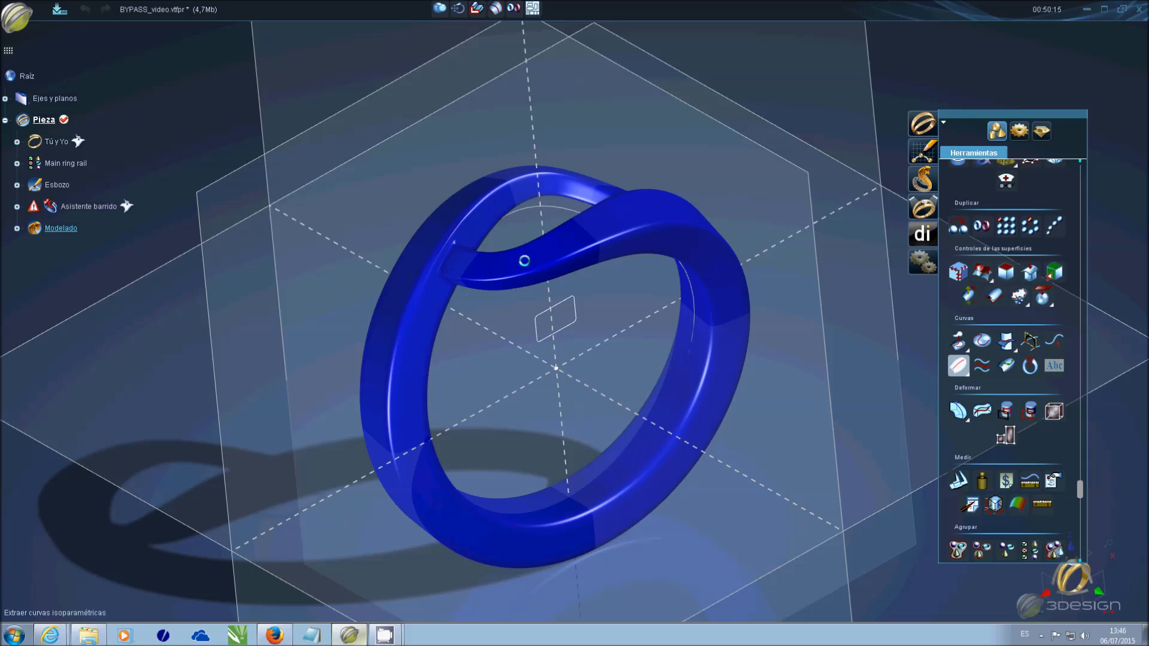
{"action": "left_click", "coordinate": [595, 241]}
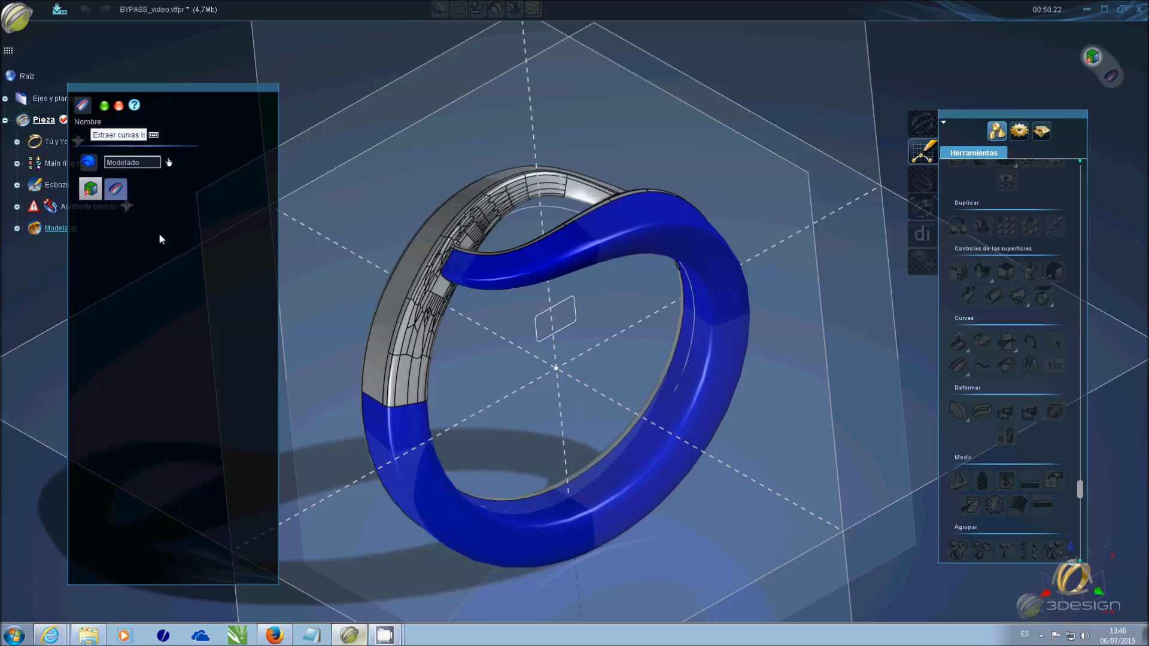
{"action": "left_click", "coordinate": [115, 189]}
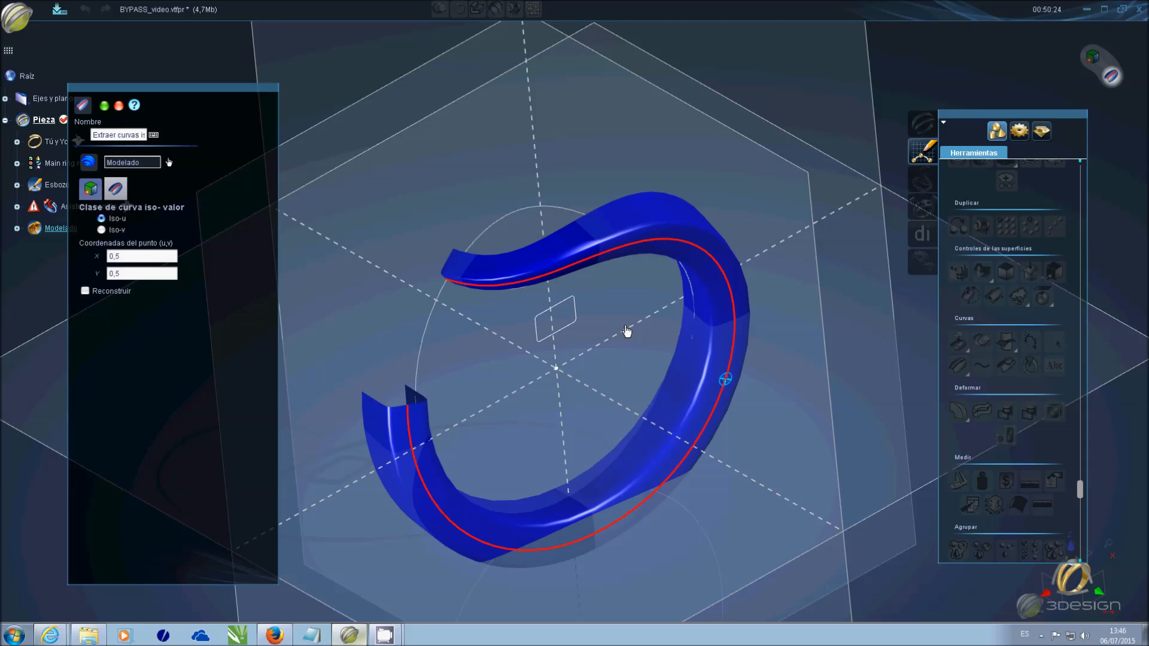
{"action": "right_click_drag", "start_coordinate": [718, 288], "coordinate": [657, 395]}
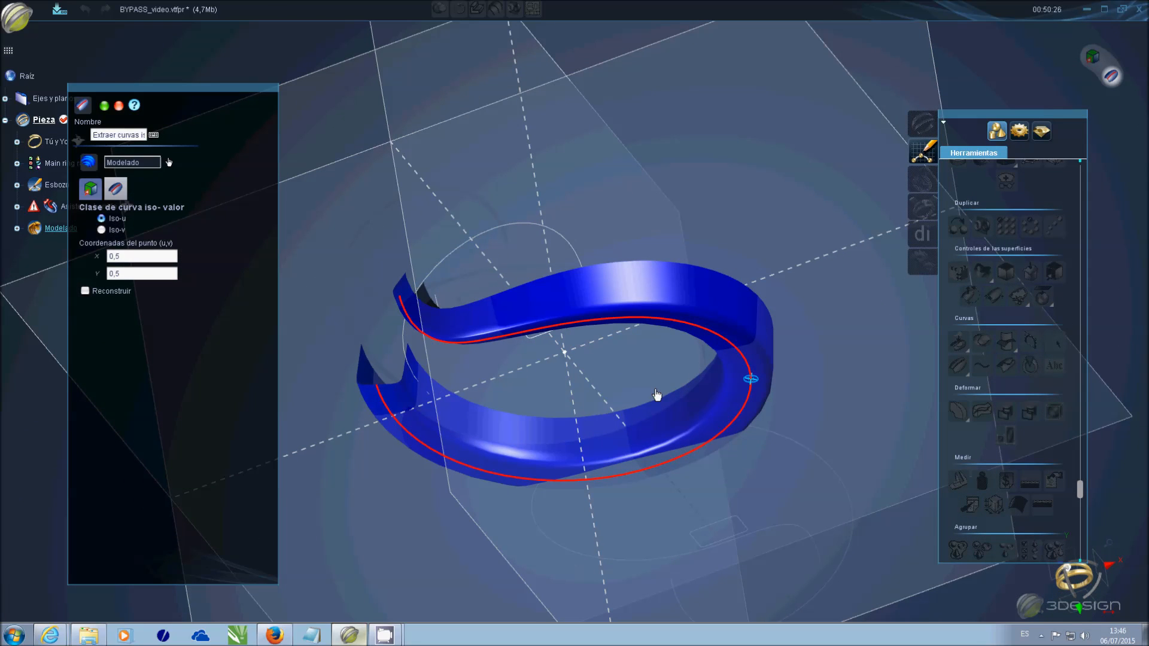
{"action": "left_click_drag", "start_coordinate": [753, 379], "coordinate": [764, 326]}
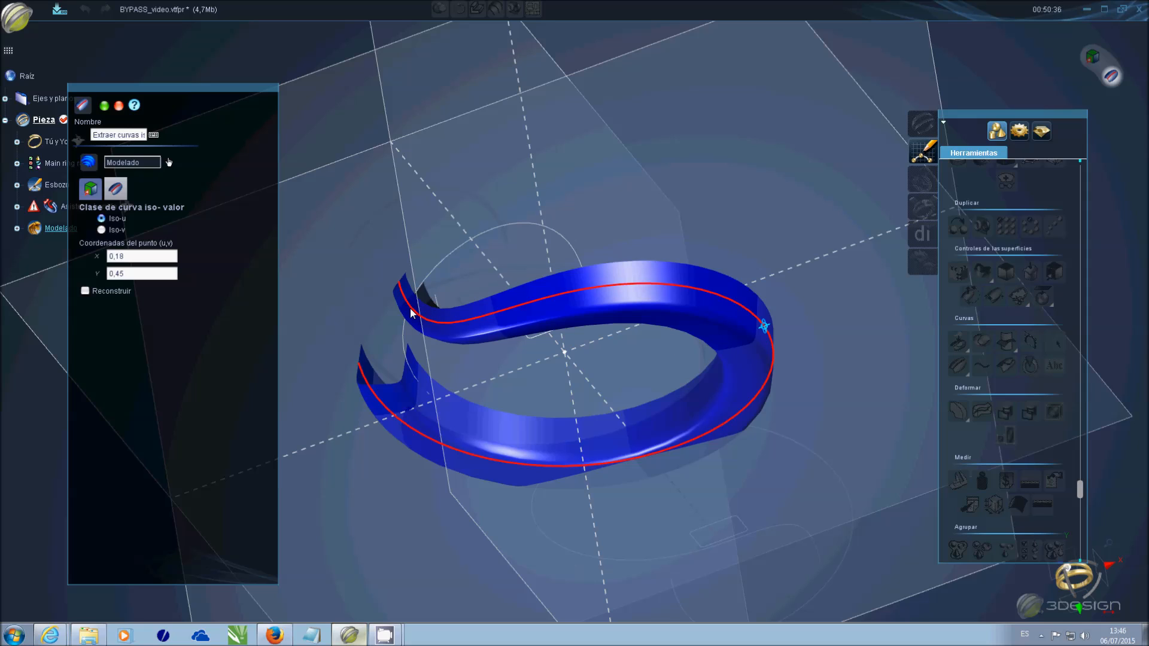
{"action": "left_click_drag", "start_coordinate": [757, 331], "coordinate": [513, 308]}
{"action": "key", "text": "Return"}
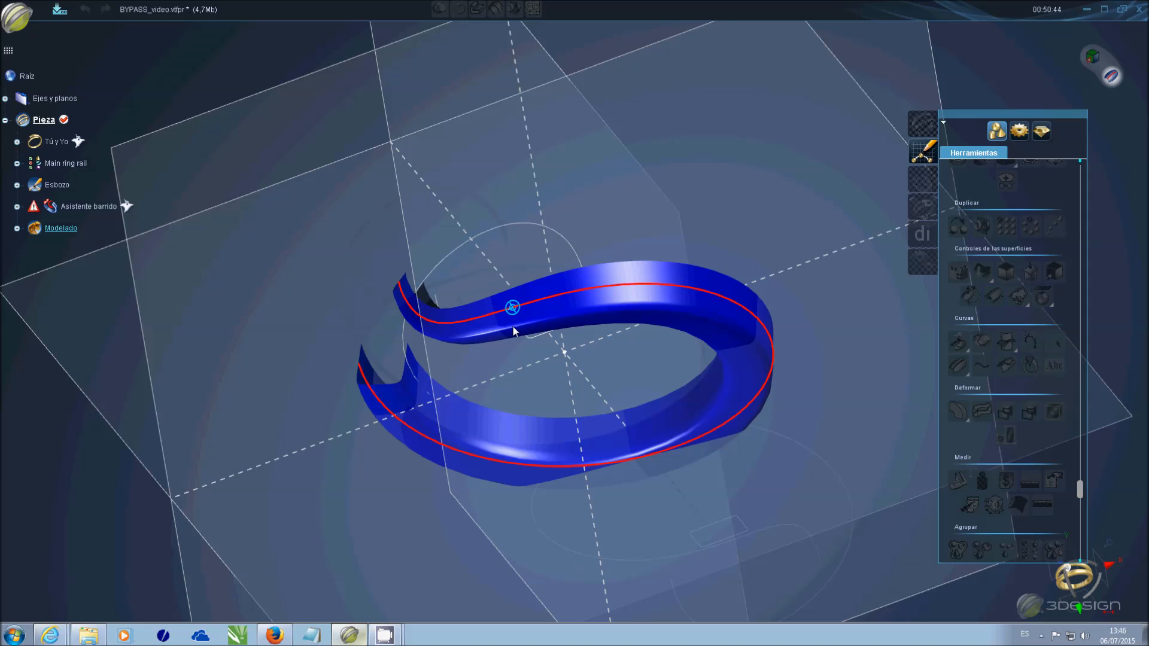
- Freeze Modelado and trim the extracted curve with Modificar curvas so it covers only the upper branch, from its tip to the ring's shoulder
{"action": "right_click", "coordinate": [323, 344]}
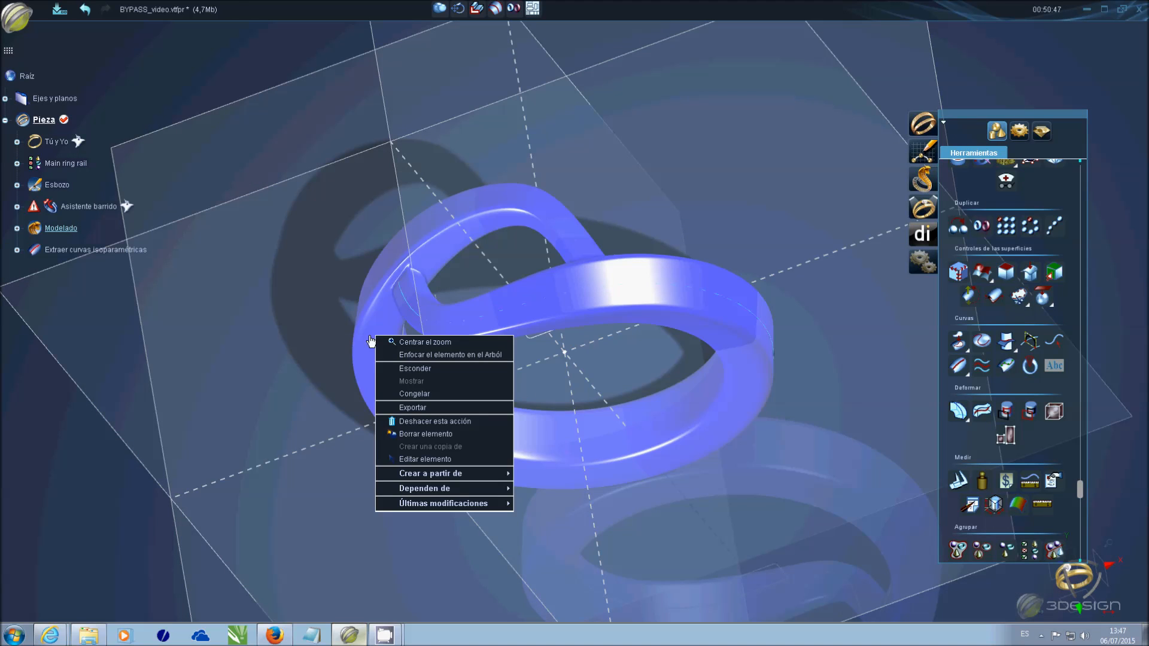
{"action": "left_click", "coordinate": [393, 390]}
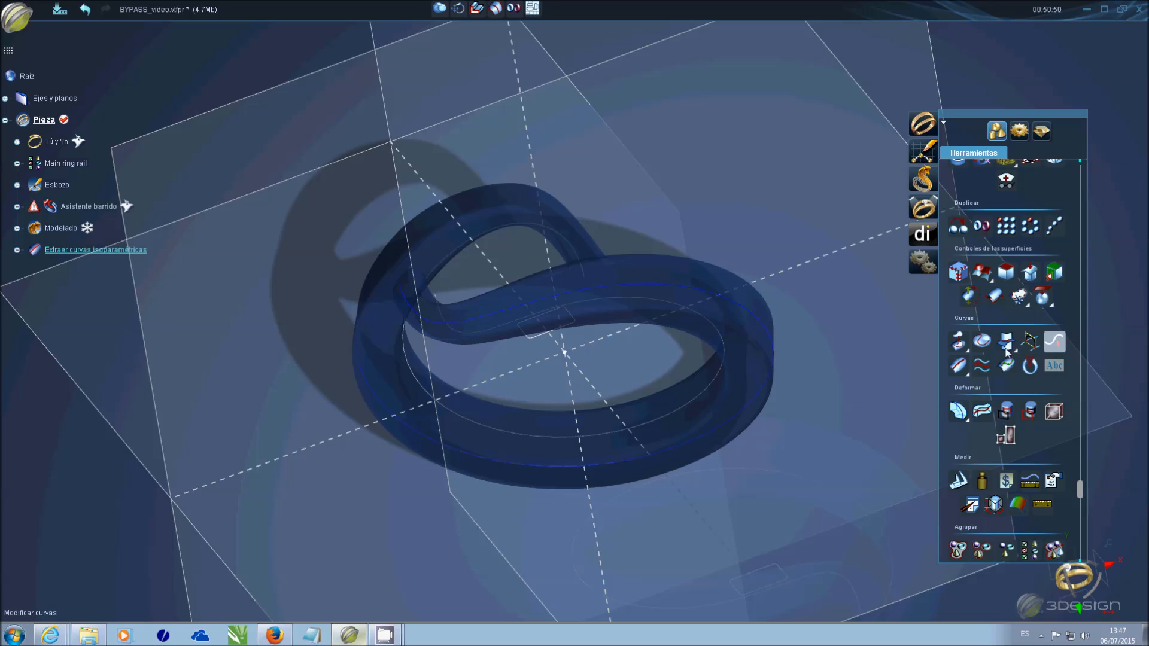
{"action": "left_click", "coordinate": [1054, 341]}
{"action": "left_click", "coordinate": [142, 234]}
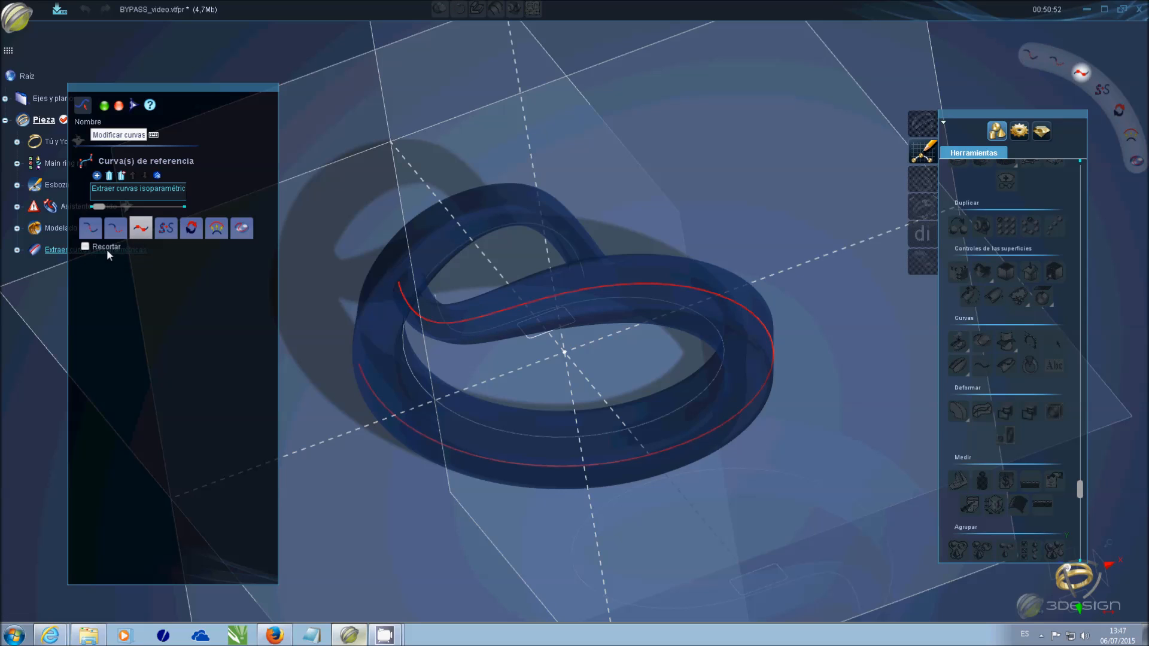
{"action": "left_click", "coordinate": [85, 247]}
{"action": "left_click", "coordinate": [402, 289]}
{"action": "middle_click_drag", "start_coordinate": [605, 413], "coordinate": [490, 276]}
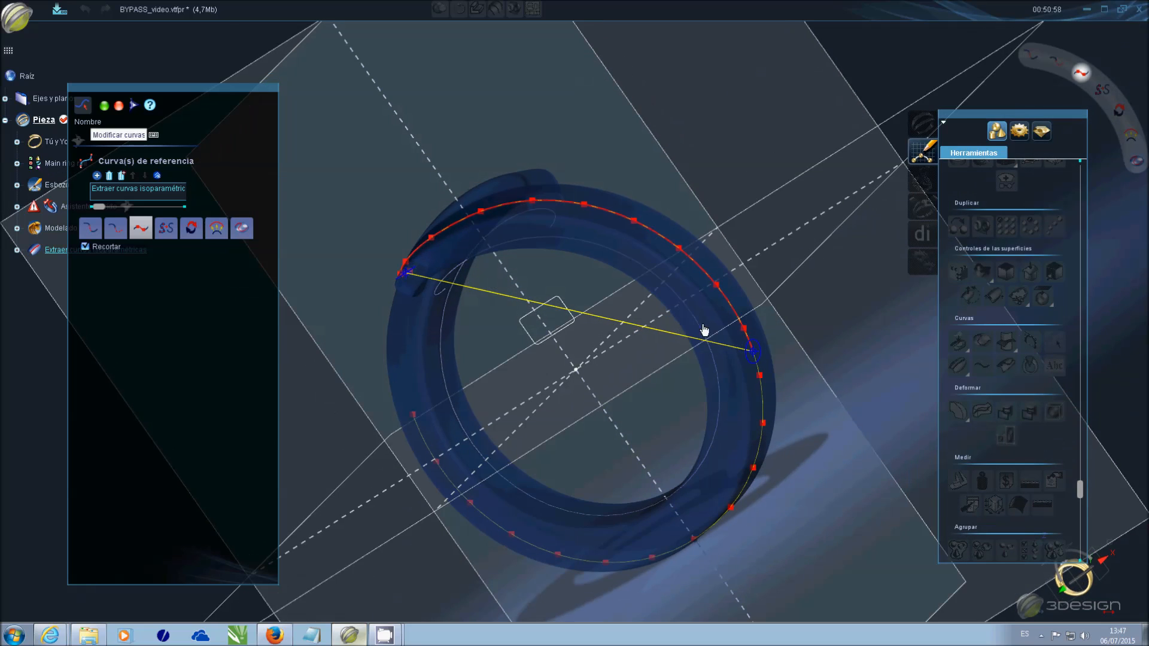
{"action": "left_click_drag", "start_coordinate": [751, 348], "coordinate": [716, 291]}
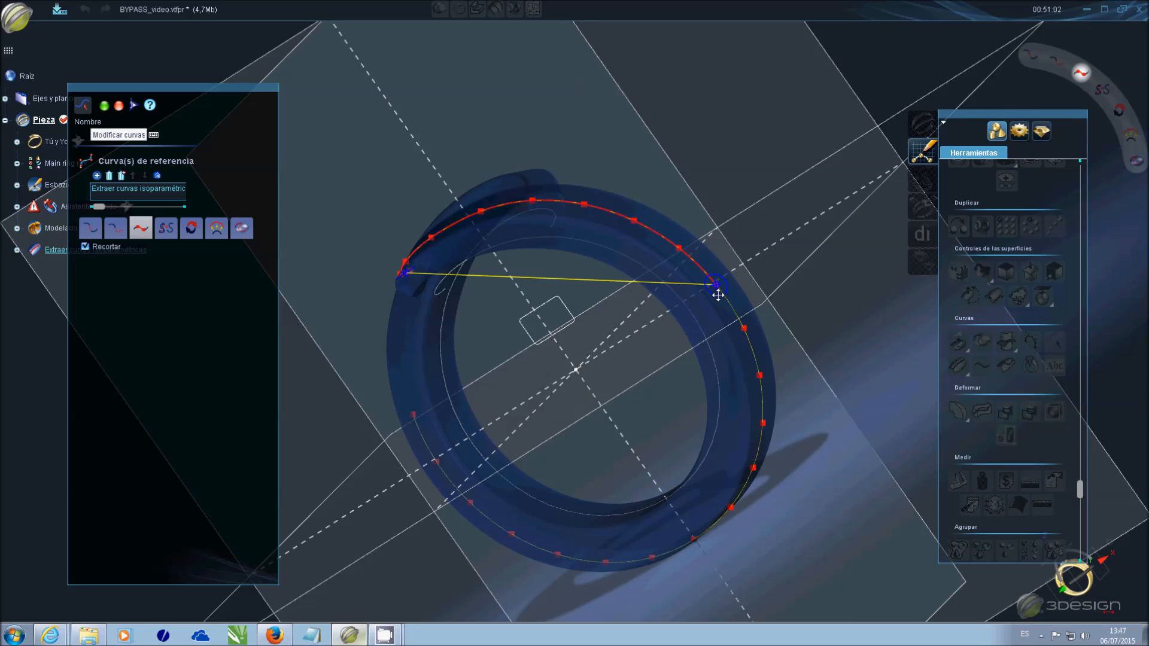
{"action": "key", "text": "Return"}
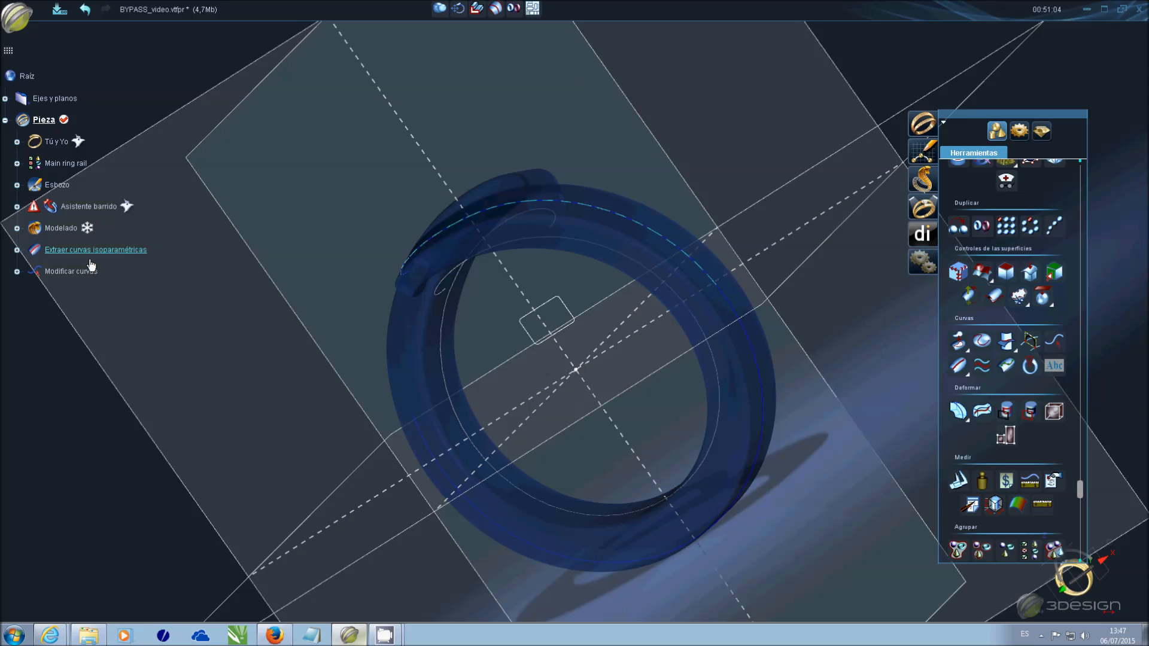
- Hide the original isoparametric curve, leaving the trimmed curve shown, and save the document
{"action": "right_click", "coordinate": [102, 252]}
{"action": "left_click", "coordinate": [129, 287]}
{"action": "mouse_move", "coordinate": [351, 282]}
{"action": "right_mouse_down"}
{"action": "mouse_move", "coordinate": [597, 320]}
{"action": "mouse_move", "coordinate": [662, 414]}
{"action": "mouse_move", "coordinate": [436, 371]}
{"action": "mouse_move", "coordinate": [491, 296]}
{"action": "mouse_move", "coordinate": [603, 328]}
{"action": "right_mouse_up"}
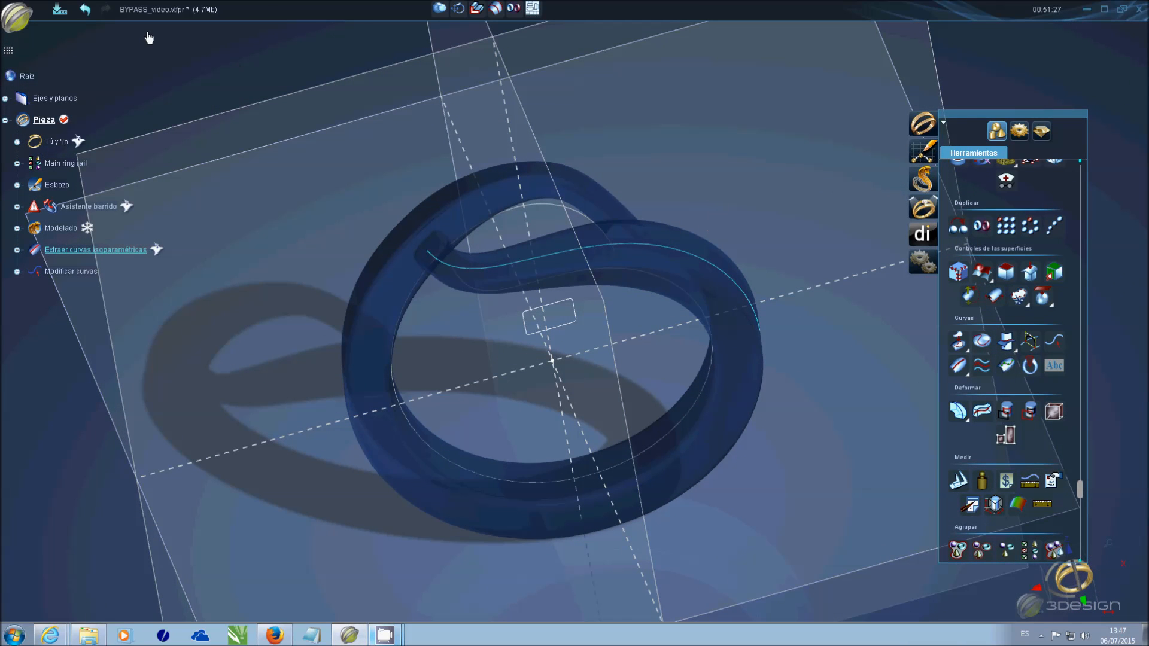
{"action": "left_click", "coordinate": [54, 9]}
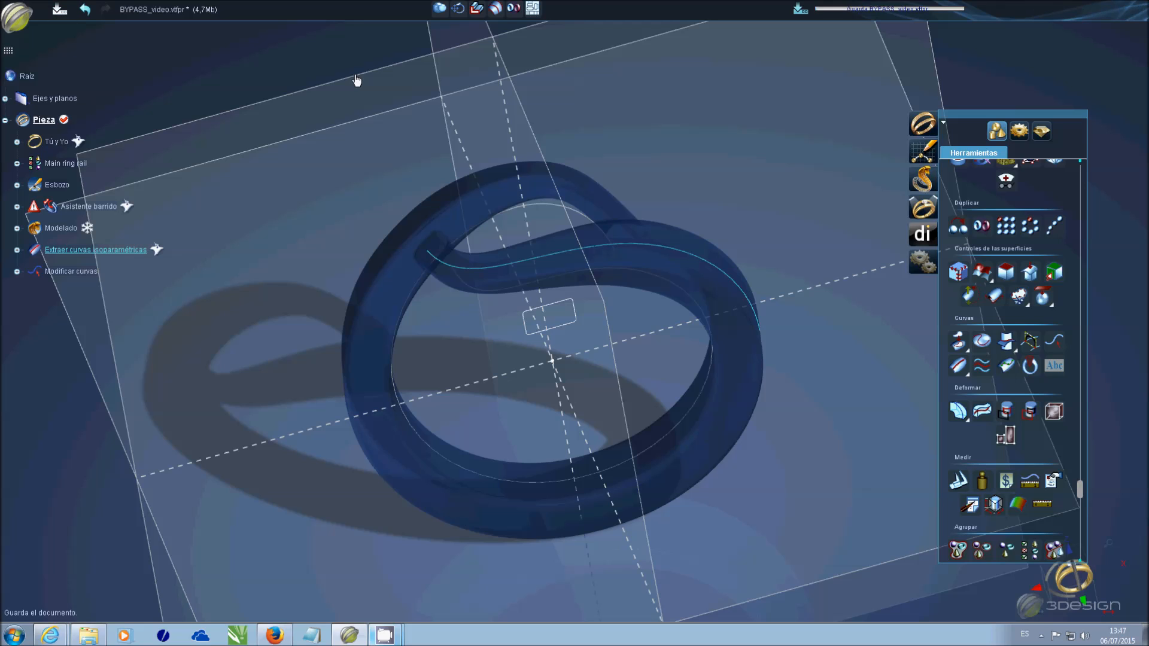
{"action": "left_click", "coordinate": [662, 256]}
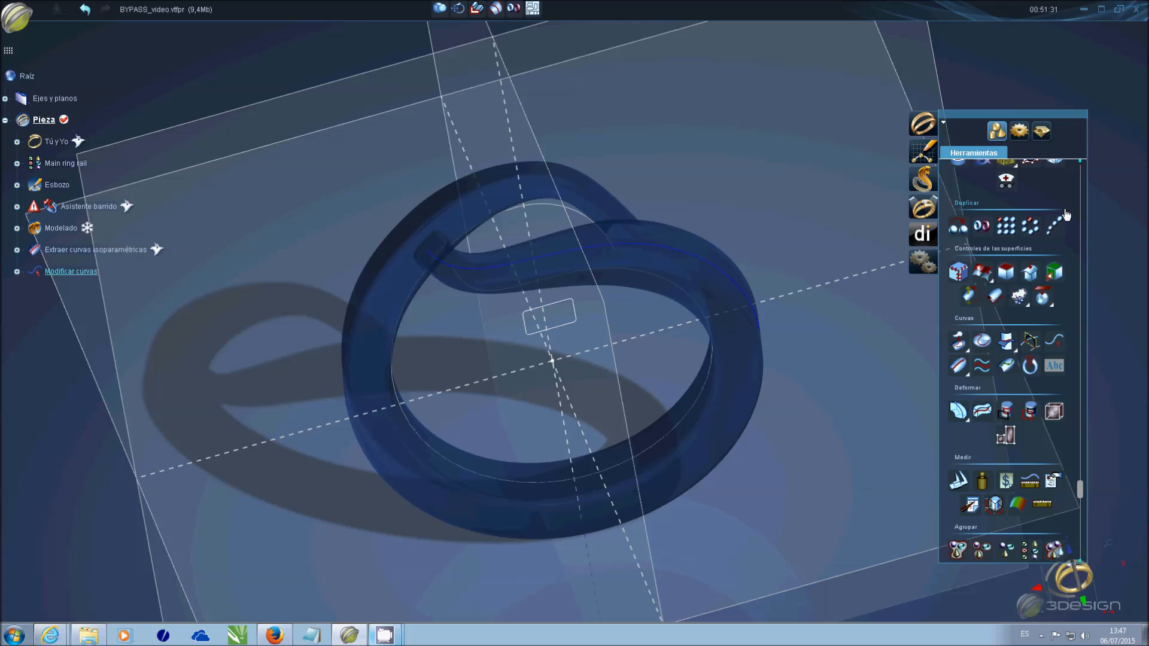
{"action": "left_click", "coordinate": [1041, 131]}
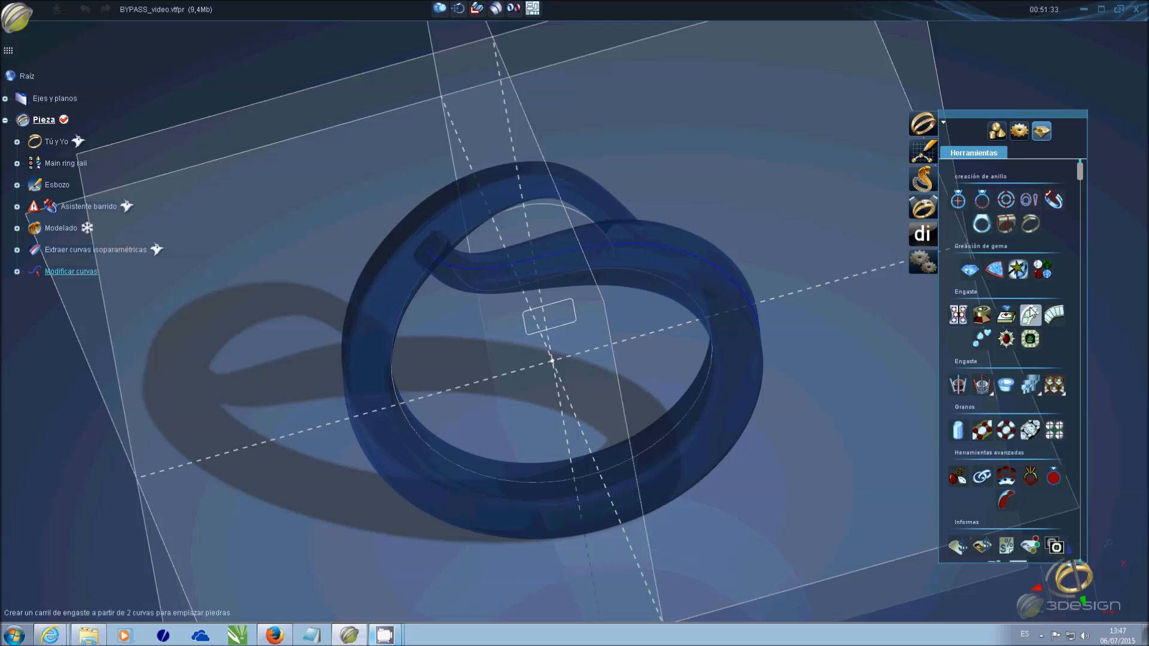
{"action": "right_click_drag", "start_coordinate": [553, 300], "coordinate": [664, 186]}
{"action": "left_click", "coordinate": [121, 106]}
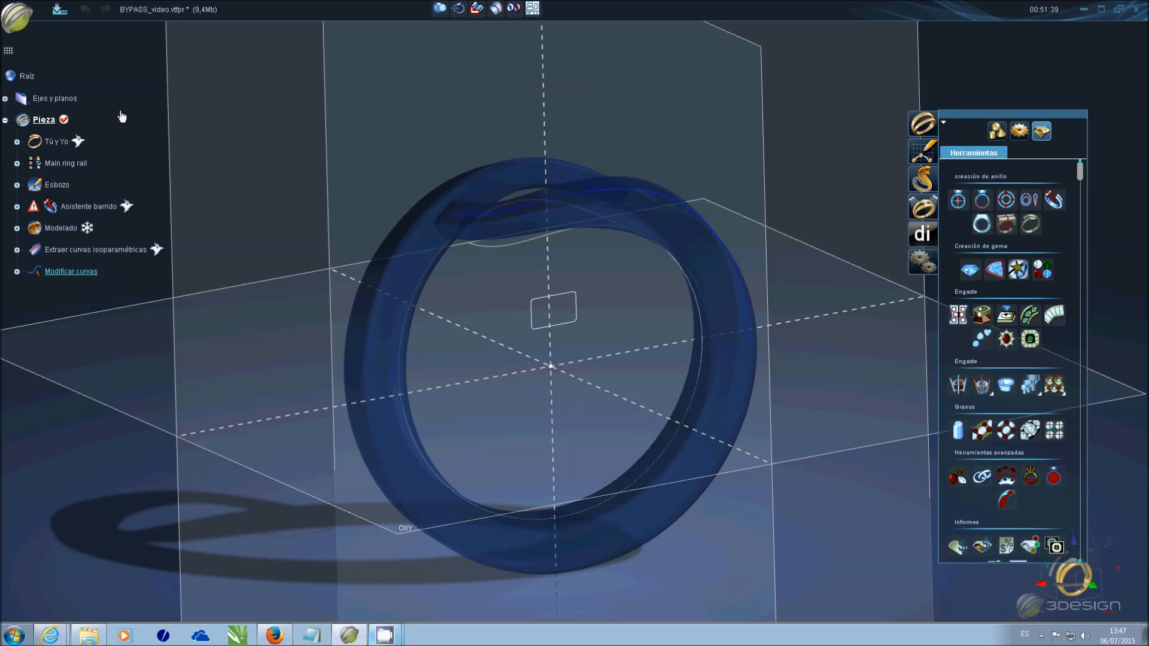
- Unfreeze Modelado and edit the trimmed curve so that it is linked to Modelado as its support
{"action": "right_click", "coordinate": [58, 239]}
{"action": "right_click", "coordinate": [59, 232]}
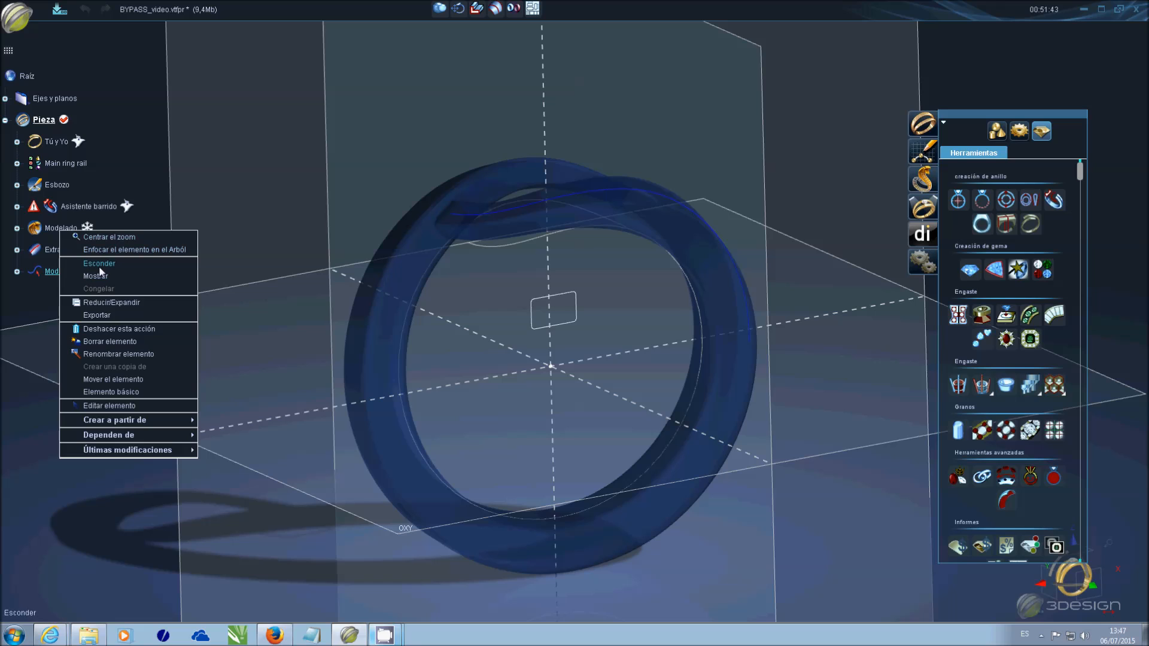
{"action": "left_click", "coordinate": [99, 275]}
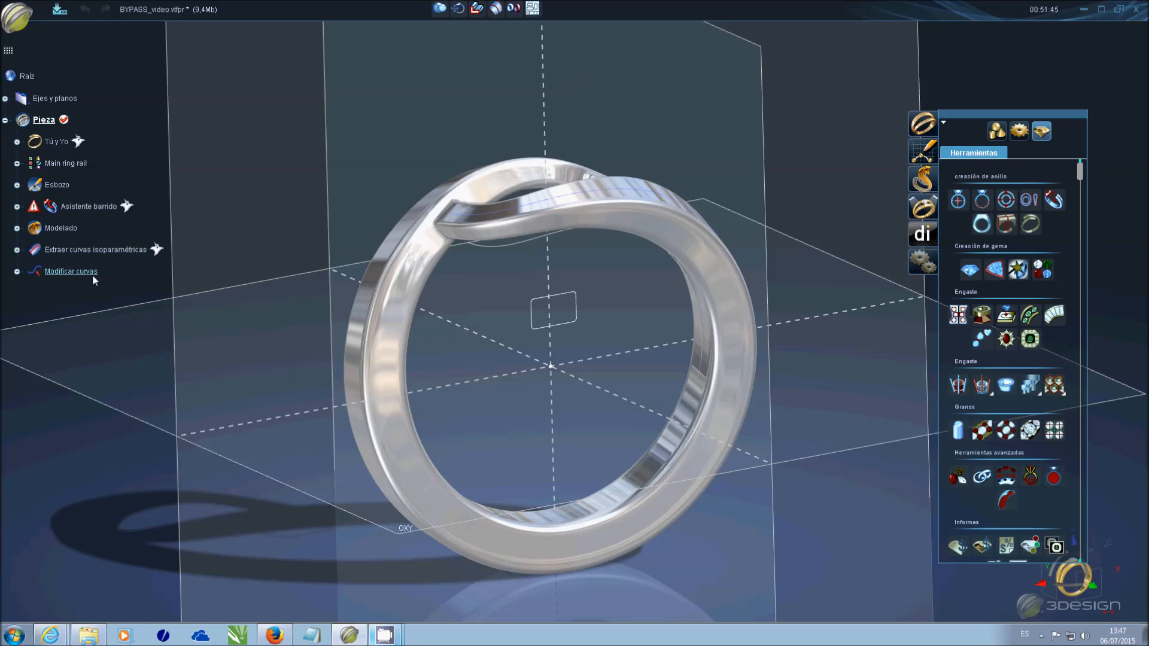
{"action": "double_click", "coordinate": [94, 271]}
{"action": "left_click", "coordinate": [241, 228]}
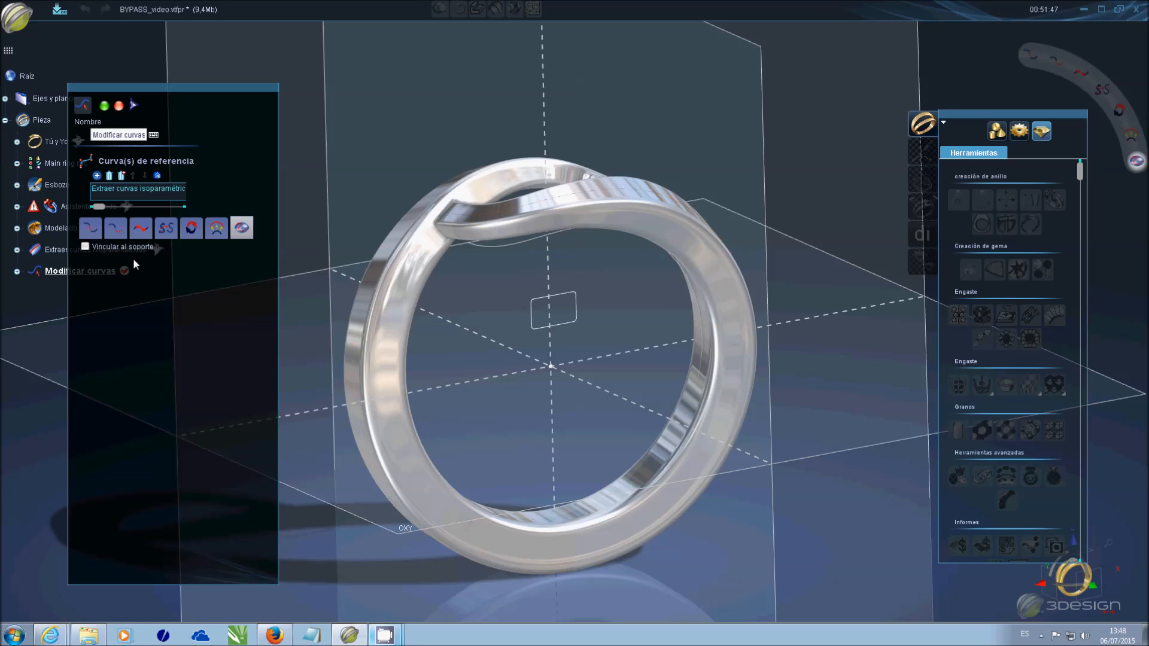
{"action": "left_click", "coordinate": [85, 246]}
{"action": "left_click", "coordinate": [371, 311]}
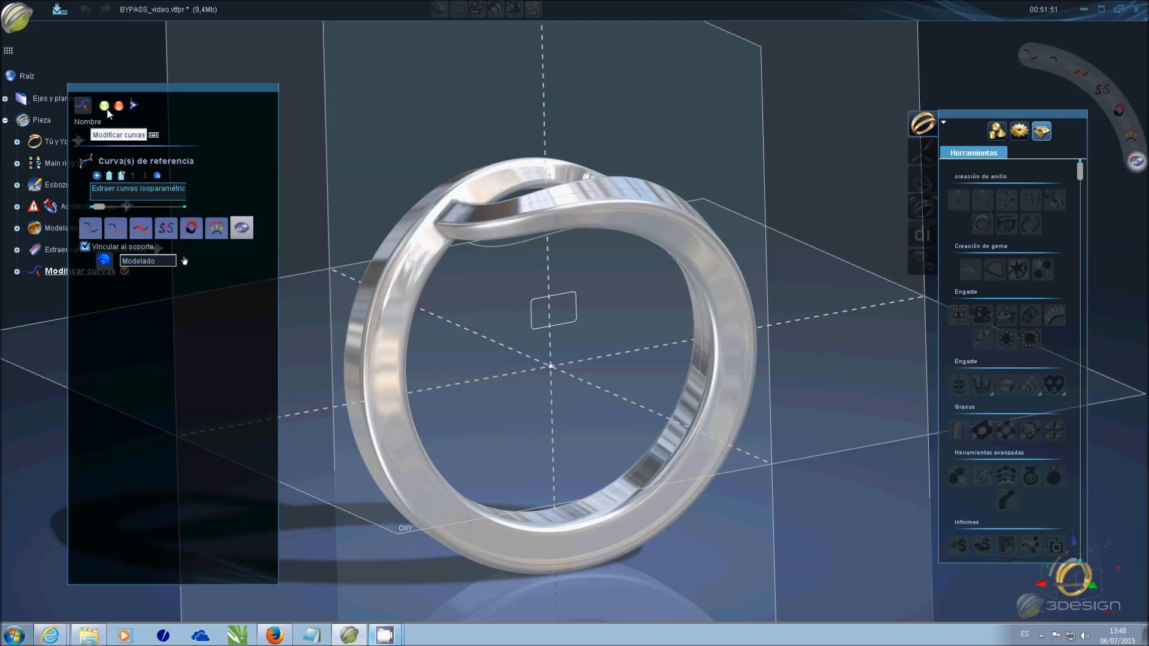
{"action": "left_click", "coordinate": [104, 105]}
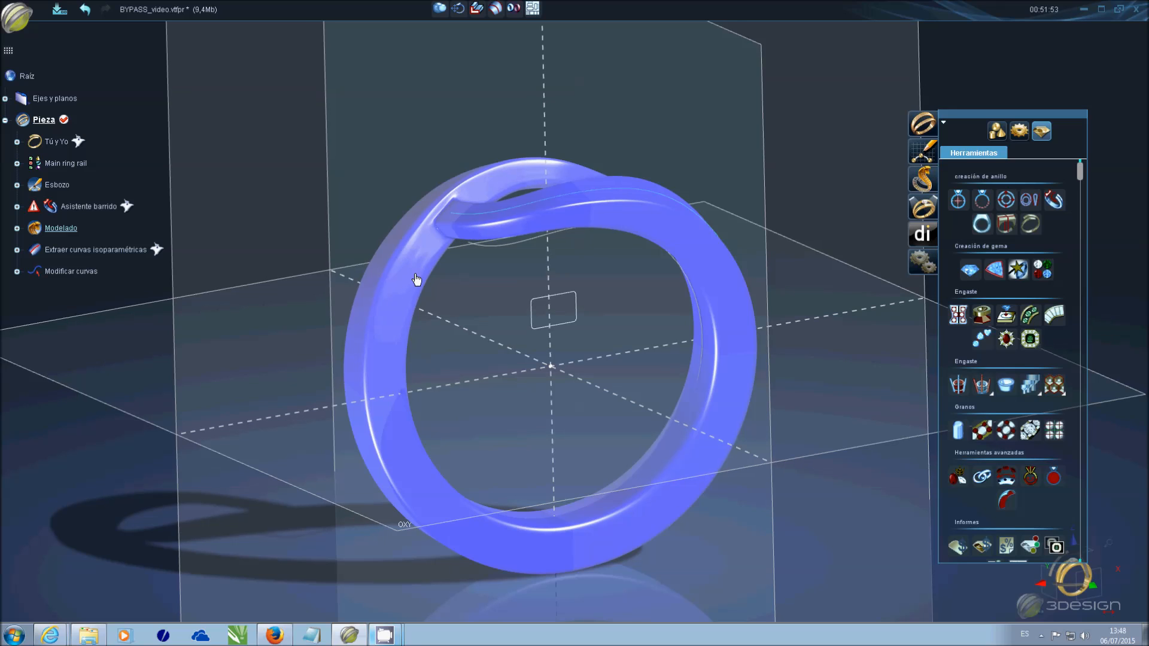
- Freeze Modelado again and start a White gold 18K variable setting rail along the trimmed curve, using the support's orientation
{"action": "right_click", "coordinate": [417, 268]}
{"action": "left_click", "coordinate": [460, 338]}
{"action": "middle_click_drag", "start_coordinate": [868, 280], "coordinate": [903, 359]}
{"action": "left_click", "coordinate": [1031, 313]}
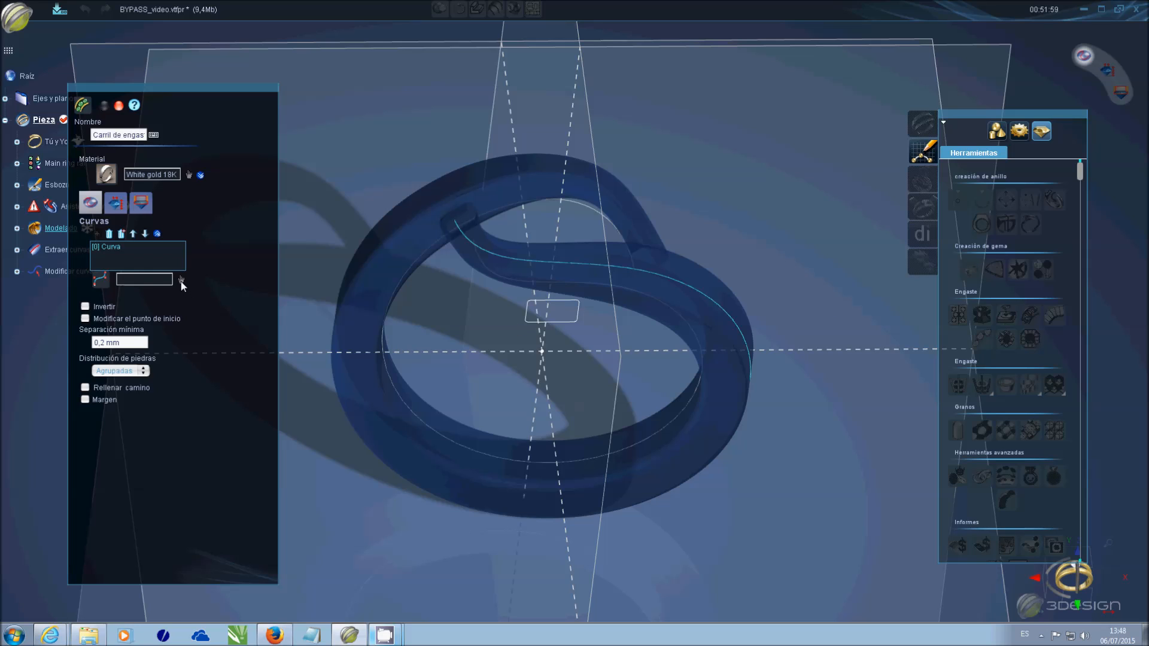
{"action": "left_click_drag", "start_coordinate": [170, 134], "coordinate": [293, 135]}
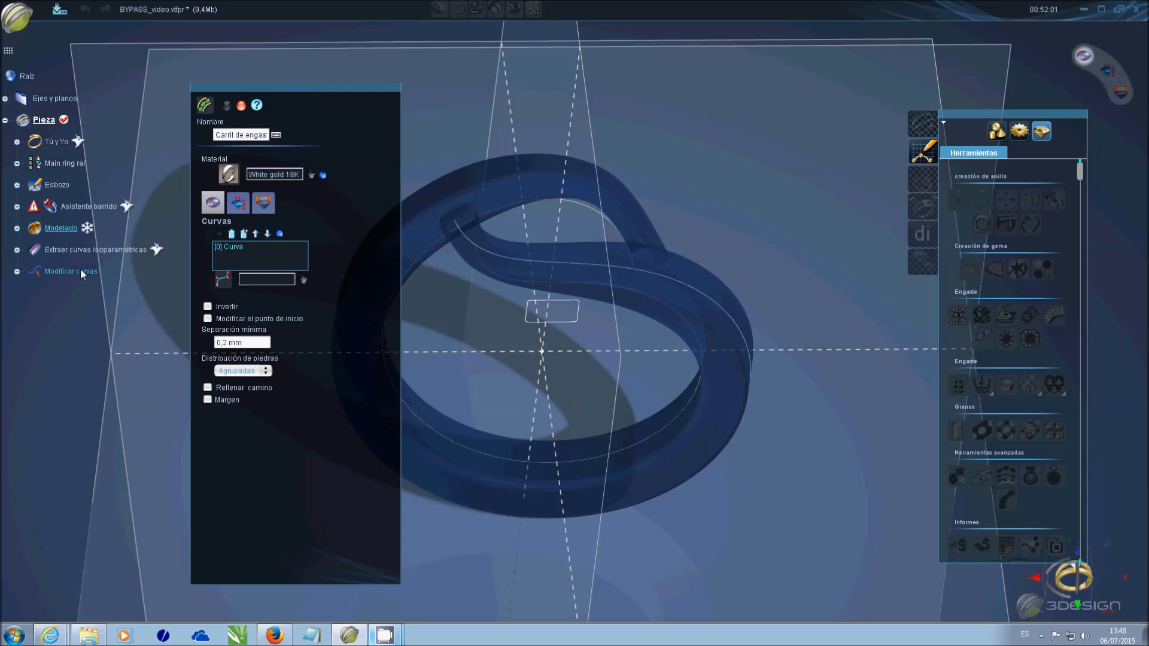
{"action": "left_click", "coordinate": [223, 282]}
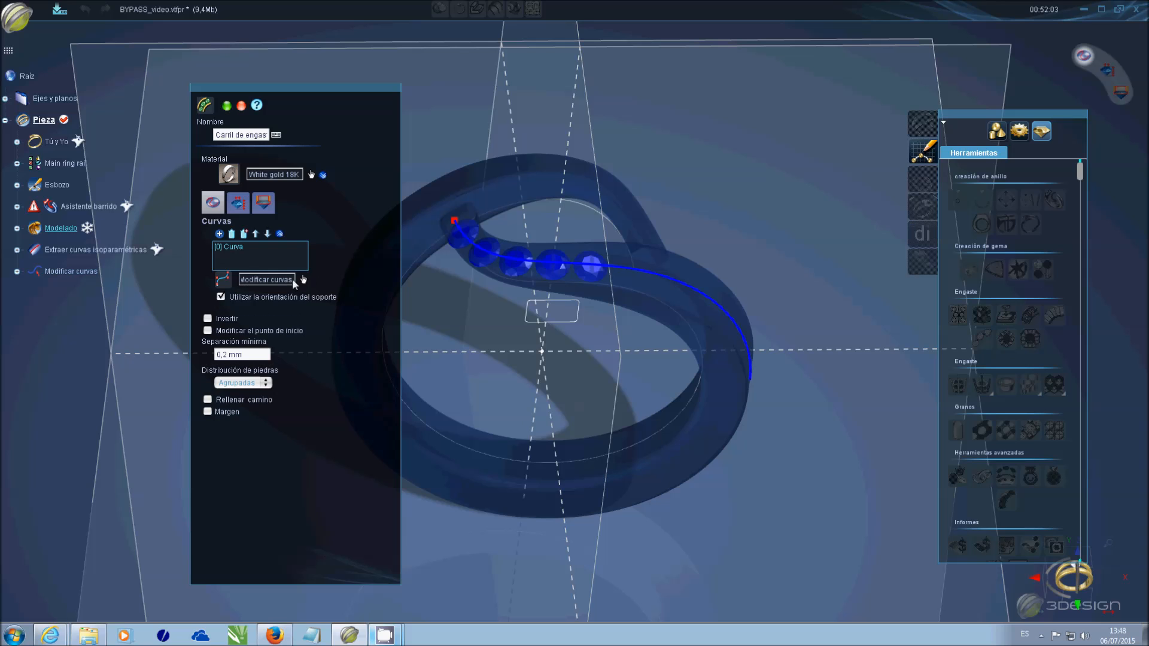
{"action": "middle_click_drag", "start_coordinate": [579, 386], "coordinate": [559, 418]}
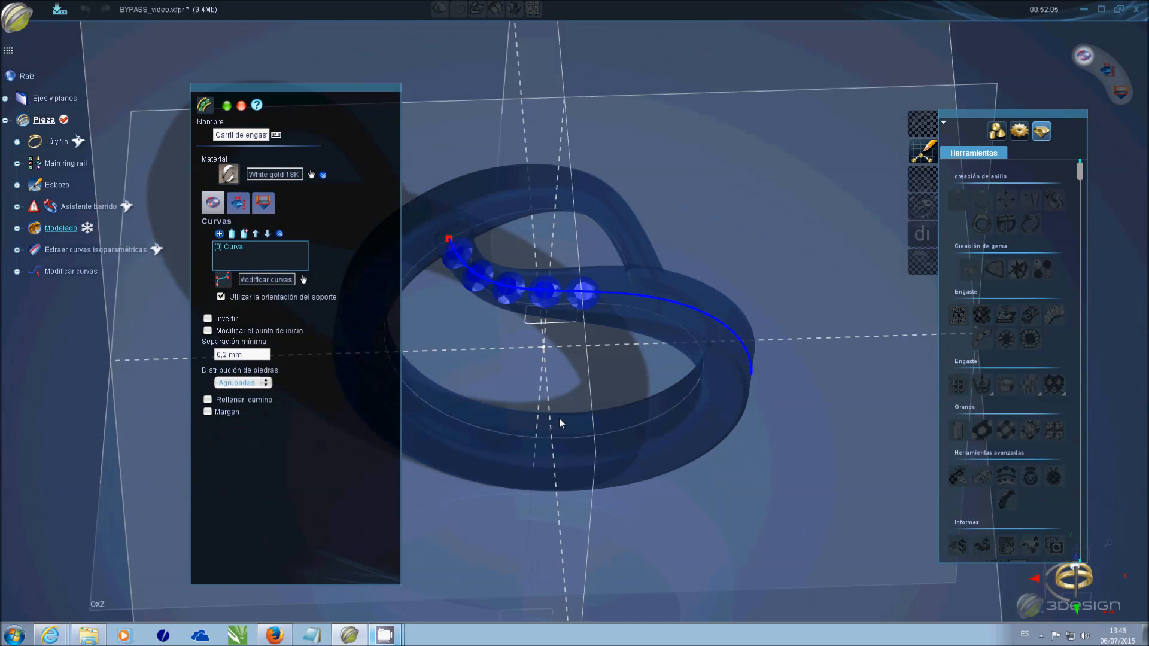
- Set the initial diameter of the rail's stones to 1,25 mm and create the setting rail
{"action": "left_click", "coordinate": [237, 204]}
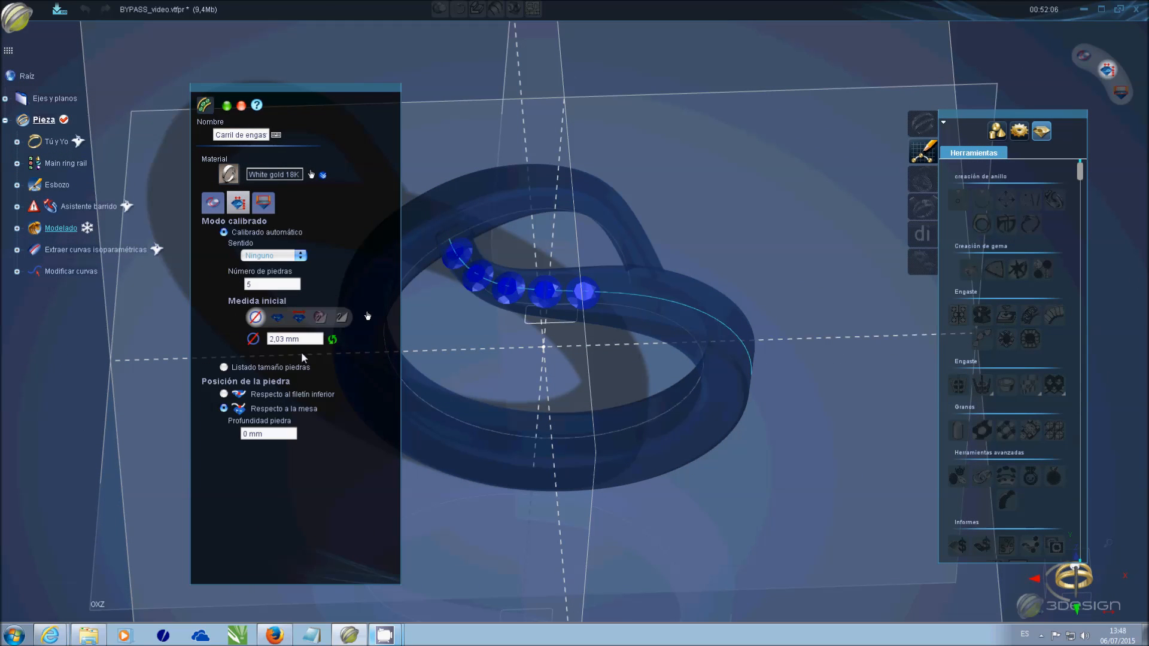
{"action": "type", "text": "1"}
{"action": "left_click", "coordinate": [275, 283]}
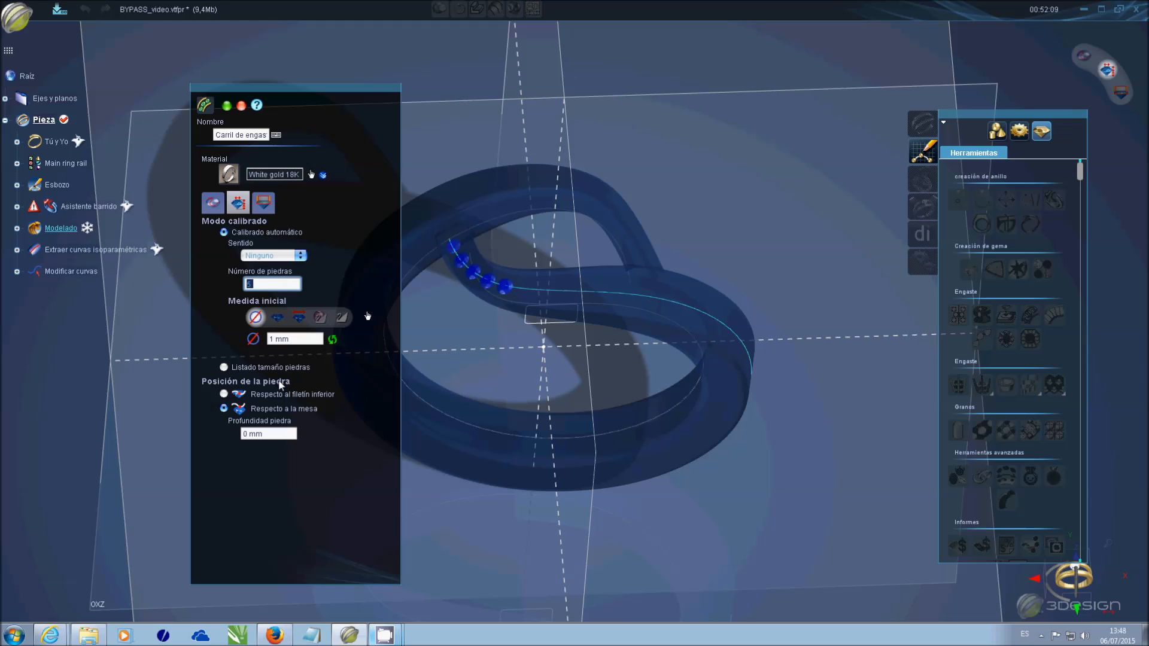
{"action": "left_click", "coordinate": [301, 339]}
{"action": "left_click", "coordinate": [285, 285]}
{"action": "scroll", "coordinate": [477, 233], "scroll_direction": "up", "scroll_amount": 3}
{"action": "middle_click_drag", "start_coordinate": [506, 273], "coordinate": [516, 237]}
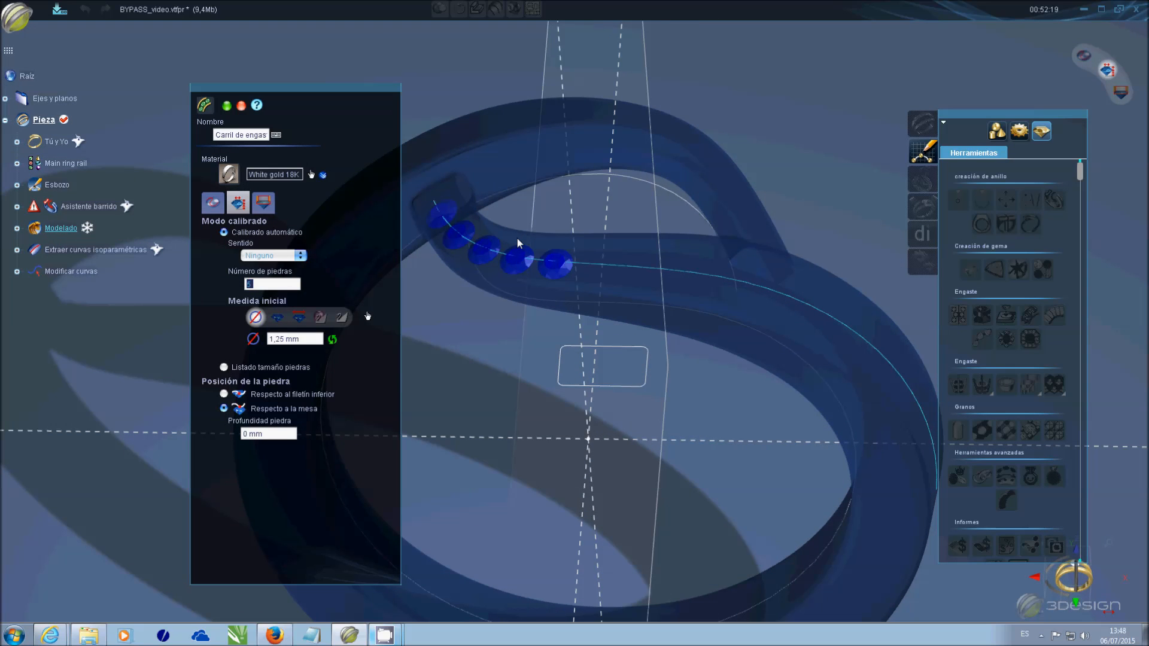
{"action": "right_click", "coordinate": [556, 313]}
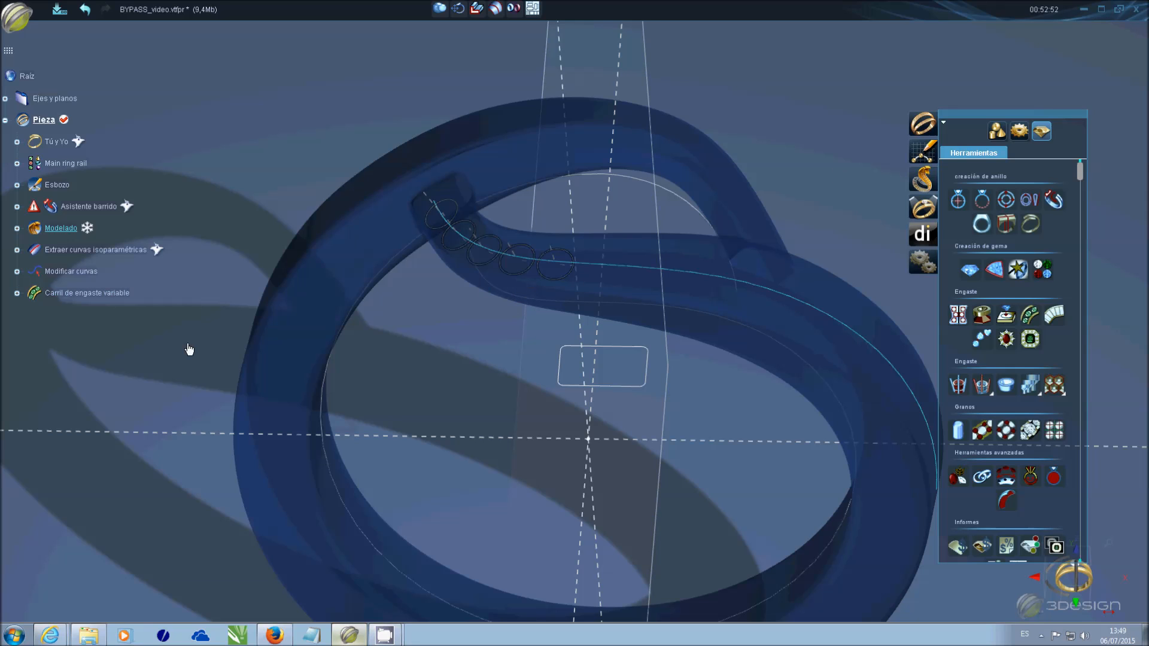
- Edit the extracted Iso-u curve and shift it toward the edge of the branch's outer face, to about X 0,35
{"action": "double_click", "coordinate": [66, 254]}
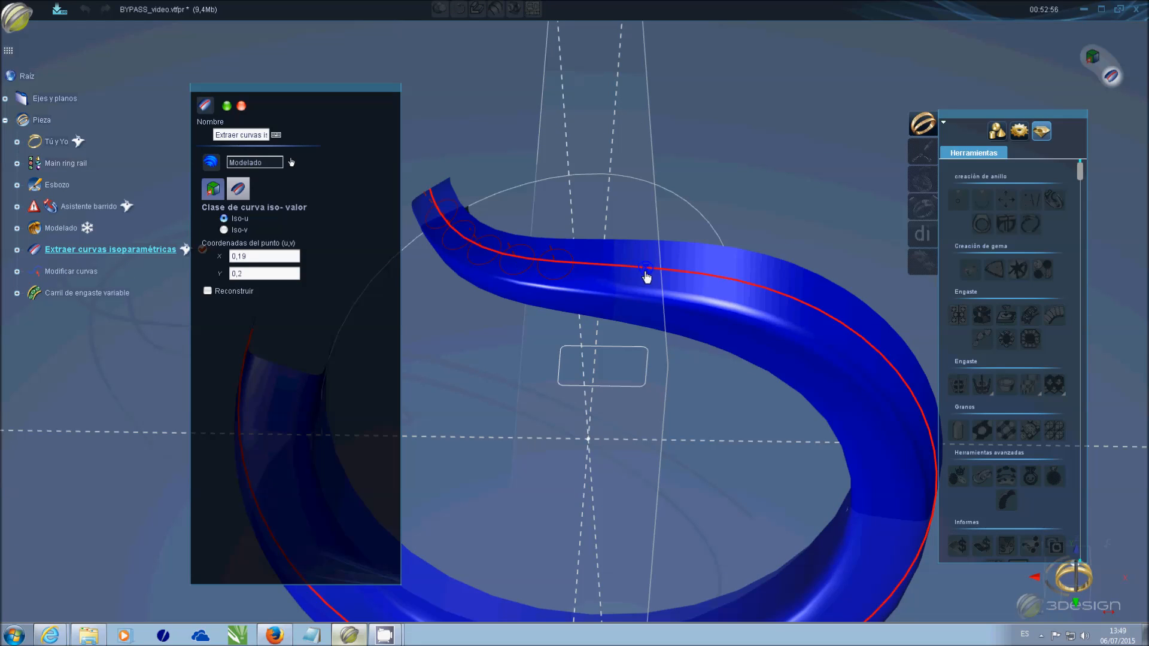
{"action": "left_click_drag", "start_coordinate": [623, 282], "coordinate": [608, 288]}
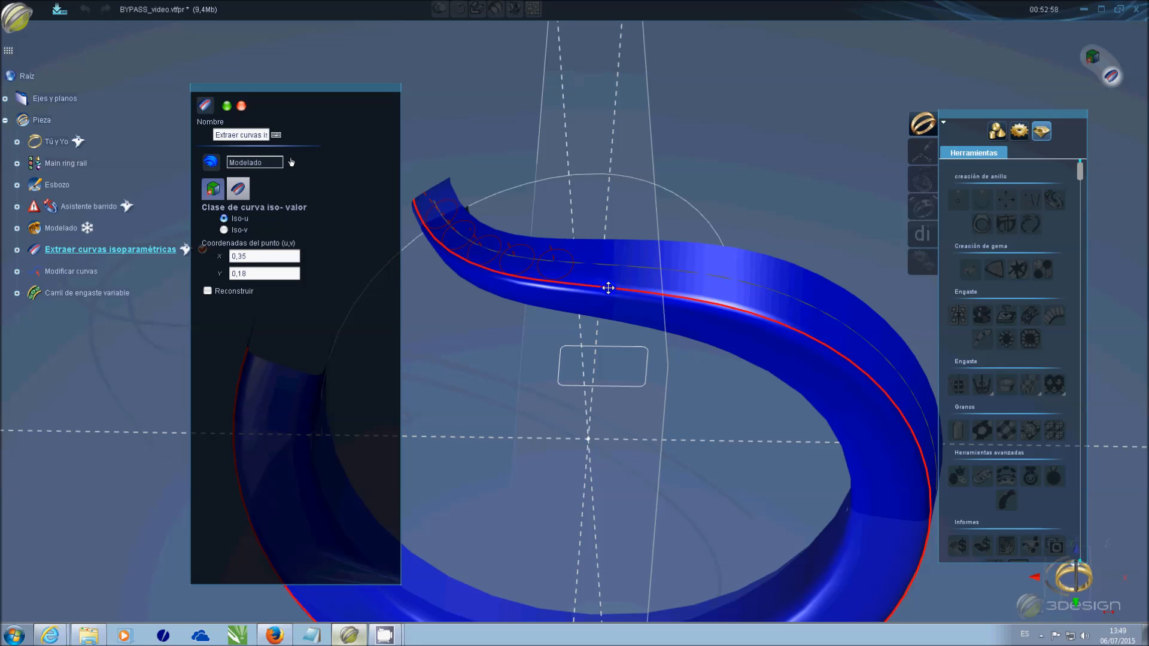
{"action": "right_click", "coordinate": [610, 289]}
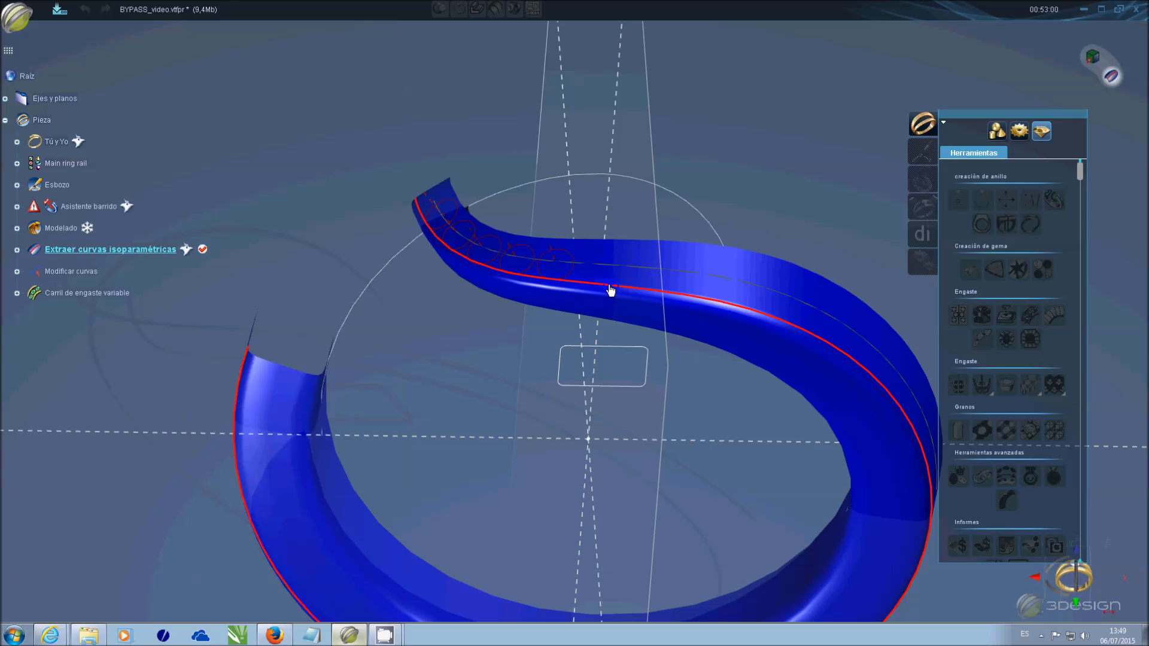
- Close the edit of the extracted Iso-u curve and unfreeze Modelado
{"action": "left_click", "coordinate": [15, 73]}
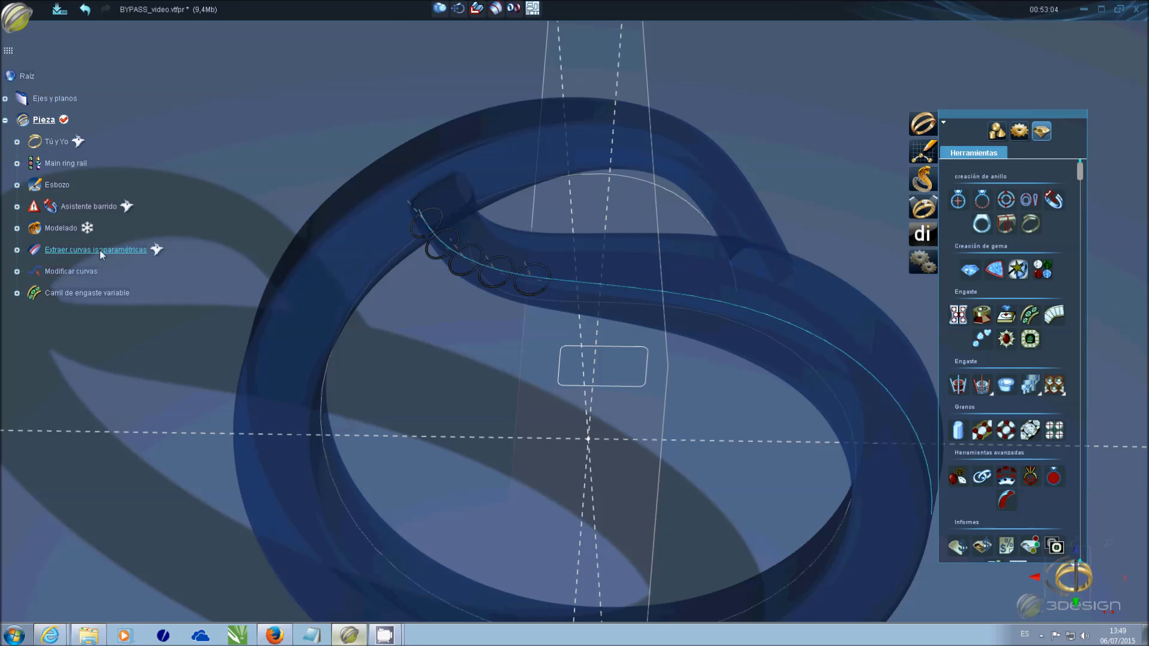
{"action": "right_click", "coordinate": [67, 228]}
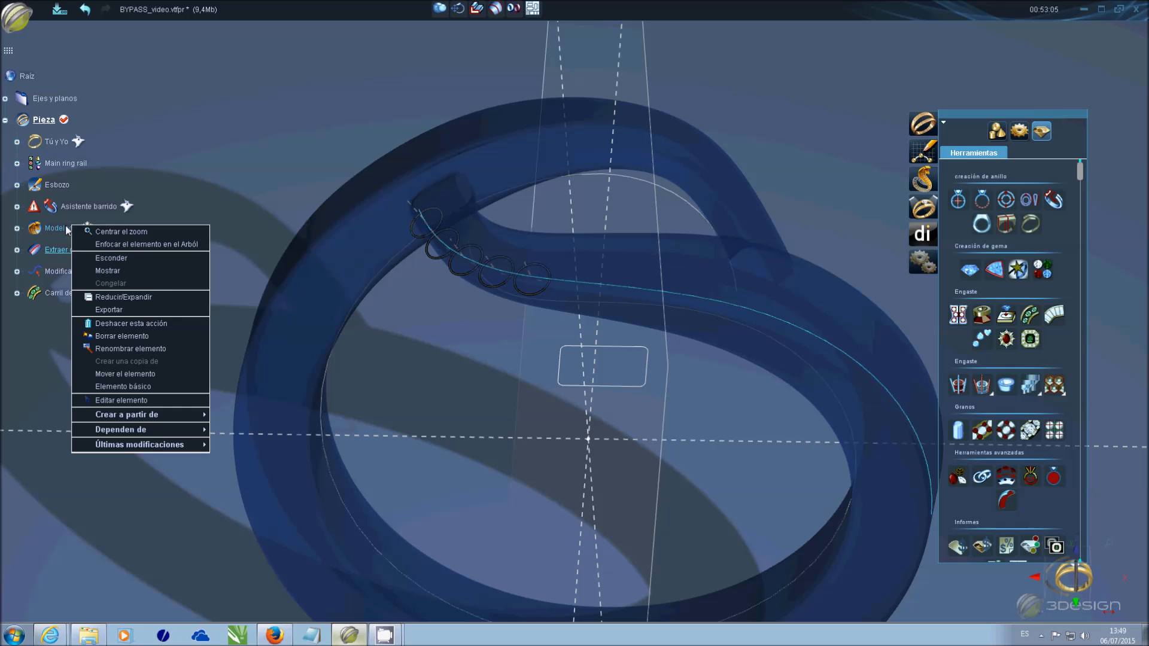
{"action": "left_click", "coordinate": [100, 263]}
{"action": "left_click", "coordinate": [367, 217]}
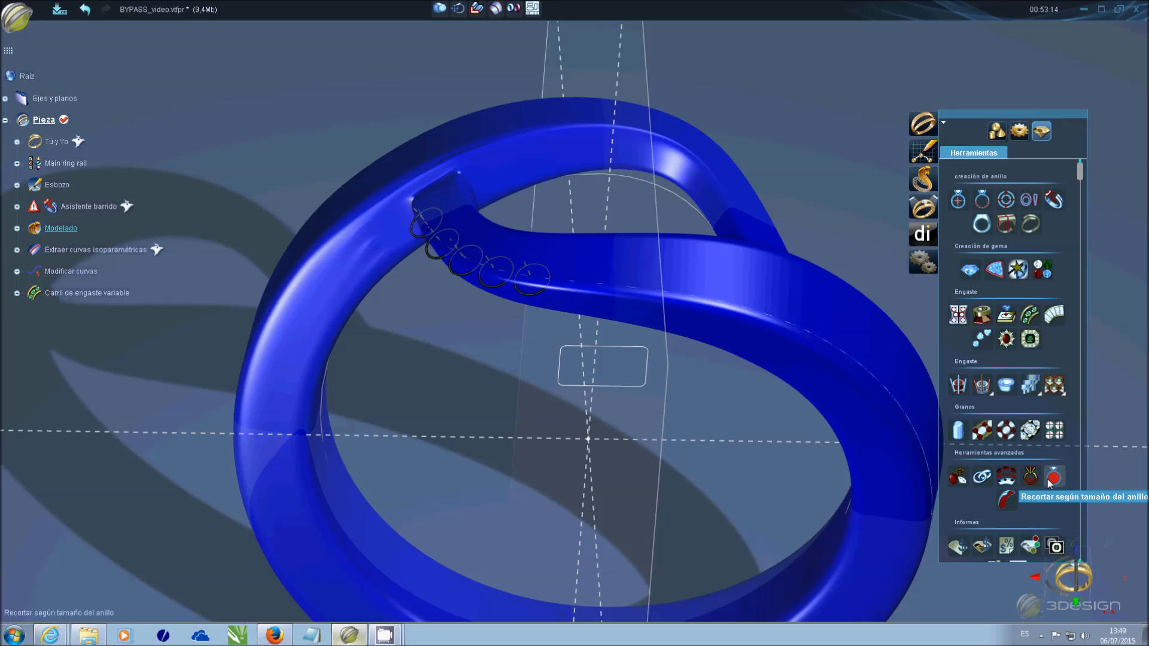
- Extract a second Iso-u curve along the far edge of the branch's outer face, at about X 0,01, and freeze Modelado again
{"action": "left_click", "coordinate": [997, 131]}
{"action": "scroll", "coordinate": [1015, 355], "scroll_direction": "down", "scroll_amount": 5}
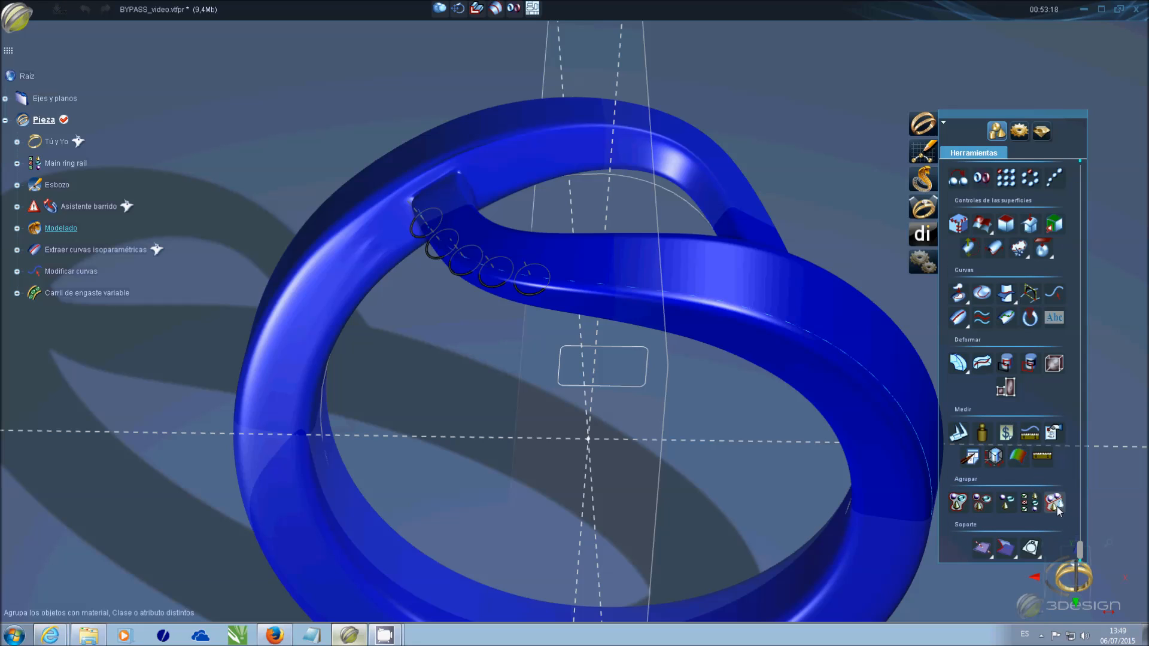
{"action": "left_click", "coordinate": [958, 317]}
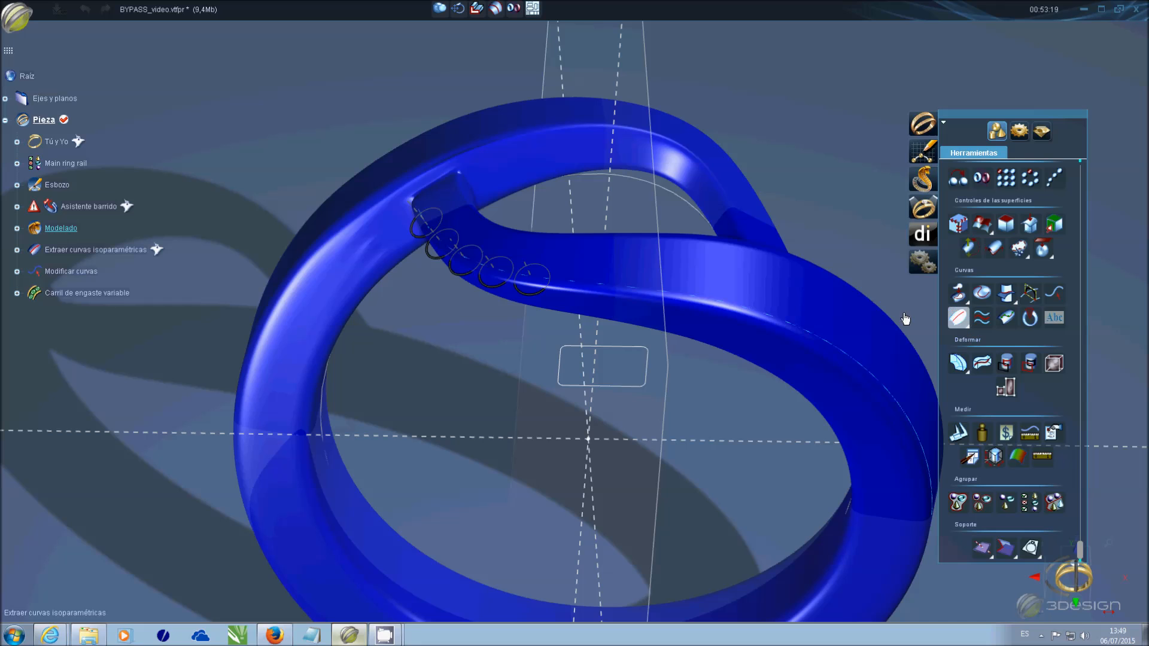
{"action": "left_click", "coordinate": [845, 306]}
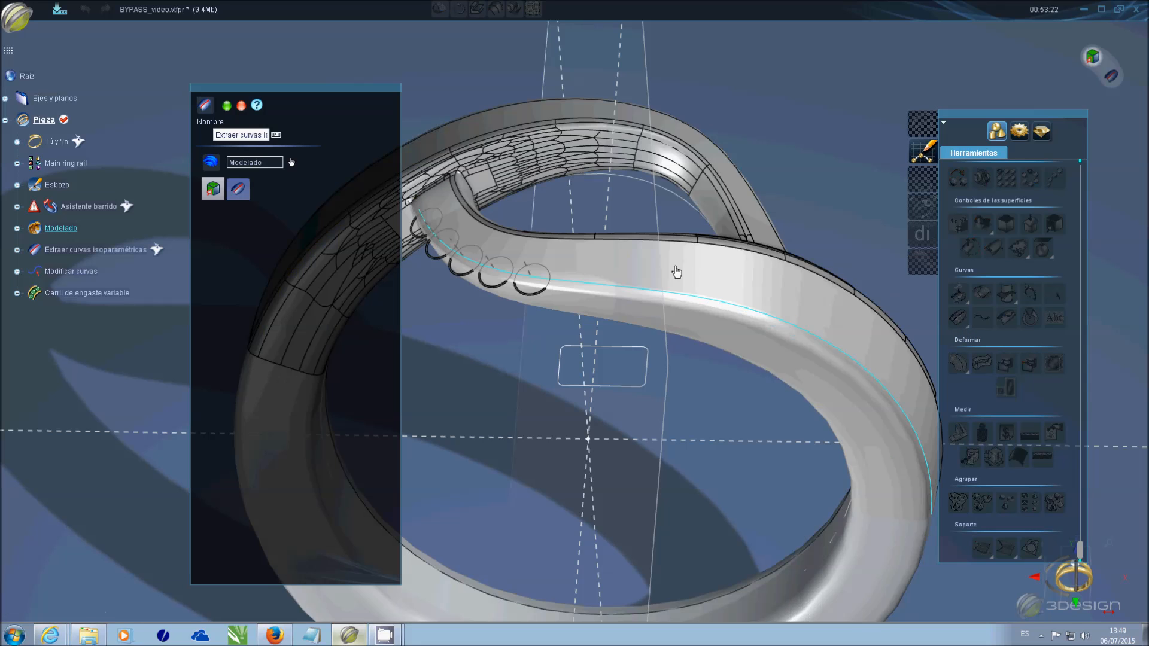
{"action": "left_click", "coordinate": [628, 264]}
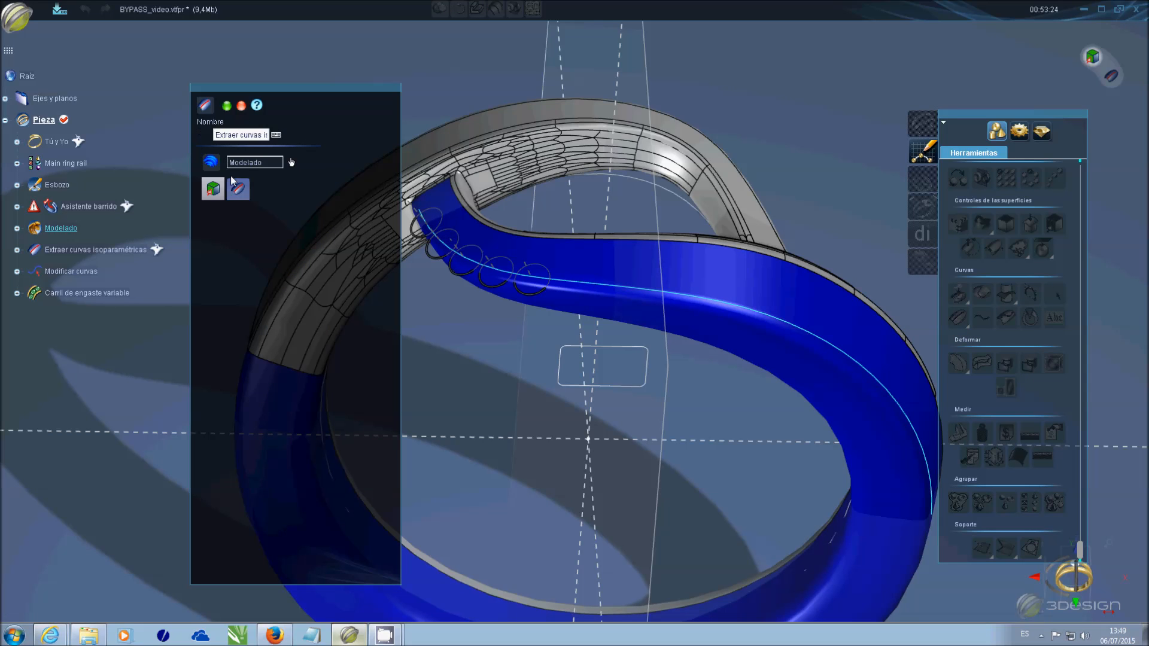
{"action": "left_click", "coordinate": [238, 188]}
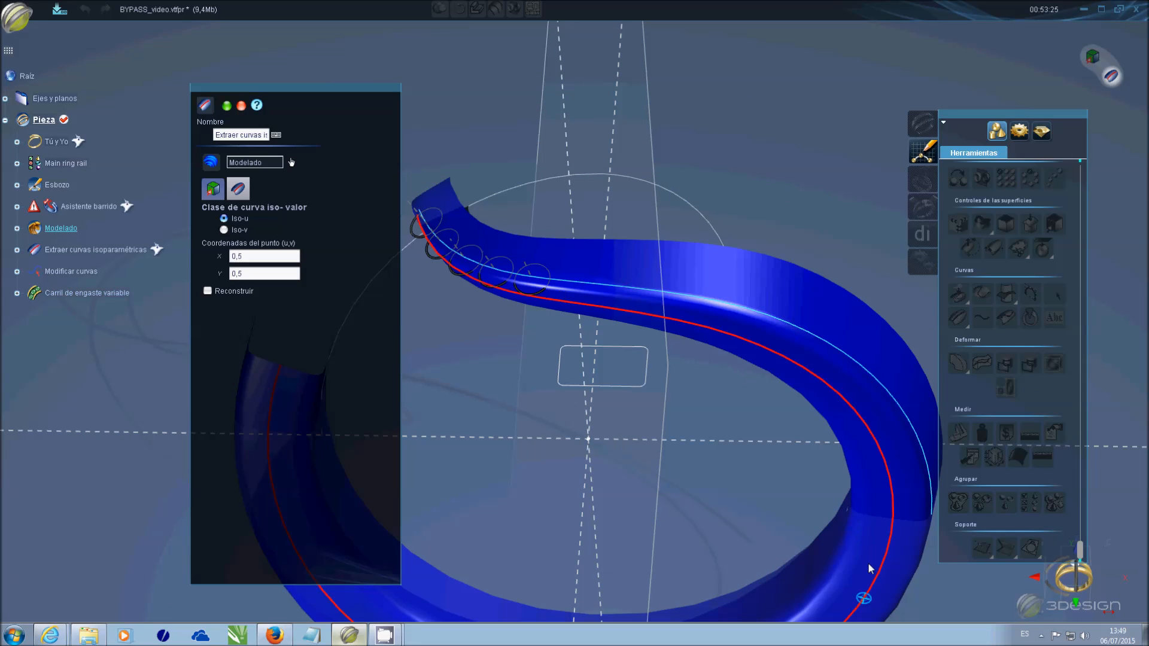
{"action": "left_click_drag", "start_coordinate": [866, 598], "coordinate": [819, 276]}
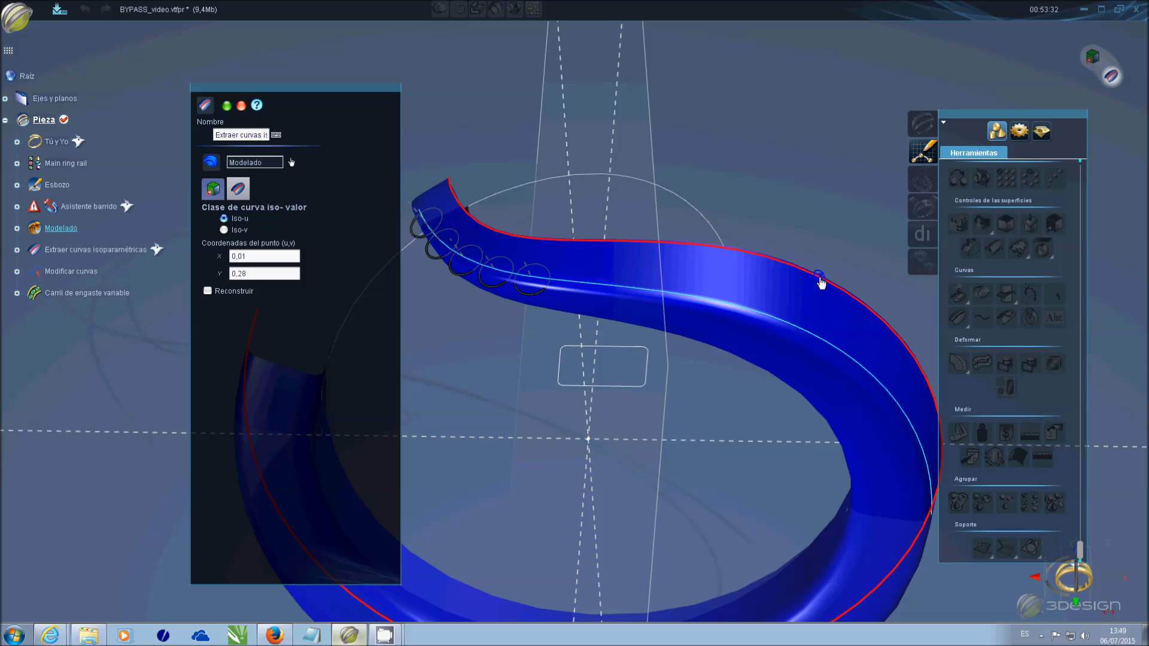
{"action": "left_click", "coordinate": [228, 106]}
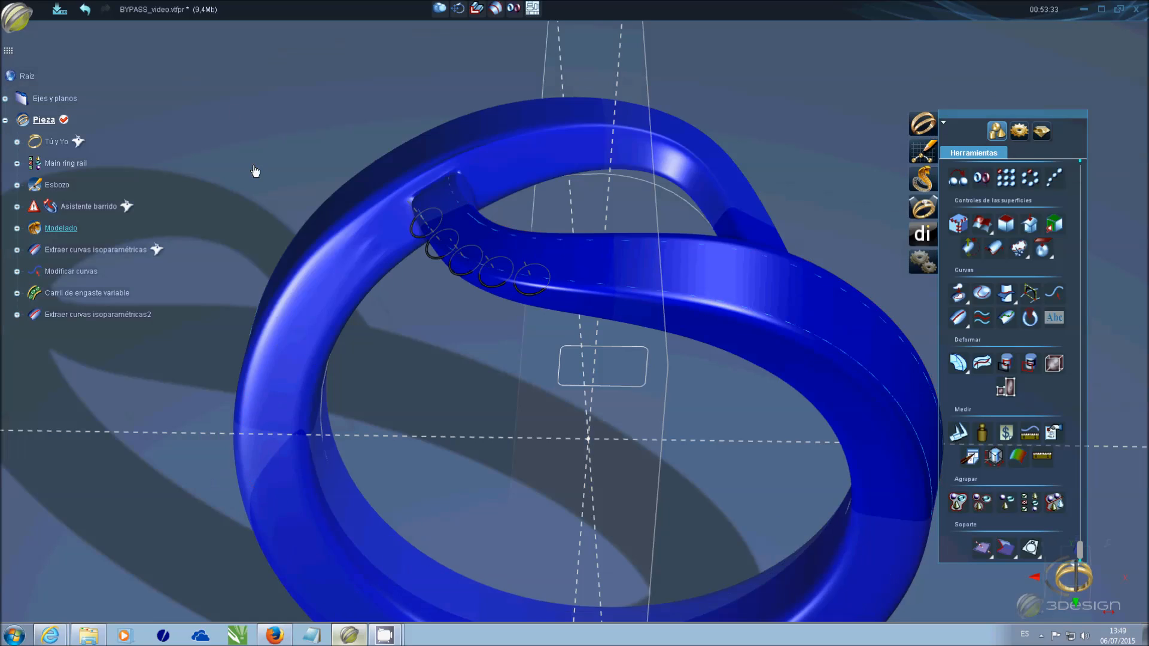
{"action": "right_click", "coordinate": [598, 263]}
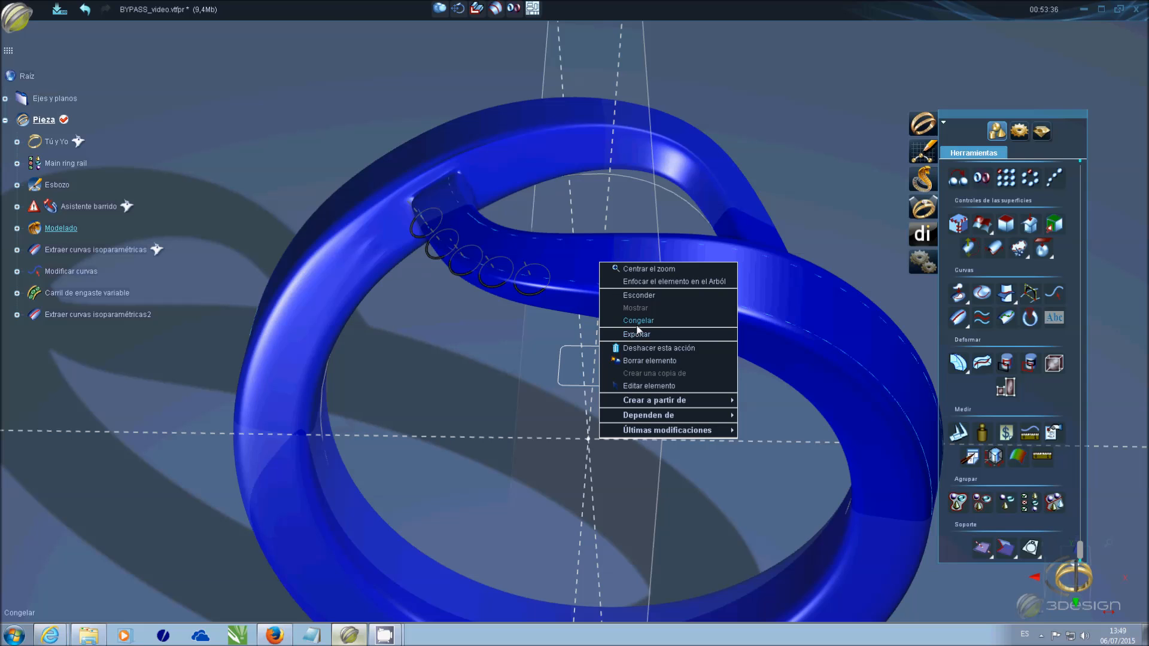
{"action": "left_click", "coordinate": [638, 320]}
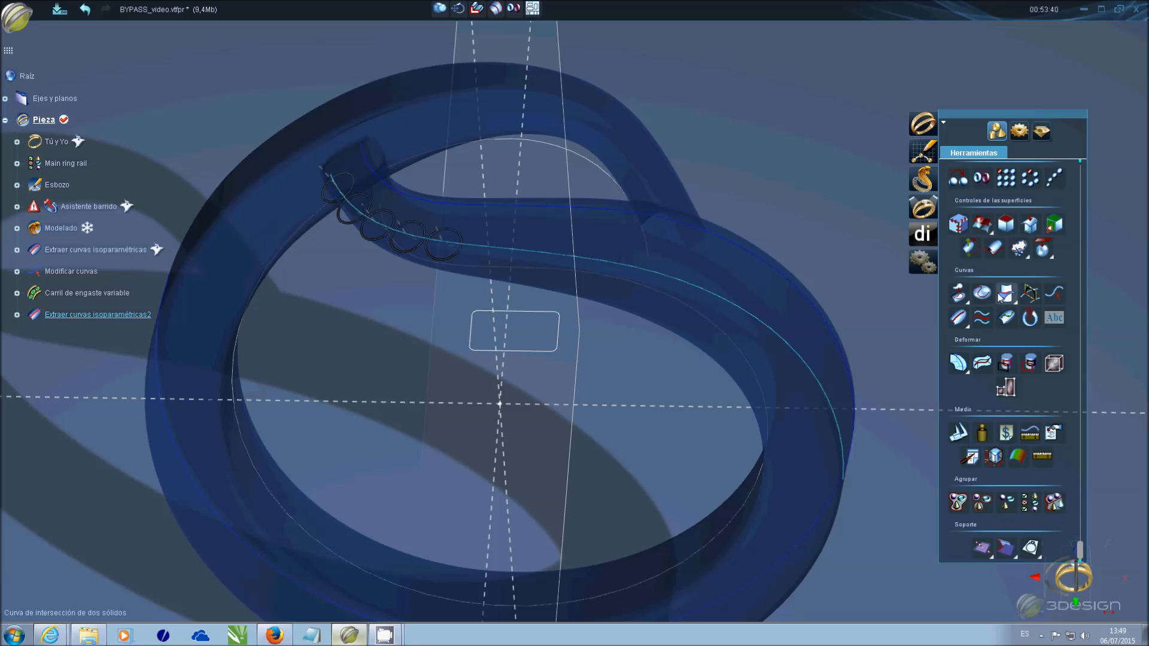
- Trim the new Iso-u curve to the stretch from near the branch tip to mid-height of the band, and hide the extracted original
{"action": "left_click", "coordinate": [1057, 293]}
{"action": "left_click", "coordinate": [261, 226]}
{"action": "left_click", "coordinate": [207, 247]}
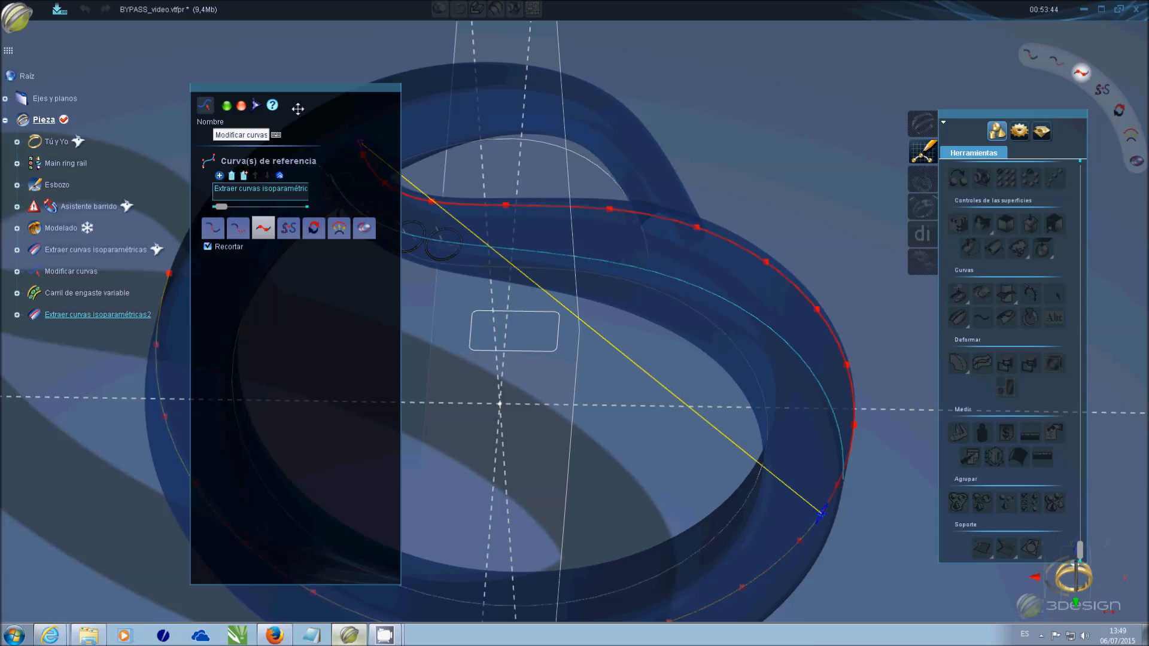
{"action": "left_click_drag", "start_coordinate": [309, 94], "coordinate": [188, 100]}
{"action": "left_click_drag", "start_coordinate": [374, 148], "coordinate": [367, 157]}
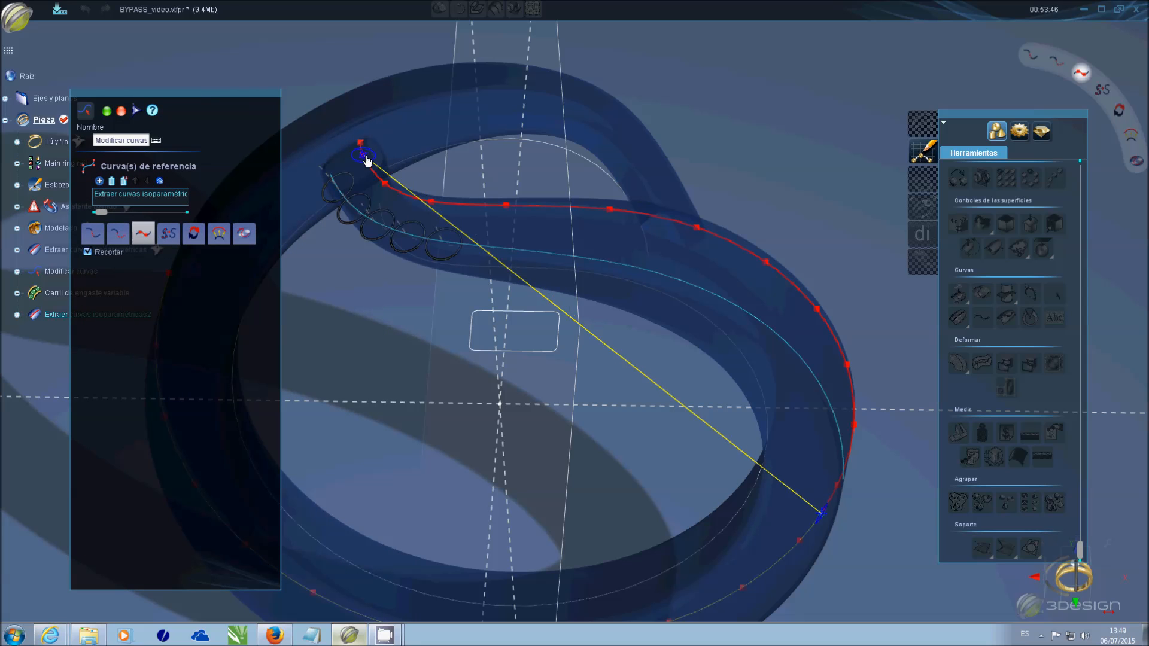
{"action": "right_click_drag", "start_coordinate": [748, 459], "coordinate": [550, 404]}
{"action": "left_click_drag", "start_coordinate": [785, 526], "coordinate": [788, 397]}
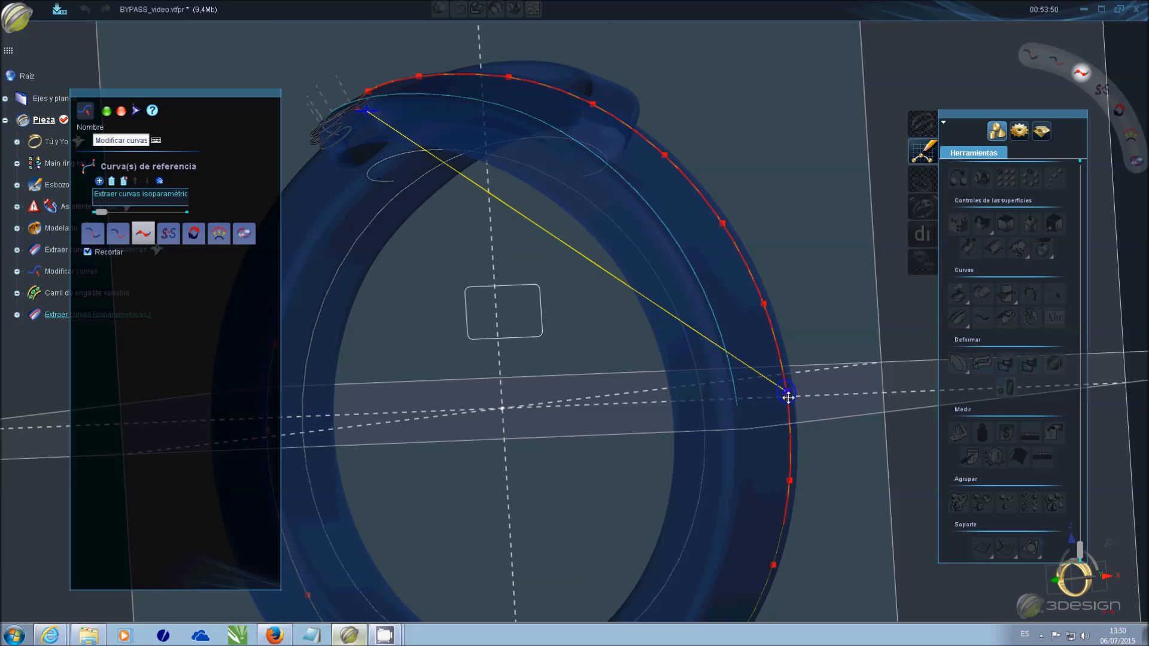
{"action": "left_click", "coordinate": [116, 112]}
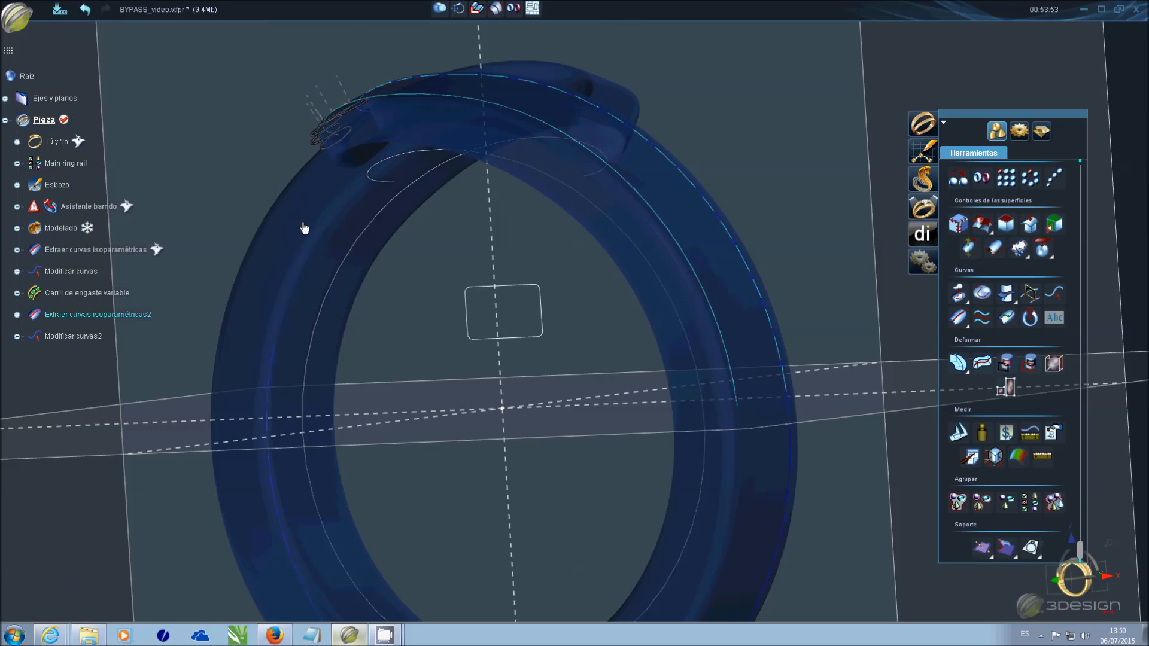
{"action": "right_click", "coordinate": [788, 517]}
{"action": "left_click", "coordinate": [821, 405]}
{"action": "double_click", "coordinate": [81, 293]}
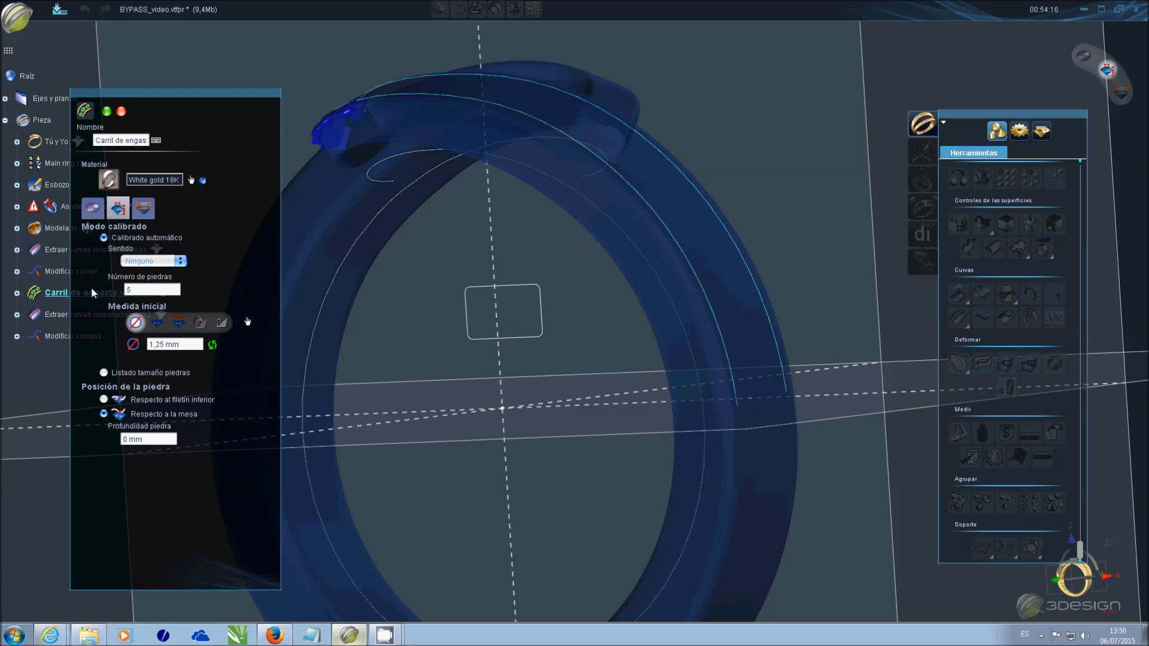
{"action": "left_click", "coordinate": [96, 210]}
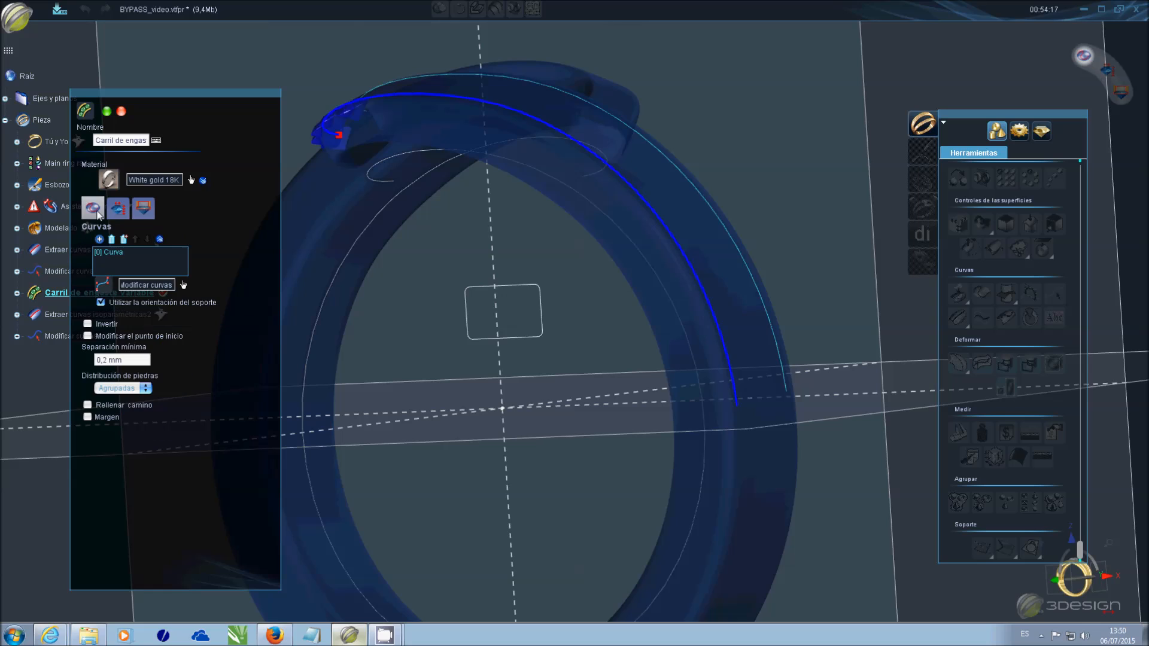
{"action": "left_click", "coordinate": [107, 111]}
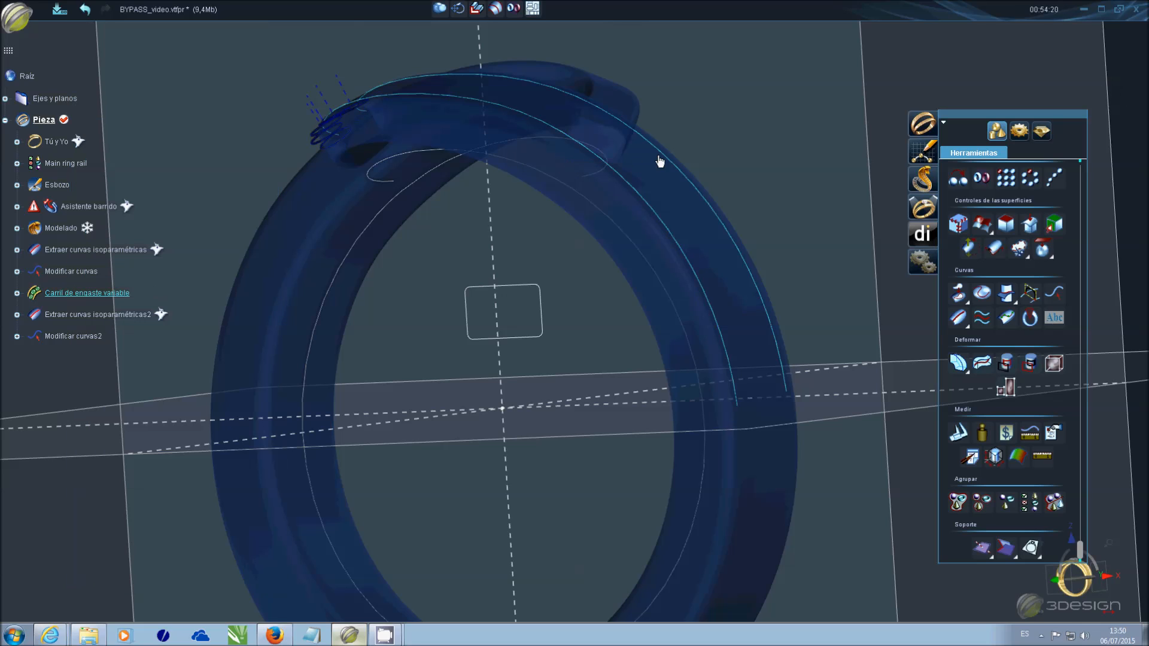
- Edit the second trimmed curve so that it is linked to Modelado as its support
{"action": "double_click", "coordinate": [668, 160]}
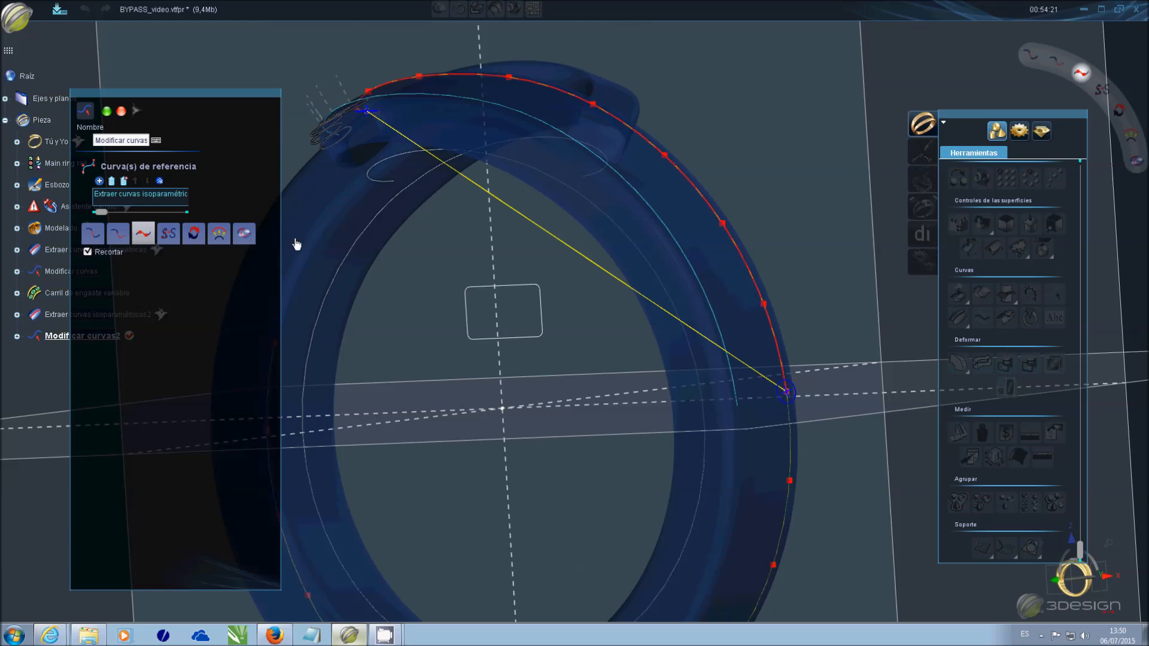
{"action": "left_click", "coordinate": [87, 252]}
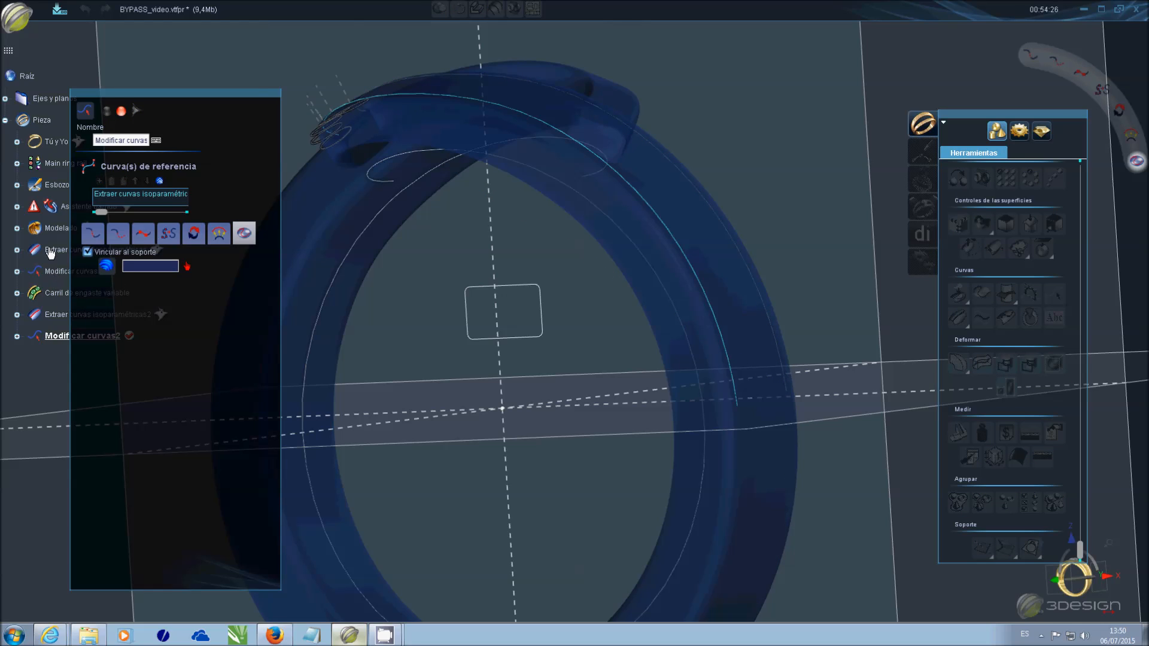
{"action": "left_click", "coordinate": [51, 229]}
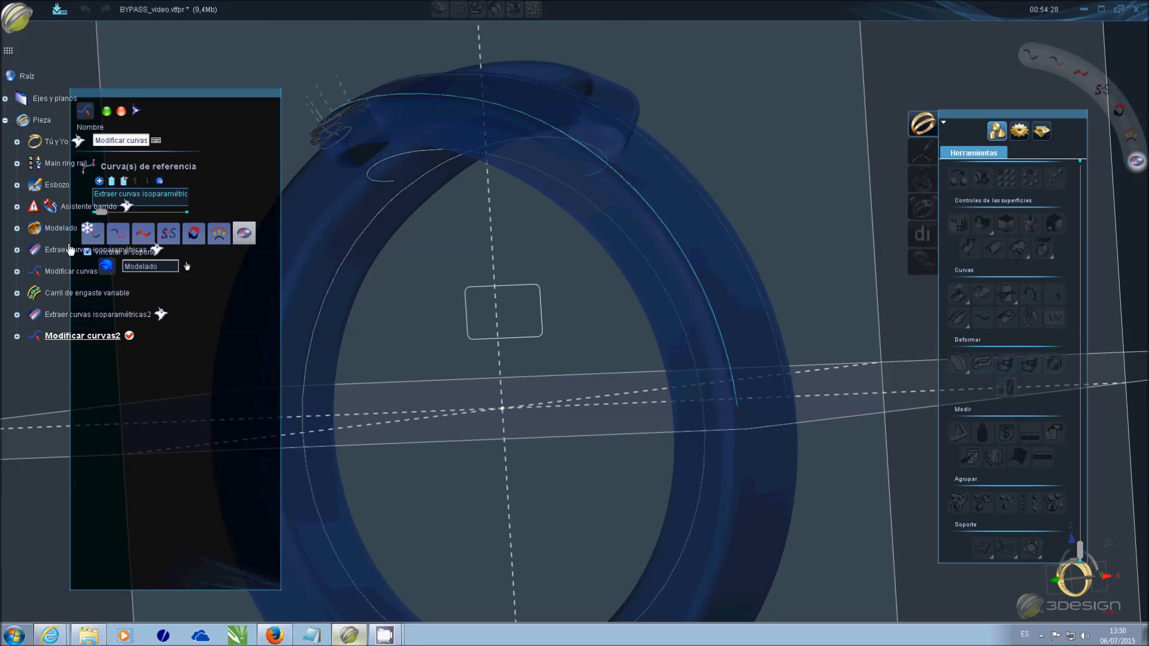
{"action": "left_click", "coordinate": [107, 111]}
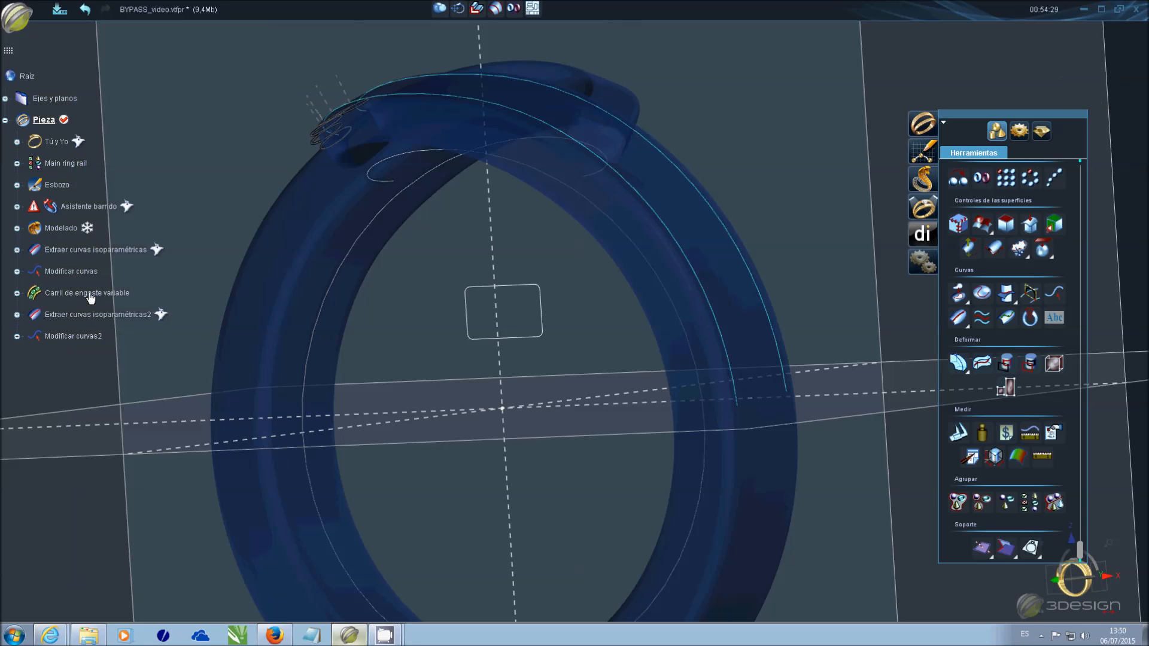
- Edit the variable setting rail to add the second trimmed curve with the support's orientation, and invert the rail
{"action": "double_click", "coordinate": [67, 292]}
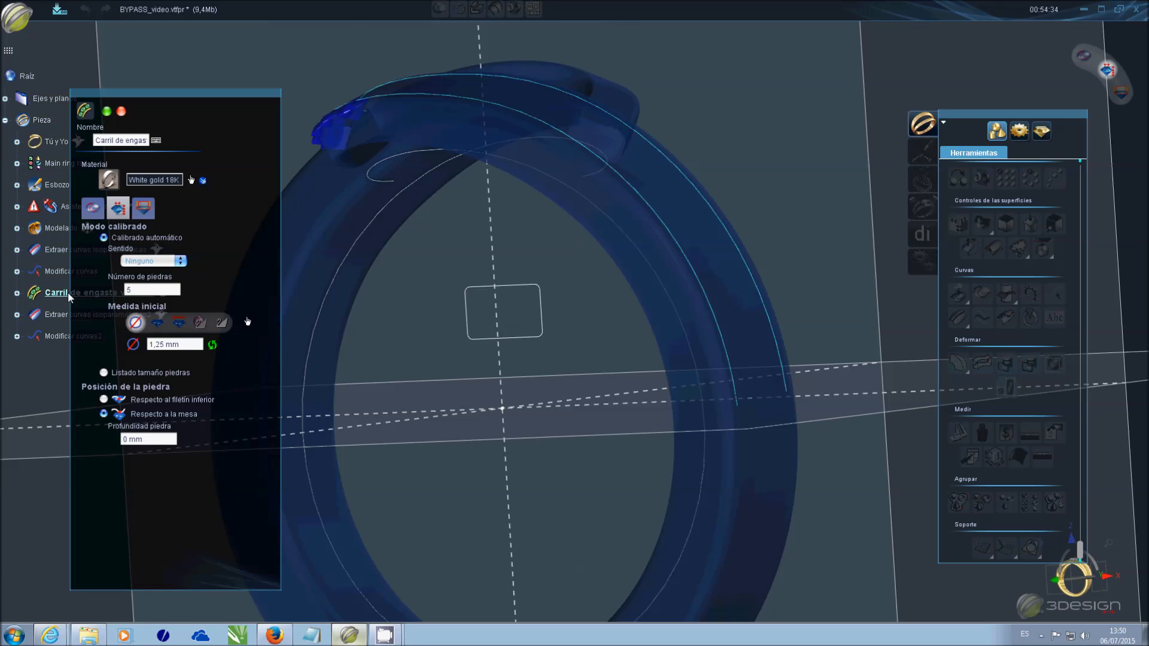
{"action": "left_click", "coordinate": [92, 208]}
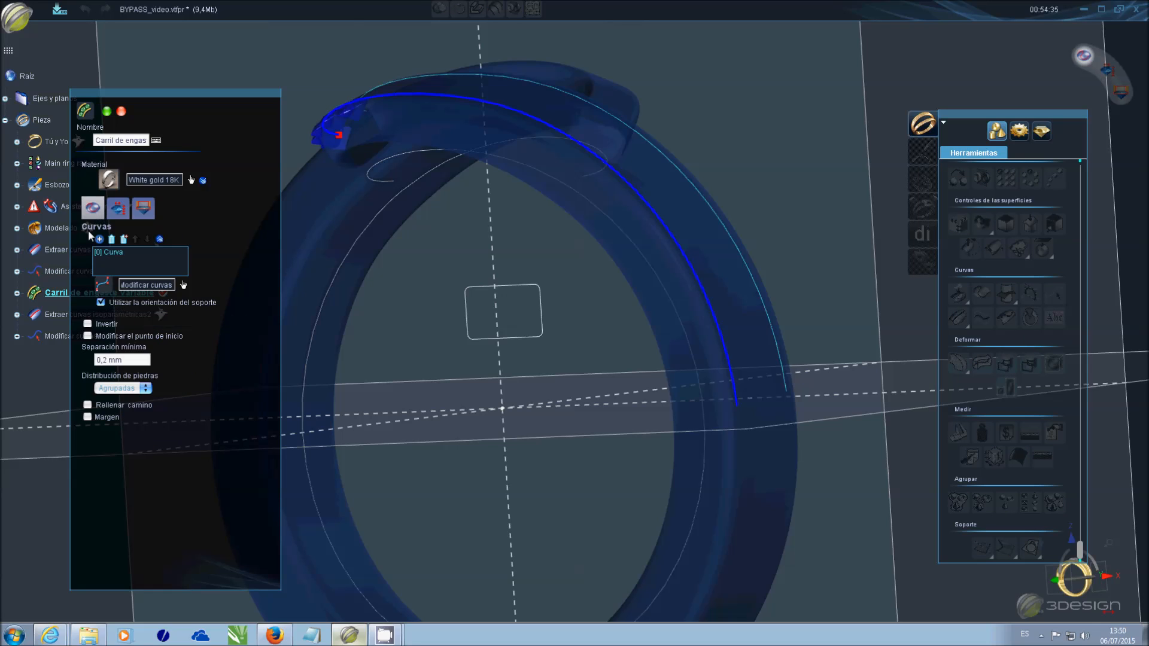
{"action": "left_click", "coordinate": [100, 240]}
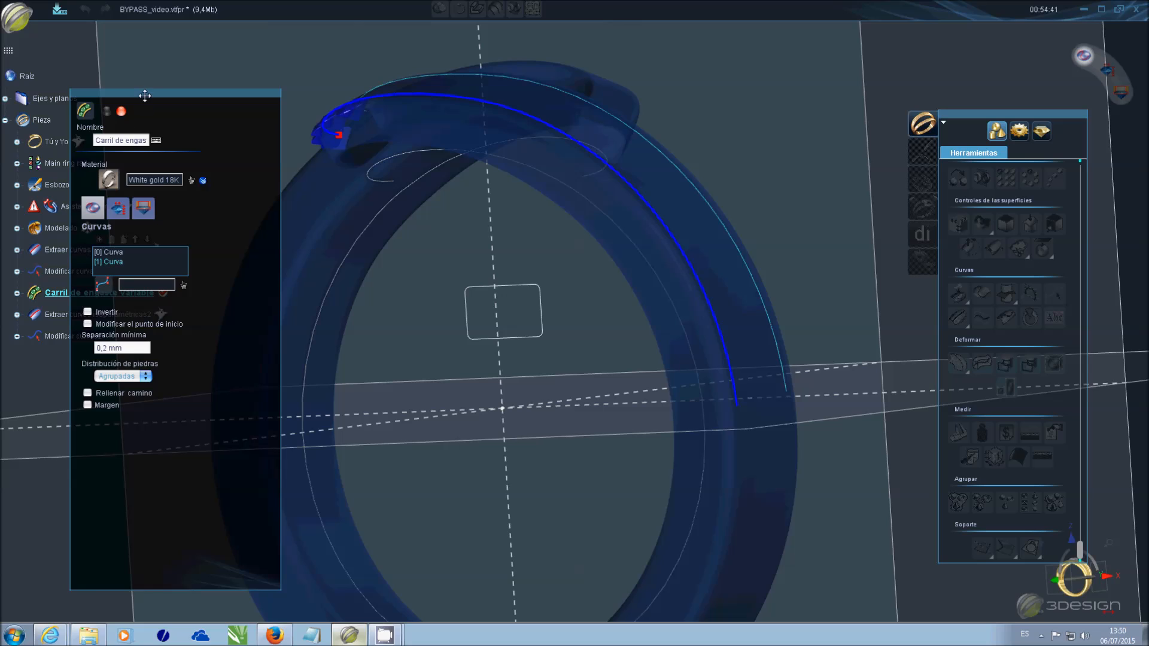
{"action": "left_click_drag", "start_coordinate": [144, 95], "coordinate": [241, 75]}
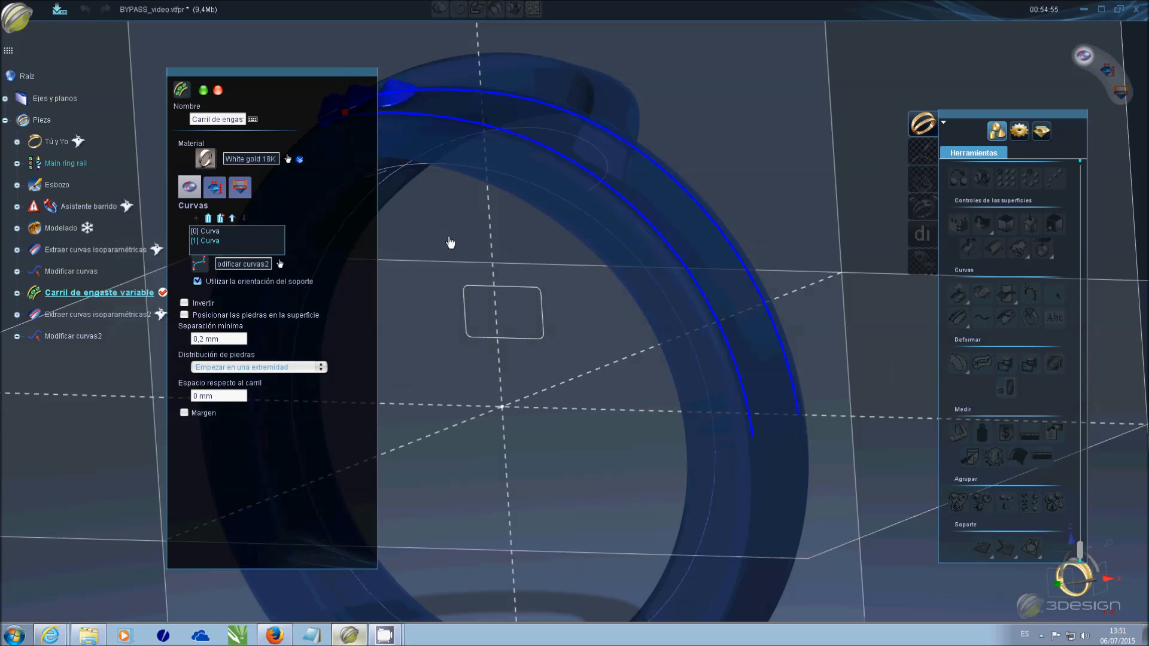
{"action": "middle_click_drag", "start_coordinate": [449, 240], "coordinate": [522, 292]}
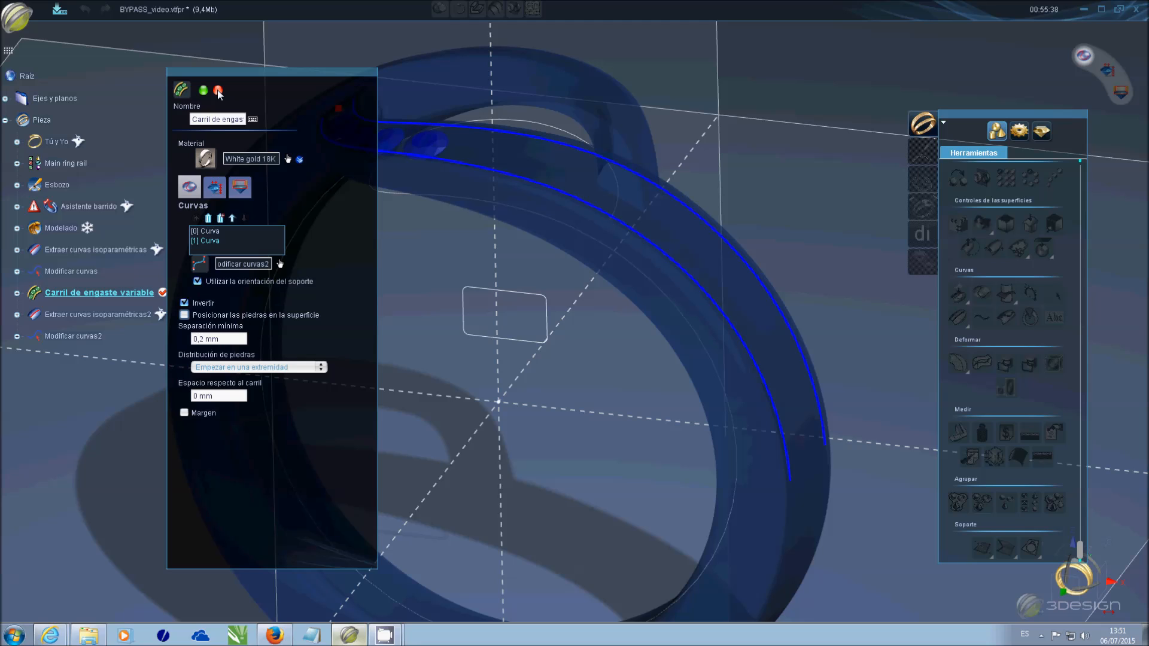
{"action": "left_click_drag", "start_coordinate": [246, 72], "coordinate": [150, 54]}
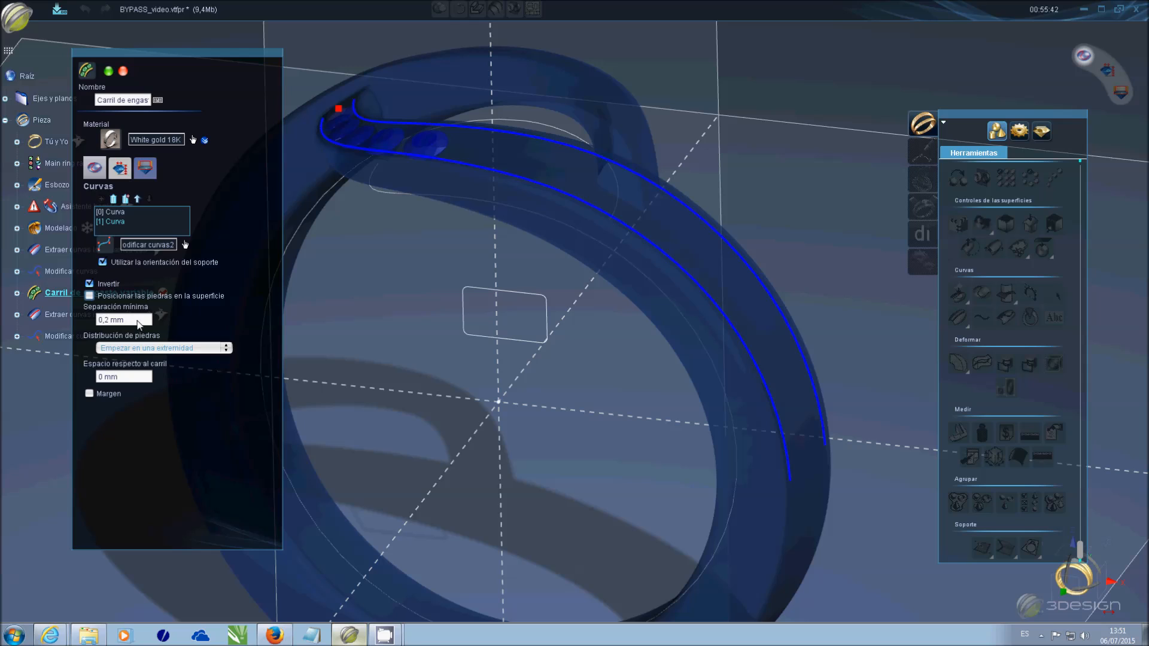
- Set the rail's number of stones to 12 and validate the setting rail
{"action": "left_click", "coordinate": [121, 171]}
{"action": "left_click", "coordinate": [126, 199]}
{"action": "type", "text": "12"}
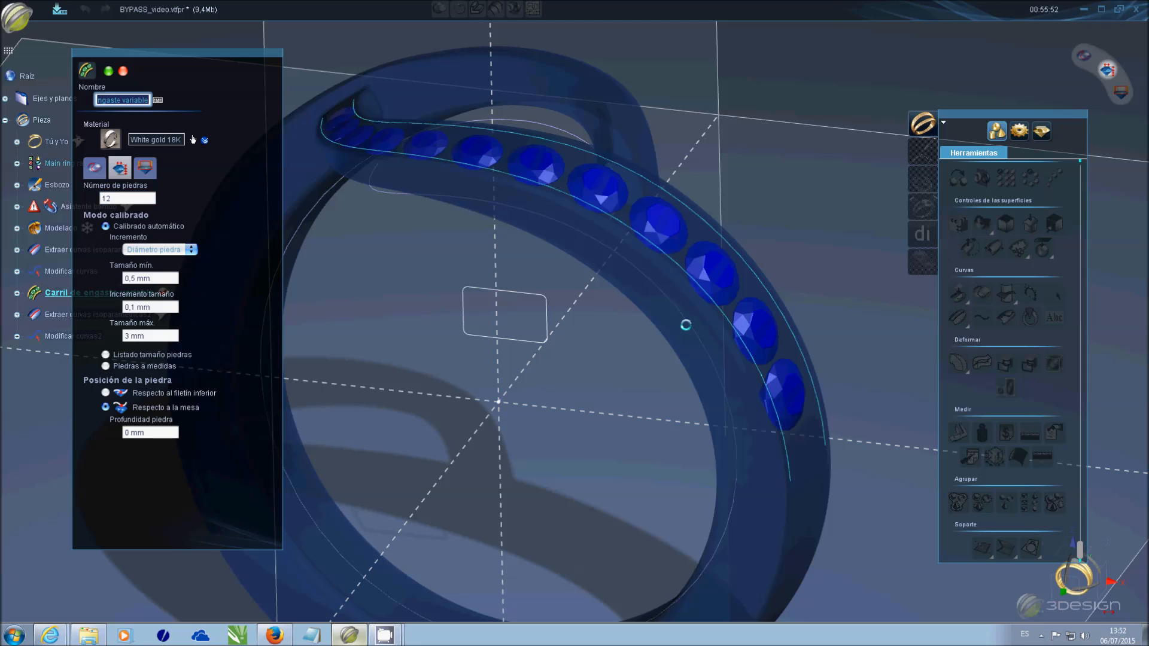
{"action": "middle_click_drag", "start_coordinate": [425, 188], "coordinate": [587, 393]}
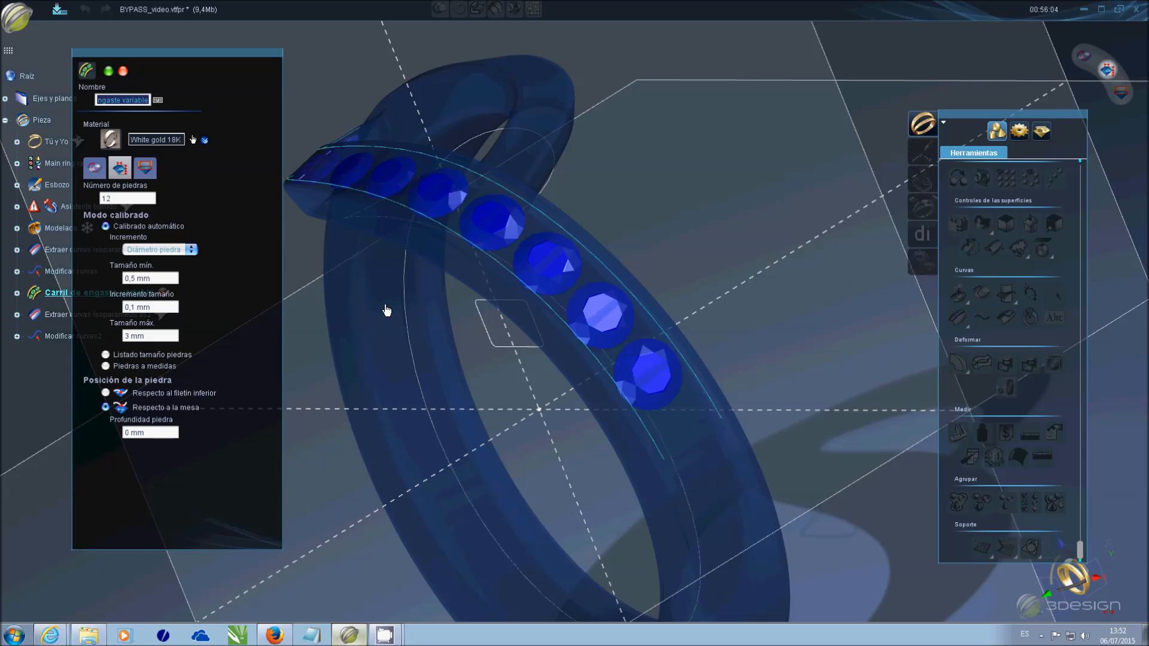
{"action": "key", "text": "Return"}
- Create a round brilliant gem 5.18 mm in diameter at the origin, with its material chosen from the precious stones library
{"action": "middle_click_drag", "start_coordinate": [281, 336], "coordinate": [720, 329]}
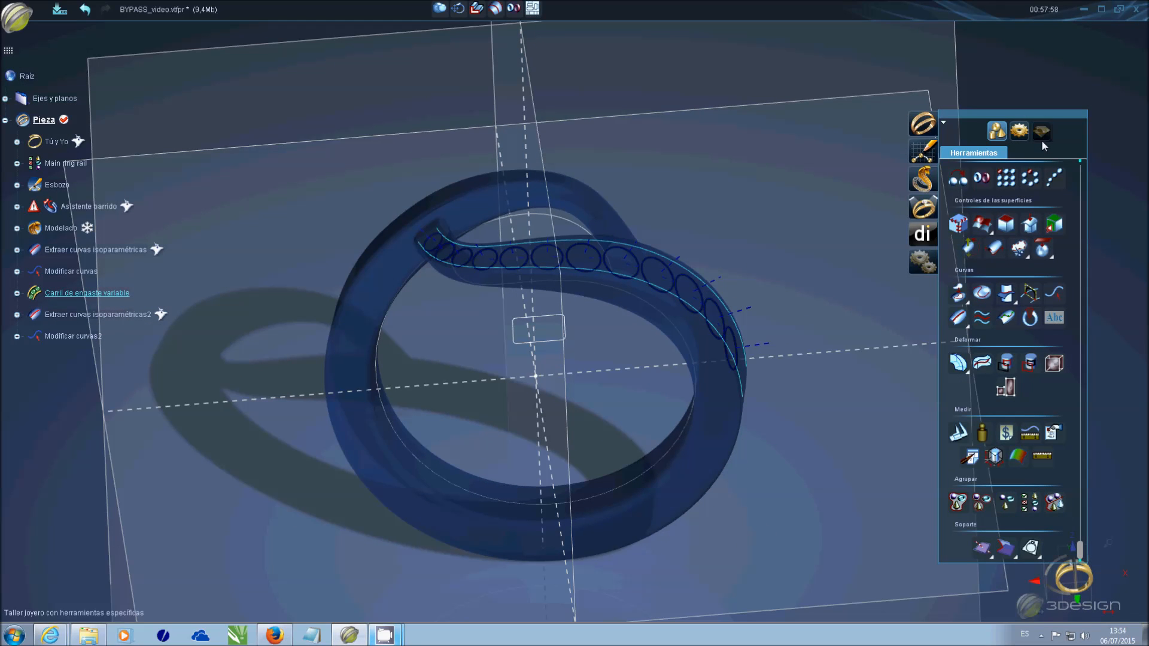
{"action": "left_click", "coordinate": [1042, 136]}
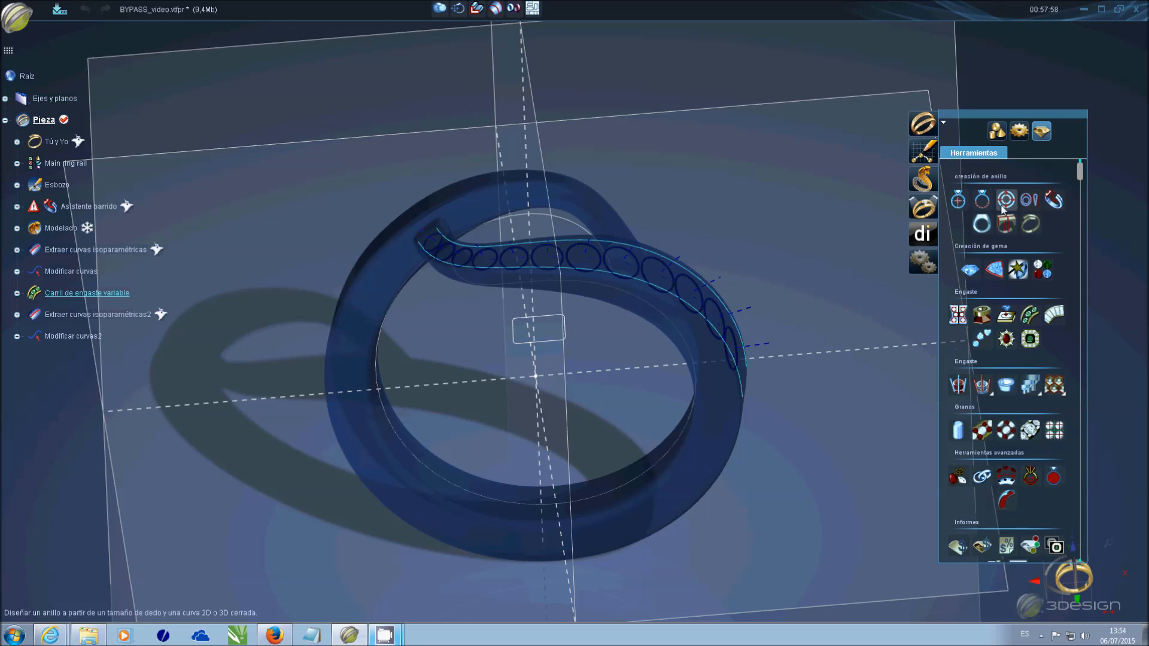
{"action": "left_click", "coordinate": [969, 273]}
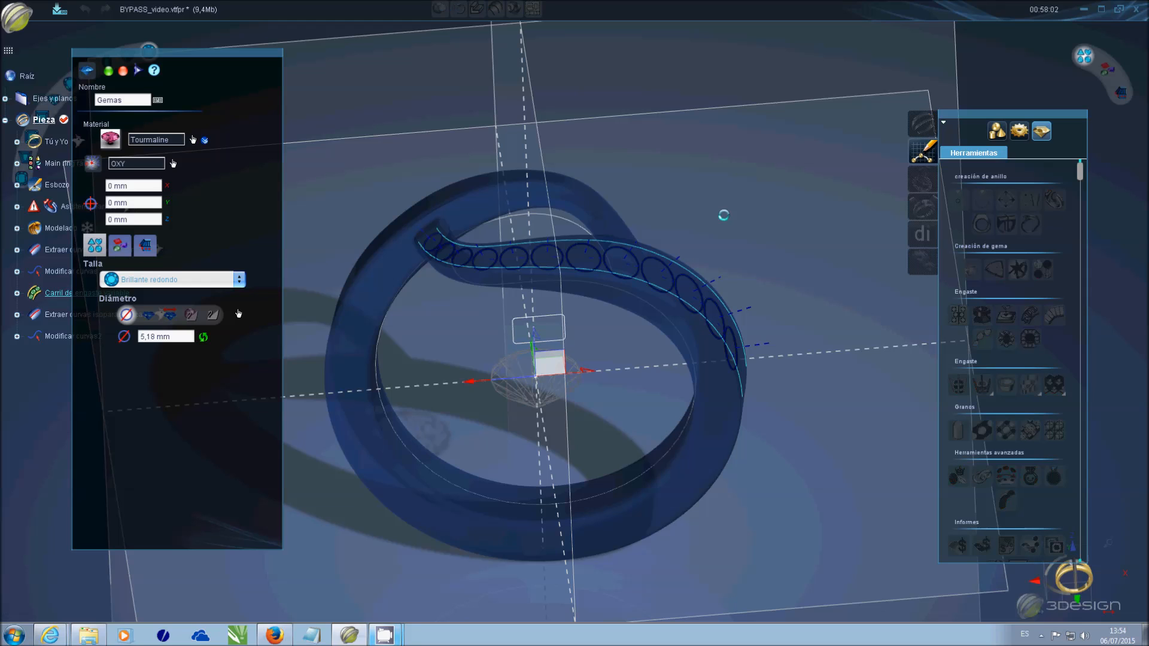
{"action": "left_click", "coordinate": [194, 141]}
{"action": "scroll", "coordinate": [449, 335], "scroll_direction": "down", "scroll_amount": 1}
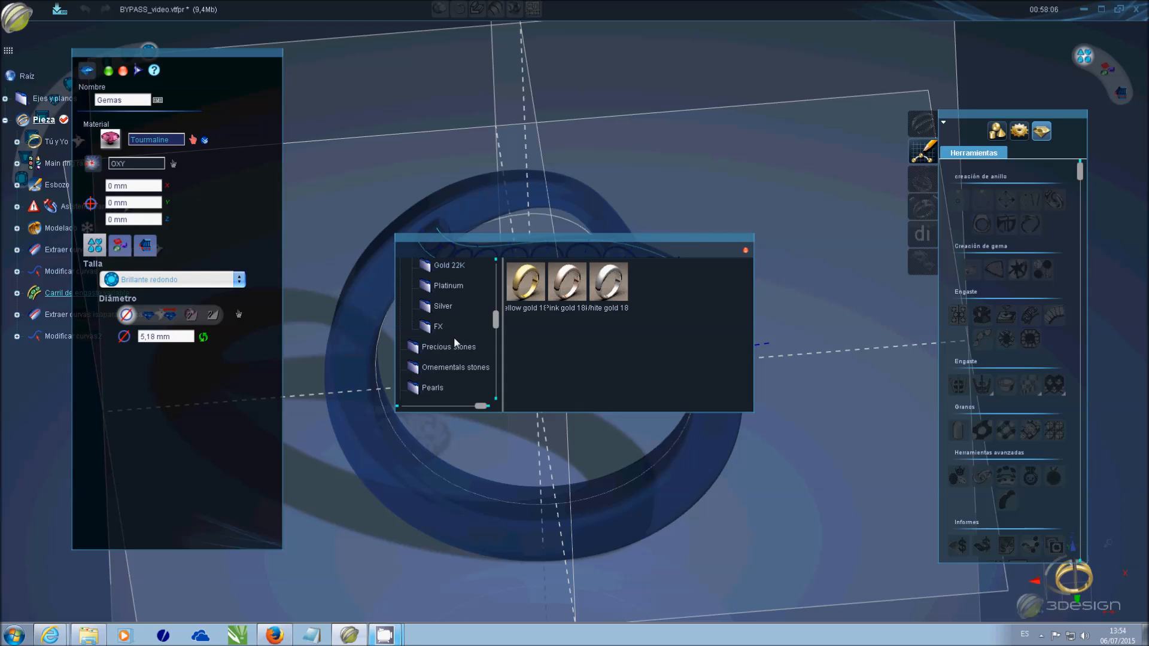
{"action": "left_click", "coordinate": [450, 347]}
{"action": "left_click", "coordinate": [523, 282]}
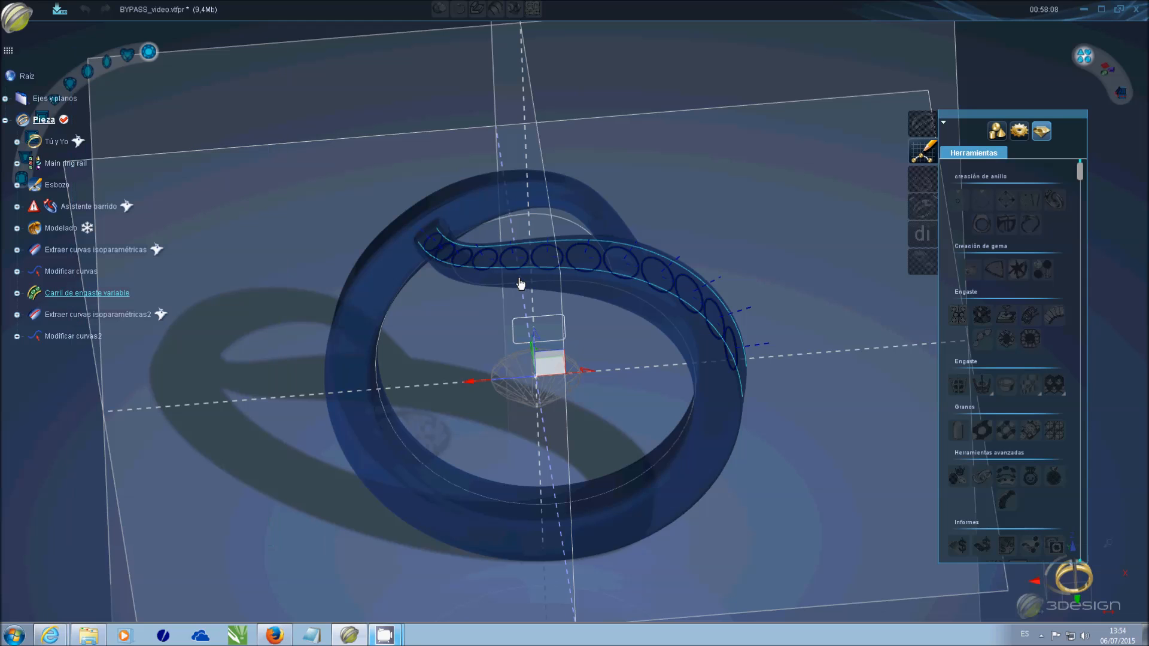
{"action": "left_click", "coordinate": [527, 363]}
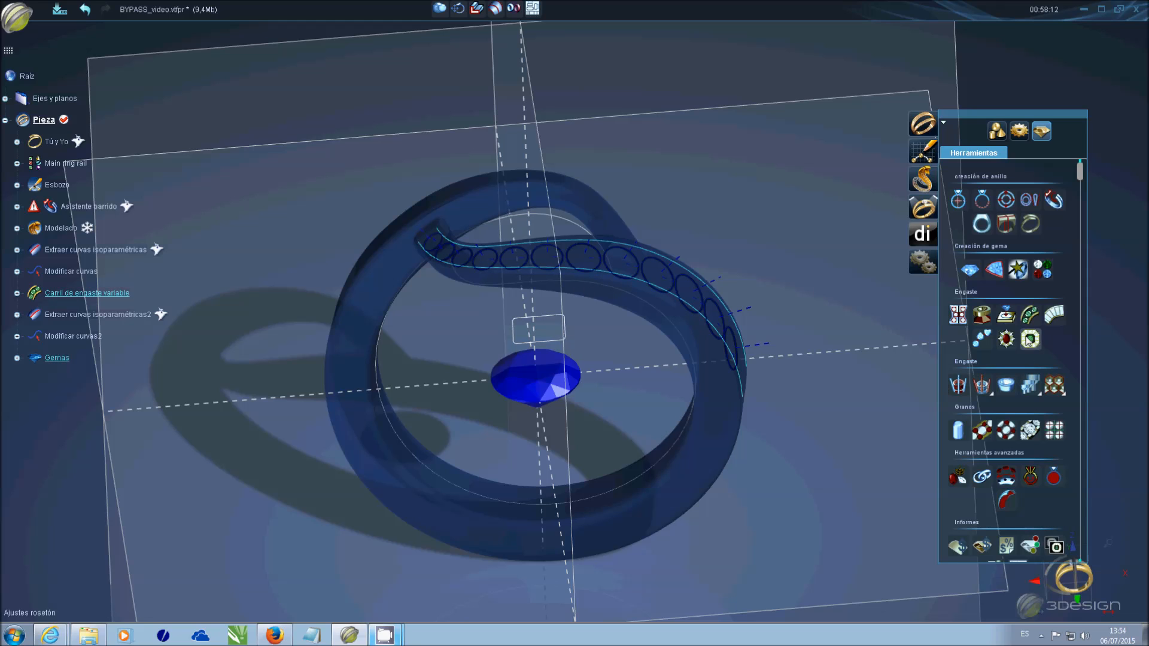
- Set the new gem along the variable setting rail on the upper branch and validate the setting
{"action": "left_click", "coordinate": [1011, 311]}
{"action": "key", "text": "Return"}
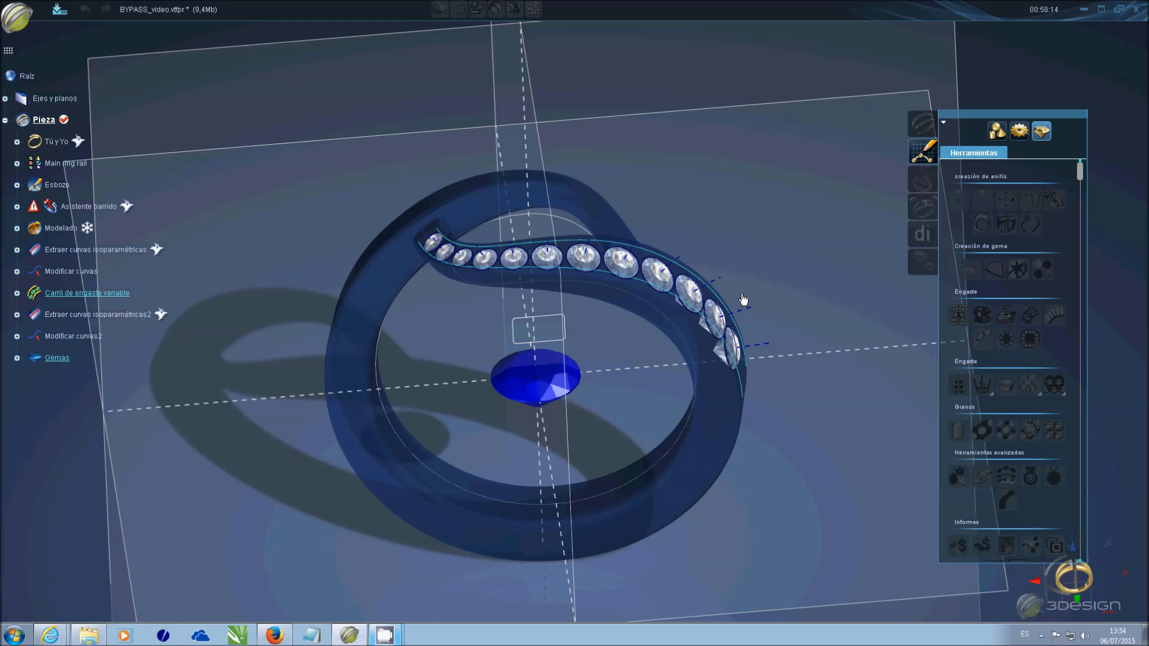
{"action": "scroll", "coordinate": [760, 316], "scroll_direction": "up", "scroll_amount": 3}
{"action": "scroll", "coordinate": [760, 316], "scroll_direction": "up", "scroll_amount": 1}
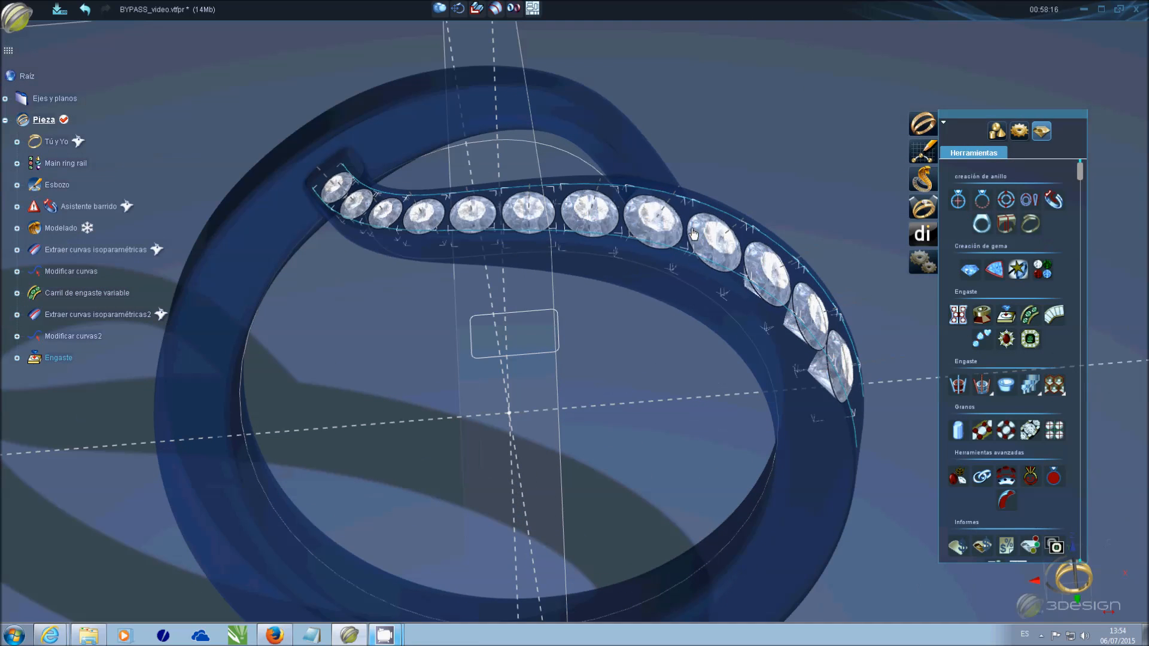
- Rotate the set gems 180° around the OZ axis while keeping the original, to fill the opposite branch
{"action": "left_click", "coordinate": [663, 234]}
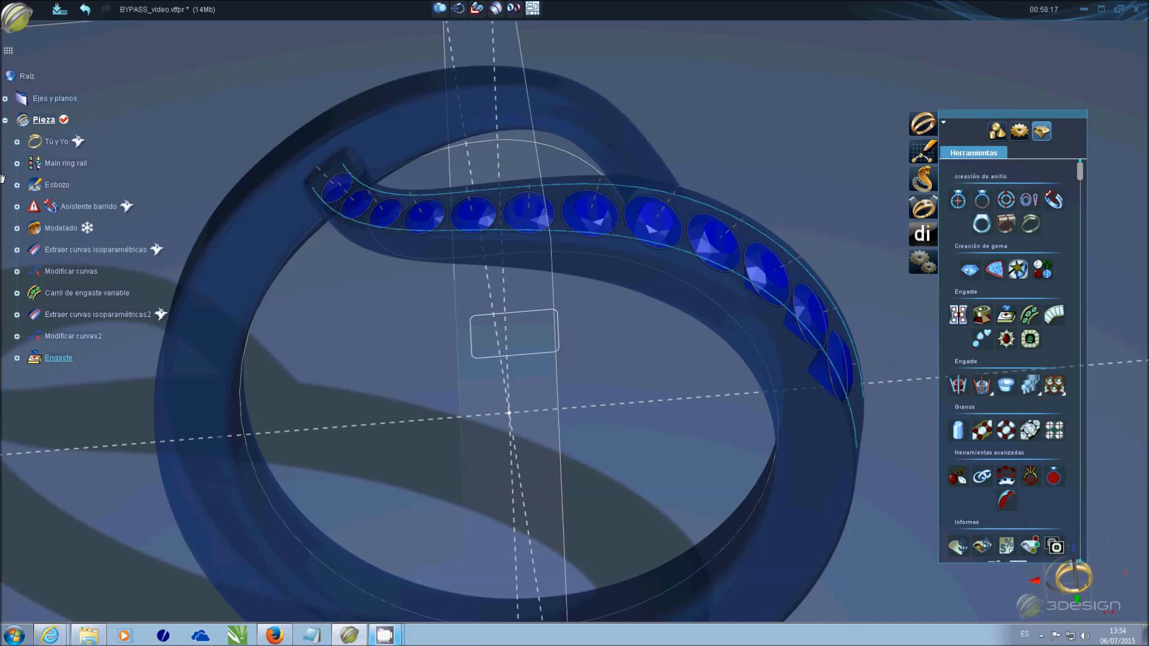
{"action": "right_click", "coordinate": [63, 102]}
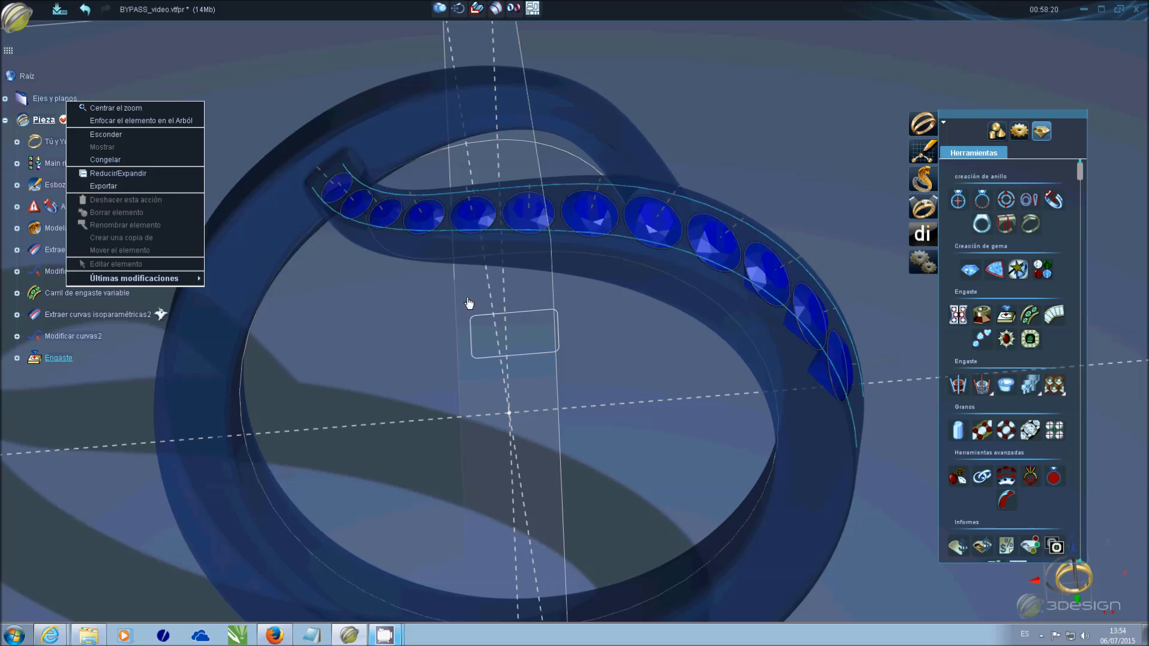
{"action": "left_click", "coordinate": [510, 299]}
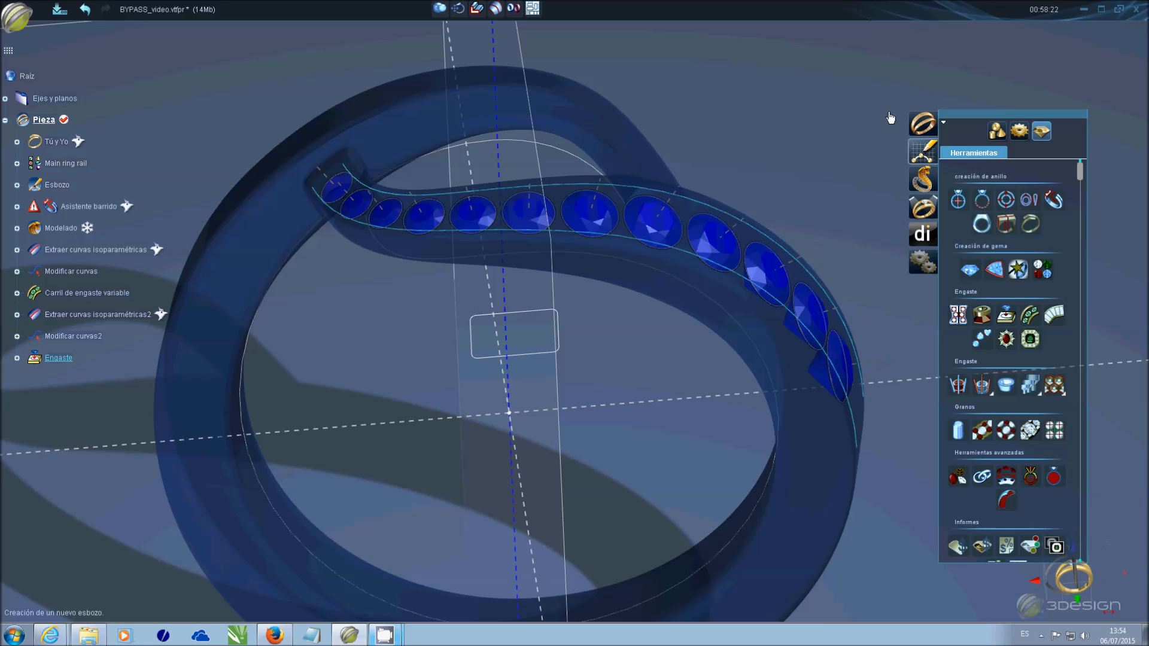
{"action": "left_click", "coordinate": [478, 8]}
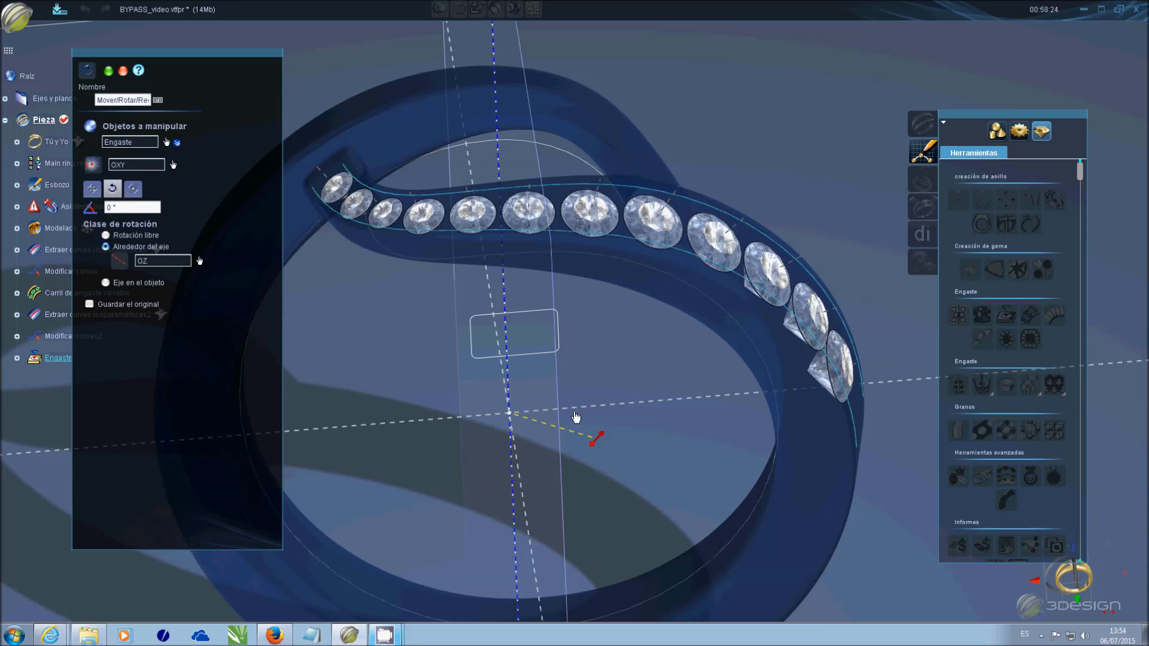
{"action": "left_click_drag", "start_coordinate": [598, 436], "coordinate": [321, 310]}
{"action": "left_click", "coordinate": [132, 207]}
{"action": "type", "text": "180"}
{"action": "left_click", "coordinate": [89, 304]}
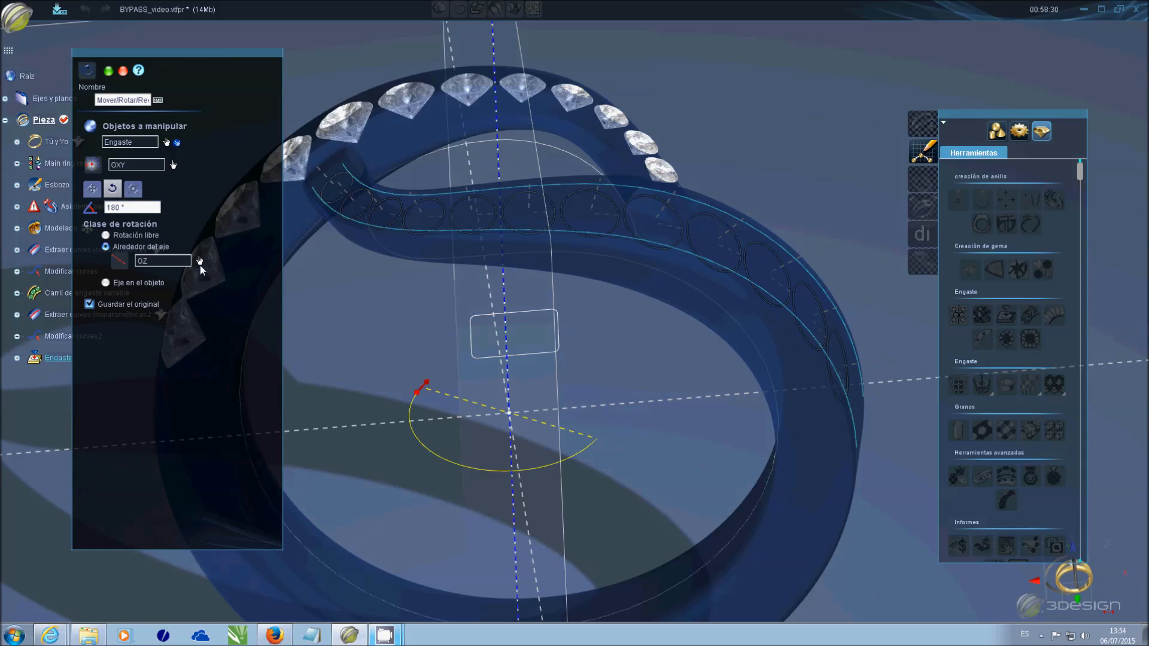
{"action": "scroll", "coordinate": [516, 231], "scroll_direction": "down", "scroll_amount": 2}
{"action": "middle_click_drag", "start_coordinate": [643, 272], "coordinate": [444, 210]}
{"action": "middle_click_drag", "start_coordinate": [677, 328], "coordinate": [279, 249]}
{"action": "middle_click_drag", "start_coordinate": [748, 299], "coordinate": [402, 329]}
{"action": "middle_click_drag", "start_coordinate": [725, 212], "coordinate": [317, 353]}
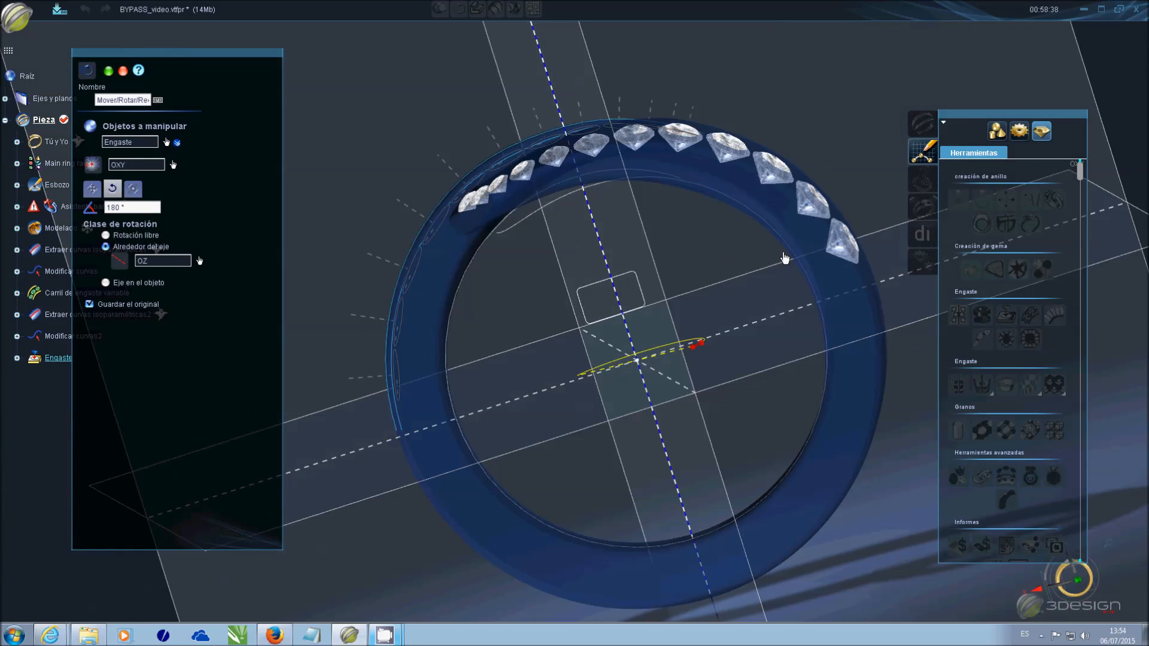
{"action": "middle_click_drag", "start_coordinate": [793, 269], "coordinate": [595, 283]}
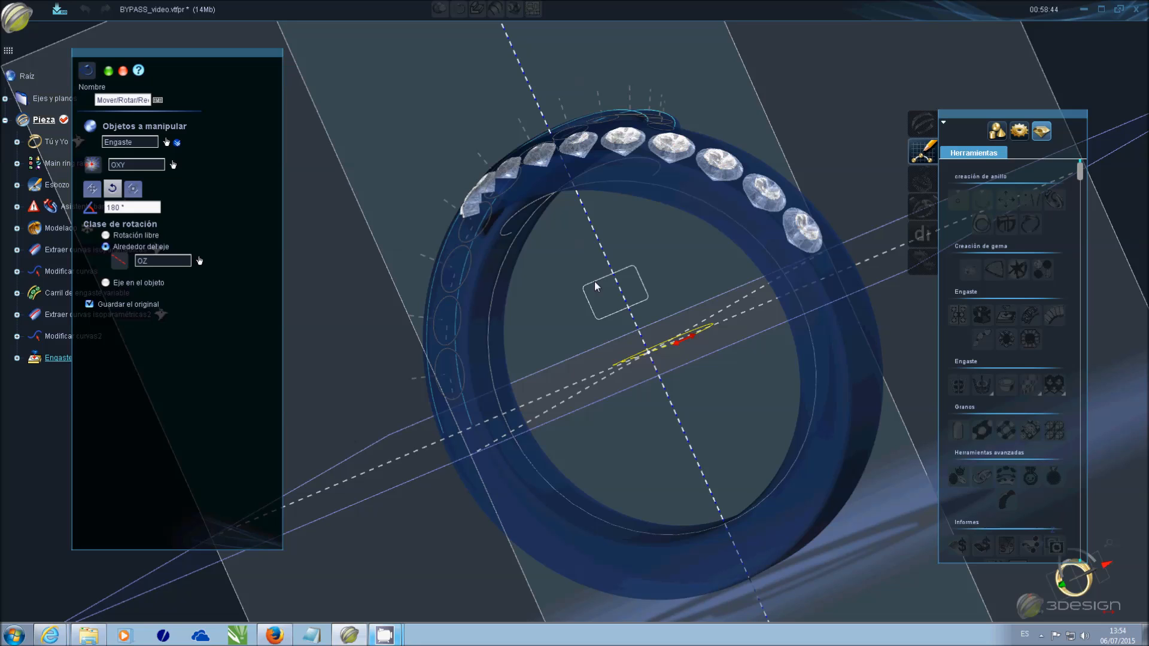
{"action": "key", "text": "Return"}
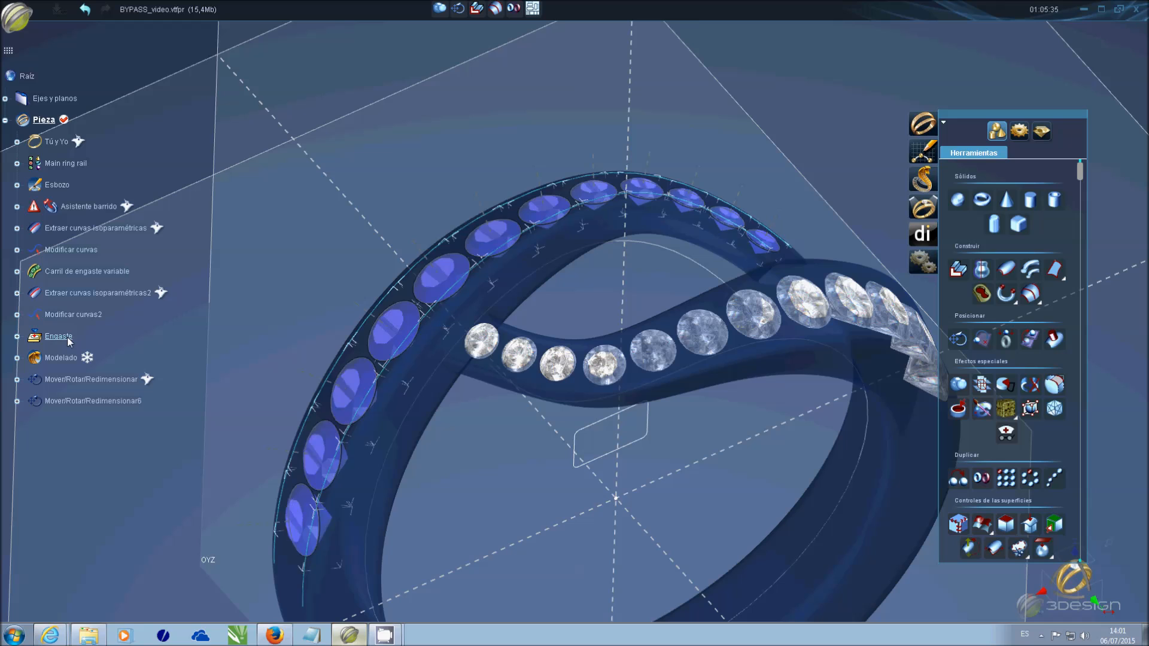
- Start a multiple cutter on both gem rows and set the total height of the lower tube to 3 mm
{"action": "left_click", "coordinate": [71, 402], "text": "ctrl"}
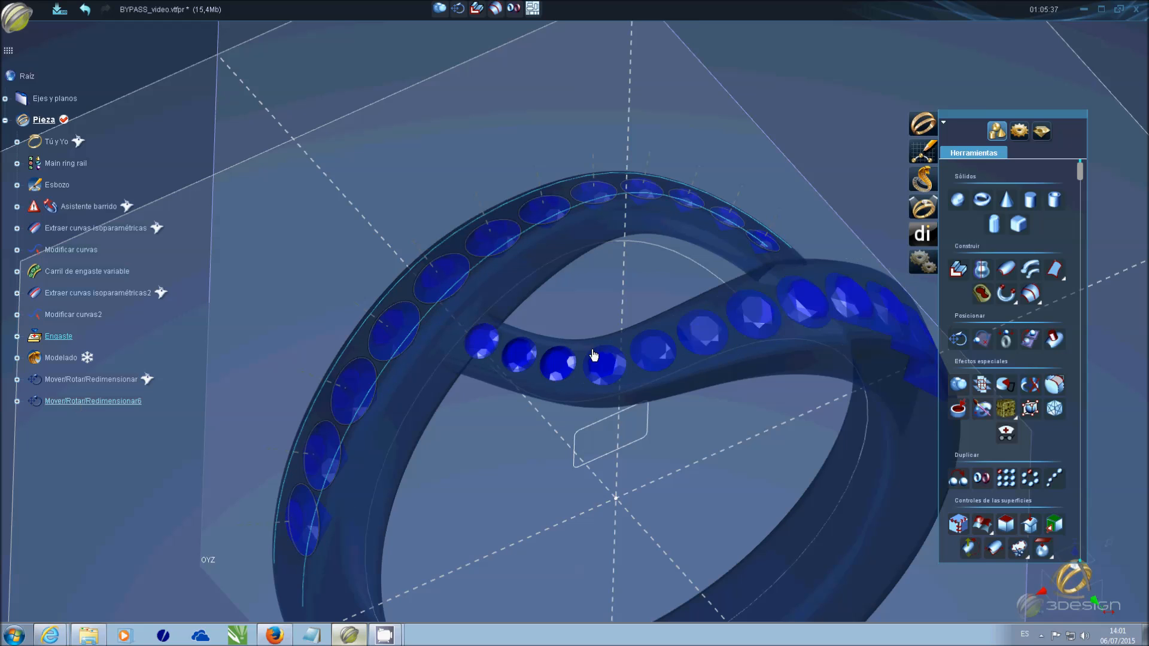
{"action": "left_click", "coordinate": [1041, 130]}
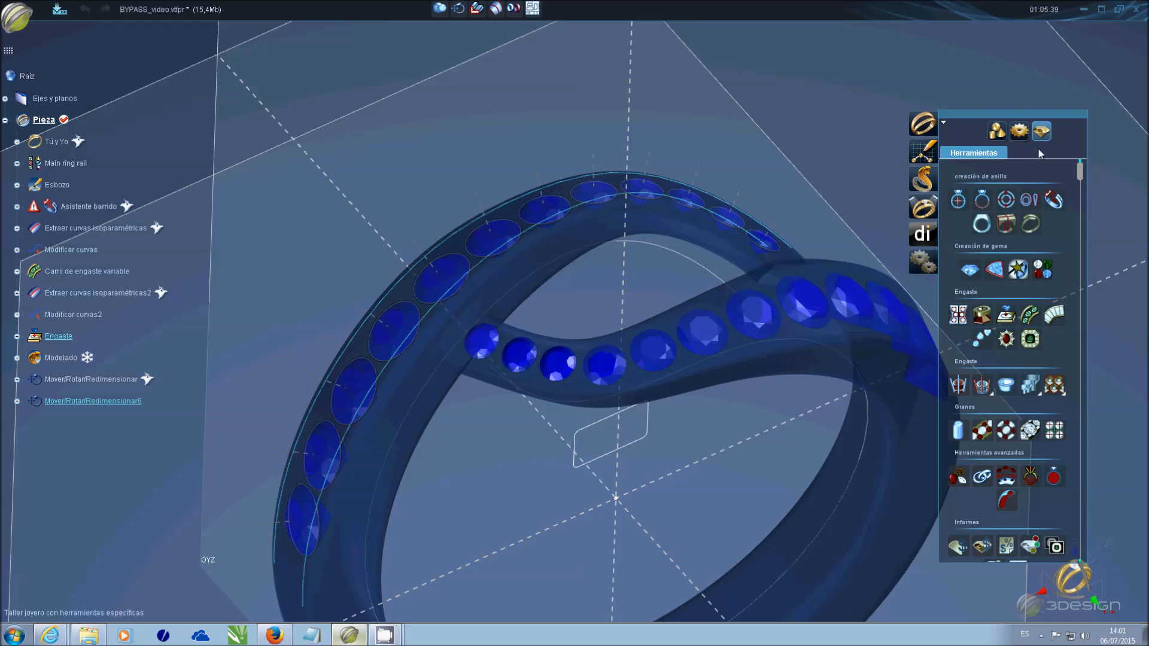
{"action": "left_click", "coordinate": [1030, 386]}
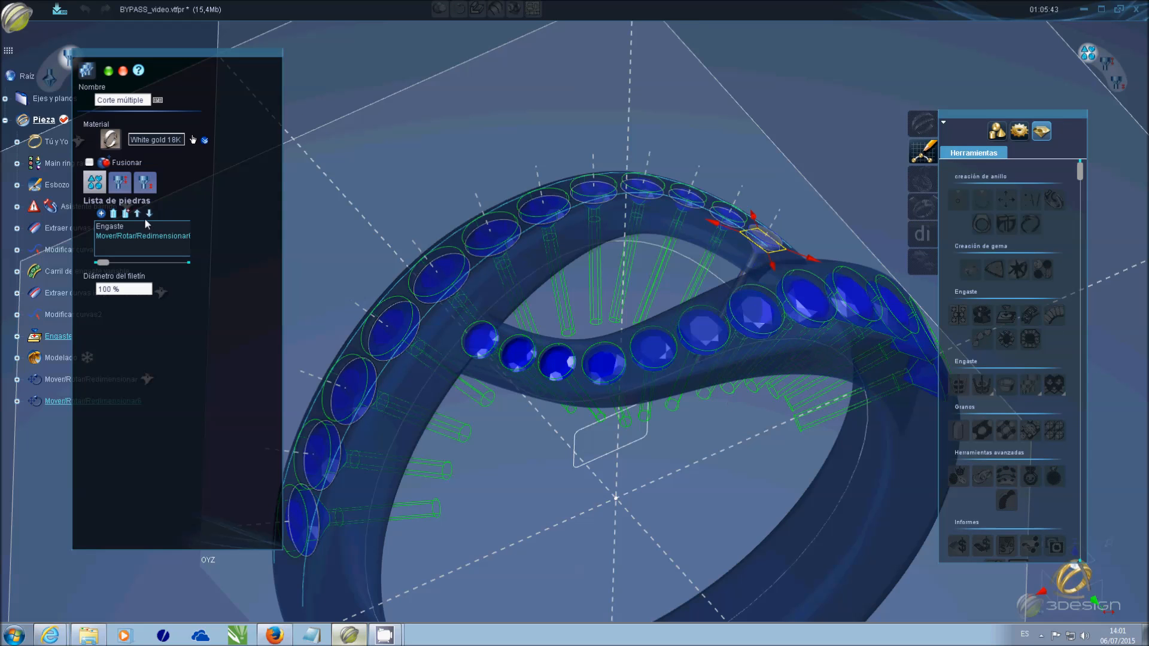
{"action": "left_click", "coordinate": [146, 183]}
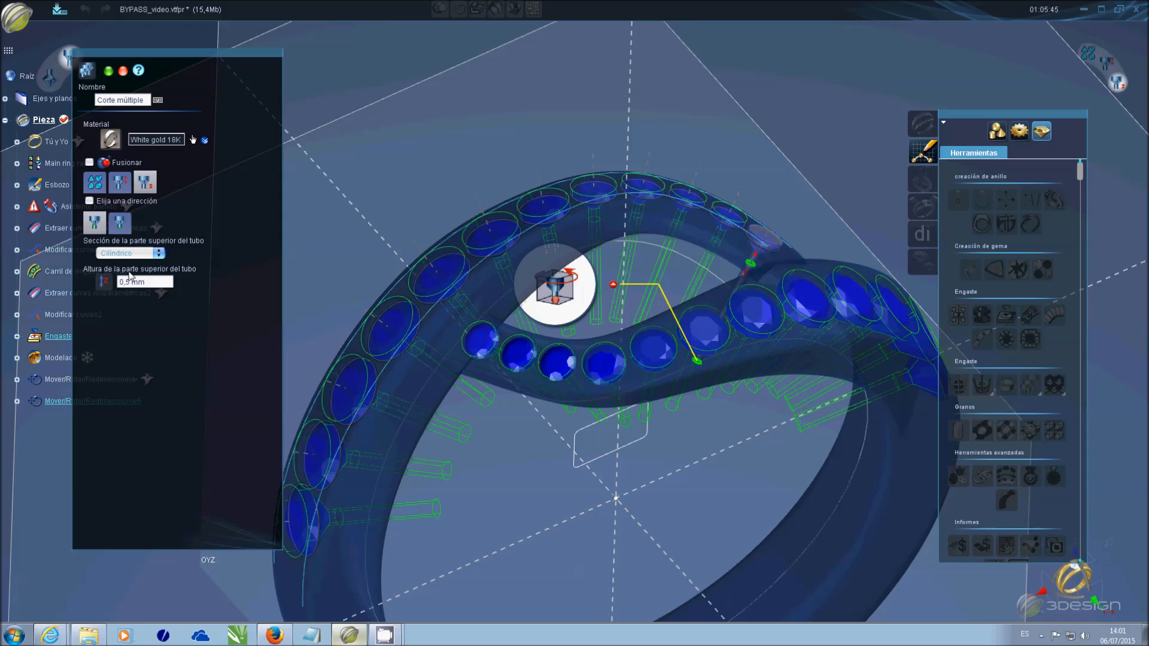
{"action": "left_click", "coordinate": [119, 223]}
{"action": "left_click", "coordinate": [146, 251]}
{"action": "type", "text": "3"}
{"action": "left_click", "coordinate": [124, 99]}
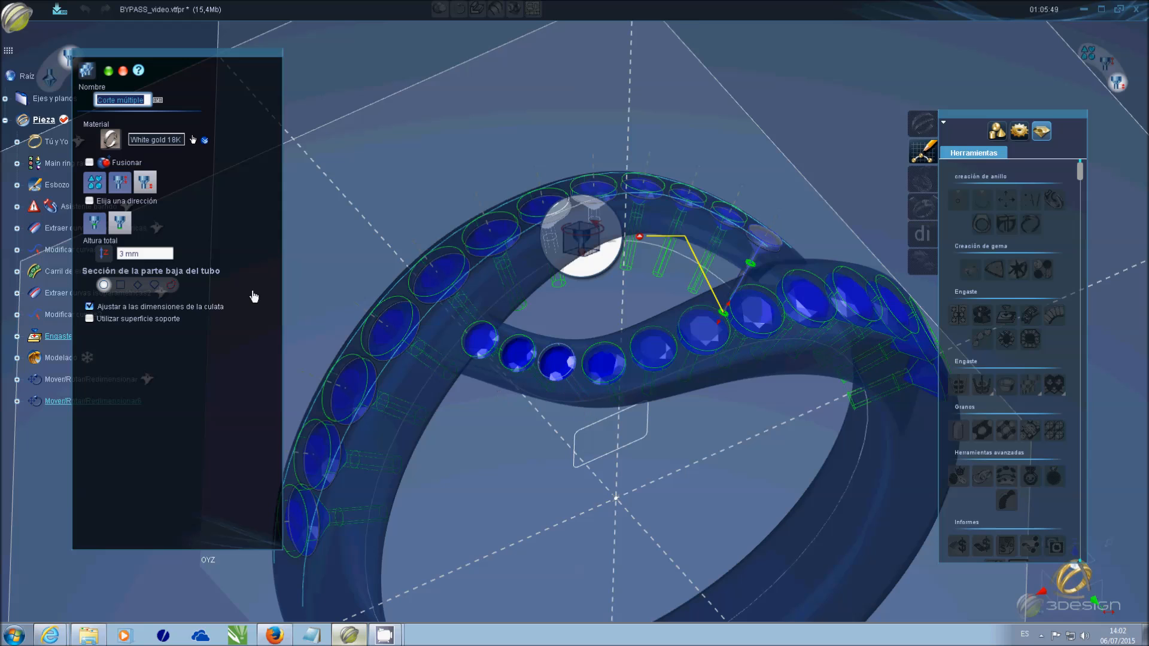
- Set the height of the cutters' upper part to 250 % and validate the multiple cutter
{"action": "left_click", "coordinate": [120, 182]}
{"action": "left_click", "coordinate": [137, 204]}
{"action": "type", "text": "250"}
{"action": "key", "text": "Tab"}
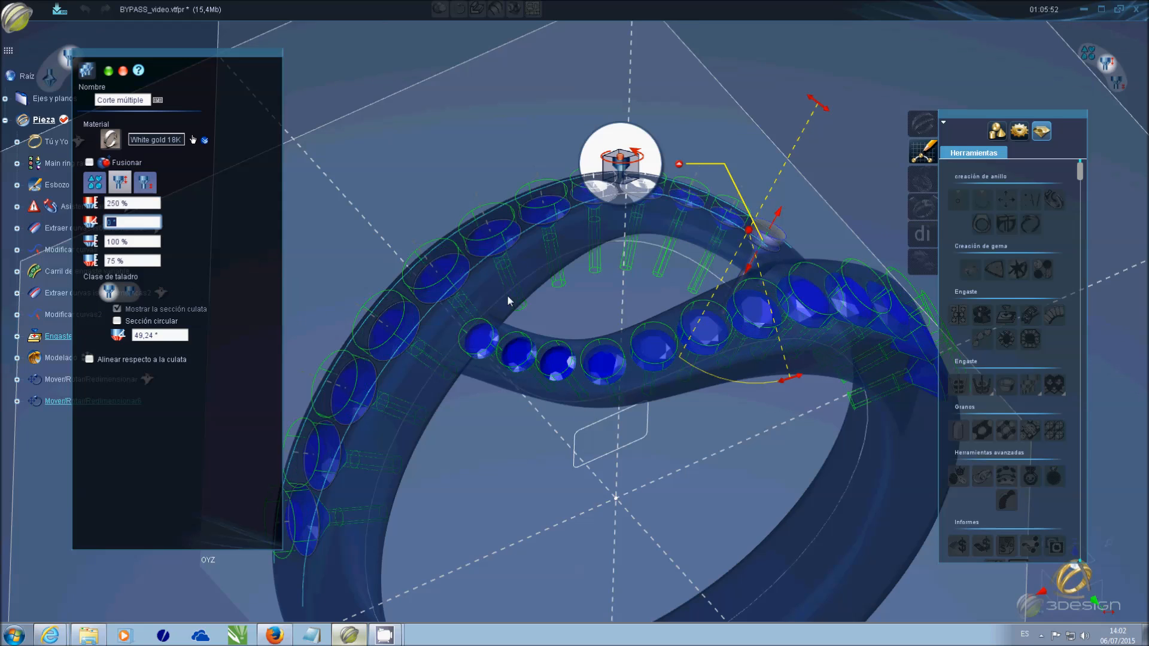
{"action": "scroll", "coordinate": [688, 418], "scroll_direction": "down", "scroll_amount": 1}
{"action": "right_click_drag", "start_coordinate": [672, 415], "coordinate": [497, 286]}
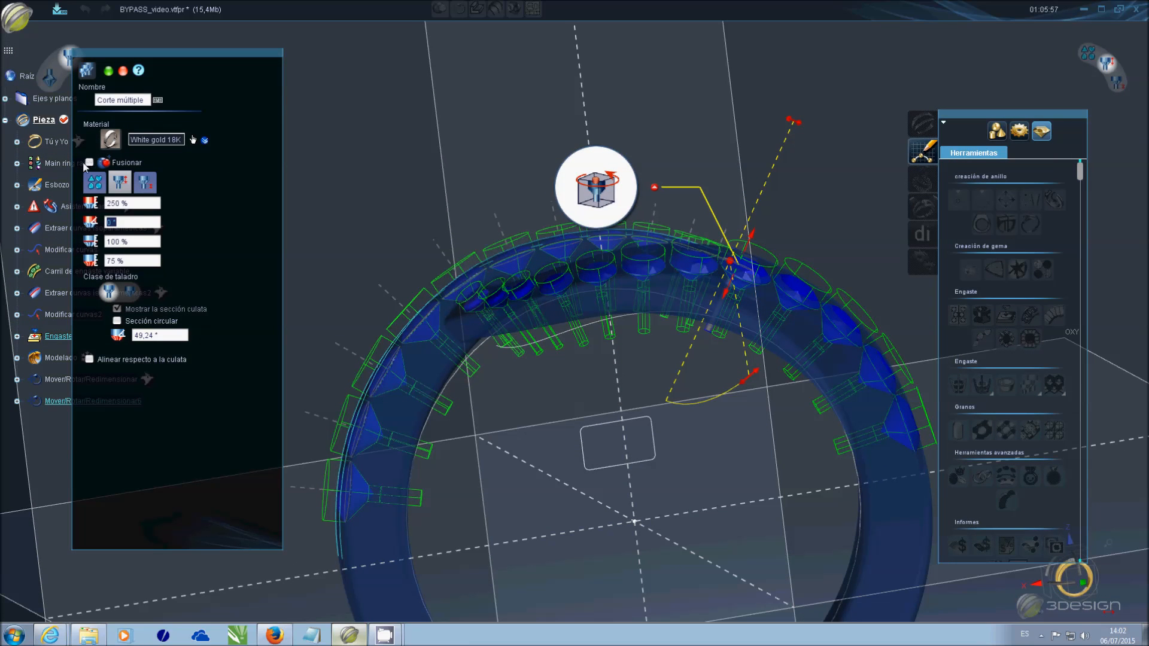
{"action": "key", "text": "Return"}
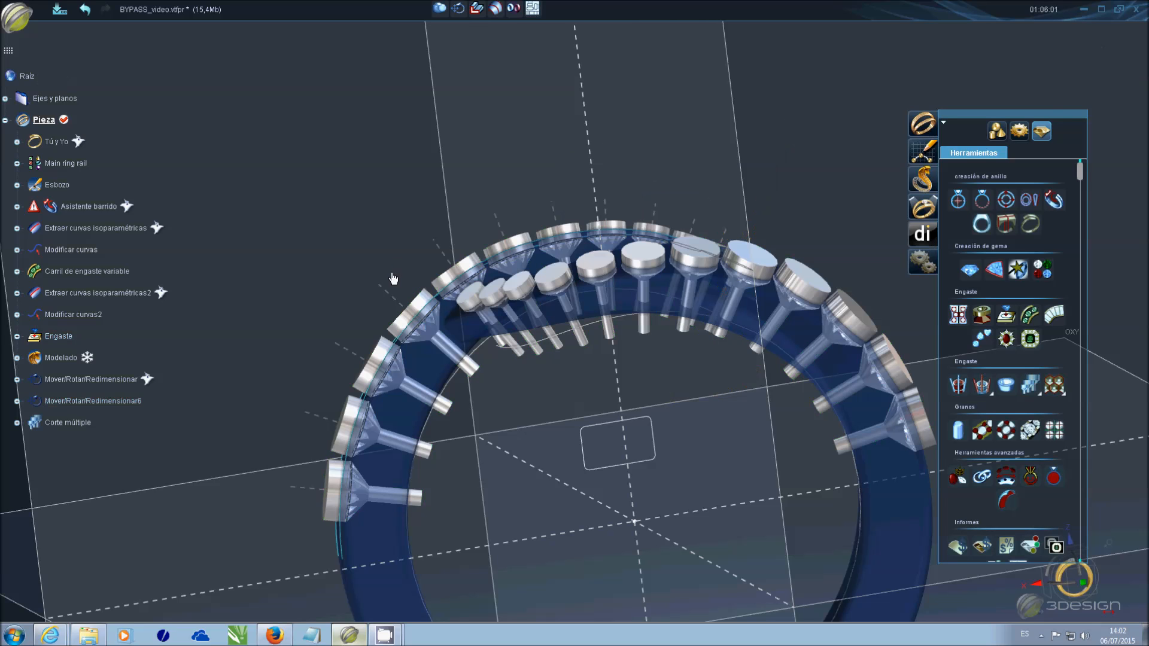
{"action": "right_click_drag", "start_coordinate": [384, 292], "coordinate": [655, 244]}
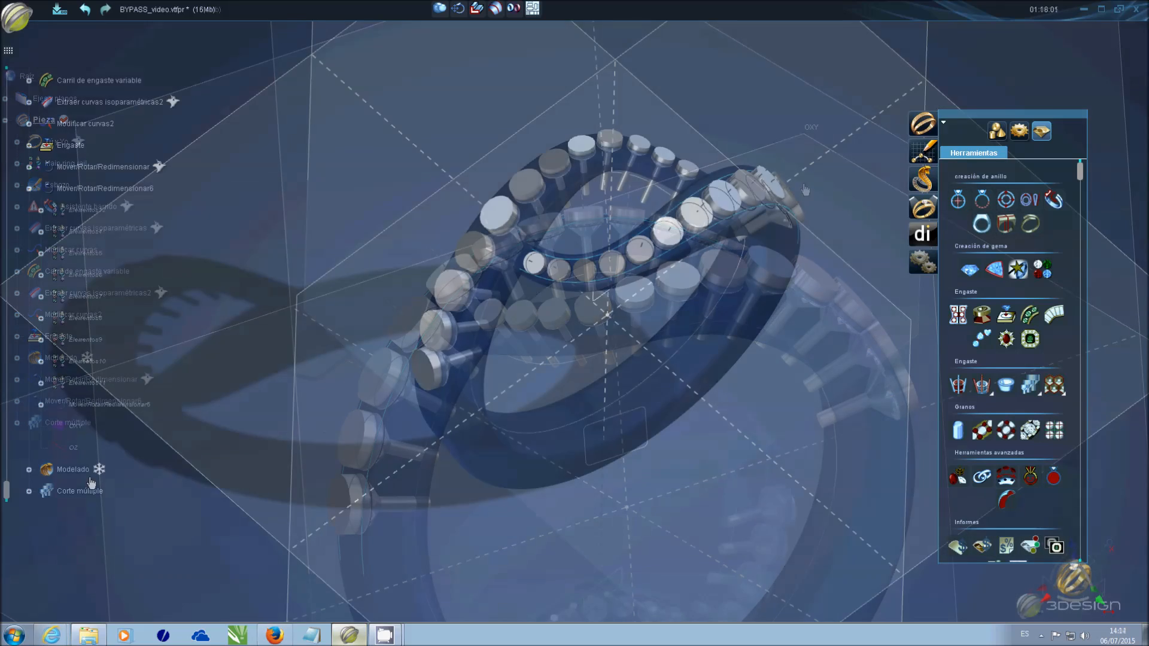
- Subtract the multiple cutter from the Modelado ring body with a Boolean operation
{"action": "left_click", "coordinate": [80, 490]}
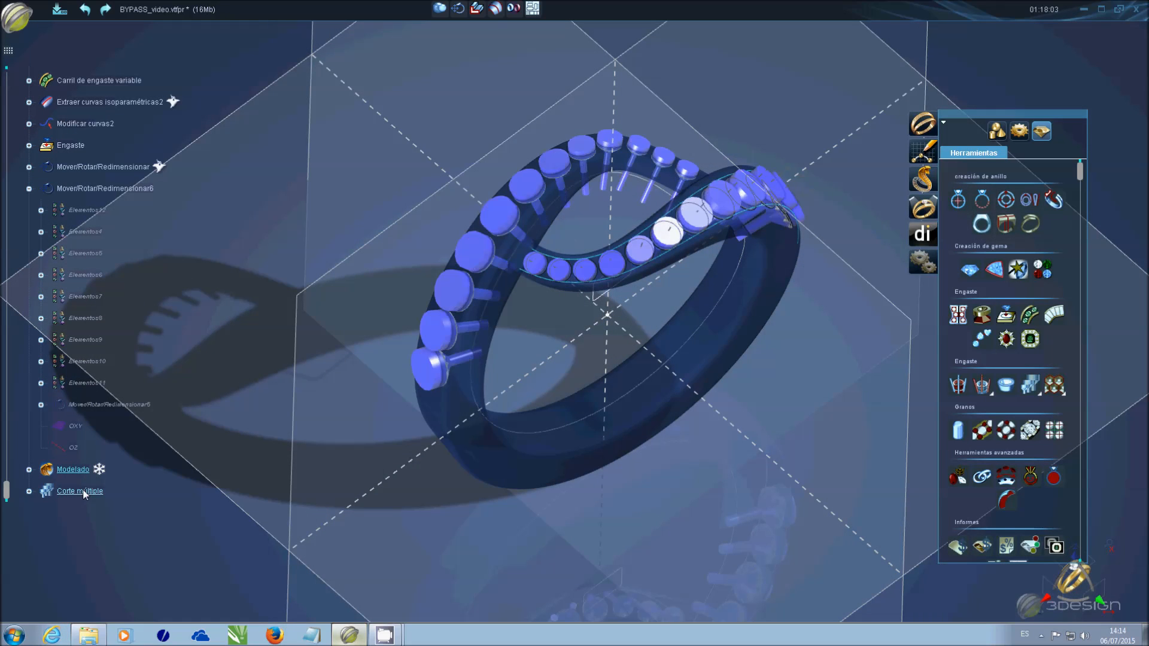
{"action": "left_click", "coordinate": [439, 9]}
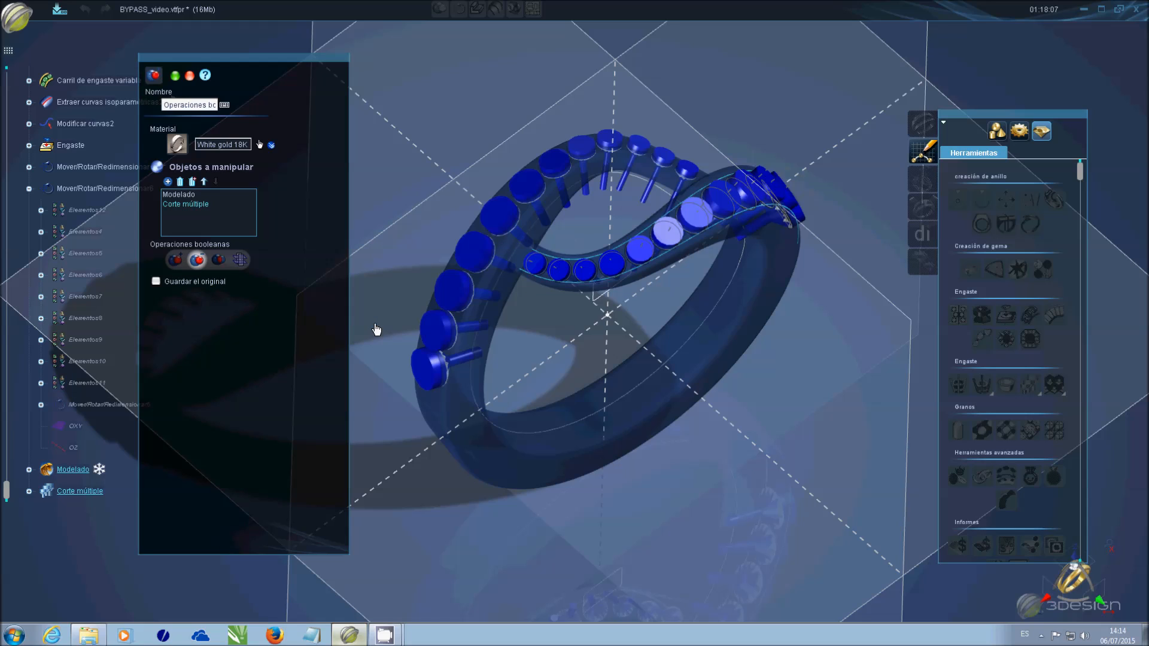
{"action": "key", "text": "Return"}
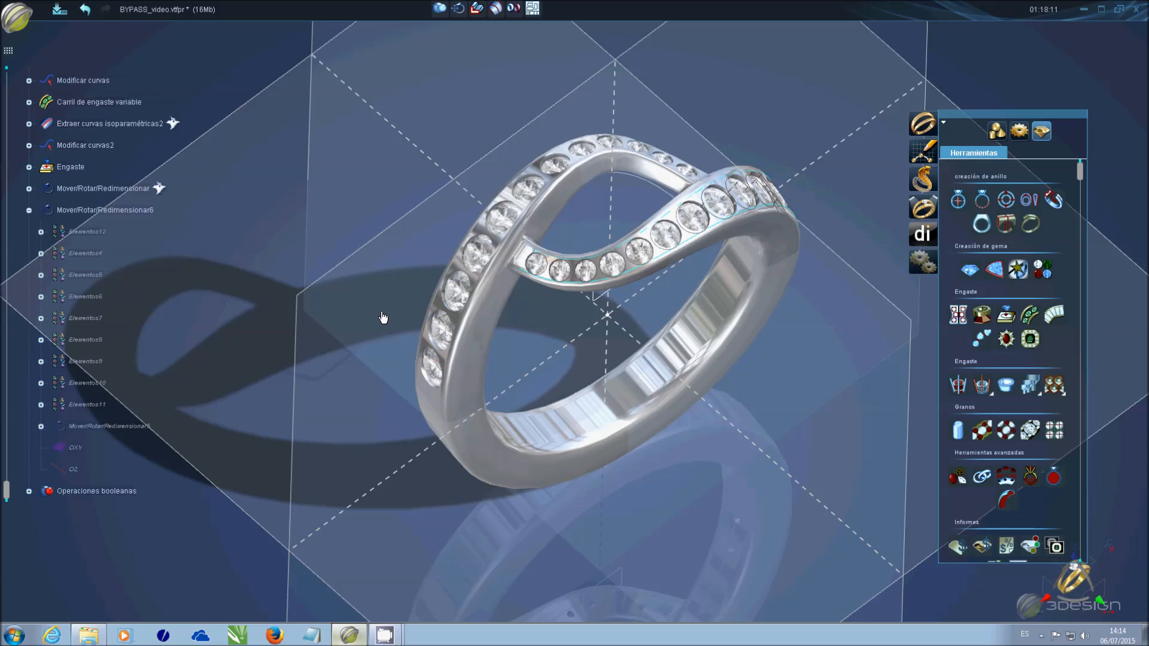
{"action": "middle_click_drag", "start_coordinate": [371, 366], "coordinate": [814, 294]}
{"action": "middle_click_drag", "start_coordinate": [333, 249], "coordinate": [621, 387]}
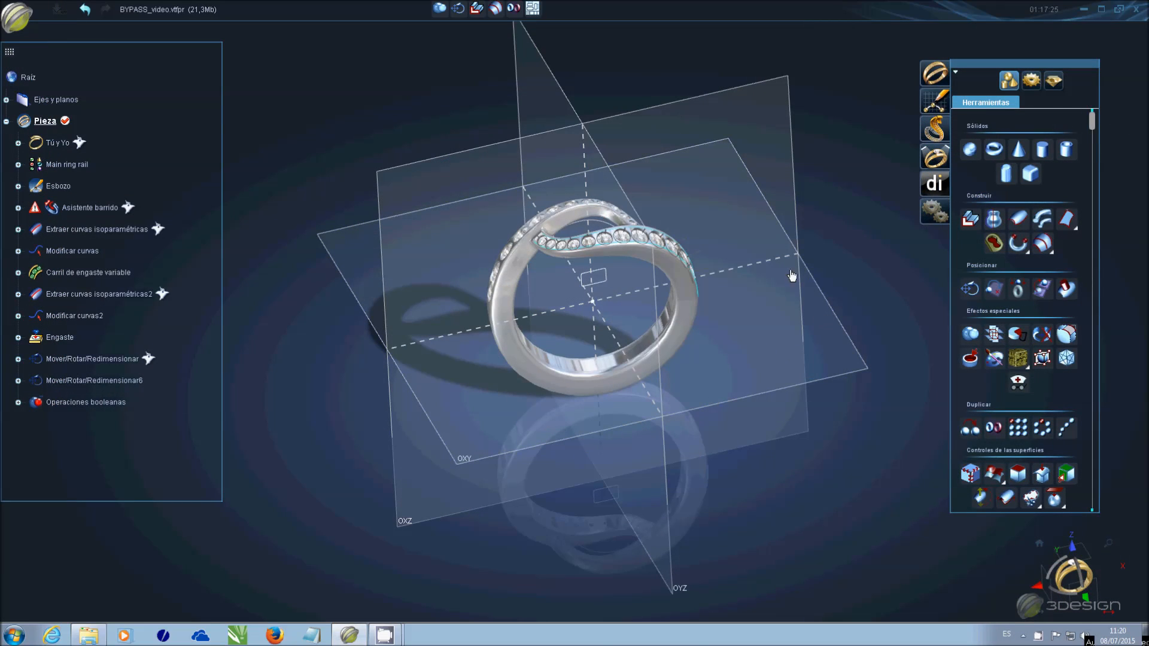
- Hide the two trimmed curves and the variable setting rail on the finished ring
{"action": "right_click_drag", "start_coordinate": [666, 203], "coordinate": [592, 272]}
{"action": "scroll", "coordinate": [593, 271], "scroll_direction": "up", "scroll_amount": 5}
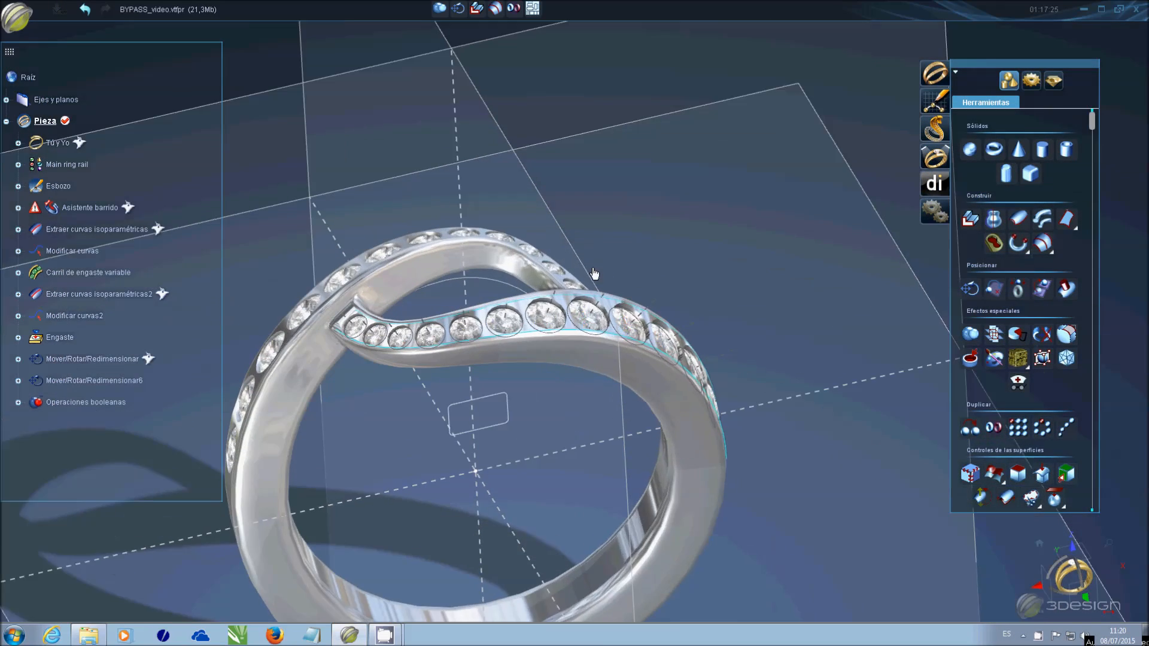
{"action": "right_click_drag", "start_coordinate": [779, 303], "coordinate": [527, 326]}
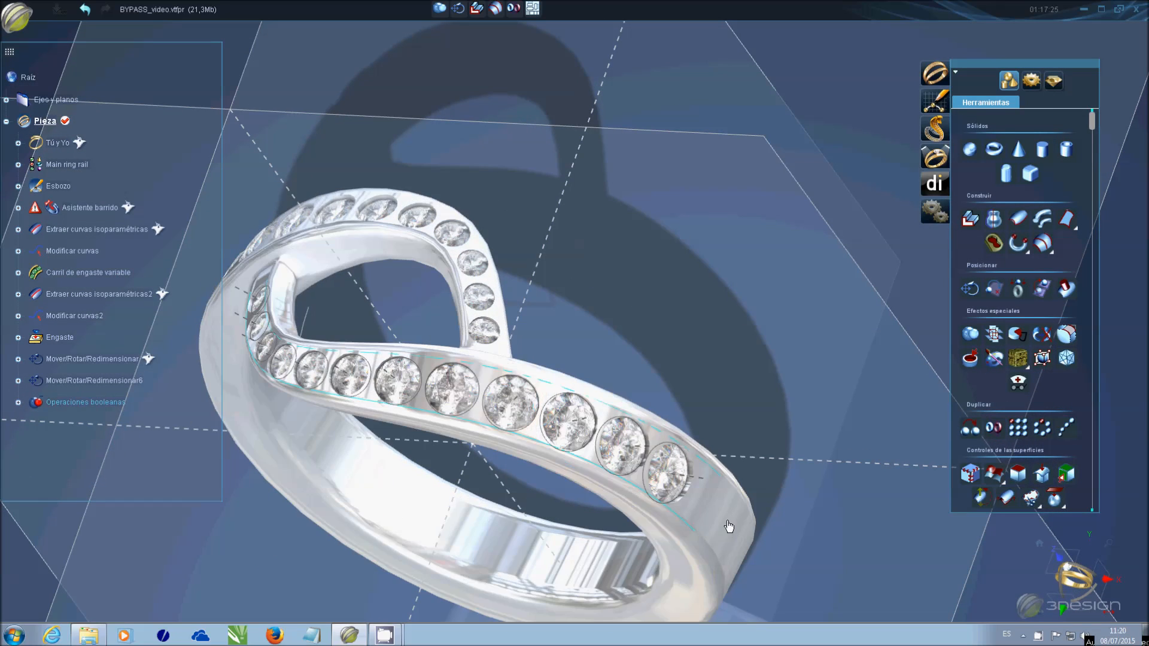
{"action": "left_click", "coordinate": [729, 526]}
{"action": "scroll", "coordinate": [647, 413], "scroll_direction": "up", "scroll_amount": 5}
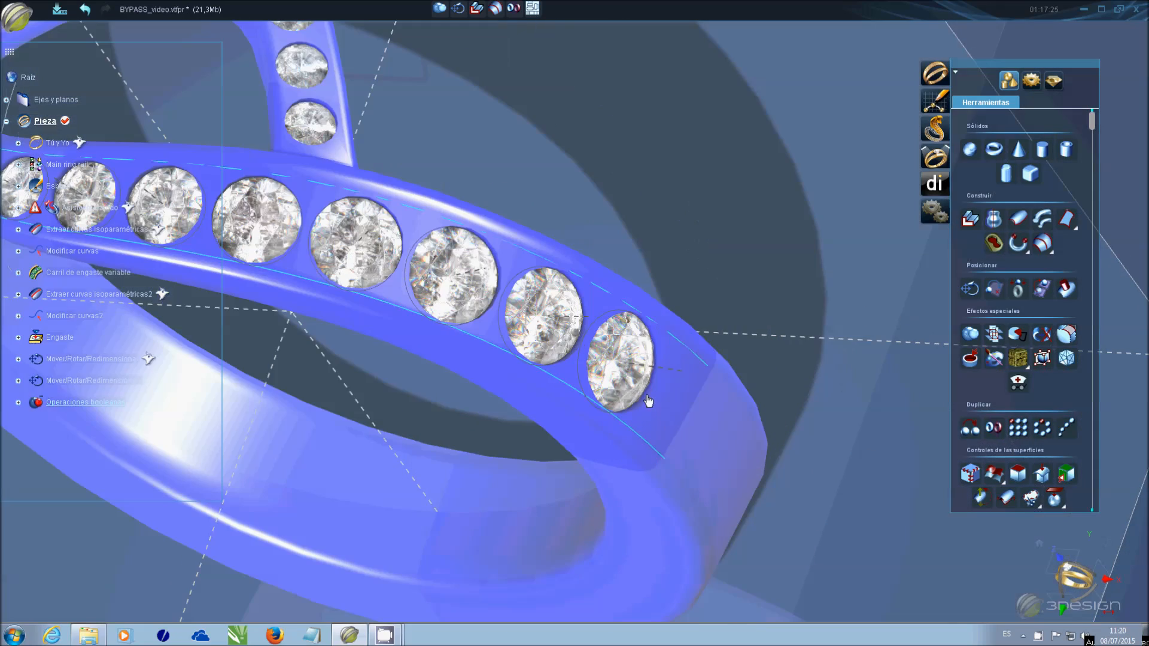
{"action": "left_click", "coordinate": [635, 432]}
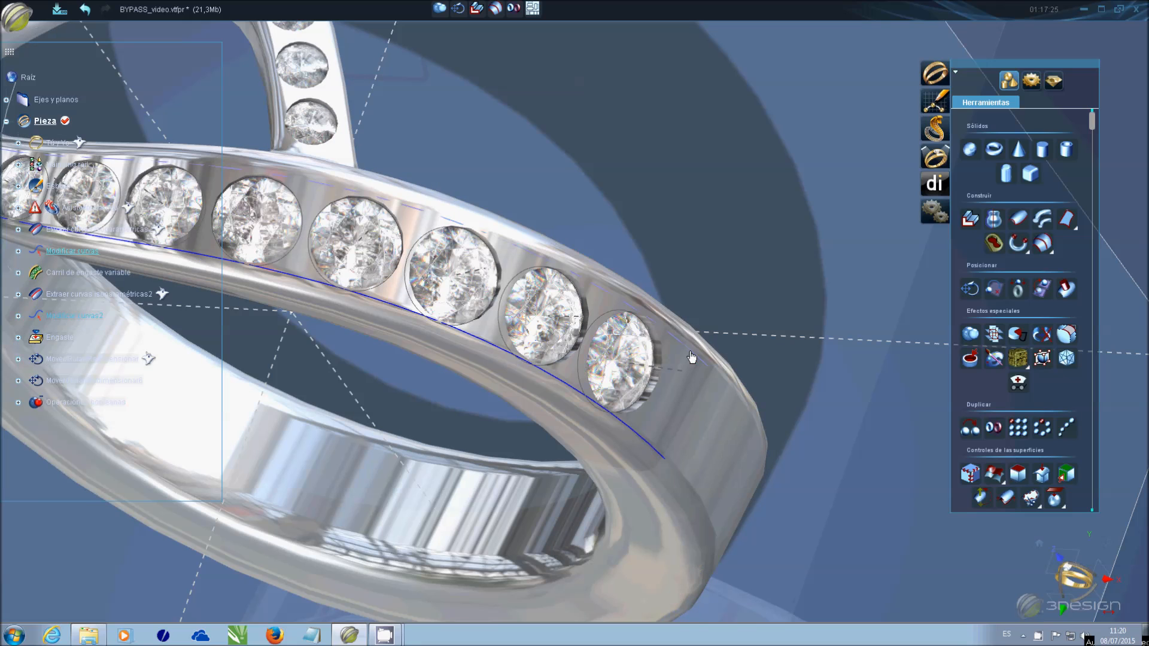
{"action": "right_click", "coordinate": [690, 355]}
{"action": "left_click", "coordinate": [739, 381]}
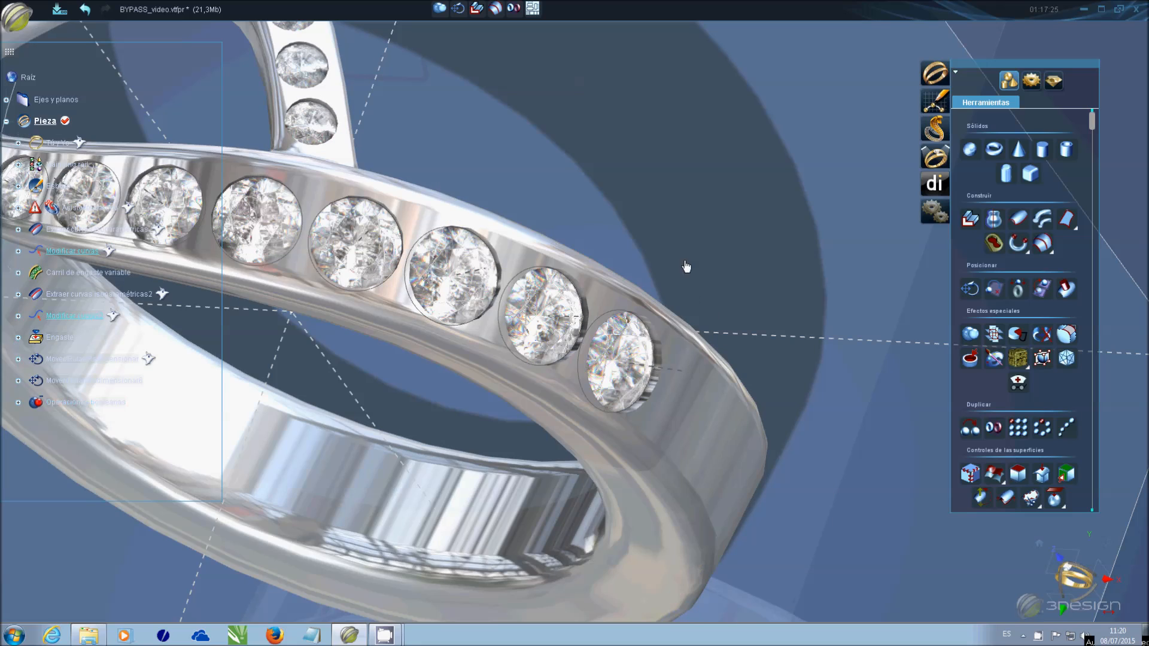
{"action": "right_click", "coordinate": [686, 374]}
{"action": "left_click", "coordinate": [727, 407]}
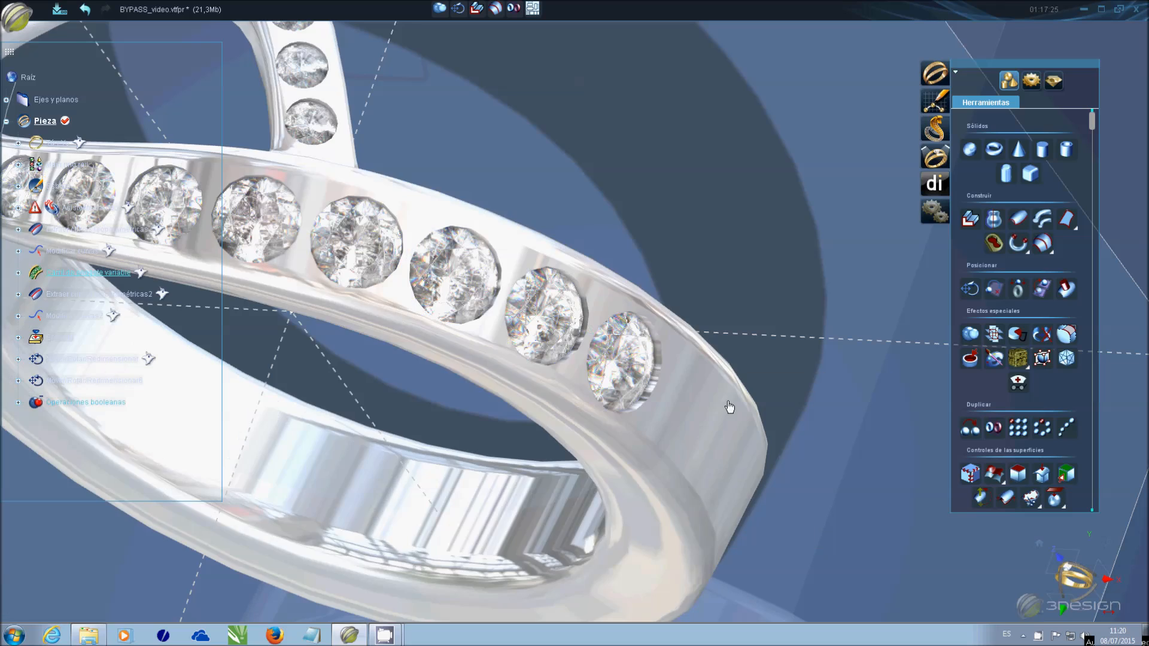
- Save the file and begin a curve on solid on the Boolean-cut ring body, placing points around the end gem where the branch joins the band
{"action": "scroll", "coordinate": [1050, 364], "scroll_direction": "down", "scroll_amount": 3}
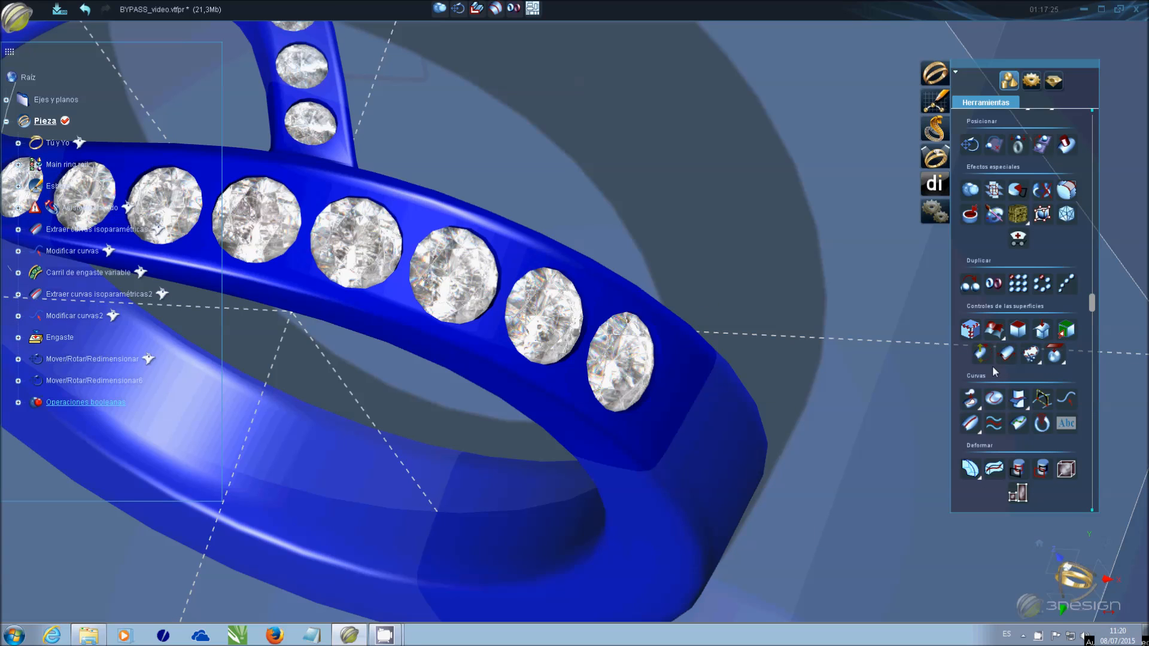
{"action": "key", "text": "ctrl+s"}
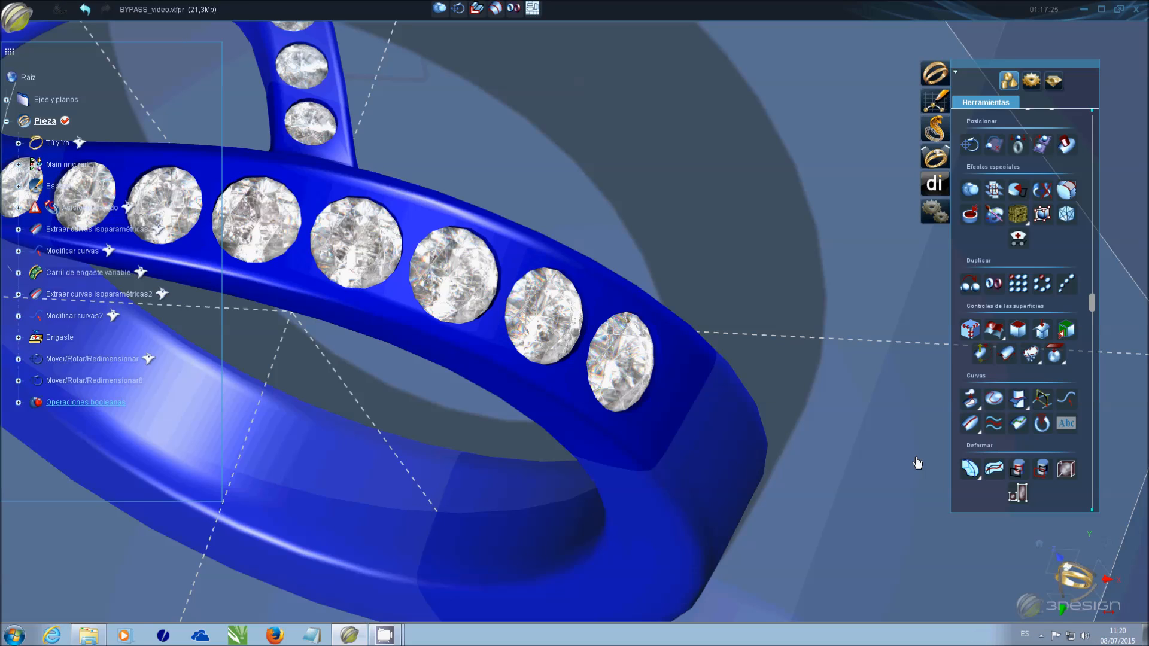
{"action": "left_click", "coordinate": [1027, 426]}
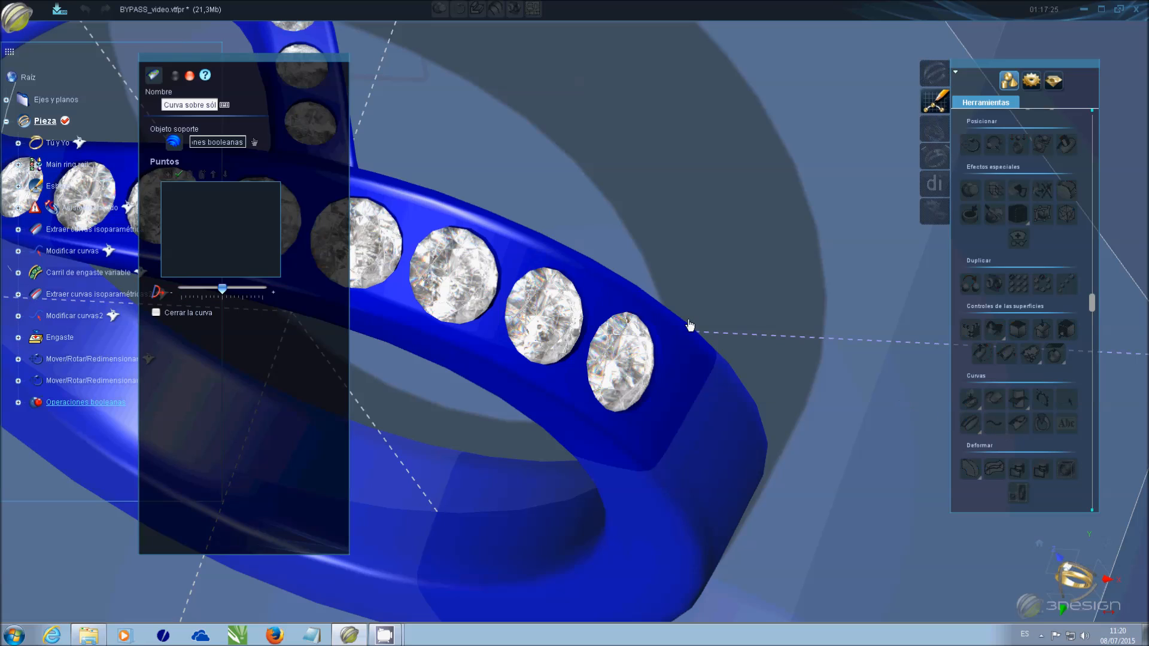
{"action": "middle_click_drag", "start_coordinate": [378, 293], "coordinate": [456, 305]}
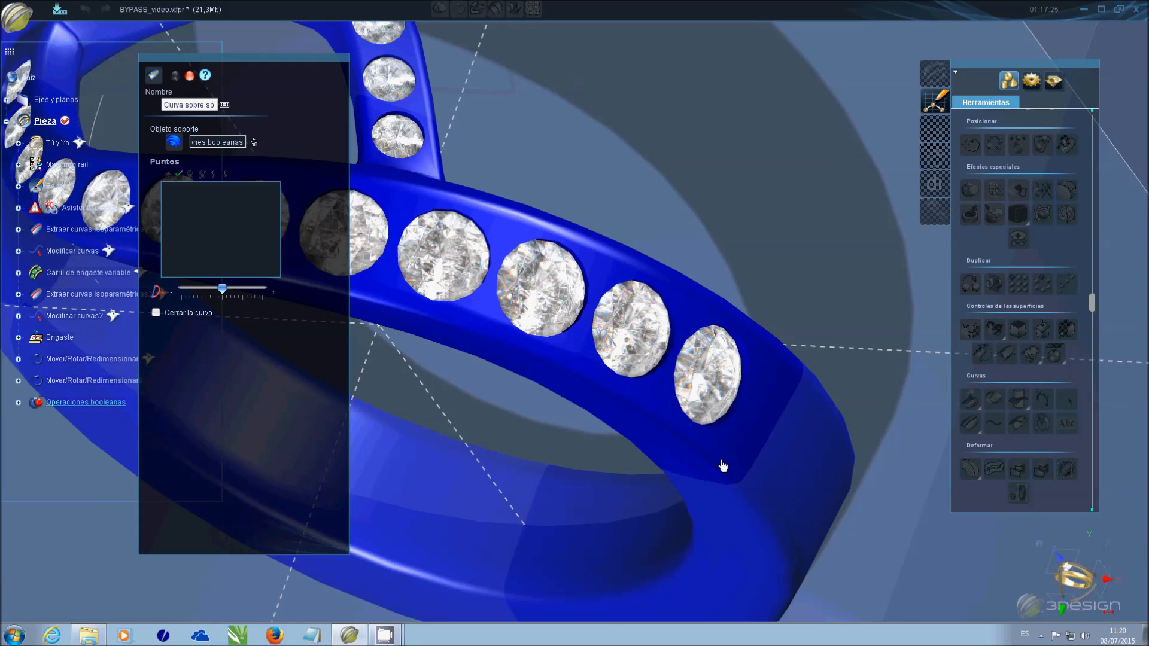
{"action": "scroll", "coordinate": [723, 465], "scroll_direction": "up", "scroll_amount": 3}
{"action": "middle_click_drag", "start_coordinate": [723, 465], "coordinate": [679, 398]}
{"action": "scroll", "coordinate": [679, 399], "scroll_direction": "up", "scroll_amount": 1}
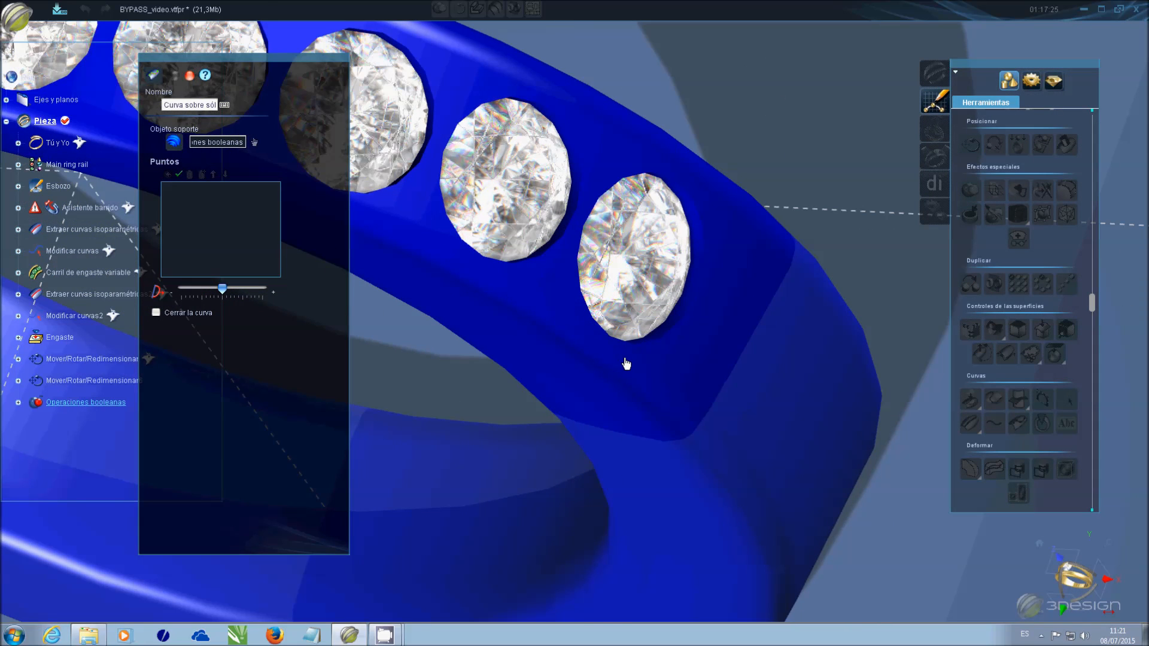
{"action": "left_click", "coordinate": [624, 357]}
{"action": "left_click", "coordinate": [666, 352]}
{"action": "left_click", "coordinate": [684, 333]}
{"action": "left_click", "coordinate": [700, 308]}
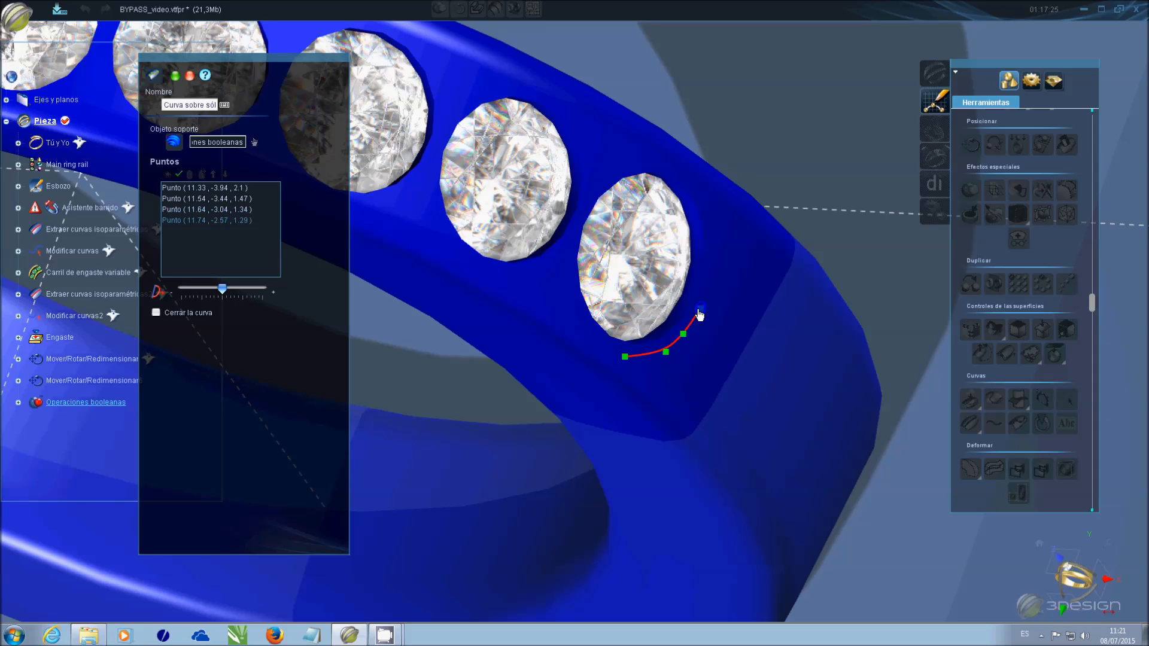
{"action": "left_click", "coordinate": [710, 283]}
{"action": "left_click", "coordinate": [716, 257]}
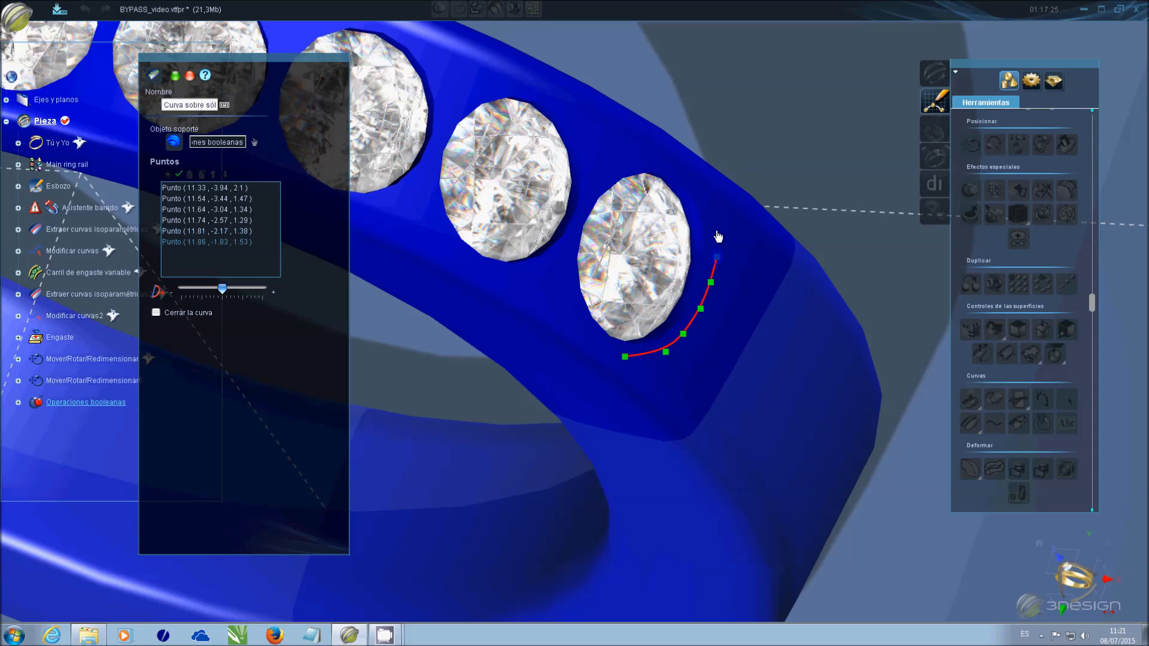
{"action": "left_click", "coordinate": [716, 224]}
{"action": "left_click", "coordinate": [708, 195]}
{"action": "left_click", "coordinate": [691, 176]}
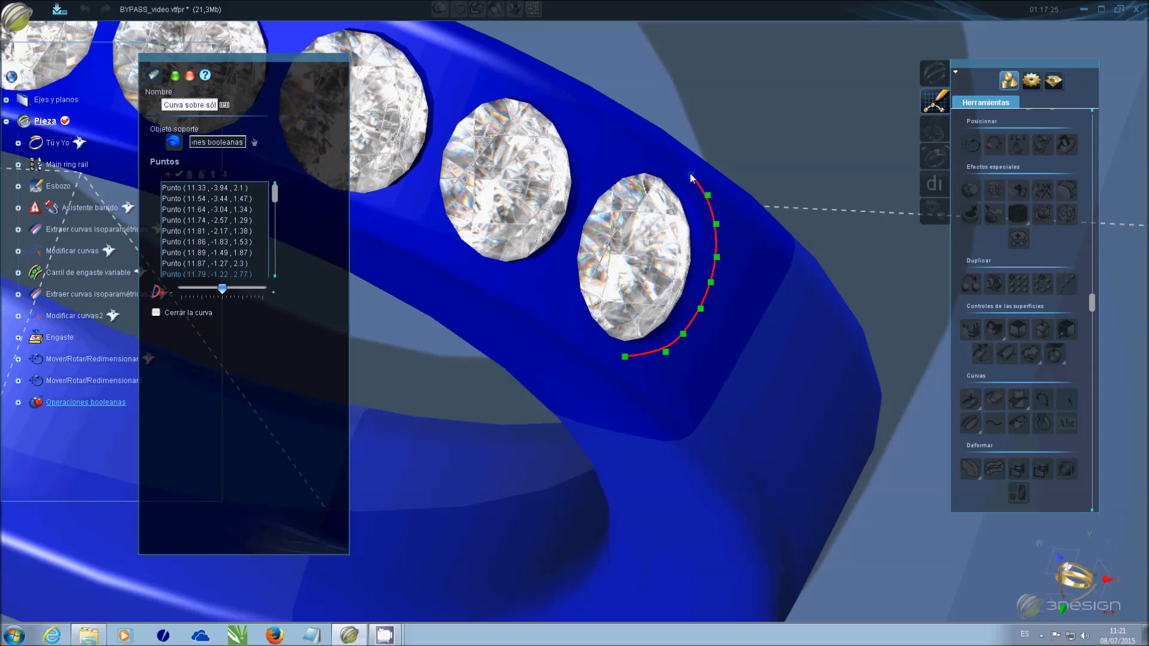
- Extend the curve on solid along the branch's inner edge past the second, third and fourth gems
{"action": "left_click", "coordinate": [642, 140]}
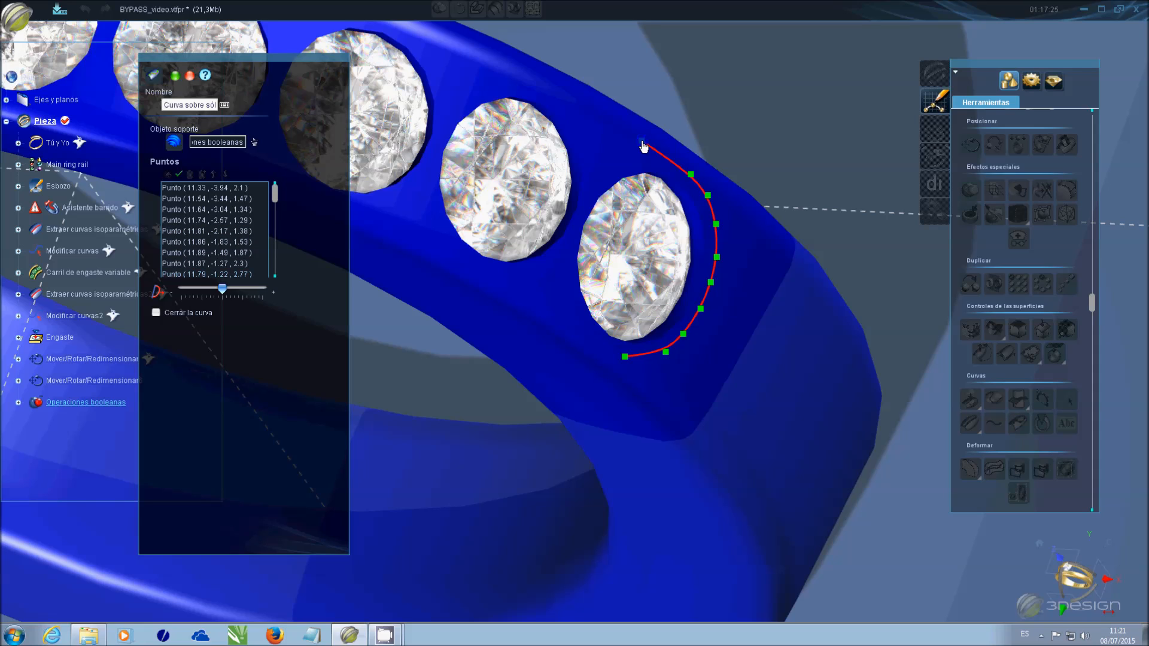
{"action": "left_click", "coordinate": [550, 93]}
{"action": "left_click", "coordinate": [496, 64]}
{"action": "middle_click_drag", "start_coordinate": [437, 45], "coordinate": [459, 205]}
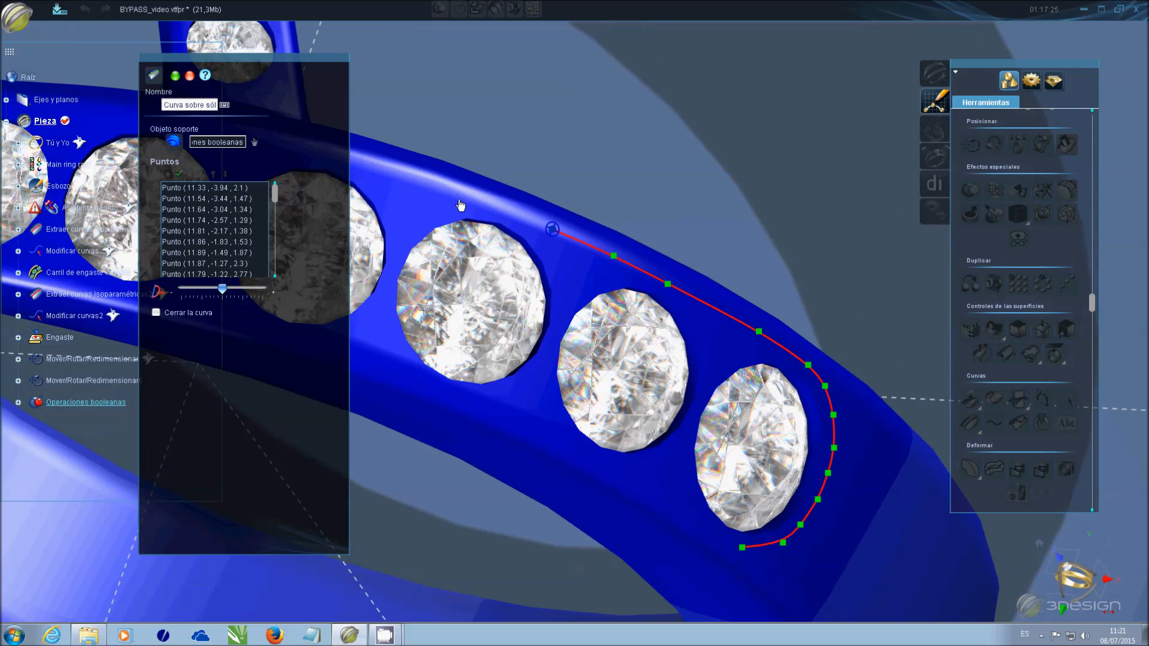
{"action": "left_click", "coordinate": [486, 205]}
{"action": "left_click", "coordinate": [423, 184]}
{"action": "middle_click", "coordinate": [393, 187]}
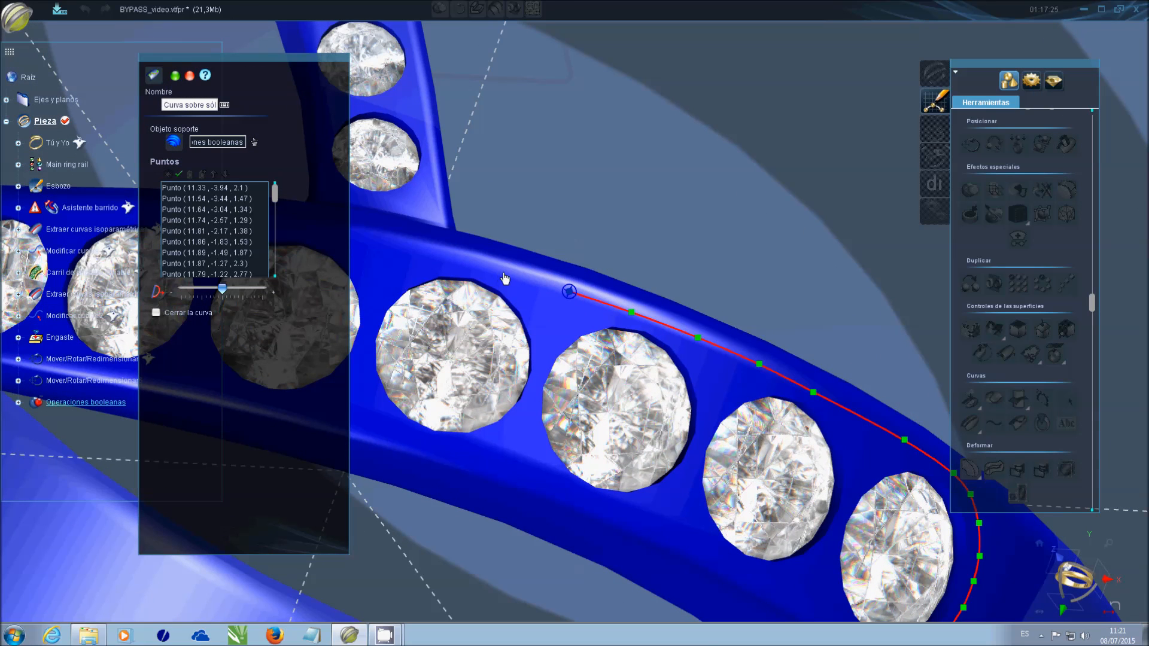
{"action": "left_click", "coordinate": [504, 273]}
{"action": "left_click", "coordinate": [443, 260]}
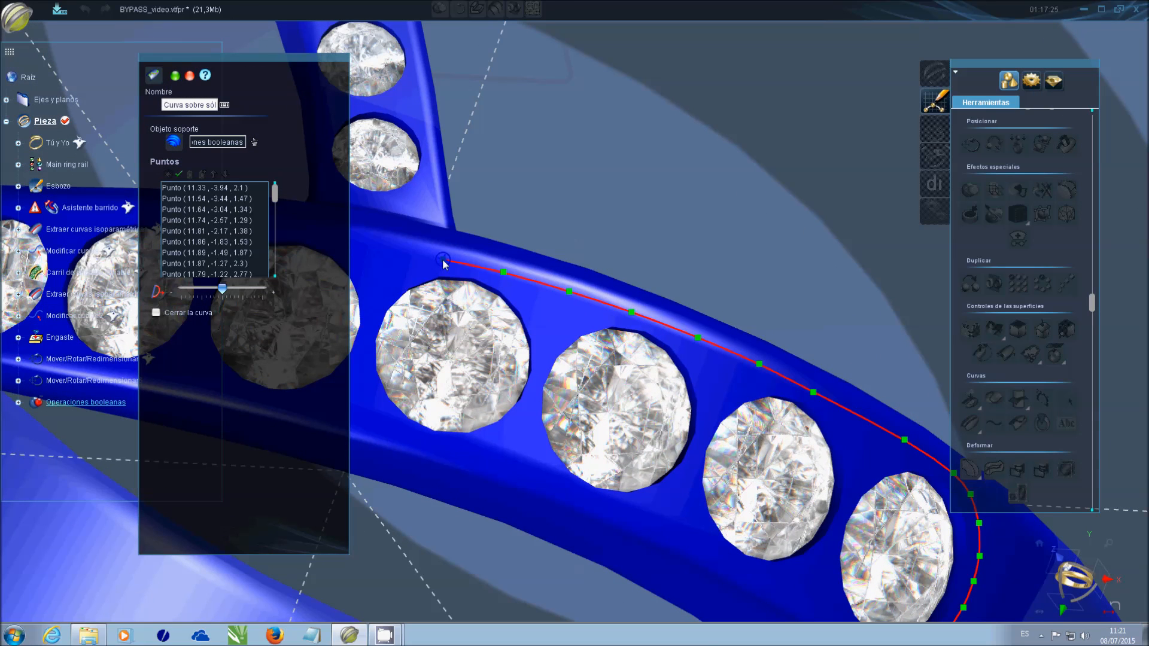
- Continue the curve's points along the branch's inner edge past the fifth and sixth gems
{"action": "middle_click", "coordinate": [397, 255]}
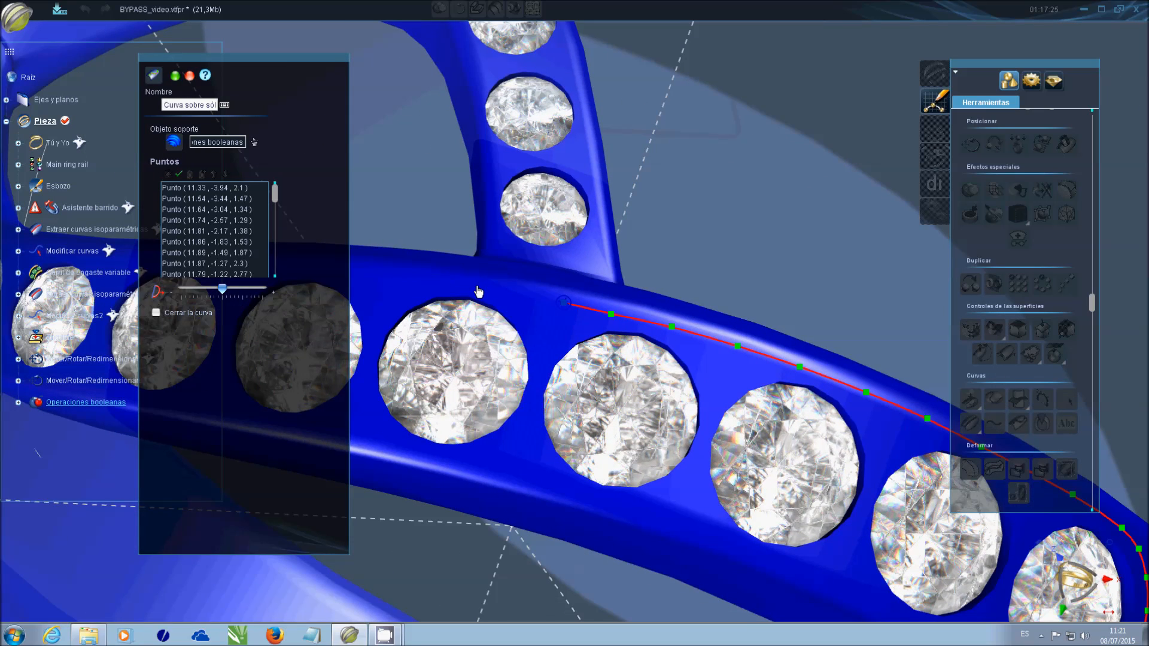
{"action": "left_click", "coordinate": [496, 290]}
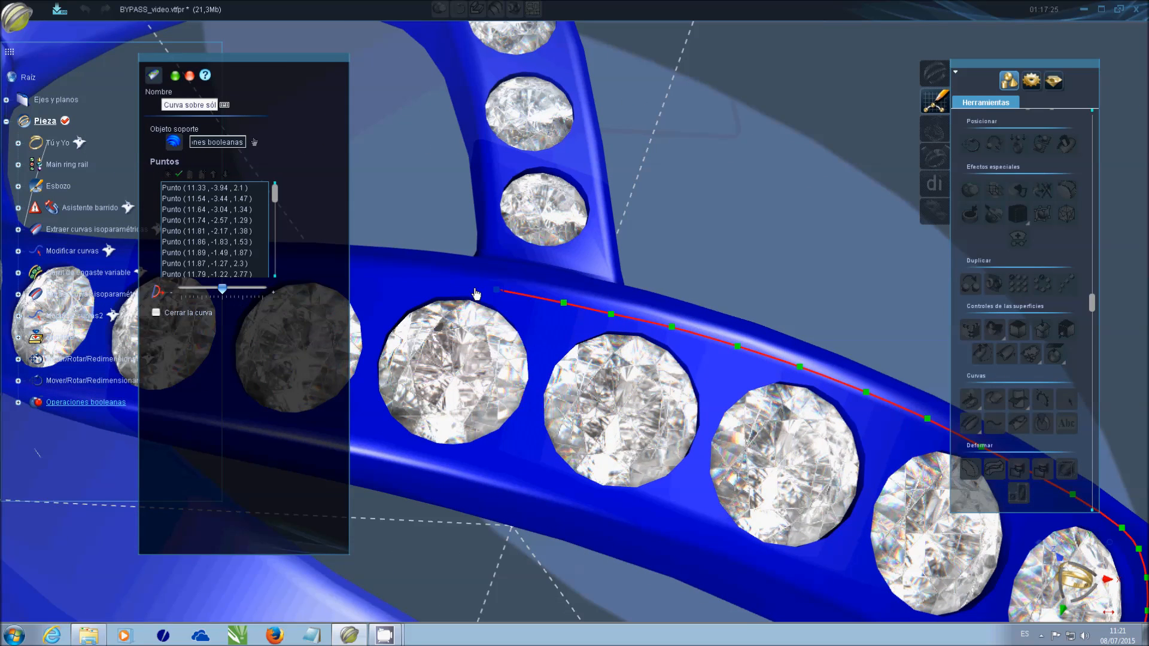
{"action": "left_click", "coordinate": [439, 285]}
{"action": "middle_click", "coordinate": [412, 303]}
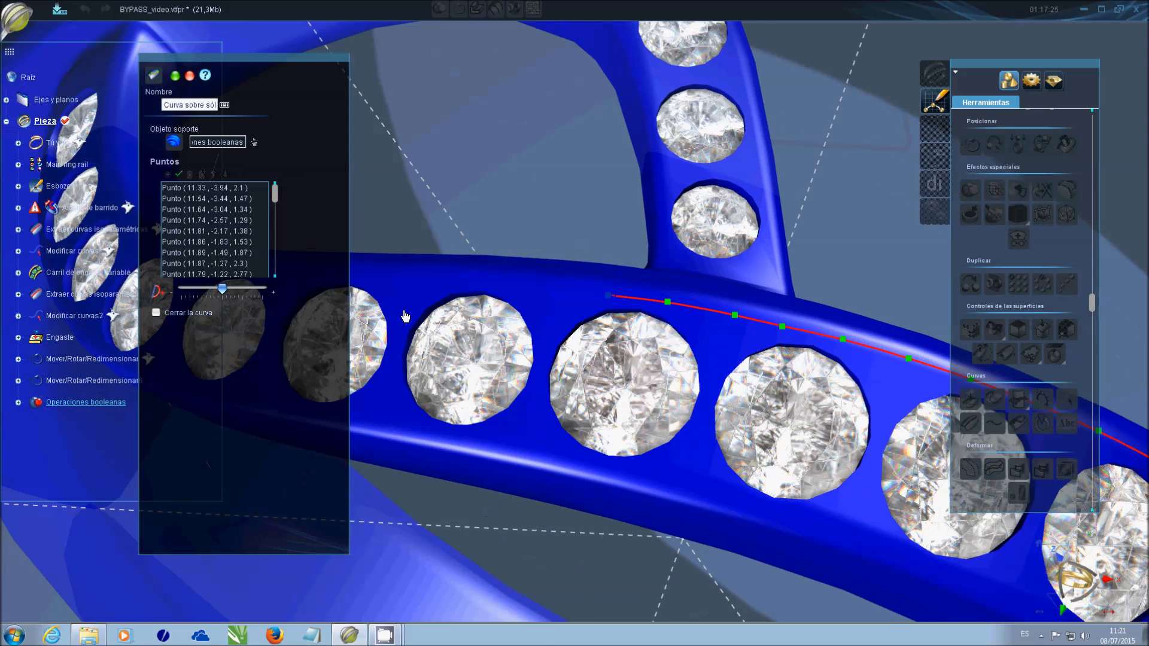
{"action": "left_click", "coordinate": [545, 290]}
{"action": "left_click", "coordinate": [496, 287]}
{"action": "left_click", "coordinate": [446, 284]}
- Add curve points along the inner edge beside the seventh and eighth gems, up to where the branch starts bending
{"action": "middle_click_drag", "start_coordinate": [402, 279], "coordinate": [482, 303]}
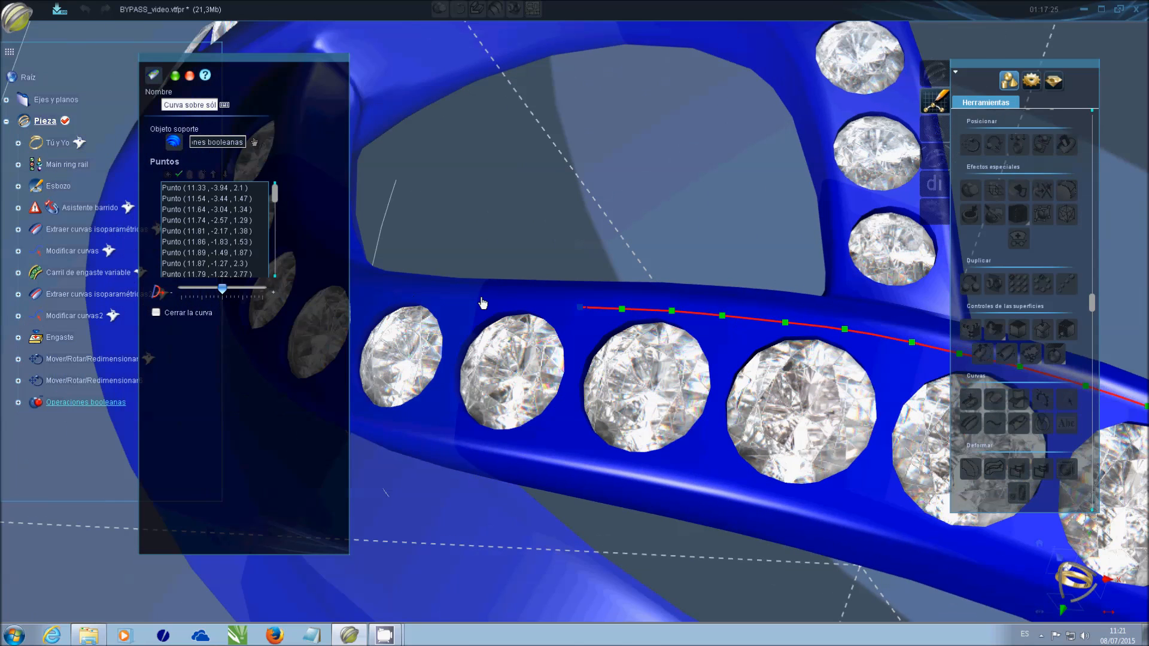
{"action": "left_click", "coordinate": [532, 305]}
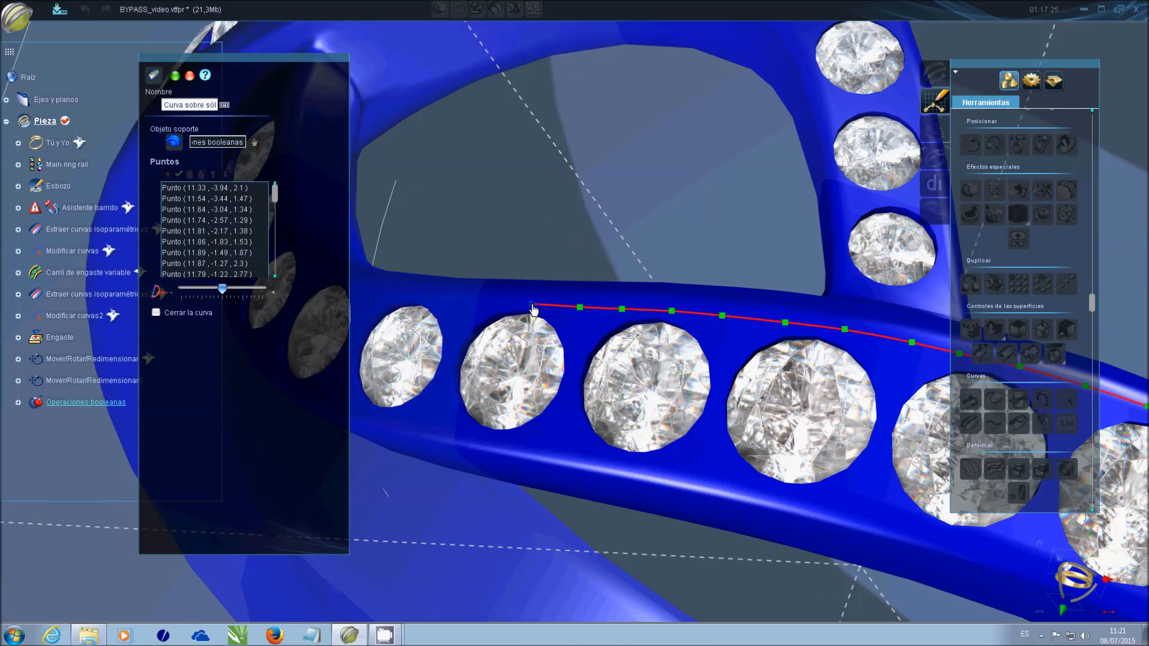
{"action": "left_click", "coordinate": [483, 303]}
{"action": "left_click", "coordinate": [443, 299]}
{"action": "left_click", "coordinate": [399, 296]}
- Carry the curve around the inside of the branch's bend, beside its last gems, up to the far end gem
{"action": "middle_click", "coordinate": [378, 294]}
{"action": "left_click", "coordinate": [530, 313]}
{"action": "left_click", "coordinate": [507, 304]}
{"action": "left_click", "coordinate": [479, 288]}
{"action": "left_click", "coordinate": [465, 268]}
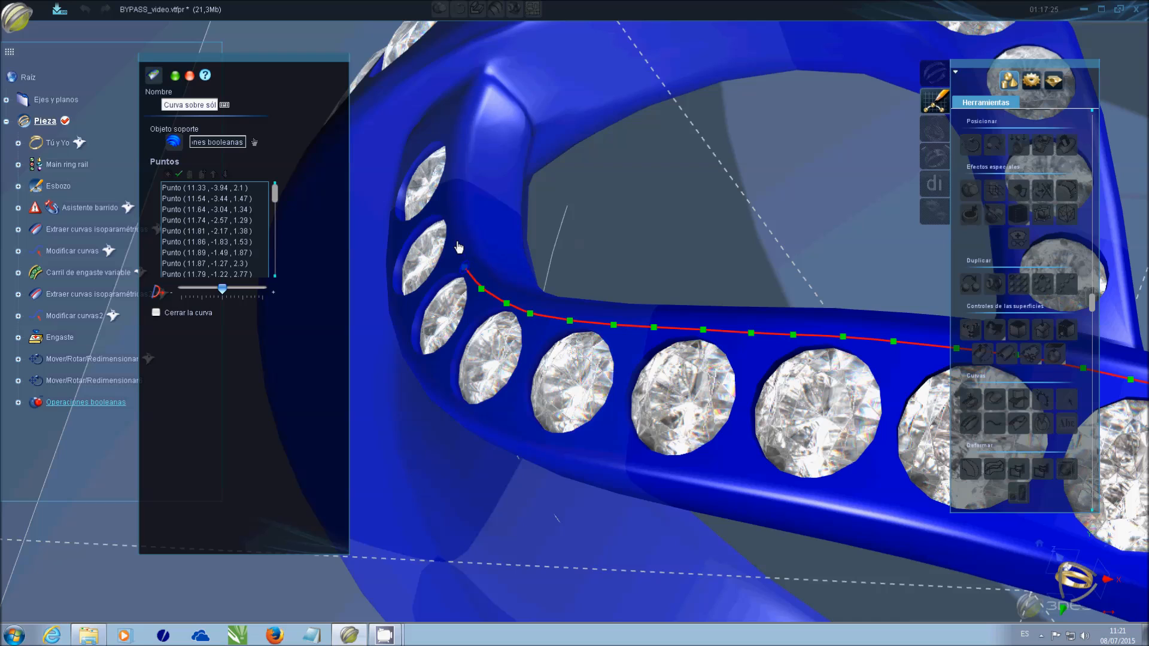
{"action": "left_click", "coordinate": [454, 241]}
{"action": "left_click", "coordinate": [451, 221]}
{"action": "left_click", "coordinate": [447, 191]}
{"action": "left_click", "coordinate": [450, 166]}
- Wrap the curve around the far end gem of the row, crossing to the branch's outer edge
{"action": "middle_click_drag", "start_coordinate": [461, 182], "coordinate": [741, 358]}
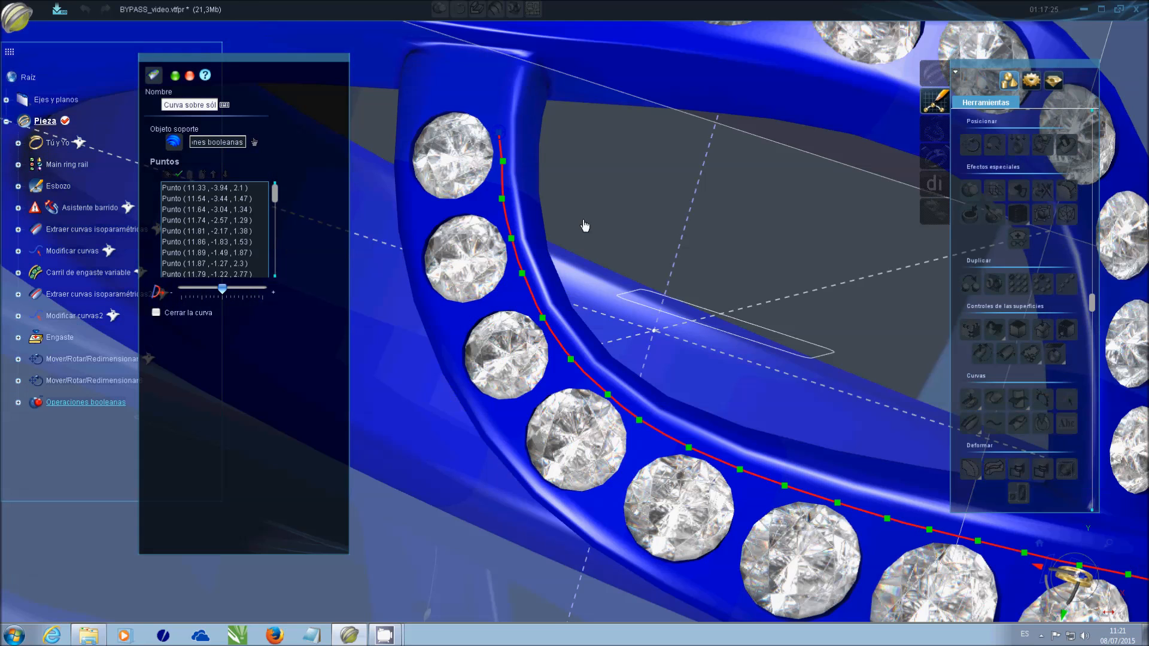
{"action": "left_click", "coordinate": [487, 115]}
{"action": "left_click", "coordinate": [465, 106]}
{"action": "left_click", "coordinate": [445, 106]}
{"action": "left_click", "coordinate": [431, 110]}
{"action": "left_click", "coordinate": [413, 118]}
{"action": "left_click", "coordinate": [406, 139]}
{"action": "left_click", "coordinate": [403, 162]}
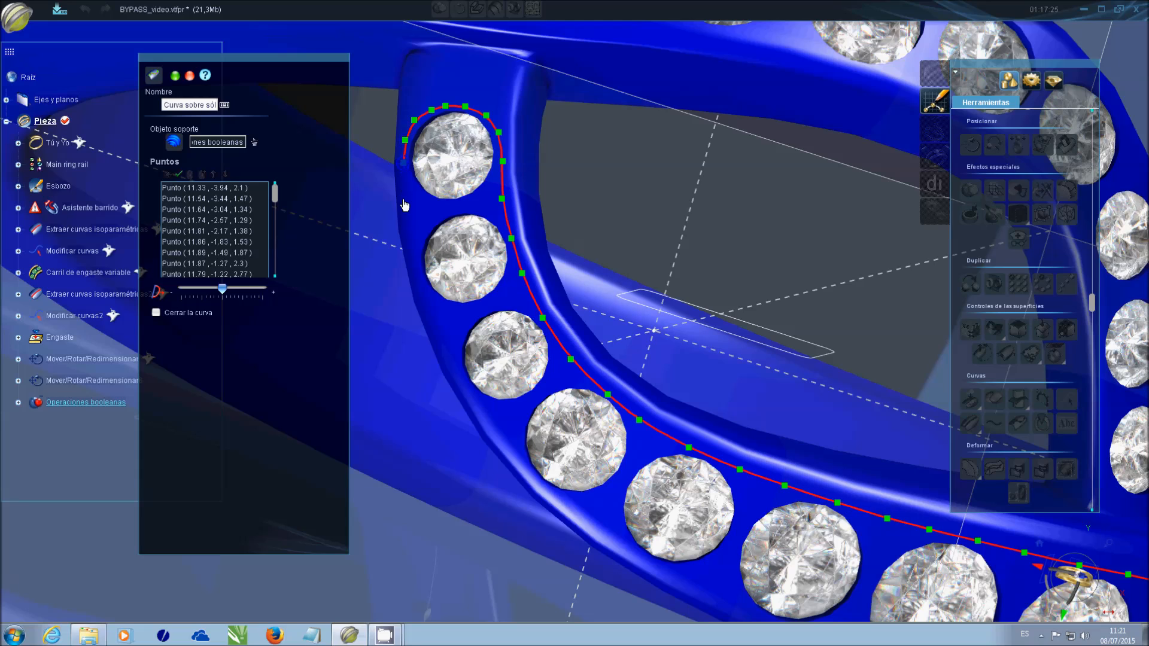
- Run the curve back along the outer edge of the branch's bend, beside the smaller gems
{"action": "left_click", "coordinate": [407, 207]}
{"action": "left_click", "coordinate": [411, 252]}
{"action": "left_click", "coordinate": [422, 291]}
{"action": "left_click", "coordinate": [438, 332]}
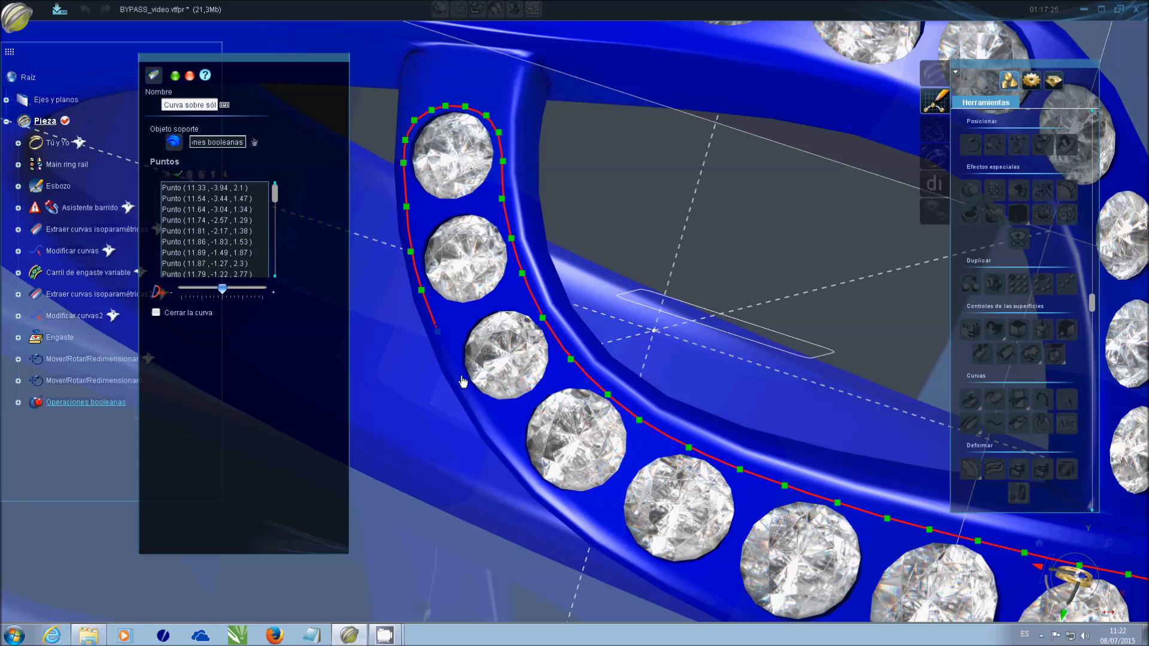
{"action": "left_click", "coordinate": [457, 376]}
{"action": "left_click", "coordinate": [489, 420]}
{"action": "left_click", "coordinate": [517, 461]}
- Continue the curve along the branch's outer edge from the end of the bend to the middle gems of the row
{"action": "left_click", "coordinate": [549, 494]}
{"action": "left_click", "coordinate": [596, 532]}
{"action": "left_click", "coordinate": [638, 557]}
{"action": "left_click", "coordinate": [687, 587]}
{"action": "middle_click", "coordinate": [706, 550]}
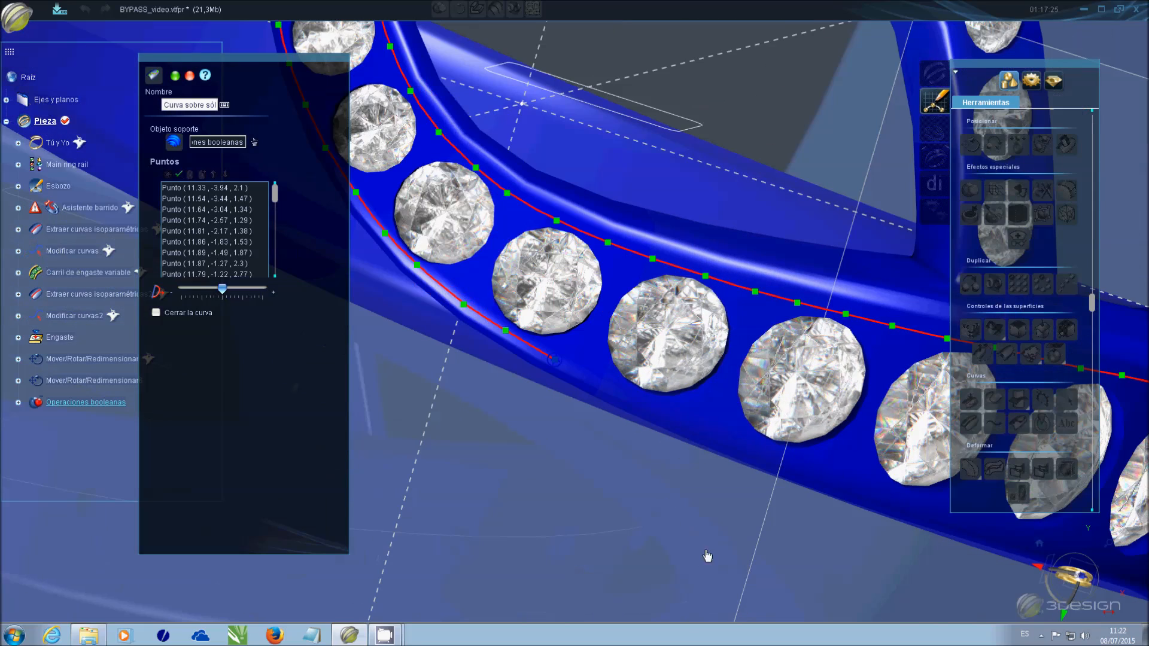
{"action": "left_click", "coordinate": [608, 386]}
{"action": "left_click", "coordinate": [662, 407]}
{"action": "left_click", "coordinate": [710, 426]}
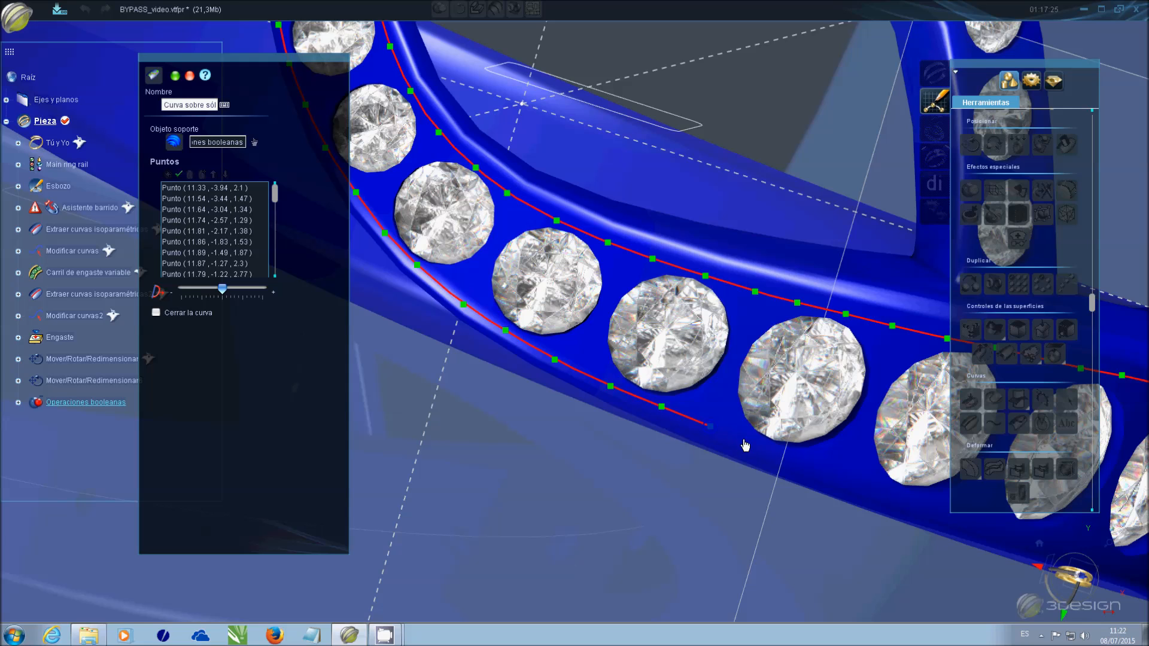
{"action": "left_click", "coordinate": [757, 446]}
{"action": "left_click", "coordinate": [803, 463]}
- Place further curve points along the outer edge beside the larger gems, heading back toward the starting end
{"action": "middle_click_drag", "start_coordinate": [939, 509], "coordinate": [792, 422]}
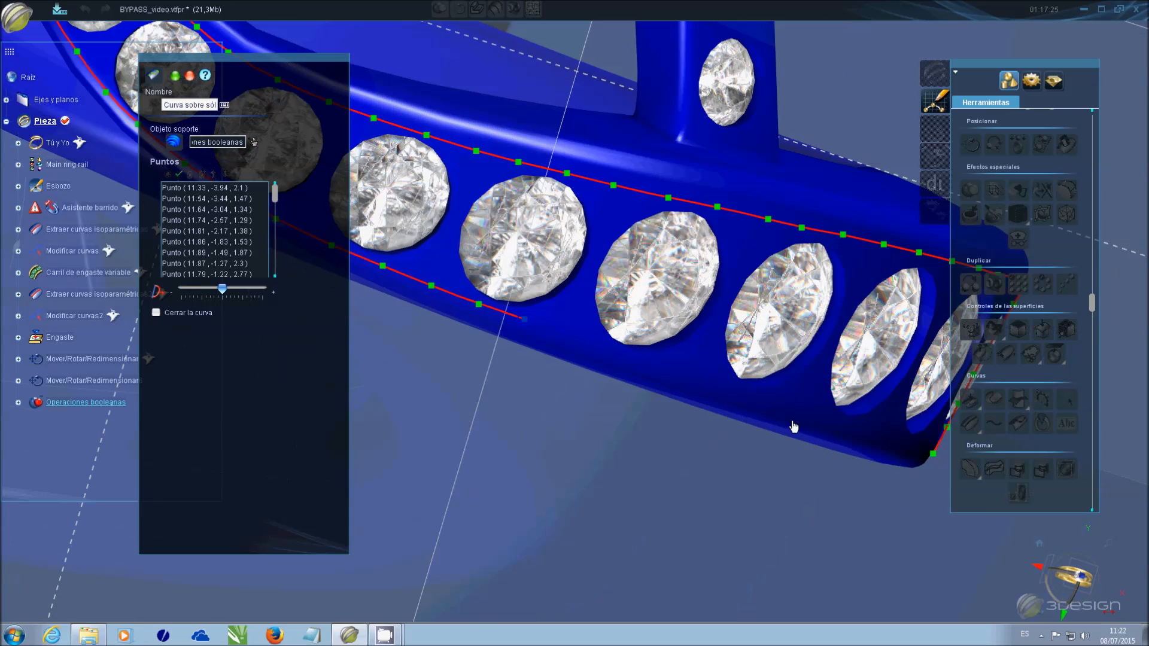
{"action": "left_click", "coordinate": [580, 342]}
{"action": "left_click", "coordinate": [638, 362]}
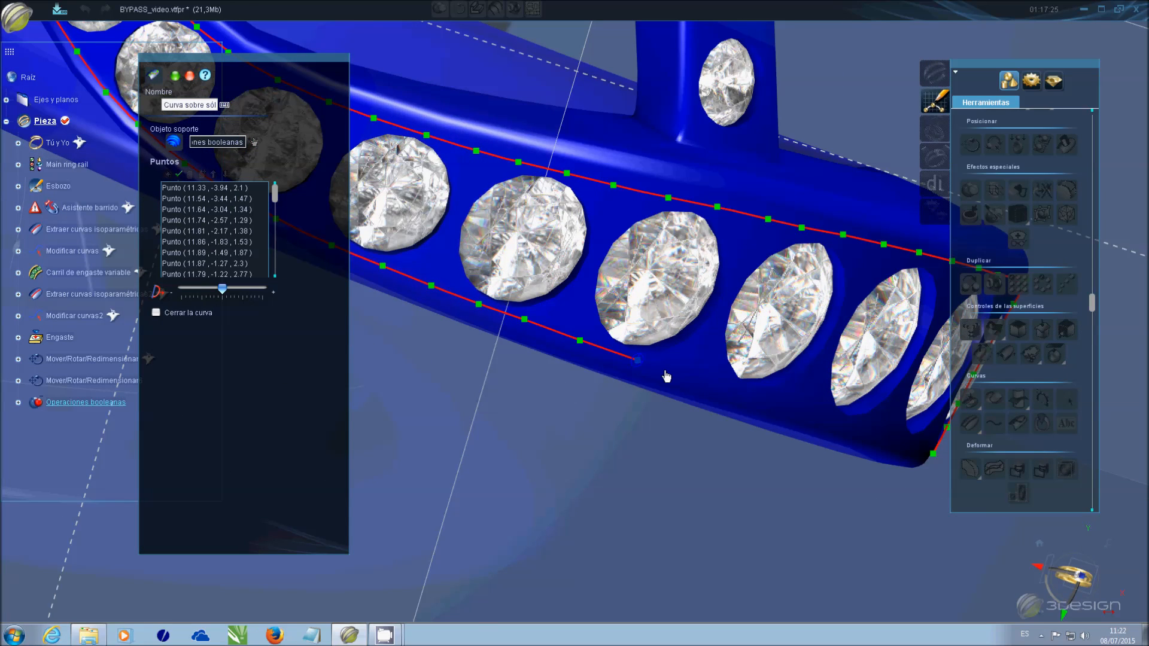
{"action": "left_click", "coordinate": [696, 382]}
{"action": "left_click", "coordinate": [750, 397]}
{"action": "left_click", "coordinate": [813, 418]}
- Add the last curve points beside the starting end gem, close the curve and validate it
{"action": "middle_click_drag", "start_coordinate": [907, 473], "coordinate": [739, 394]}
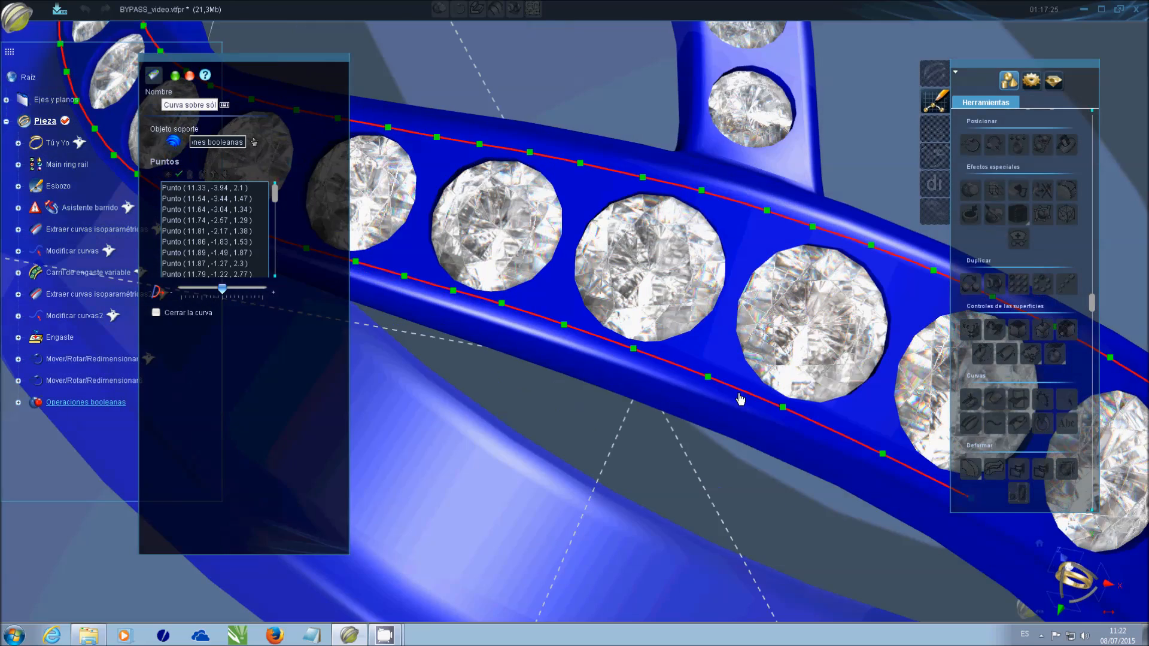
{"action": "middle_click_drag", "start_coordinate": [1023, 600], "coordinate": [956, 562]}
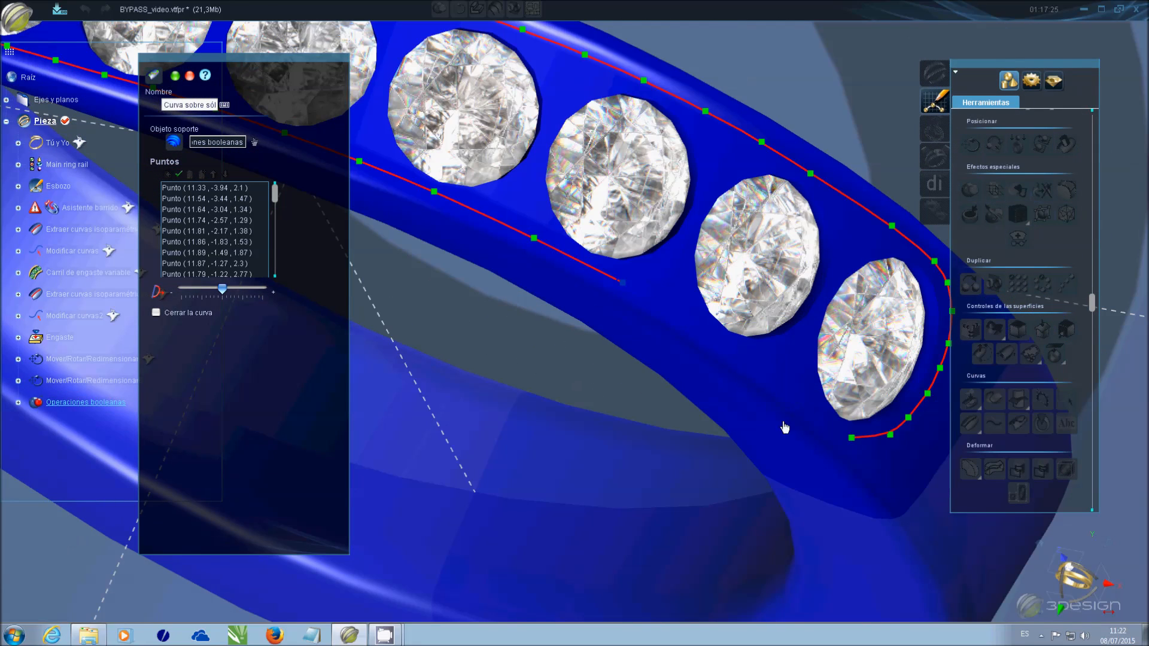
{"action": "left_click", "coordinate": [687, 326]}
{"action": "left_click", "coordinate": [730, 349]}
{"action": "left_click", "coordinate": [768, 380]}
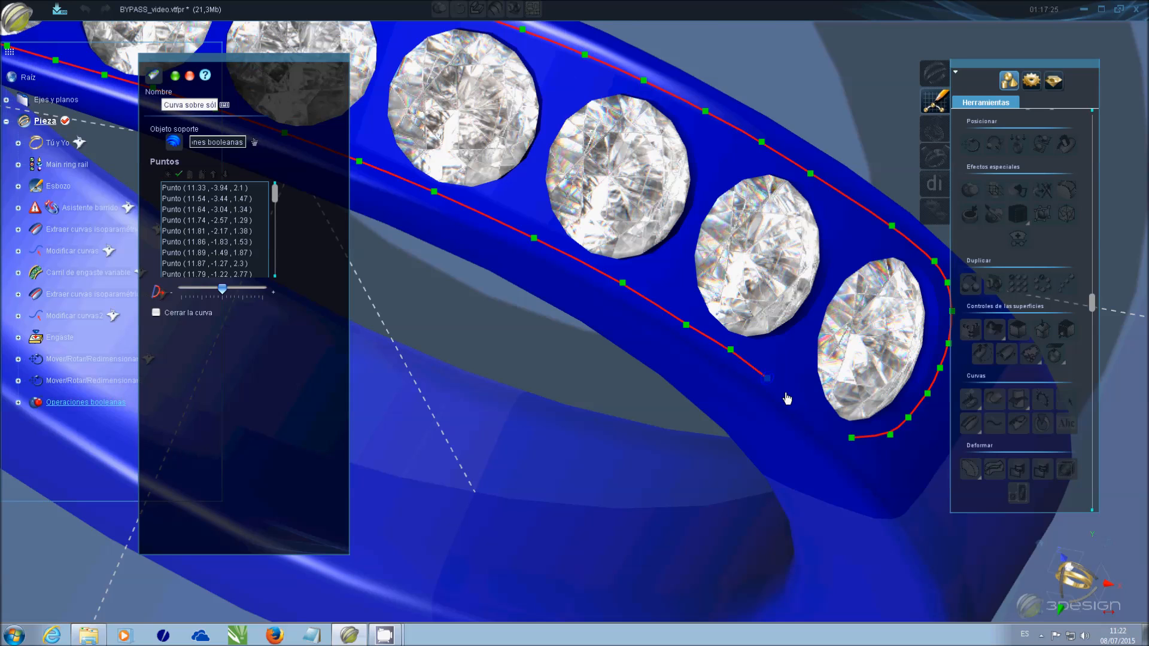
{"action": "left_click", "coordinate": [807, 410]}
{"action": "left_click", "coordinate": [156, 313]}
{"action": "left_click", "coordinate": [175, 76]}
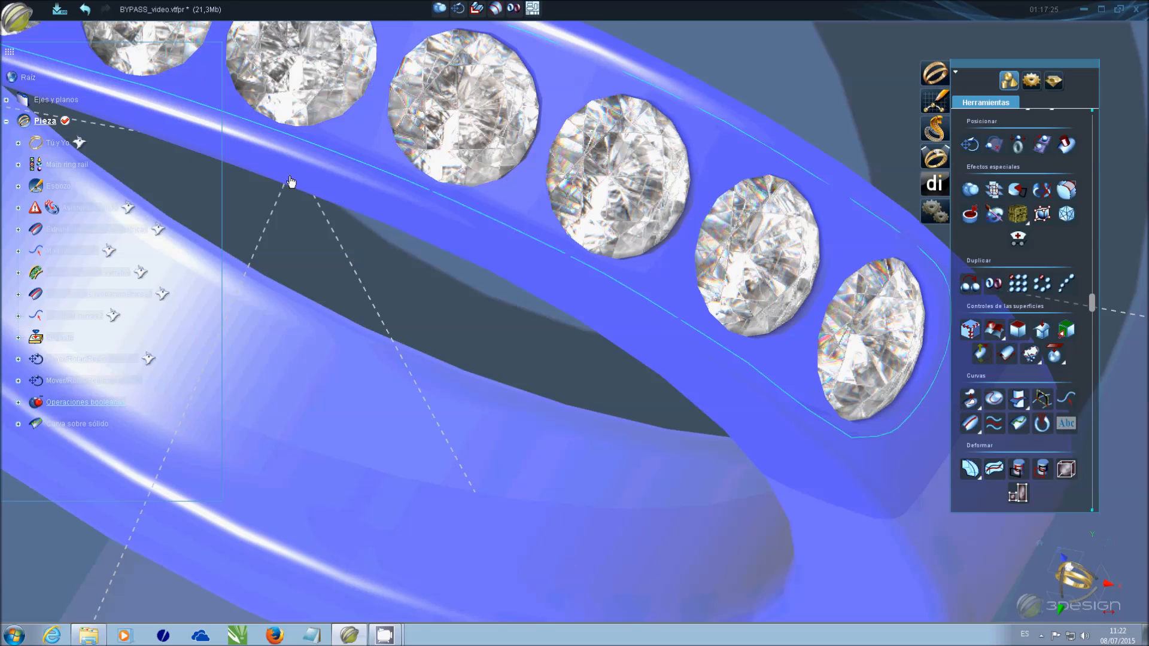
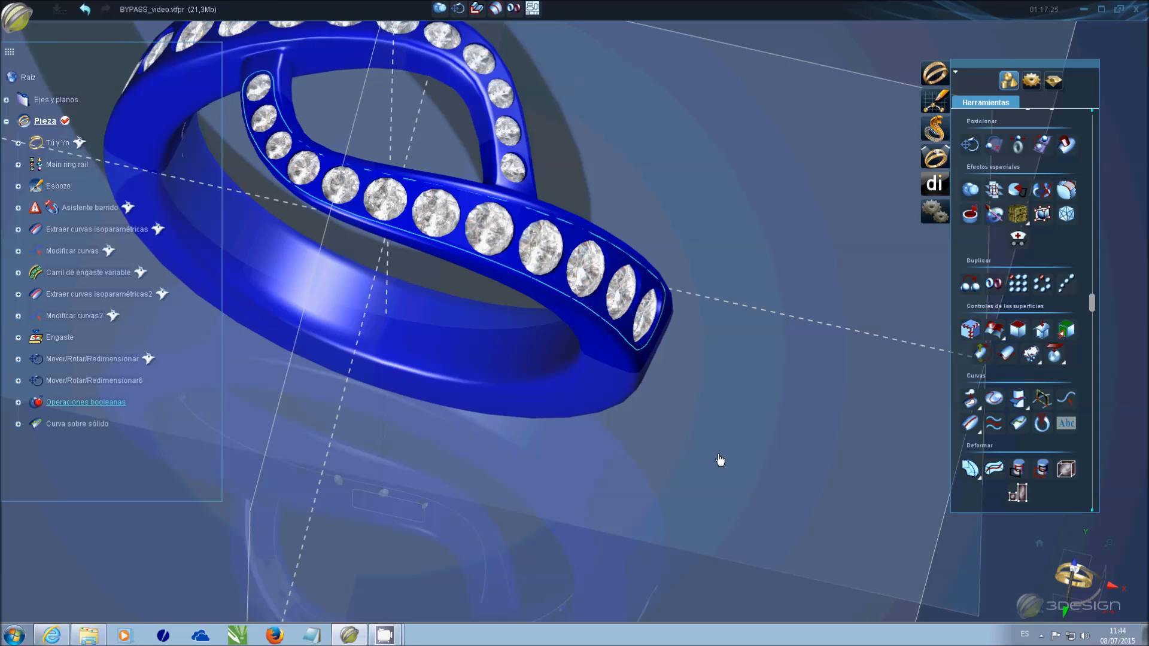
- Create a sketch on the OXZ plane, draw a 1.2 mm diameter circle centred at X 0.6 mm on the horizontal axis, and select it
{"action": "scroll", "coordinate": [709, 429], "scroll_direction": "down", "scroll_amount": 5}
{"action": "middle_click_drag", "start_coordinate": [628, 409], "coordinate": [618, 187]}
{"action": "left_click", "coordinate": [676, 200]}
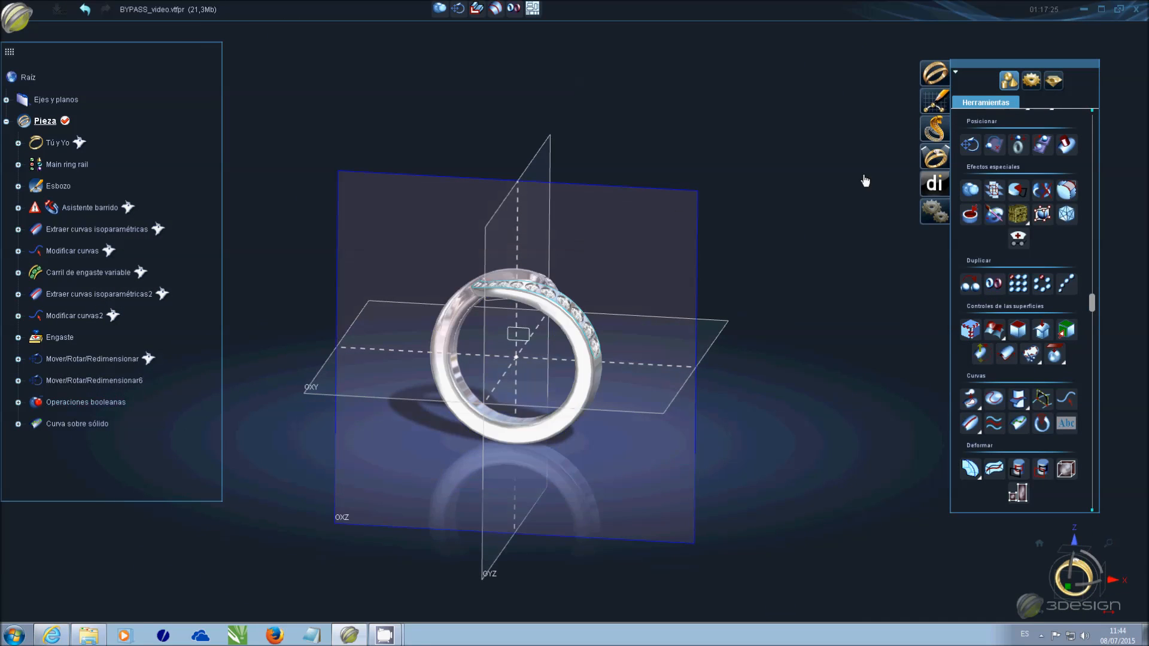
{"action": "left_click", "coordinate": [922, 112]}
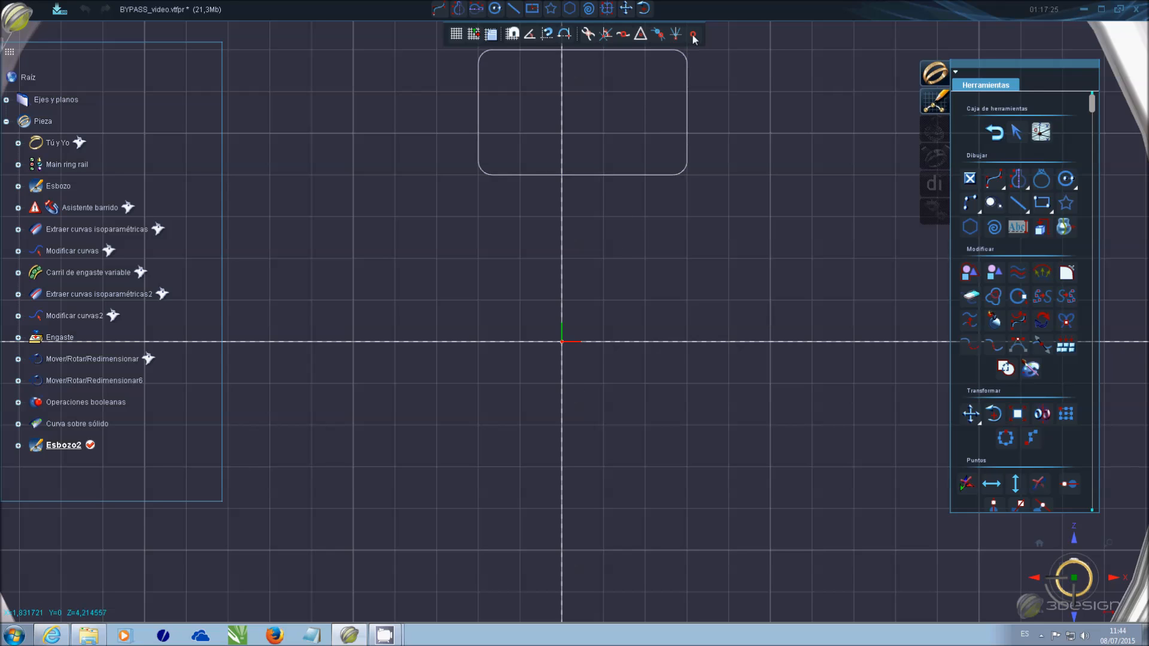
{"action": "left_click", "coordinate": [693, 35]}
{"action": "left_click", "coordinate": [1066, 179]}
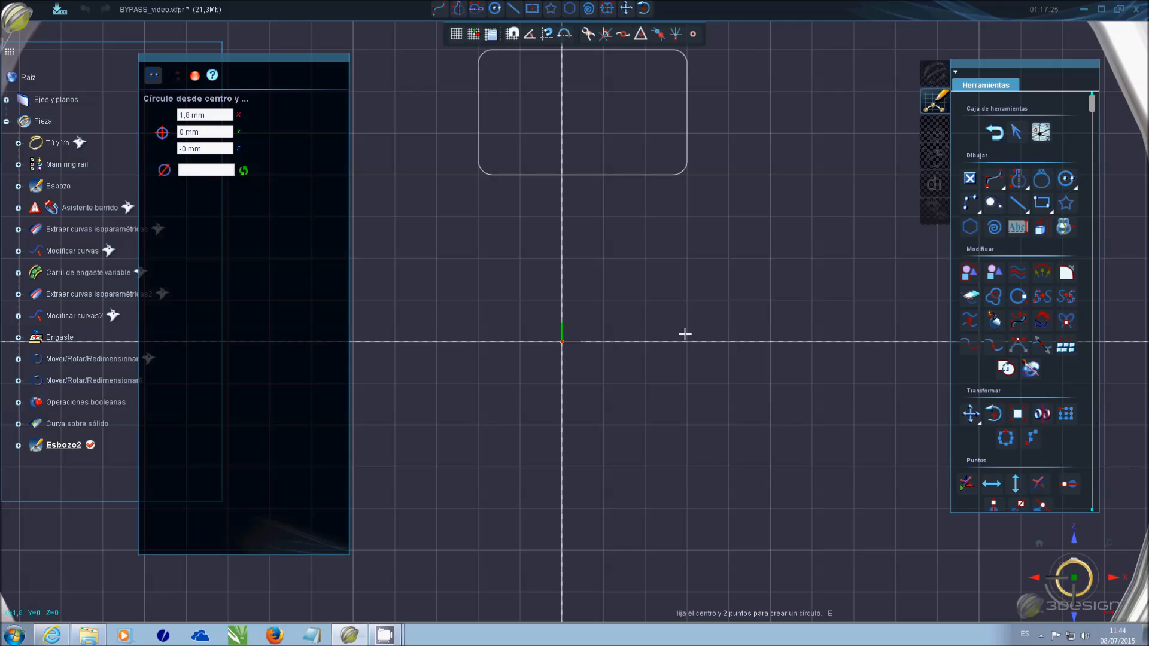
{"action": "left_click", "coordinate": [604, 343]}
{"action": "left_click", "coordinate": [644, 342]}
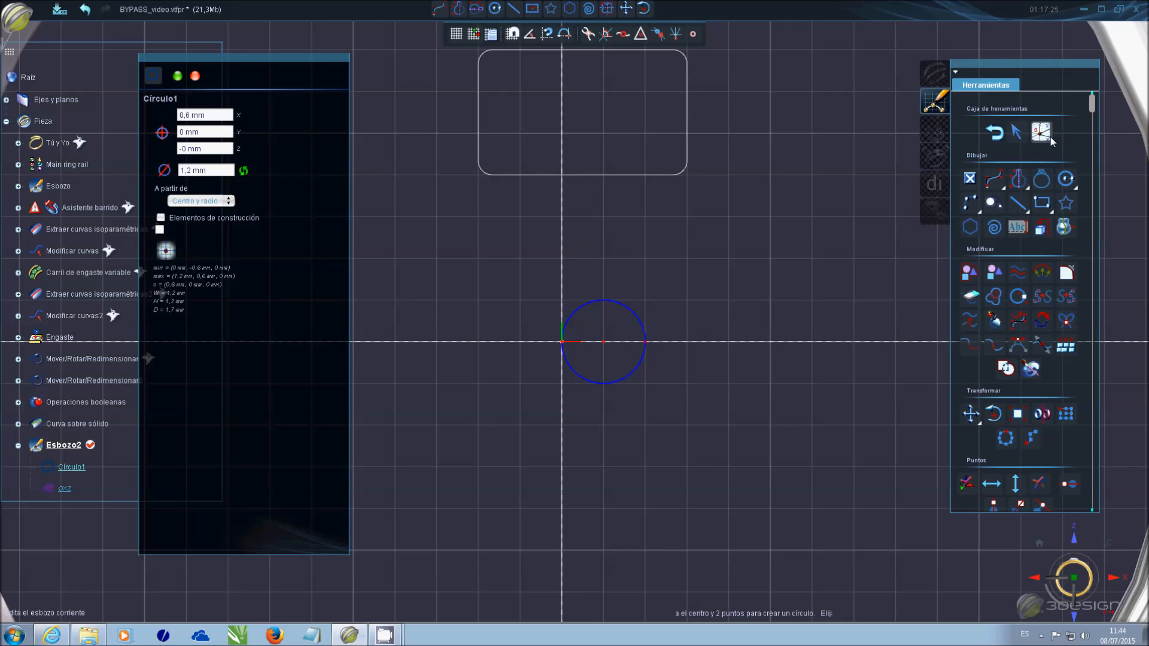
{"action": "left_click", "coordinate": [1017, 133]}
{"action": "left_click", "coordinate": [641, 323]}
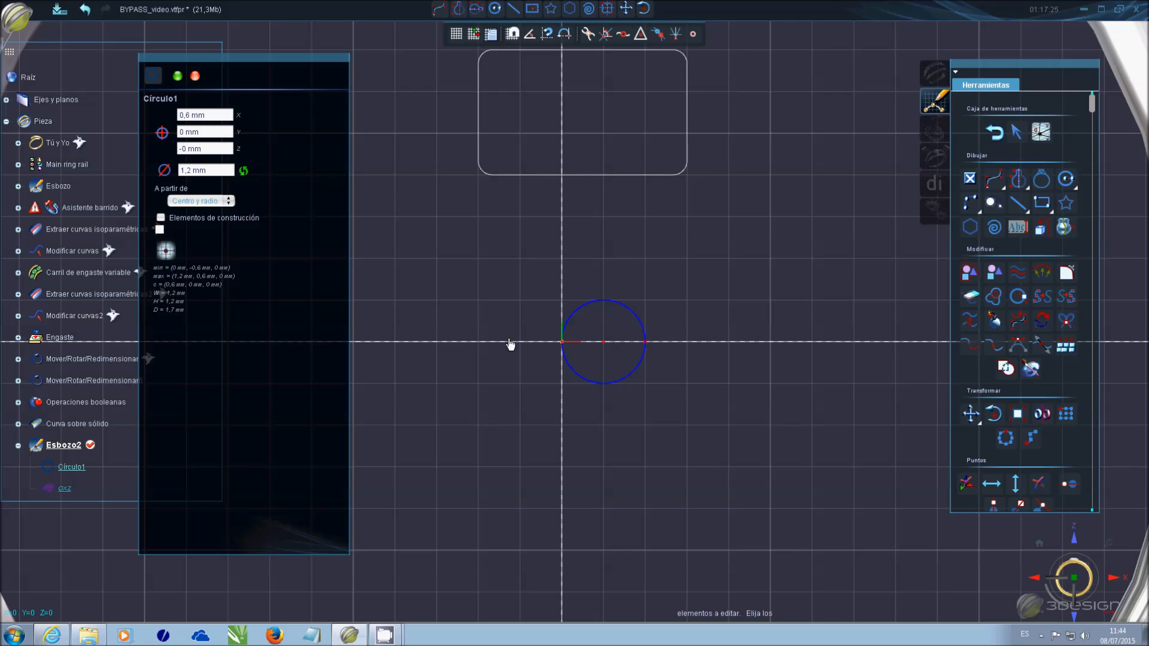
- Set the circle's diameter to 0.8 mm and move it -0.34 mm along X
{"action": "triple_click", "coordinate": [215, 173]}
{"action": "type", "text": "0,8"}
{"action": "key", "text": "Return"}
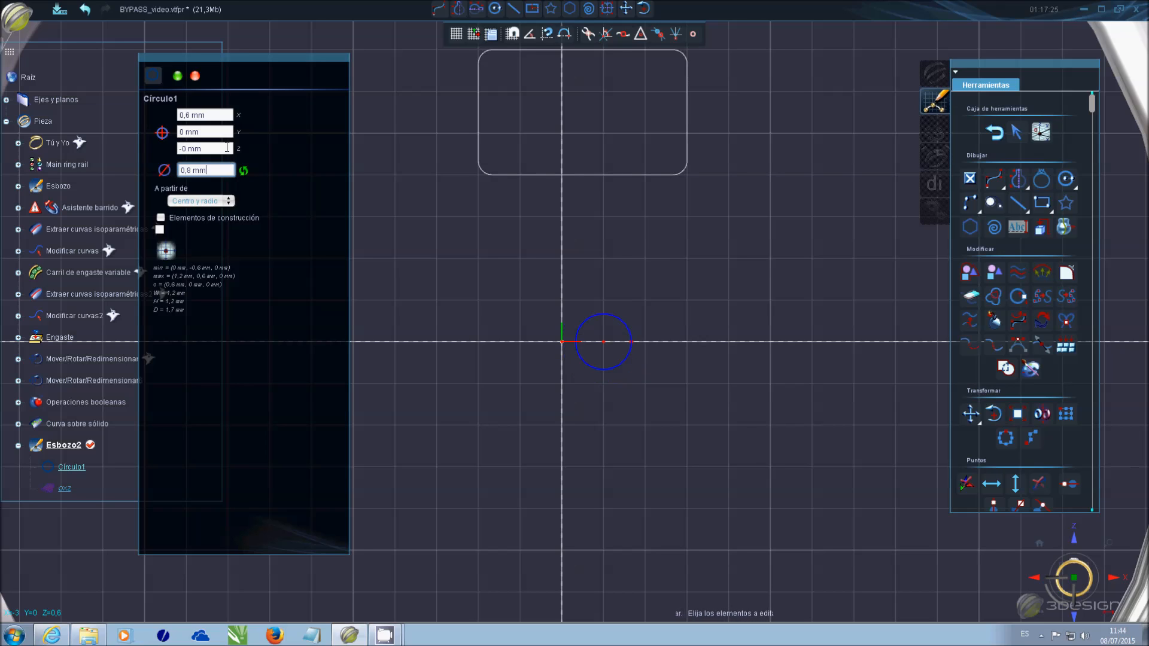
{"action": "left_click", "coordinate": [177, 76]}
{"action": "left_click", "coordinate": [970, 415]}
{"action": "left_click_drag", "start_coordinate": [646, 342], "coordinate": [626, 343]}
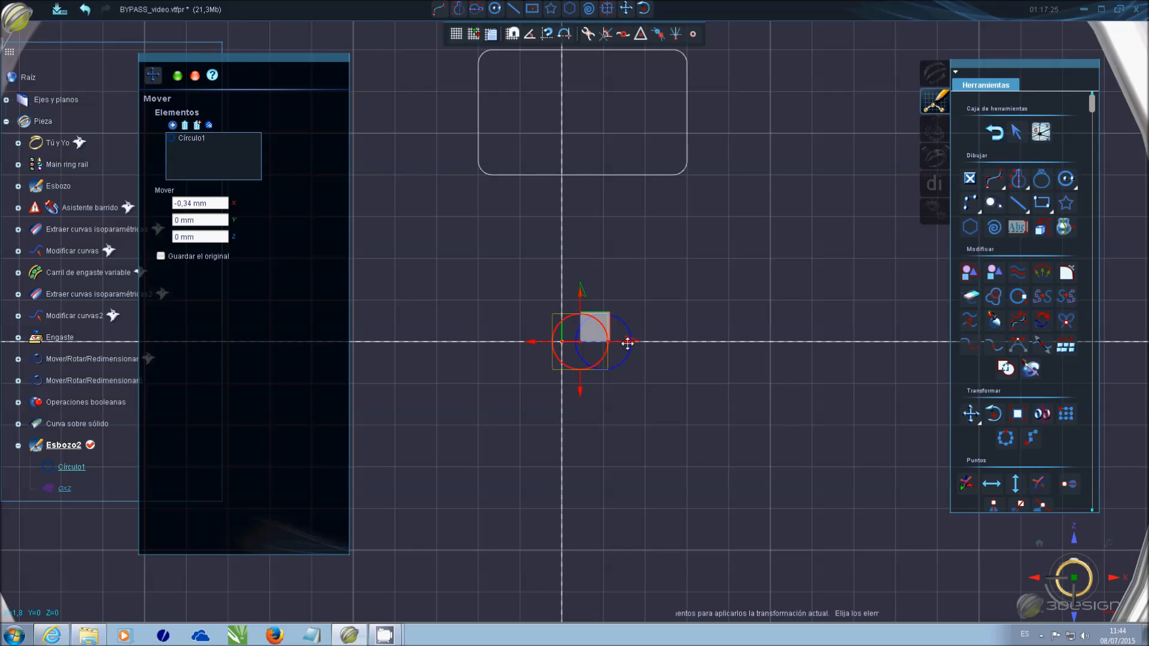
{"action": "key", "text": "Return"}
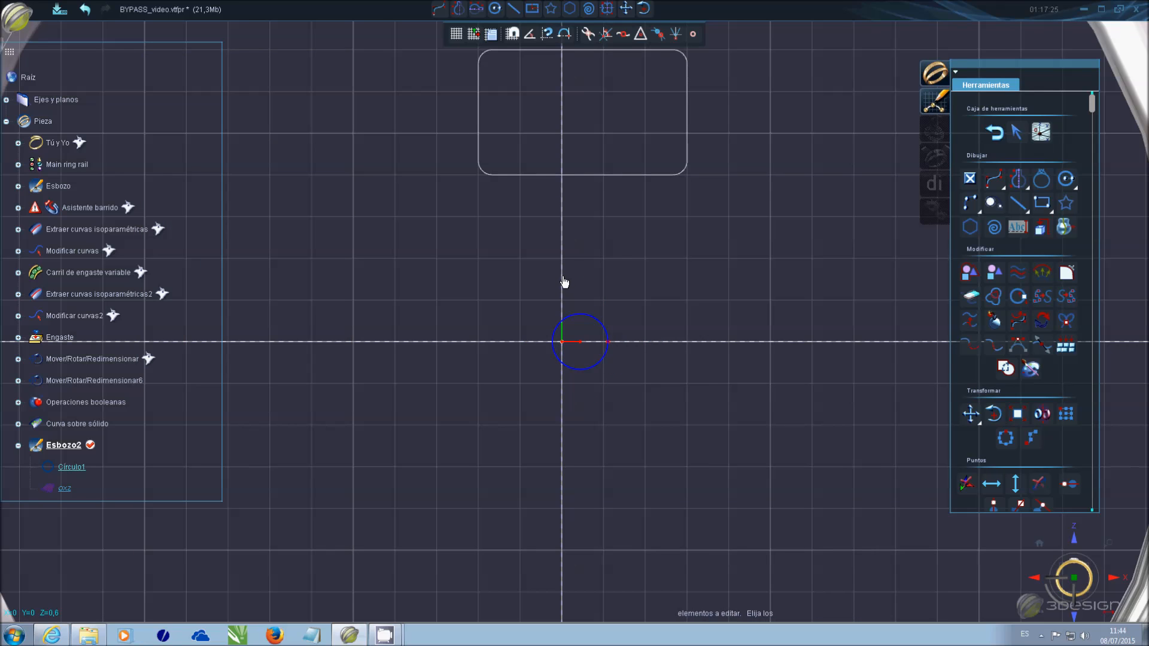
- Mirror the circle across the vertical axis, unite both circles into one two-lobed outline with a Boolean union and leave the sketch
{"action": "left_click", "coordinate": [1042, 414]}
{"action": "right_click", "coordinate": [830, 407]}
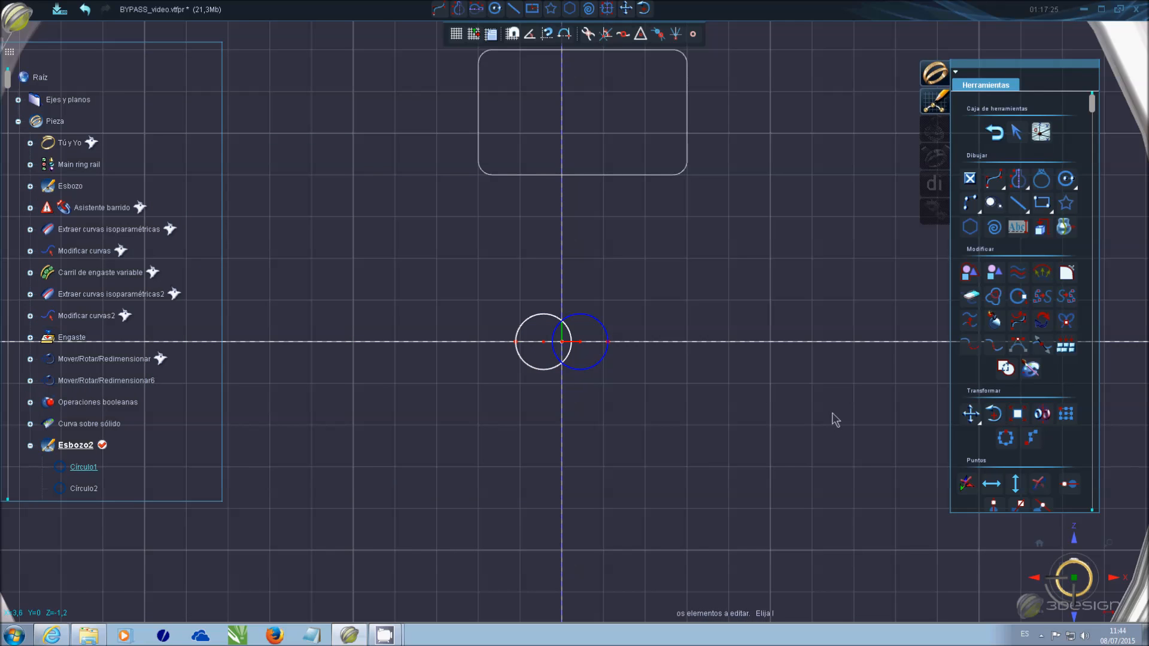
{"action": "left_click", "coordinate": [544, 315]}
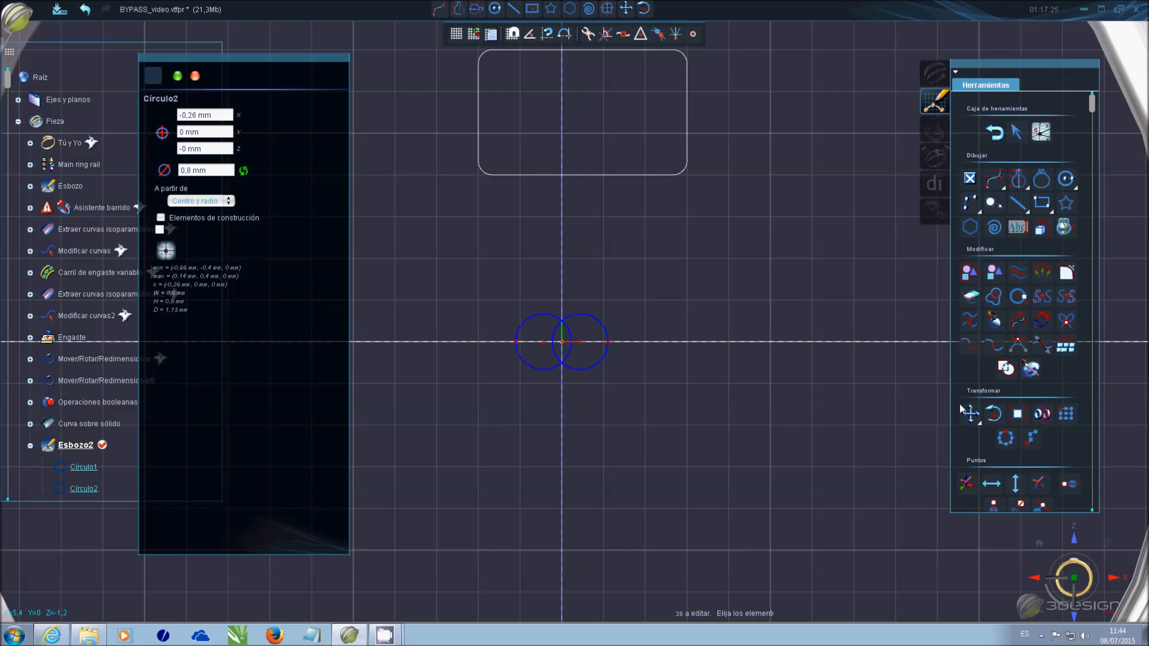
{"action": "left_click", "coordinate": [1009, 372]}
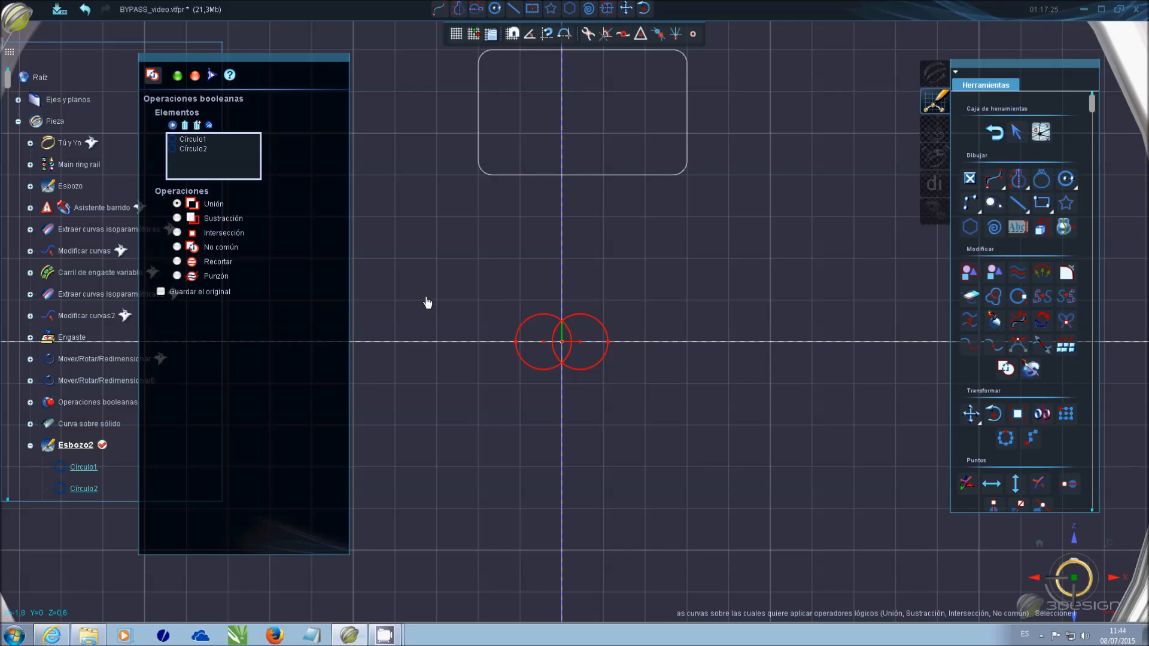
{"action": "key", "text": "Return"}
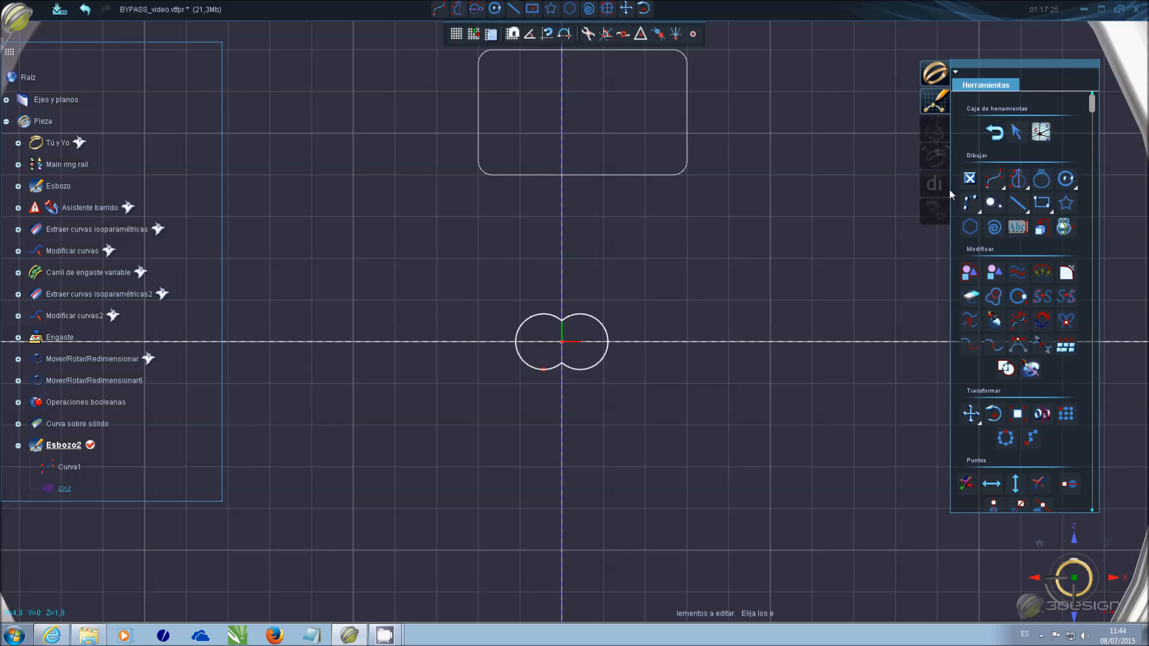
{"action": "left_click", "coordinate": [994, 132]}
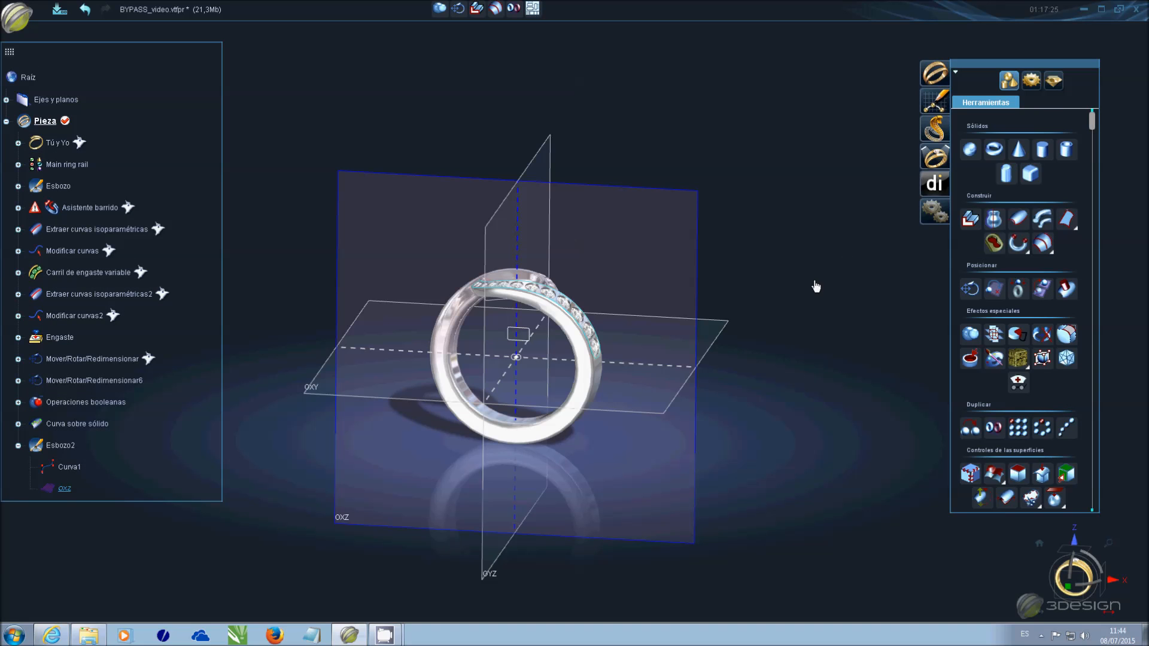
- Start a White gold 18K curve sweep along the closed curve around the gems, using the two-lobed outline as the profile
{"action": "scroll", "coordinate": [446, 318], "scroll_direction": "up", "scroll_amount": 5}
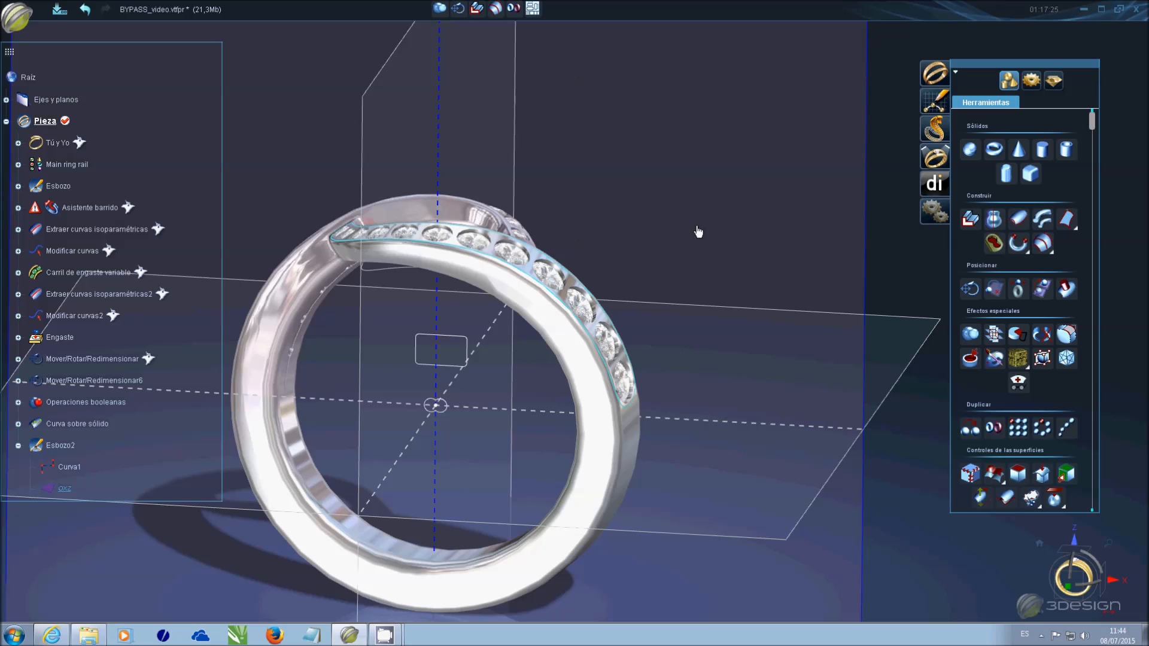
{"action": "scroll", "coordinate": [699, 232], "scroll_direction": "down", "scroll_amount": 2}
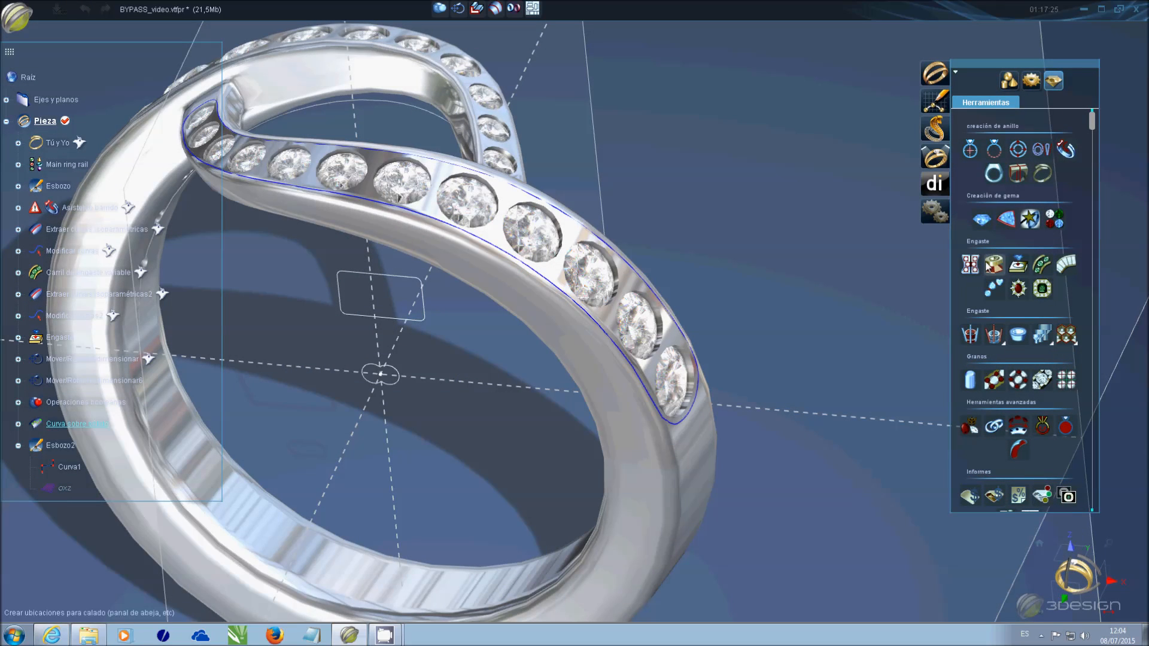
{"action": "left_click", "coordinate": [1011, 83]}
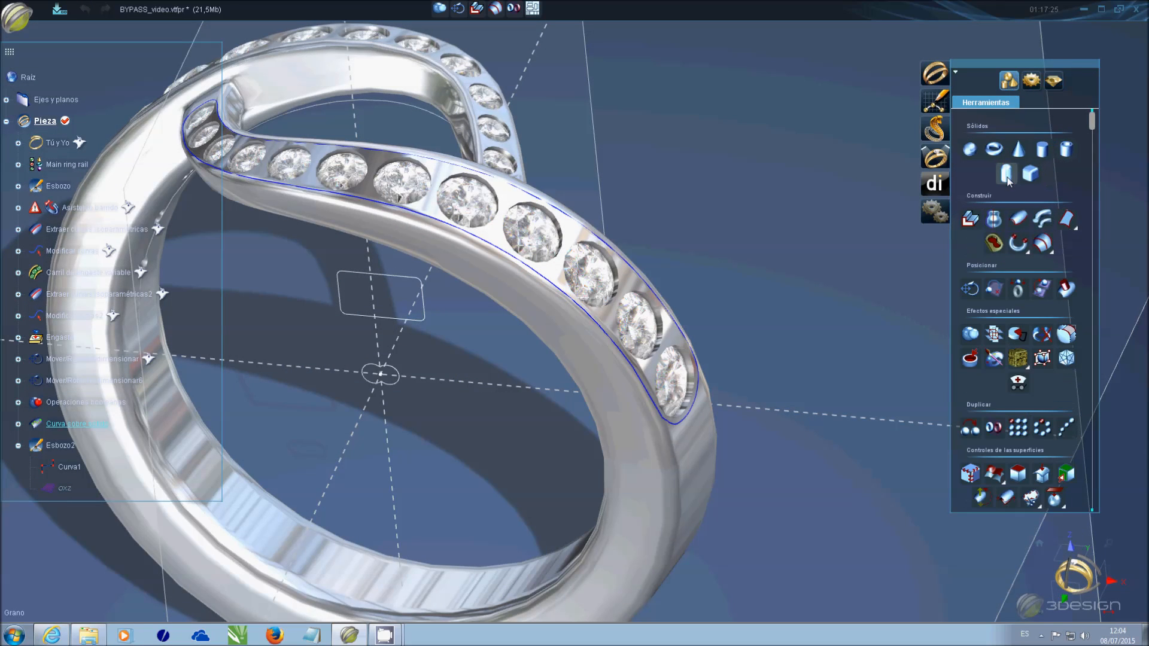
{"action": "left_click", "coordinate": [1018, 220]}
{"action": "left_click", "coordinate": [194, 215]}
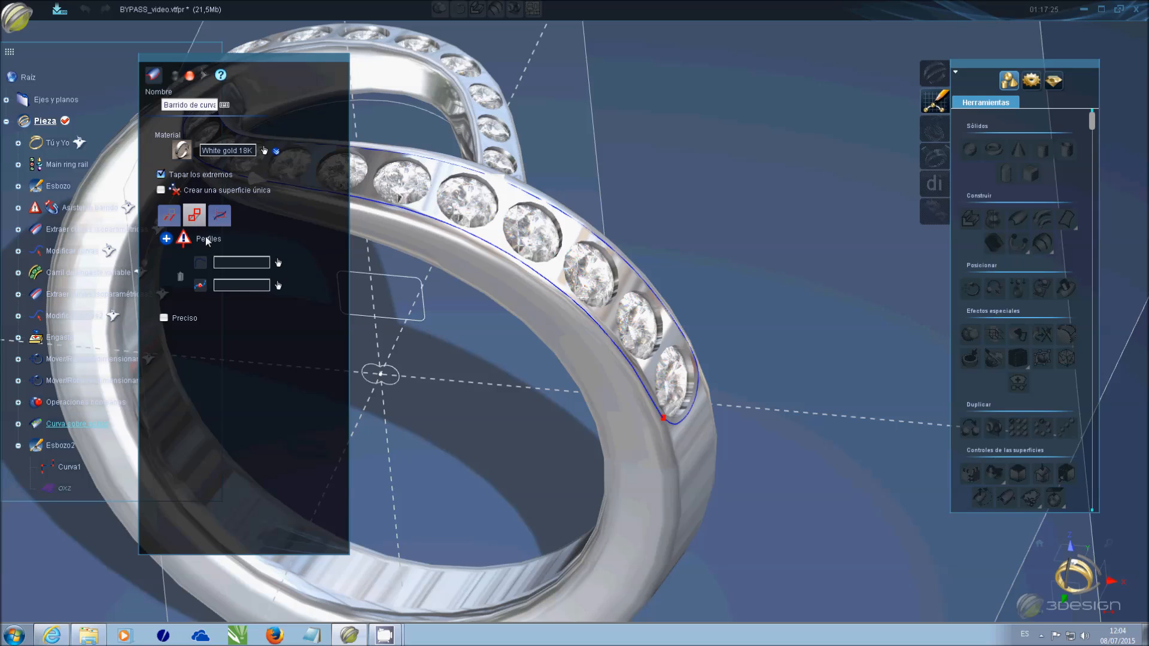
{"action": "left_click", "coordinate": [278, 264]}
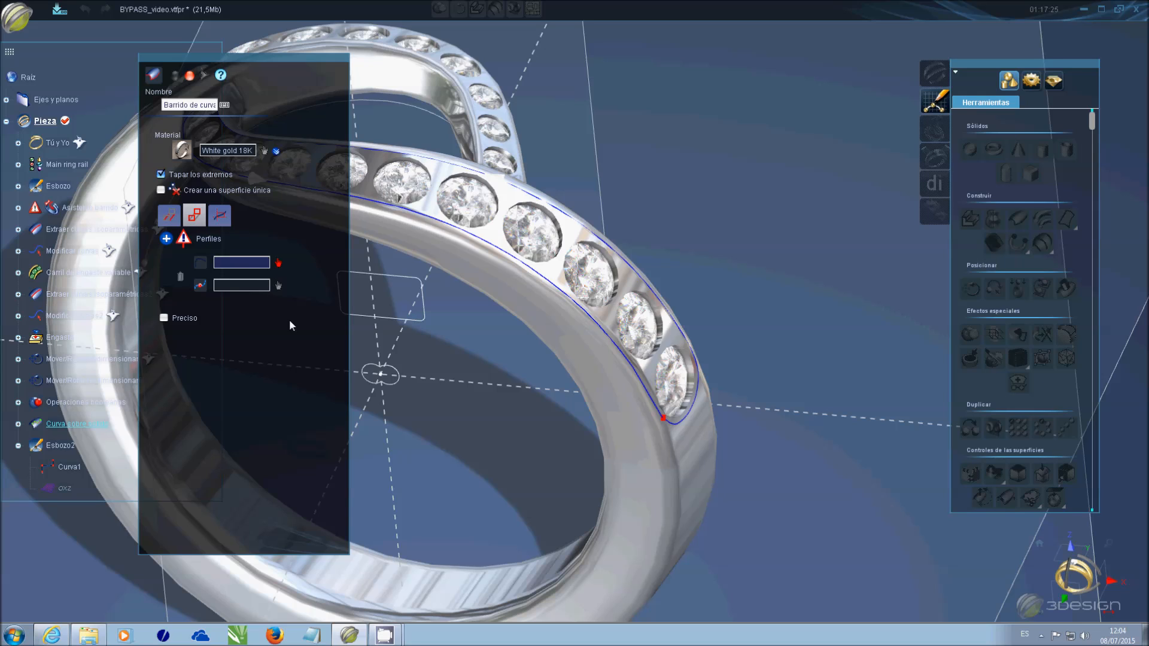
{"action": "left_click", "coordinate": [393, 375]}
- Set the sweep's effect to 90°, compare the alignment options, keep Medio for both vertical and horizontal, and create the sweep
{"action": "left_click", "coordinate": [220, 216]}
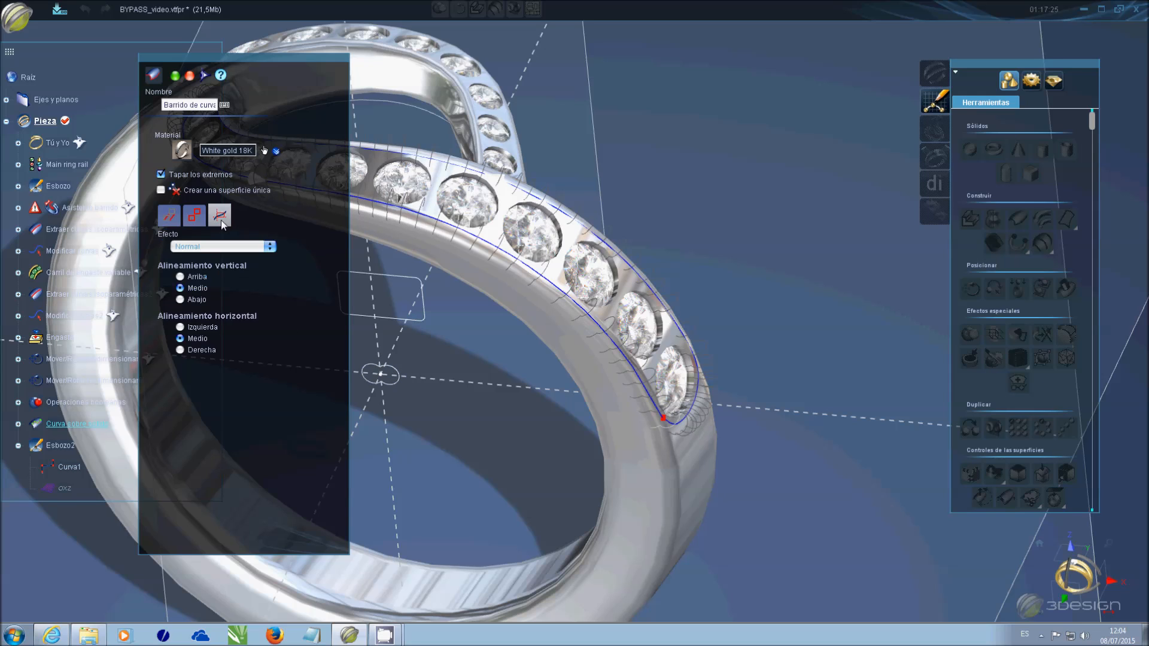
{"action": "left_click", "coordinate": [197, 248]}
{"action": "left_click", "coordinate": [189, 256]}
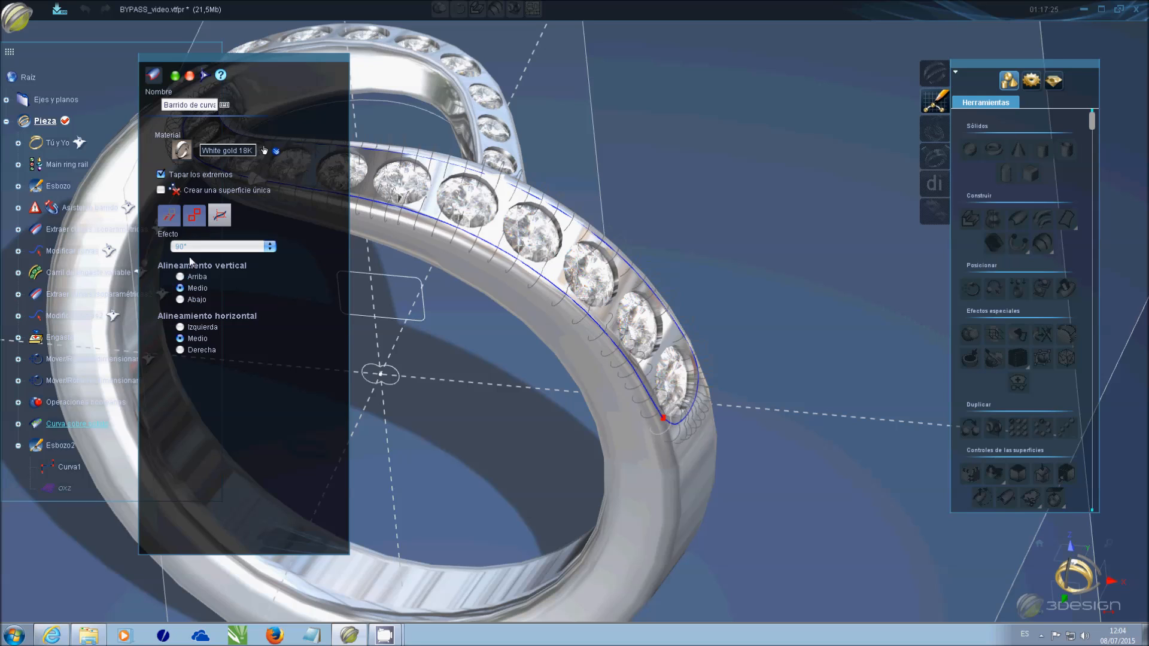
{"action": "left_click", "coordinate": [180, 327]}
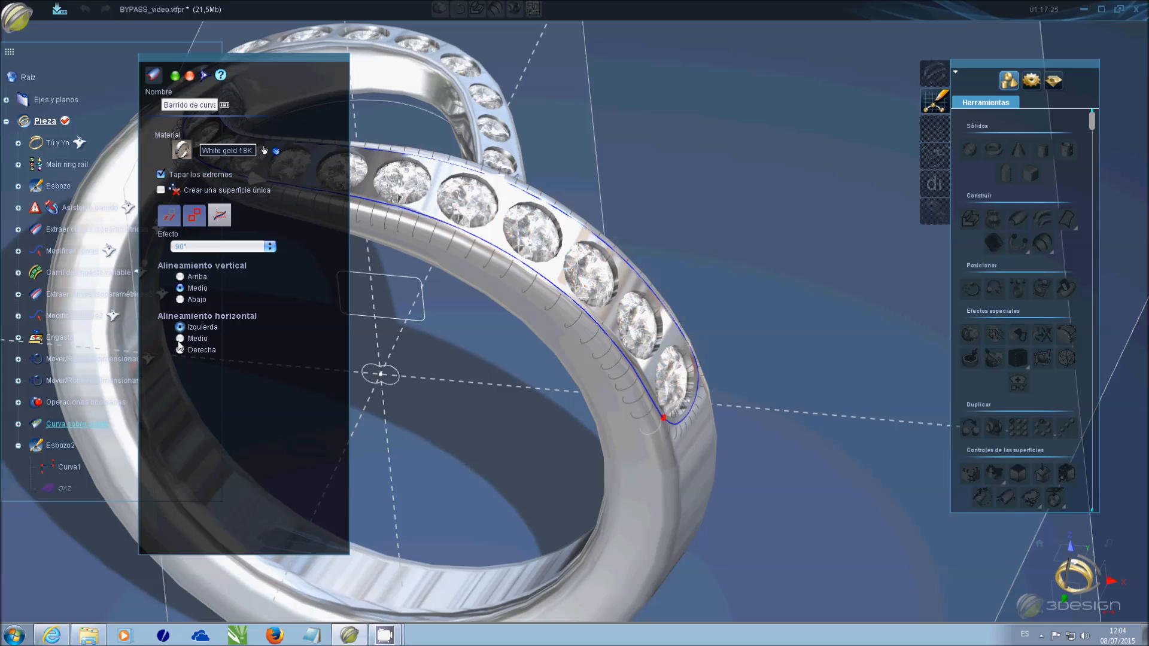
{"action": "left_click", "coordinate": [180, 350]}
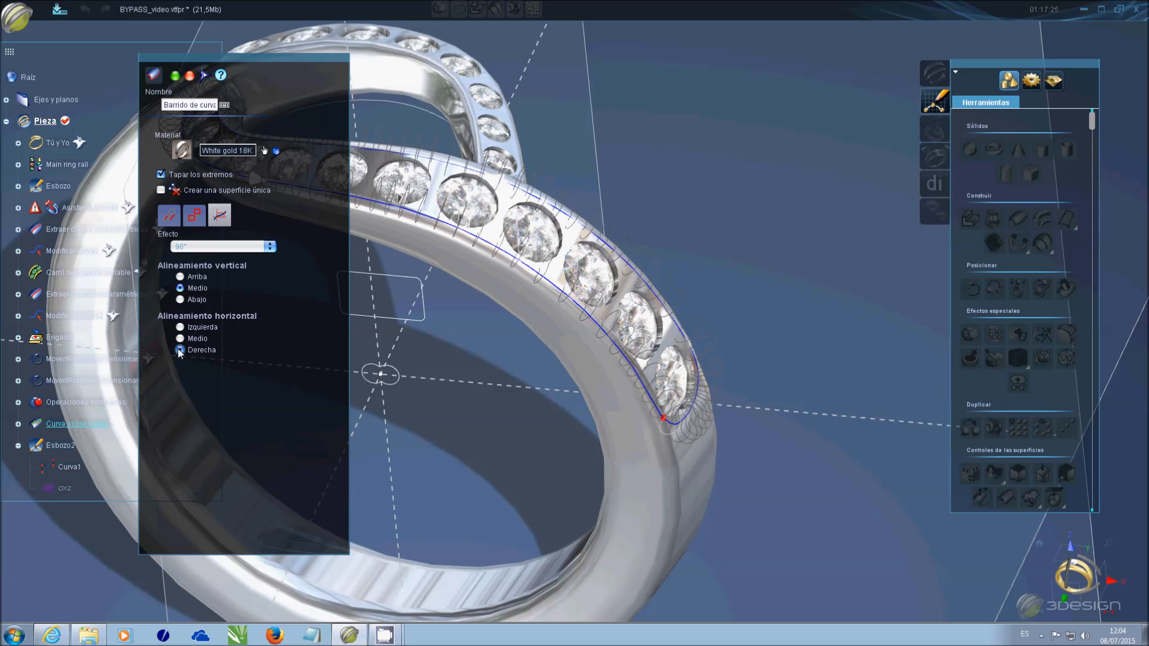
{"action": "left_click", "coordinate": [180, 299]}
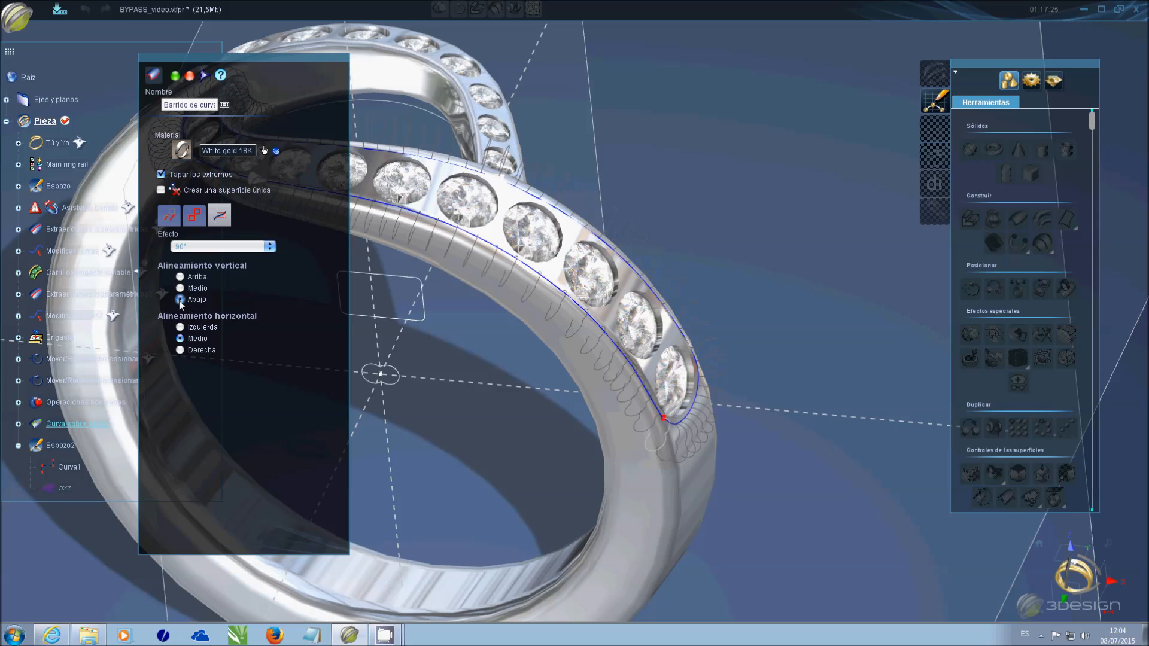
{"action": "left_click", "coordinate": [180, 289]}
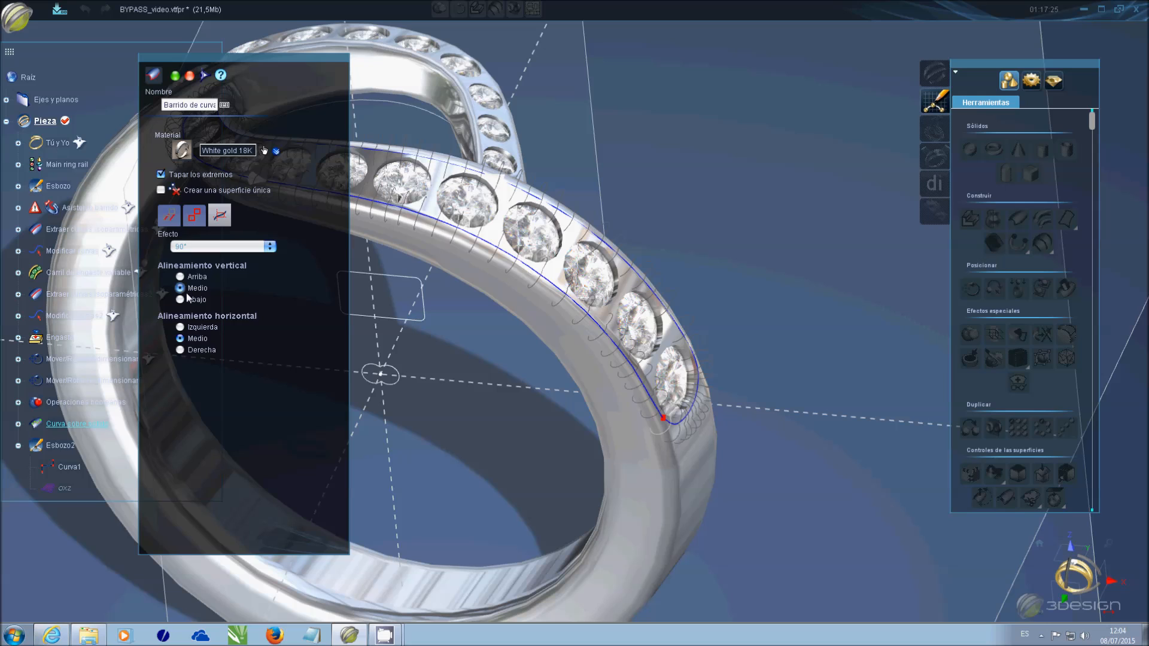
{"action": "key", "text": "Return"}
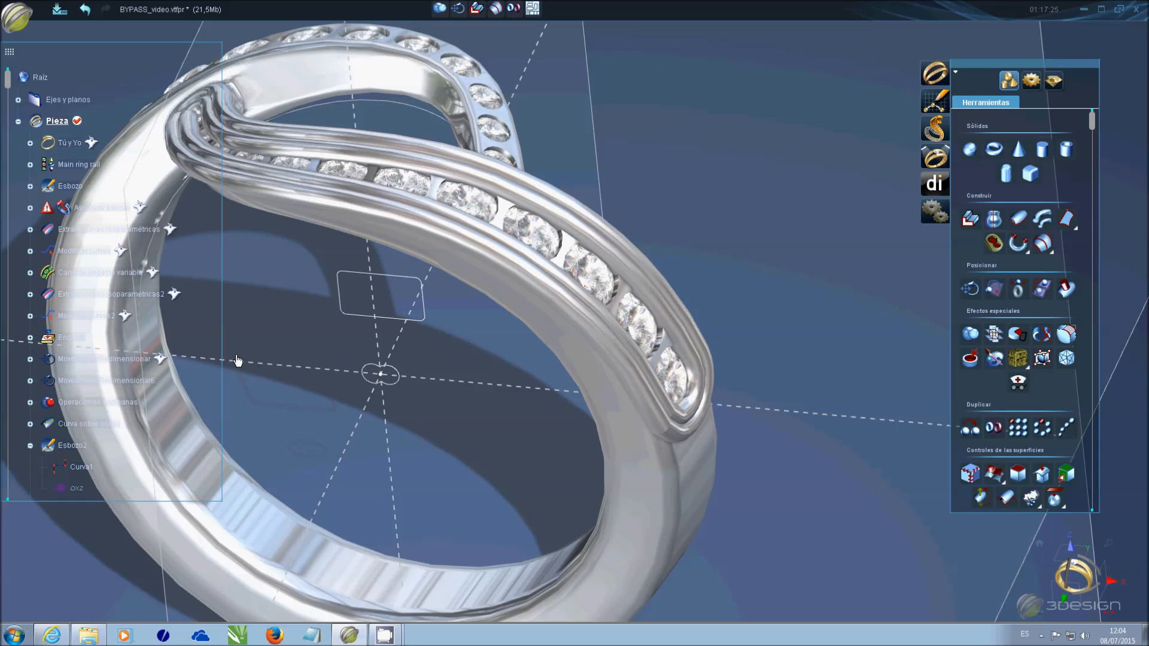
- Reopen the profile sketch and make one copy of the two-lobed outline, moved 1.14 mm along Y, keeping the original
{"action": "double_click", "coordinate": [383, 374]}
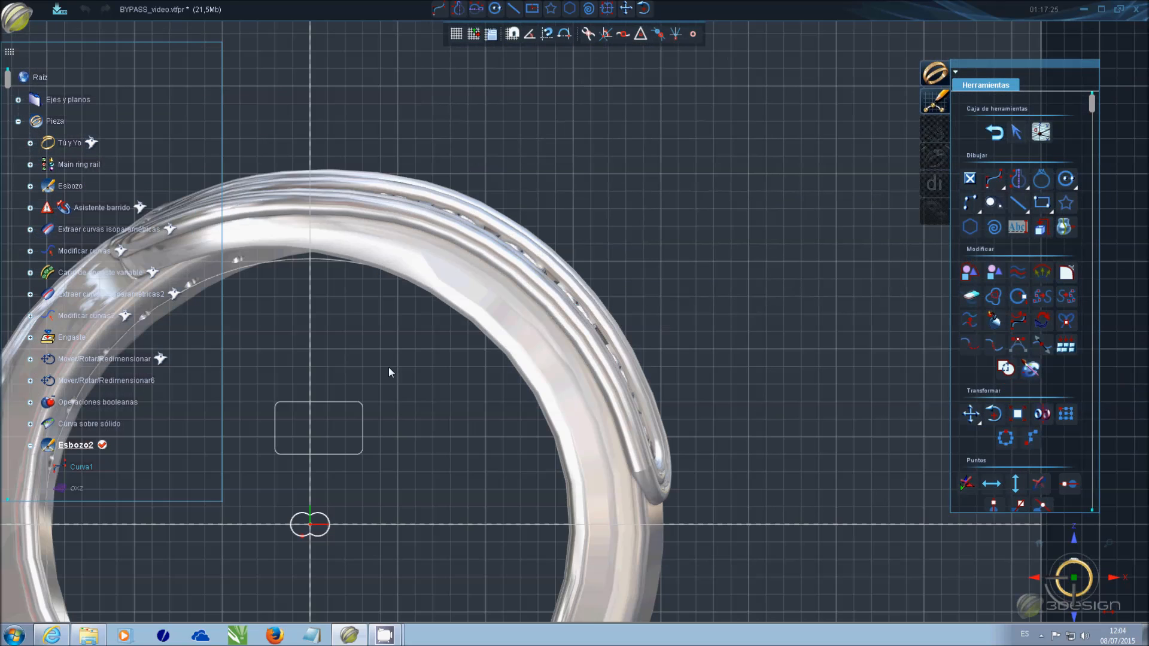
{"action": "scroll", "coordinate": [326, 547], "scroll_direction": "up", "scroll_amount": 5}
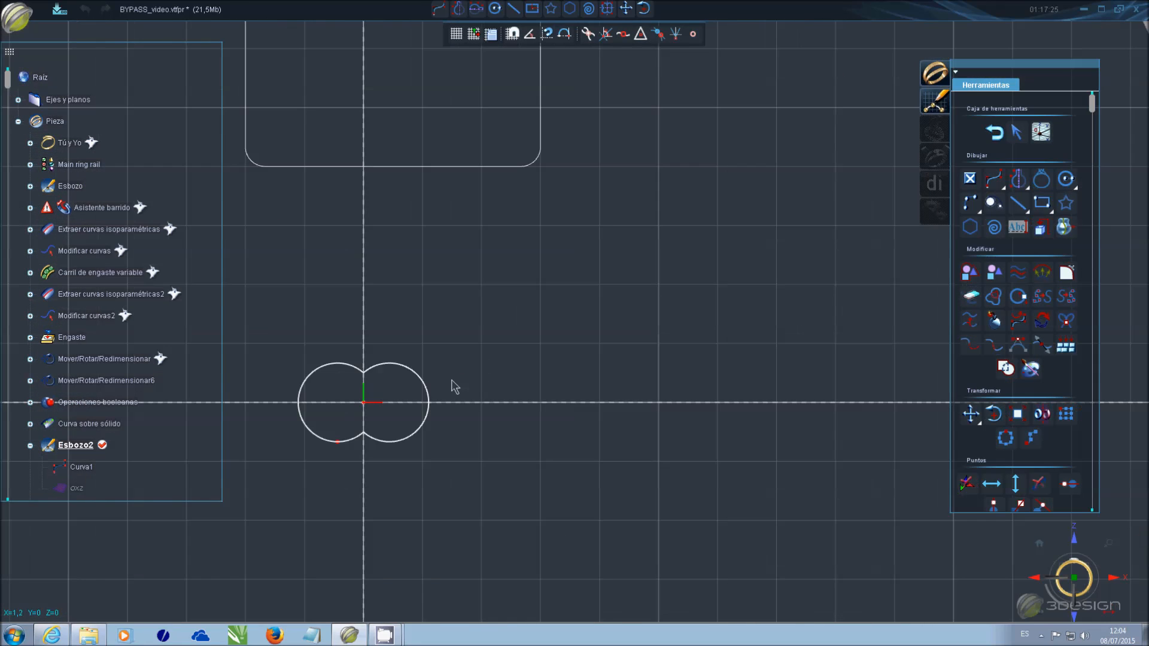
{"action": "left_click", "coordinate": [429, 397]}
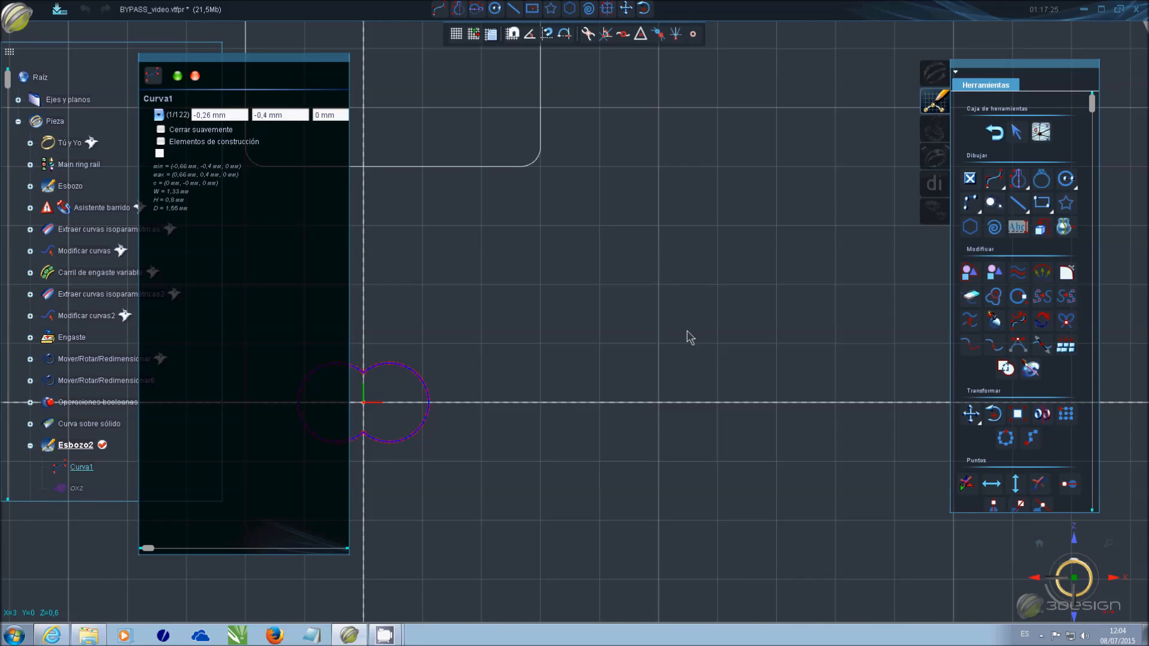
{"action": "left_click", "coordinate": [977, 421]}
{"action": "left_click_drag", "start_coordinate": [367, 359], "coordinate": [371, 231]}
{"action": "left_click", "coordinate": [161, 256]}
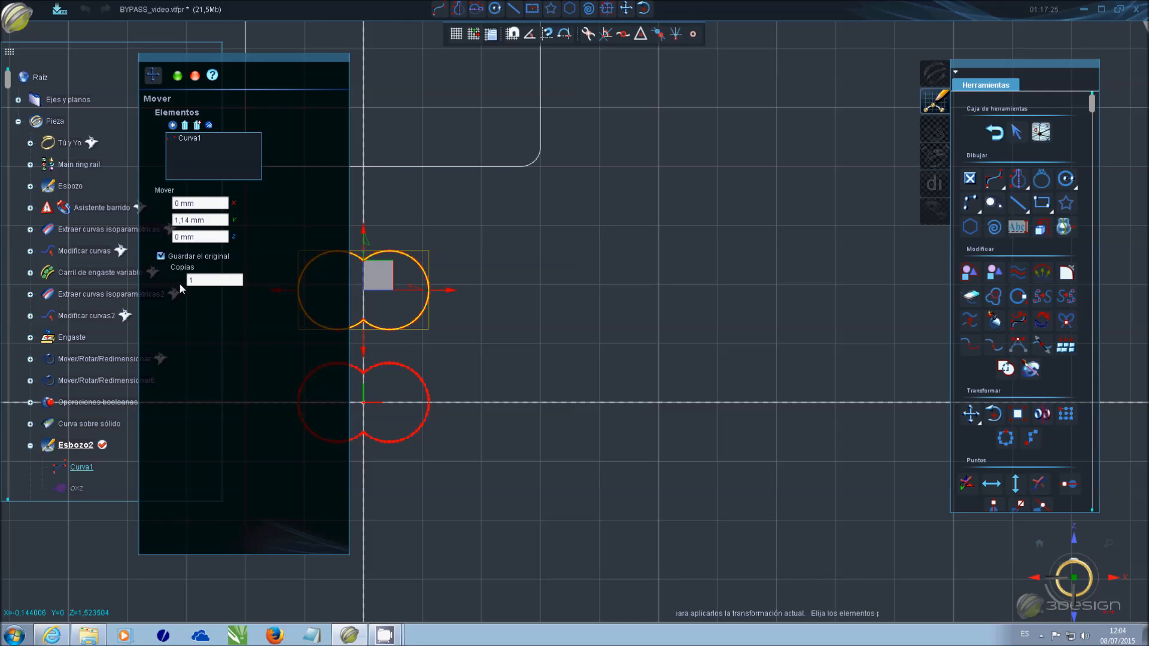
{"action": "key", "text": "Return"}
- Scale the copied outline to 0.7 mm wide and 0.5 mm high, and leave the sketch
{"action": "left_click", "coordinate": [541, 249]}
{"action": "left_click", "coordinate": [426, 264]}
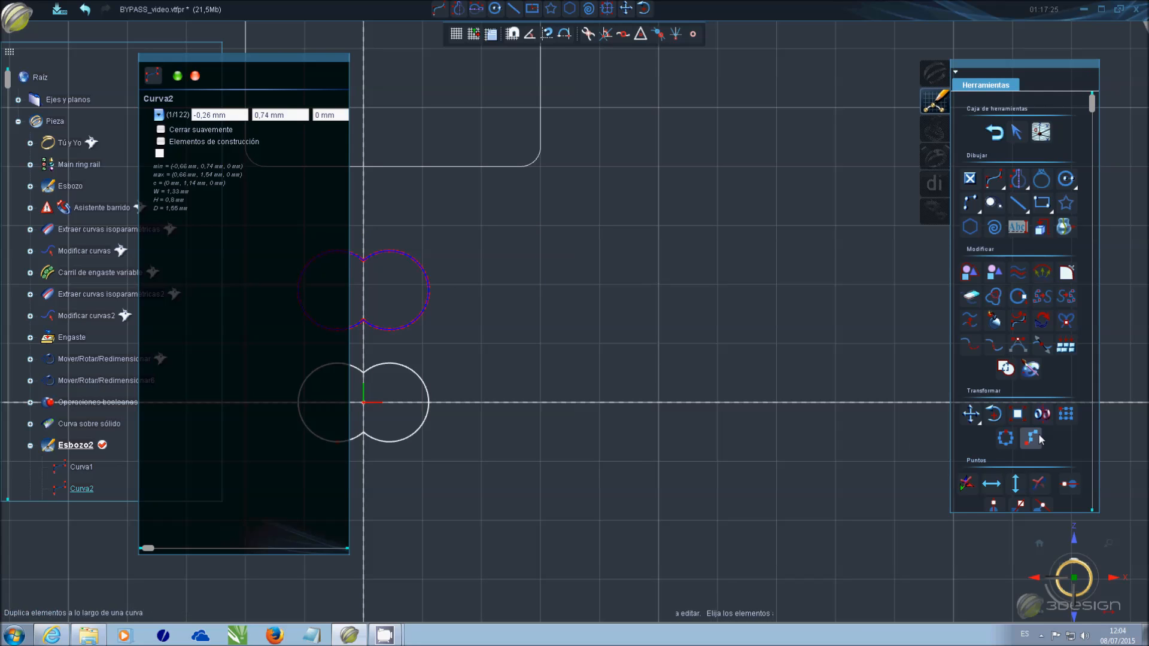
{"action": "left_click", "coordinate": [1017, 413]}
{"action": "left_click", "coordinate": [160, 307]}
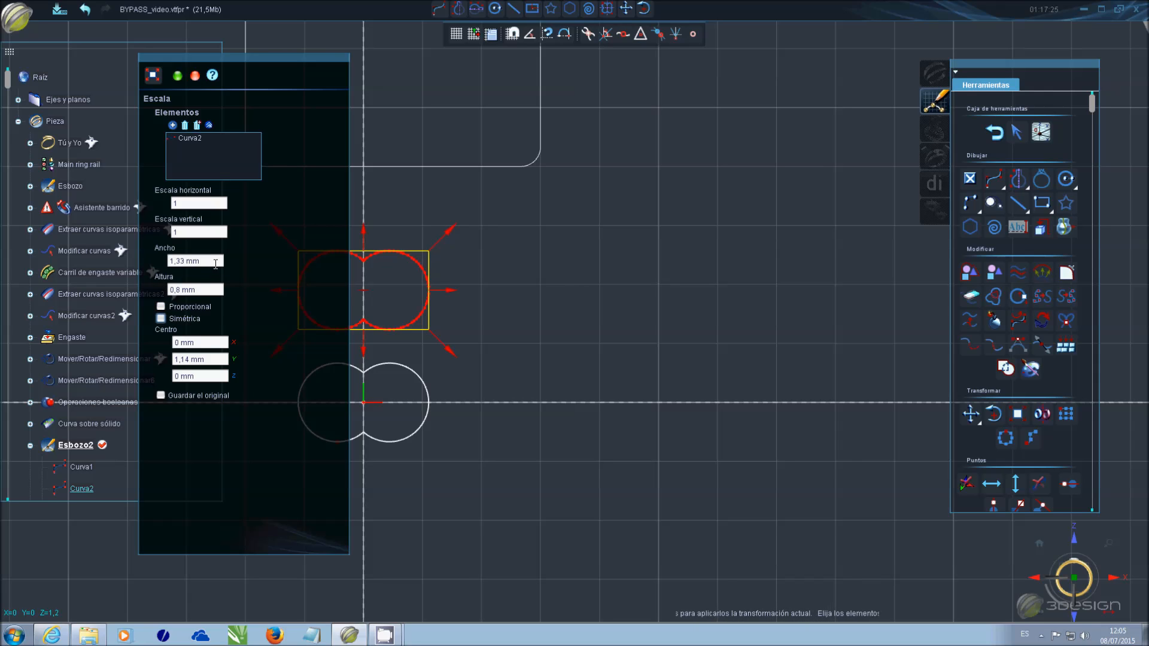
{"action": "left_click", "coordinate": [215, 262]}
{"action": "type", "text": ".7"}
{"action": "key", "text": "Tab"}
{"action": "type", "text": ".5"}
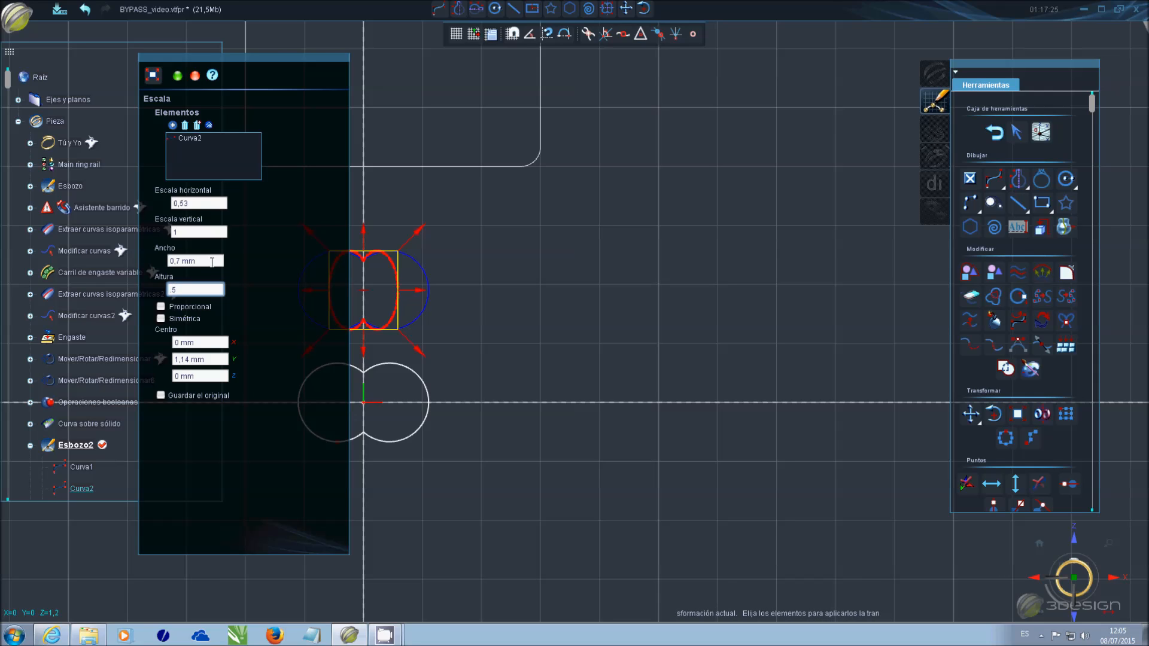
{"action": "left_click", "coordinate": [212, 262]}
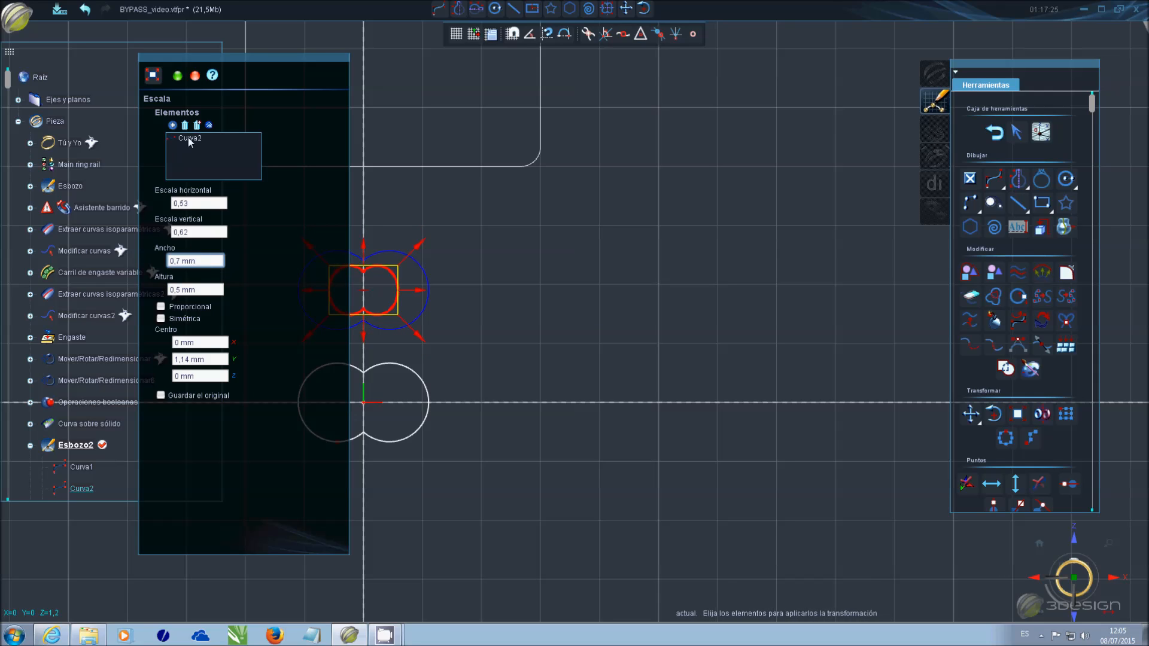
{"action": "left_click", "coordinate": [177, 75]}
{"action": "left_click", "coordinate": [529, 263]}
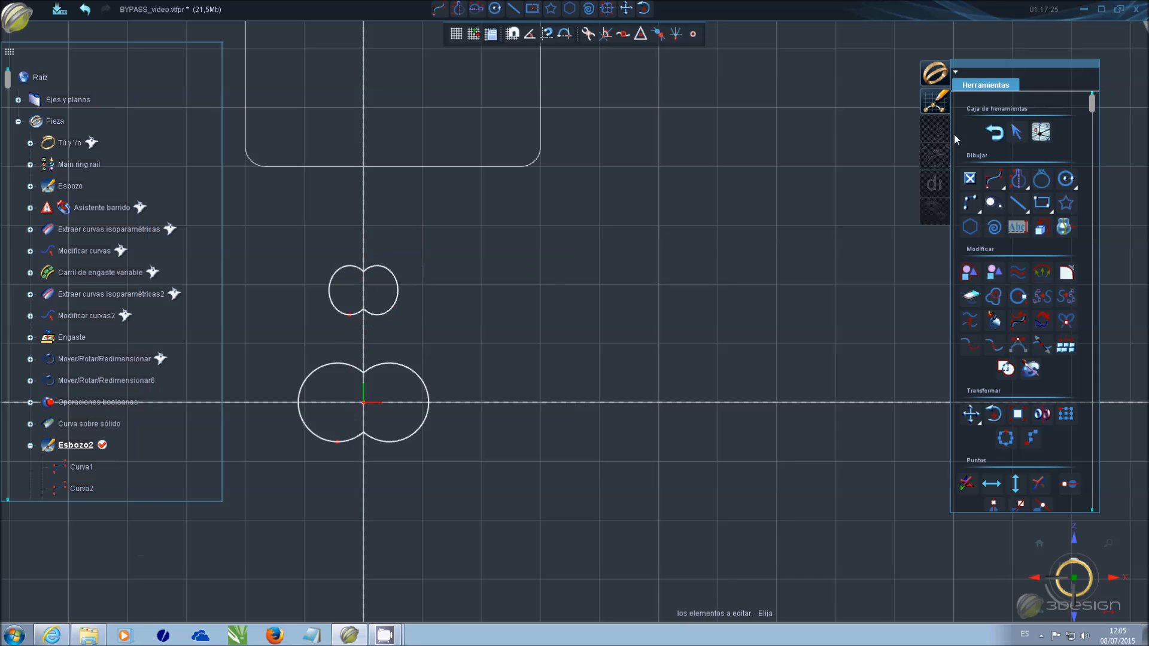
{"action": "left_click", "coordinate": [995, 133]}
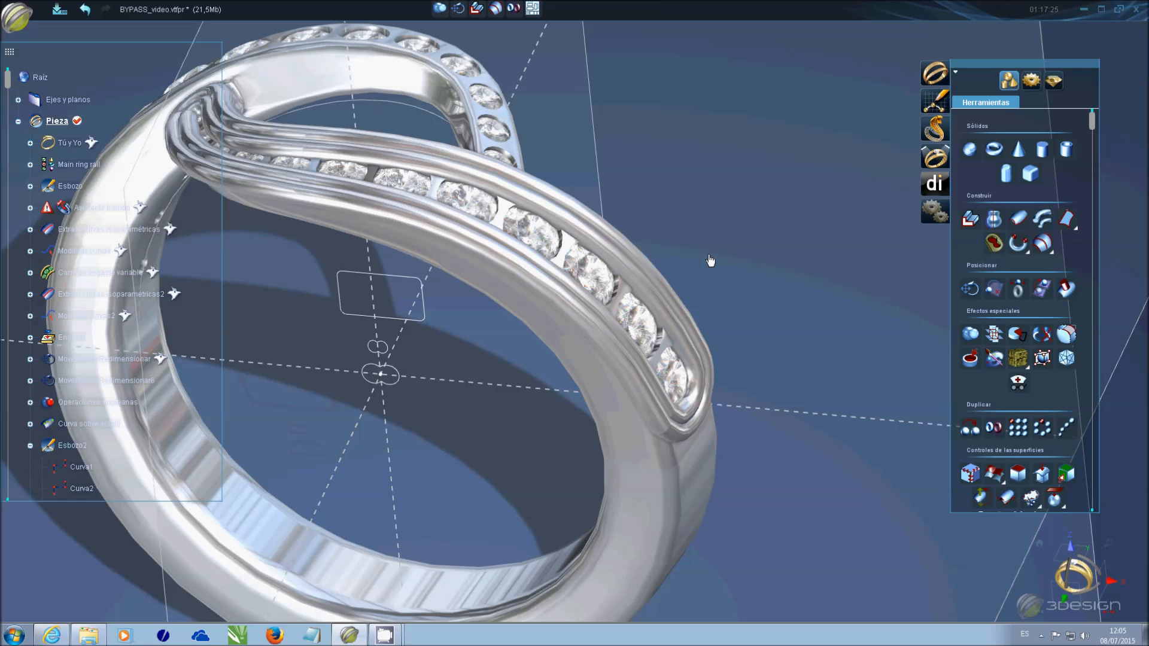
- Edit the sweep around the gems to use the smaller two-lobed outline as its profile and validate it
{"action": "left_click", "coordinate": [666, 312]}
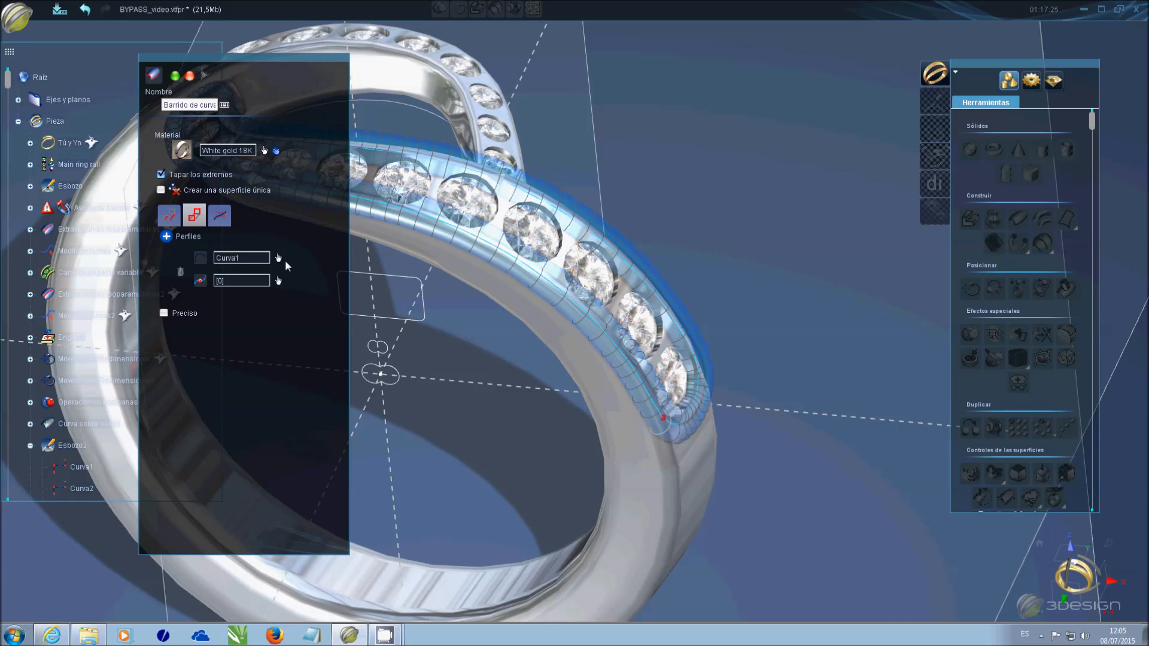
{"action": "left_click", "coordinate": [278, 258]}
{"action": "left_click", "coordinate": [391, 348]}
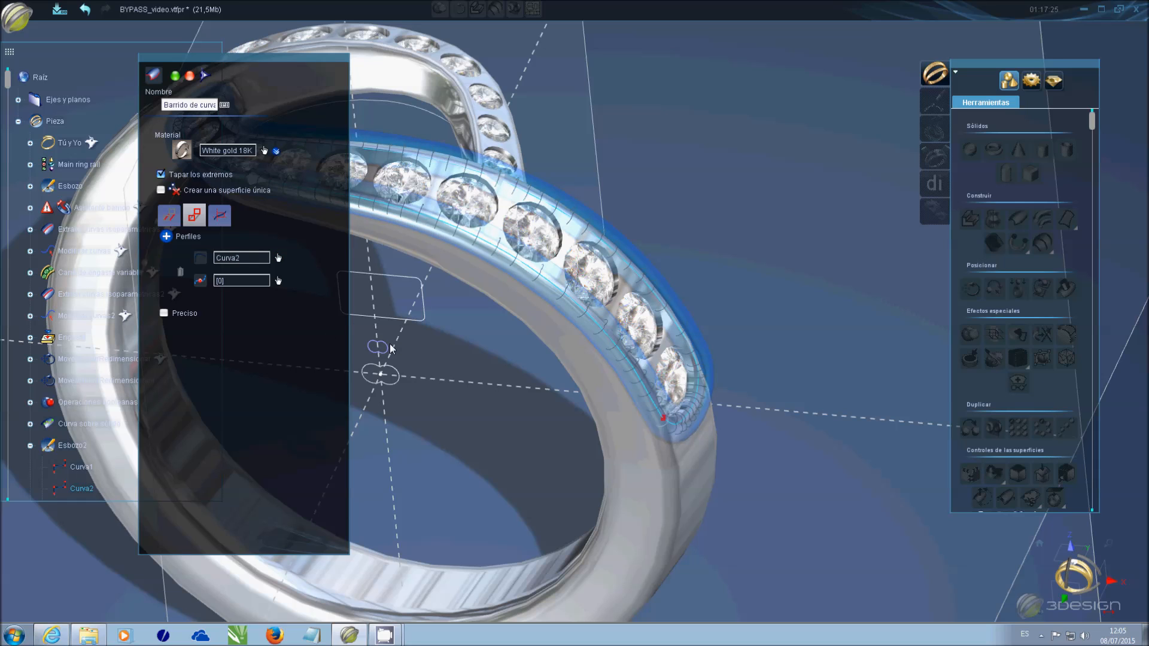
{"action": "right_click", "coordinate": [384, 350]}
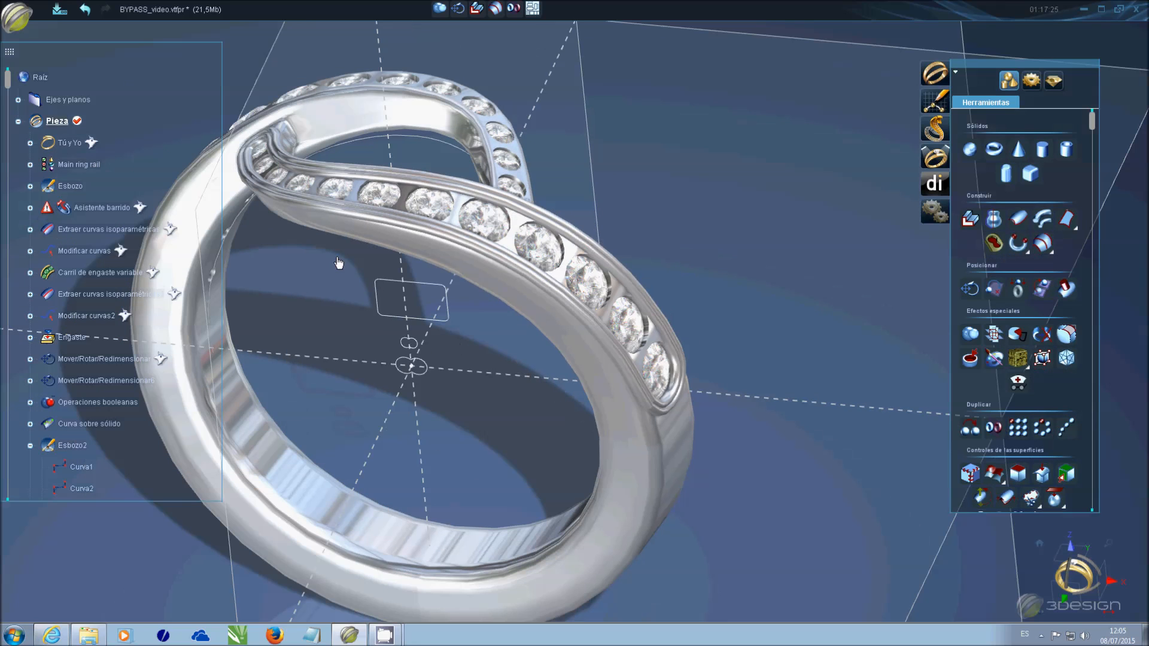
- Reopen the profile sketch, scale the smaller two-lobed outline non-proportionally to 0.55 mm wide, and recalculate the model
{"action": "middle_click_drag", "start_coordinate": [338, 263], "coordinate": [384, 325]}
{"action": "double_click", "coordinate": [383, 325]}
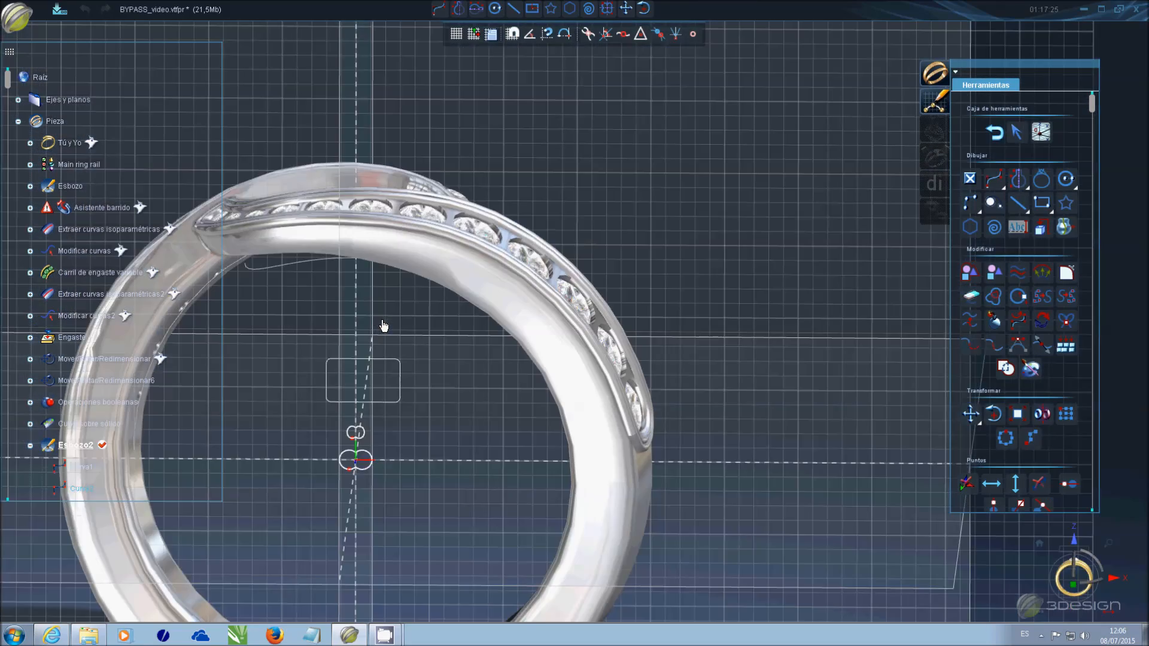
{"action": "scroll", "coordinate": [518, 374], "scroll_direction": "up", "scroll_amount": 2}
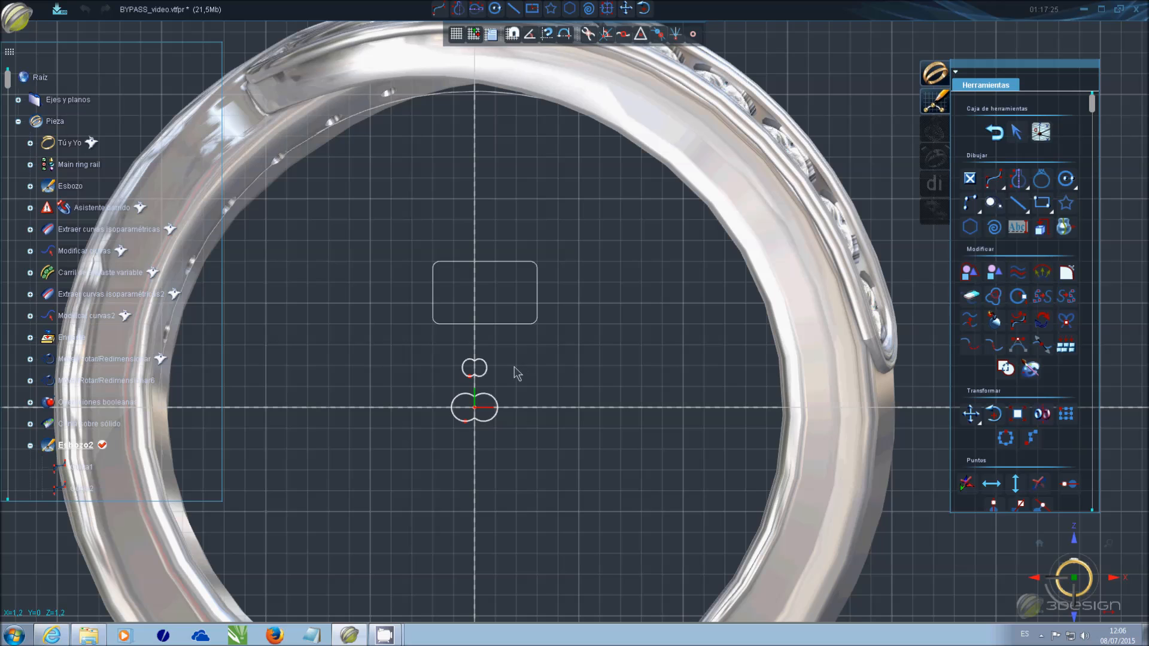
{"action": "left_click", "coordinate": [488, 371]}
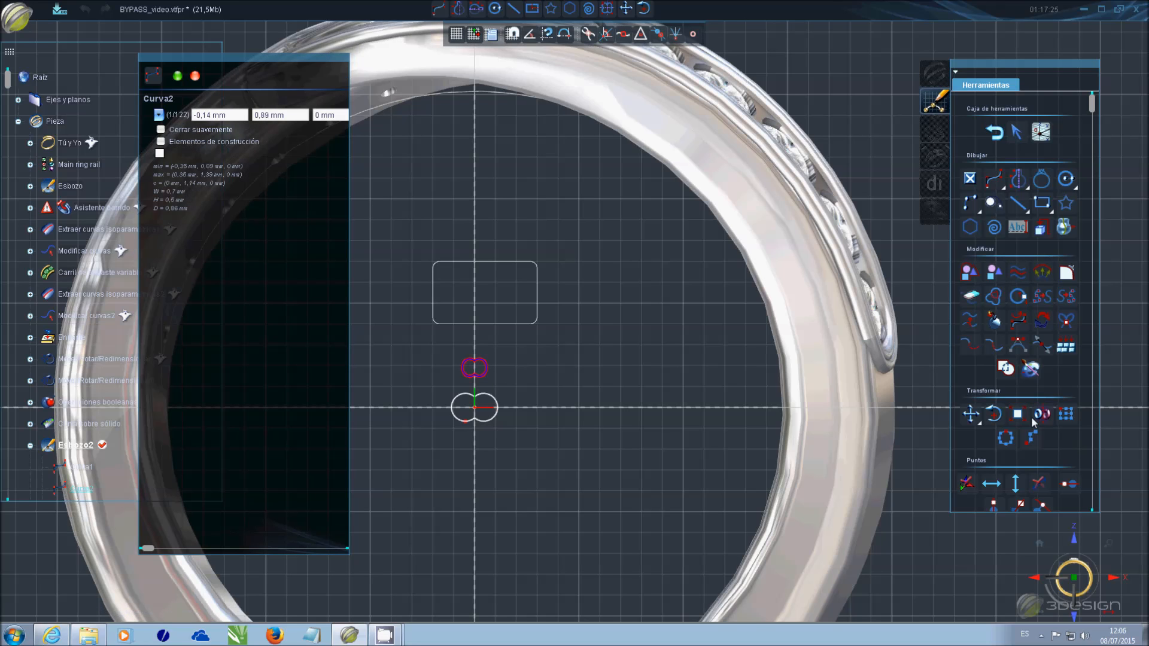
{"action": "left_click", "coordinate": [1027, 420]}
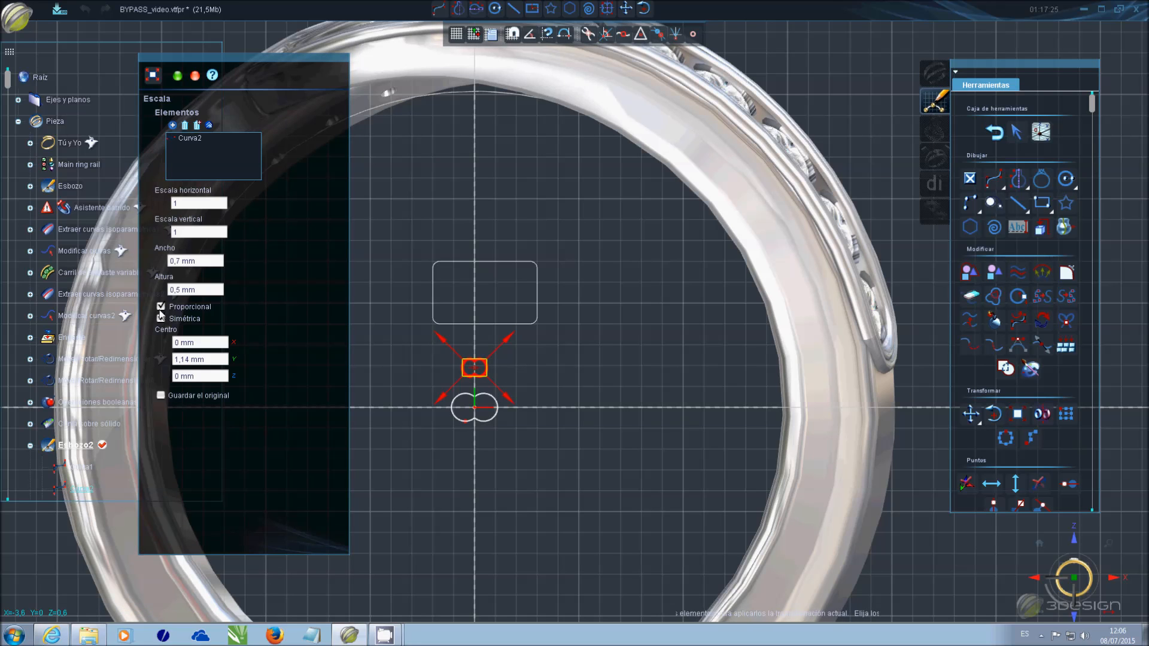
{"action": "left_click", "coordinate": [161, 307]}
{"action": "left_click", "coordinate": [207, 261]}
{"action": "key", "text": "BackSpace"}
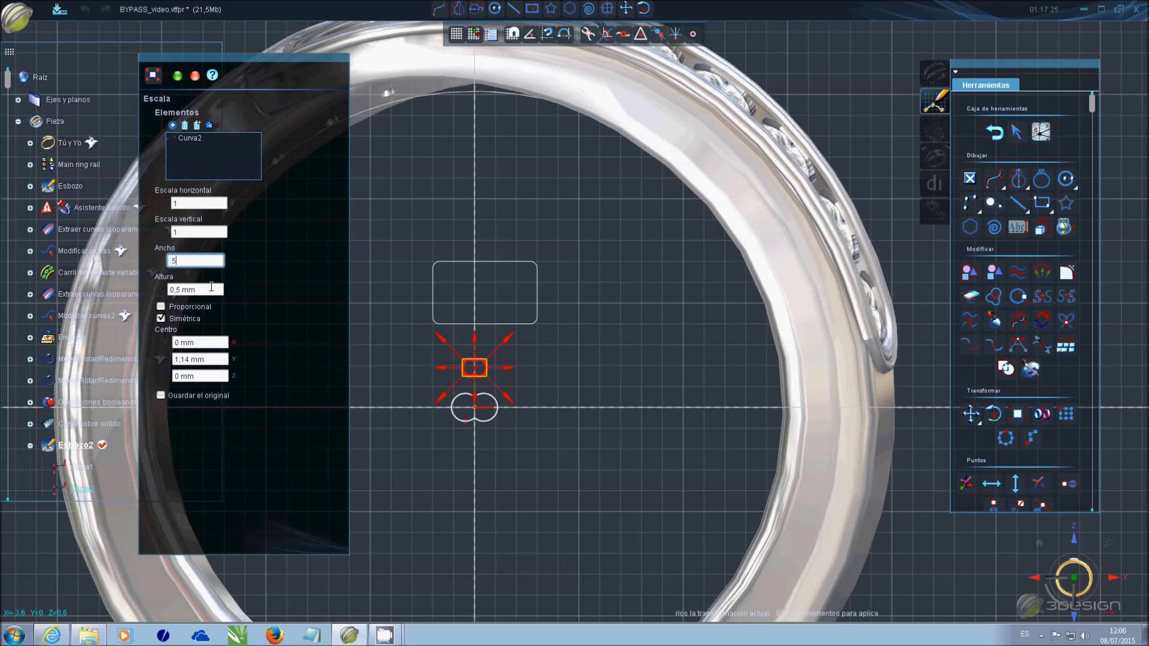
{"action": "type", "text": ".55"}
{"action": "key", "text": "Return"}
{"action": "left_click", "coordinate": [177, 75]}
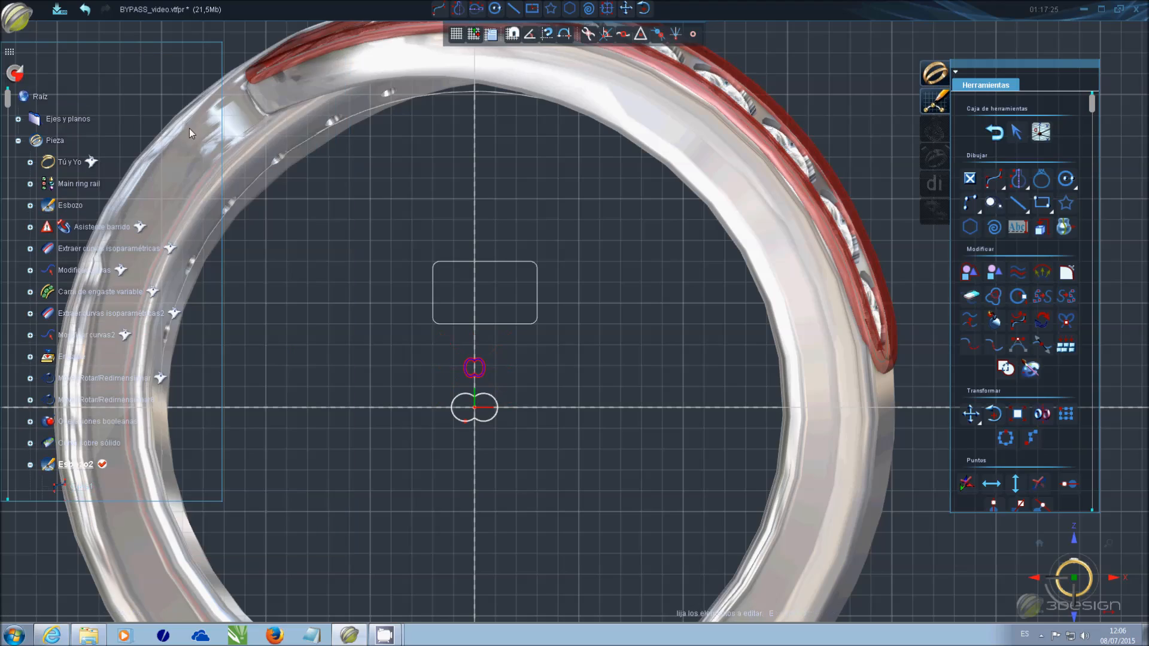
{"action": "left_click", "coordinate": [16, 75]}
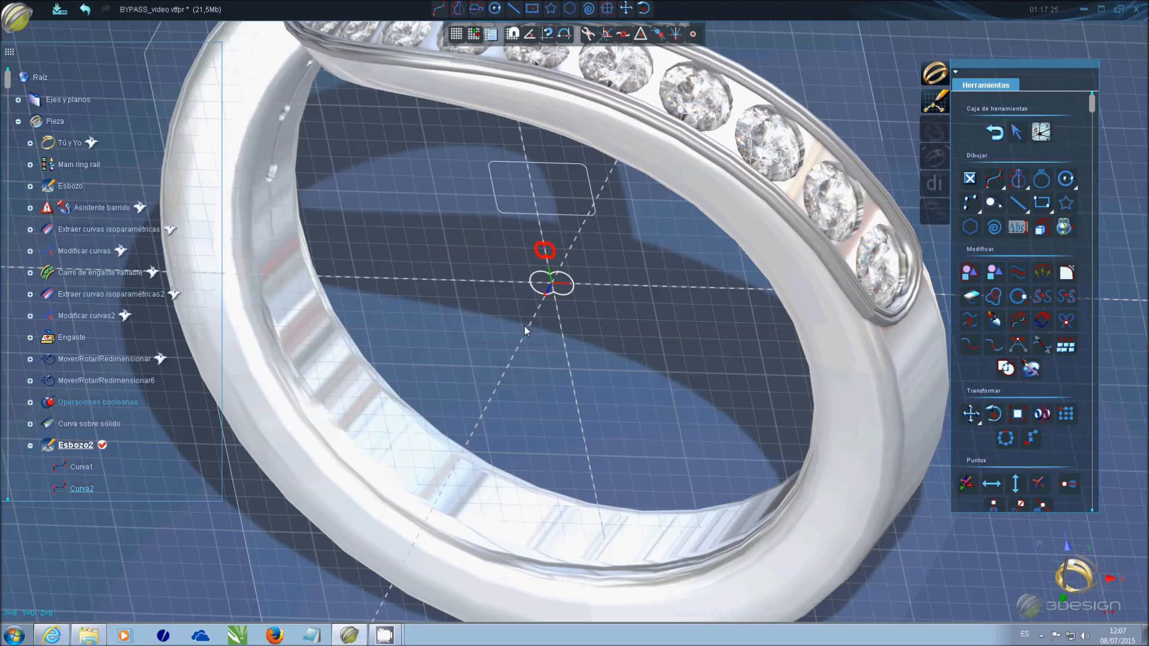
- Scale the smaller two-lobed outline to 0.45 mm wide and 0.4 mm high, update the ring, and leave the sketch
{"action": "scroll", "coordinate": [580, 262], "scroll_direction": "down", "scroll_amount": 2}
{"action": "mouse_move", "coordinate": [582, 259]}
{"action": "middle_mouse_down"}
{"action": "mouse_move", "coordinate": [541, 282]}
{"action": "mouse_move", "coordinate": [609, 308]}
{"action": "mouse_move", "coordinate": [609, 256]}
{"action": "mouse_move", "coordinate": [556, 213]}
{"action": "mouse_move", "coordinate": [480, 205]}
{"action": "mouse_move", "coordinate": [443, 236]}
{"action": "mouse_move", "coordinate": [412, 203]}
{"action": "mouse_move", "coordinate": [566, 185]}
{"action": "middle_mouse_up"}
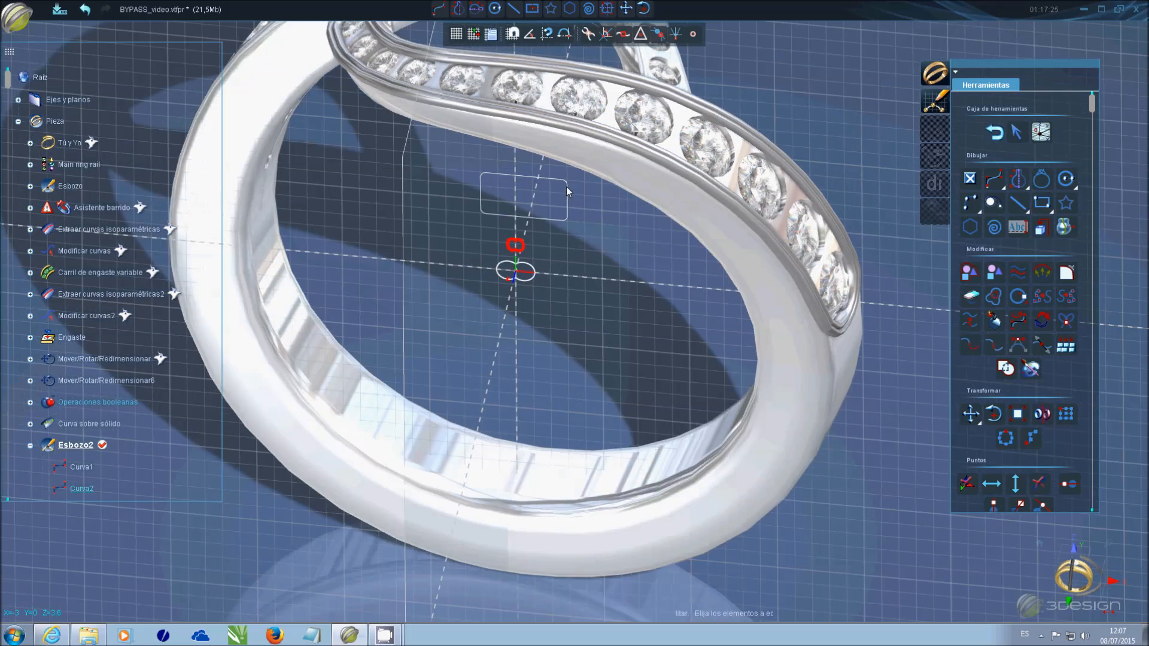
{"action": "scroll", "coordinate": [564, 285], "scroll_direction": "up", "scroll_amount": 5}
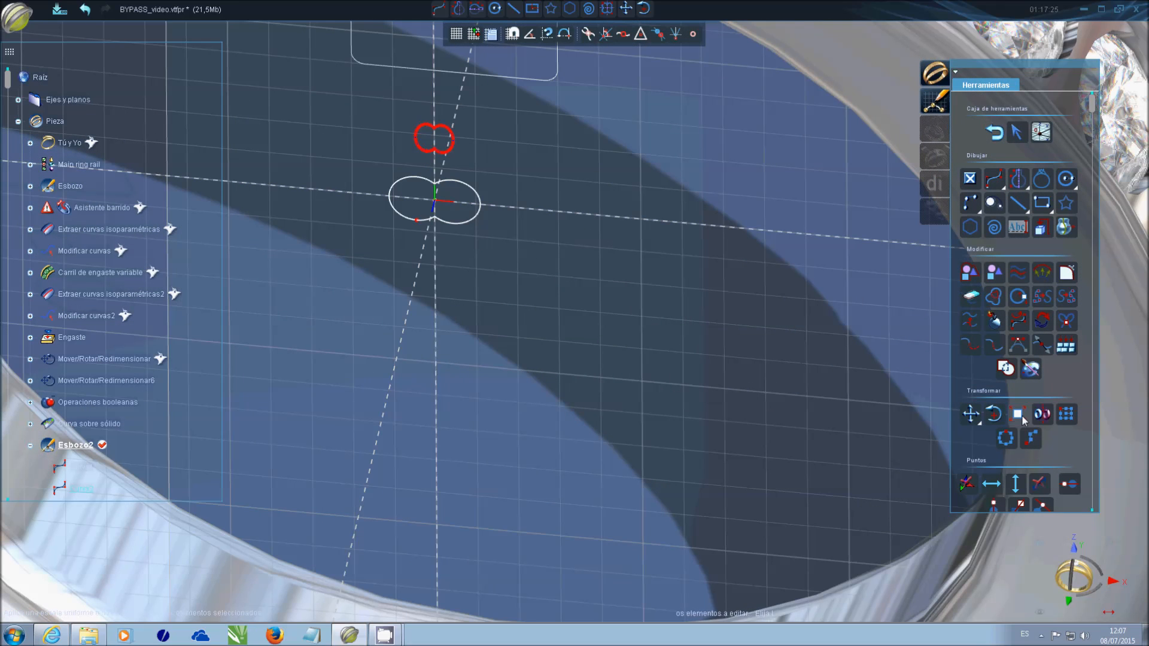
{"action": "left_click", "coordinate": [1018, 413]}
{"action": "left_click", "coordinate": [210, 261]}
{"action": "key", "text": "BackSpace"}
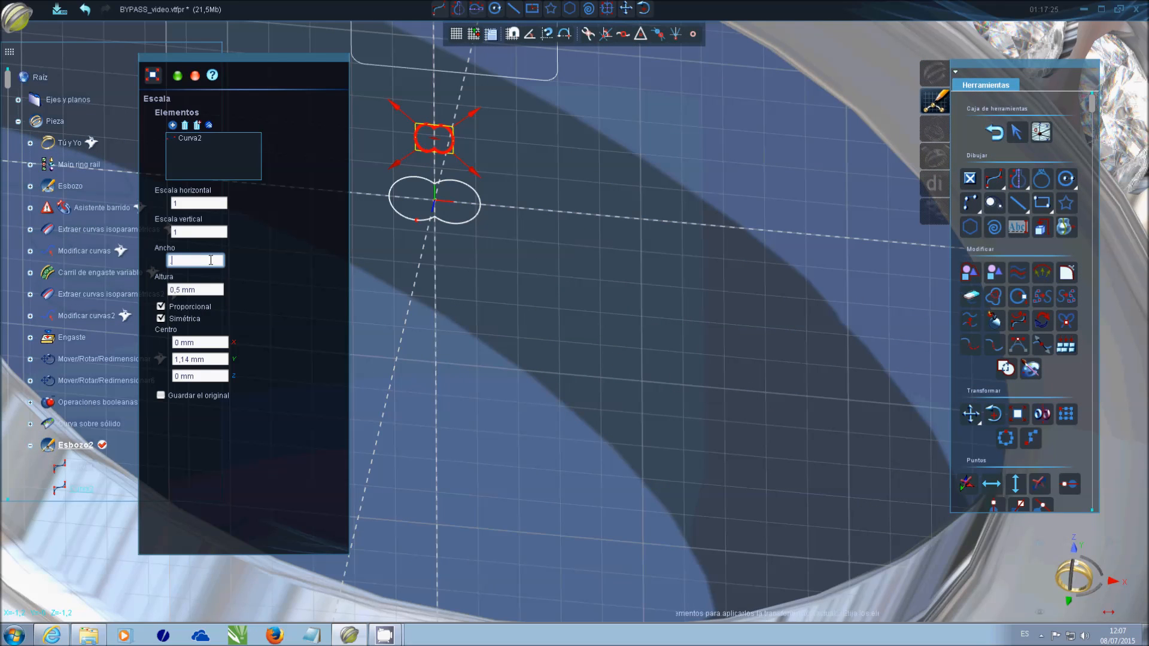
{"action": "type", "text": ".45"}
{"action": "left_click", "coordinate": [217, 290]}
{"action": "key", "text": "BackSpace"}
{"action": "type", "text": "."}
{"action": "left_click", "coordinate": [160, 307]}
{"action": "type", "text": "4"}
{"action": "left_click", "coordinate": [203, 261]}
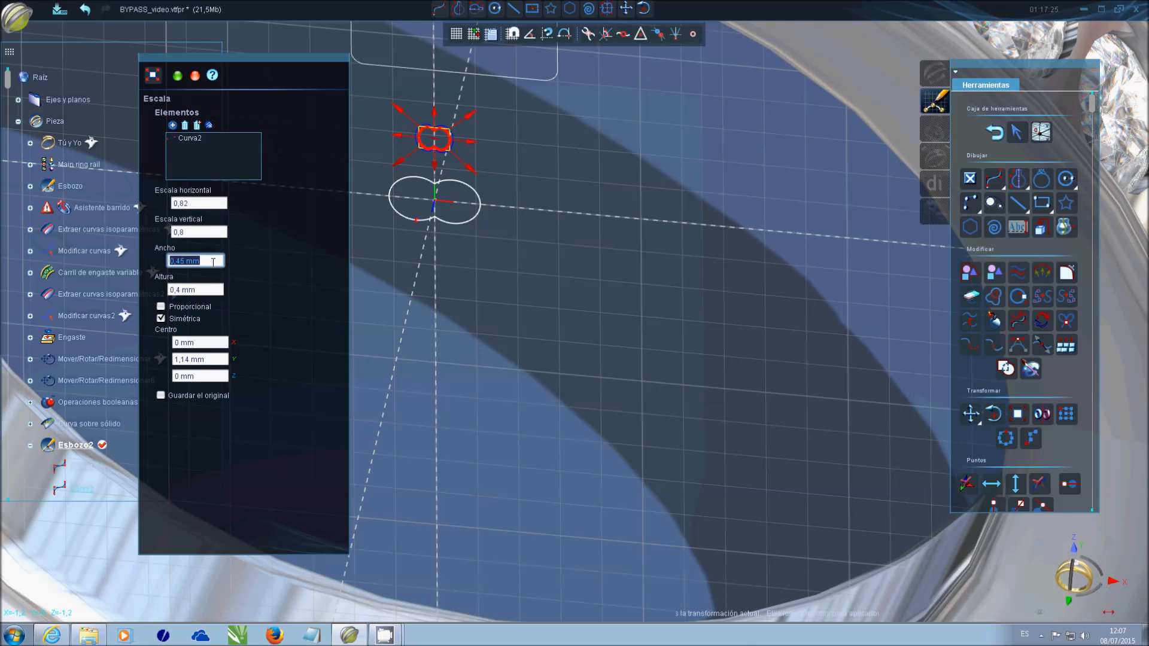
{"action": "left_click", "coordinate": [178, 75]}
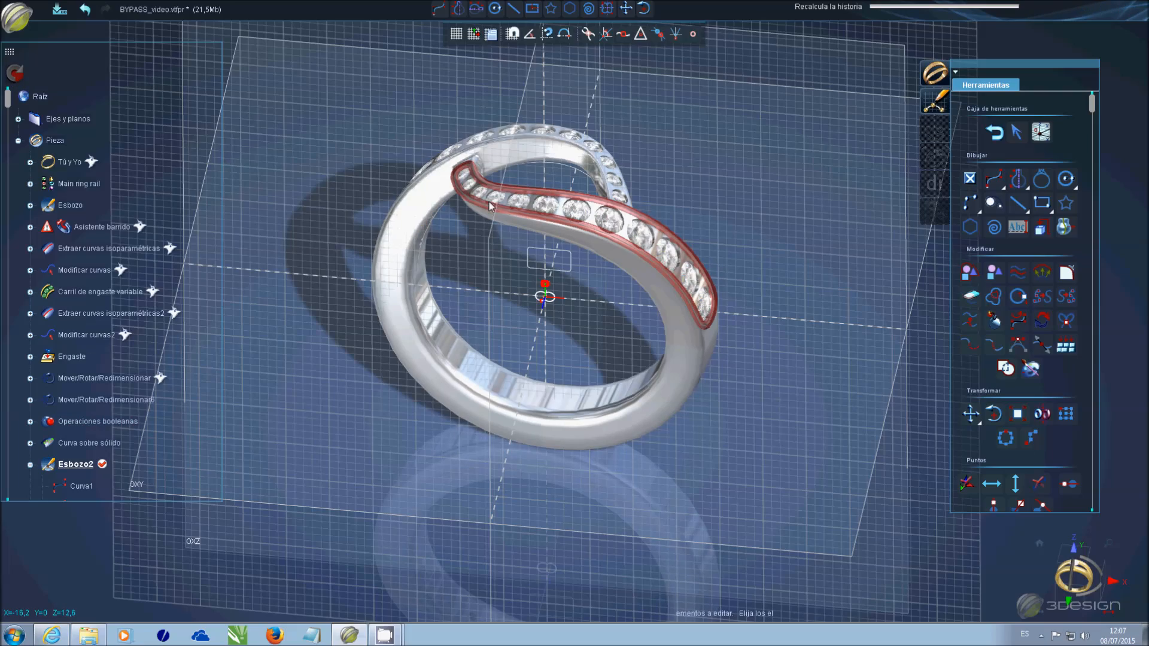
{"action": "scroll", "coordinate": [495, 182], "scroll_direction": "up", "scroll_amount": 2}
{"action": "mouse_move", "coordinate": [784, 326]}
{"action": "middle_mouse_down"}
{"action": "mouse_move", "coordinate": [500, 275]}
{"action": "mouse_move", "coordinate": [667, 354]}
{"action": "mouse_move", "coordinate": [745, 408]}
{"action": "mouse_move", "coordinate": [793, 329]}
{"action": "middle_mouse_up"}
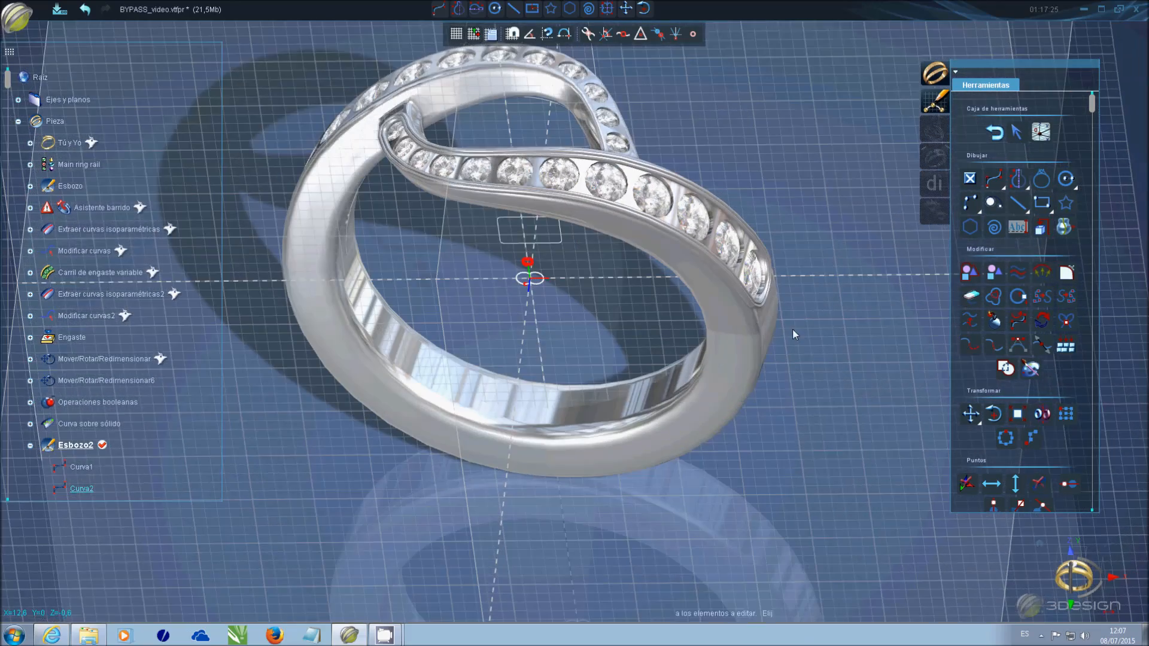
{"action": "left_click", "coordinate": [991, 134]}
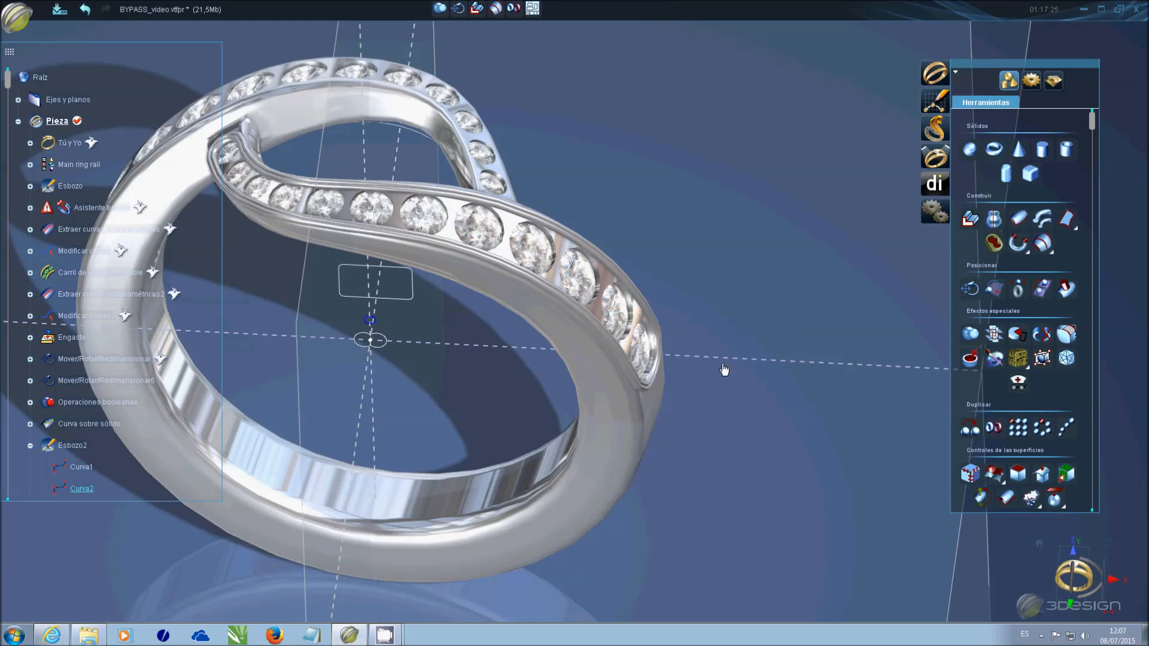
- Rotate the swept border around the gems about the OZ axis
{"action": "left_click", "coordinate": [482, 197]}
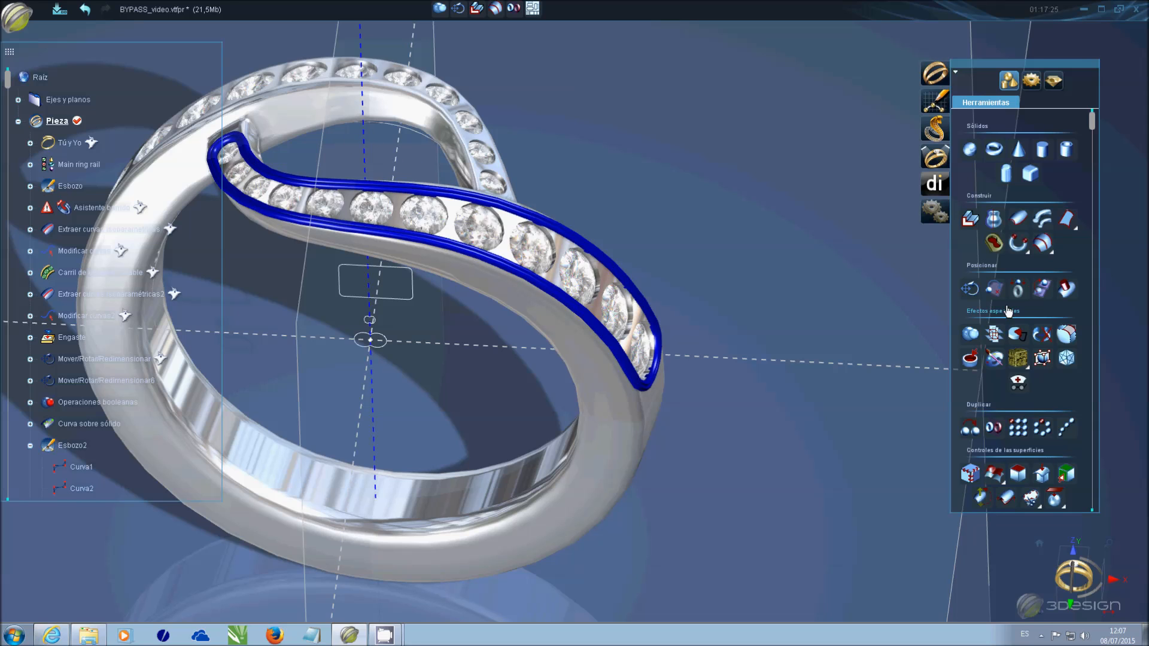
{"action": "left_click", "coordinate": [970, 289]}
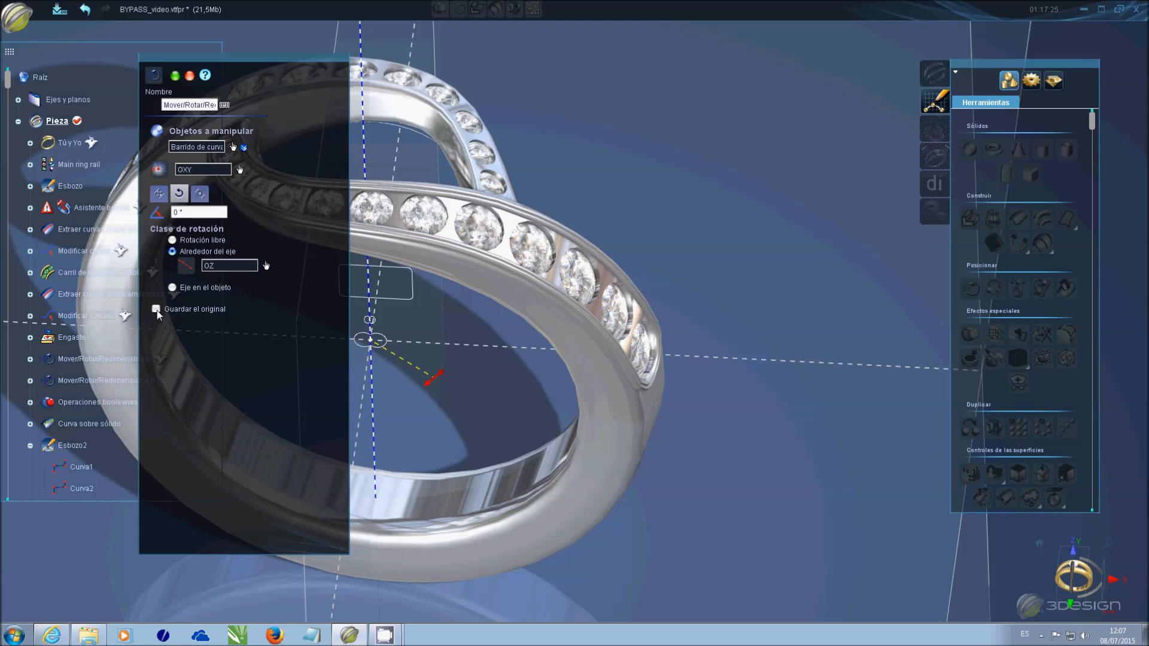
{"action": "middle_click_drag", "start_coordinate": [354, 303], "coordinate": [515, 318]}
{"action": "left_click_drag", "start_coordinate": [590, 400], "coordinate": [528, 290]}
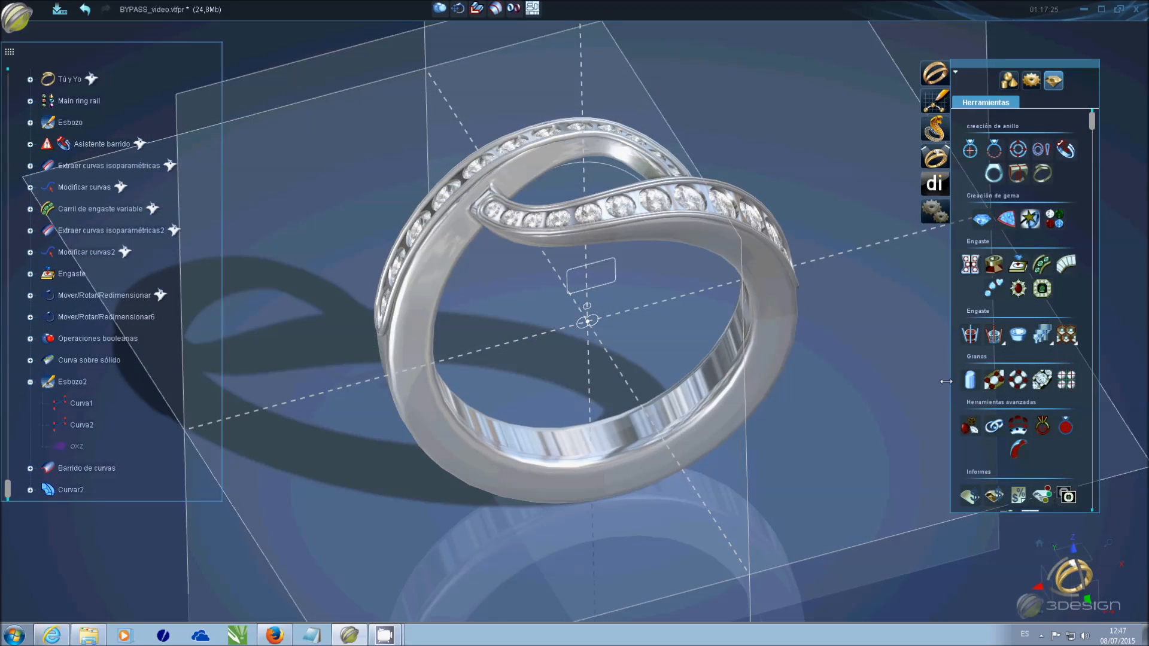
- Place a White gold 18K grain at the origin and set its mode to Redondeado
{"action": "left_click", "coordinate": [970, 379]}
{"action": "left_click", "coordinate": [654, 334]}
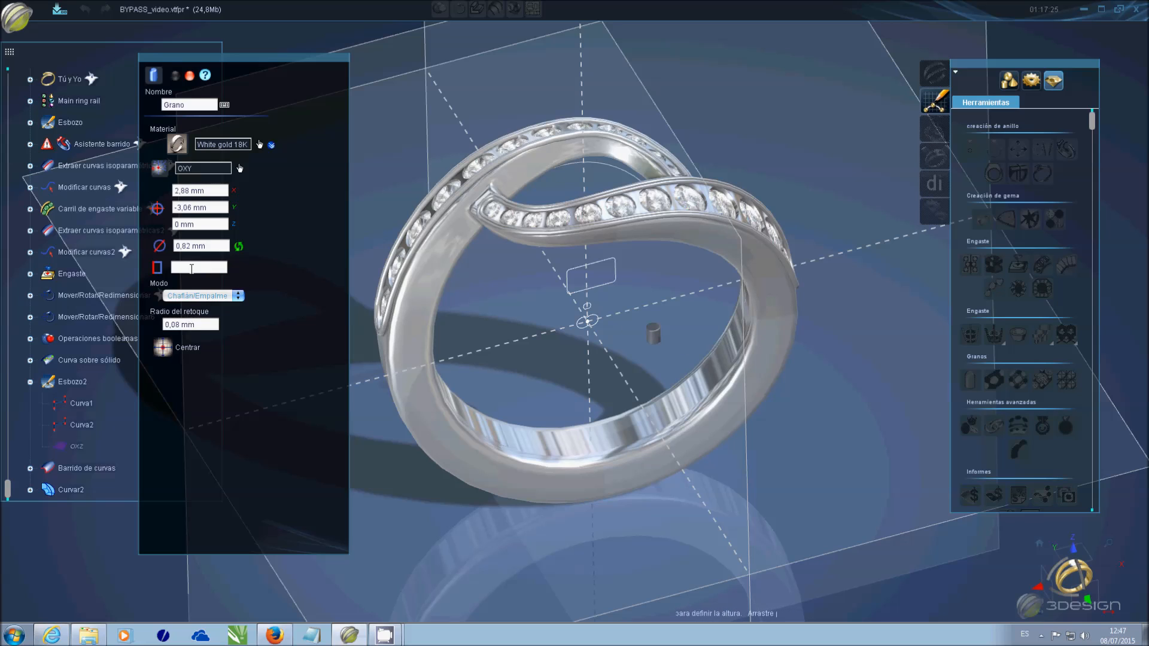
{"action": "left_click", "coordinate": [190, 296]}
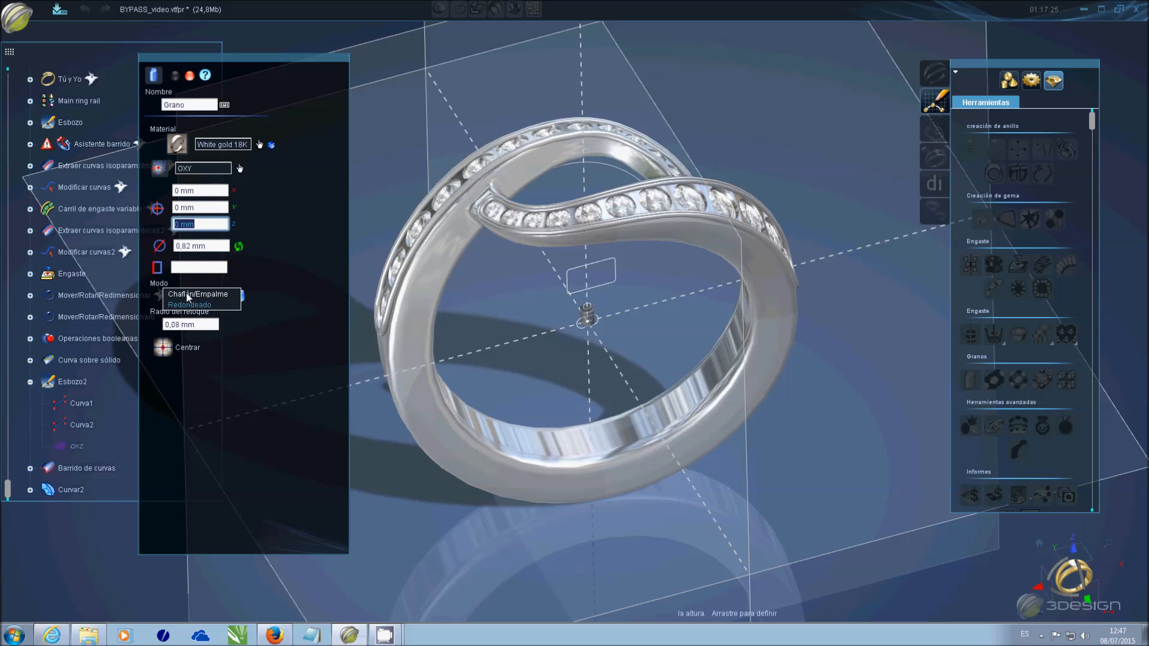
{"action": "left_click", "coordinate": [189, 305]}
- Set the grain's diameter to 0.46 mm, height to 1 mm and Z position to -0.44 mm, and validate it
{"action": "left_click", "coordinate": [213, 246]}
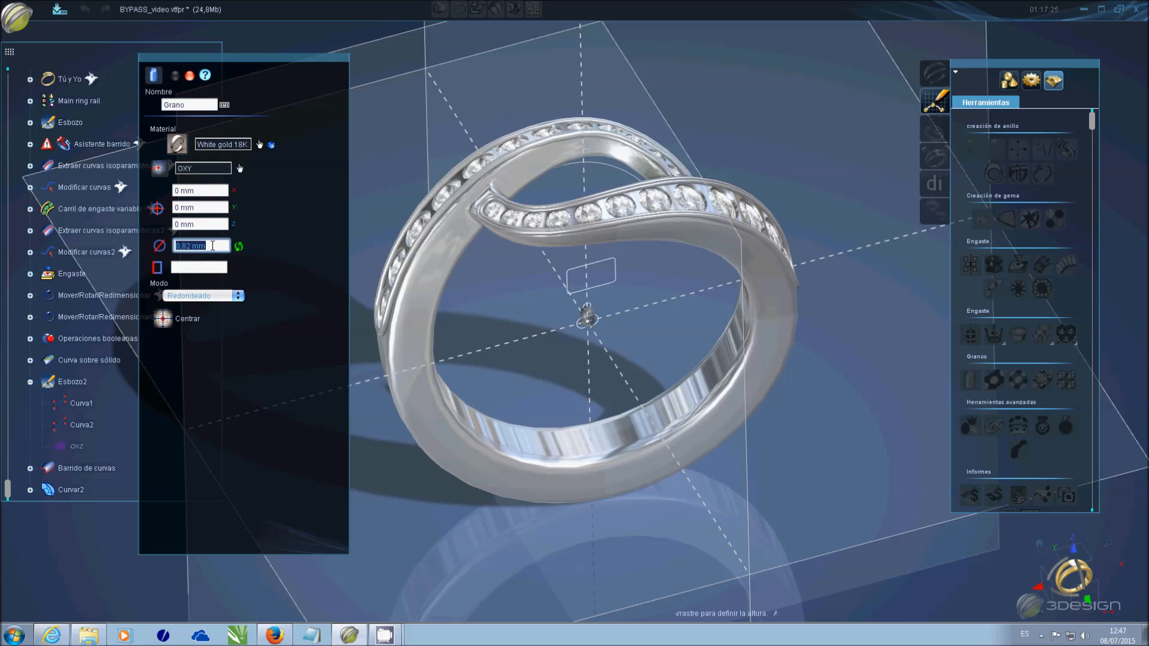
{"action": "type", "text": ".4"}
{"action": "type", "text": "6"}
{"action": "left_click", "coordinate": [195, 267]}
{"action": "type", "text": "1"}
{"action": "left_click", "coordinate": [207, 225]}
{"action": "type", "text": "-0,44"}
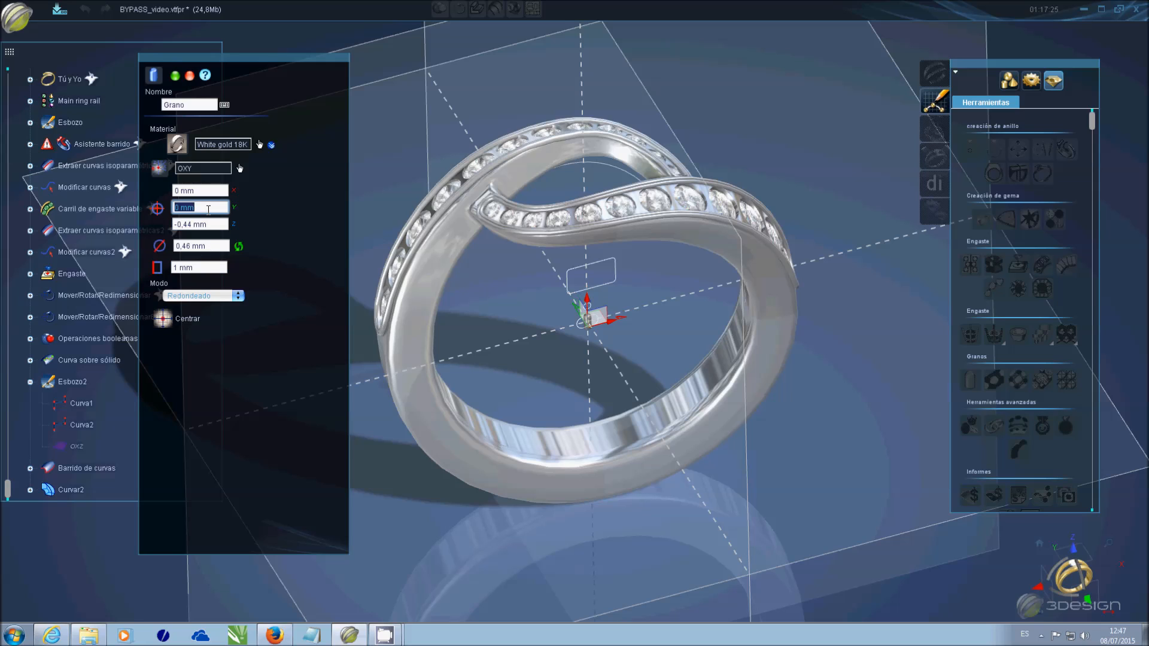
{"action": "key", "text": "Return"}
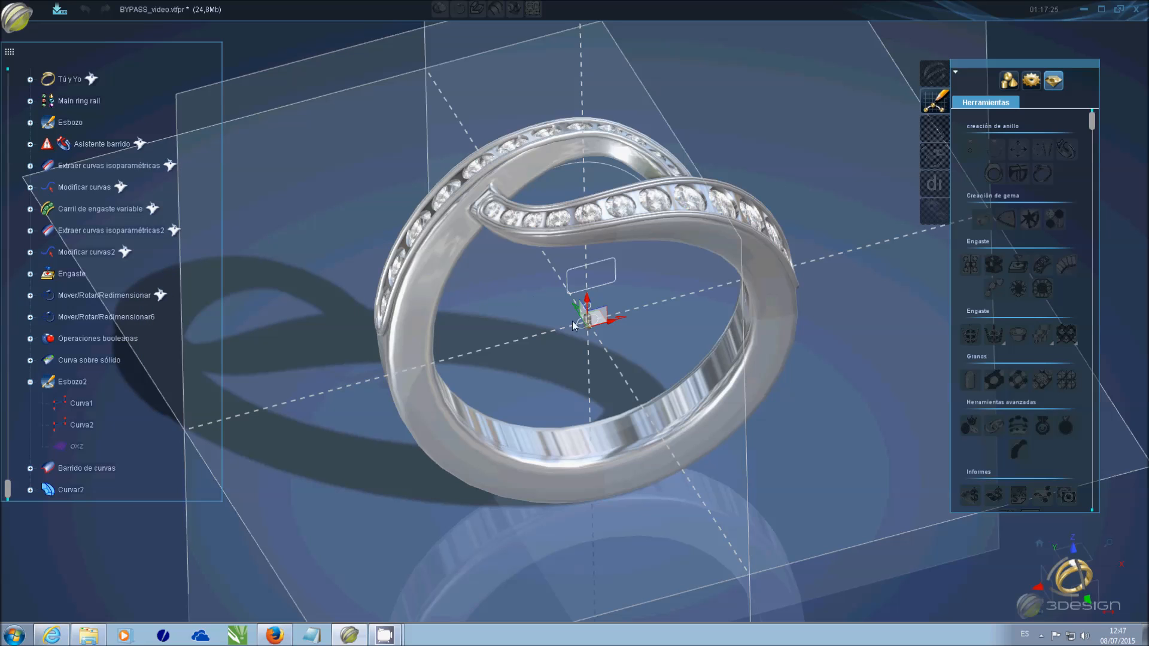
- Start a grain line from the gem rows of both branches, using the new grain as the object to duplicate
{"action": "scroll", "coordinate": [522, 232], "scroll_direction": "up", "scroll_amount": 2}
{"action": "left_click", "coordinate": [522, 232]}
{"action": "scroll", "coordinate": [445, 322], "scroll_direction": "up", "scroll_amount": 1}
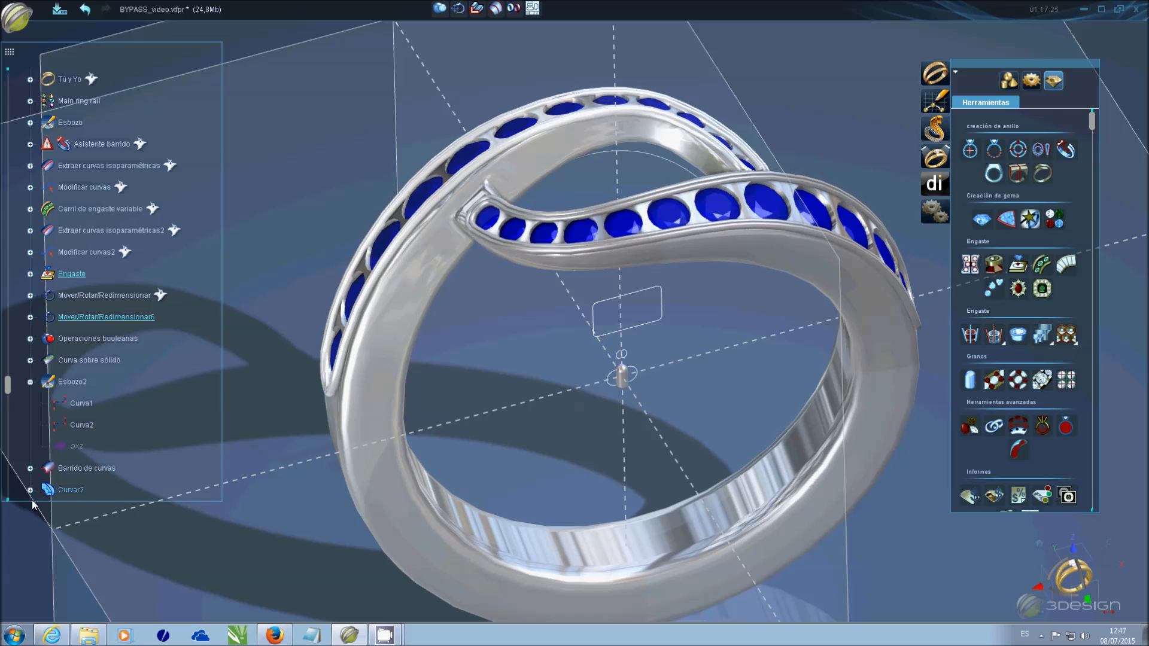
{"action": "scroll", "coordinate": [103, 444], "scroll_direction": "down", "scroll_amount": 1}
{"action": "left_click", "coordinate": [106, 488]}
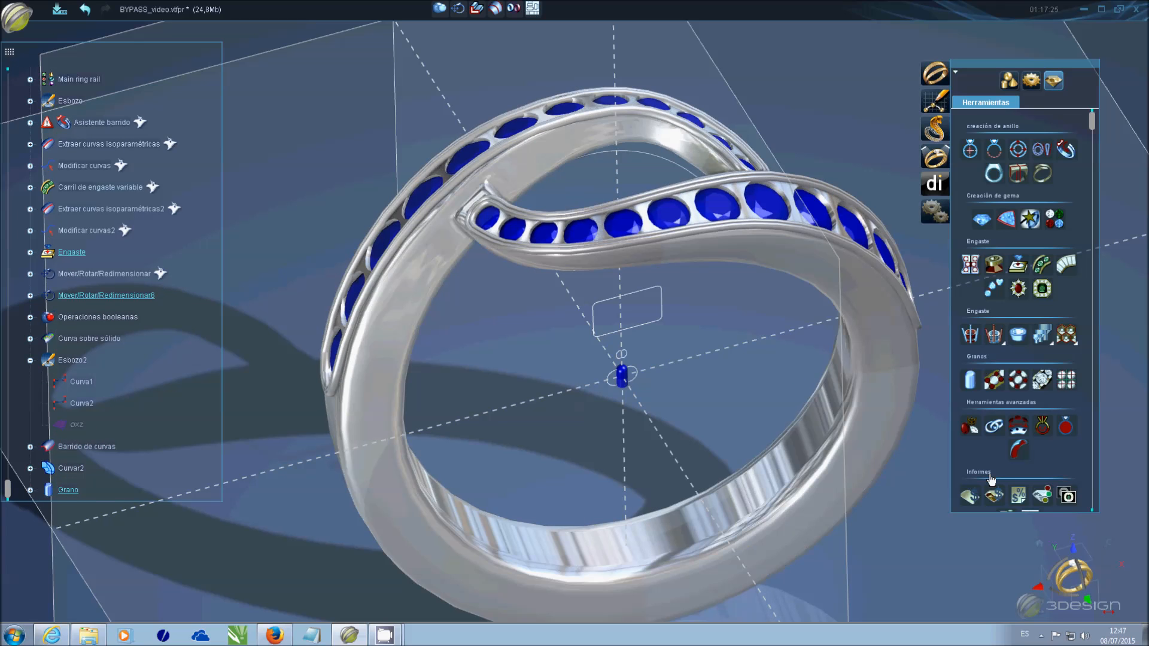
{"action": "left_click", "coordinate": [994, 380]}
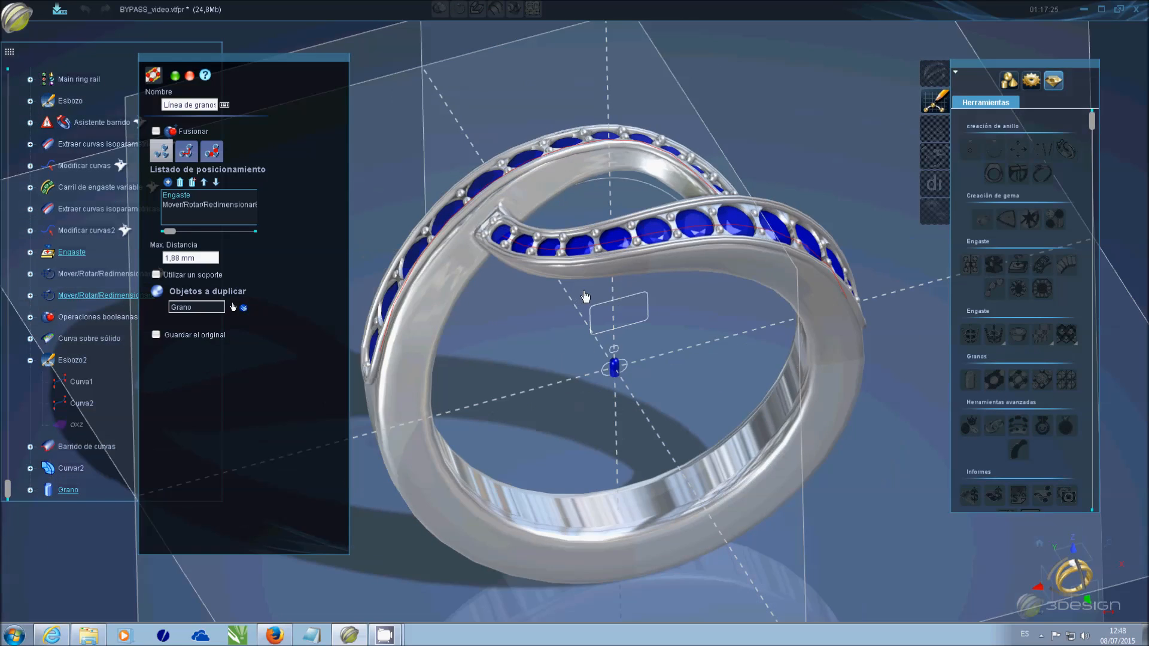
{"action": "middle_click_drag", "start_coordinate": [587, 344], "coordinate": [623, 313]}
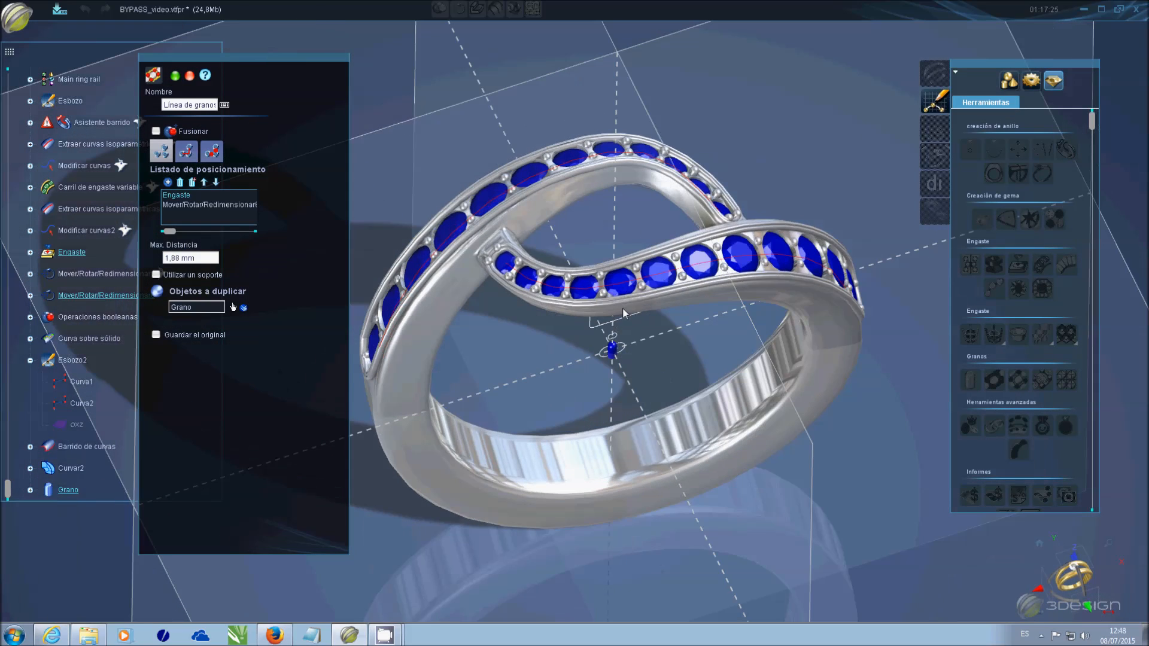
- Use the No compartir granos strategy with 2 grains, a 90° opening angle and collision checking off
{"action": "left_click", "coordinate": [186, 152]}
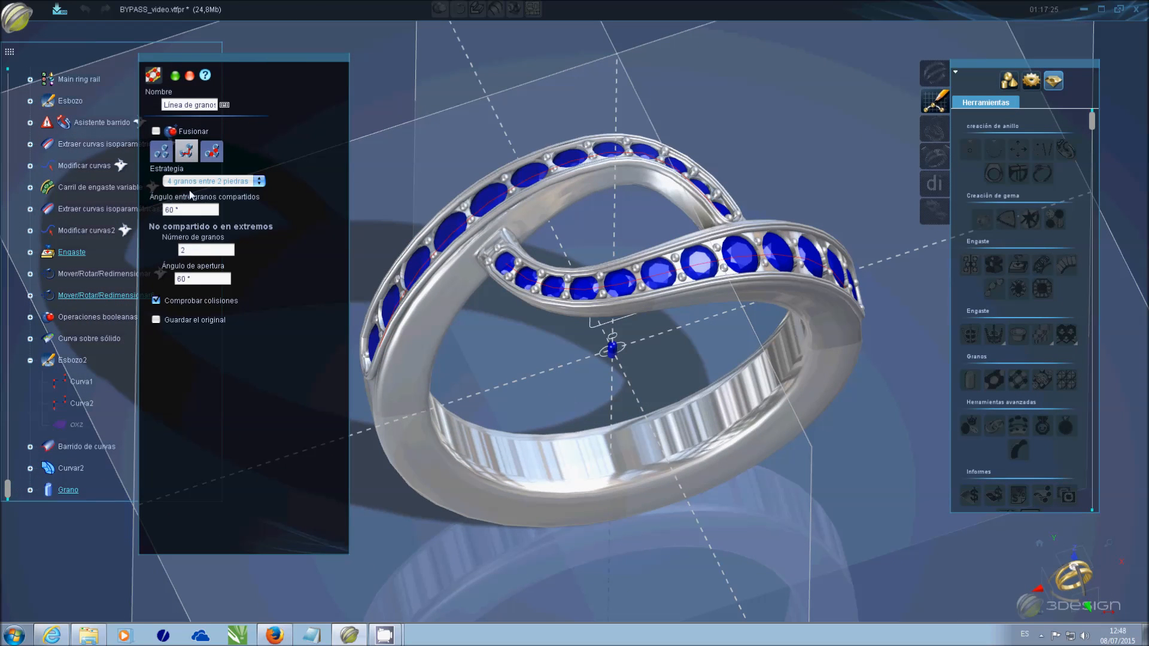
{"action": "left_click", "coordinate": [204, 180]}
{"action": "left_click", "coordinate": [197, 169]}
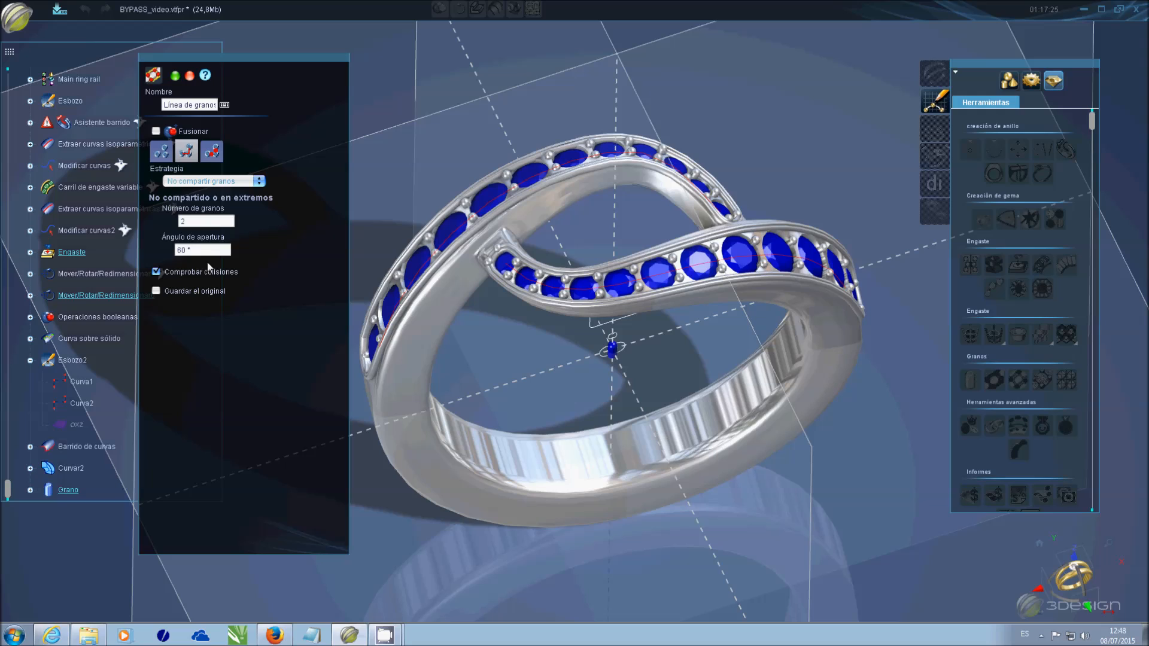
{"action": "double_click", "coordinate": [202, 222]}
{"action": "type", "text": "4"}
{"action": "type", "text": "2"}
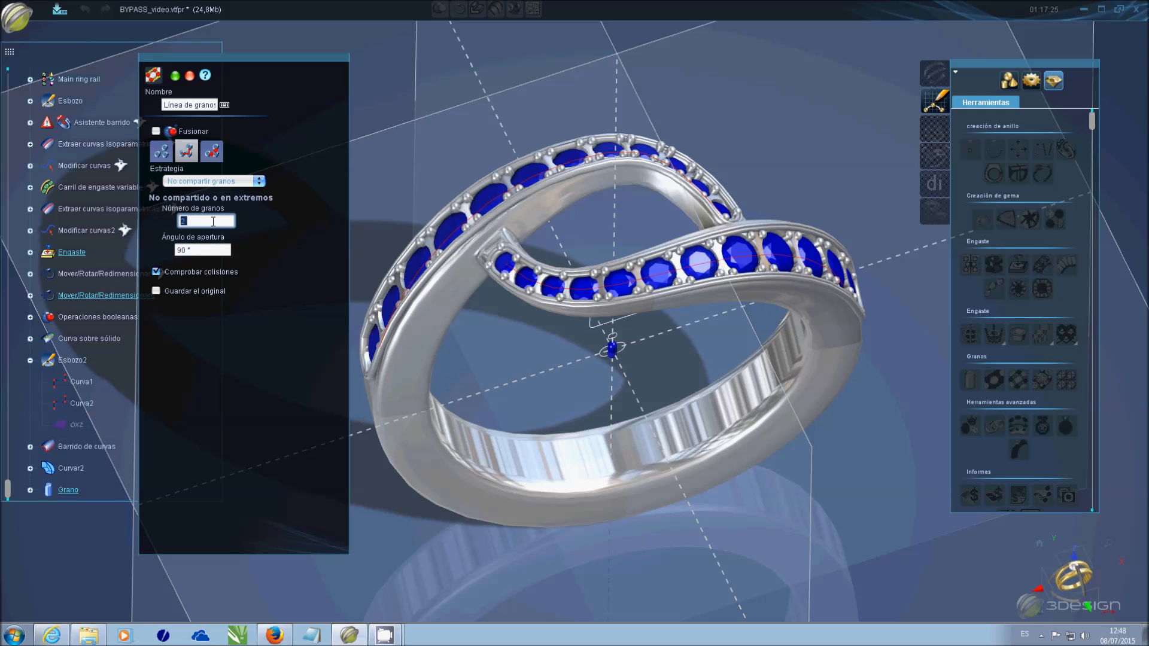
{"action": "left_click", "coordinate": [159, 273]}
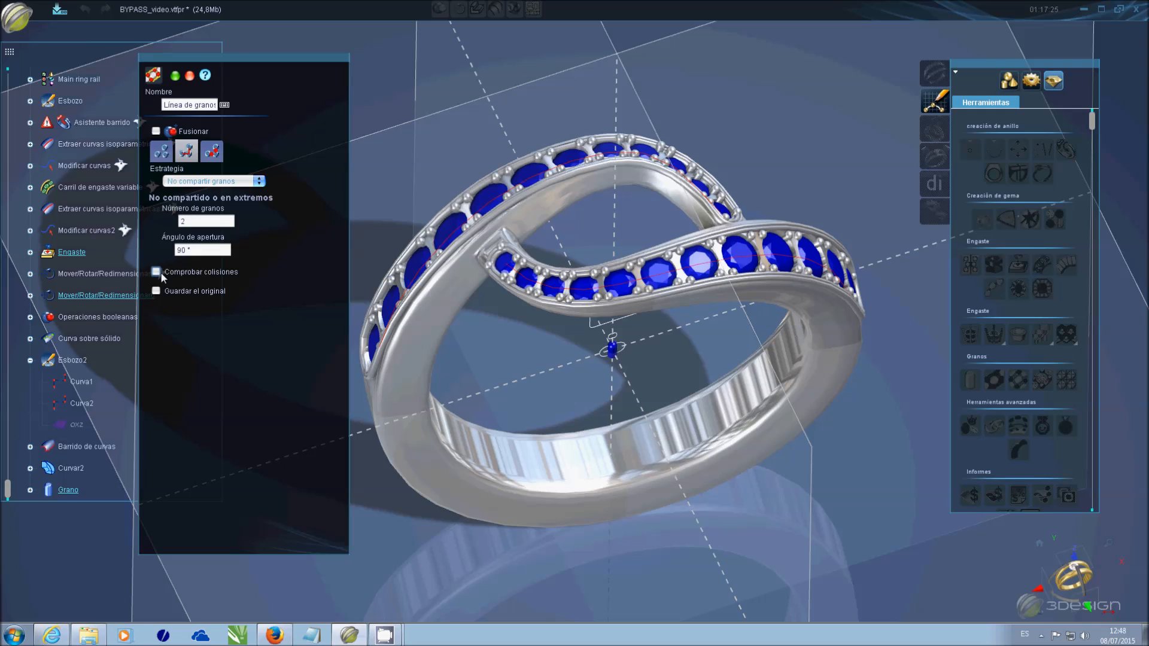
{"action": "right_click_drag", "start_coordinate": [658, 371], "coordinate": [529, 355]}
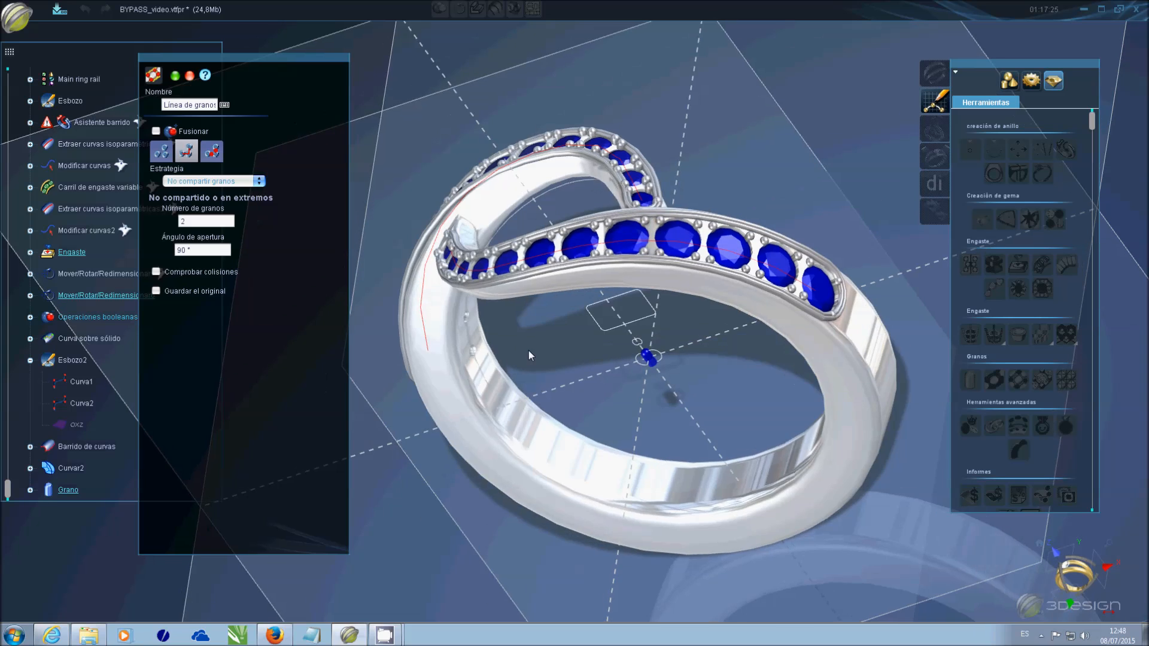
- Set the grains' overlap to 0.25 mm and validate the grain line
{"action": "left_click", "coordinate": [211, 151]}
{"action": "triple_click", "coordinate": [188, 183]}
{"action": "key", "text": "BackSpace"}
{"action": "type", "text": ",25"}
{"action": "left_click", "coordinate": [199, 107]}
{"action": "middle_click_drag", "start_coordinate": [467, 277], "coordinate": [523, 297]}
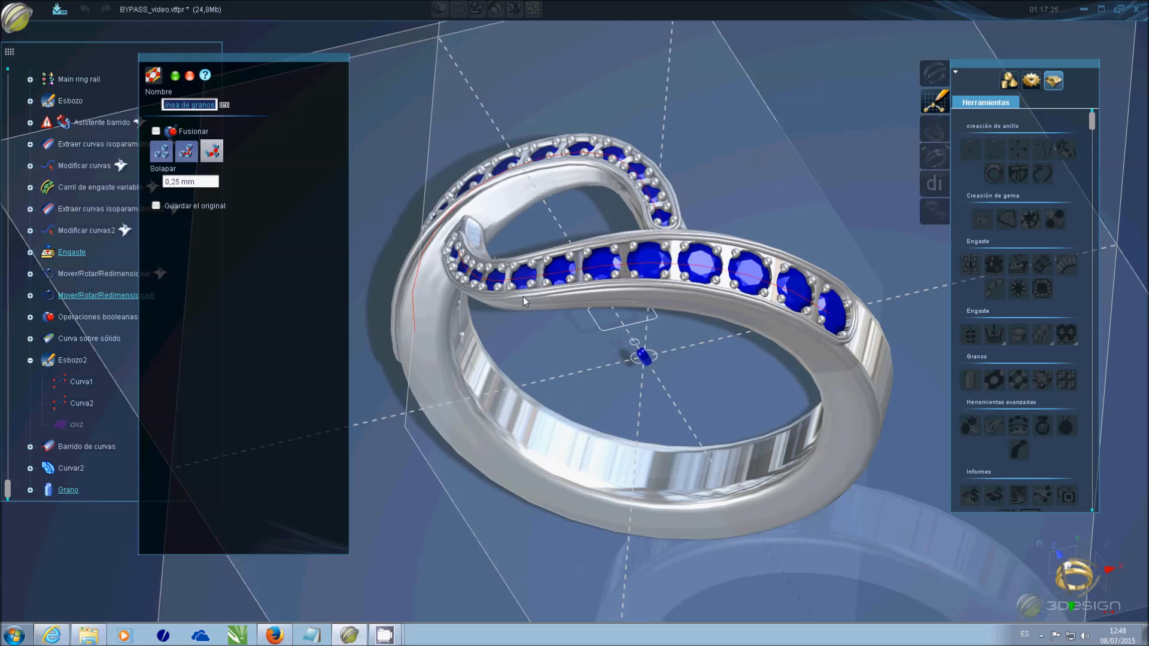
{"action": "key", "text": "Return"}
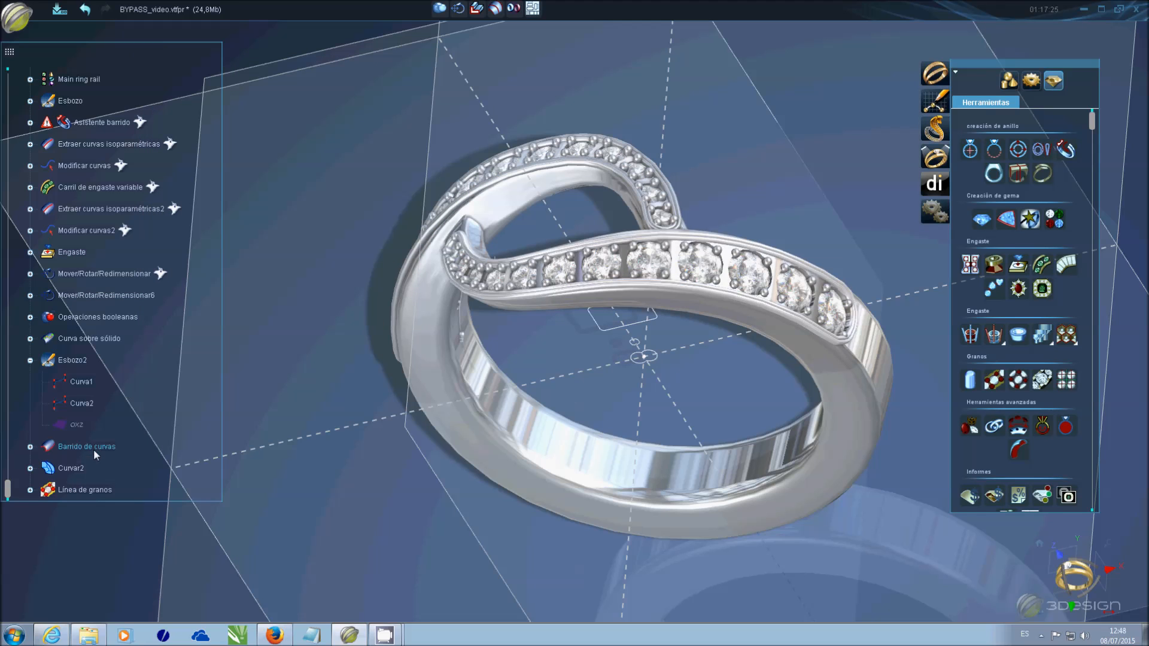
- Edit the grain inside the grain line, setting its diameter to 0.52 mm and its height to 1.08 mm, and validate it
{"action": "left_click", "coordinate": [30, 489]}
{"action": "double_click", "coordinate": [70, 490]}
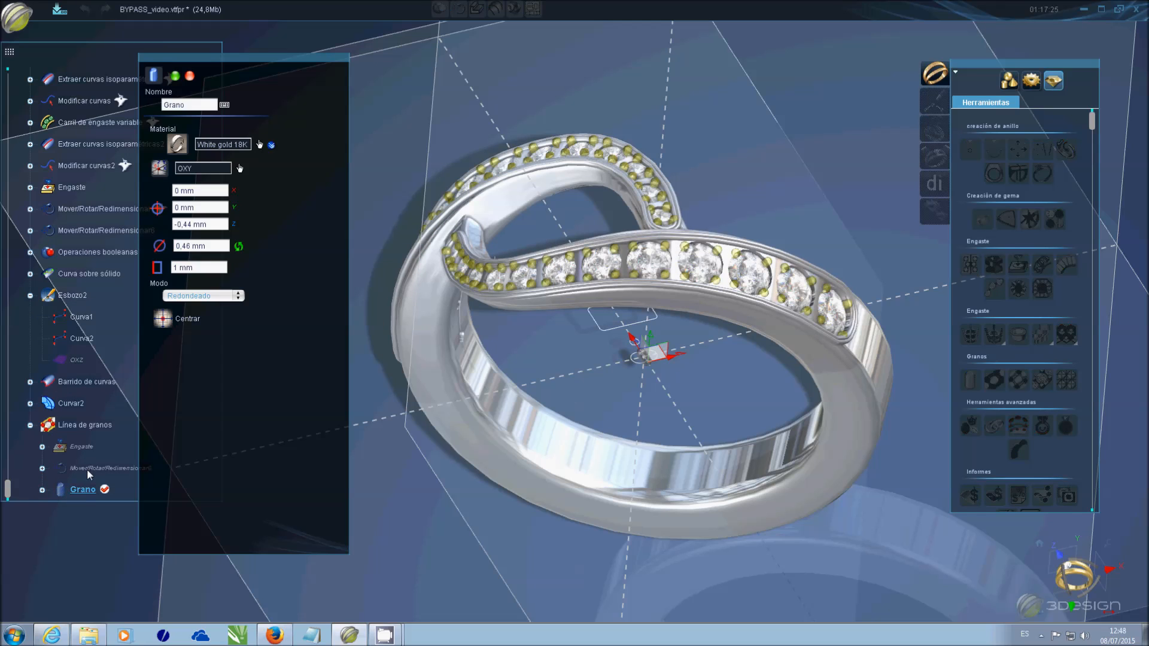
{"action": "left_click", "coordinate": [213, 245]}
{"action": "key", "text": "BackSpace"}
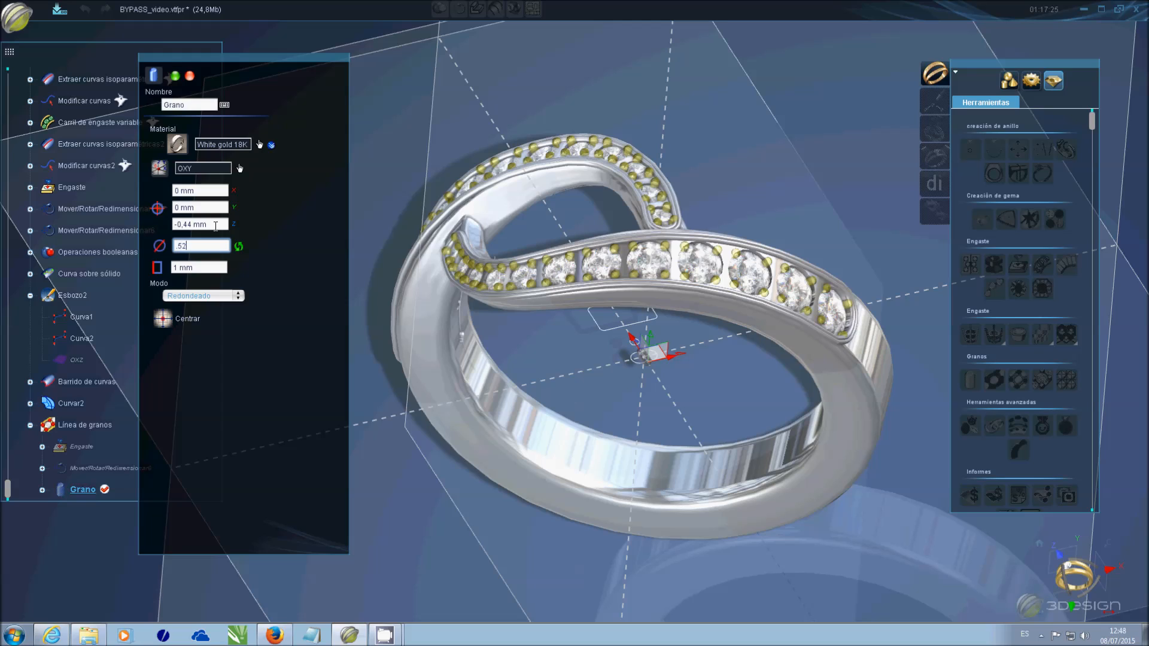
{"action": "left_click", "coordinate": [215, 225]}
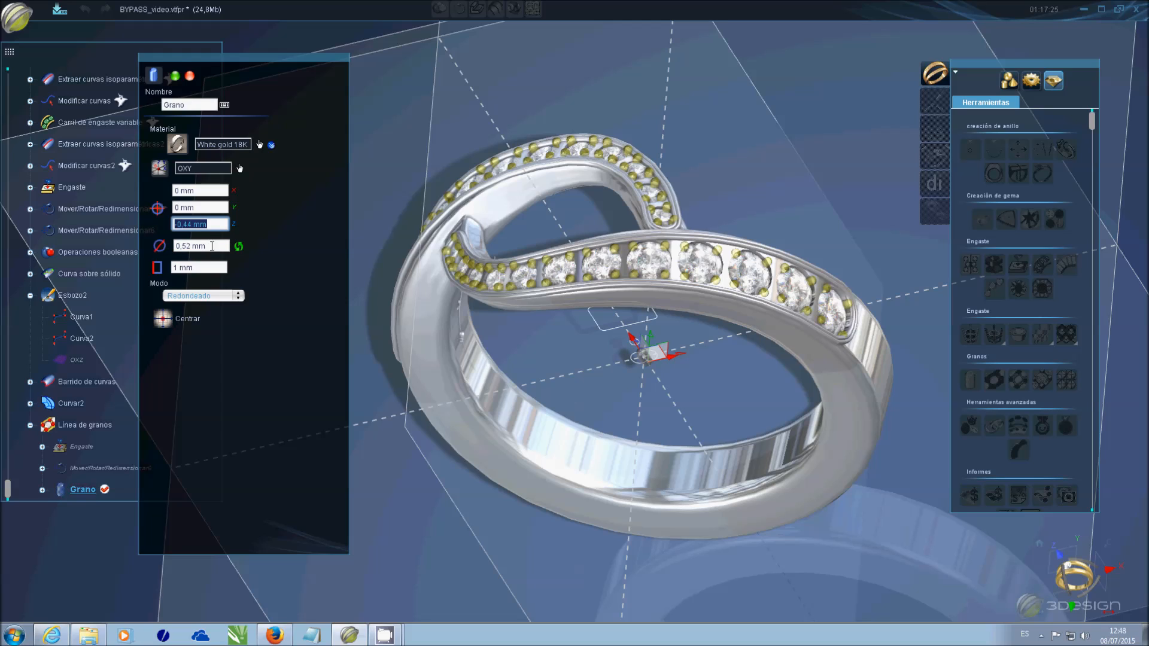
{"action": "left_click", "coordinate": [205, 264]}
{"action": "type", "text": "1.08"}
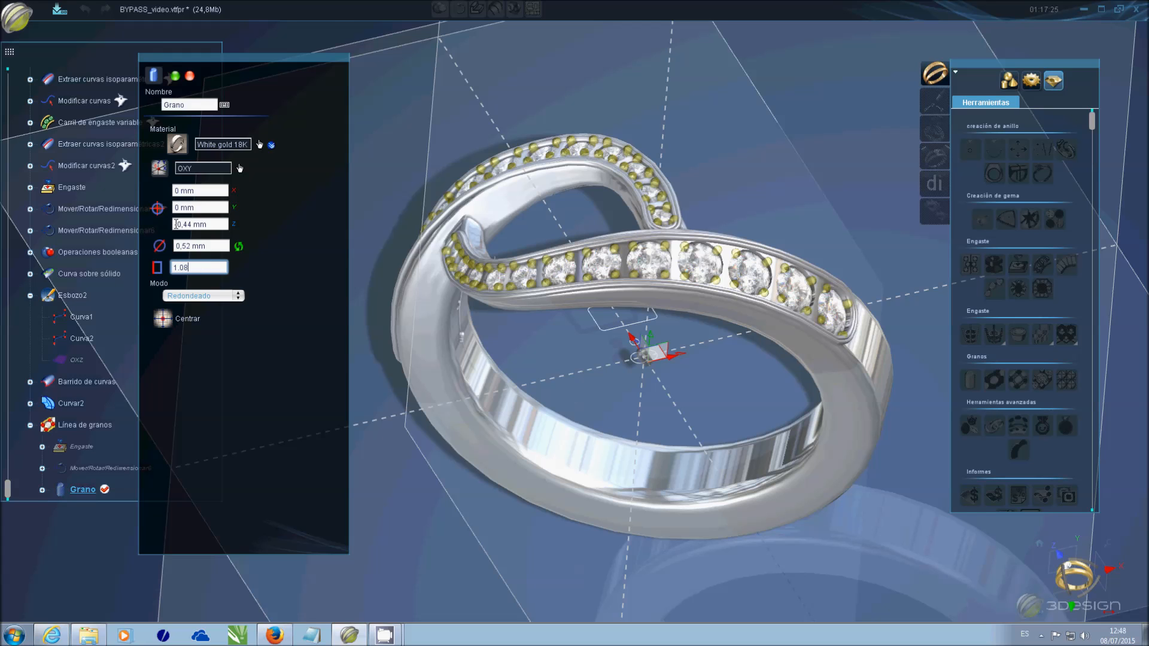
{"action": "key", "text": "Return"}
- Check the regenerated grains on both branches and save the ring file
{"action": "middle_click_drag", "start_coordinate": [705, 407], "coordinate": [773, 393]}
{"action": "middle_click_drag", "start_coordinate": [546, 469], "coordinate": [745, 386]}
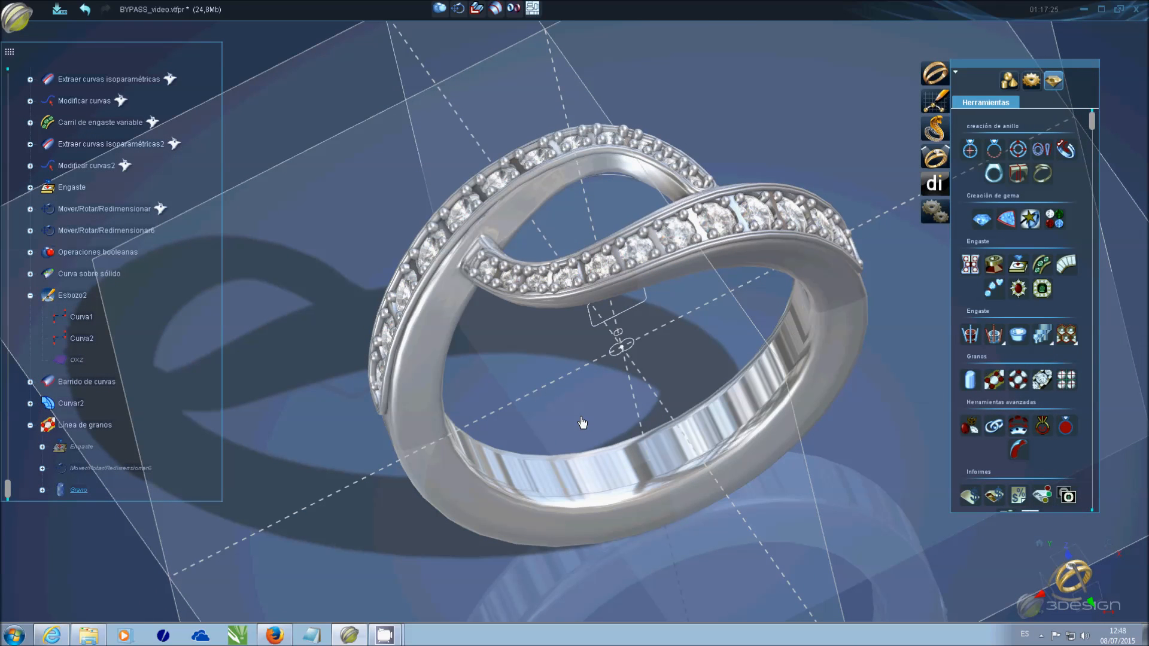
{"action": "key", "text": "ctrl+s"}
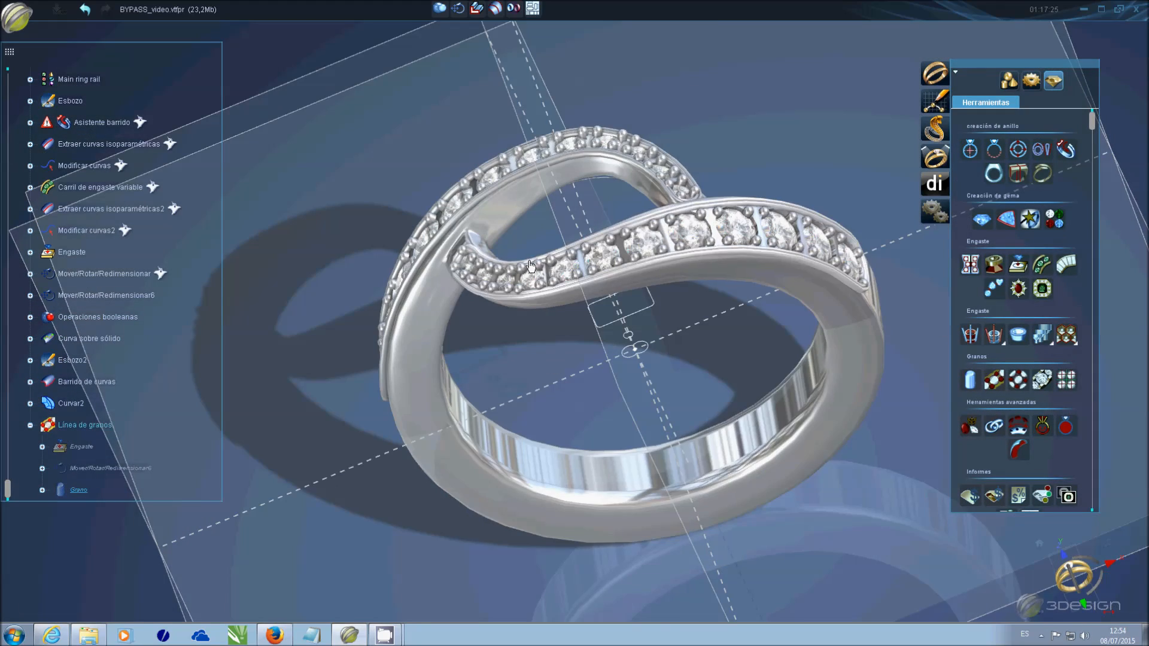
- Create a copy of the Corte múltiple gem cutters used in the Operaciones booleanas element
{"action": "scroll", "coordinate": [531, 266], "scroll_direction": "up", "scroll_amount": 3}
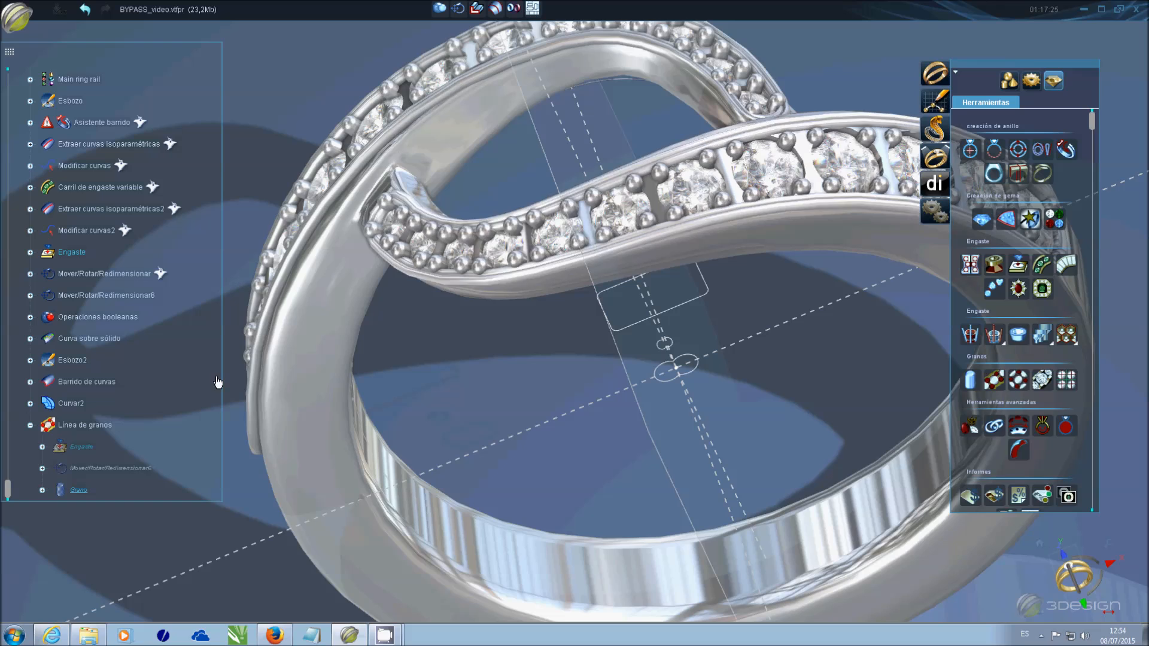
{"action": "left_click", "coordinate": [30, 318]}
{"action": "right_click", "coordinate": [92, 360]}
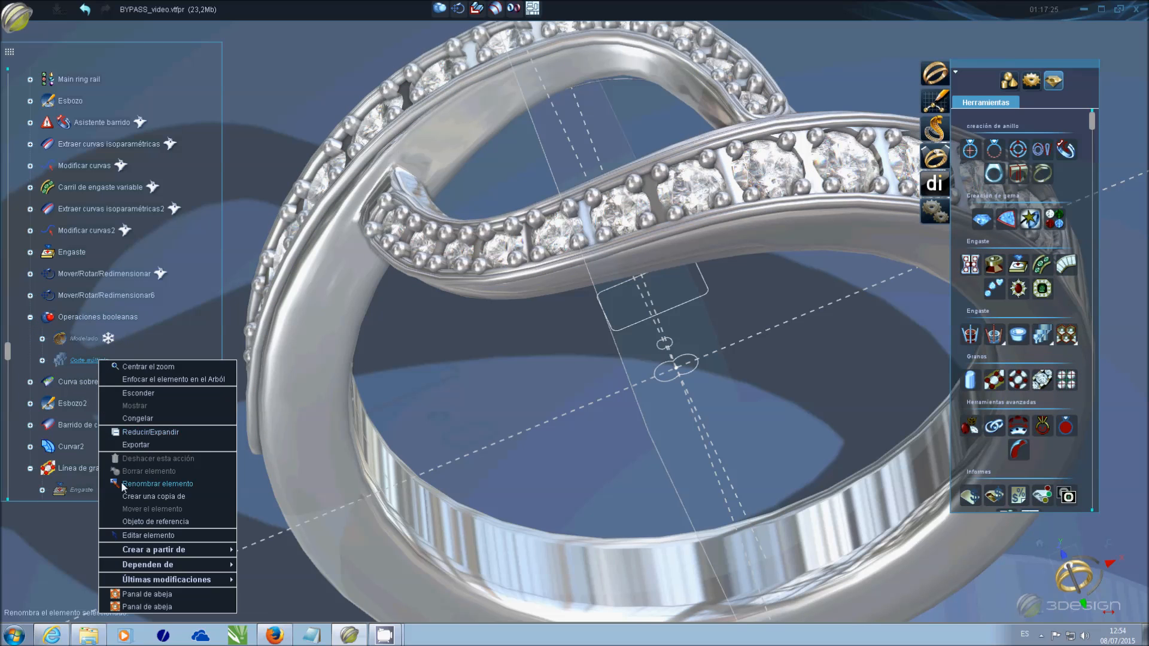
{"action": "left_click", "coordinate": [141, 497]}
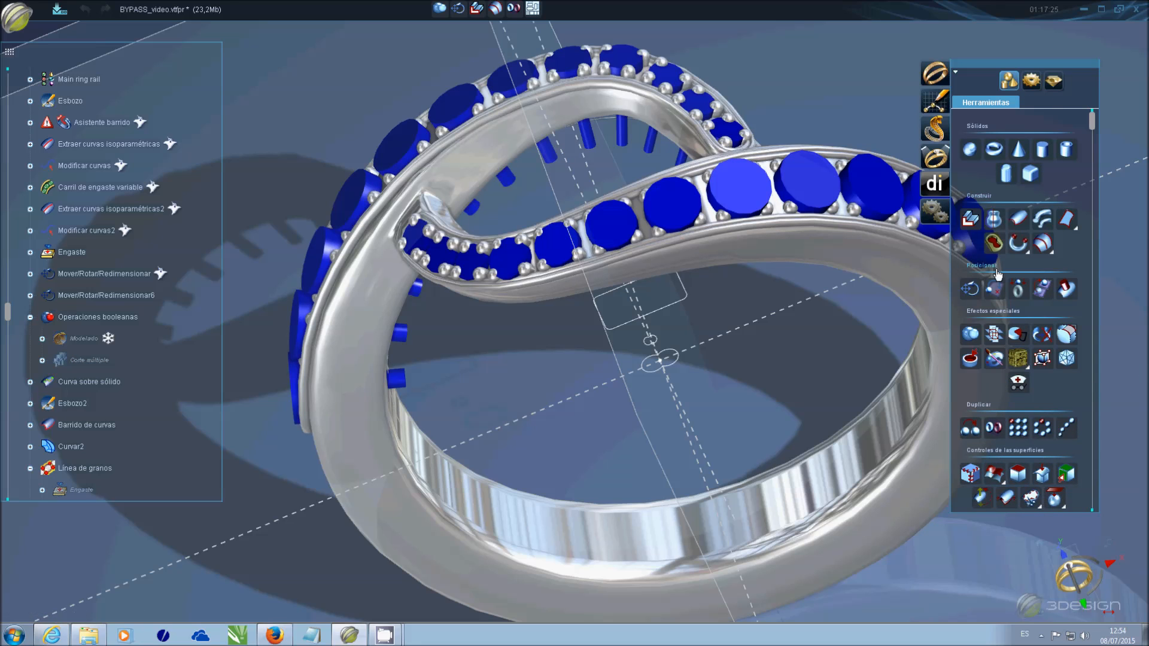
- Change the material of the duplicated gem cutters to an orange plastic
{"action": "left_click", "coordinate": [994, 358]}
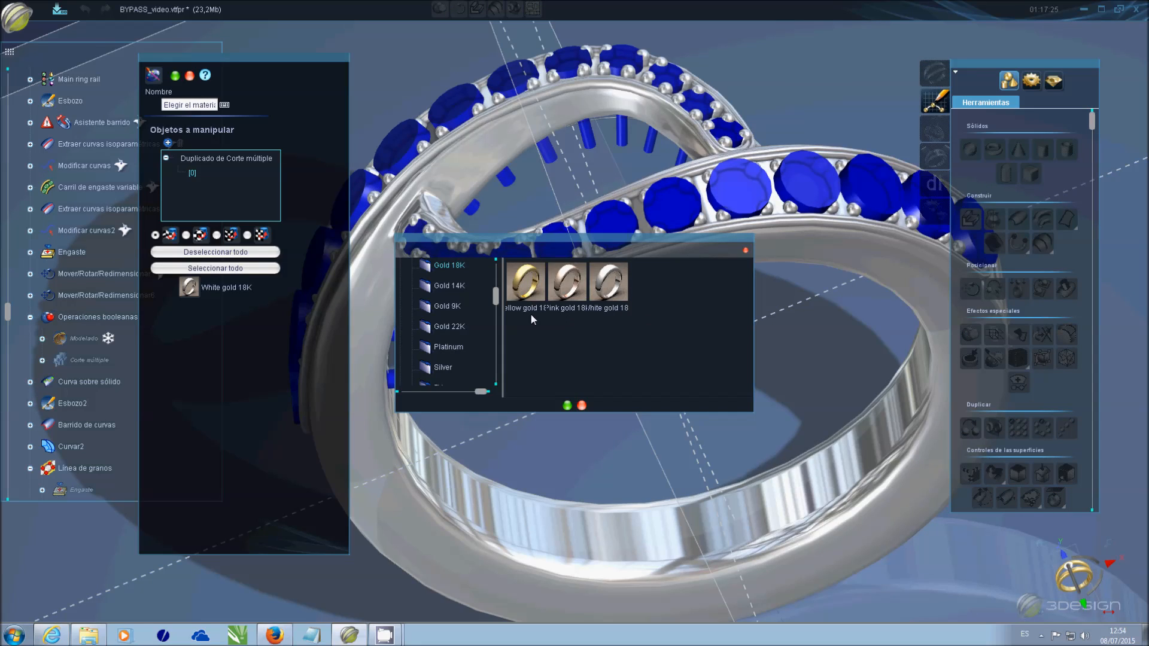
{"action": "scroll", "coordinate": [451, 313], "scroll_direction": "down", "scroll_amount": 5}
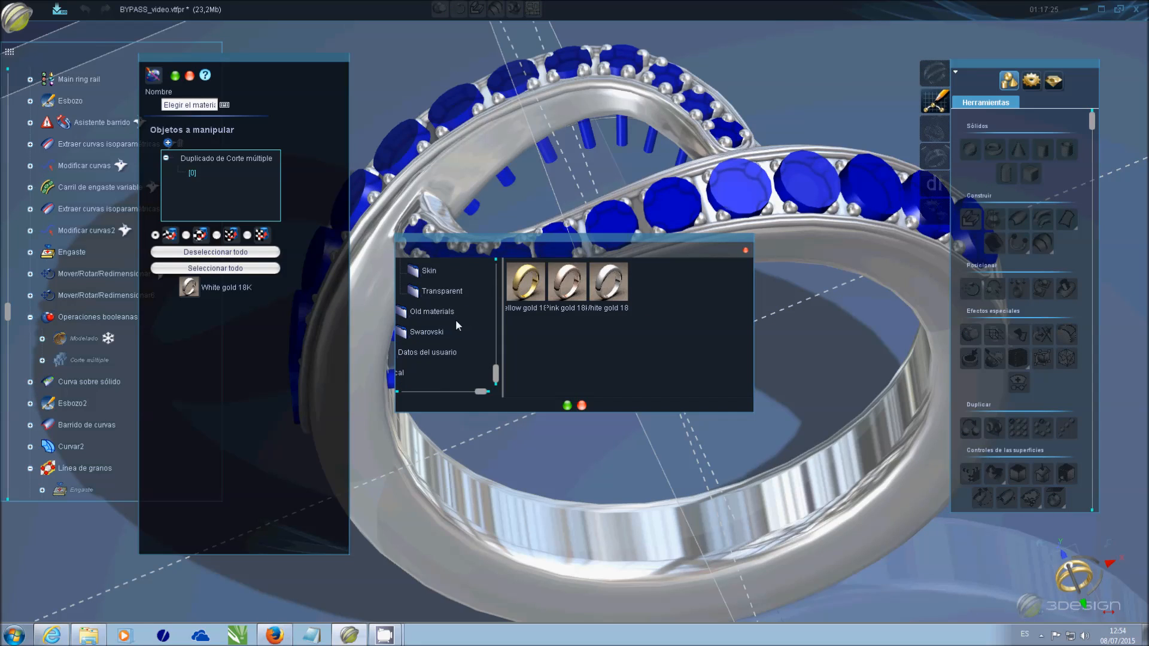
{"action": "scroll", "coordinate": [455, 324], "scroll_direction": "up", "scroll_amount": 5}
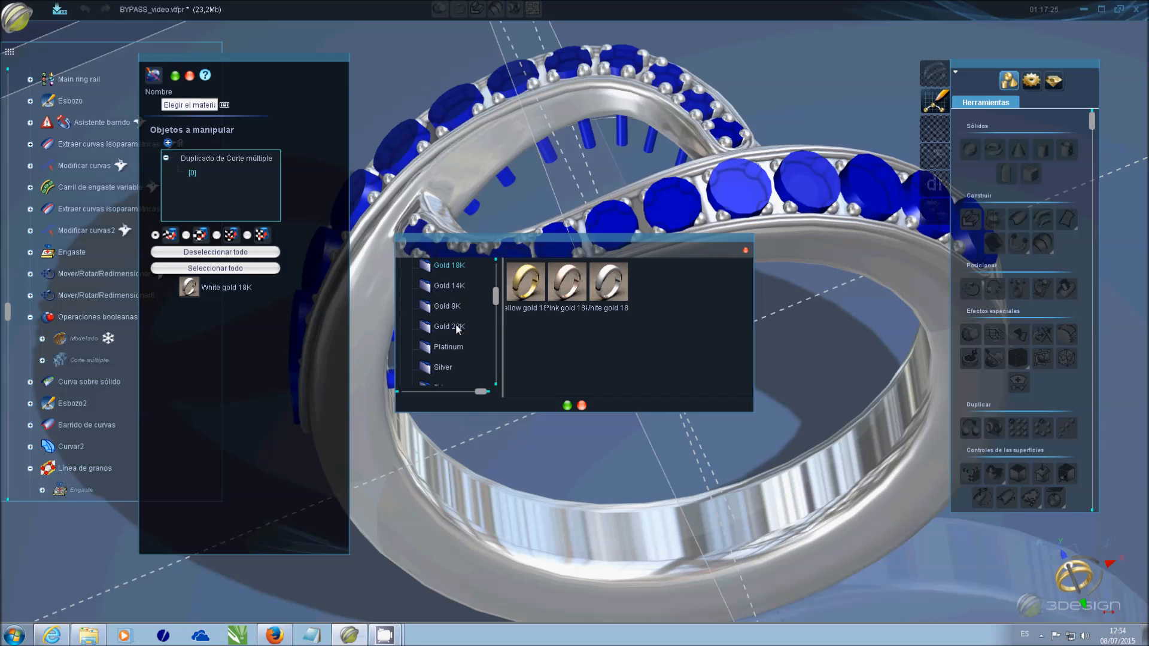
{"action": "scroll", "coordinate": [455, 328], "scroll_direction": "up", "scroll_amount": 2}
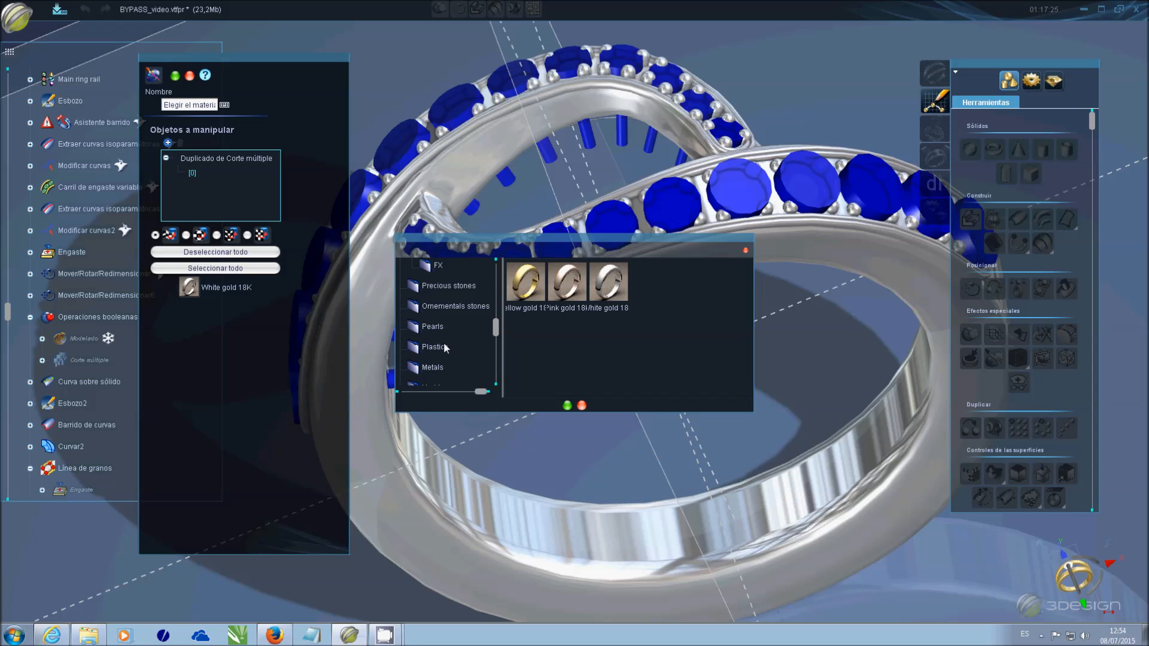
{"action": "left_click", "coordinate": [443, 345]}
{"action": "left_click", "coordinate": [526, 390]}
{"action": "left_click", "coordinate": [567, 406]}
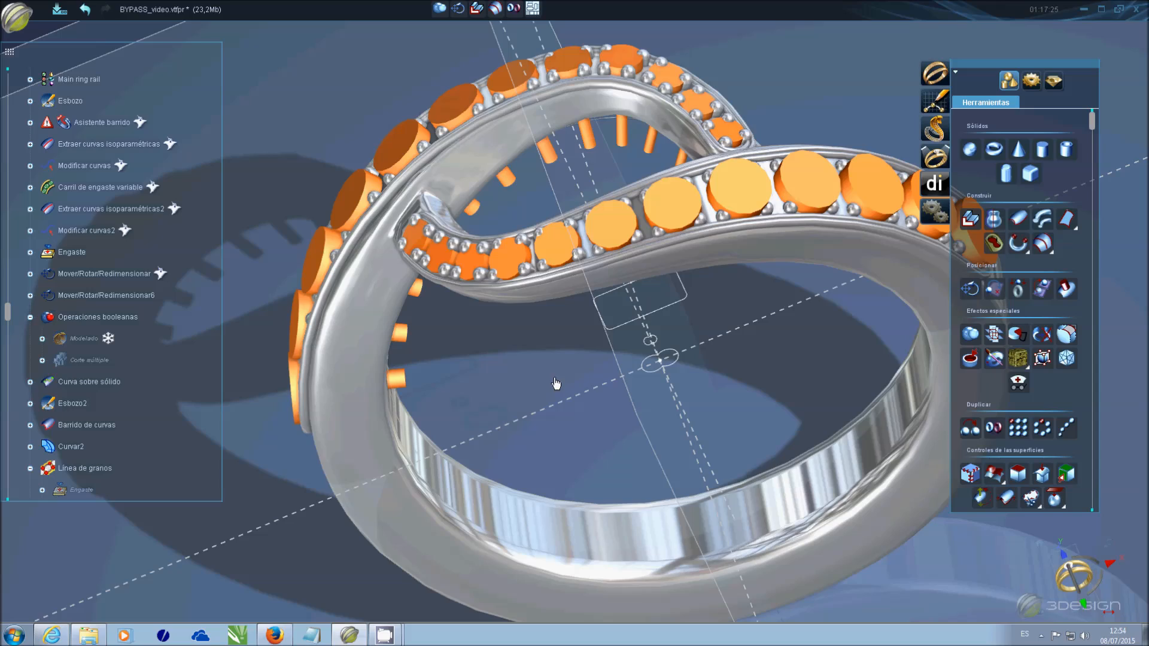
- Start a Retopología on the ring's inner side, using the Operaciones booleanas solid as its support
{"action": "scroll", "coordinate": [555, 383], "scroll_direction": "down", "scroll_amount": 3}
{"action": "middle_click_drag", "start_coordinate": [759, 446], "coordinate": [563, 251]}
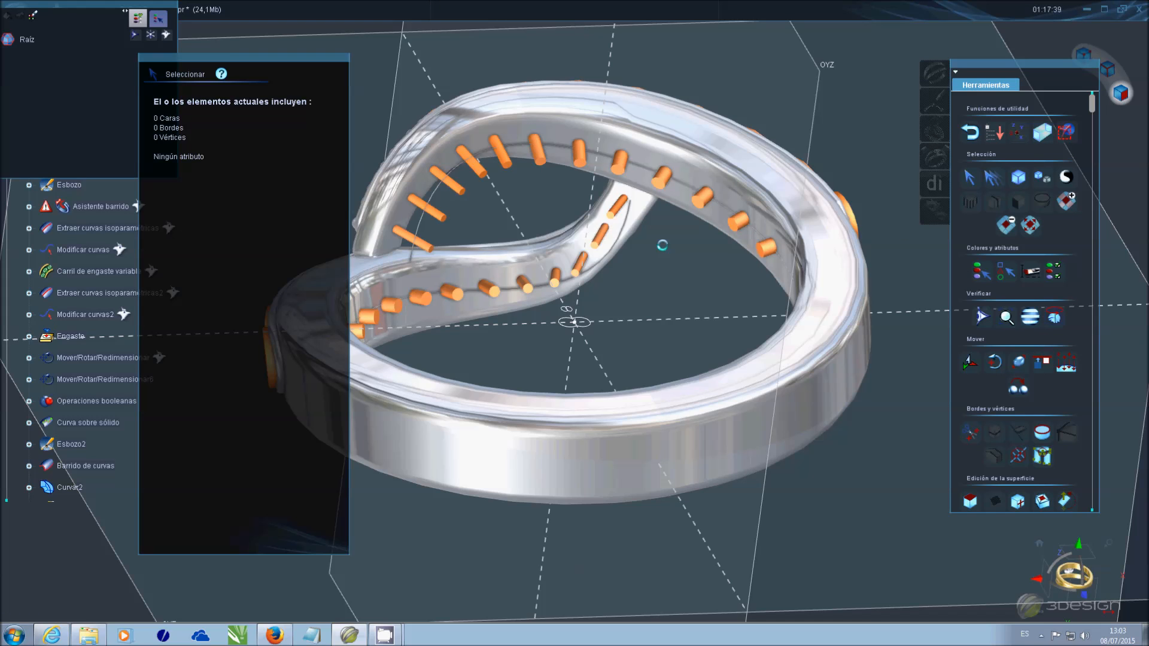
{"action": "scroll", "coordinate": [1017, 371], "scroll_direction": "down", "scroll_amount": 5}
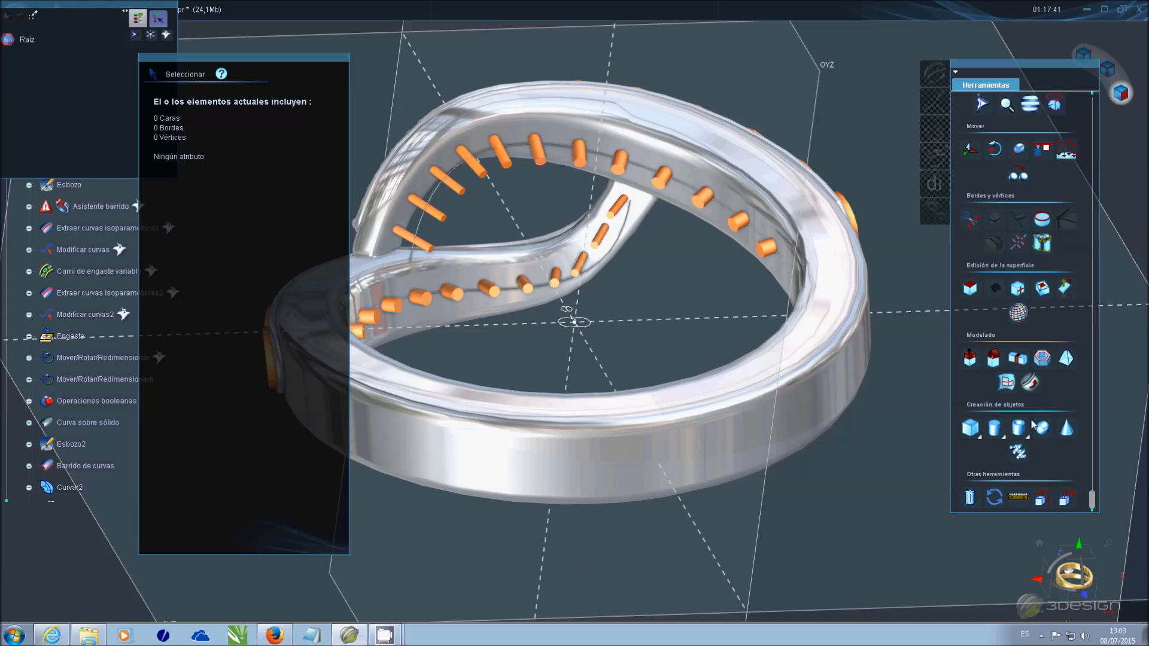
{"action": "left_click", "coordinate": [1007, 383]}
{"action": "left_click", "coordinate": [201, 342]}
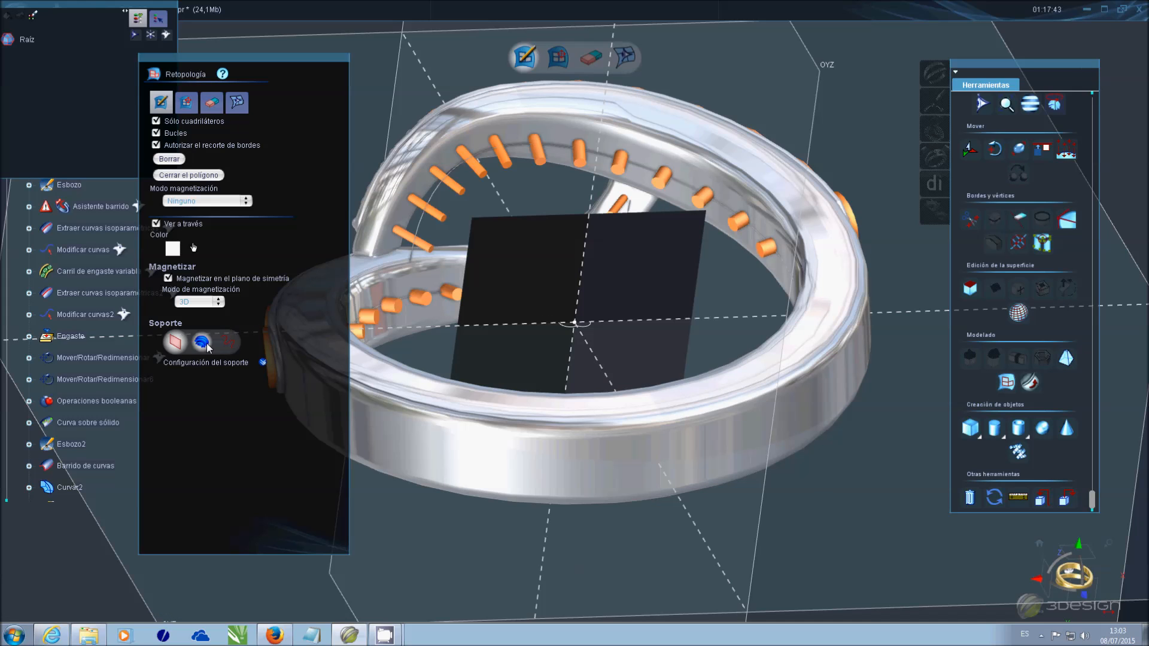
{"action": "left_click", "coordinate": [263, 237]}
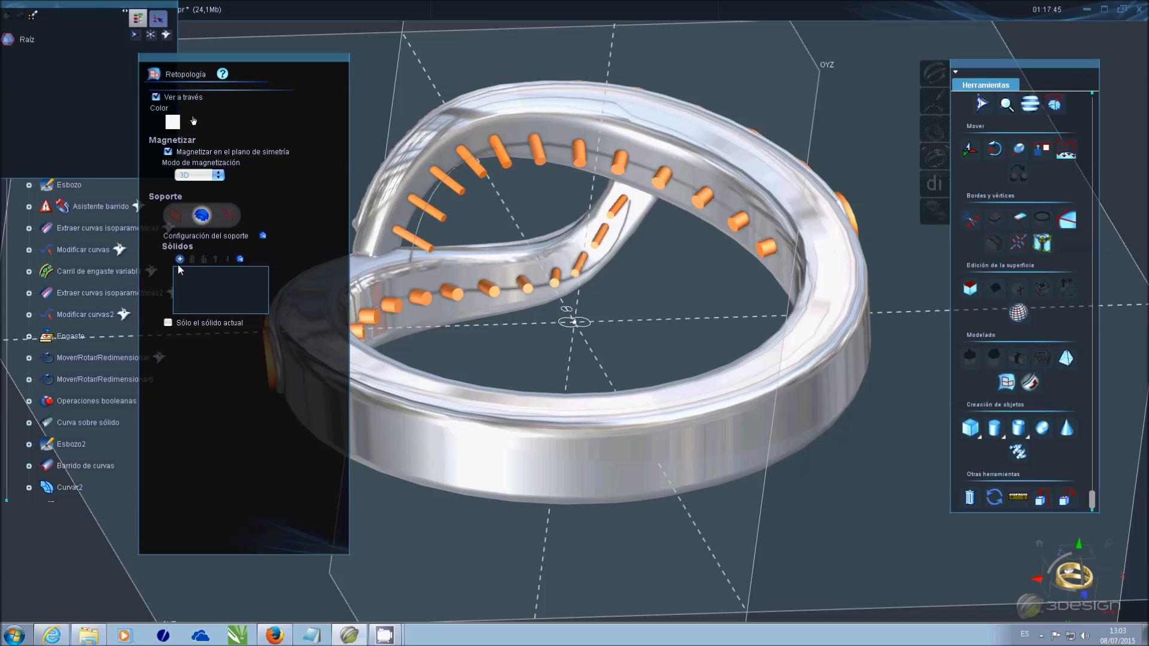
{"action": "left_click", "coordinate": [575, 460]}
- Draw the first retopology quad around the end cutter on the inner face of the branch
{"action": "right_click_drag", "start_coordinate": [713, 291], "coordinate": [544, 416]}
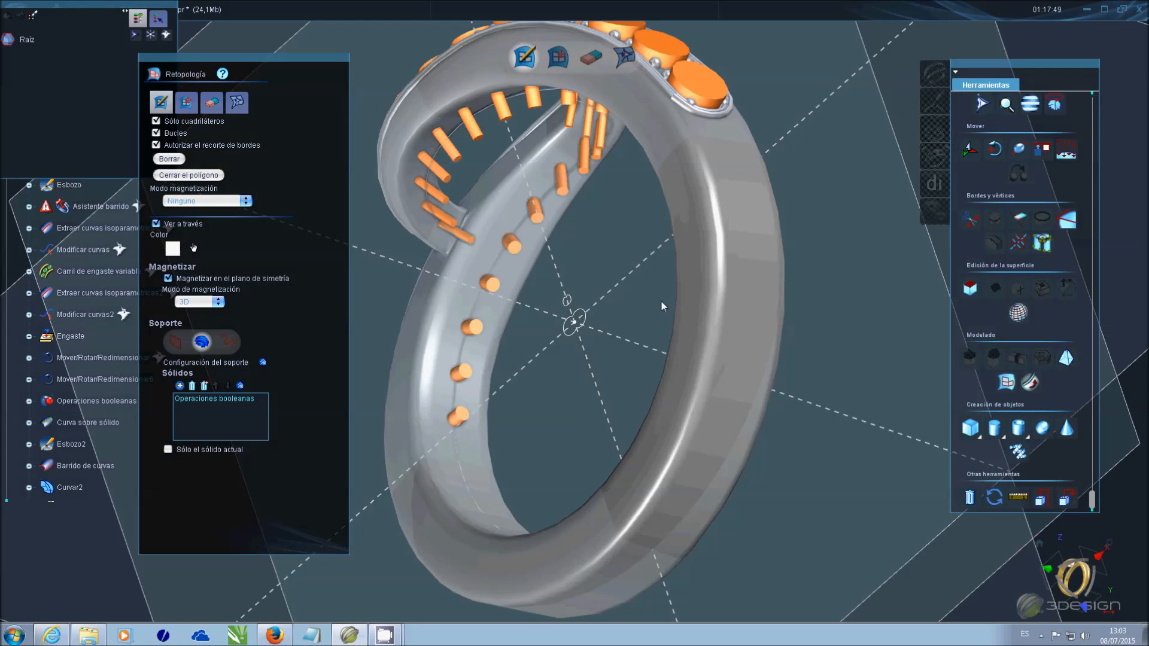
{"action": "scroll", "coordinate": [414, 462], "scroll_direction": "up", "scroll_amount": 5}
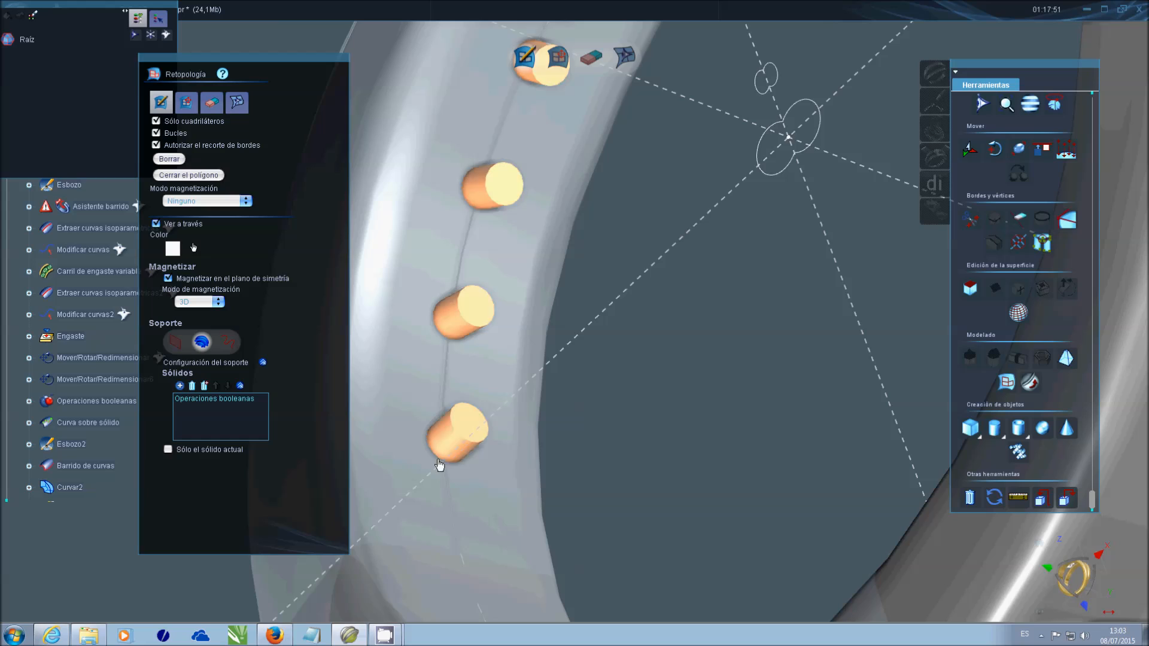
{"action": "left_click", "coordinate": [529, 513]}
{"action": "left_click", "coordinate": [369, 489]}
{"action": "left_click", "coordinate": [363, 365]}
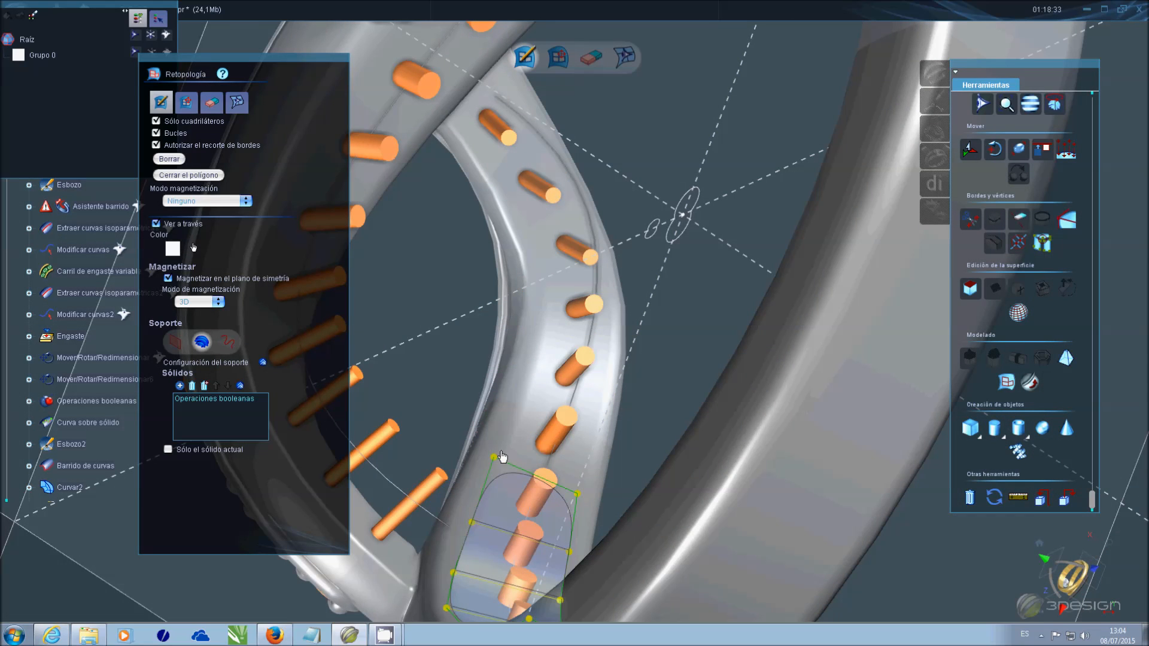
- Extend the retopology strip with three more quads, one around each successive cutter towards the branch crossing
{"action": "left_click", "coordinate": [494, 457]}
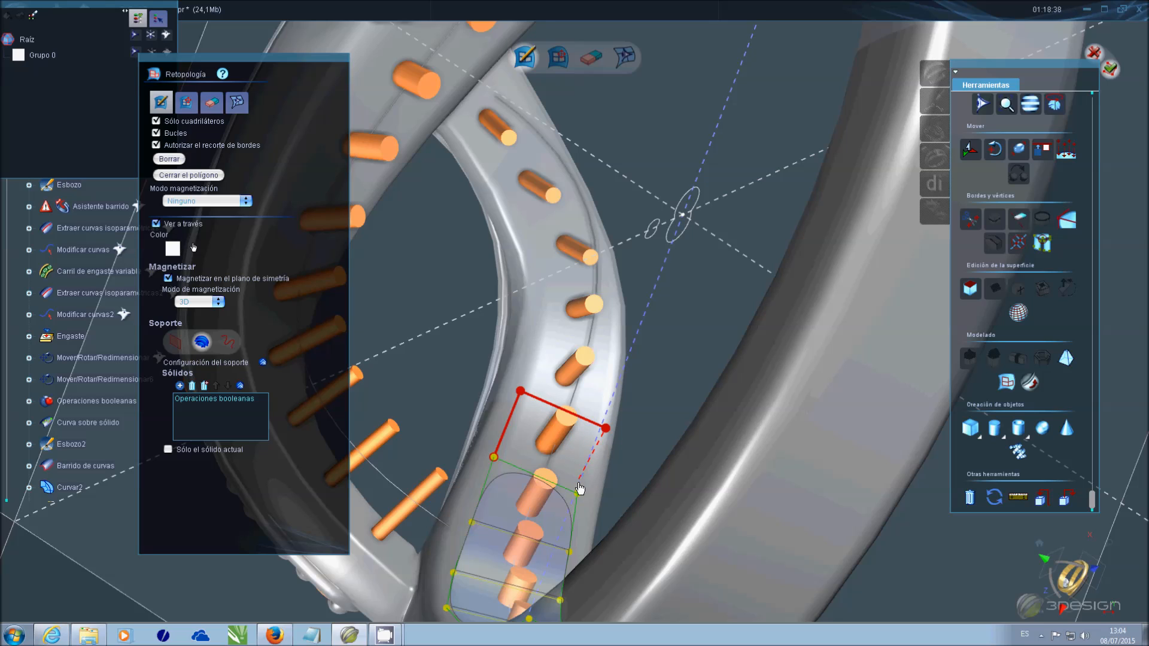
{"action": "left_click", "coordinate": [605, 429]}
{"action": "left_click", "coordinate": [521, 392]}
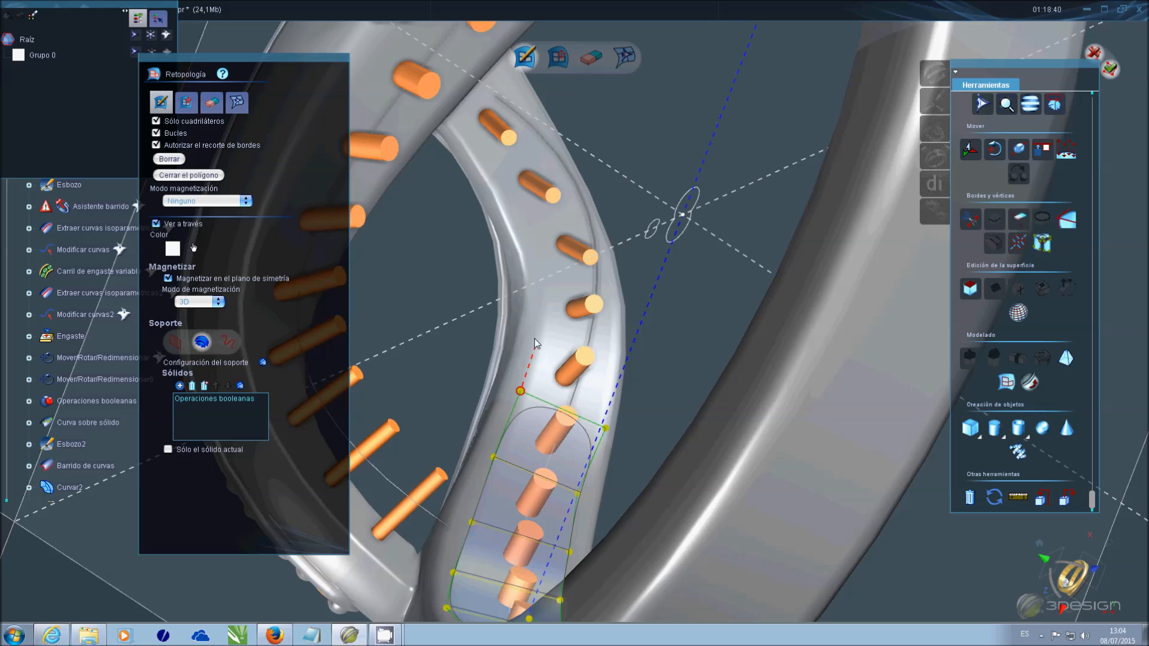
{"action": "left_click", "coordinate": [614, 360]}
{"action": "left_click", "coordinate": [605, 429]}
{"action": "left_click", "coordinate": [534, 323]}
{"action": "middle_click_drag", "start_coordinate": [534, 323], "coordinate": [603, 348]}
{"action": "left_click", "coordinate": [596, 394]}
{"action": "left_click", "coordinate": [601, 343]}
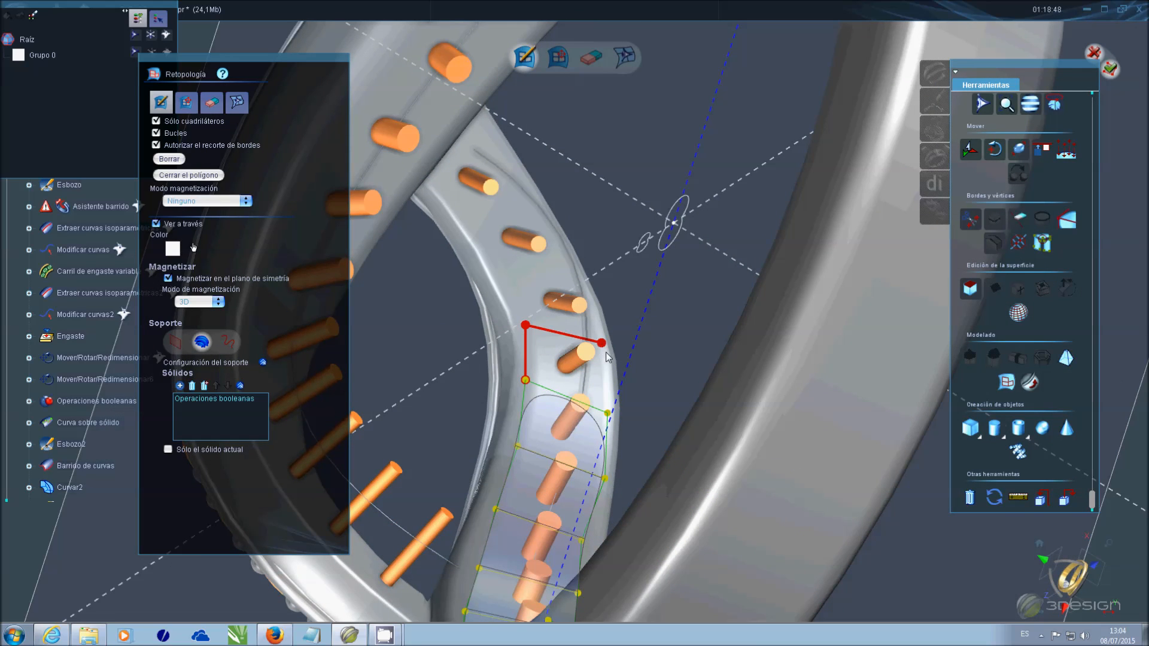
{"action": "middle_click_drag", "start_coordinate": [617, 389], "coordinate": [575, 367]}
{"action": "left_click", "coordinate": [574, 355]}
- Add a quad around the third cutter from the branch crossing, joined to the existing retopology strip
{"action": "middle_click_drag", "start_coordinate": [485, 158], "coordinate": [619, 316]}
{"action": "scroll", "coordinate": [533, 252], "scroll_direction": "up", "scroll_amount": 3}
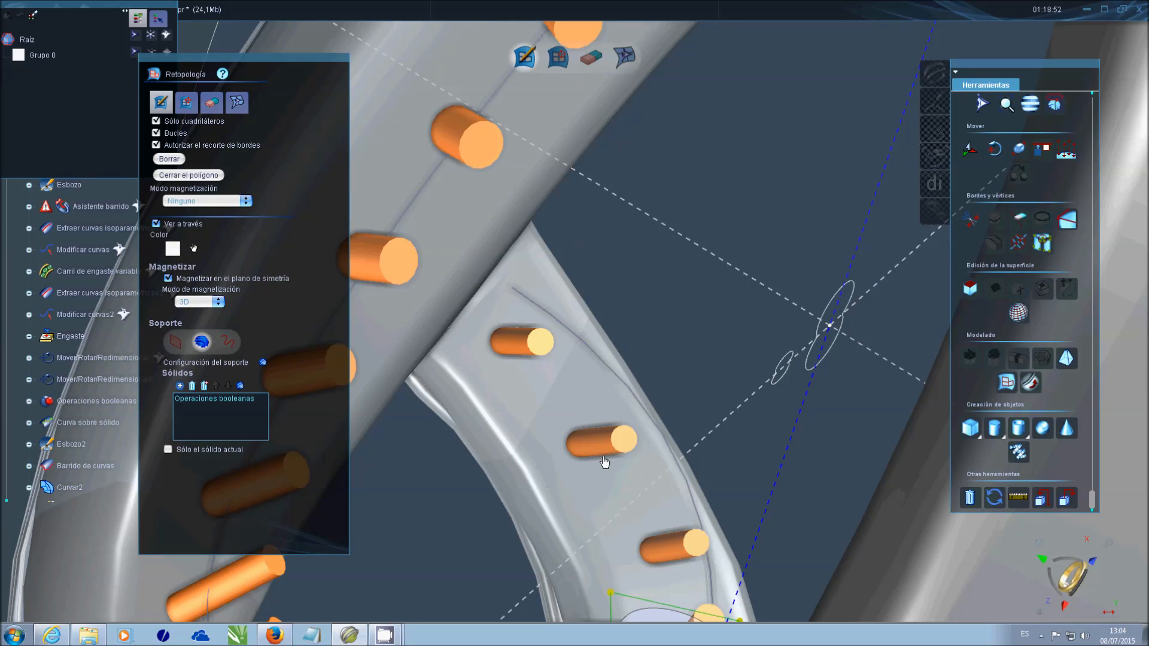
{"action": "middle_click_drag", "start_coordinate": [654, 549], "coordinate": [600, 382]}
{"action": "left_click", "coordinate": [554, 428]}
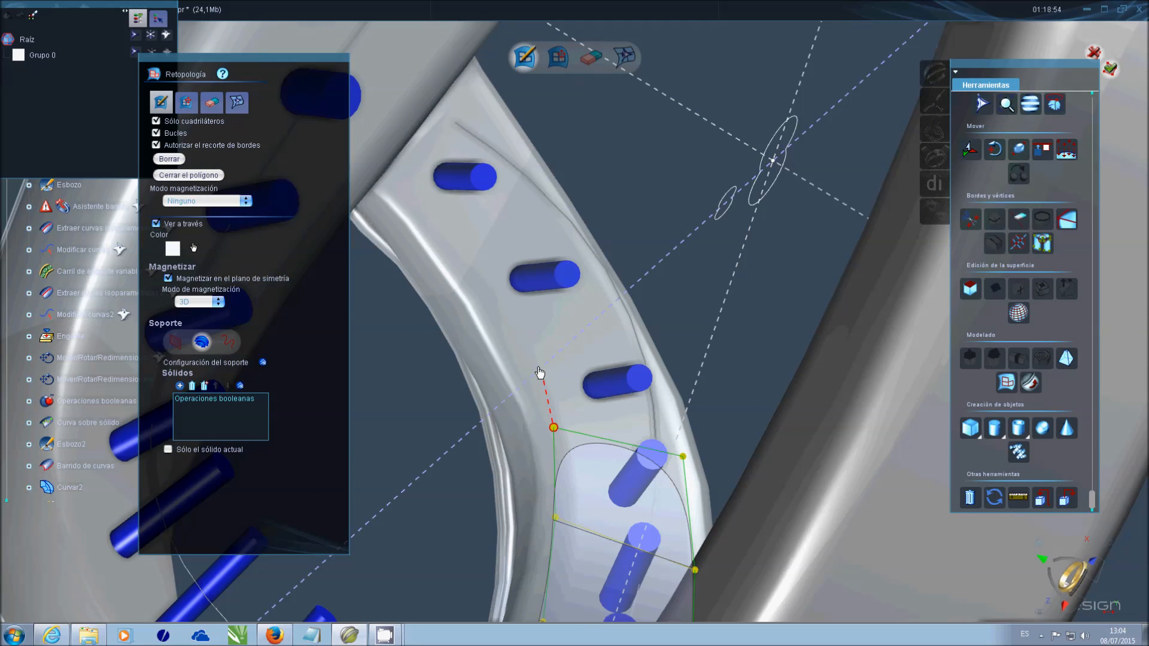
{"action": "left_click", "coordinate": [528, 348]}
{"action": "left_click", "coordinate": [626, 337]}
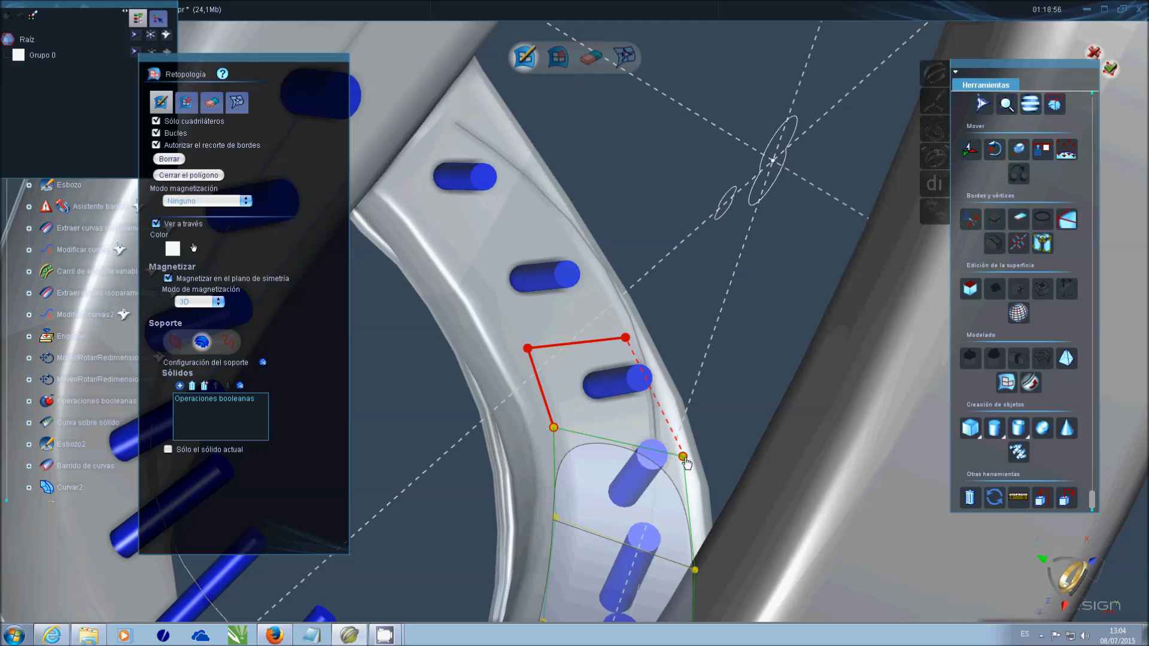
{"action": "left_click", "coordinate": [679, 456]}
- Finish the strip up to the branch crossing with two quads around the last two cutters
{"action": "left_click", "coordinate": [527, 348]}
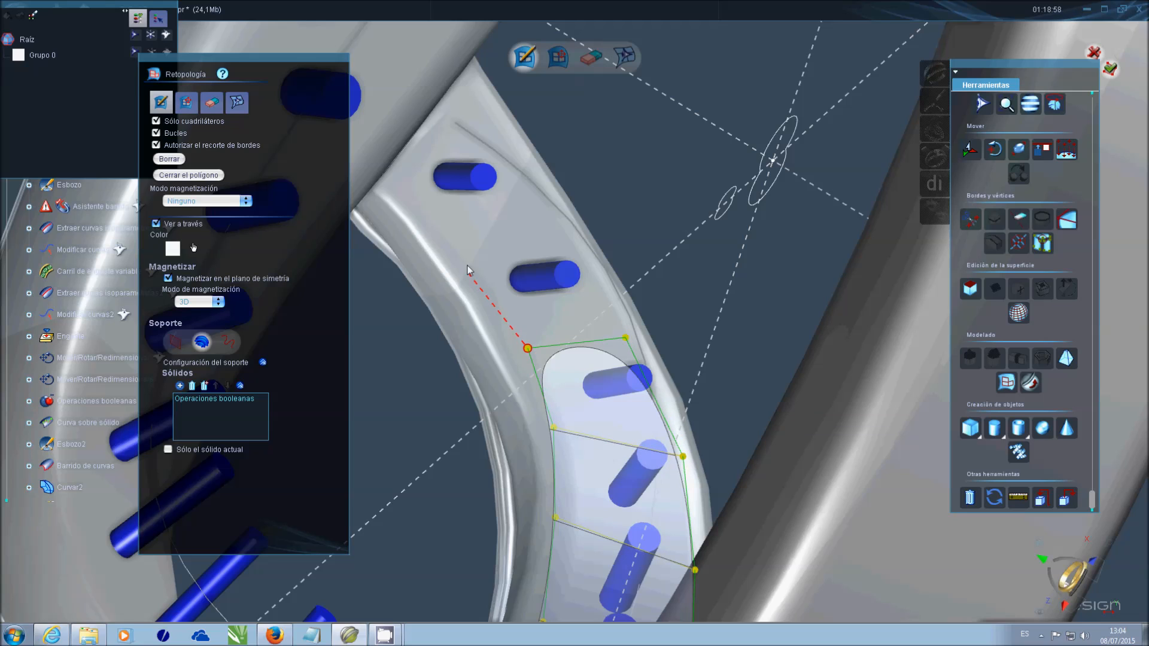
{"action": "left_click", "coordinate": [463, 257]}
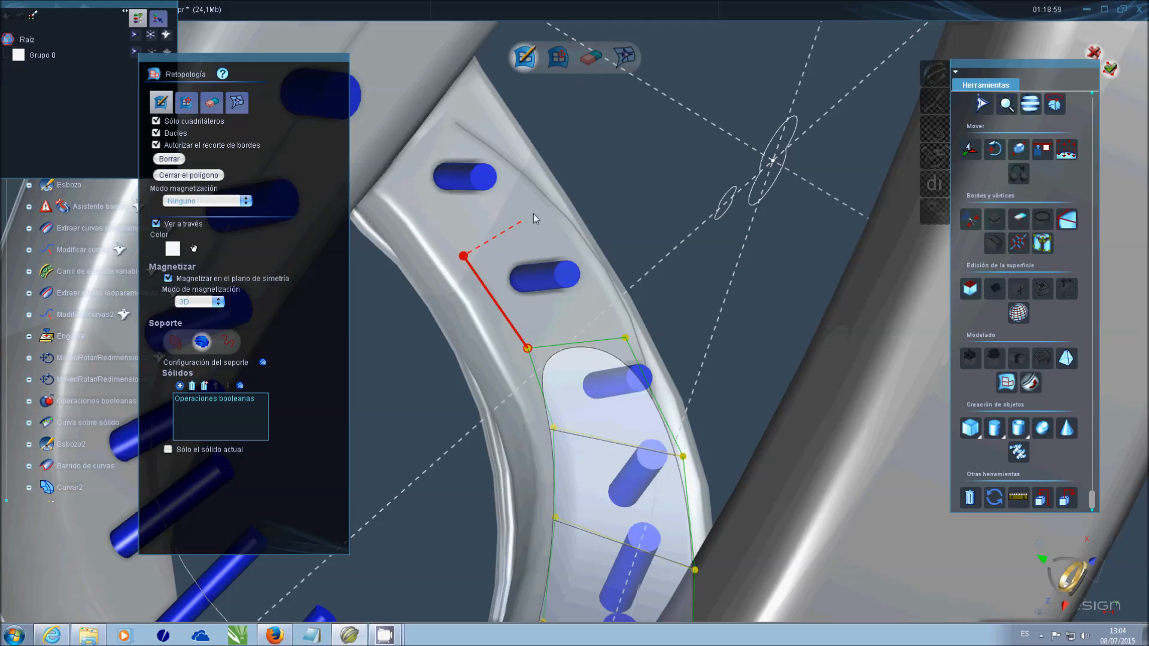
{"action": "left_click", "coordinate": [560, 200]}
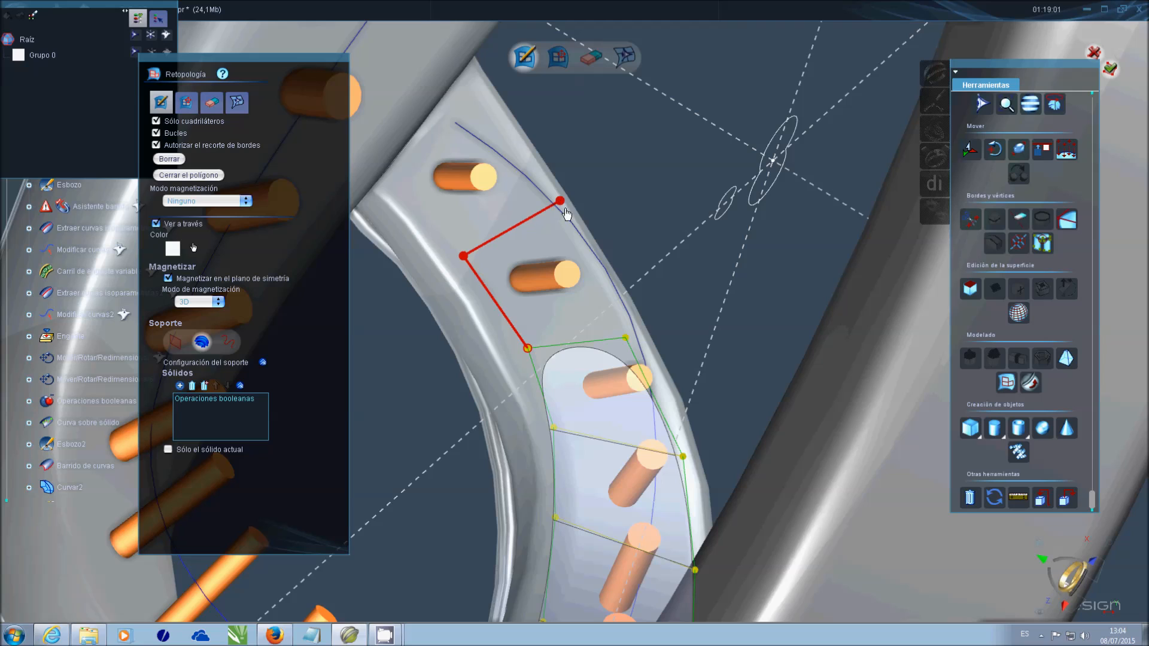
{"action": "left_click", "coordinate": [626, 338]}
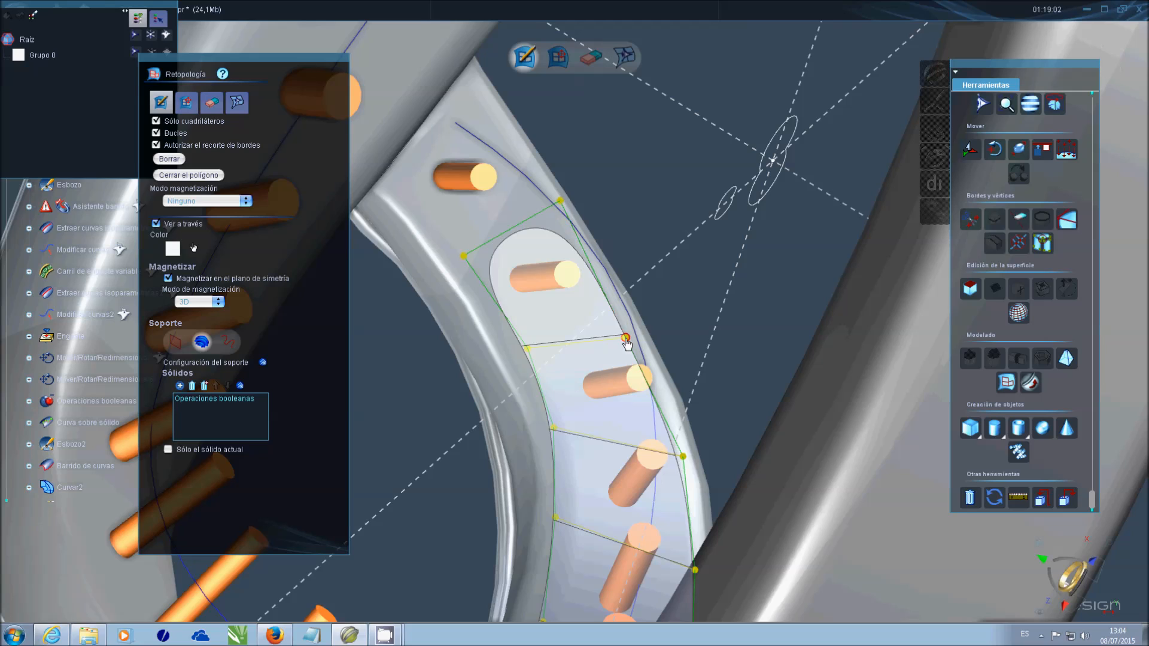
{"action": "left_click", "coordinate": [467, 96]}
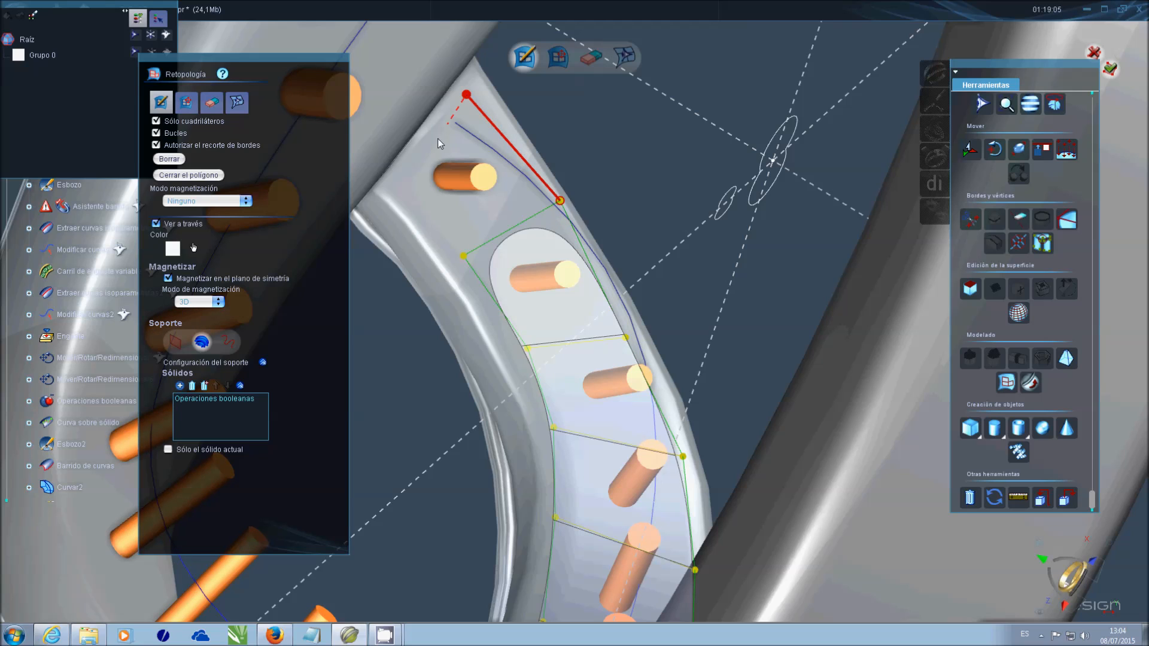
{"action": "left_click", "coordinate": [398, 176]}
{"action": "left_click", "coordinate": [464, 256]}
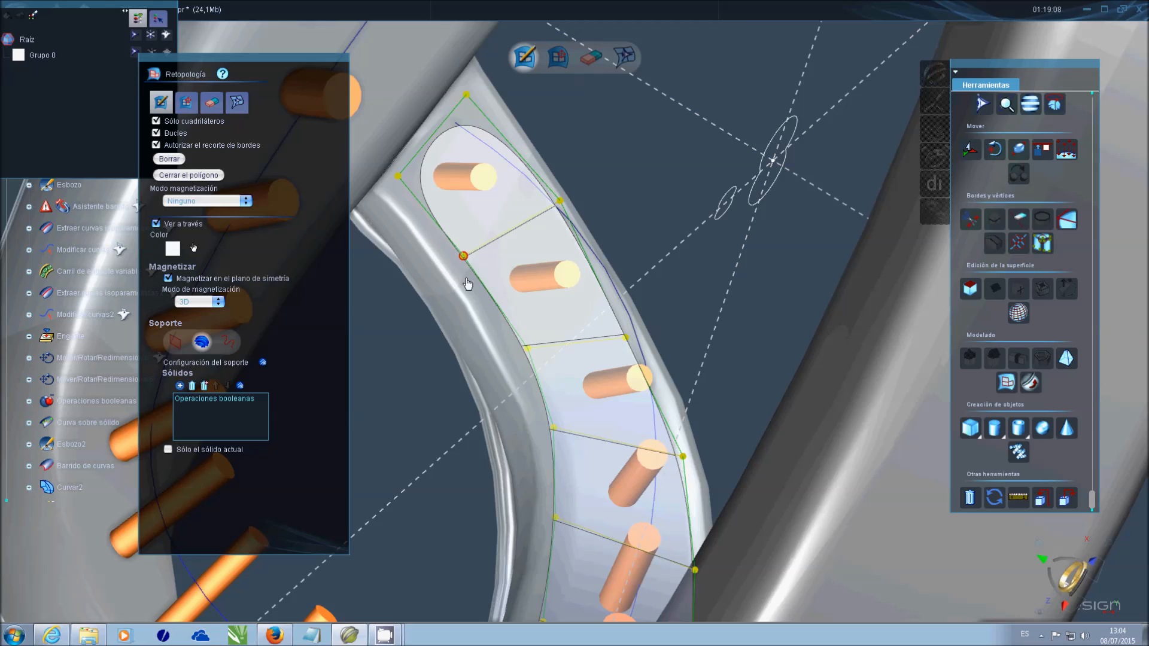
- Switch the retopology to vertex editing and reposition vertices along both edges of the strip near the branch end
{"action": "left_click", "coordinate": [559, 57]}
{"action": "mouse_move", "coordinate": [559, 201]}
{"action": "left_mouse_down"}
{"action": "mouse_move", "coordinate": [547, 205]}
{"action": "mouse_move", "coordinate": [557, 204]}
{"action": "left_mouse_up"}
{"action": "left_click_drag", "start_coordinate": [466, 95], "coordinate": [468, 88]}
{"action": "left_click_drag", "start_coordinate": [556, 205], "coordinate": [557, 224]}
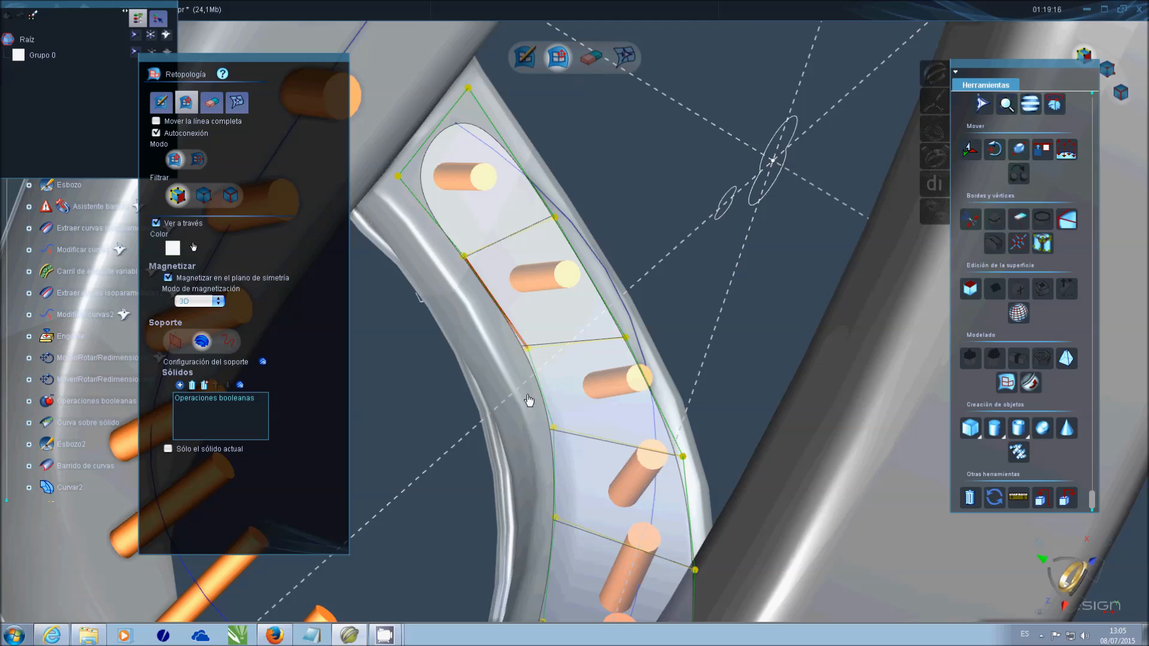
{"action": "left_click_drag", "start_coordinate": [527, 348], "coordinate": [519, 346]}
{"action": "left_click_drag", "start_coordinate": [555, 435], "coordinate": [559, 442]}
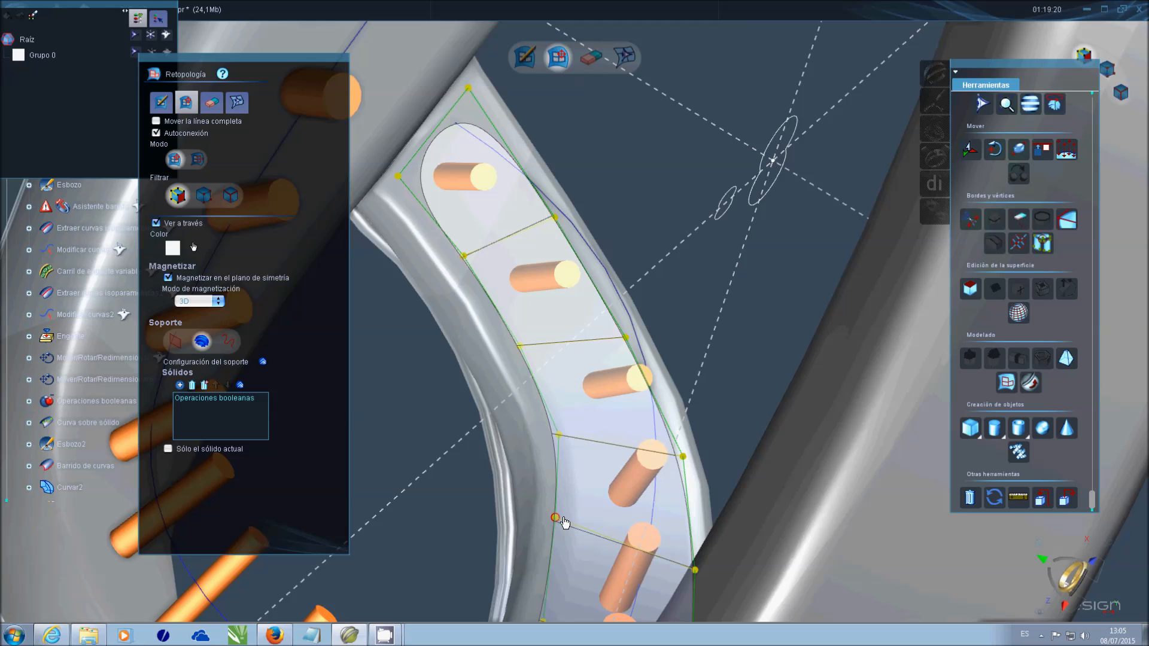
{"action": "left_click_drag", "start_coordinate": [563, 518], "coordinate": [566, 516]}
- Adjust the two end corners of the retopology strip so the rounded surface fits the branch end
{"action": "middle_click_drag", "start_coordinate": [610, 559], "coordinate": [742, 583]}
{"action": "middle_click_drag", "start_coordinate": [574, 460], "coordinate": [652, 450]}
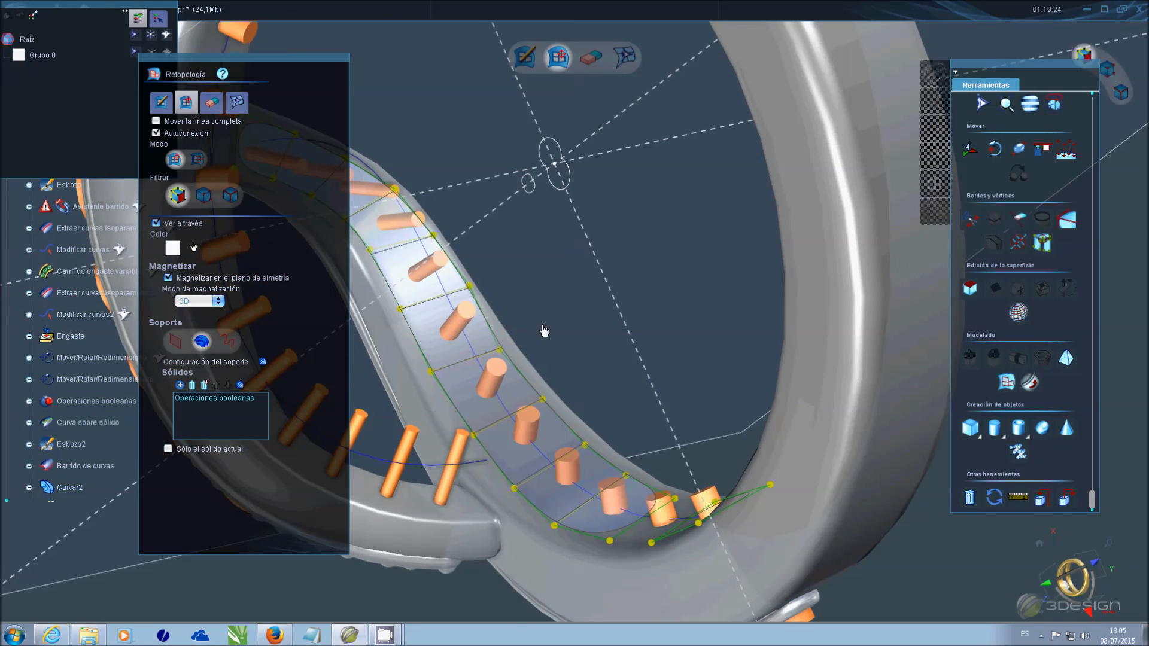
{"action": "scroll", "coordinate": [431, 238], "scroll_direction": "up", "scroll_amount": 3}
{"action": "middle_click_drag", "start_coordinate": [573, 275], "coordinate": [706, 327]}
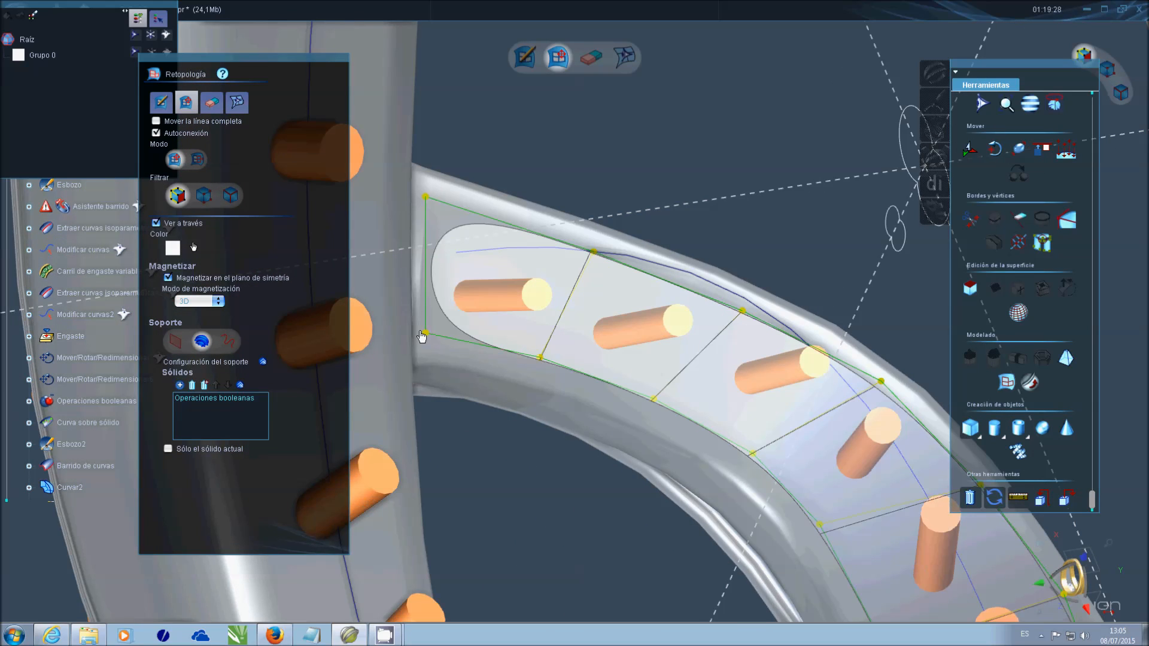
{"action": "left_click_drag", "start_coordinate": [425, 335], "coordinate": [414, 339]}
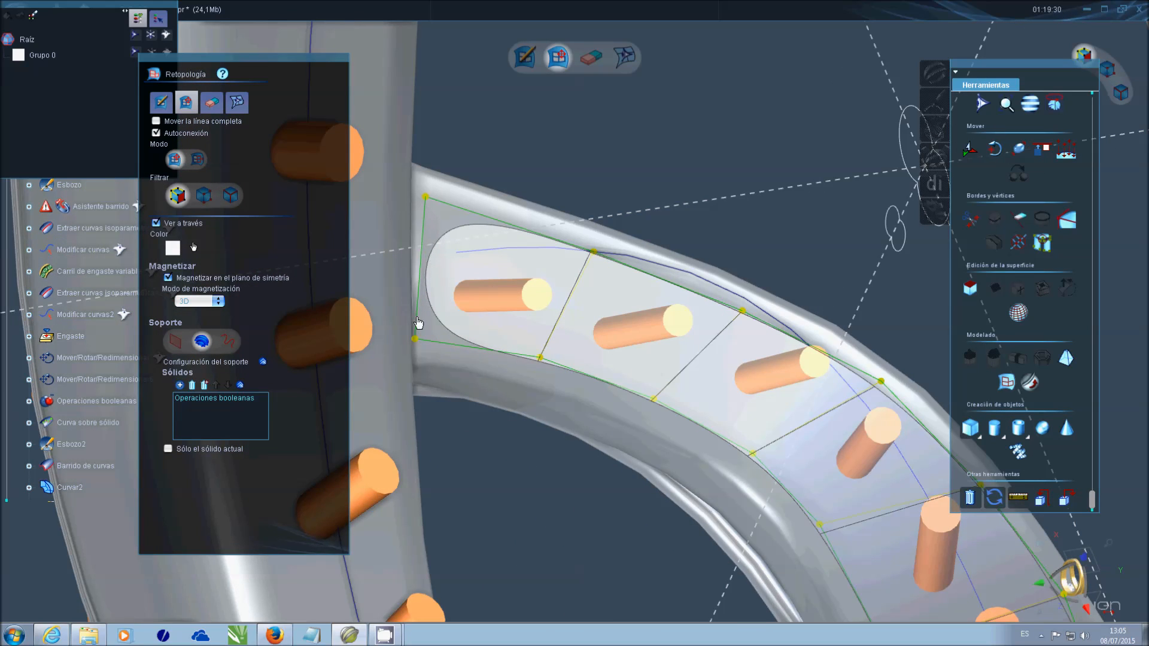
{"action": "left_click_drag", "start_coordinate": [425, 196], "coordinate": [417, 239]}
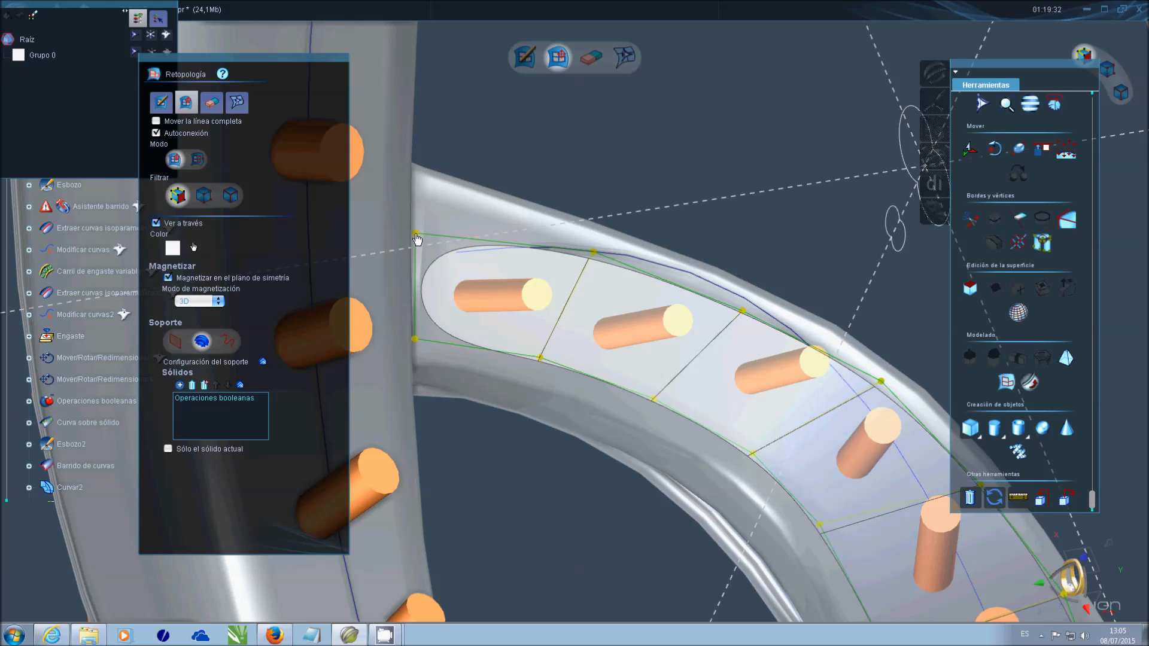
{"action": "left_click_drag", "start_coordinate": [417, 238], "coordinate": [422, 209]}
{"action": "left_click_drag", "start_coordinate": [415, 340], "coordinate": [409, 351]}
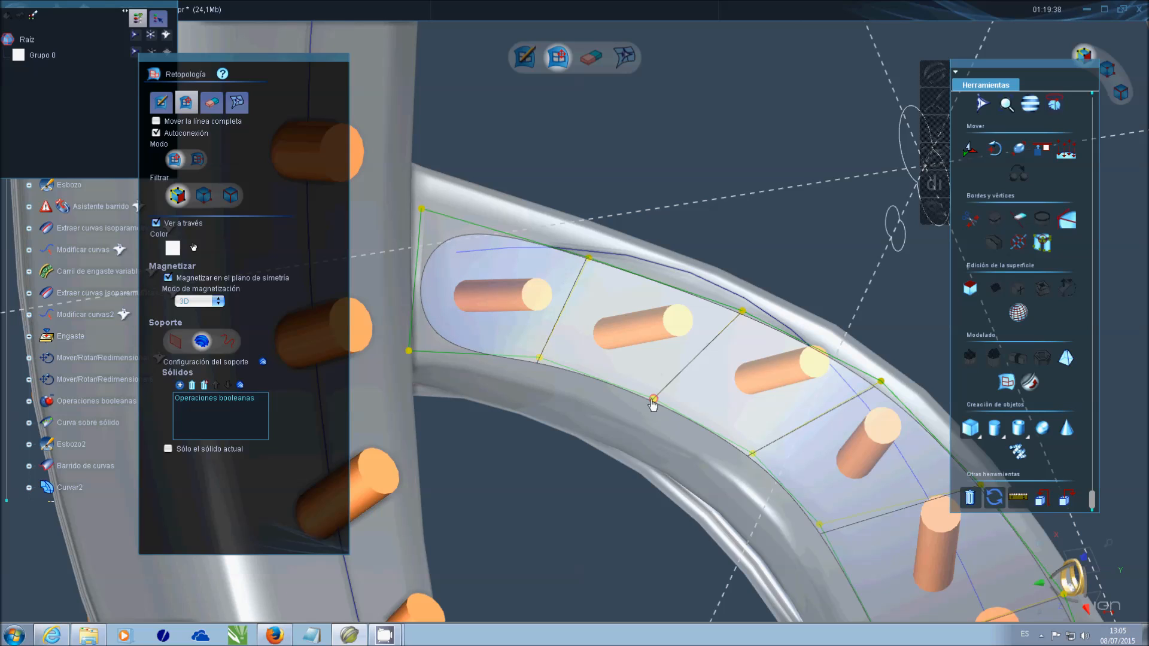
- Reposition both vertices between the second and third cutters, plus the inner-edge vertex between the third and fourth
{"action": "left_click_drag", "start_coordinate": [654, 400], "coordinate": [653, 407]}
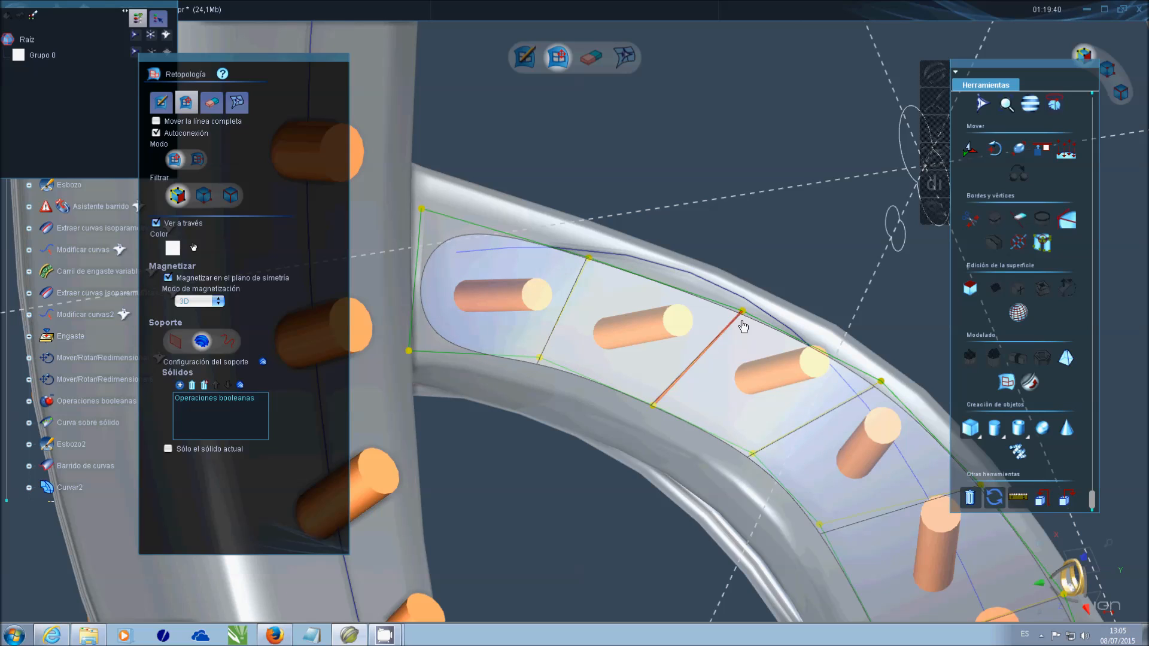
{"action": "left_click_drag", "start_coordinate": [741, 311], "coordinate": [737, 311]}
{"action": "middle_click_drag", "start_coordinate": [865, 467], "coordinate": [515, 329]}
{"action": "scroll", "coordinate": [516, 329], "scroll_direction": "up", "scroll_amount": 3}
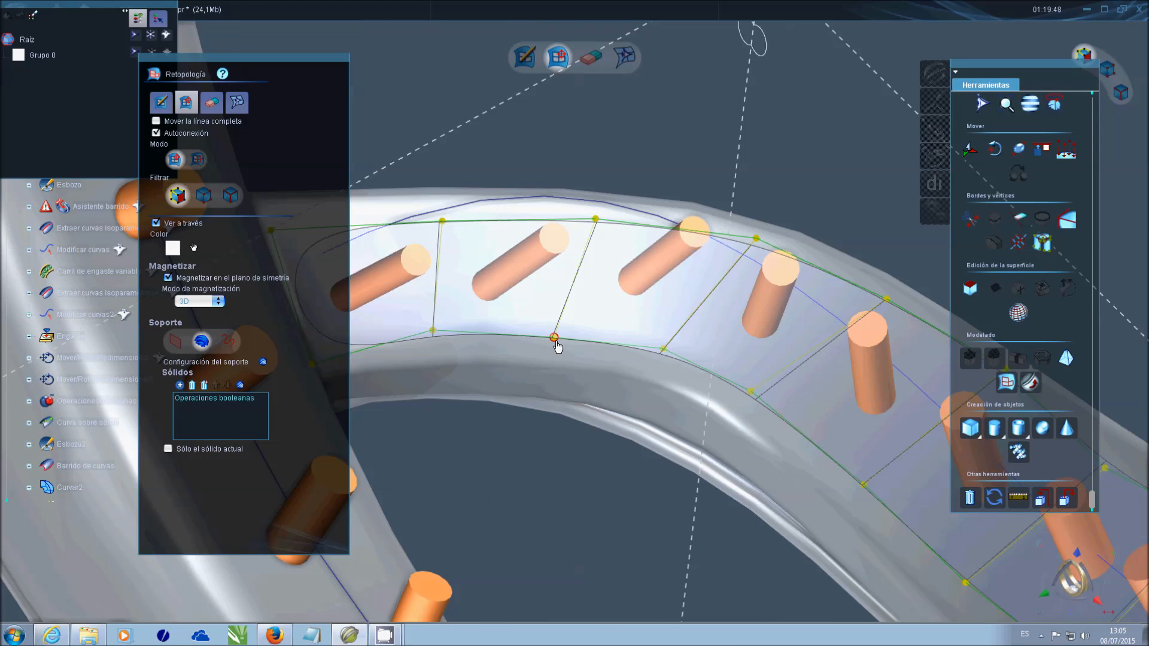
{"action": "left_click_drag", "start_coordinate": [562, 342], "coordinate": [581, 340]}
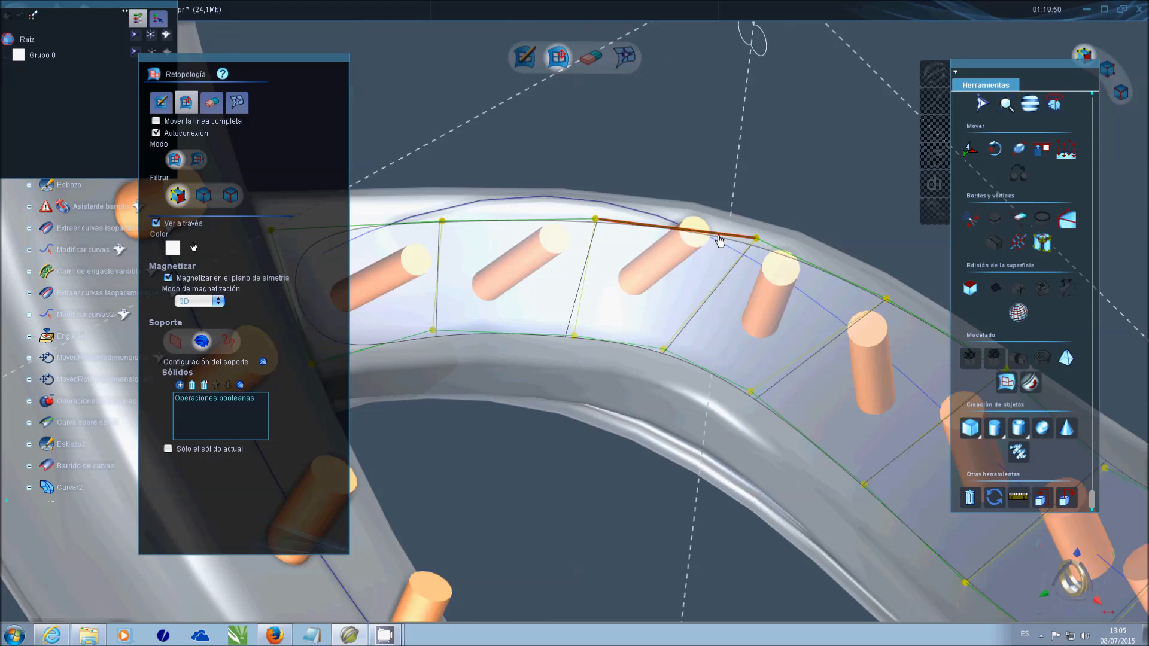
{"action": "left_click_drag", "start_coordinate": [596, 219], "coordinate": [598, 214]}
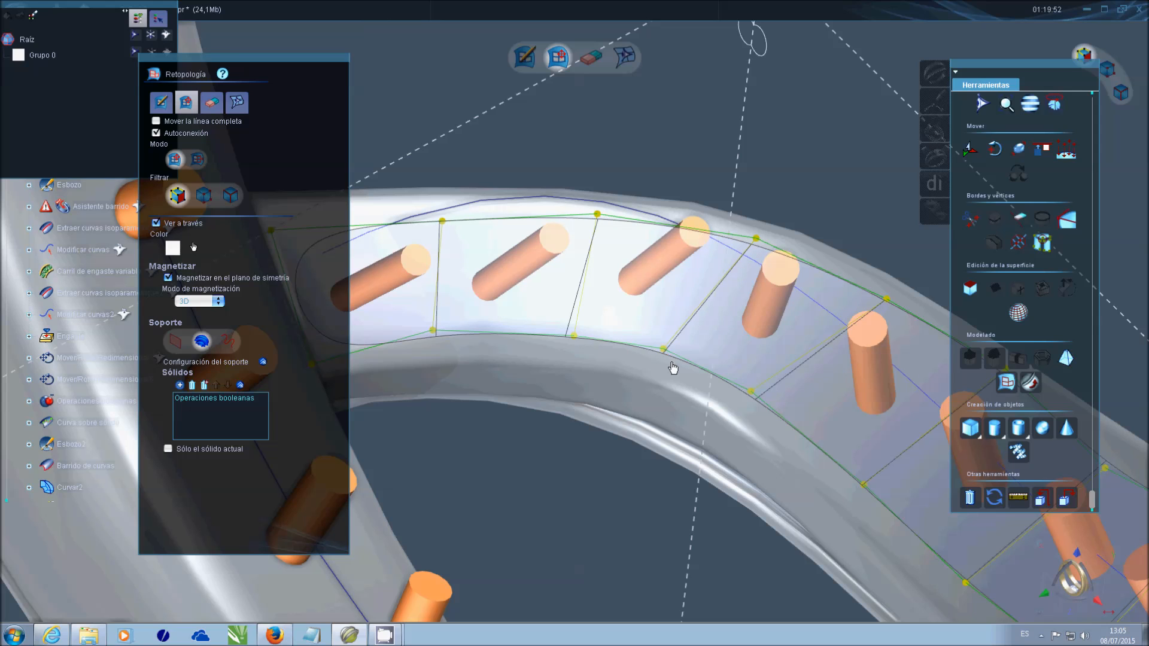
{"action": "left_click_drag", "start_coordinate": [663, 349], "coordinate": [675, 359]}
- Shift two more strip vertices slightly towards the branch end, including the outer-edge one between the second and third cutters
{"action": "middle_click_drag", "start_coordinate": [619, 408], "coordinate": [735, 449]}
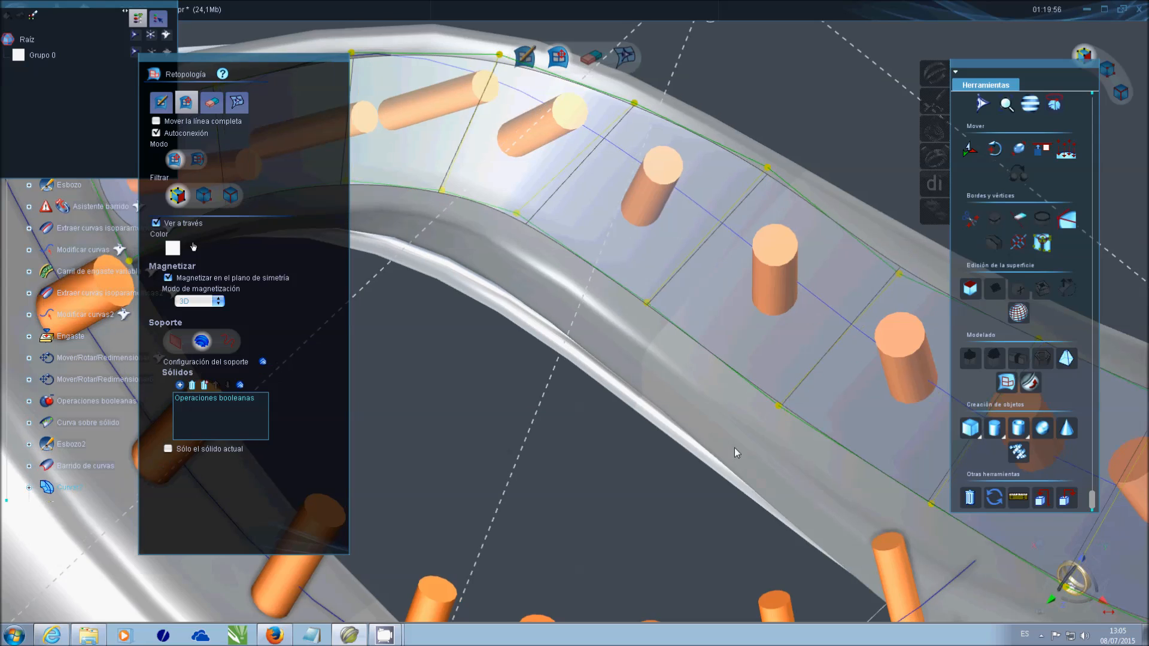
{"action": "middle_click_drag", "start_coordinate": [516, 117], "coordinate": [570, 221]}
{"action": "left_click_drag", "start_coordinate": [582, 241], "coordinate": [573, 240]}
{"action": "middle_click_drag", "start_coordinate": [575, 242], "coordinate": [563, 338]}
{"action": "left_click_drag", "start_coordinate": [736, 199], "coordinate": [718, 195]}
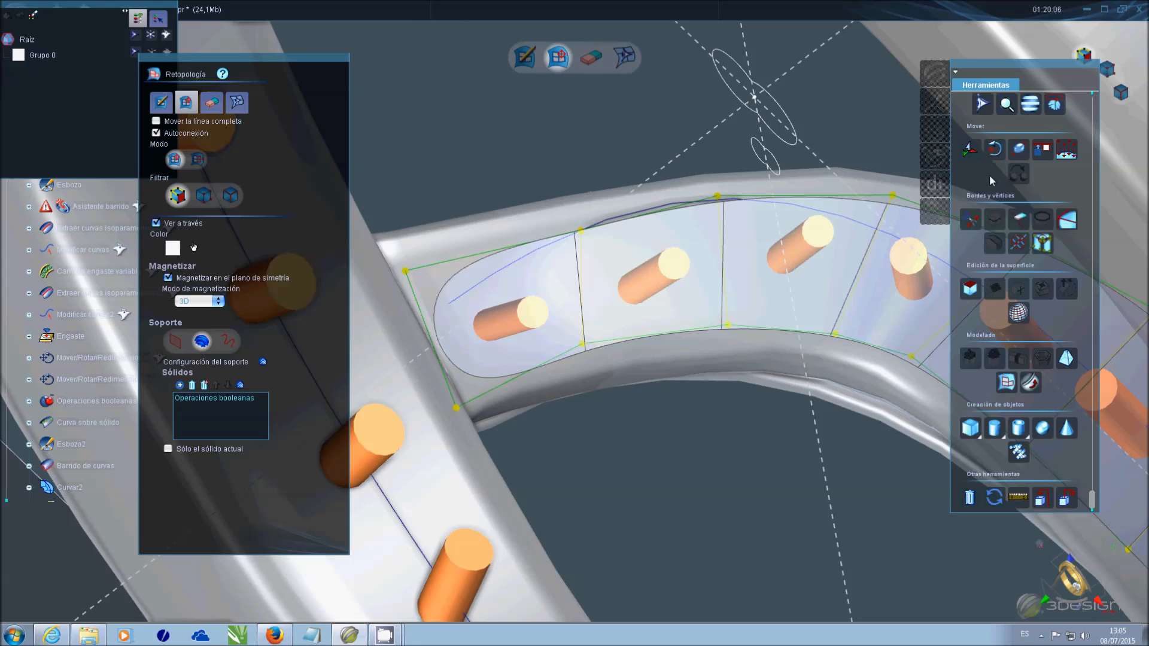
- Finish the retopology and leave the modelling session to return to the whole ring
{"action": "scroll", "coordinate": [990, 176], "scroll_direction": "up", "scroll_amount": 5}
{"action": "left_click", "coordinate": [969, 179]}
{"action": "left_click", "coordinate": [972, 137]}
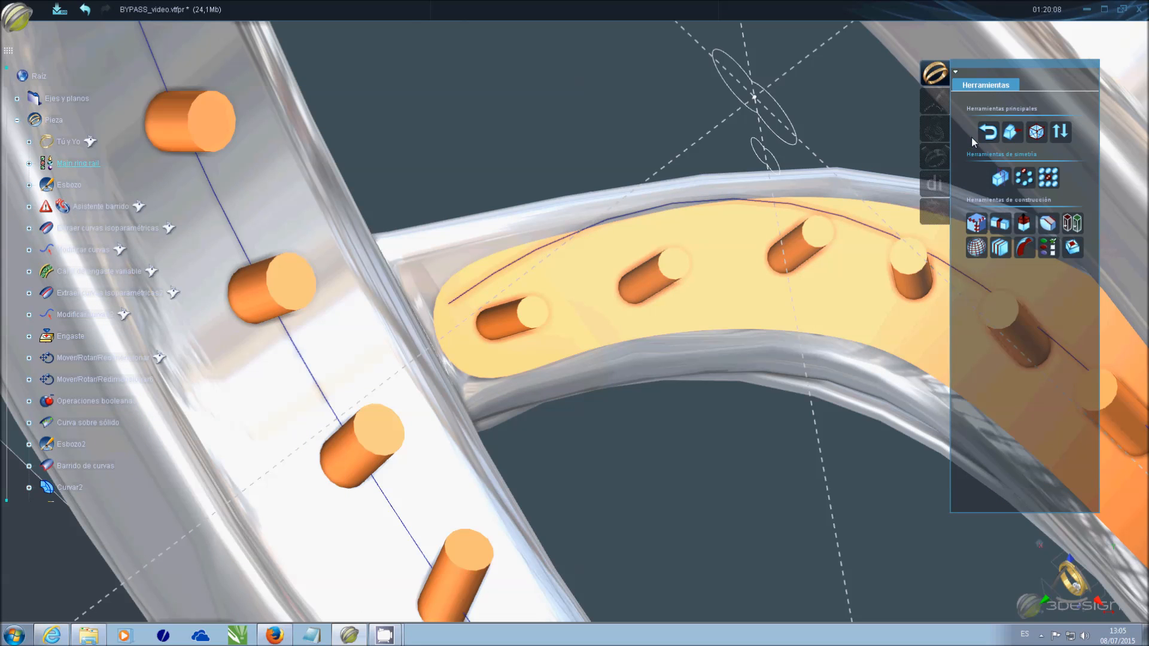
{"action": "left_click", "coordinate": [988, 132]}
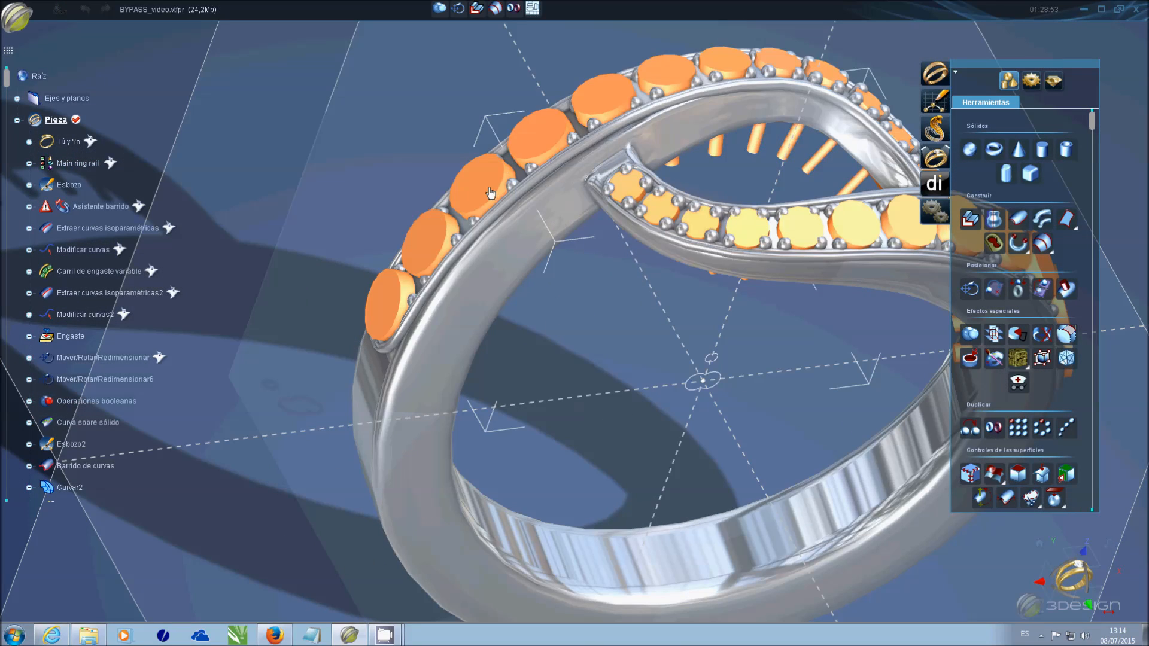
- Hide the orange gems and their cutters on the ring branches
{"action": "right_click", "coordinate": [488, 217]}
{"action": "left_click", "coordinate": [526, 222]}
{"action": "left_click", "coordinate": [492, 196]}
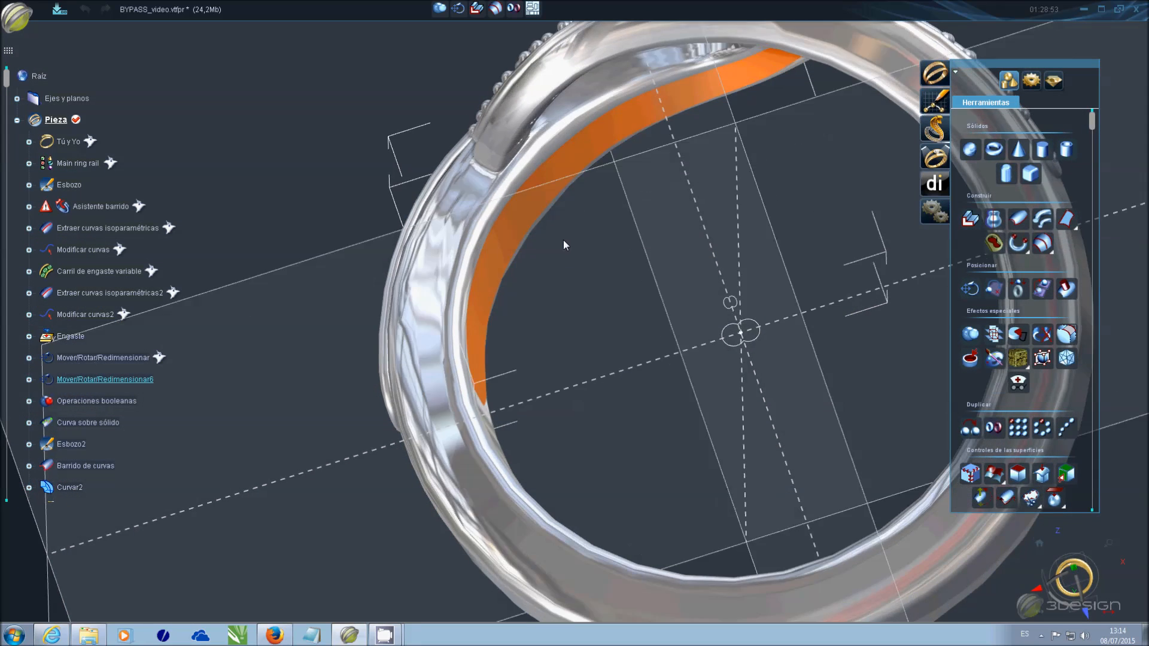
- Start a honeycomb (Panal de abeja) on the ring's inner side, using Modelado2 as the subdivision surface
{"action": "right_click_drag", "start_coordinate": [565, 246], "coordinate": [539, 249]}
{"action": "left_click", "coordinate": [482, 253]}
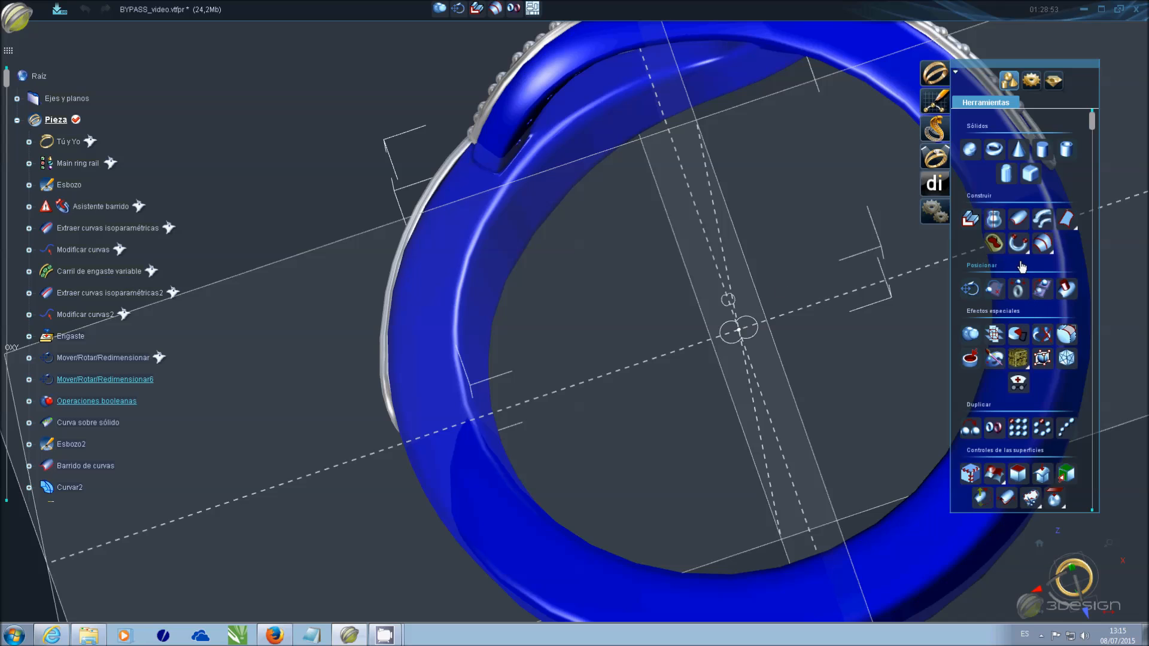
{"action": "left_click", "coordinate": [1054, 81]}
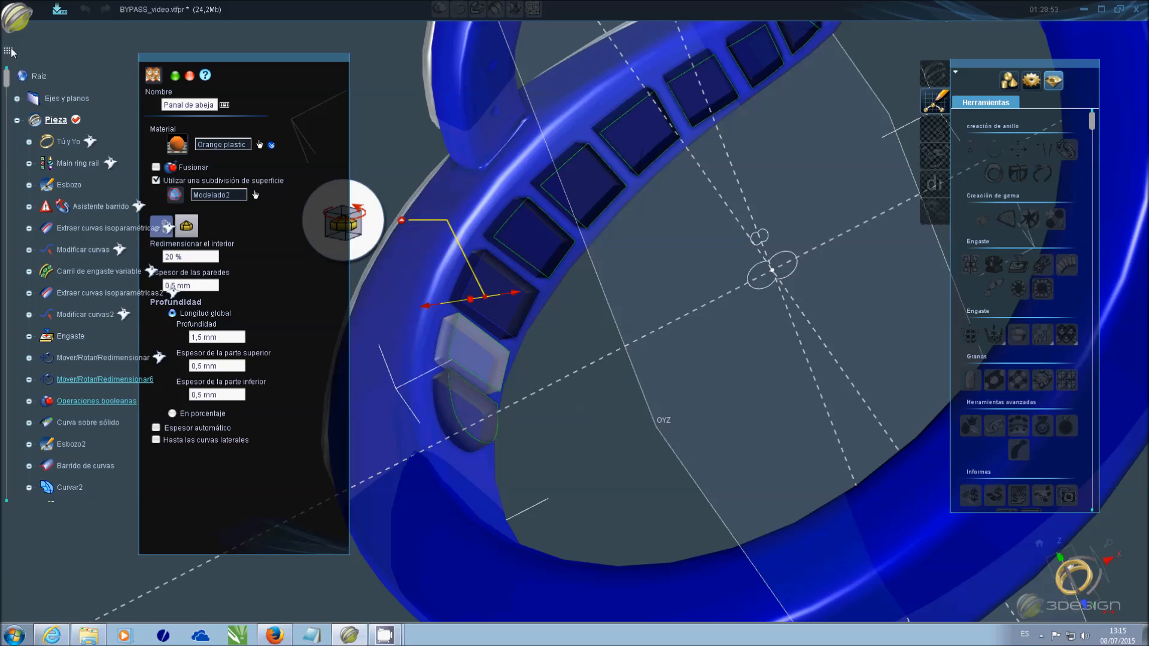
- Show the "Elegir el material" element so the cutters can be compared with the honeycomb cells inside the ring
{"action": "scroll", "coordinate": [64, 462], "scroll_direction": "down", "scroll_amount": 3}
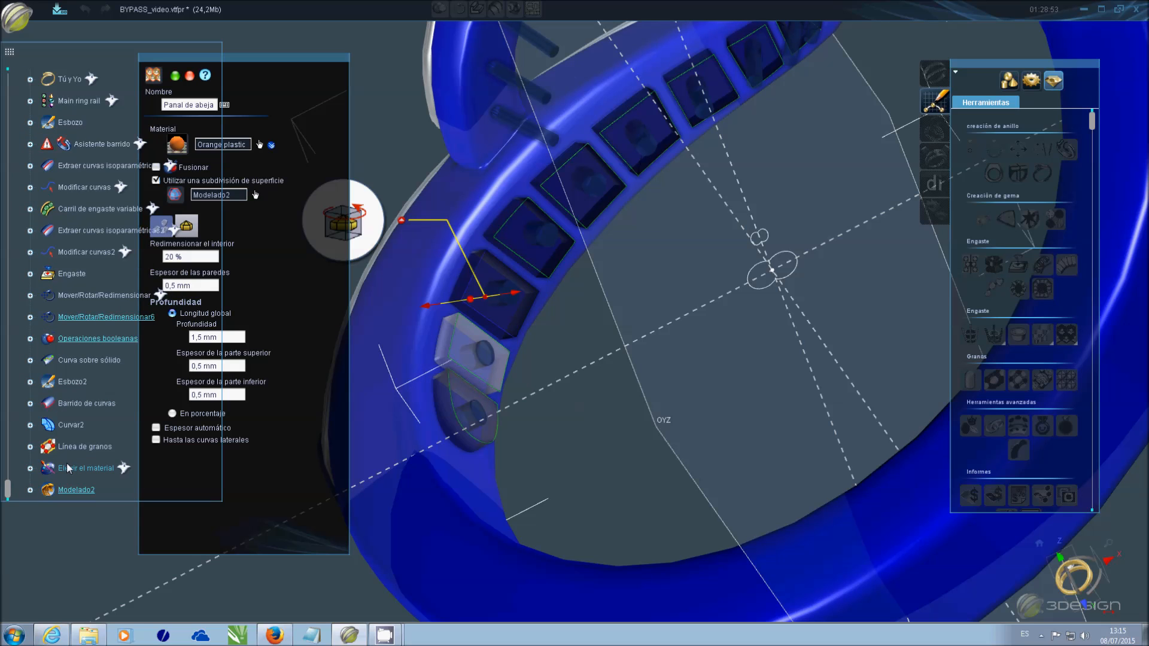
{"action": "right_click", "coordinate": [90, 474]}
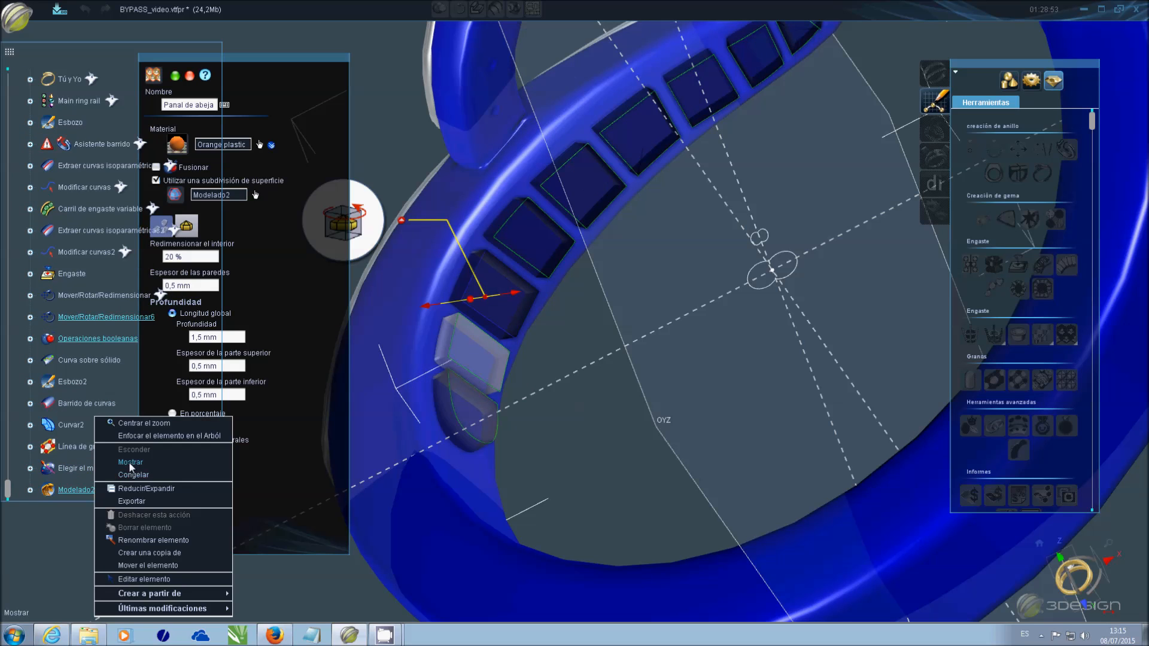
{"action": "left_click", "coordinate": [131, 471]}
{"action": "middle_click_drag", "start_coordinate": [506, 259], "coordinate": [713, 216]}
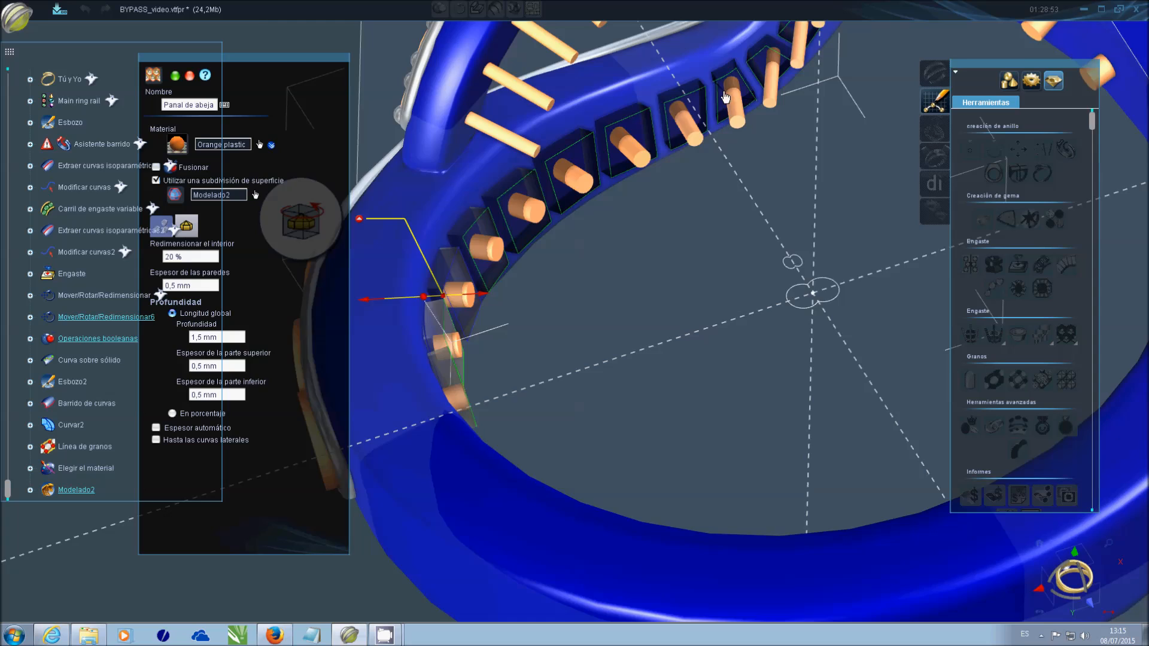
- Pick a material for the honeycomb along the ring's inner face, create the honeycomb, and save the file
{"action": "middle_click_drag", "start_coordinate": [801, 23], "coordinate": [707, 169]}
{"action": "scroll", "coordinate": [707, 169], "scroll_direction": "up", "scroll_amount": 4}
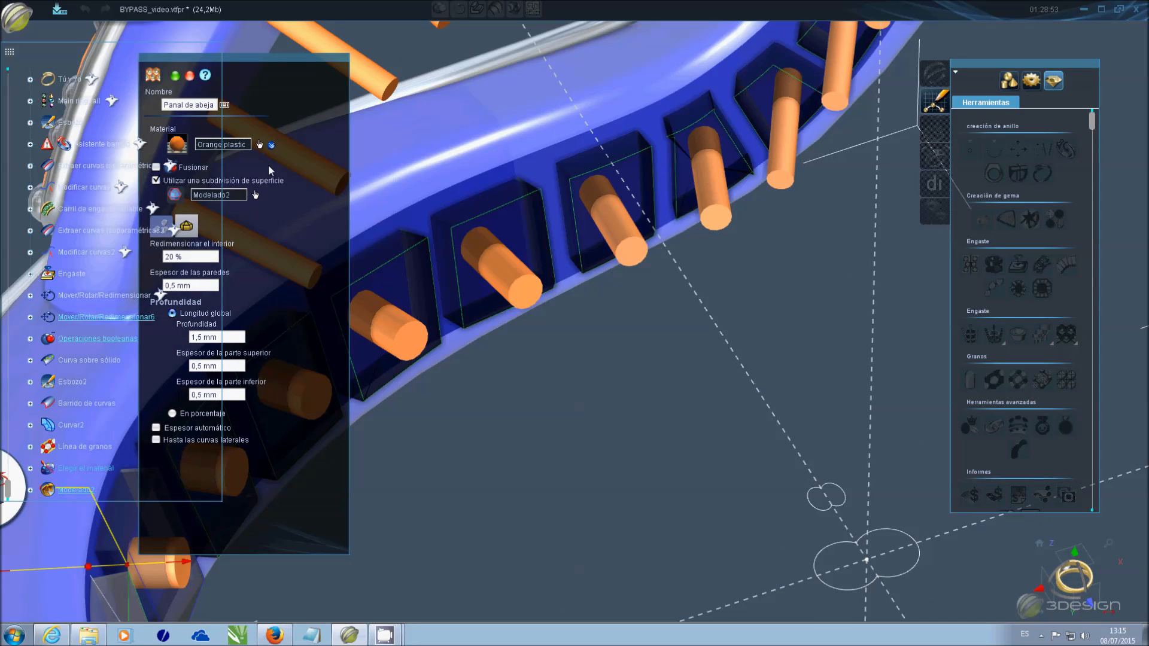
{"action": "left_click_drag", "start_coordinate": [262, 58], "coordinate": [317, 62]}
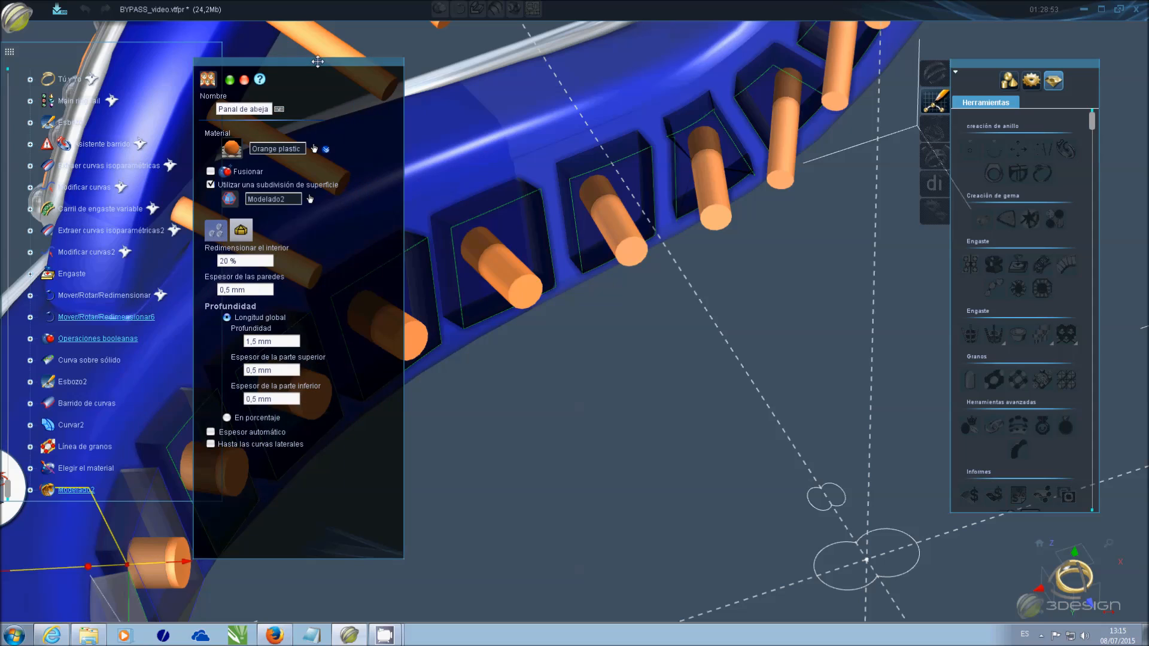
{"action": "left_click", "coordinate": [315, 148]}
{"action": "left_click", "coordinate": [525, 336]}
{"action": "left_click", "coordinate": [229, 81]}
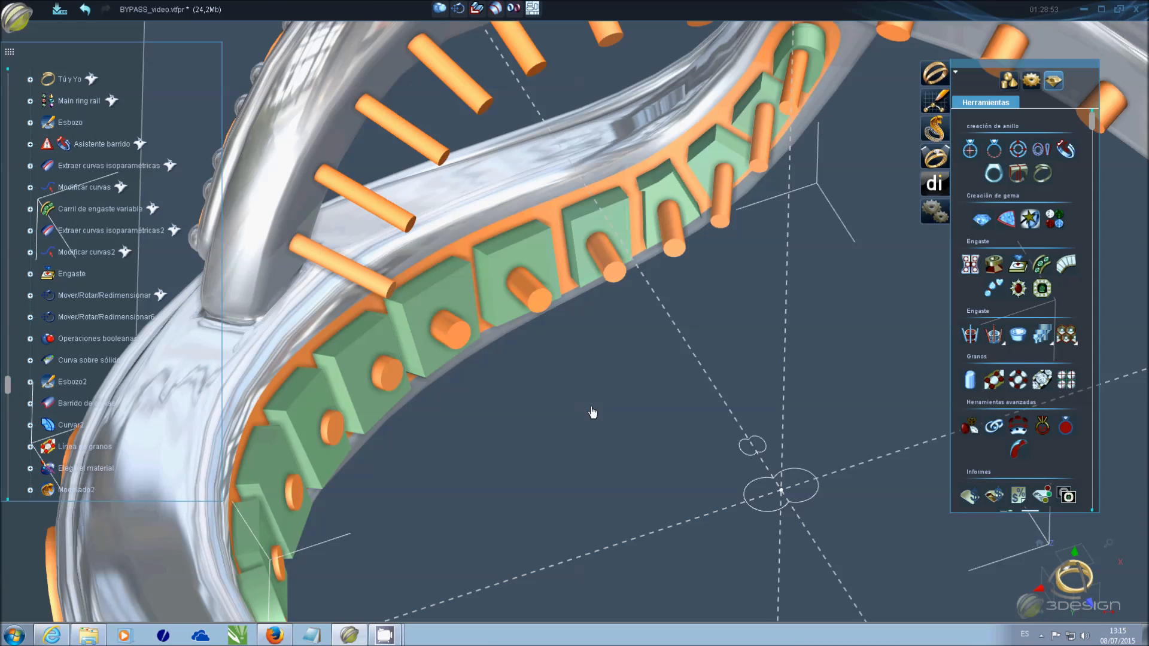
{"action": "key", "text": "ctrl+s"}
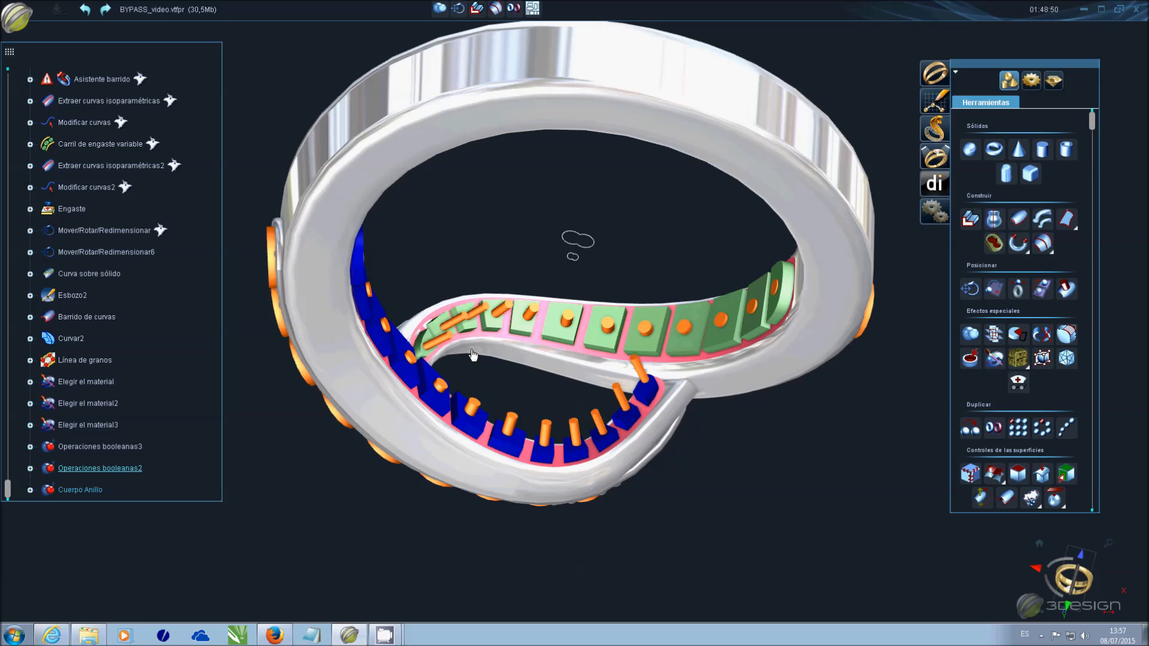
- Hide the orange cylinders and the pink honeycomb strip on the near side so that the green cell blocks remain
{"action": "left_click", "coordinate": [559, 332]}
{"action": "left_click", "coordinate": [462, 450]}
{"action": "middle_click_drag", "start_coordinate": [454, 471], "coordinate": [536, 376]}
{"action": "scroll", "coordinate": [483, 360], "scroll_direction": "up", "scroll_amount": 5}
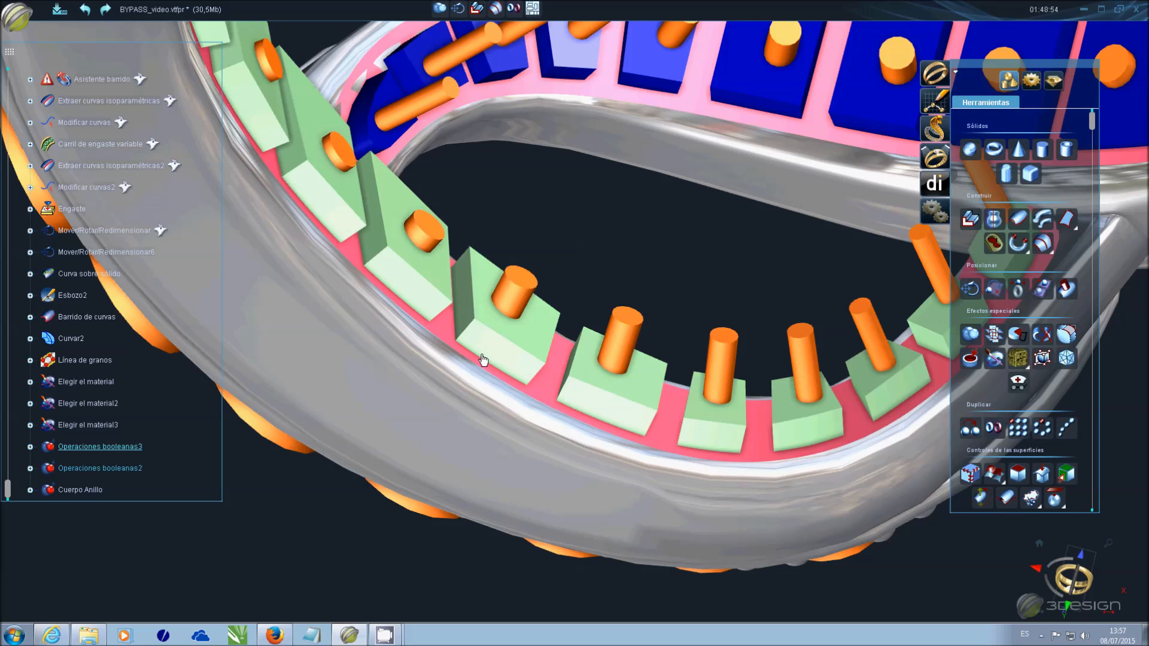
{"action": "right_click", "coordinate": [515, 289]}
{"action": "left_click", "coordinate": [540, 322]}
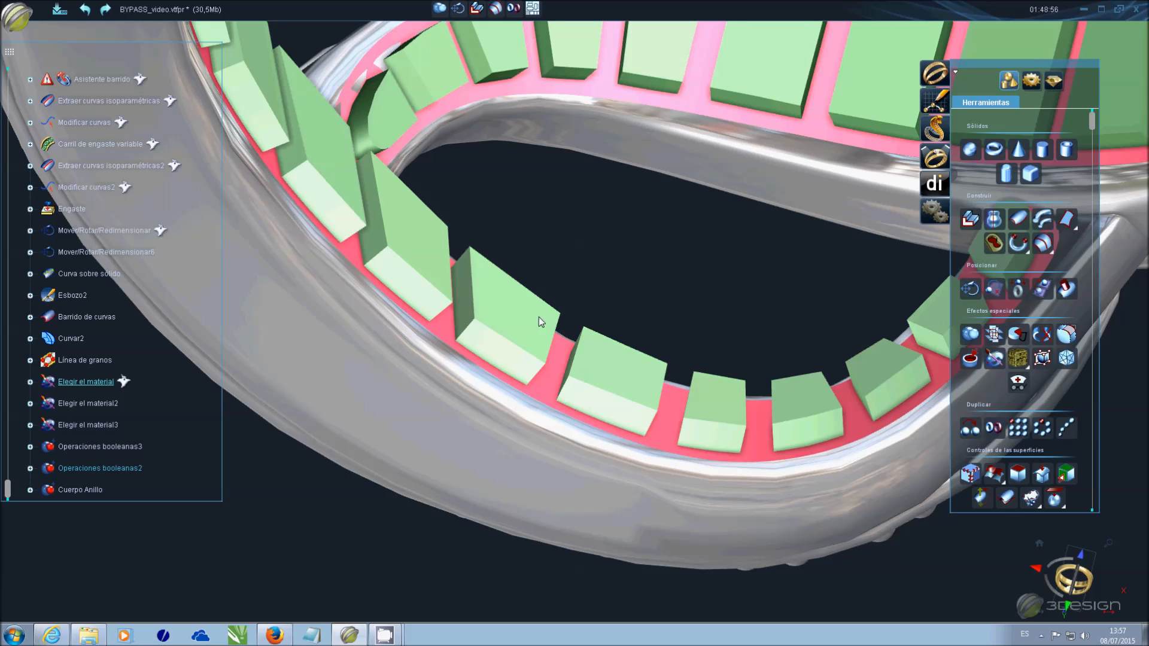
{"action": "right_click", "coordinate": [541, 392]}
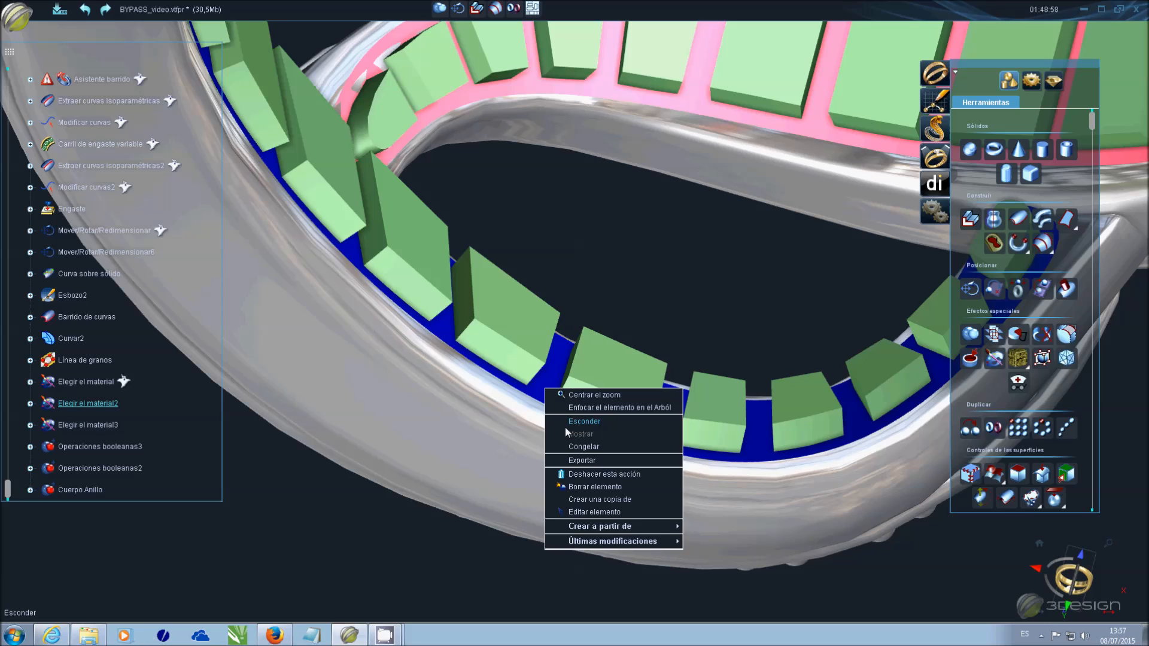
{"action": "left_click", "coordinate": [567, 432]}
- Subtract the near-side cell blocks, Operaciones booleanas2, from the ring body Cuerpo Anillo with a boolean operation
{"action": "left_click", "coordinate": [514, 473]}
{"action": "left_click", "coordinate": [614, 382], "text": "ctrl"}
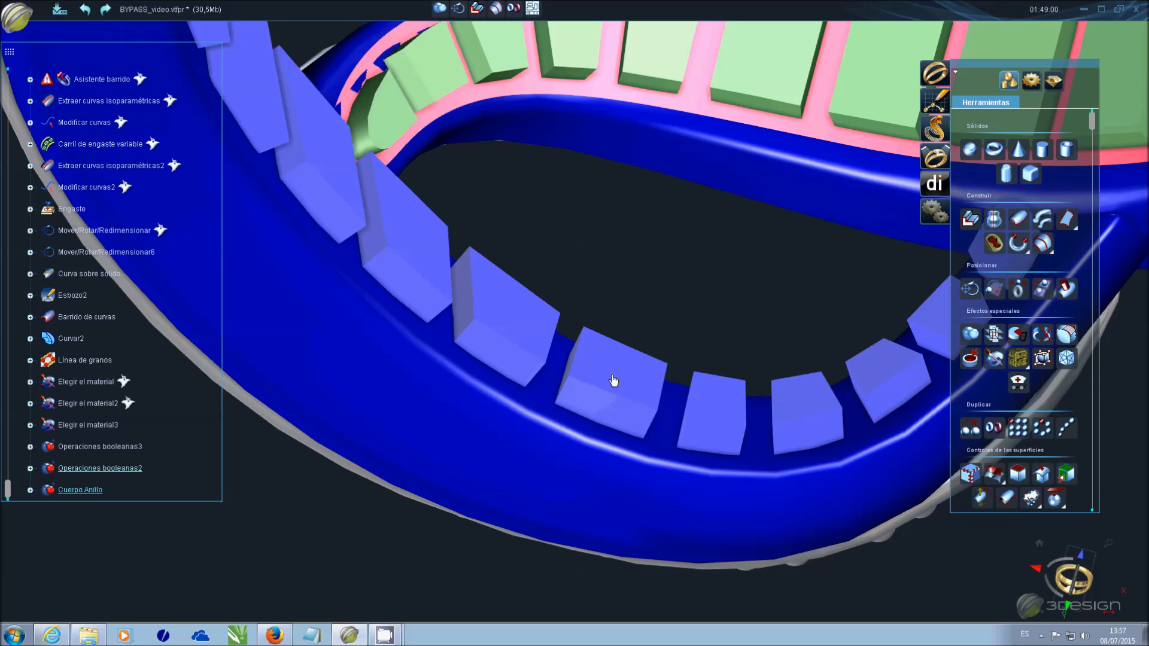
{"action": "left_click", "coordinate": [970, 334]}
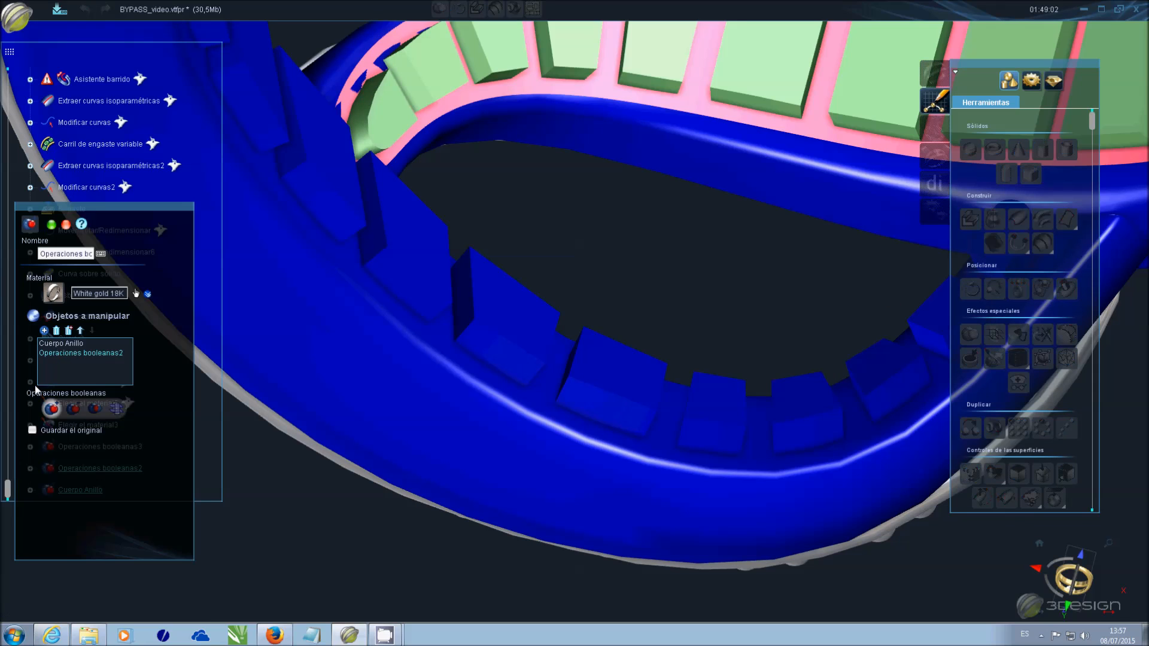
{"action": "key", "text": "Return"}
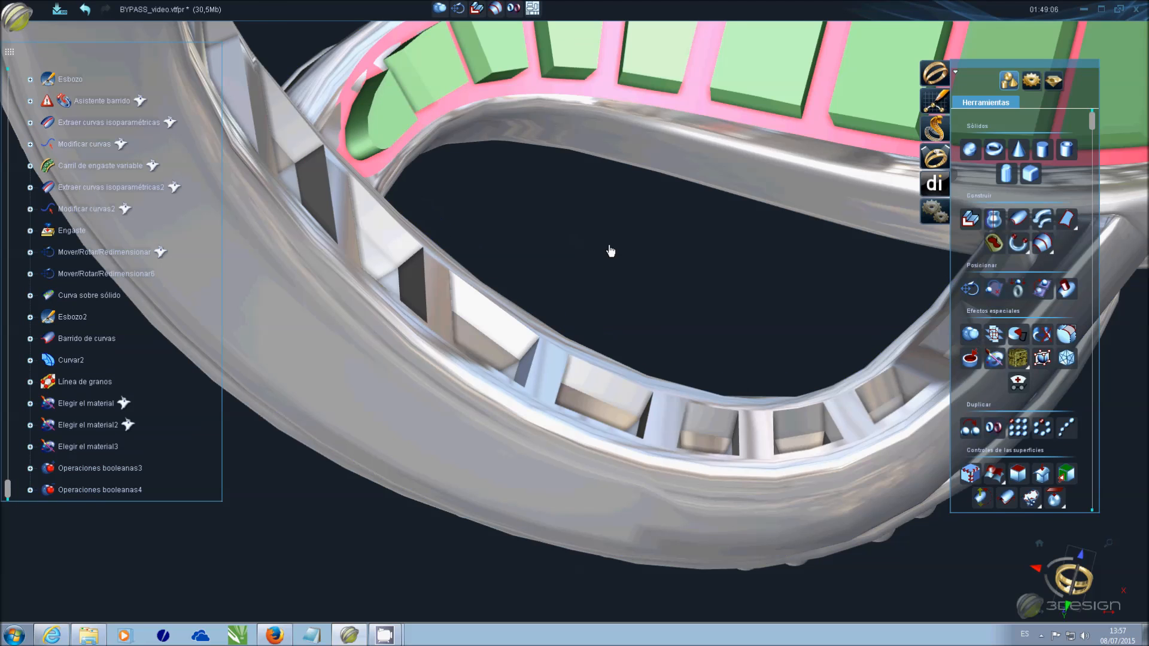
- Hide the remaining pink strip and subtract the second row of cell blocks, Operaciones booleanas3, from the ring body Operaciones booleanas4
{"action": "scroll", "coordinate": [610, 251], "scroll_direction": "down", "scroll_amount": 3}
{"action": "middle_click_drag", "start_coordinate": [610, 251], "coordinate": [768, 418]}
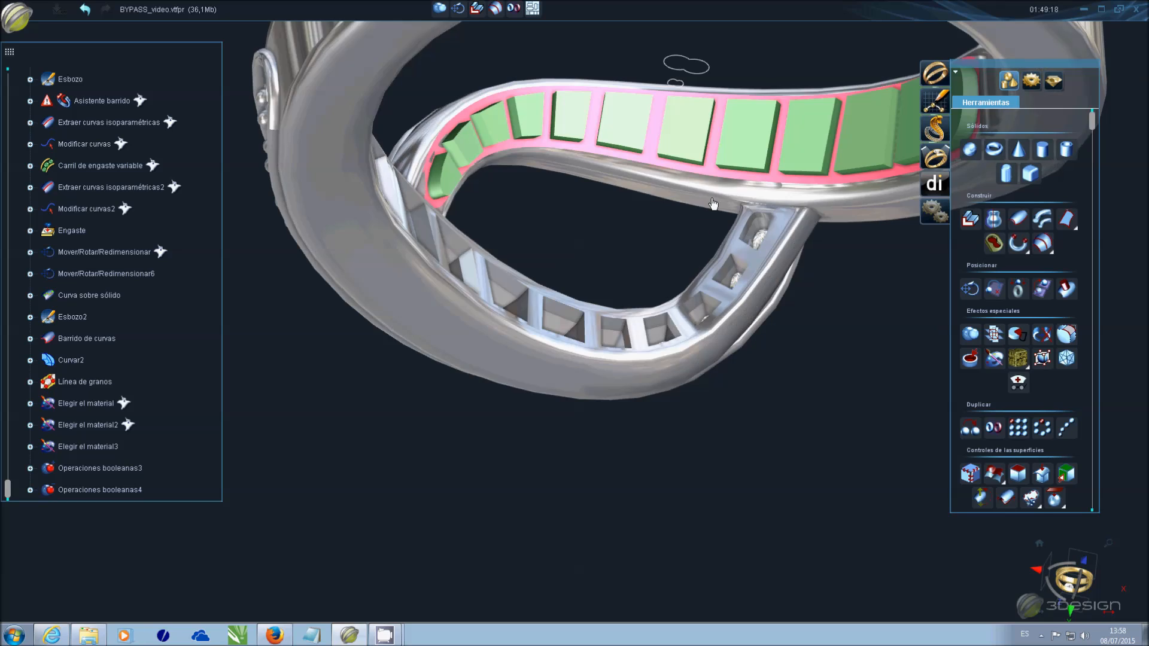
{"action": "right_click", "coordinate": [708, 173]}
{"action": "left_click", "coordinate": [734, 205]}
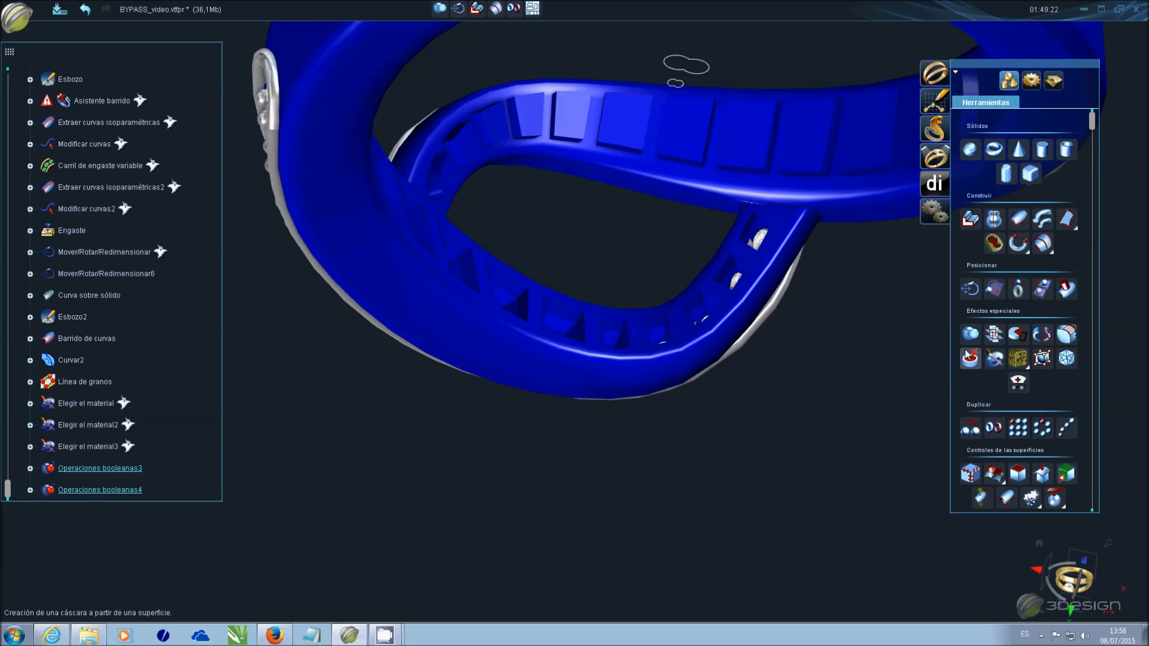
{"action": "left_click", "coordinate": [970, 333]}
{"action": "left_click", "coordinate": [116, 408]}
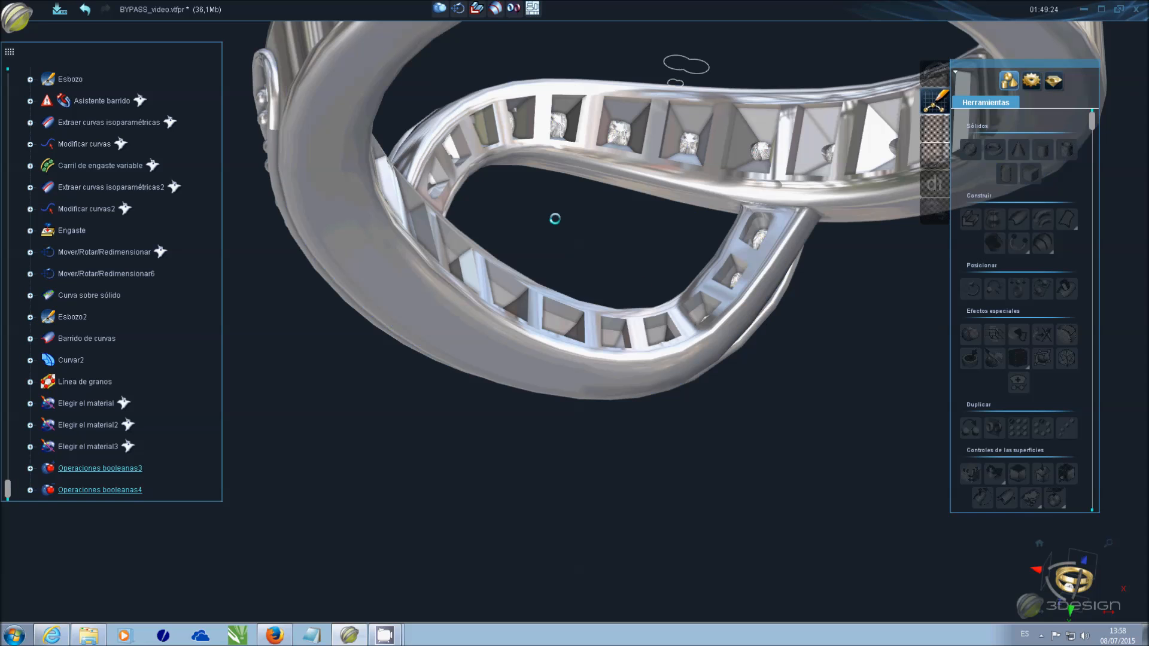
{"action": "middle_click_drag", "start_coordinate": [546, 243], "coordinate": [565, 209]}
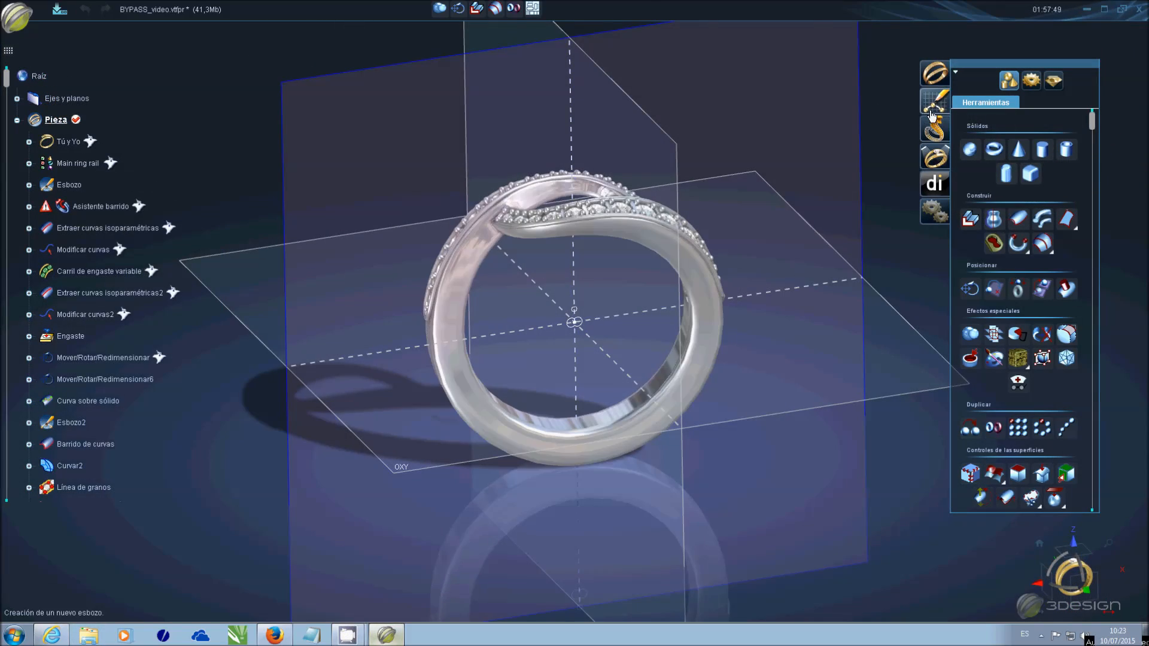
- Start a sketch on the ring's front plane and trace the outer contour with an open 37-point NURBS curve about 23 by 22 mm
{"action": "left_click", "coordinate": [934, 102]}
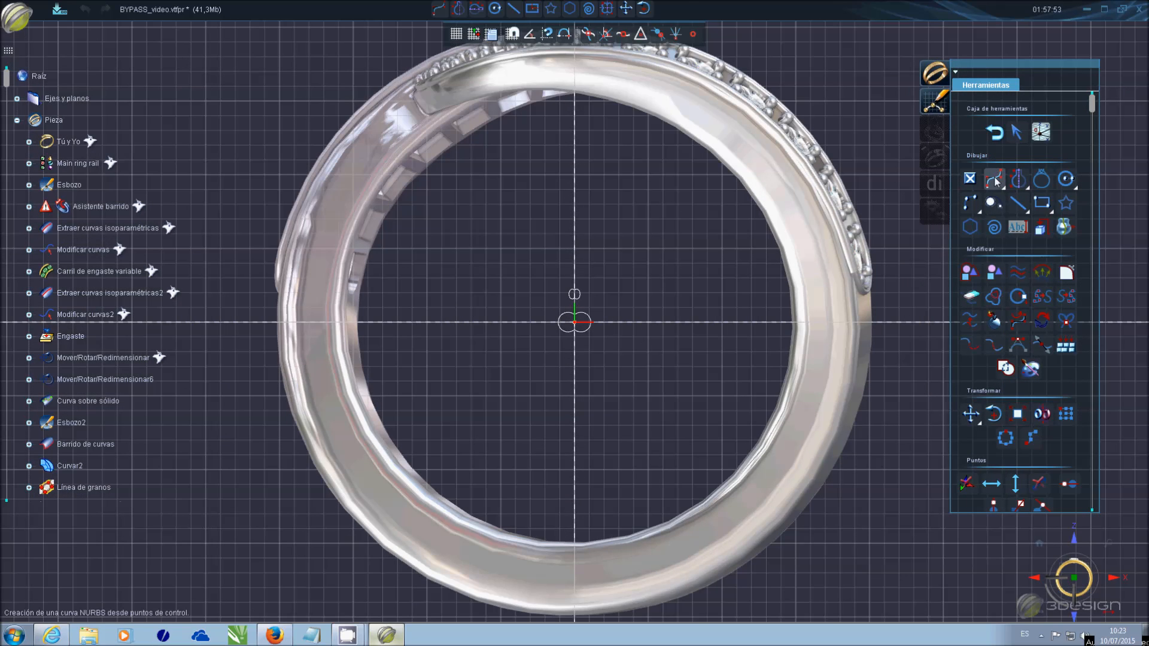
{"action": "left_click", "coordinate": [995, 180]}
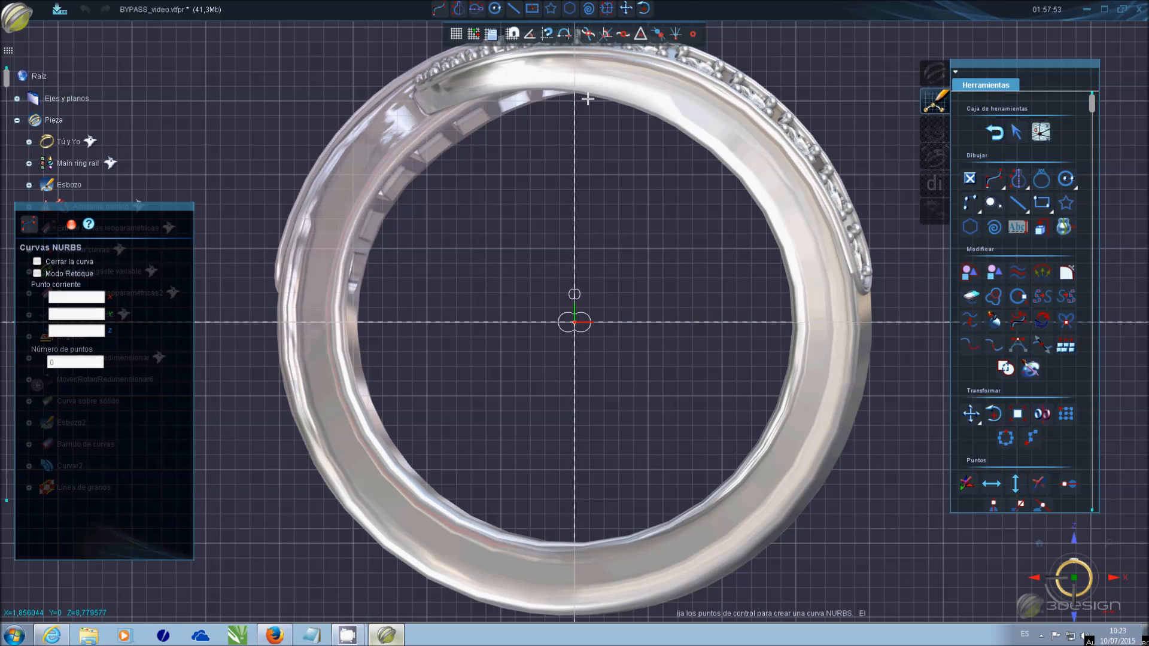
{"action": "left_click", "coordinate": [494, 67]}
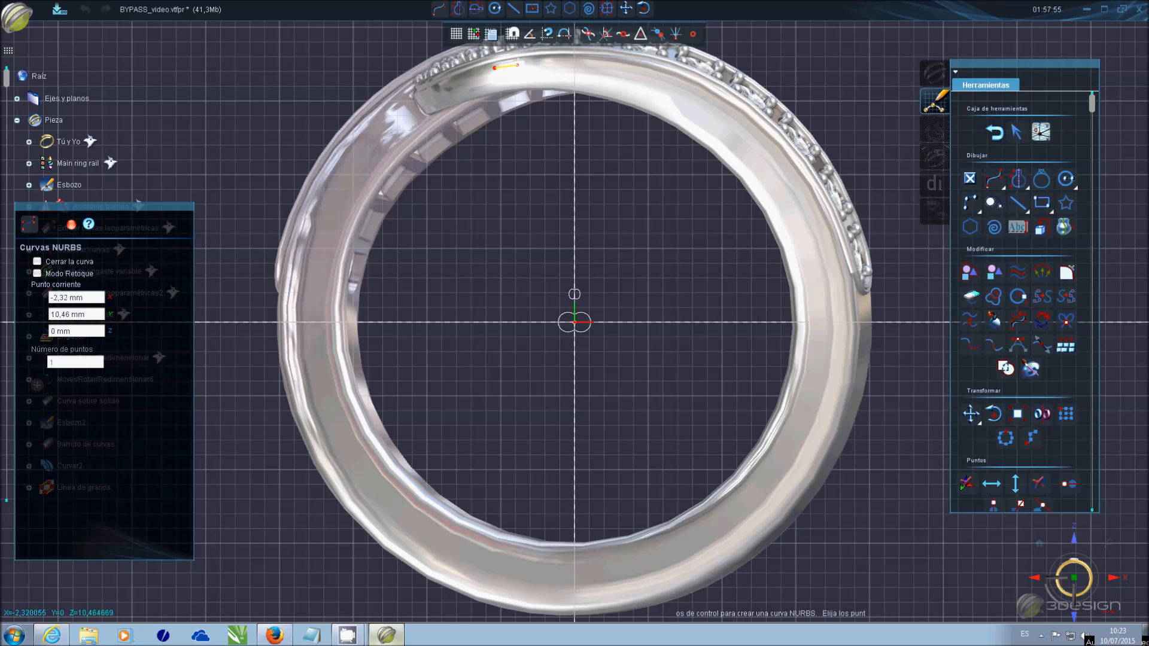
{"action": "left_click", "coordinate": [561, 58]}
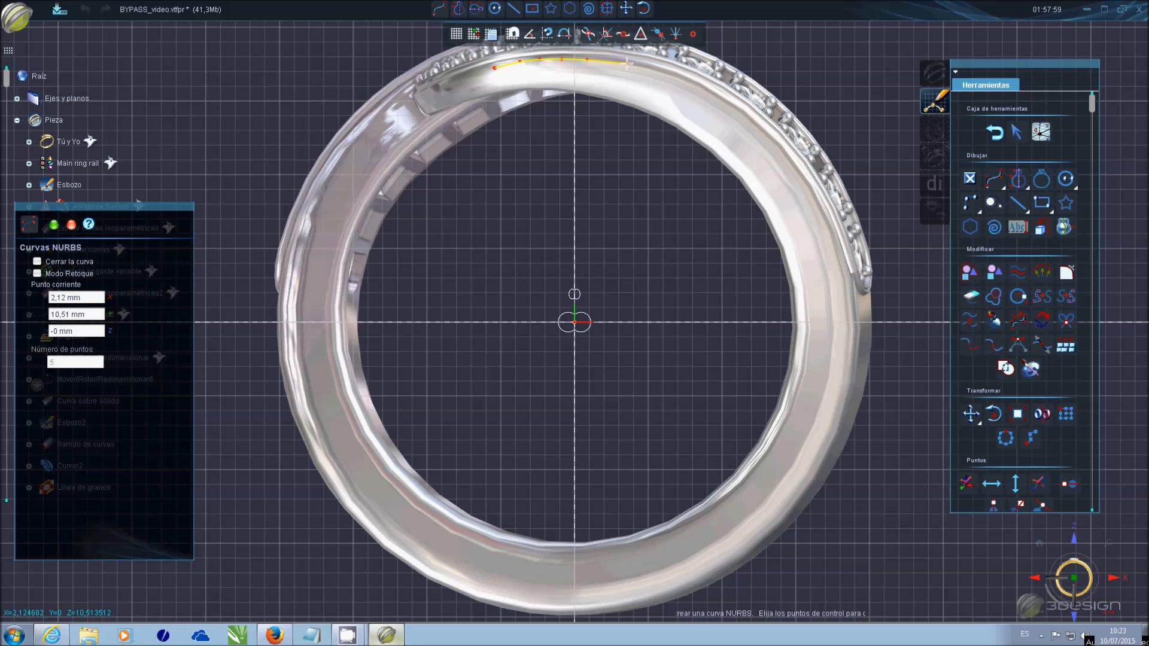
{"action": "left_click", "coordinate": [673, 74]}
{"action": "left_click", "coordinate": [733, 103]}
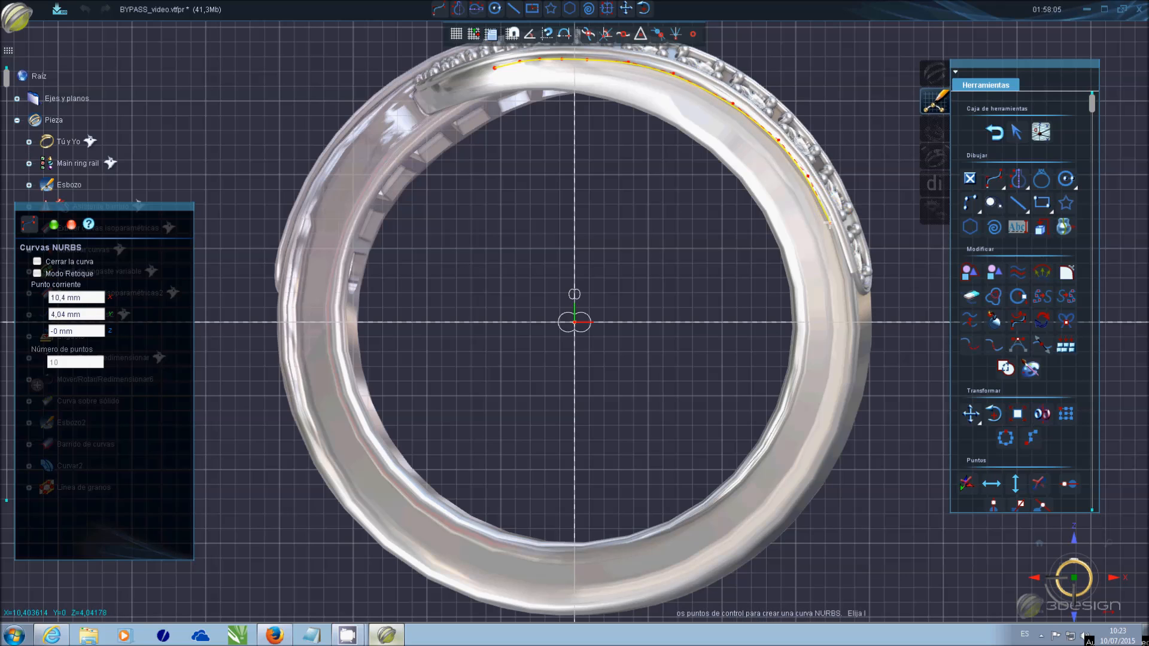
{"action": "left_click", "coordinate": [853, 305]}
{"action": "left_click", "coordinate": [852, 336]}
{"action": "left_click", "coordinate": [850, 379]}
{"action": "left_click", "coordinate": [828, 440]}
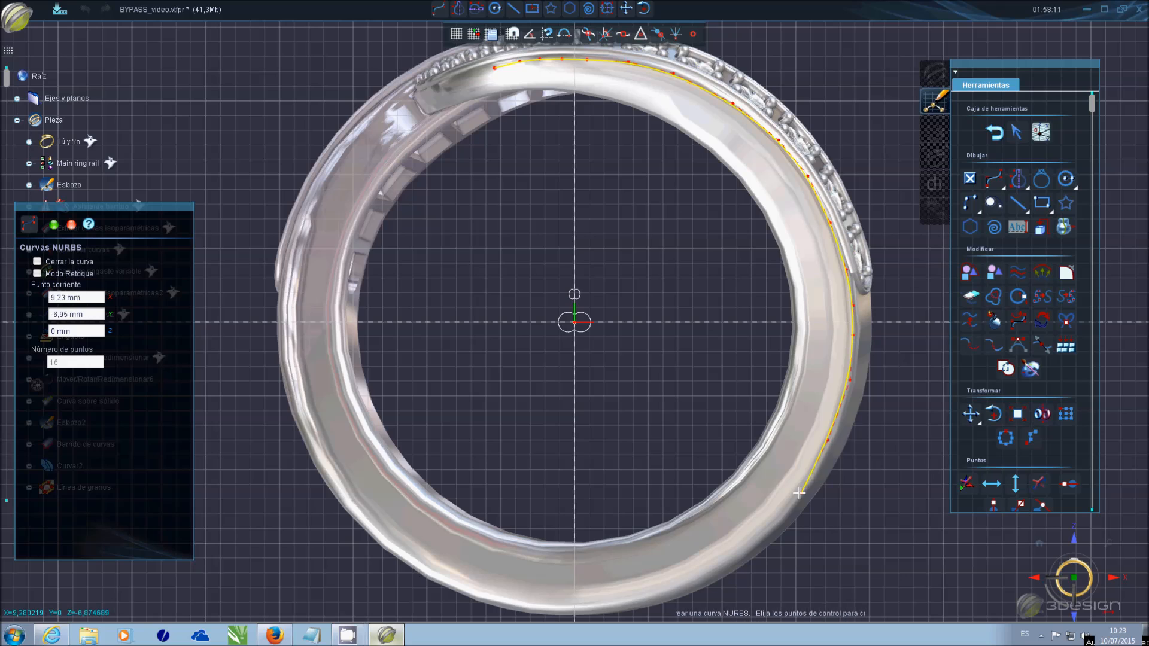
{"action": "left_click", "coordinate": [799, 493]}
{"action": "left_click", "coordinate": [775, 520]}
{"action": "left_click", "coordinate": [739, 554]}
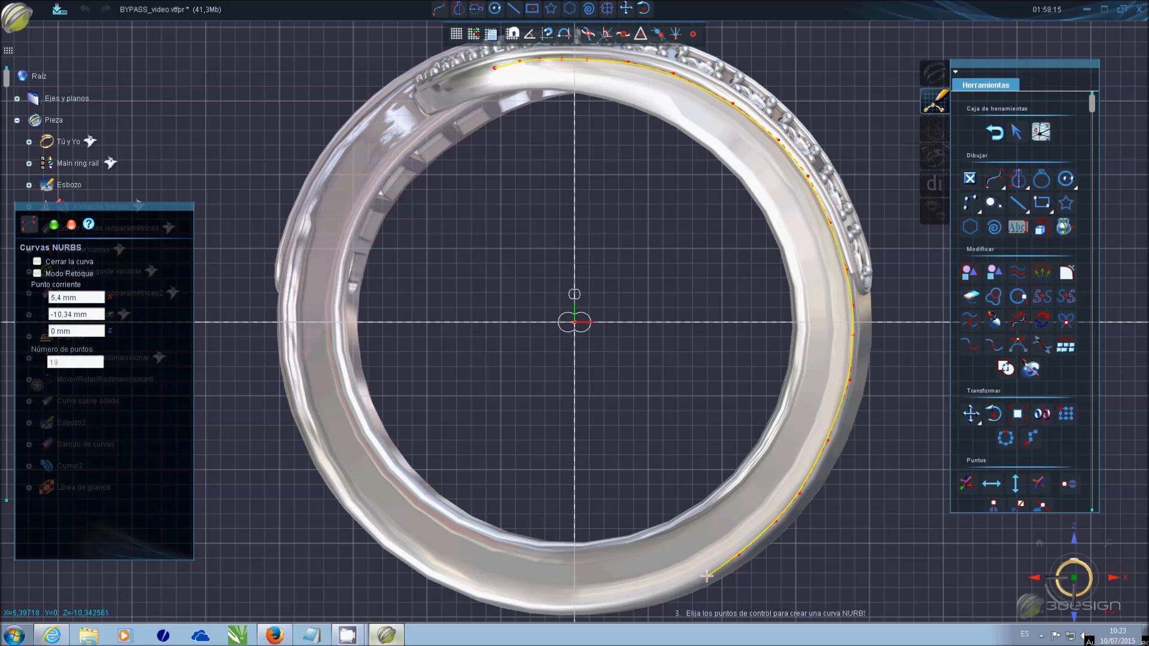
{"action": "left_click", "coordinate": [657, 595]}
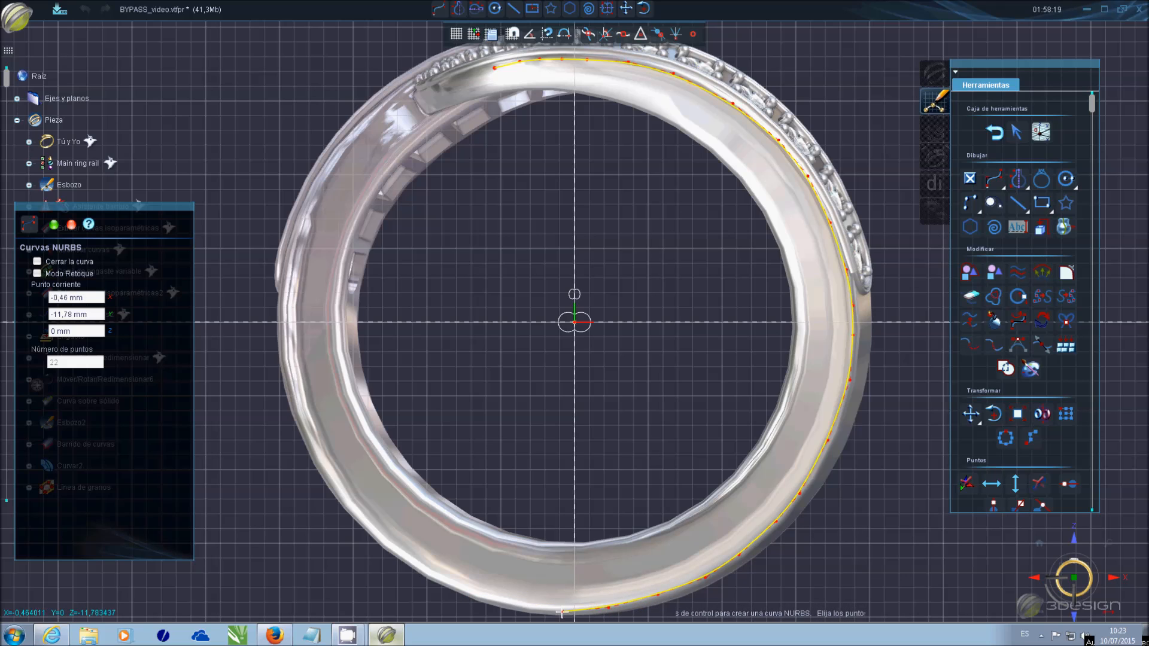
{"action": "left_click", "coordinate": [488, 603]}
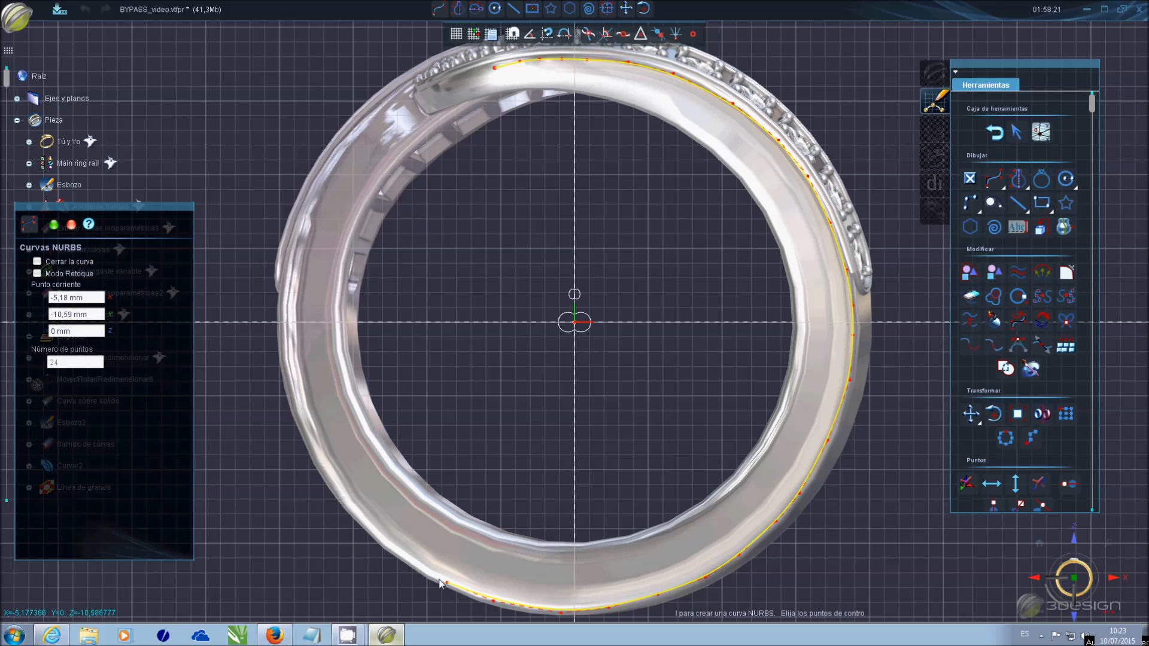
{"action": "left_click", "coordinate": [363, 525]}
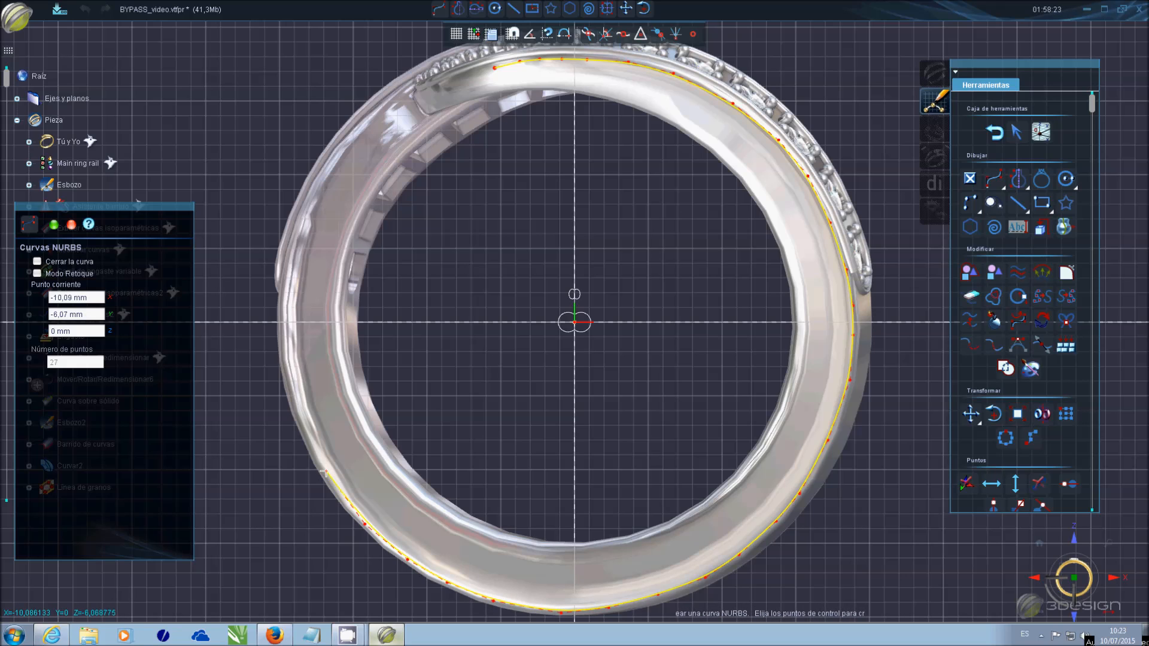
{"action": "left_click", "coordinate": [285, 361]}
{"action": "left_click", "coordinate": [286, 257]}
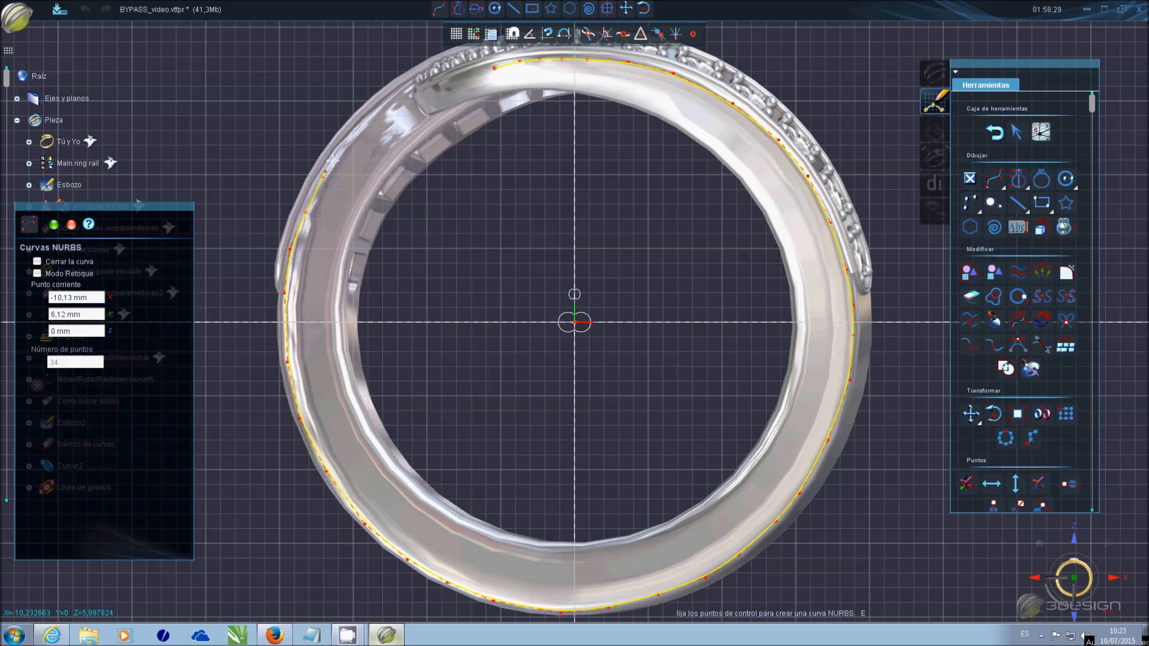
{"action": "double_click", "coordinate": [390, 99]}
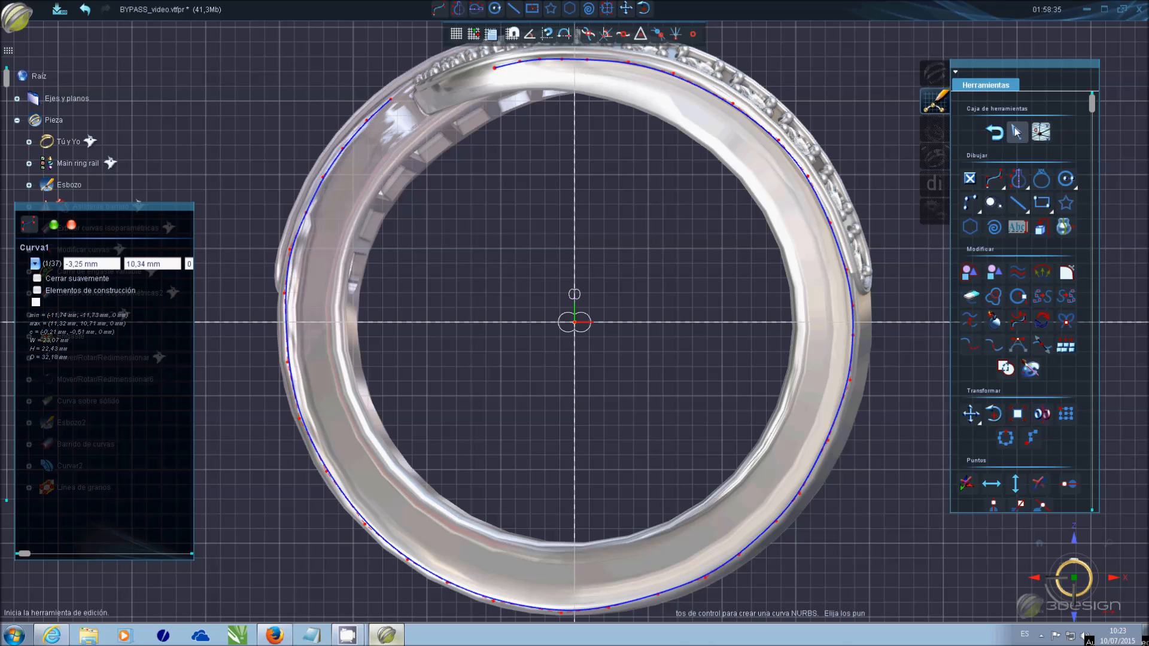
- Edit the outer contour curve and move its fifth control point to about X 0.76 mm, Y 10.78 mm
{"action": "left_click", "coordinate": [1017, 131]}
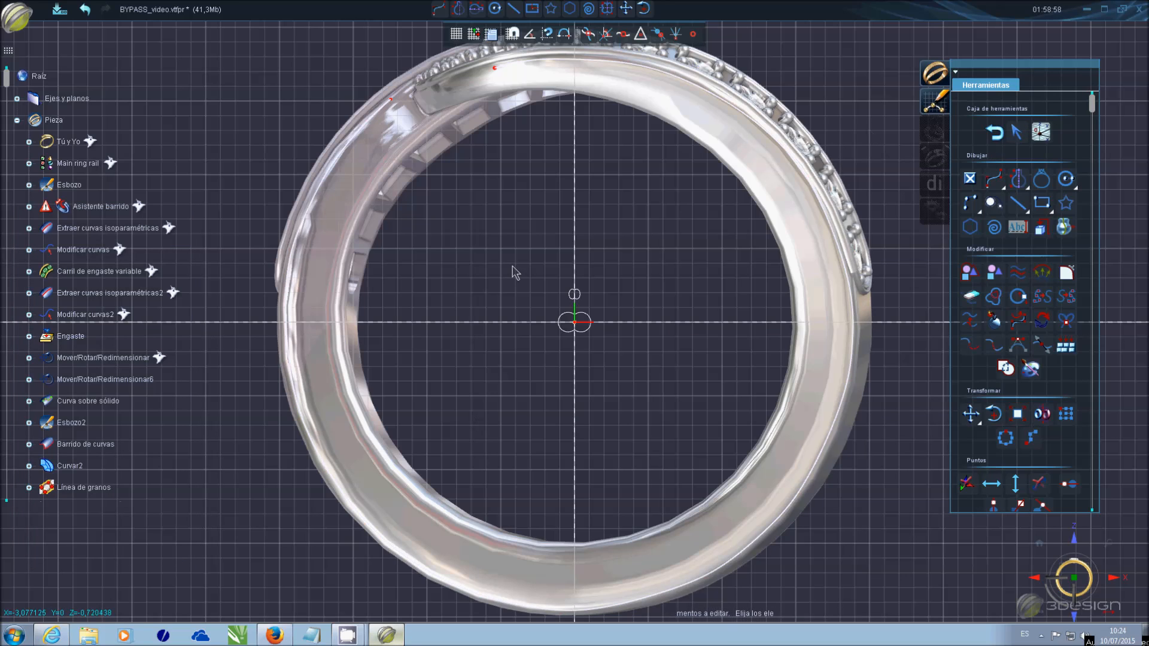
{"action": "left_click", "coordinate": [537, 59]}
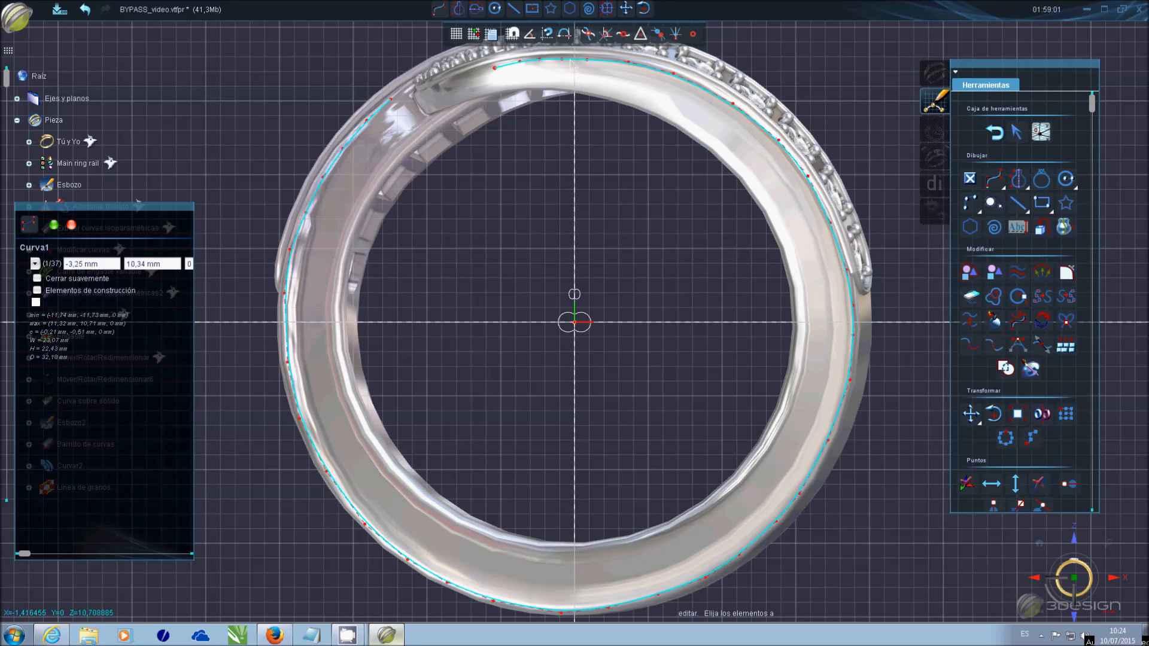
{"action": "left_click", "coordinate": [565, 58]}
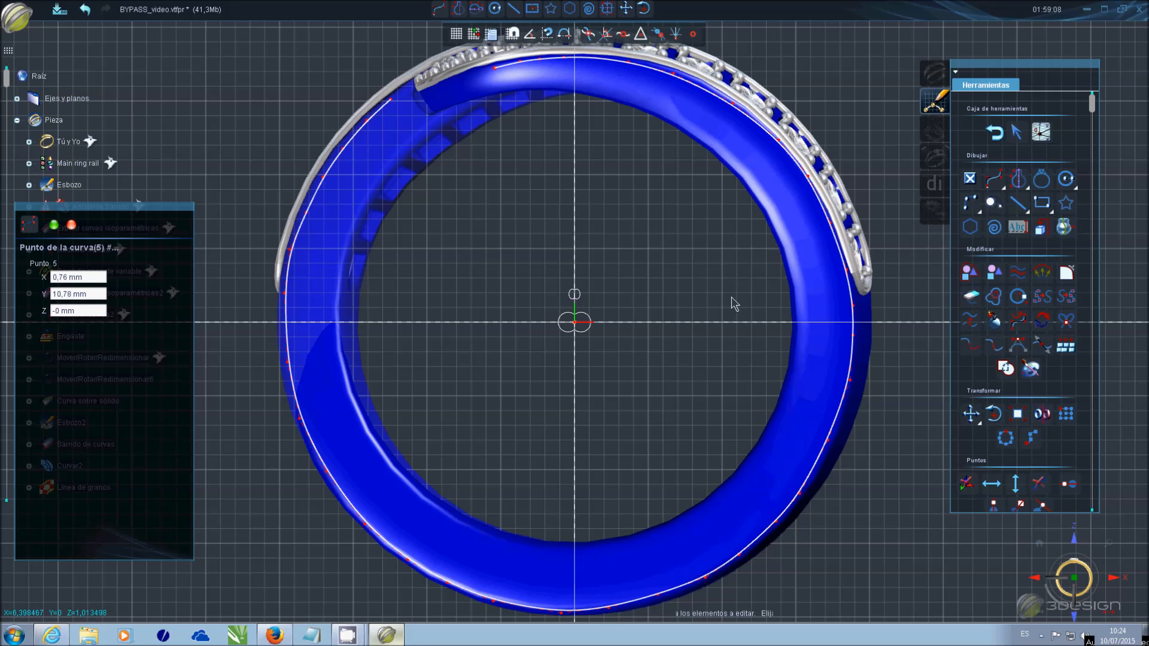
- Trace the ring's inner contour with an open 38-point NURBS curve about 19 by 19 mm
{"action": "left_click", "coordinate": [977, 204]}
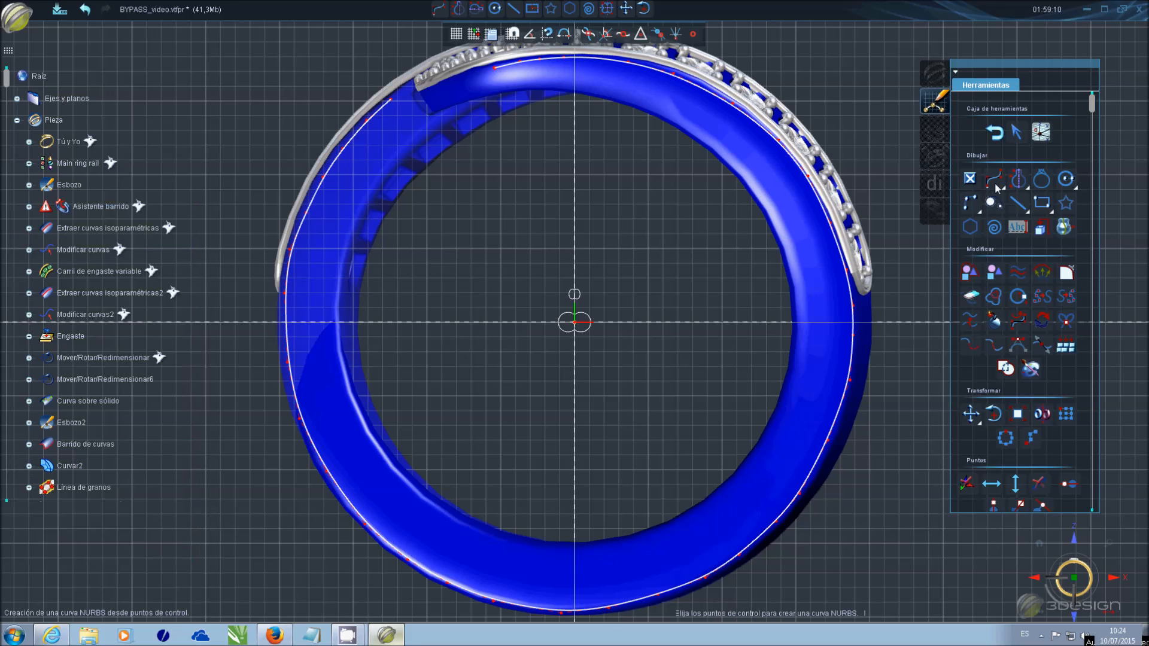
{"action": "left_click", "coordinate": [497, 91]}
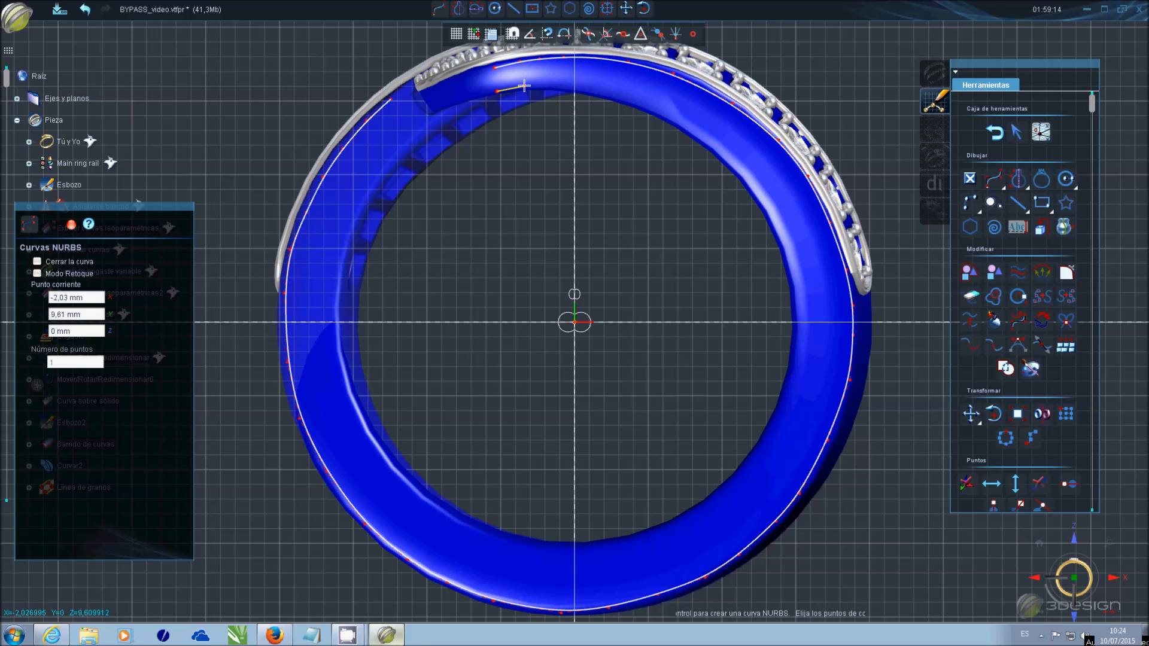
{"action": "left_click", "coordinate": [556, 86]}
{"action": "left_click", "coordinate": [584, 89]}
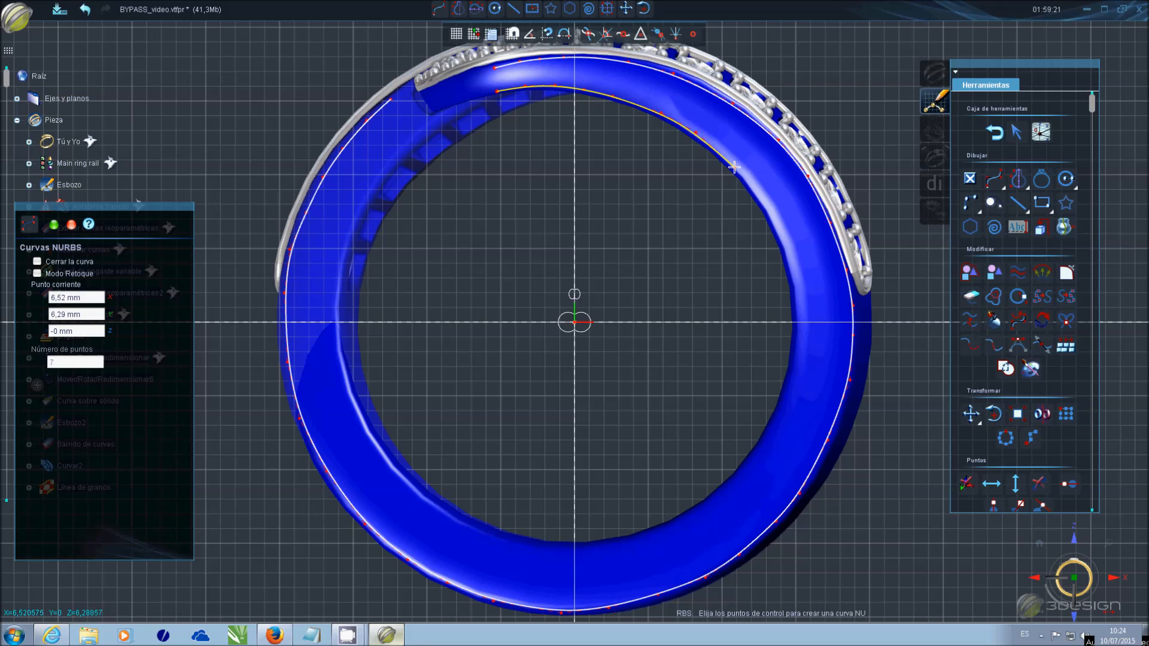
{"action": "left_click", "coordinate": [749, 182]}
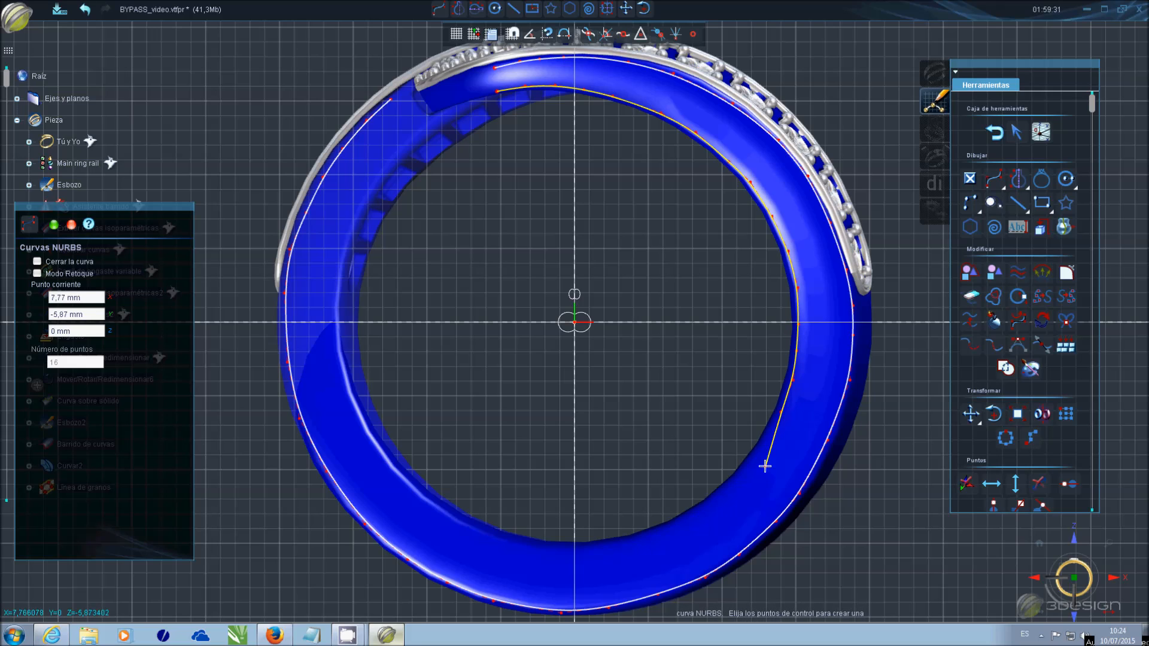
{"action": "left_click", "coordinate": [763, 445]}
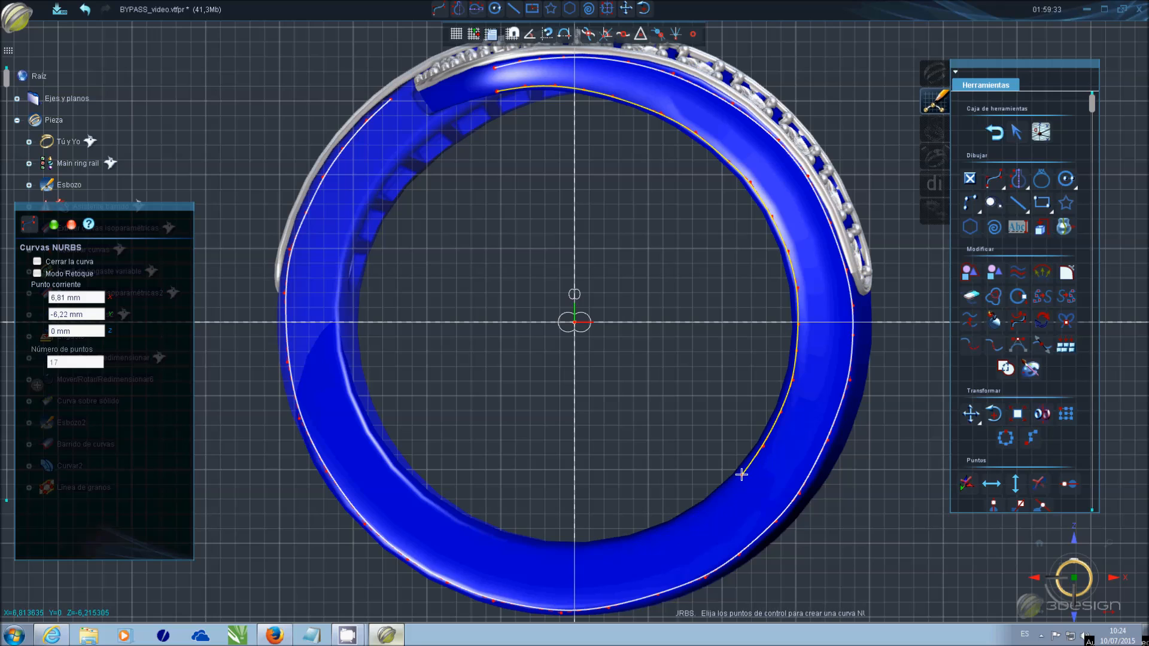
{"action": "left_click", "coordinate": [708, 506]}
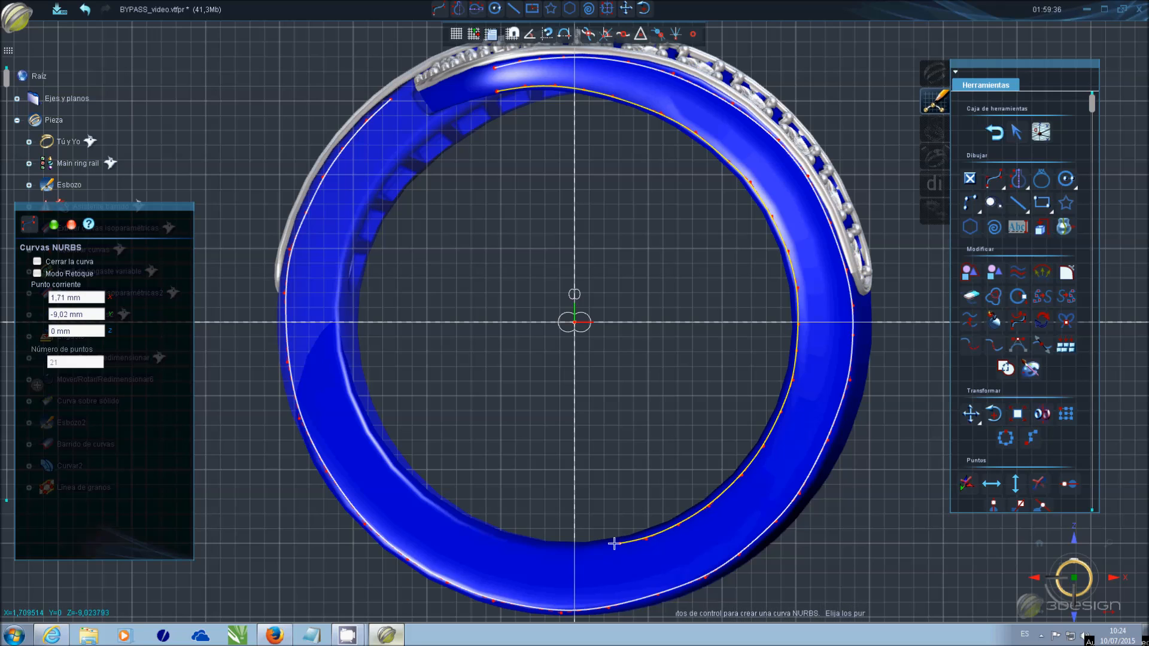
{"action": "left_click", "coordinate": [521, 542]}
{"action": "left_click", "coordinate": [486, 538]}
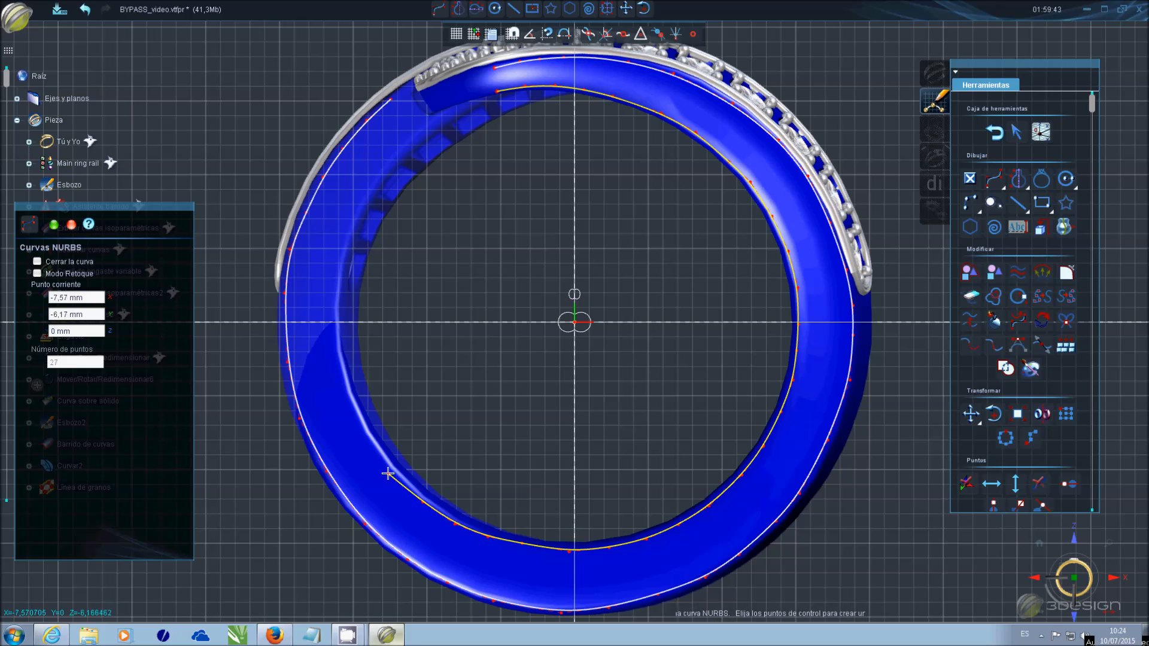
{"action": "left_click", "coordinate": [372, 446]}
{"action": "left_click", "coordinate": [351, 404]}
{"action": "left_click", "coordinate": [333, 323]}
{"action": "left_click", "coordinate": [335, 282]}
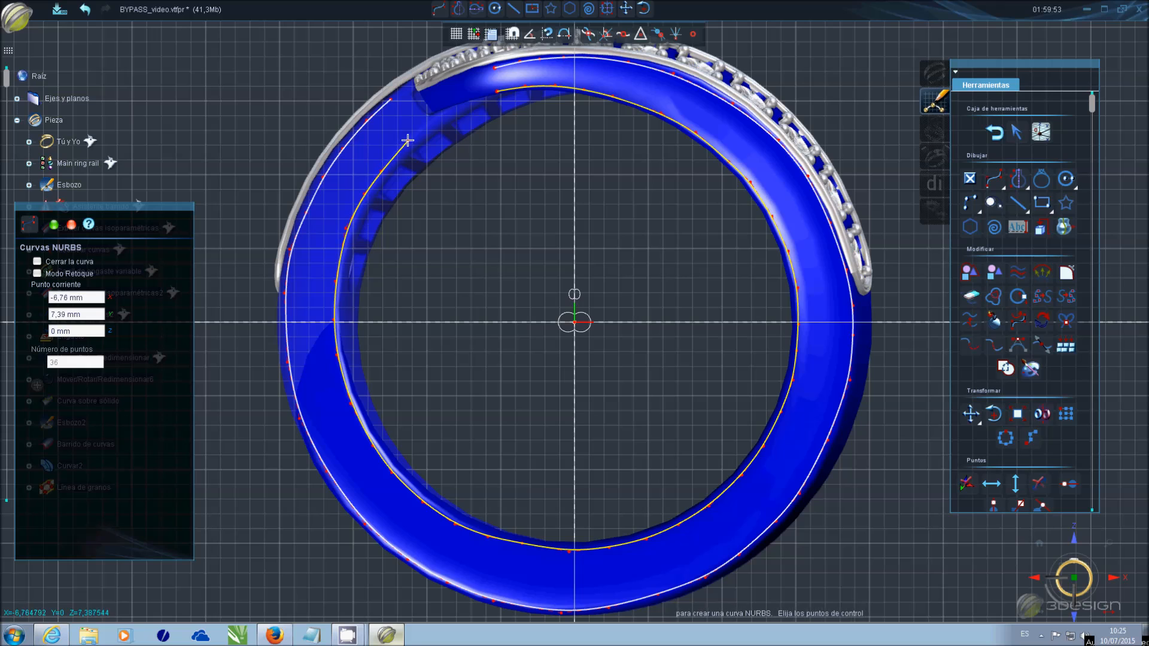
{"action": "double_click", "coordinate": [424, 124]}
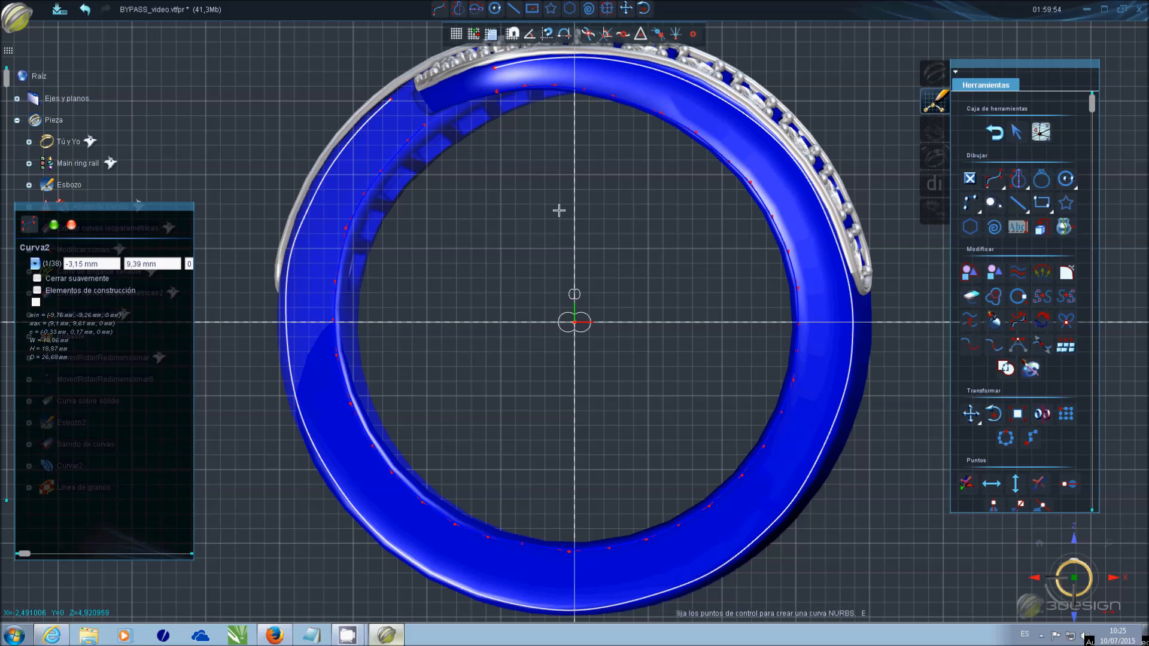
- Edit the inner contour curve and move its control points 20 to 25 to fit the lower inner edge of the ring
{"action": "left_click", "coordinate": [1016, 132]}
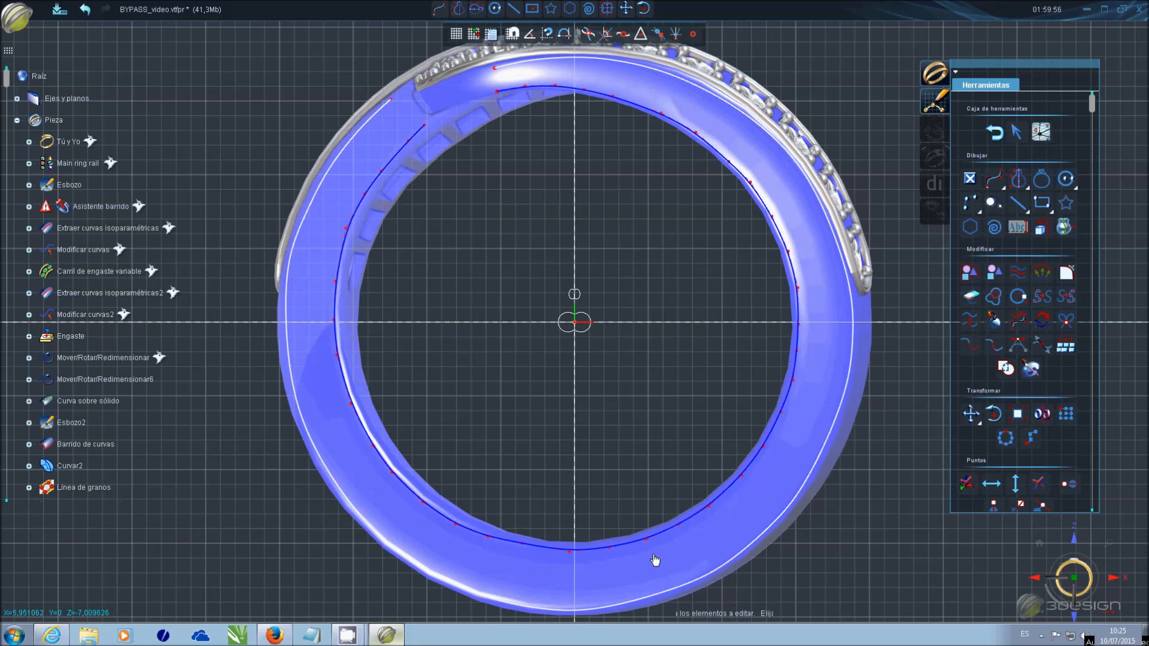
{"action": "left_click", "coordinate": [525, 548]}
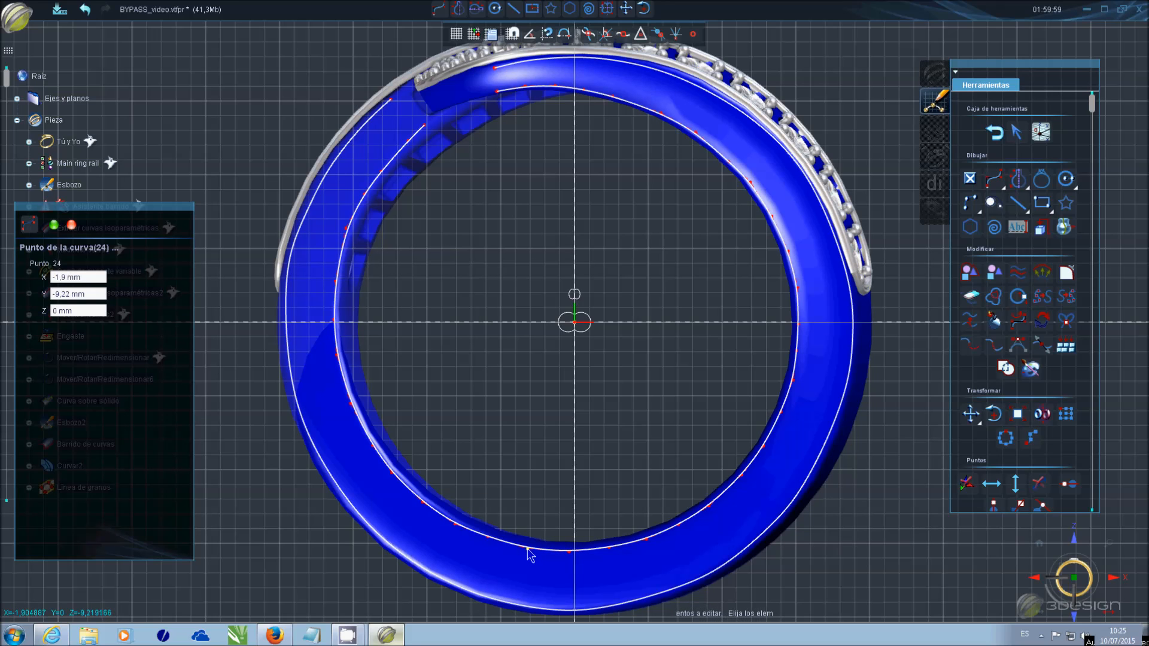
{"action": "left_click", "coordinate": [492, 542]}
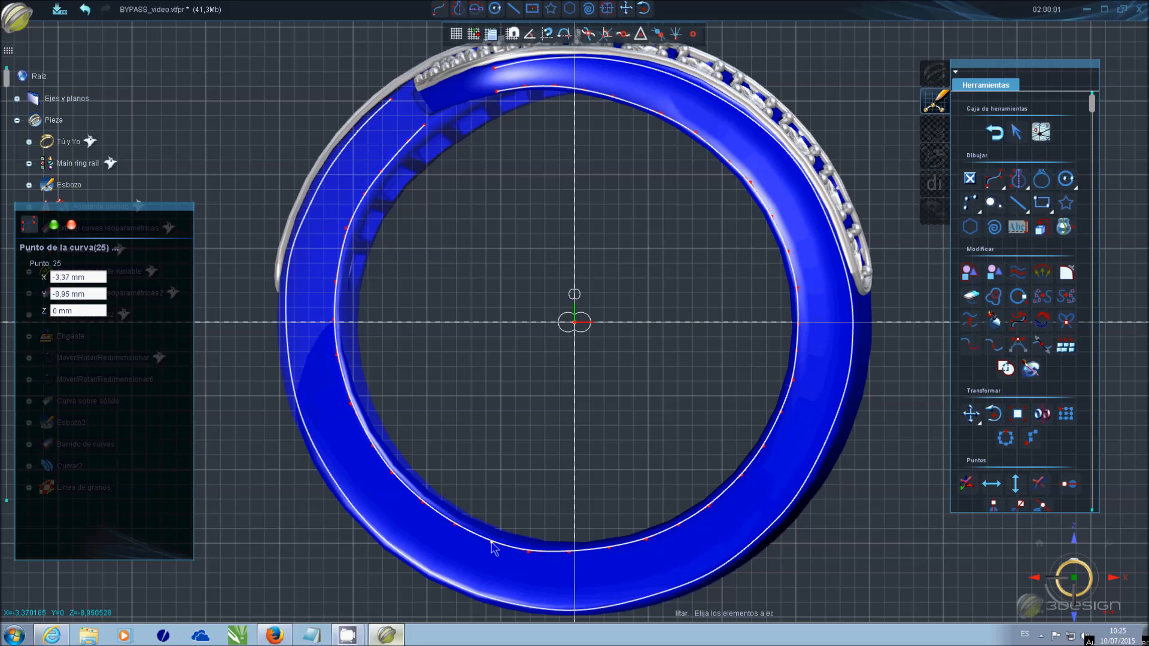
{"action": "left_click", "coordinate": [573, 553]}
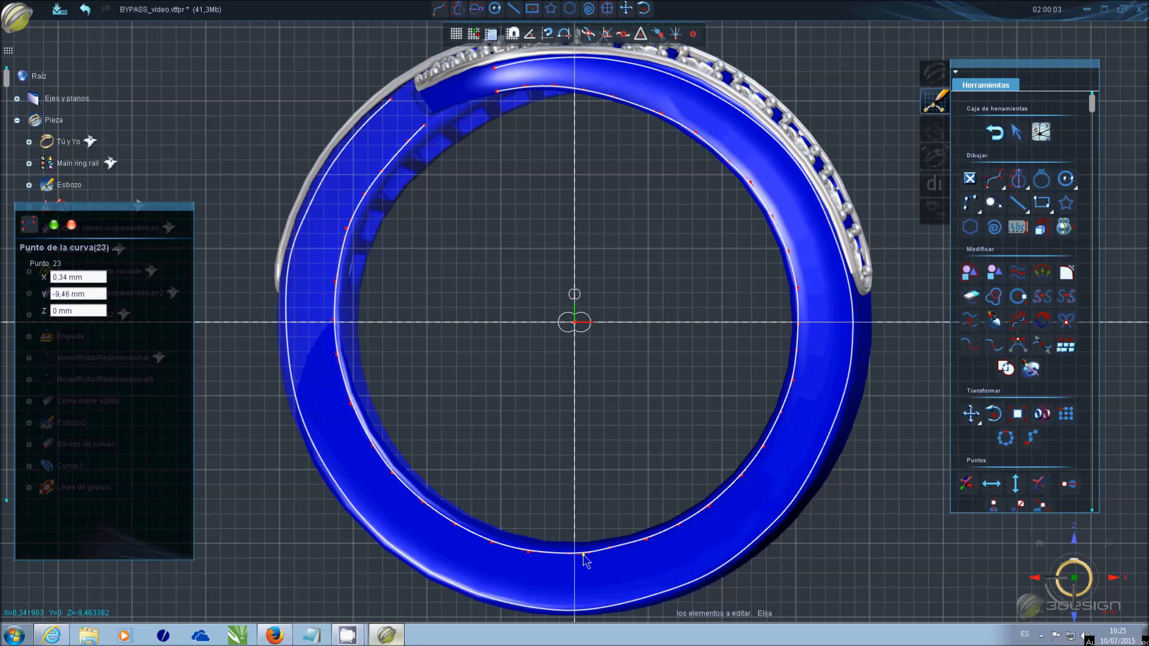
{"action": "left_click", "coordinate": [610, 548]}
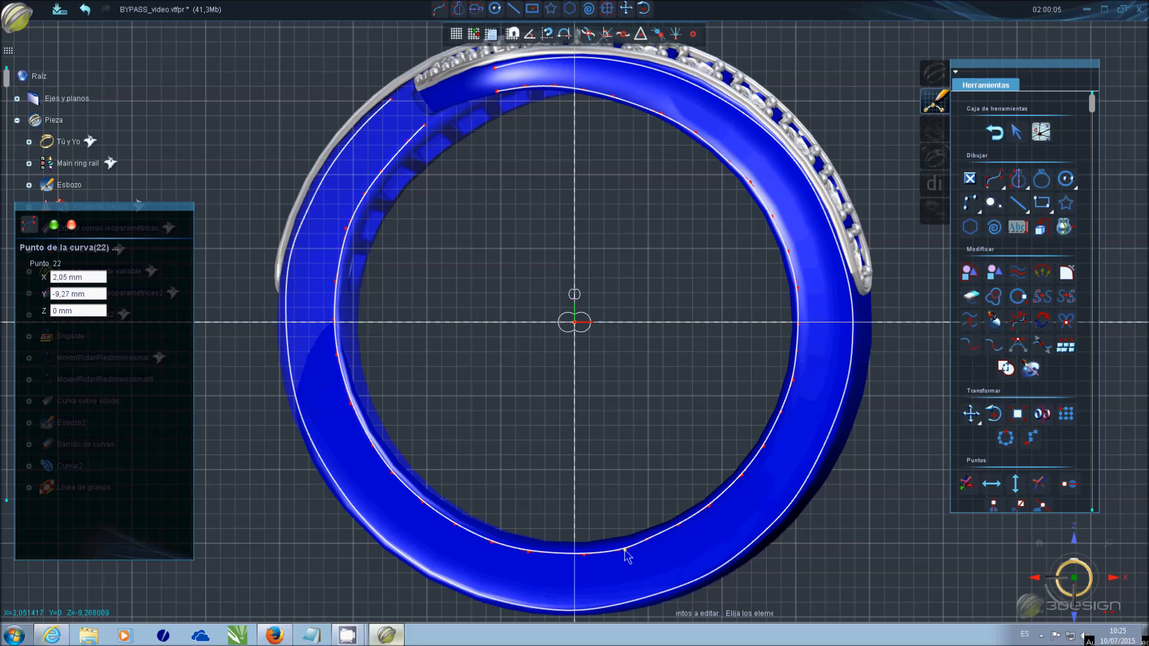
{"action": "left_click", "coordinate": [658, 539]}
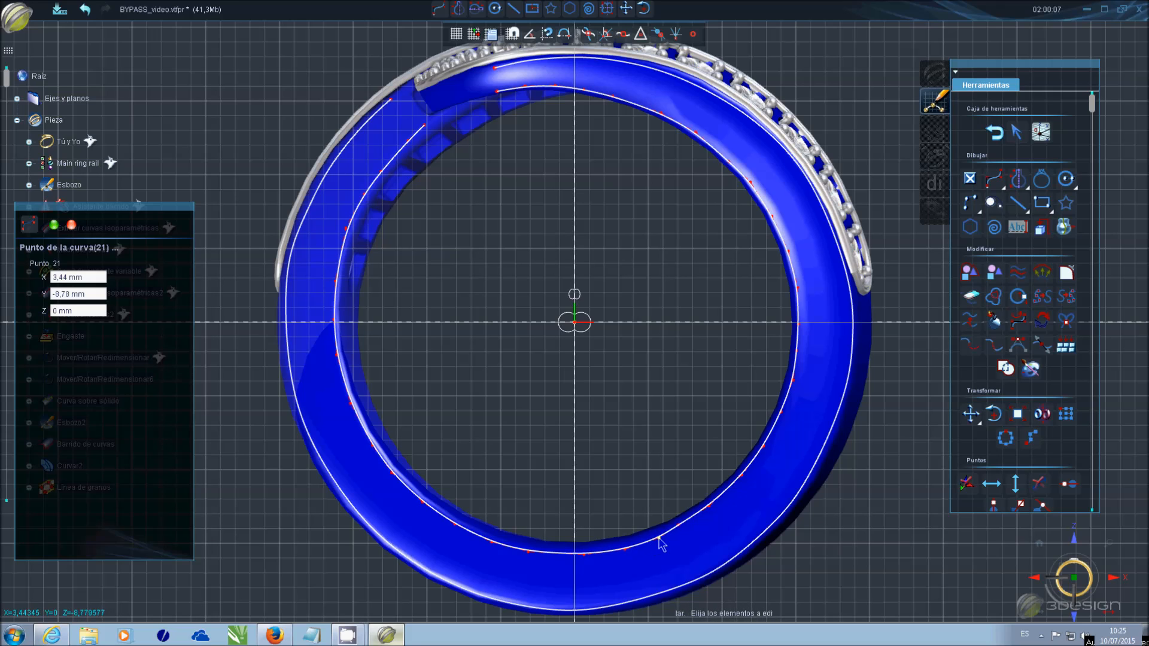
{"action": "left_click", "coordinate": [709, 508]}
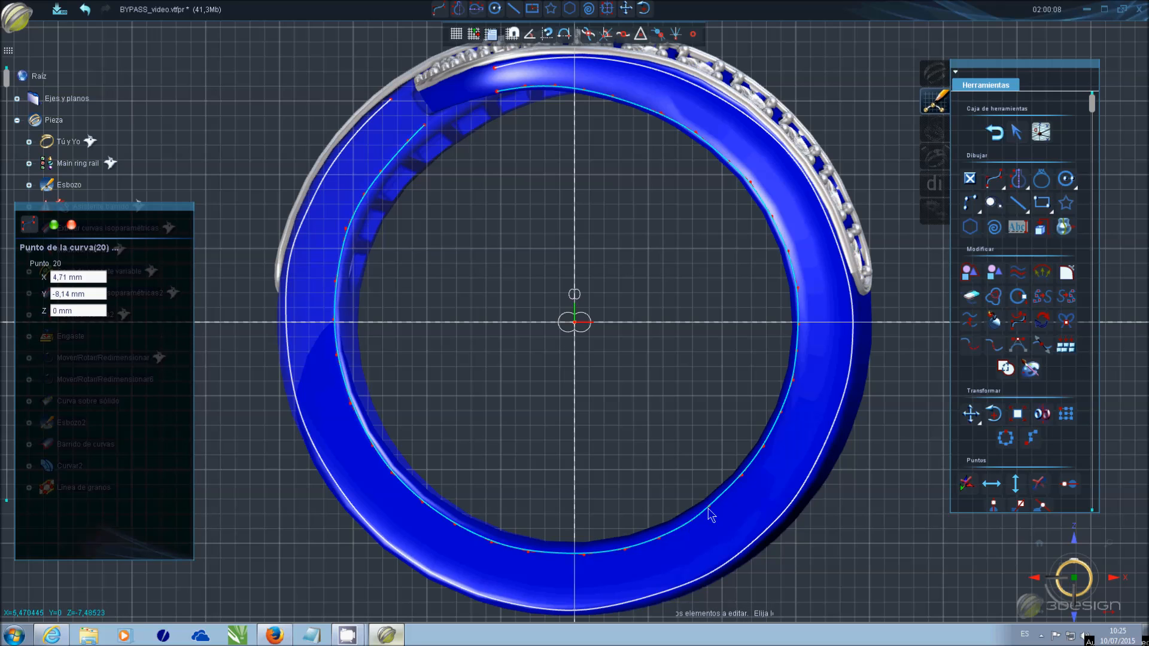
- Move the inner curve's right-side control points, placing point 16 at about X 8.65, Y -3.38 mm and point 13 at about X 9.26, Y 0.33 mm
{"action": "left_click", "coordinate": [750, 471]}
{"action": "left_click", "coordinate": [781, 413]}
{"action": "left_click", "coordinate": [786, 407]}
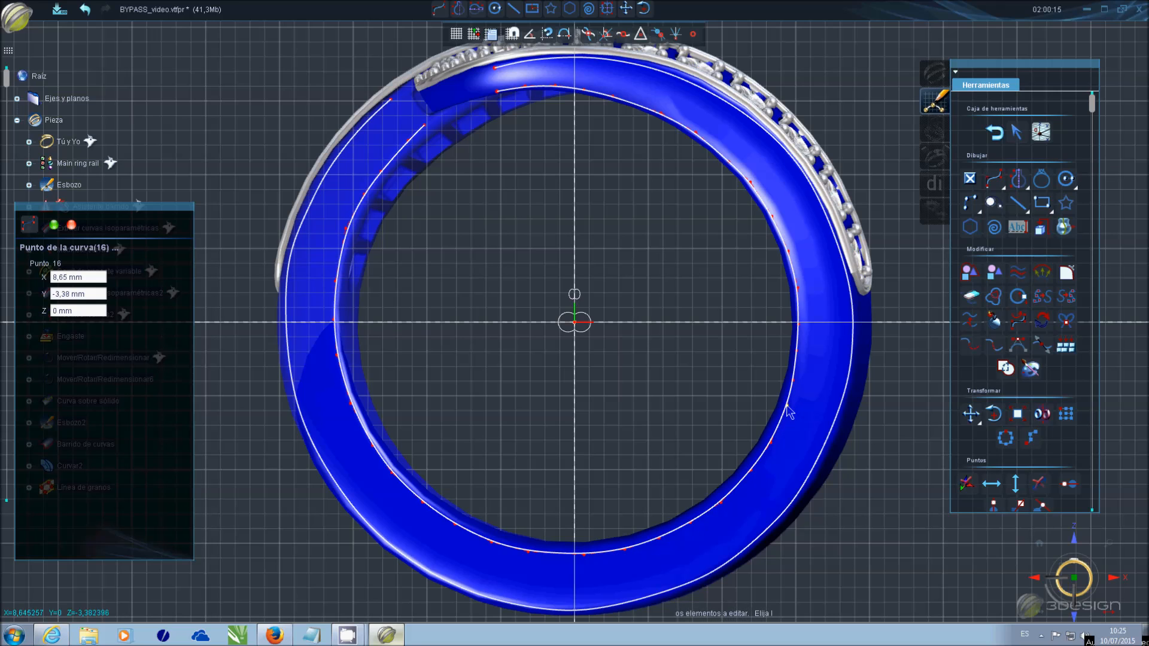
{"action": "left_click", "coordinate": [798, 380]}
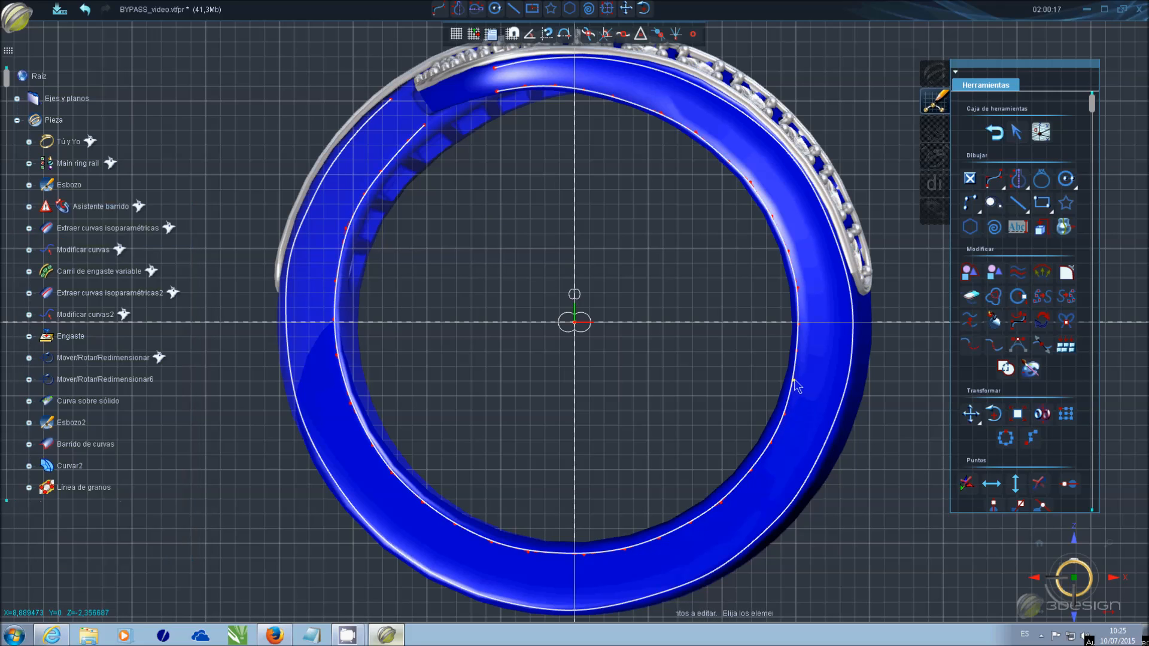
{"action": "left_click", "coordinate": [800, 346]}
{"action": "left_click_drag", "start_coordinate": [800, 323], "coordinate": [801, 318]}
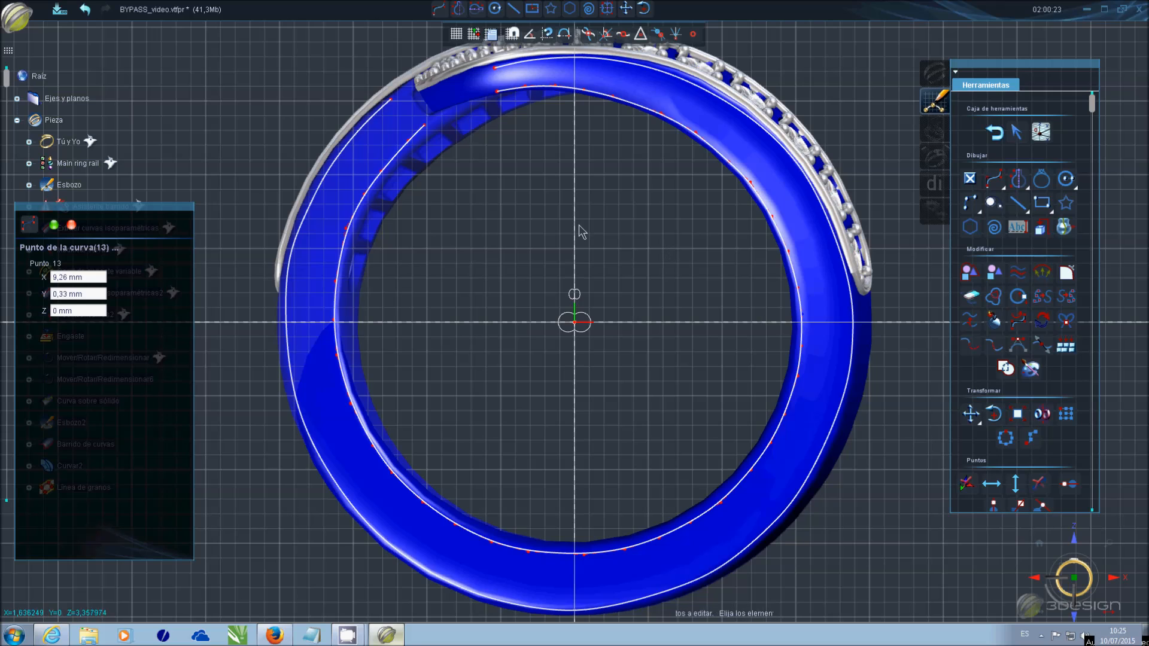
- Move the inner curve's point 5 to about X 1.98, Y 9.15 mm, point 37 to about X -7.18, Y 6.97 mm, and adjust end point 38
{"action": "left_click_drag", "start_coordinate": [584, 91], "coordinate": [622, 97]}
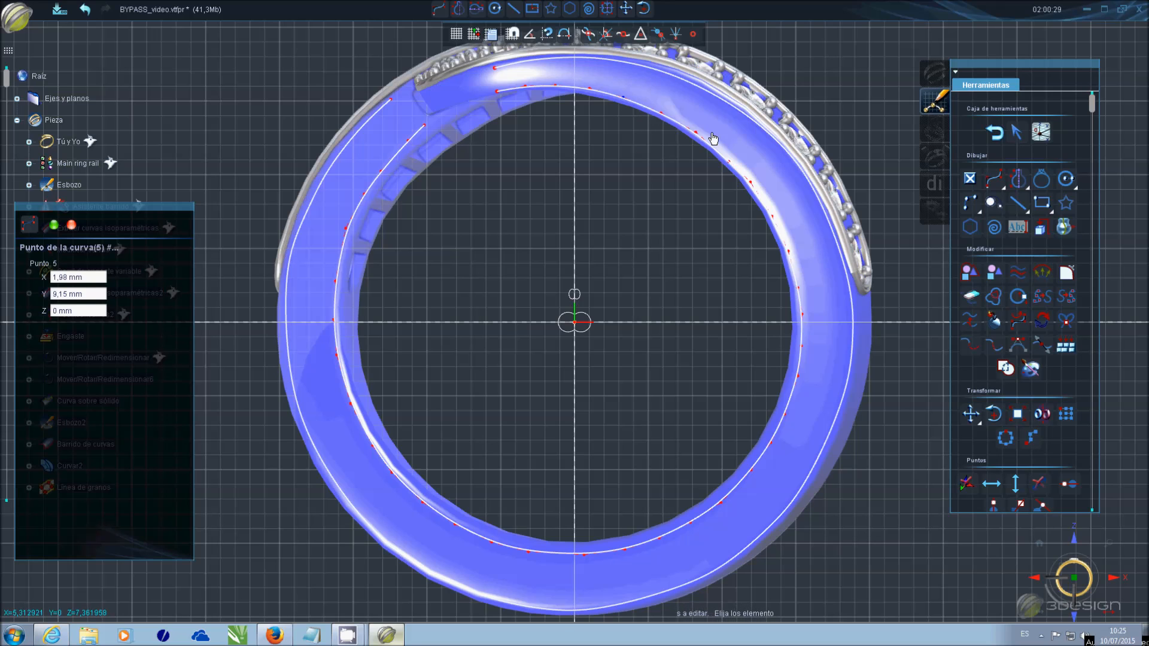
{"action": "left_click", "coordinate": [419, 131]}
{"action": "left_click_drag", "start_coordinate": [419, 133], "coordinate": [421, 139]}
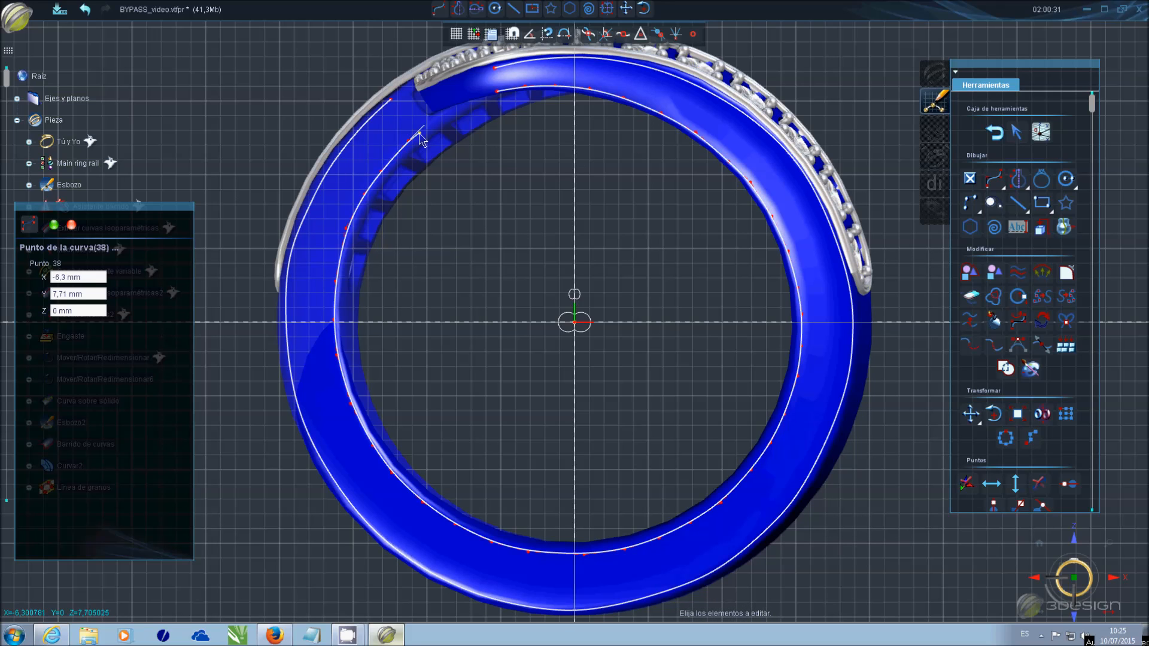
{"action": "left_click", "coordinate": [400, 148]}
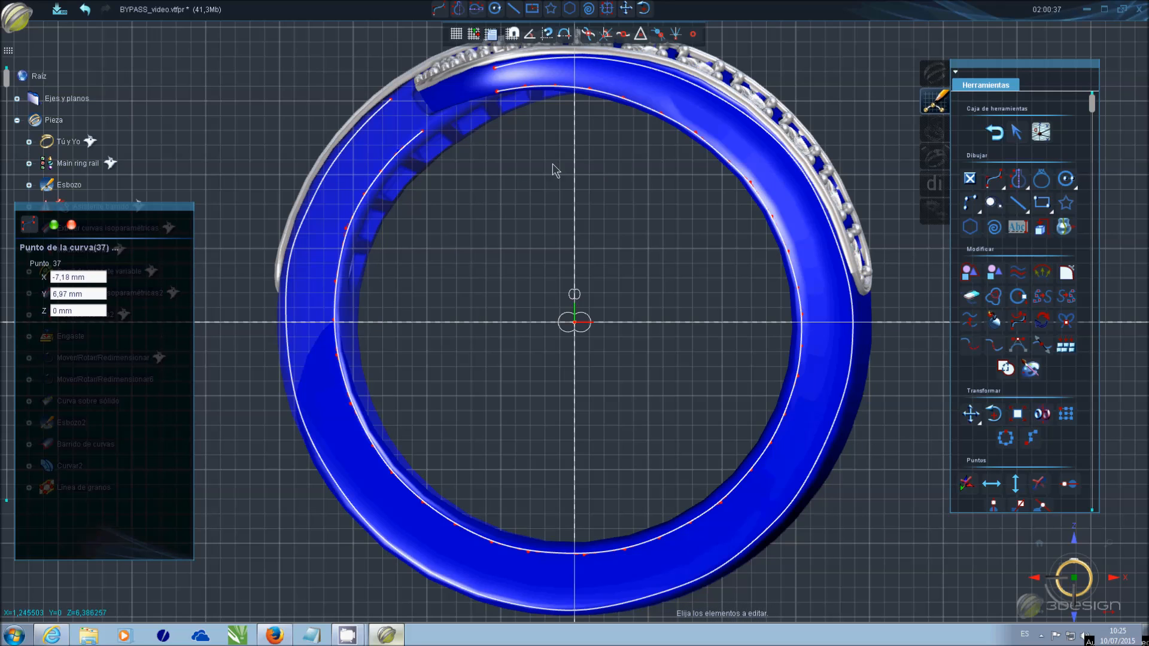
- Adjust the outer contour curve's upper-left control points, moving point 36 to about X -8.47, Y 8.34 mm
{"action": "left_click", "coordinate": [322, 192]}
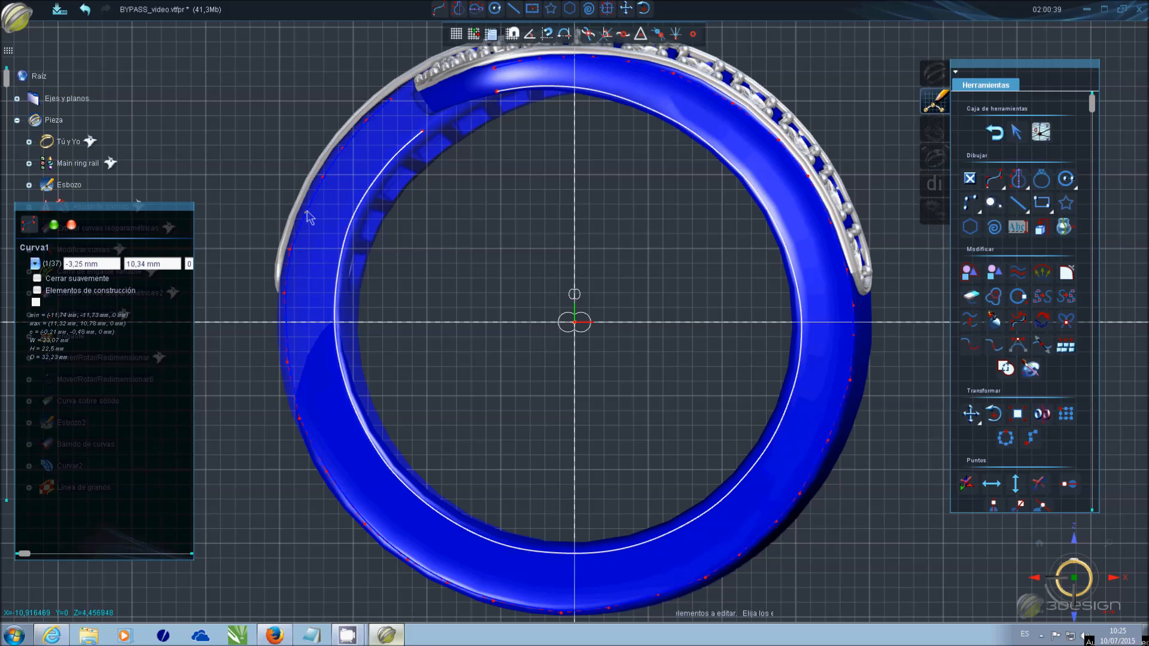
{"action": "left_click", "coordinate": [326, 176]}
{"action": "left_click", "coordinate": [346, 142]}
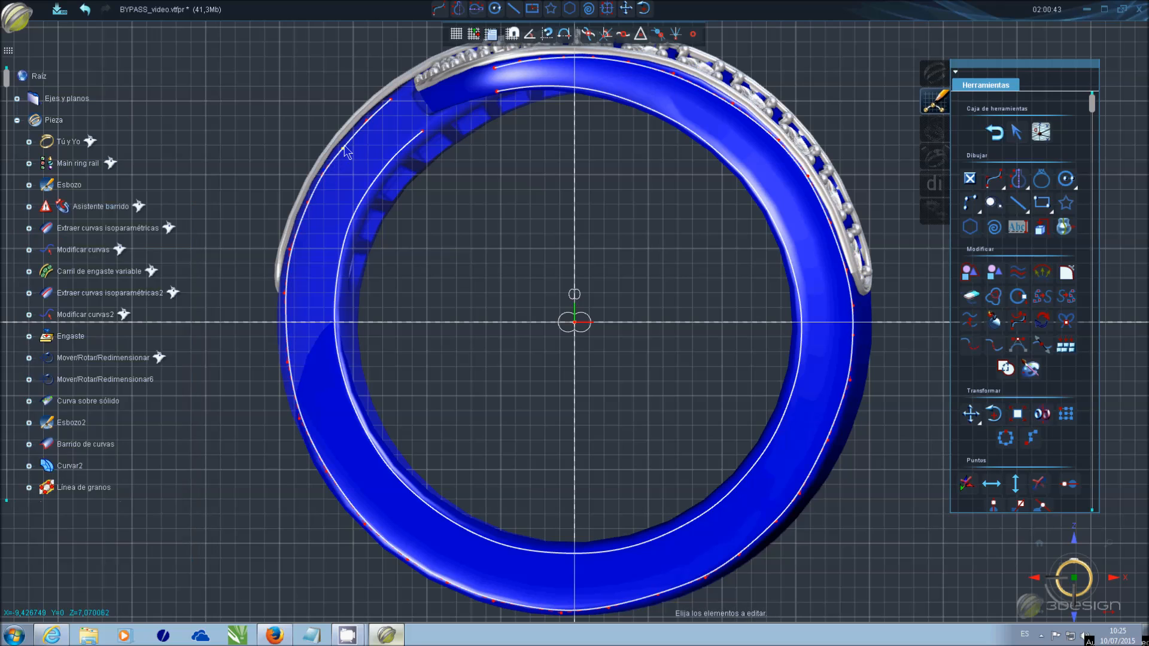
{"action": "left_click", "coordinate": [366, 121]}
{"action": "left_click_drag", "start_coordinate": [366, 120], "coordinate": [366, 118]}
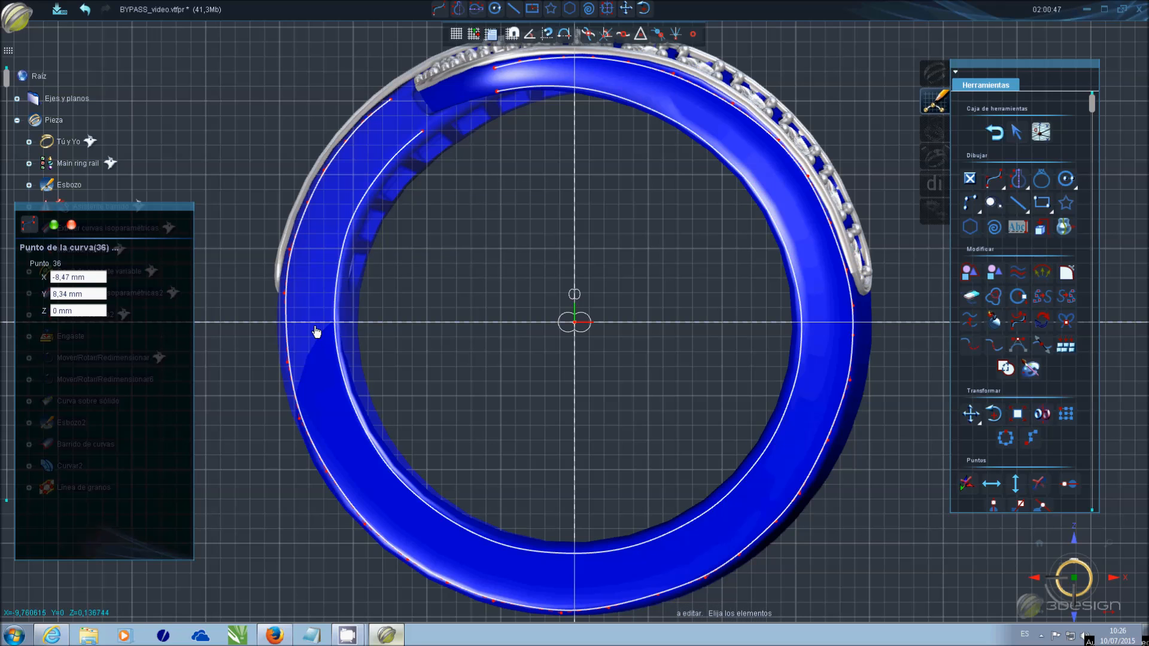
- Adjust the outer curve's upper-right control points, moving point 7 to about X 4.03, Y 10.22 mm and point 9 to about X 8.16, Y 7.44 mm
{"action": "left_click", "coordinate": [671, 75]}
{"action": "left_click_drag", "start_coordinate": [672, 70], "coordinate": [674, 72]}
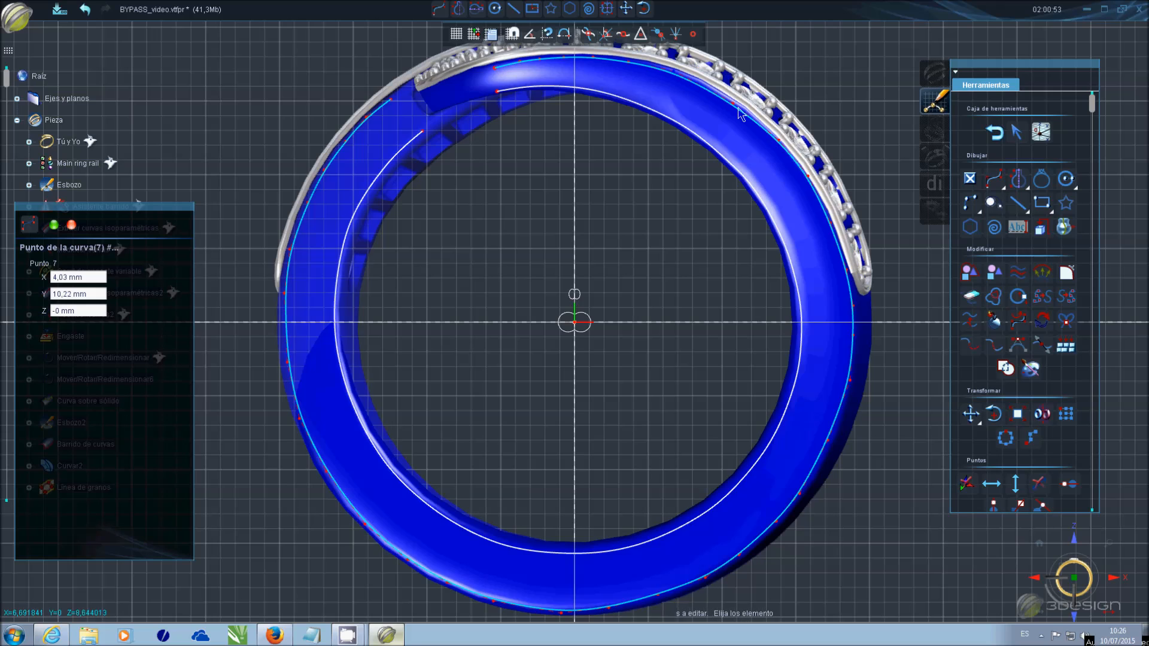
{"action": "left_click", "coordinate": [779, 144]}
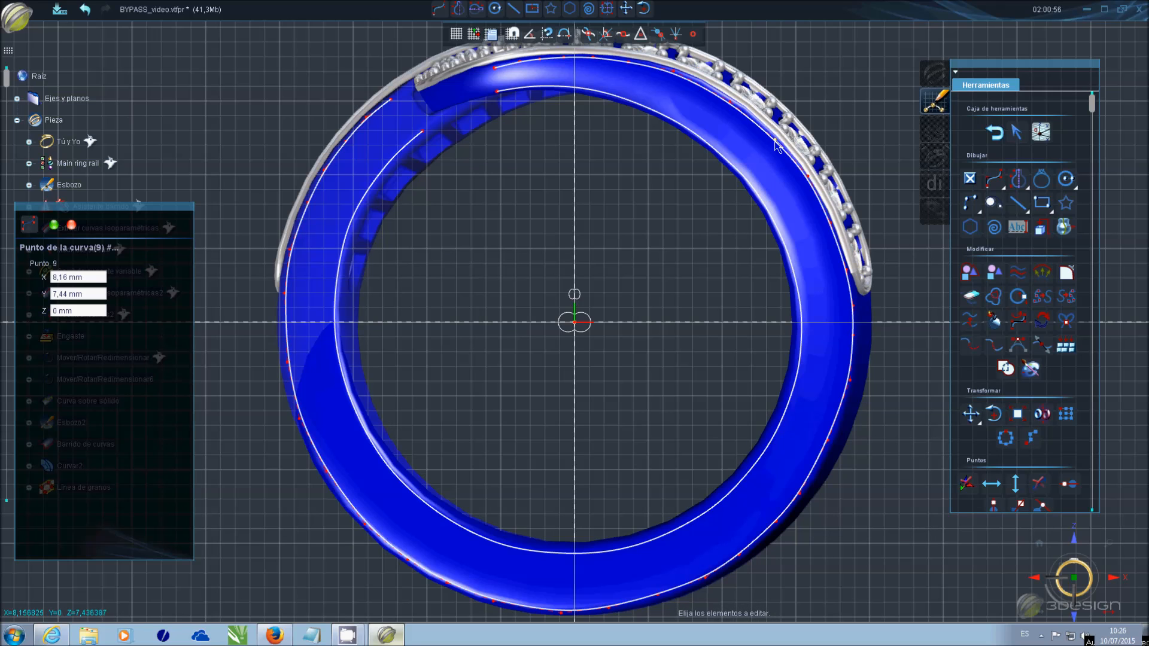
{"action": "left_click", "coordinate": [806, 177]}
{"action": "left_click_drag", "start_coordinate": [805, 177], "coordinate": [804, 178]}
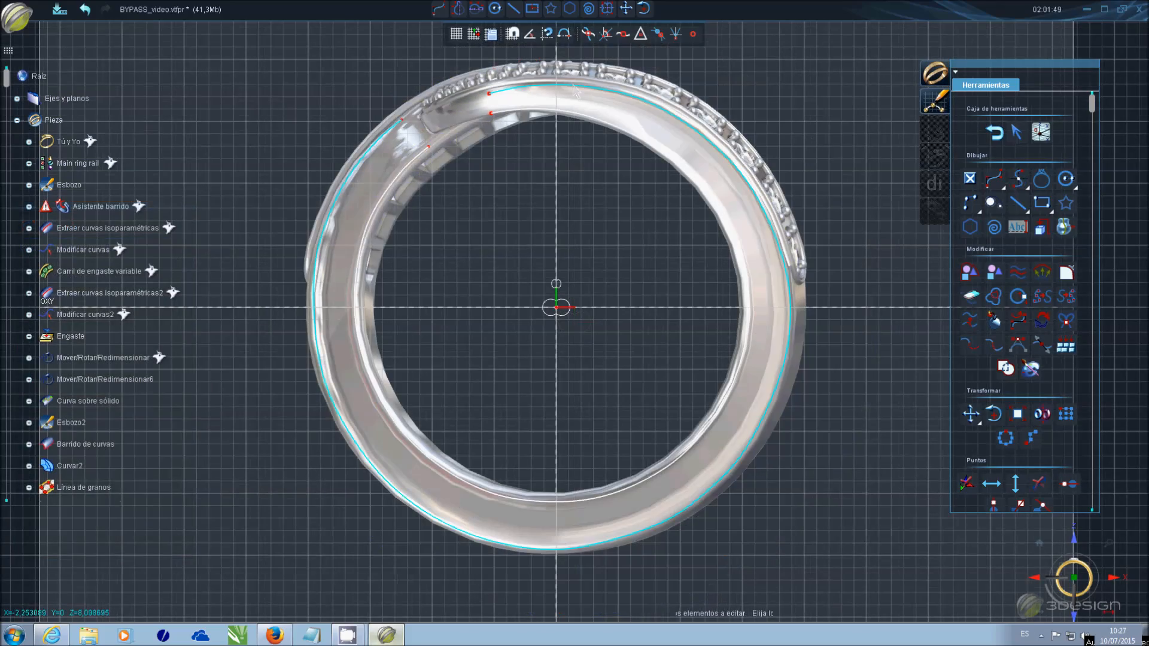
- Refine the outer curve near the top, moving point 6 to about X 2.2, Y 10.59 mm and point 7 to about X 4.18, Y 10.15 mm
{"action": "scroll", "coordinate": [577, 90], "scroll_direction": "up", "scroll_amount": 5}
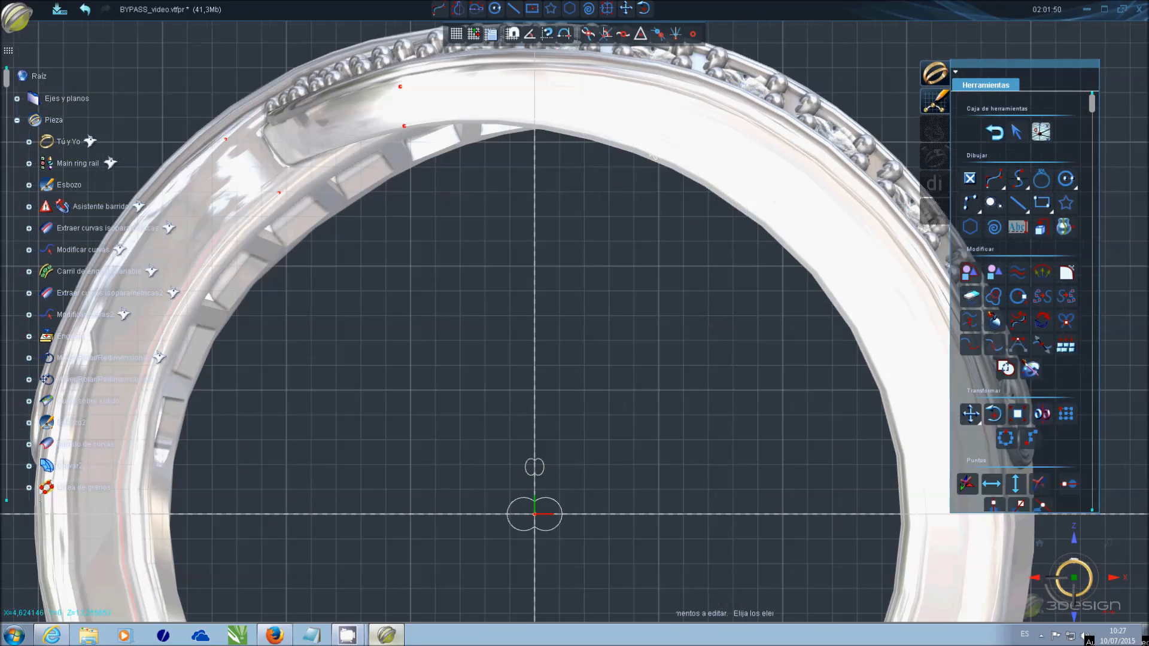
{"action": "middle_click_drag", "start_coordinate": [703, 94], "coordinate": [644, 217]}
{"action": "left_click", "coordinate": [646, 227]}
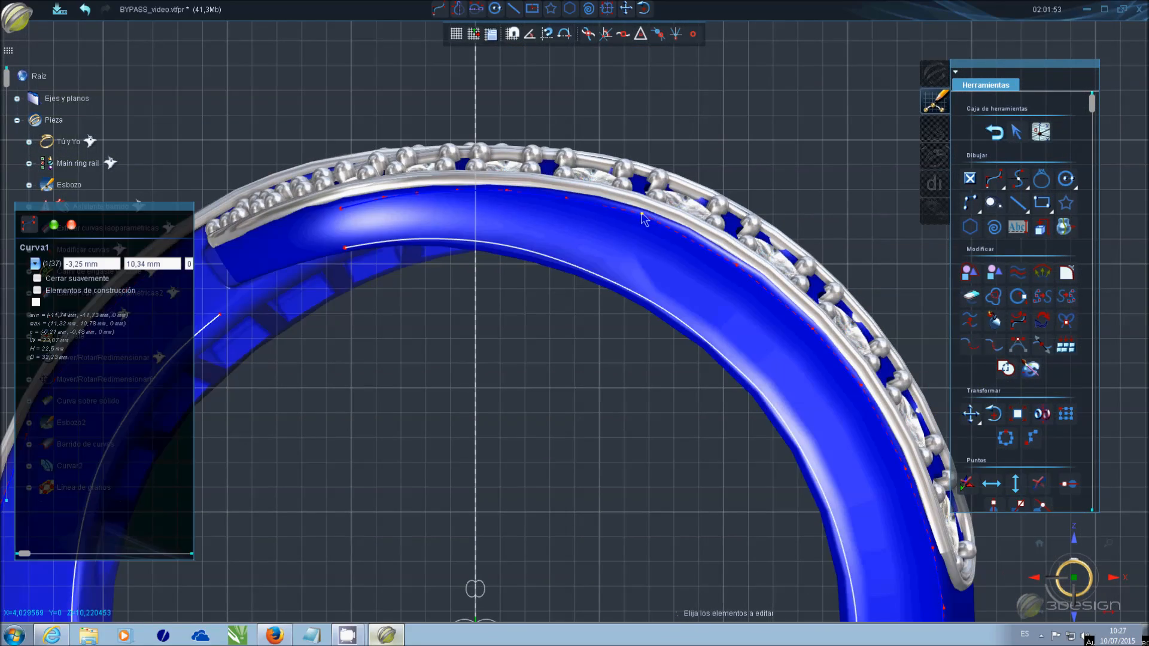
{"action": "left_click", "coordinate": [648, 218]}
{"action": "left_click", "coordinate": [571, 200]}
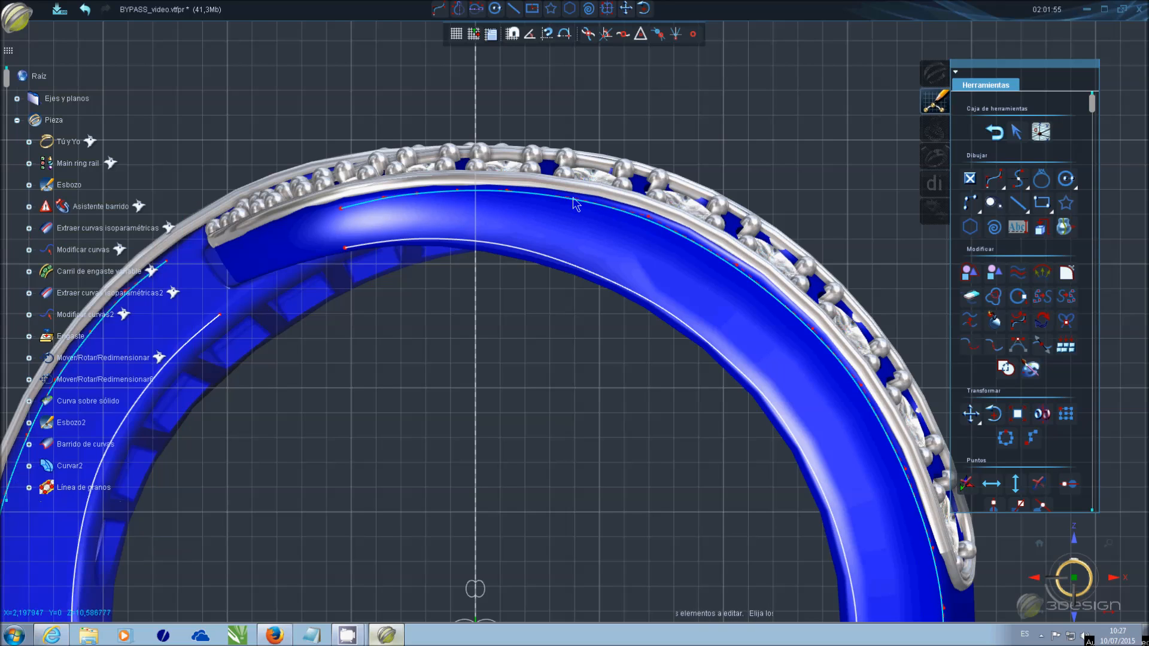
{"action": "left_click", "coordinate": [654, 222]}
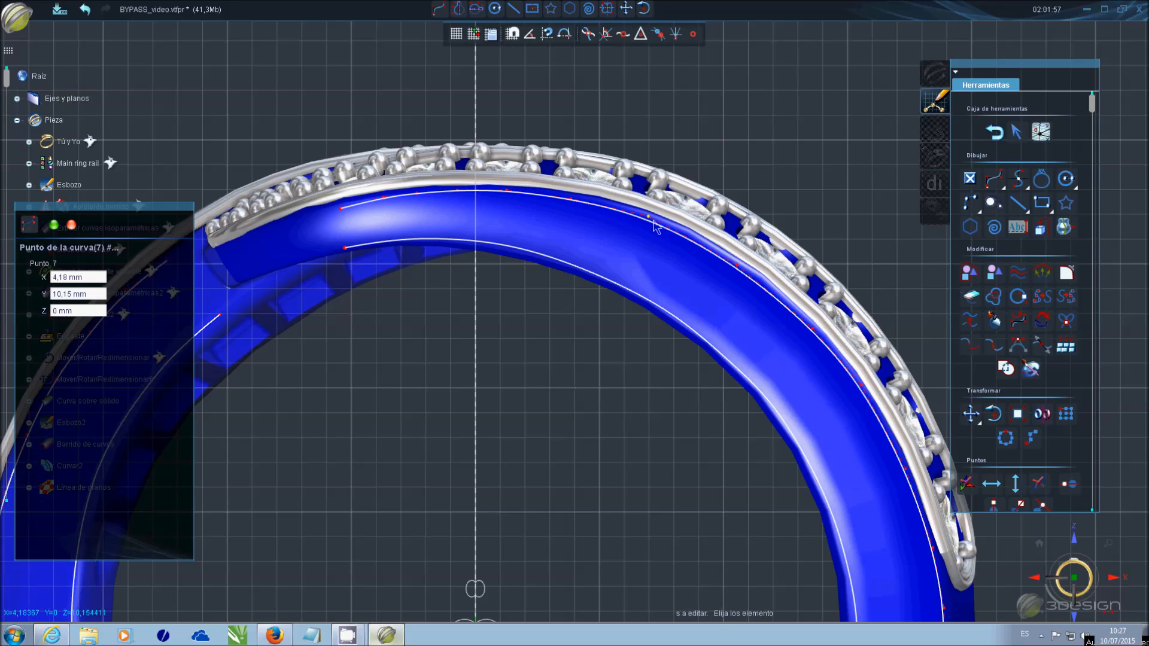
{"action": "key", "text": "Escape"}
- Hide the two double-lobed profile curves near the origin to clear the sketch area
{"action": "middle_click", "coordinate": [473, 594]}
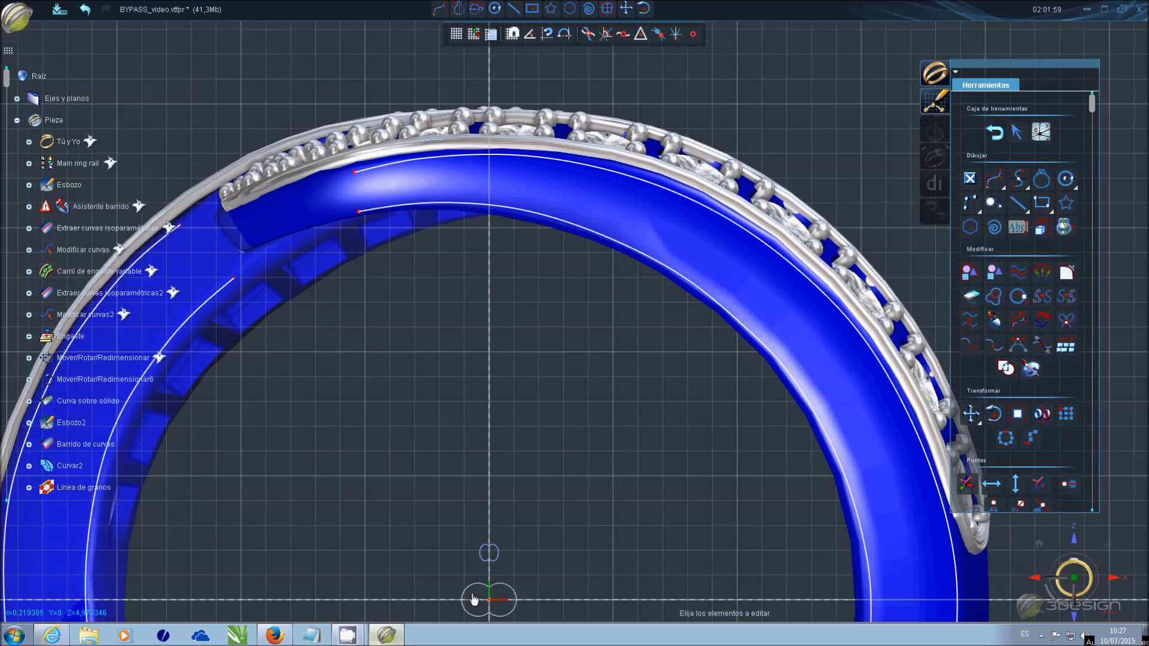
{"action": "scroll", "coordinate": [498, 583], "scroll_direction": "up", "scroll_amount": 4}
{"action": "right_click", "coordinate": [611, 333]}
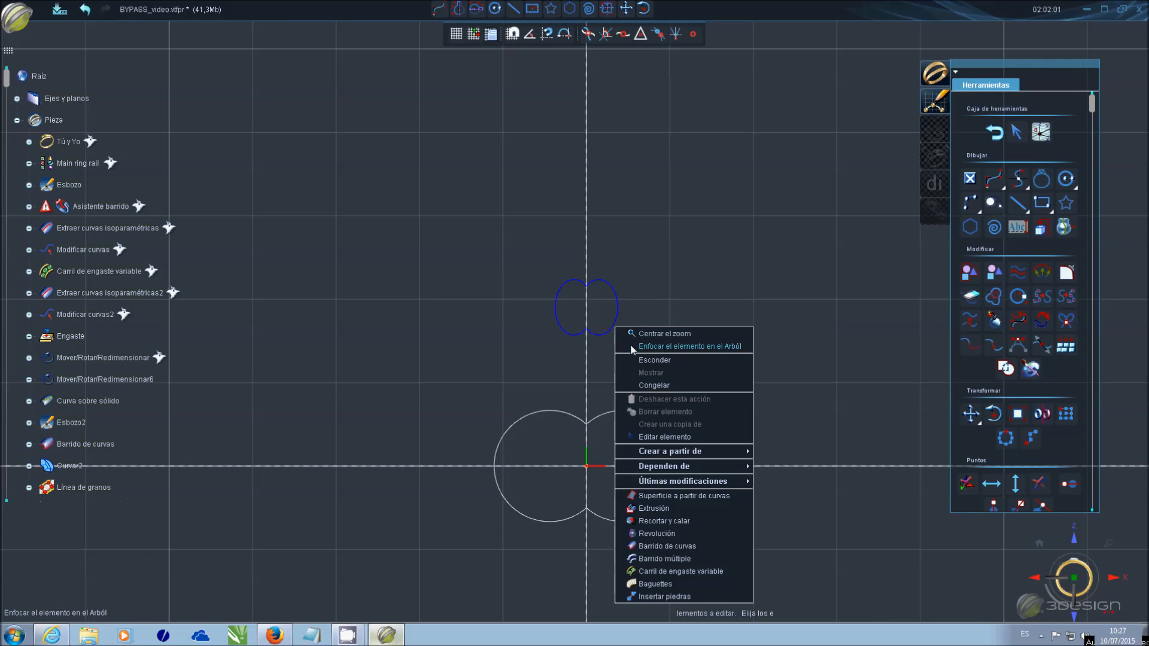
{"action": "left_click", "coordinate": [635, 362]}
{"action": "right_click", "coordinate": [636, 423]}
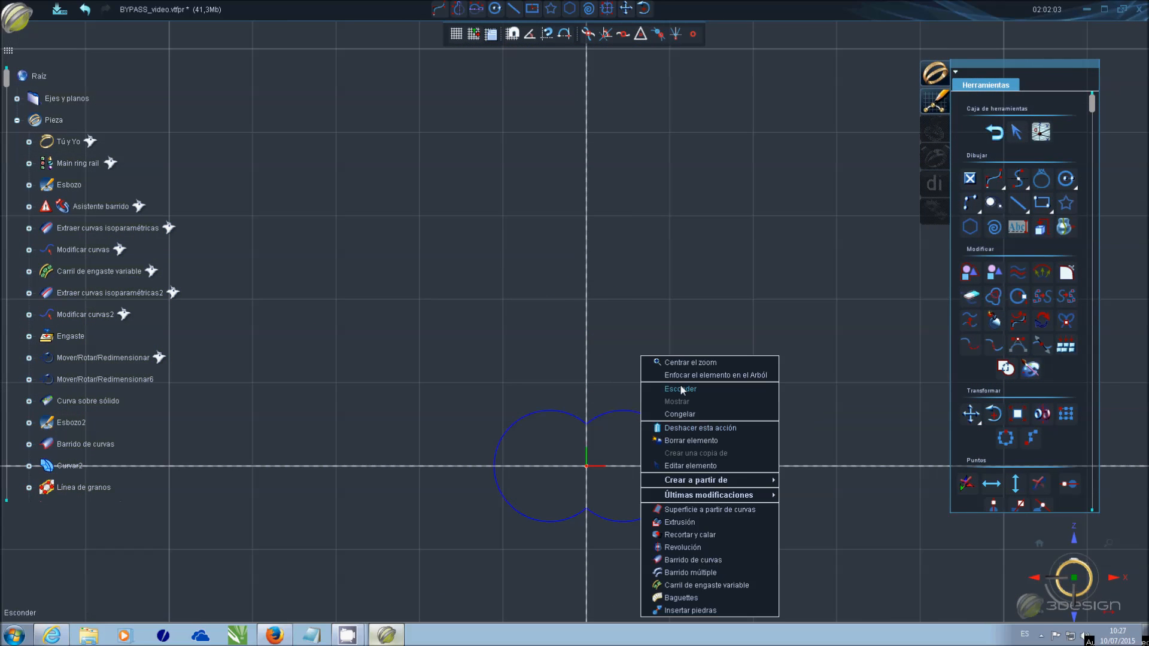
{"action": "left_click", "coordinate": [680, 389]}
- Draw an open, symmetric S-shaped scroll curve by control points, spiralling inward at its ends and passing through the origin
{"action": "left_click", "coordinate": [1018, 178]}
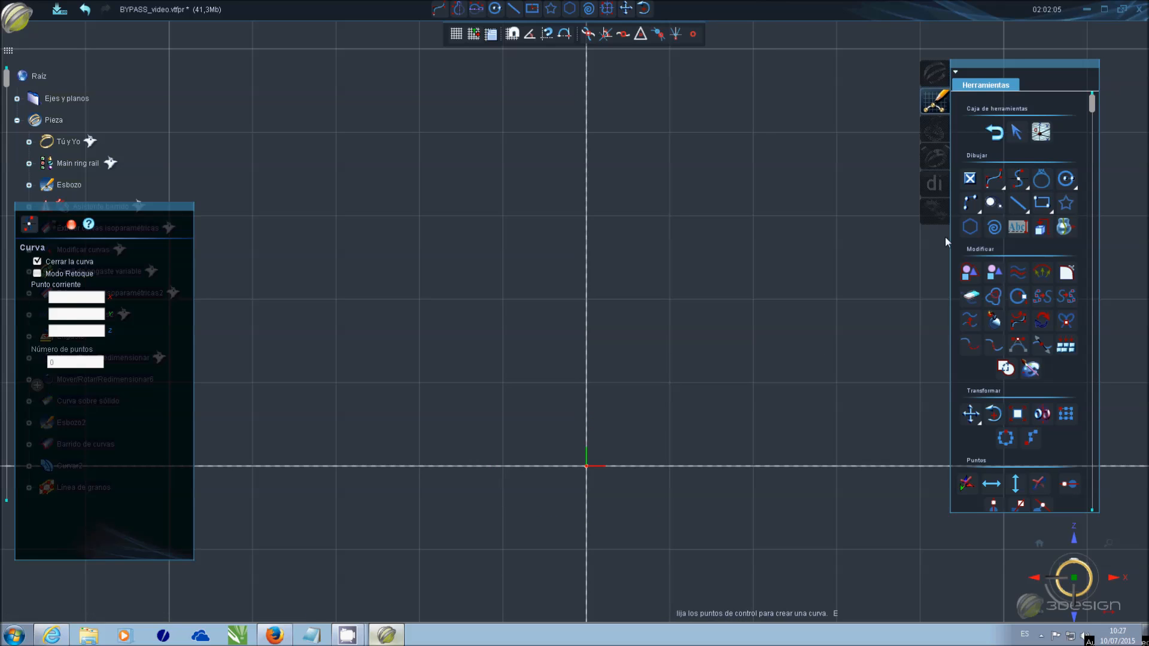
{"action": "left_click", "coordinate": [38, 261]}
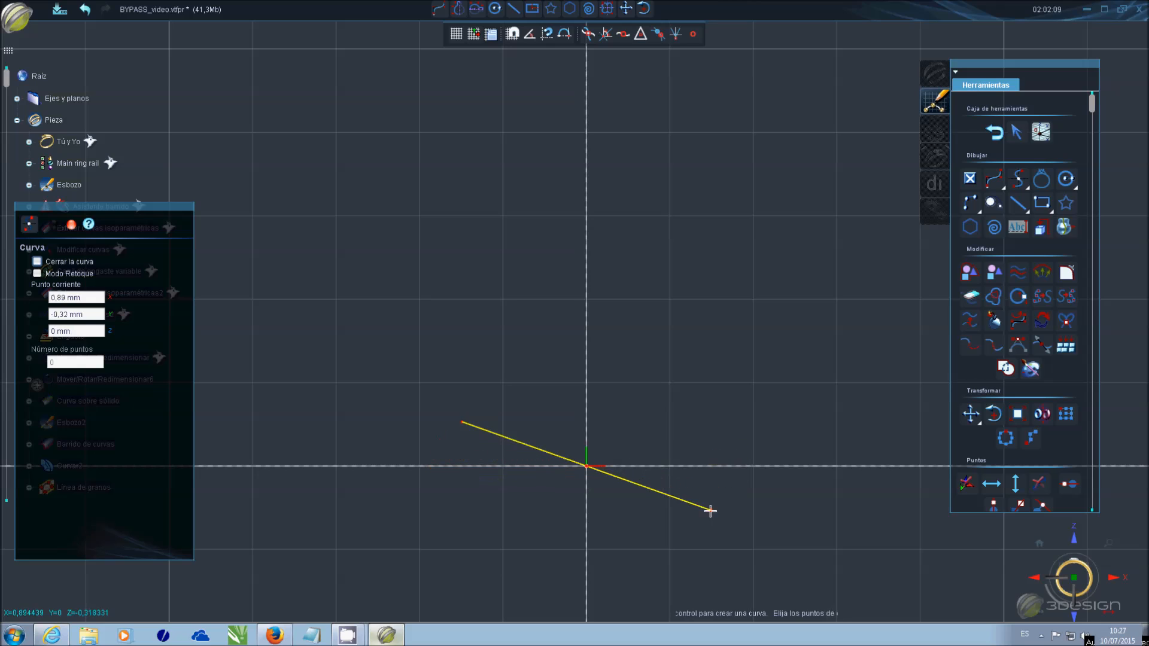
{"action": "left_click", "coordinate": [673, 487]}
{"action": "left_click", "coordinate": [675, 509]}
{"action": "left_click", "coordinate": [701, 514]}
{"action": "left_click", "coordinate": [735, 501]}
{"action": "left_click", "coordinate": [759, 463]}
{"action": "left_click", "coordinate": [735, 409]}
{"action": "left_click", "coordinate": [708, 380]}
{"action": "left_click", "coordinate": [666, 360]}
{"action": "left_click", "coordinate": [631, 371]}
{"action": "left_click", "coordinate": [610, 391]}
{"action": "left_click", "coordinate": [600, 407]}
{"action": "left_click", "coordinate": [594, 440]}
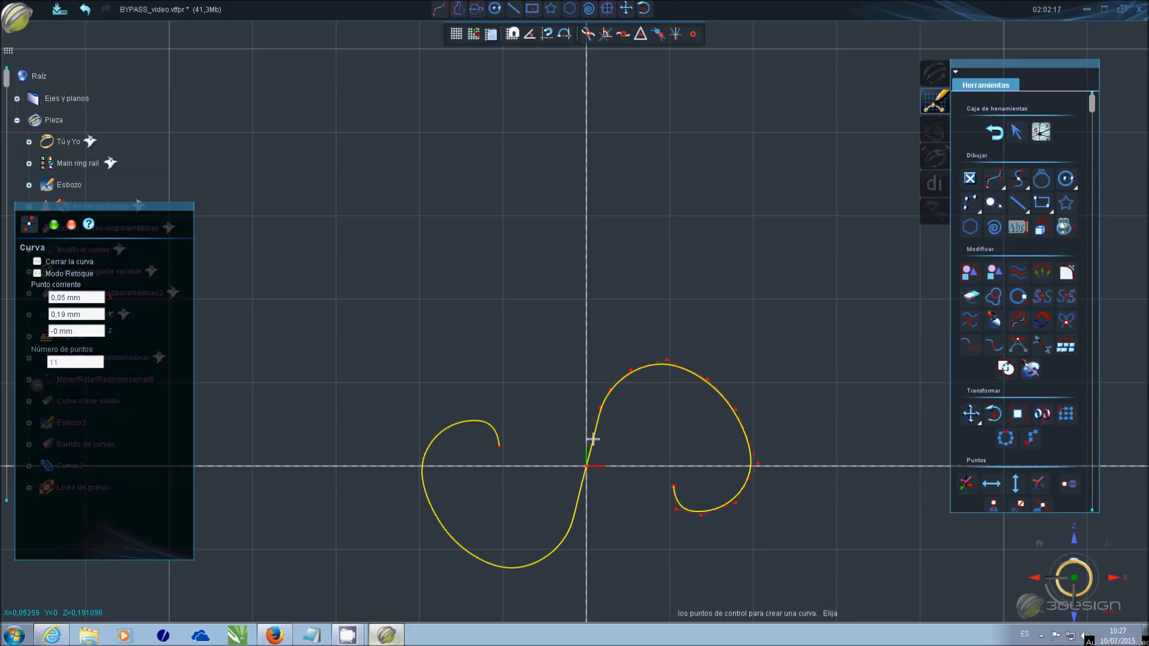
{"action": "double_click", "coordinate": [587, 466]}
- Reshape the scroll's right-hand loop, moving point 7 to about X 0.88, Y 0.6 mm and end point 1 to about X 0.42, Y 0.04 mm
{"action": "left_click", "coordinate": [1016, 136]}
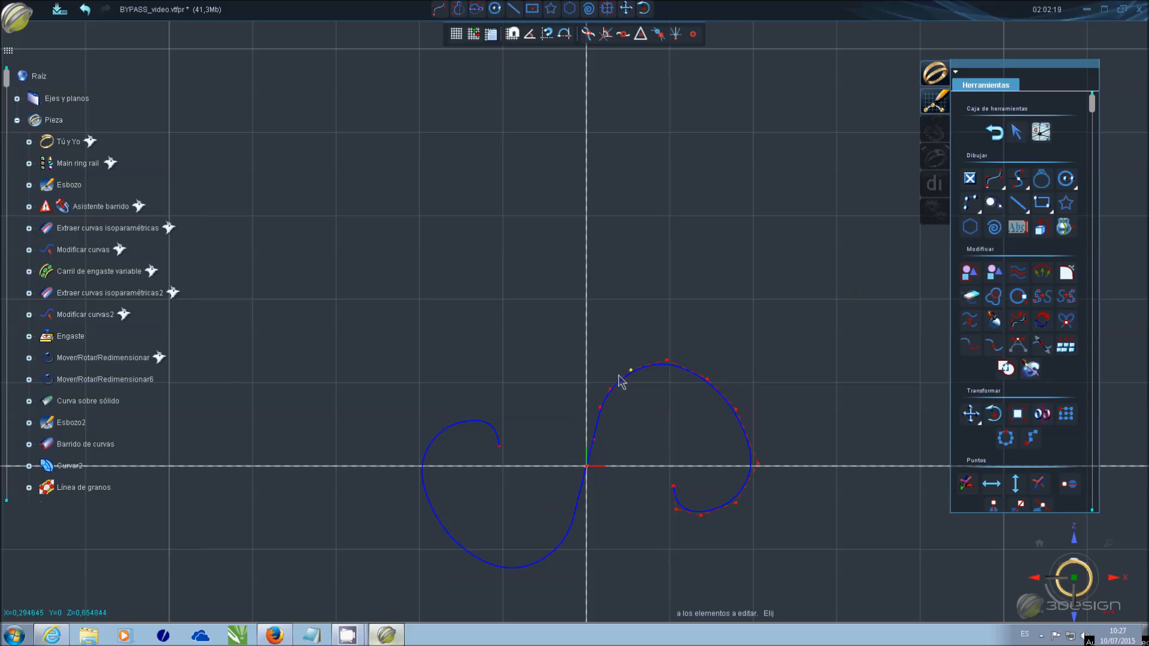
{"action": "left_click", "coordinate": [610, 391]}
{"action": "left_click_drag", "start_coordinate": [612, 400], "coordinate": [709, 383]}
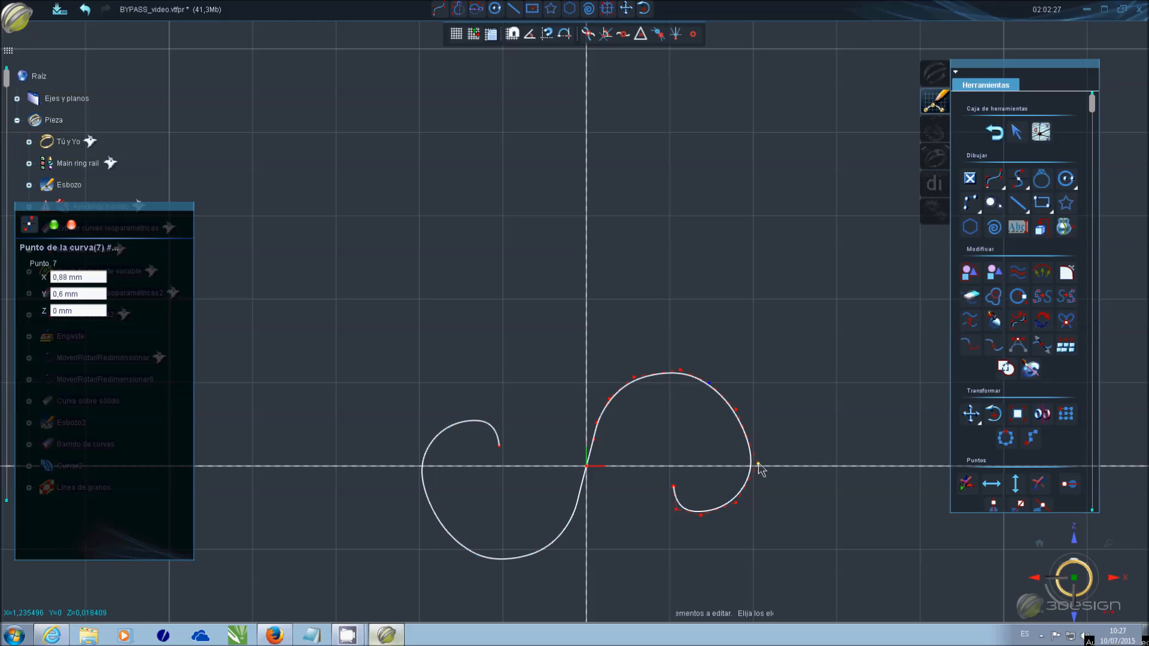
{"action": "left_click_drag", "start_coordinate": [674, 486], "coordinate": [645, 461]}
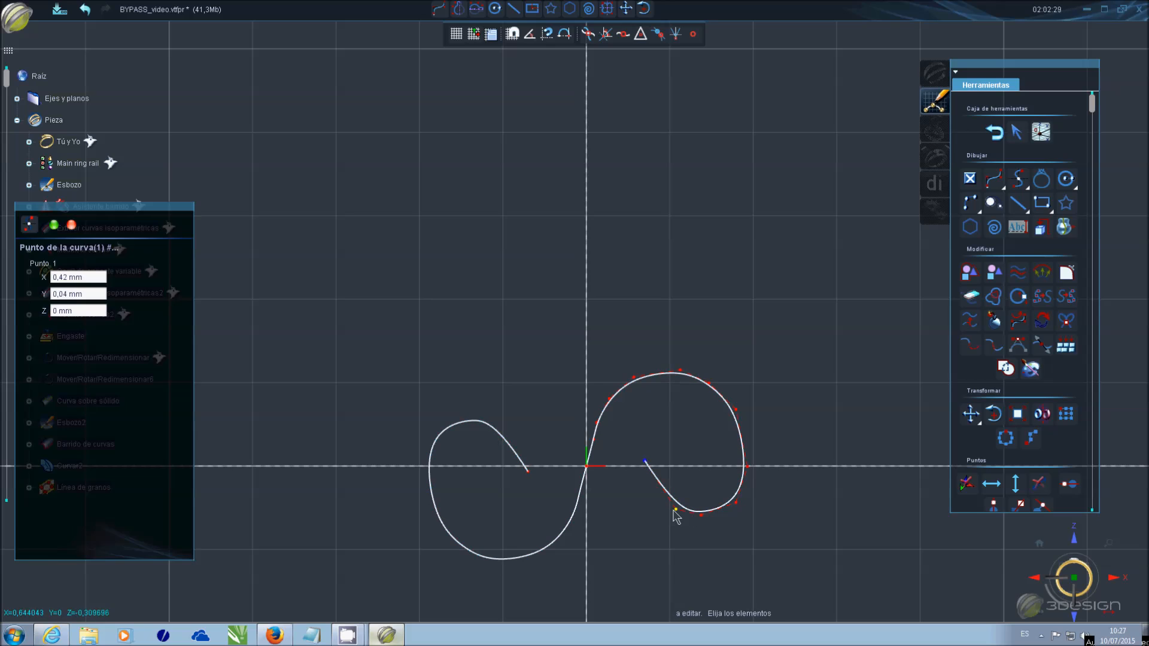
{"action": "mouse_move", "coordinate": [702, 516]}
{"action": "left_mouse_down"}
{"action": "mouse_move", "coordinate": [694, 494]}
{"action": "mouse_move", "coordinate": [682, 508]}
{"action": "left_mouse_up"}
{"action": "left_click_drag", "start_coordinate": [634, 378], "coordinate": [592, 451]}
{"action": "left_click_drag", "start_coordinate": [680, 371], "coordinate": [684, 378]}
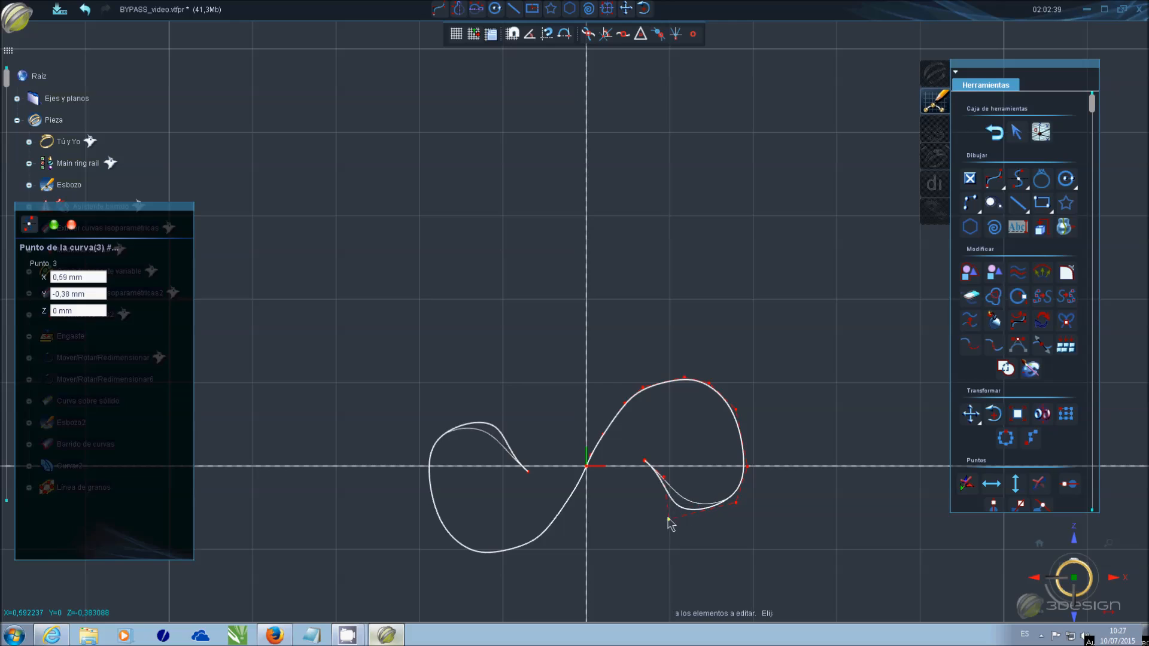
- Flatten the right-hand loop's upper arc and widen its inner hook, moving point 10 to about X 0.29, Y 0.39 mm
{"action": "left_click_drag", "start_coordinate": [663, 479], "coordinate": [669, 533]}
{"action": "left_click_drag", "start_coordinate": [685, 379], "coordinate": [626, 412]}
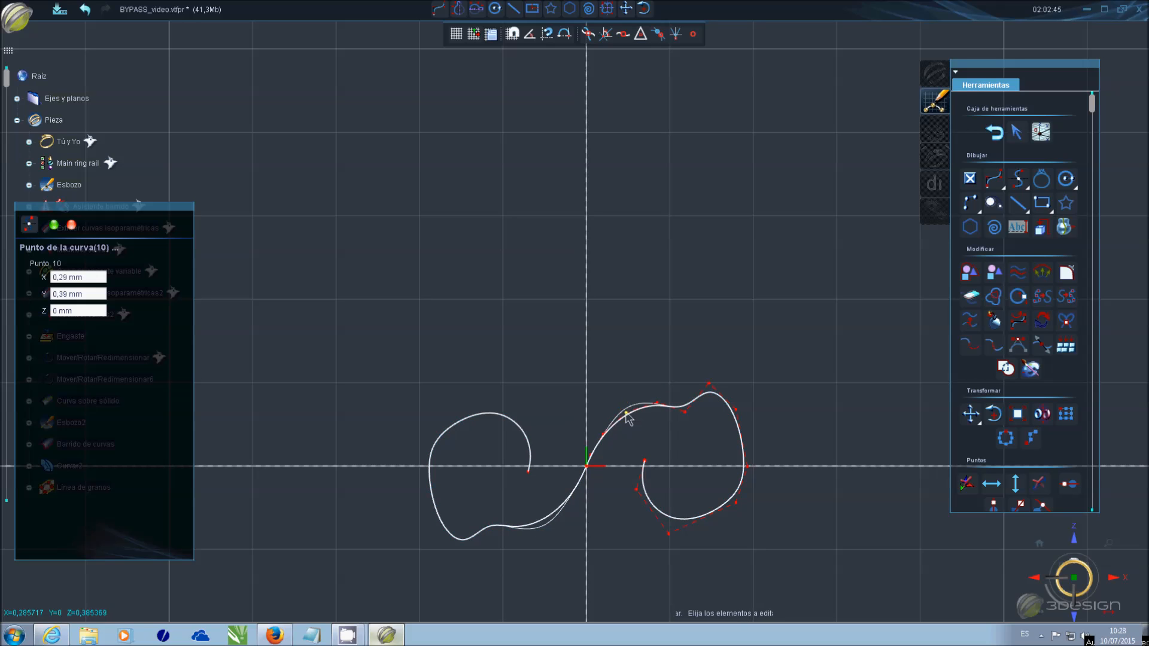
{"action": "left_click_drag", "start_coordinate": [709, 383], "coordinate": [735, 470]}
{"action": "left_click_drag", "start_coordinate": [707, 425], "coordinate": [687, 407]}
{"action": "left_click", "coordinate": [637, 491]}
{"action": "left_click_drag", "start_coordinate": [638, 492], "coordinate": [627, 491]}
{"action": "mouse_move", "coordinate": [669, 535]}
{"action": "left_mouse_down"}
{"action": "mouse_move", "coordinate": [657, 534]}
{"action": "mouse_move", "coordinate": [660, 548]}
{"action": "left_mouse_up"}
- Round out the right-hand loop, moving point 5 to about X 1.12, Y -0.12 mm and point 7 to about X 0.87, Y 0.38 mm
{"action": "left_click_drag", "start_coordinate": [736, 503], "coordinate": [735, 525]}
{"action": "left_click_drag", "start_coordinate": [731, 473], "coordinate": [744, 476]}
{"action": "left_click_drag", "start_coordinate": [735, 525], "coordinate": [725, 532]}
{"action": "mouse_move", "coordinate": [659, 547]}
{"action": "left_mouse_down"}
{"action": "mouse_move", "coordinate": [627, 530]}
{"action": "mouse_move", "coordinate": [648, 539]}
{"action": "left_mouse_up"}
{"action": "left_click_drag", "start_coordinate": [725, 535], "coordinate": [710, 535]}
{"action": "left_click_drag", "start_coordinate": [744, 477], "coordinate": [743, 483]}
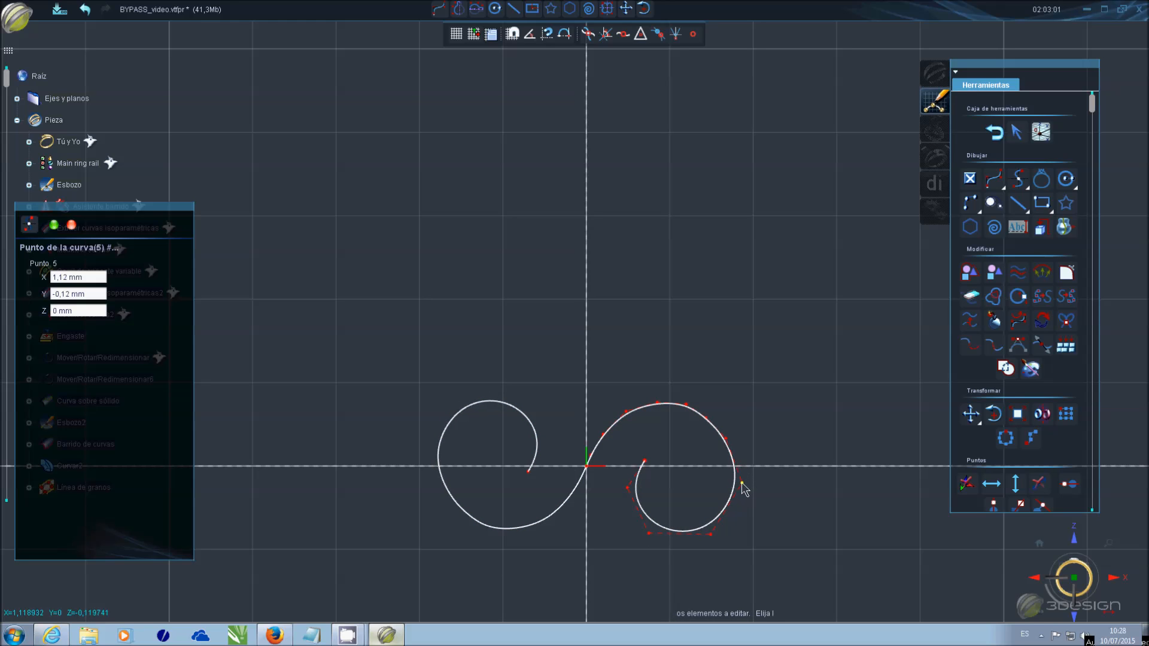
{"action": "left_click_drag", "start_coordinate": [726, 438], "coordinate": [707, 414]}
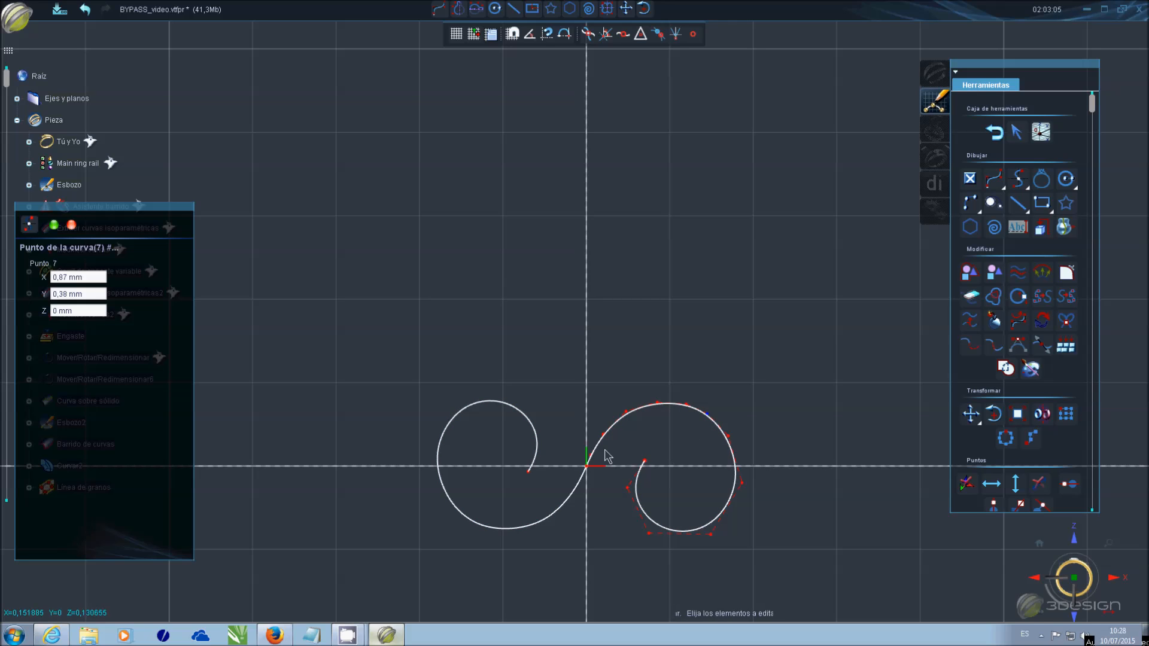
- Straighten the scroll's centre stretch, moving point 11 to about X 0.17, Y 0.24 mm, and slightly lower the loop's upper arc
{"action": "left_click_drag", "start_coordinate": [588, 465], "coordinate": [599, 451]}
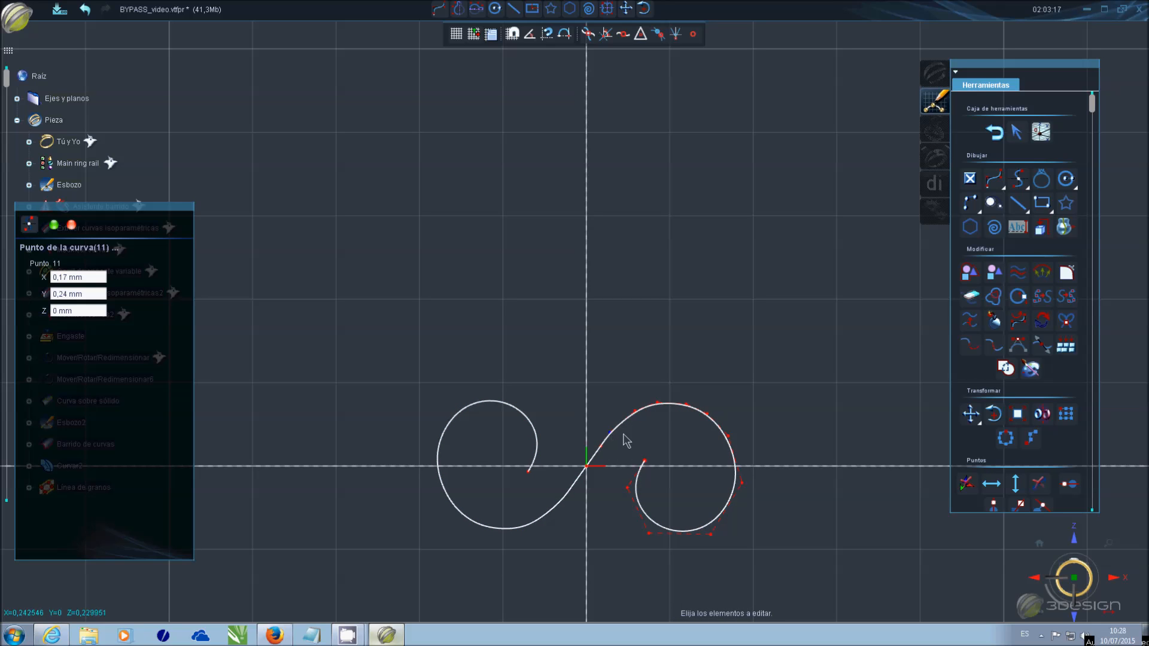
{"action": "left_click_drag", "start_coordinate": [657, 403], "coordinate": [662, 404]}
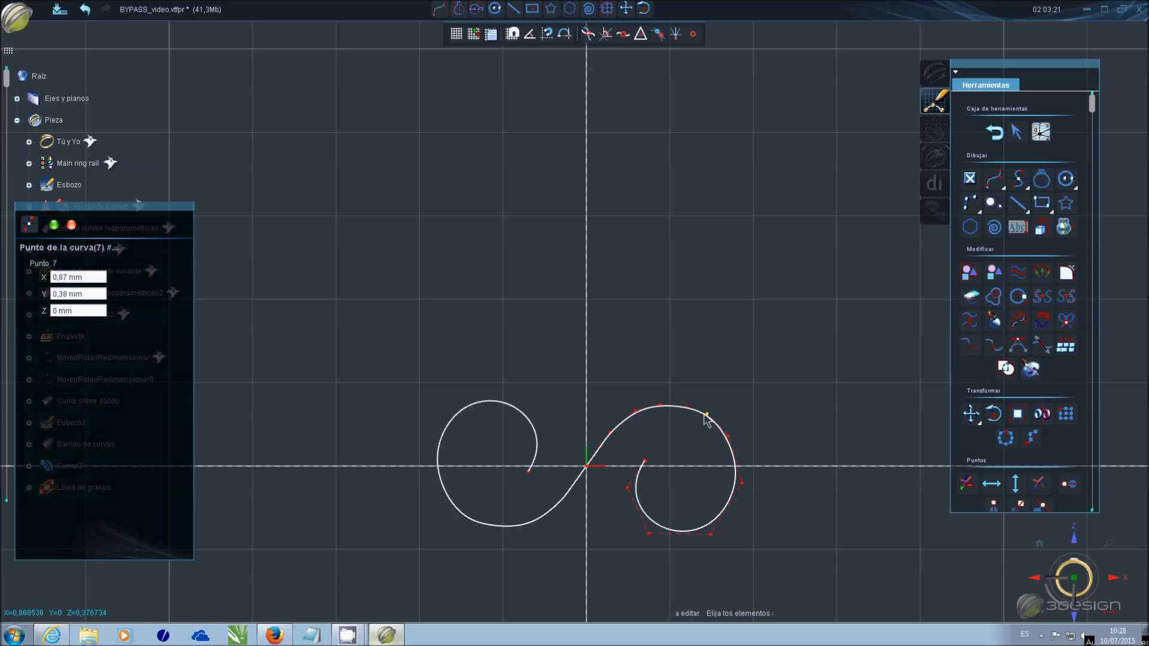
{"action": "right_click", "coordinate": [730, 419]}
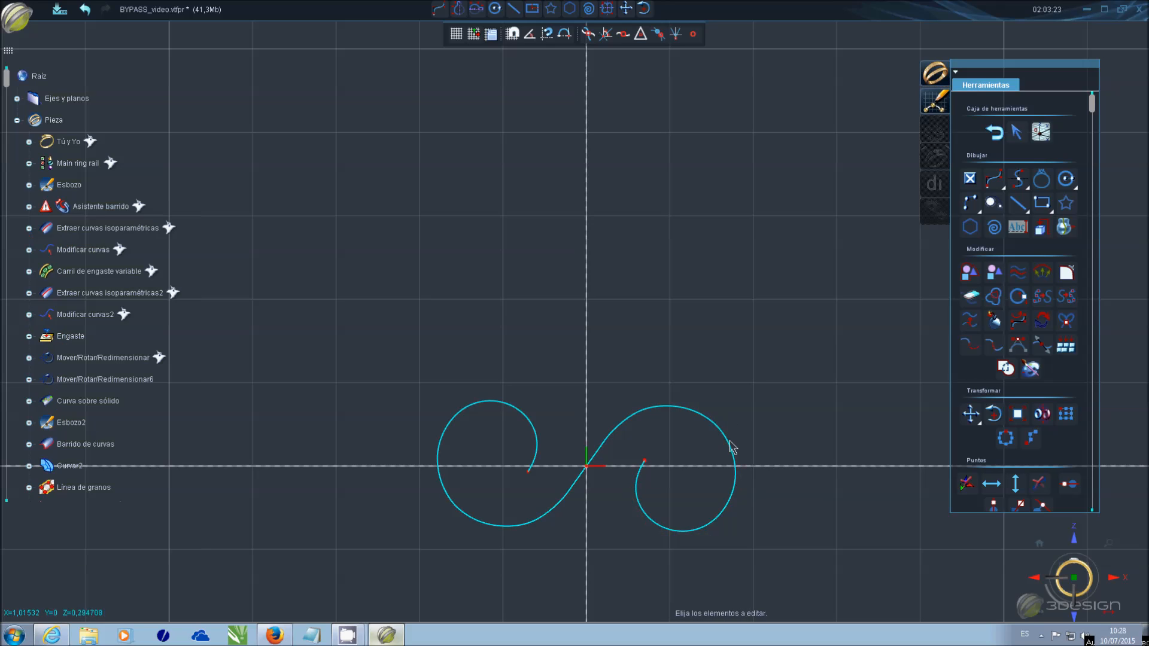
- Curl the scroll's ends further inward by adjusting its end and hook points, and finish the sketch
{"action": "left_click", "coordinate": [645, 462]}
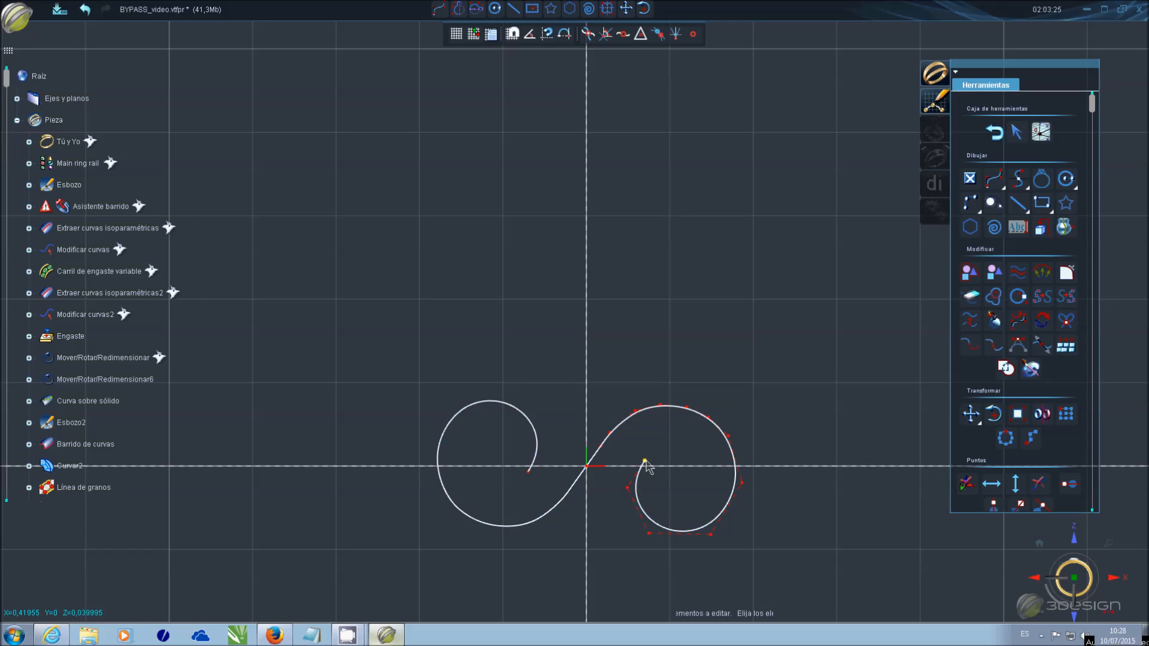
{"action": "left_click_drag", "start_coordinate": [623, 488], "coordinate": [635, 473]}
{"action": "left_click_drag", "start_coordinate": [647, 534], "coordinate": [647, 533]}
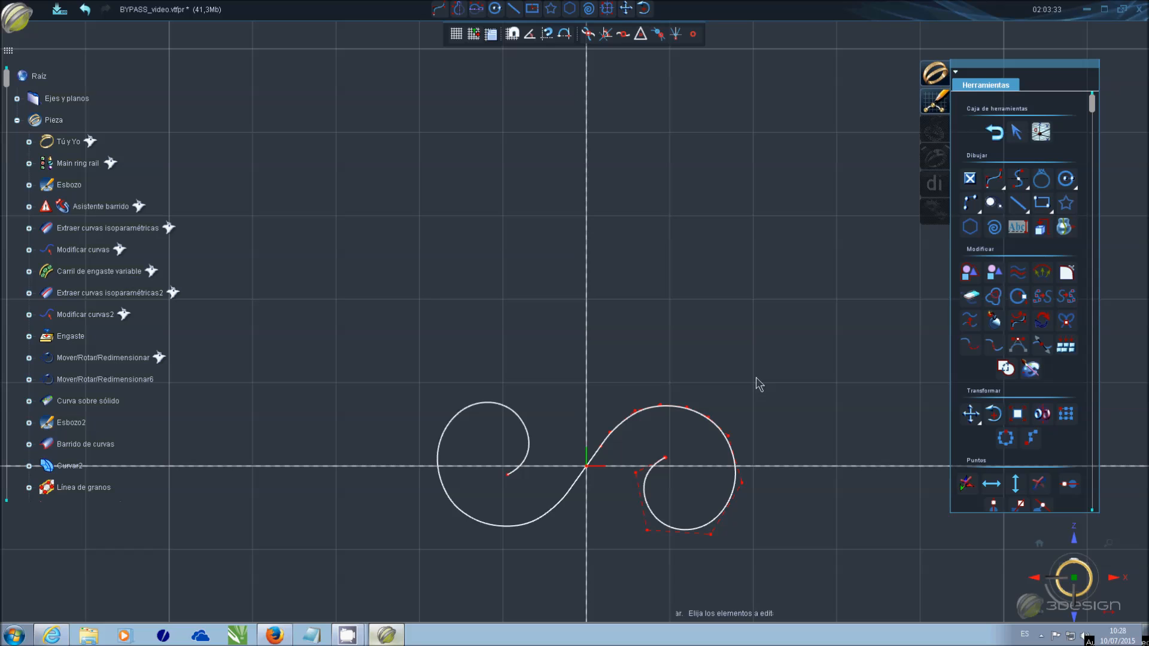
{"action": "left_click", "coordinate": [997, 136]}
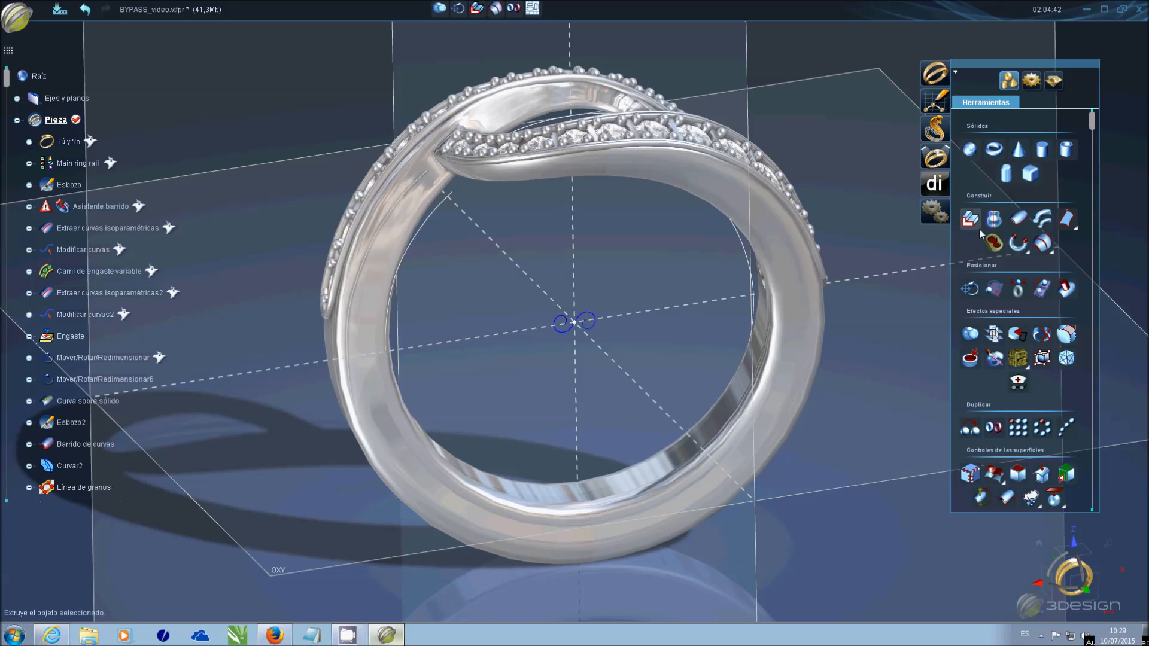
- Start a multiple-curve sweep along the S-shaped curve with a round section of 0.4 mm
{"action": "left_click", "coordinate": [1042, 219]}
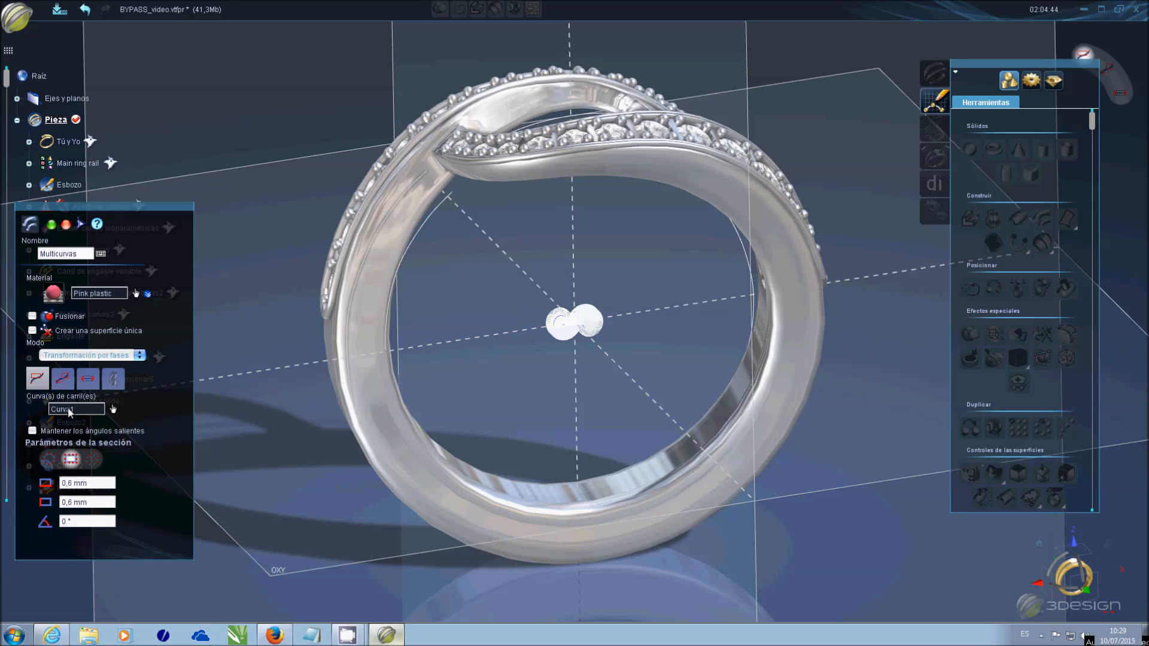
{"action": "left_click", "coordinate": [49, 459]}
{"action": "left_click", "coordinate": [98, 486]}
{"action": "type", "text": "0,4"}
{"action": "key", "text": "Tab"}
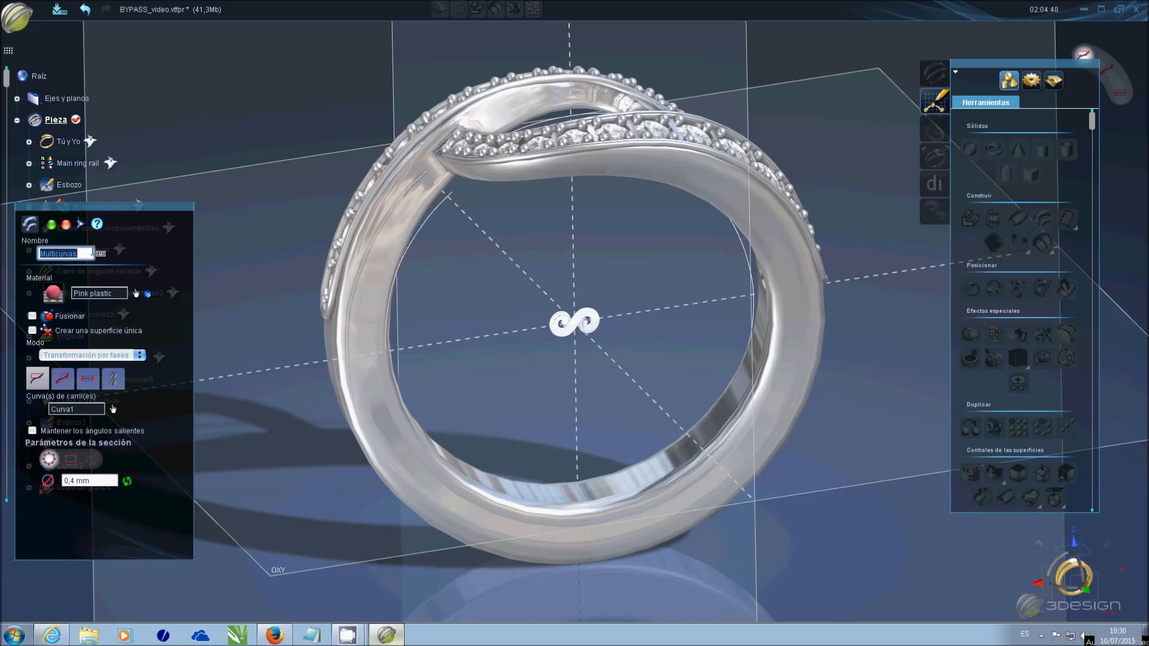
- Set both the initial and final profiles of the sweep to Redondo
{"action": "scroll", "coordinate": [546, 366], "scroll_direction": "up", "scroll_amount": 5}
{"action": "middle_click_drag", "start_coordinate": [646, 404], "coordinate": [504, 323]}
{"action": "left_click", "coordinate": [91, 384]}
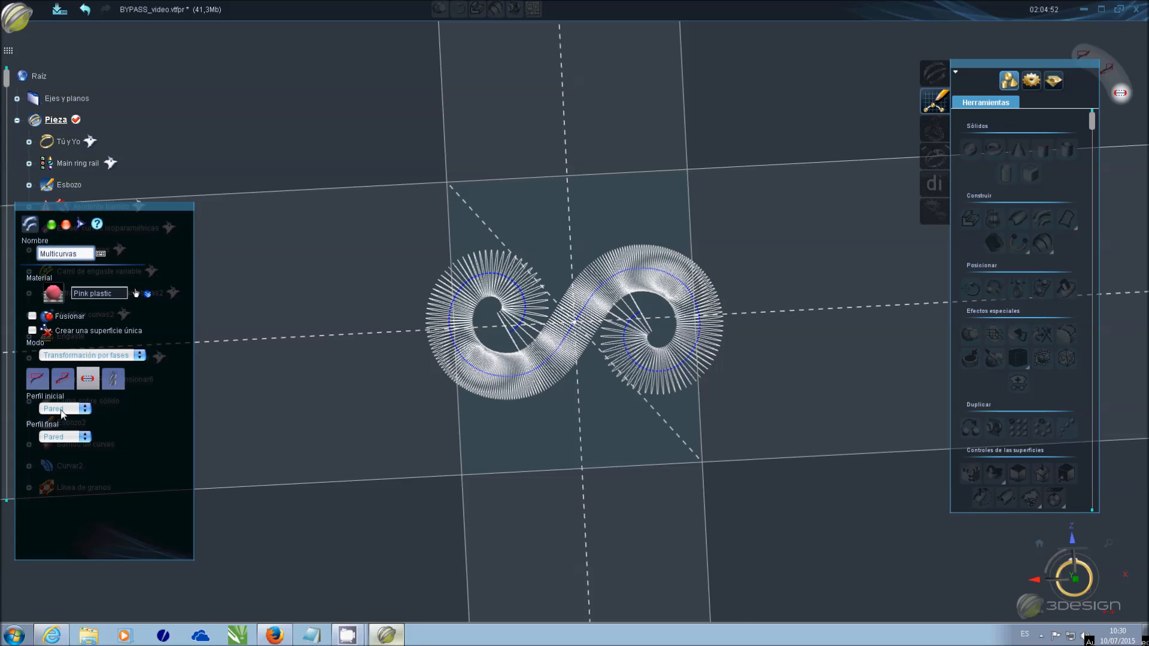
{"action": "left_click", "coordinate": [70, 466]}
{"action": "left_click", "coordinate": [67, 474]}
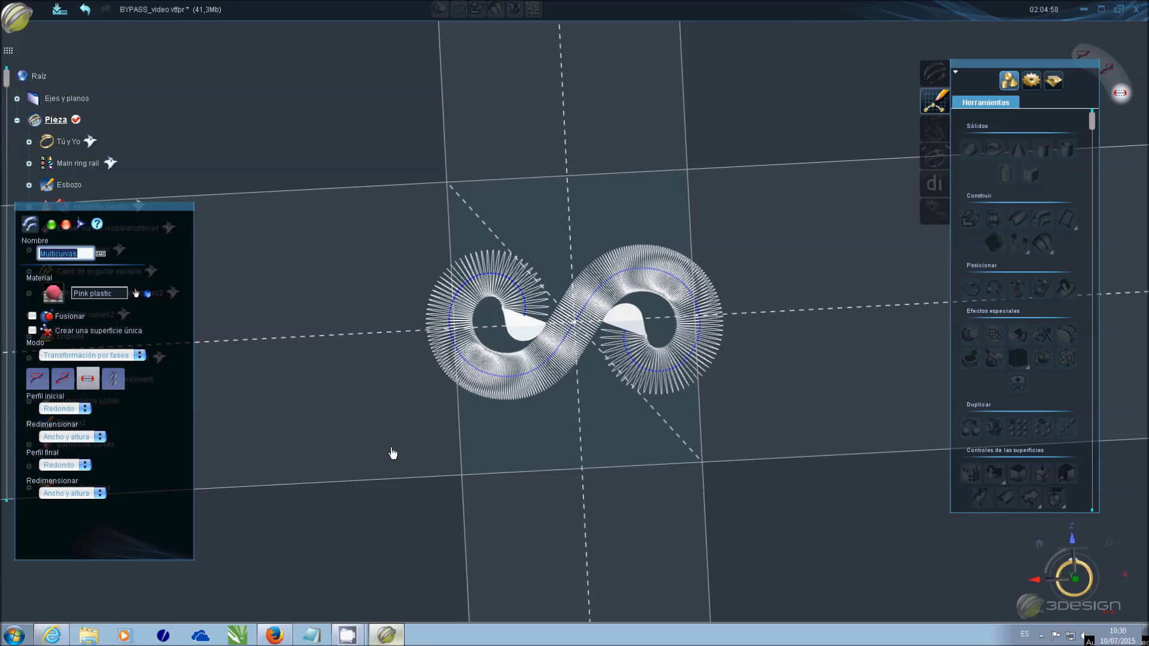
- Make the sweep a single surface, assign it a Gold 18K material and create the solid scroll
{"action": "left_click", "coordinate": [33, 330]}
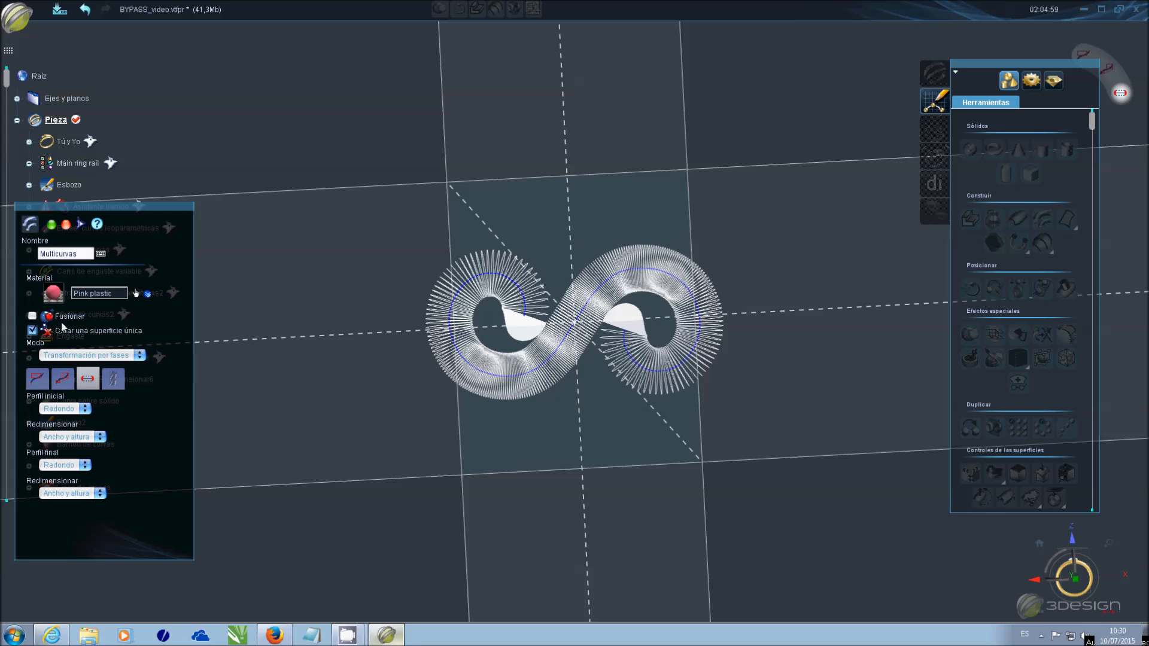
{"action": "left_click", "coordinate": [136, 293]}
{"action": "scroll", "coordinate": [443, 307], "scroll_direction": "down", "scroll_amount": 3}
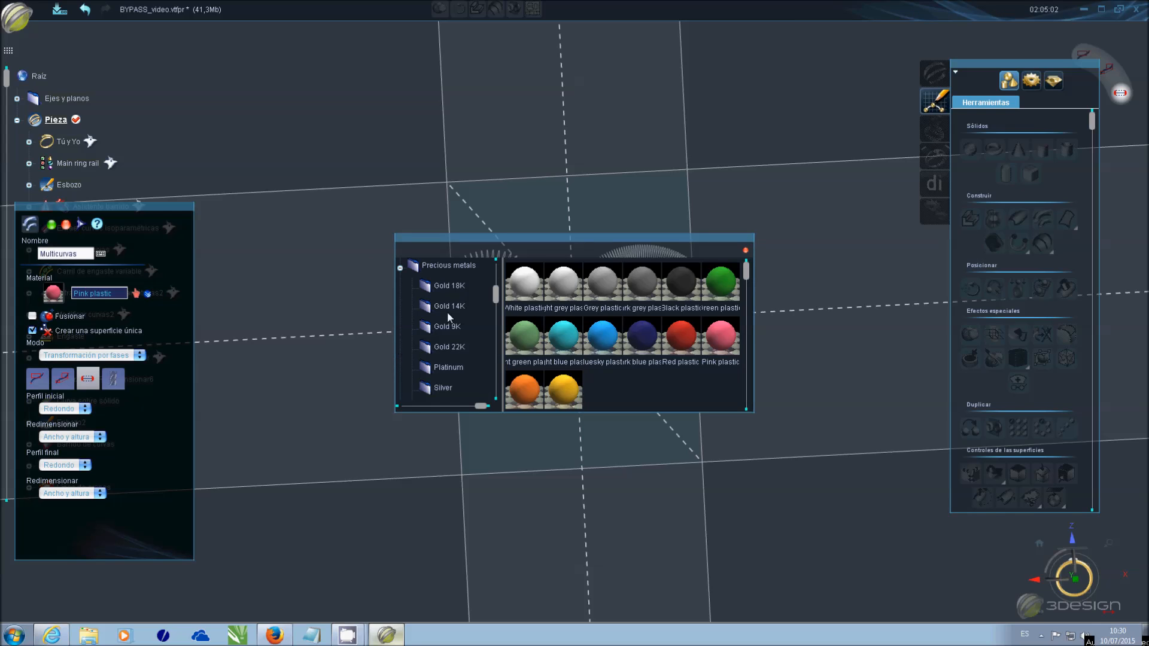
{"action": "left_click", "coordinate": [448, 286]}
{"action": "double_click", "coordinate": [605, 281]}
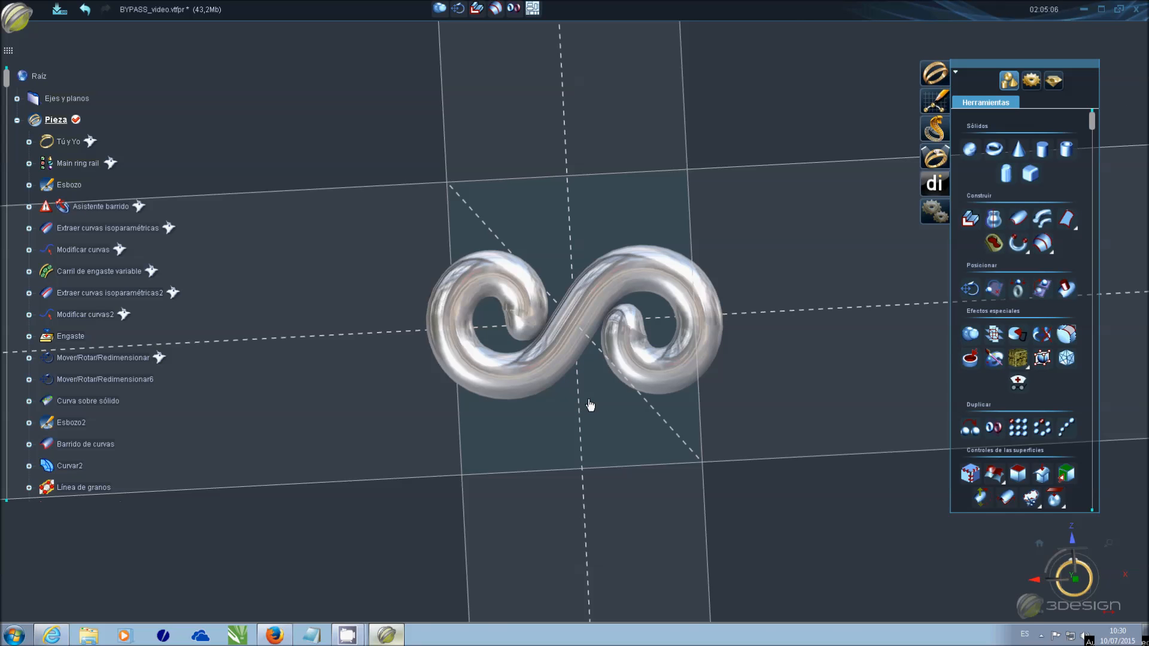
- Start a matrix duplication of the S-scroll with 12 copies in U and 1 in V
{"action": "scroll", "coordinate": [591, 406], "scroll_direction": "down", "scroll_amount": 10}
{"action": "middle_click_drag", "start_coordinate": [546, 380], "coordinate": [603, 396]}
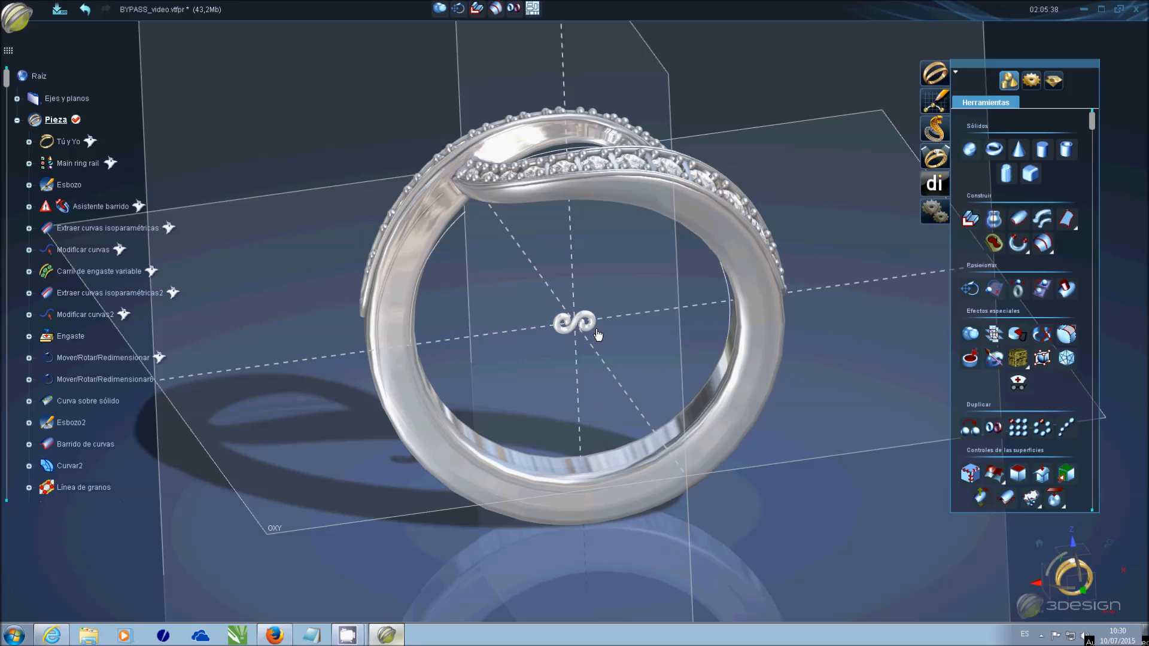
{"action": "left_click", "coordinate": [575, 323]}
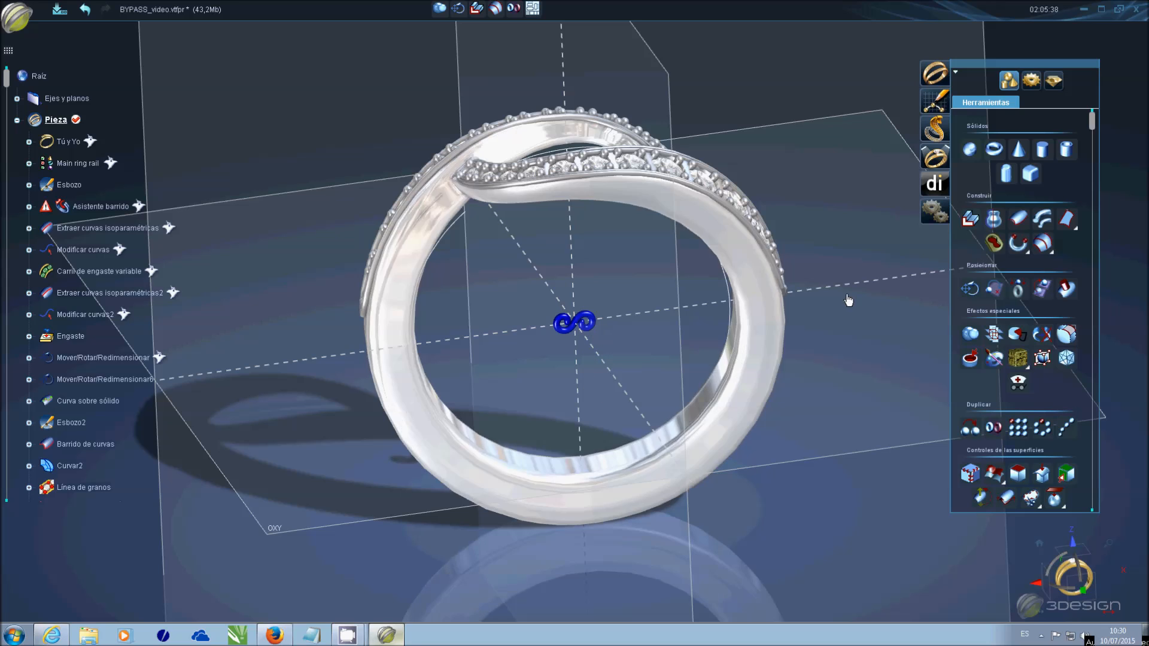
{"action": "left_click", "coordinate": [1017, 426]}
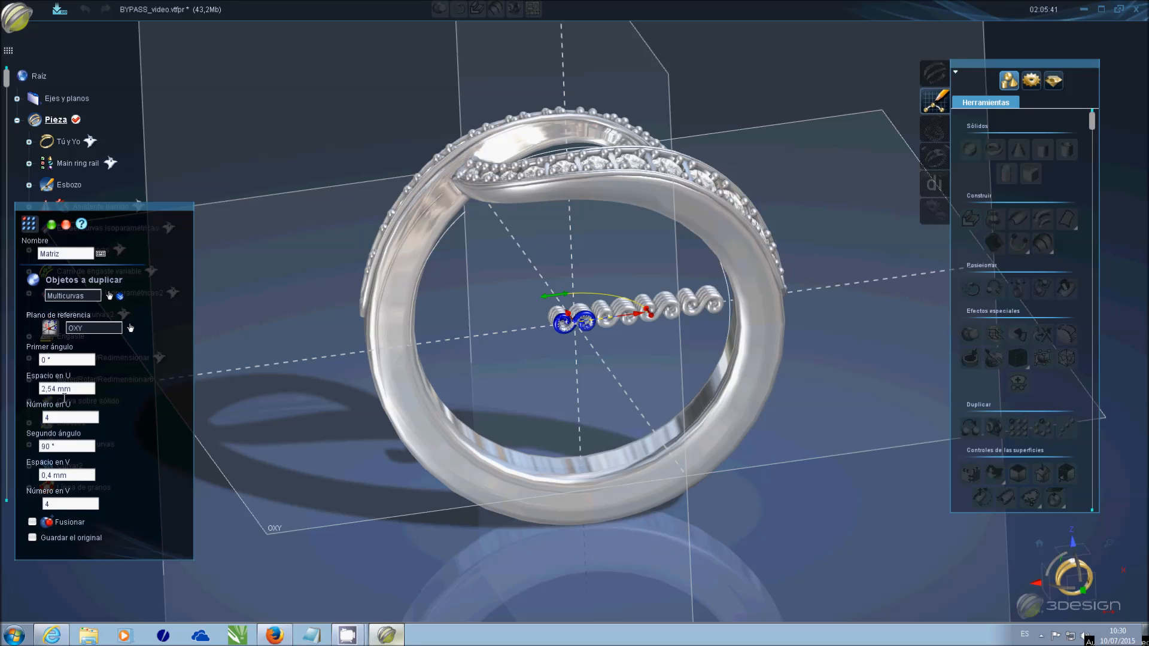
{"action": "double_click", "coordinate": [78, 417]}
{"action": "type", "text": "12"}
{"action": "left_click", "coordinate": [83, 389]}
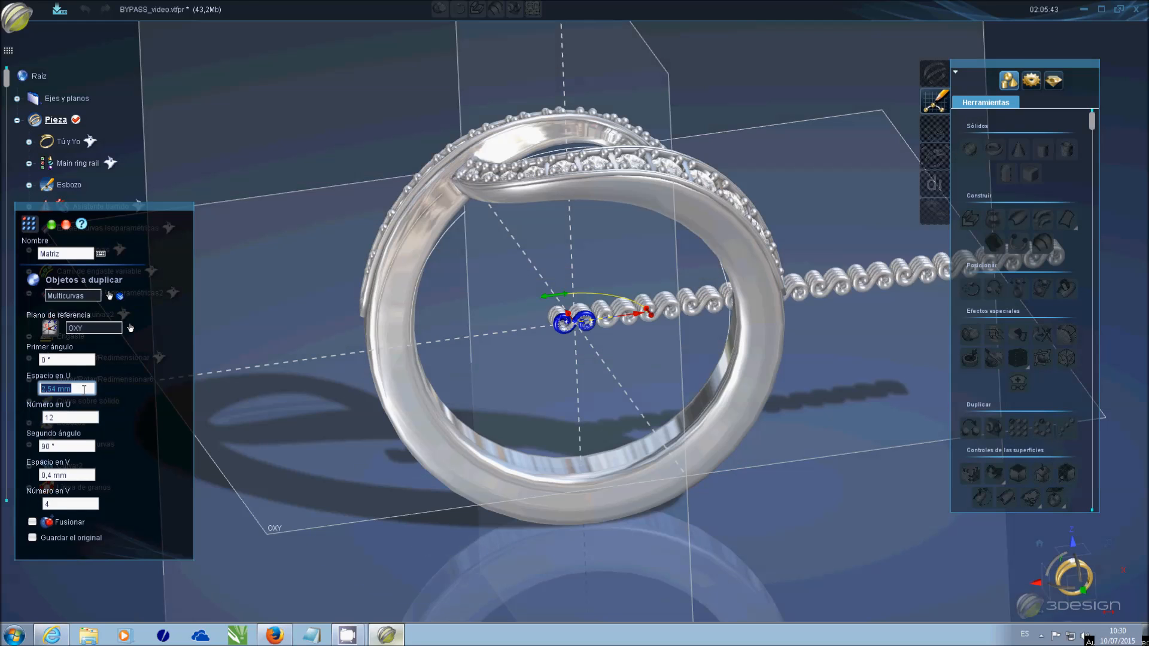
{"action": "double_click", "coordinate": [66, 504]}
{"action": "type", "text": "1"}
{"action": "left_click", "coordinate": [79, 475]}
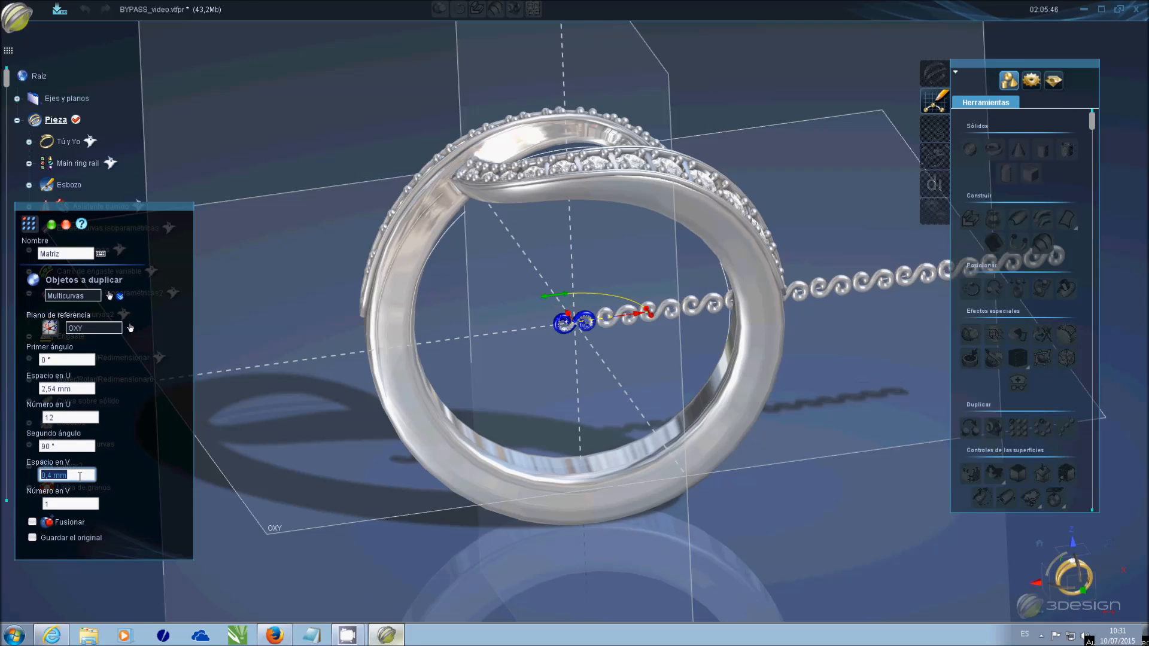
- Set the scroll matrix to 21 copies in U with a U spacing of 1.8 mm
{"action": "left_click", "coordinate": [71, 417]}
{"action": "type", "text": "21"}
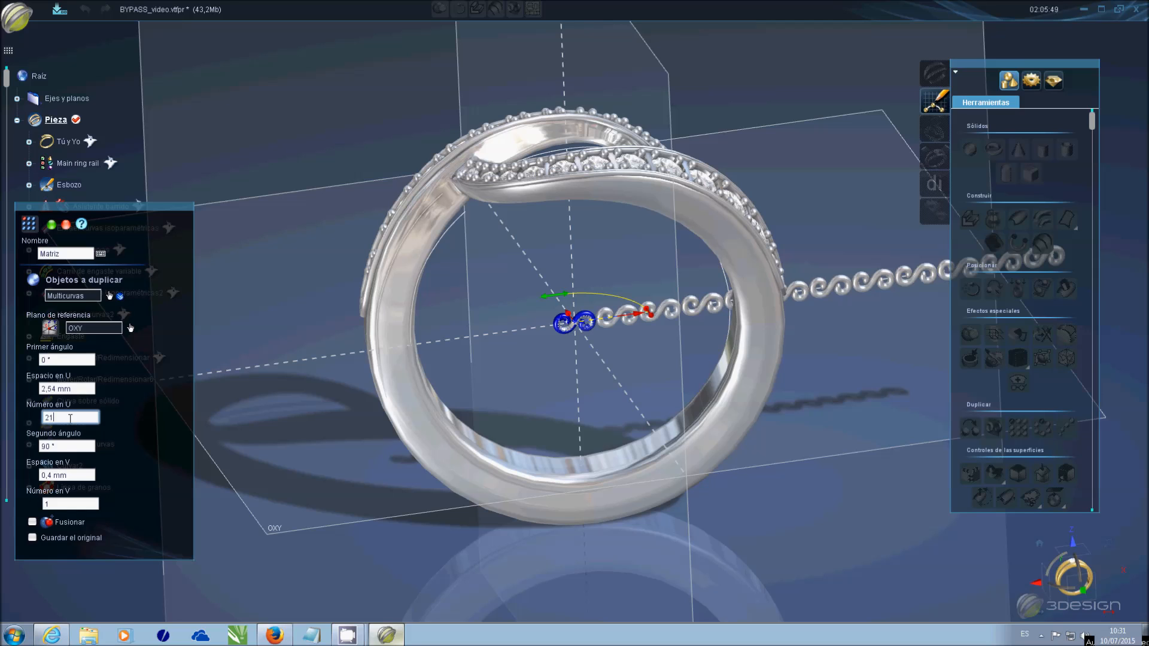
{"action": "left_click", "coordinate": [87, 389]}
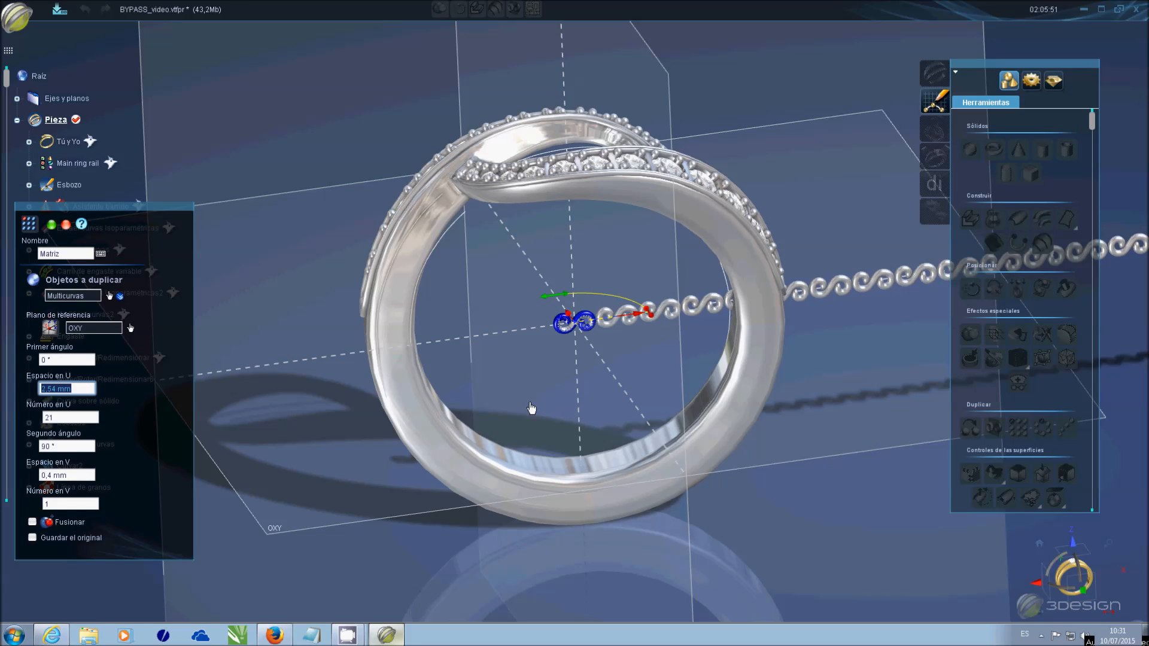
{"action": "type", "text": "2"}
{"action": "left_click", "coordinate": [81, 359]}
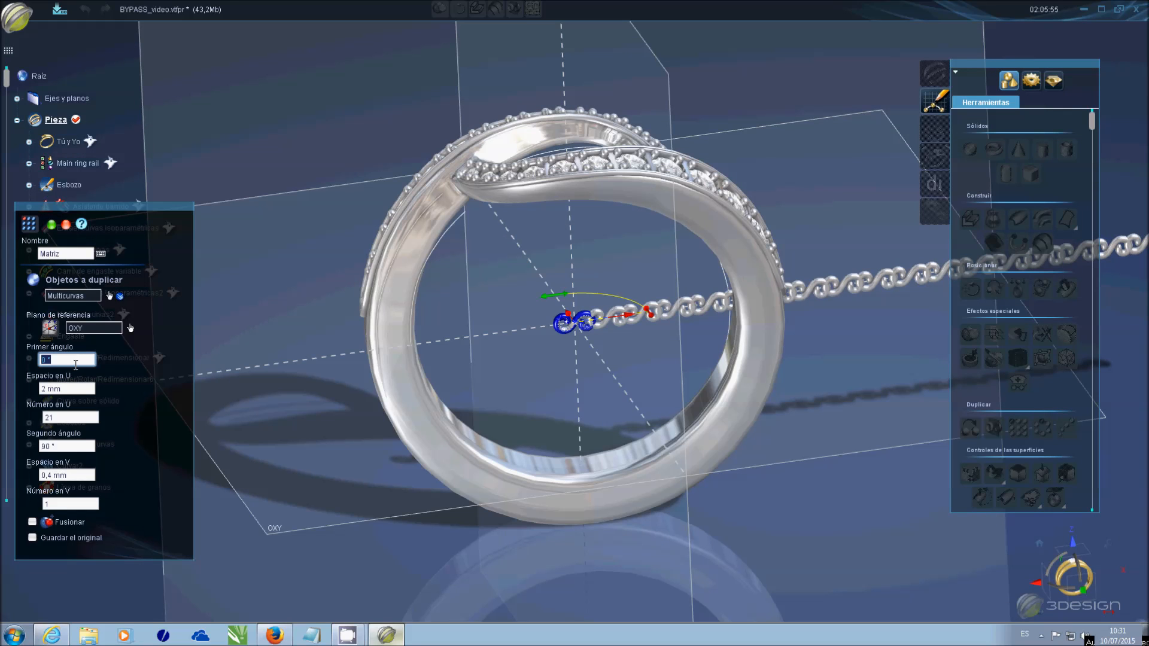
{"action": "left_click", "coordinate": [70, 387]}
{"action": "type", "text": "1.8"}
{"action": "left_click", "coordinate": [77, 360]}
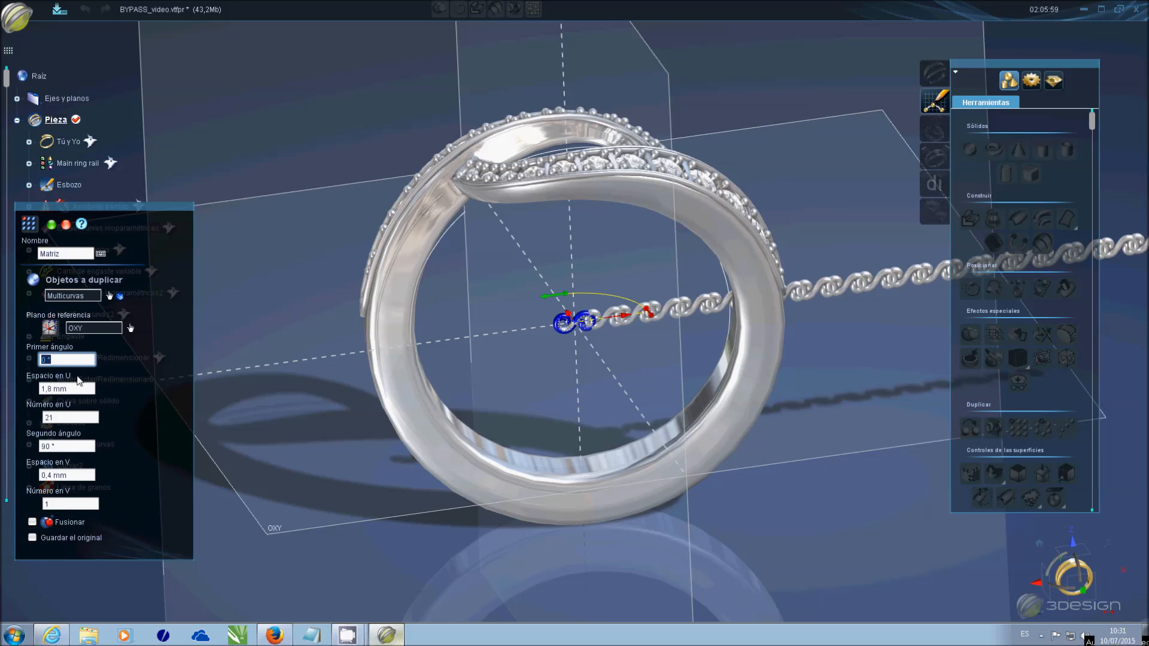
- Enable fusing of the copies, create the 21-scroll chain and save the file
{"action": "left_click", "coordinate": [33, 522]}
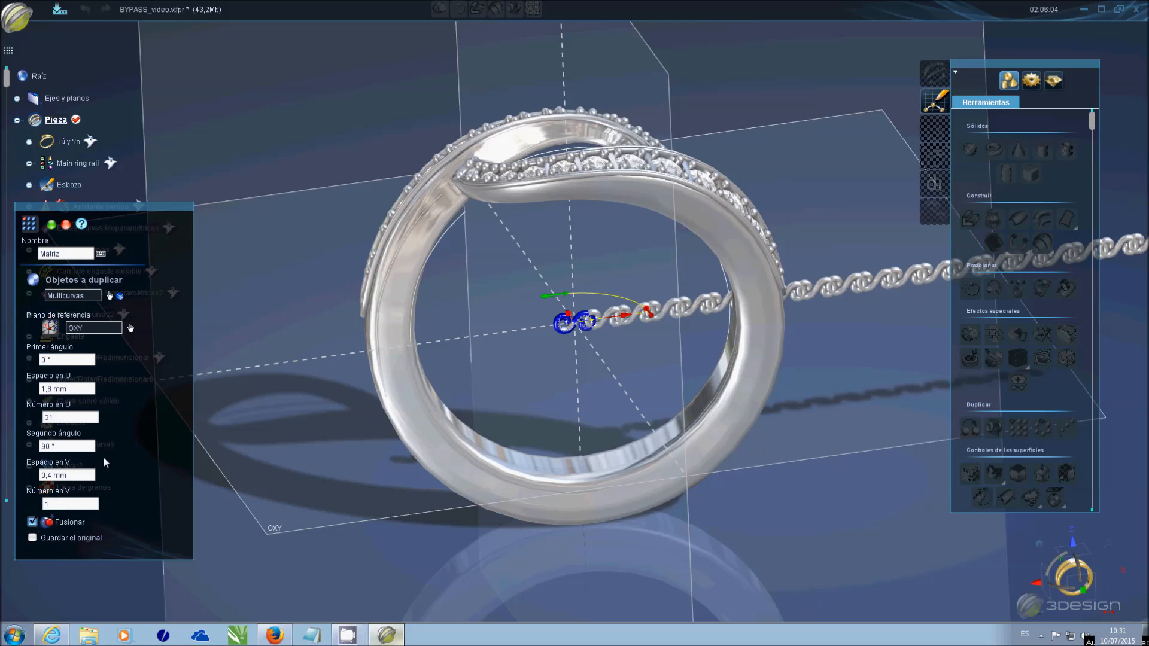
{"action": "key", "text": "Return"}
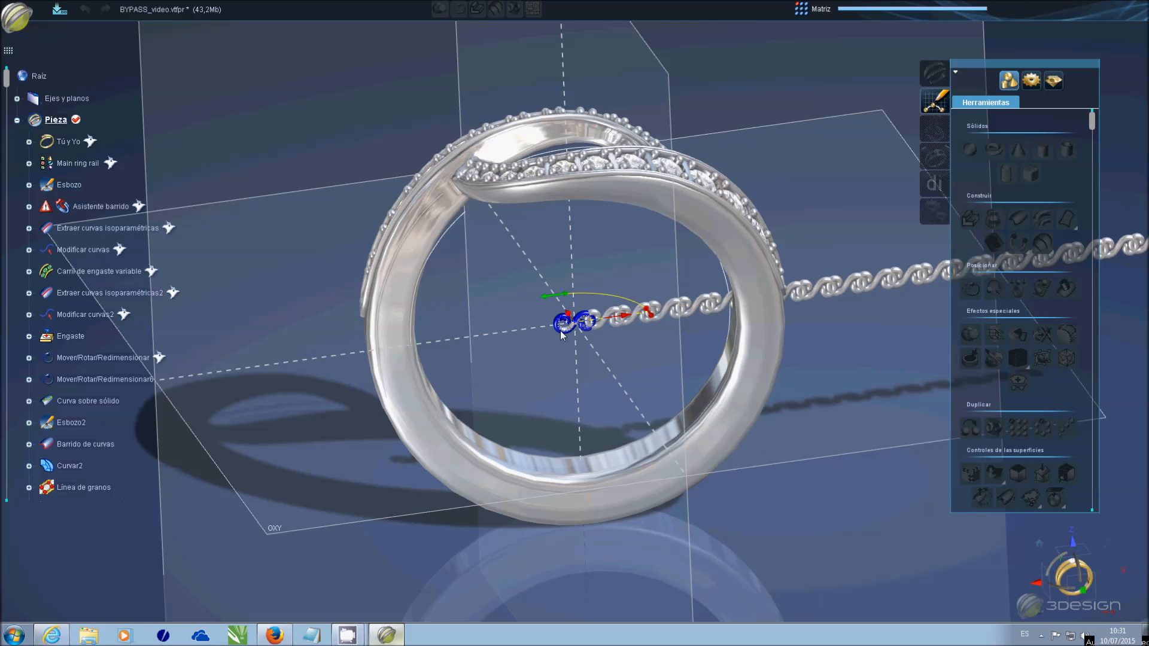
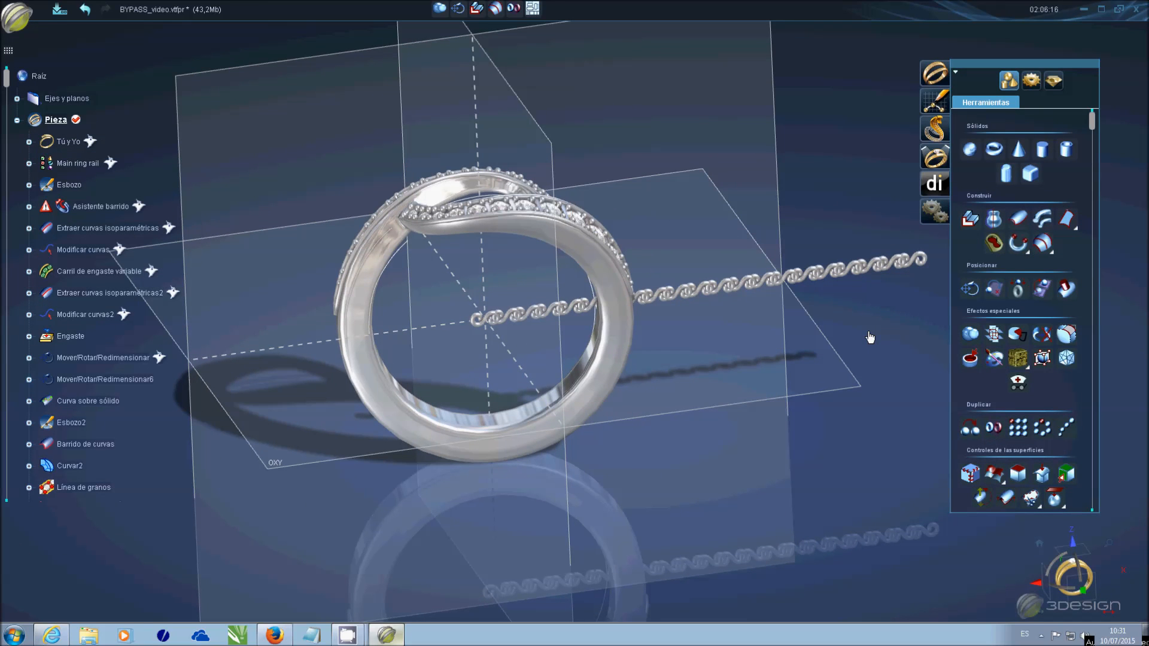
{"action": "key", "text": "ctrl+s"}
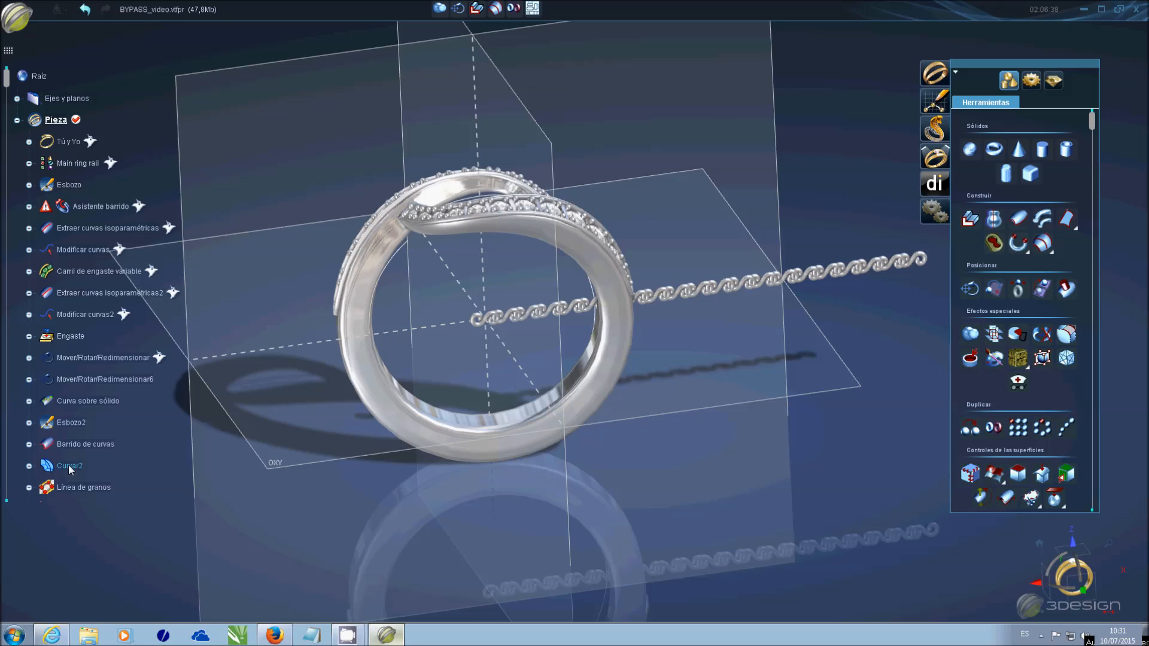
- Move Curva1 of Esbozo3 about -11.7 mm in Y, out in front of the ring
{"action": "scroll", "coordinate": [69, 373], "scroll_direction": "down", "scroll_amount": 4}
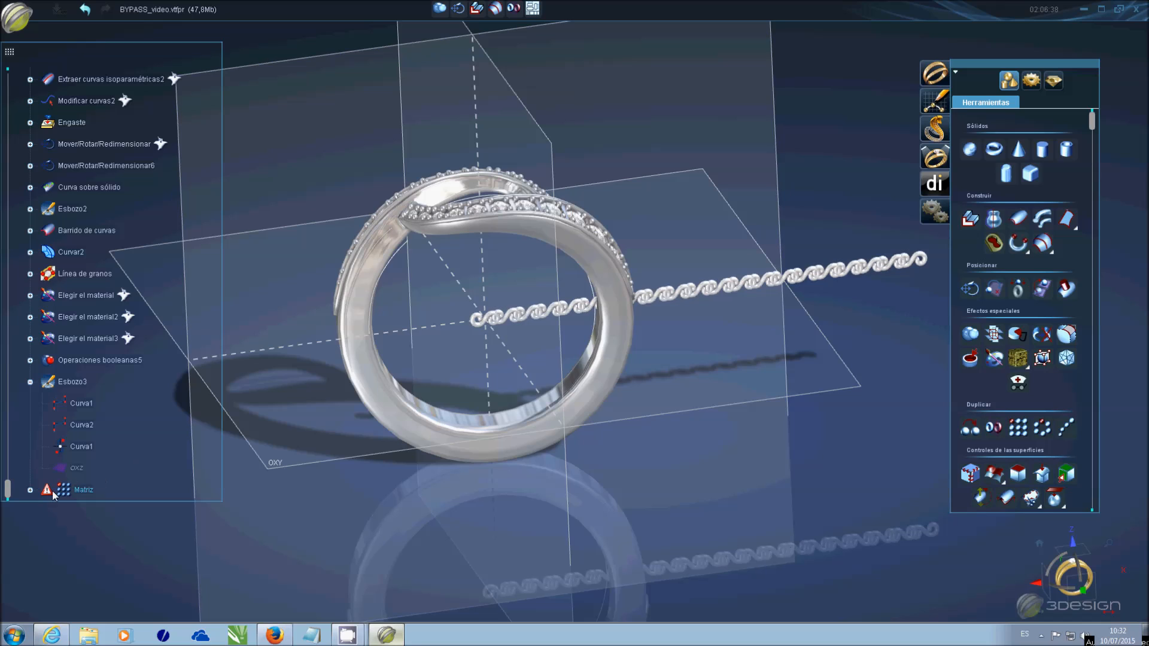
{"action": "mouse_move", "coordinate": [50, 494]}
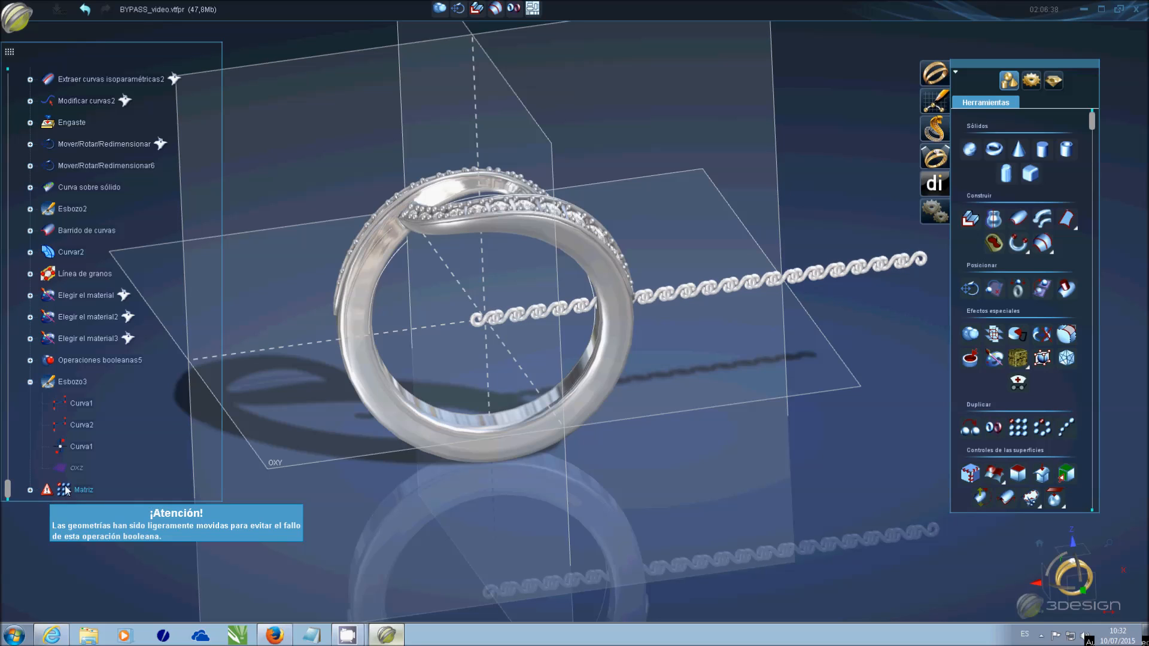
{"action": "left_click", "coordinate": [69, 403]}
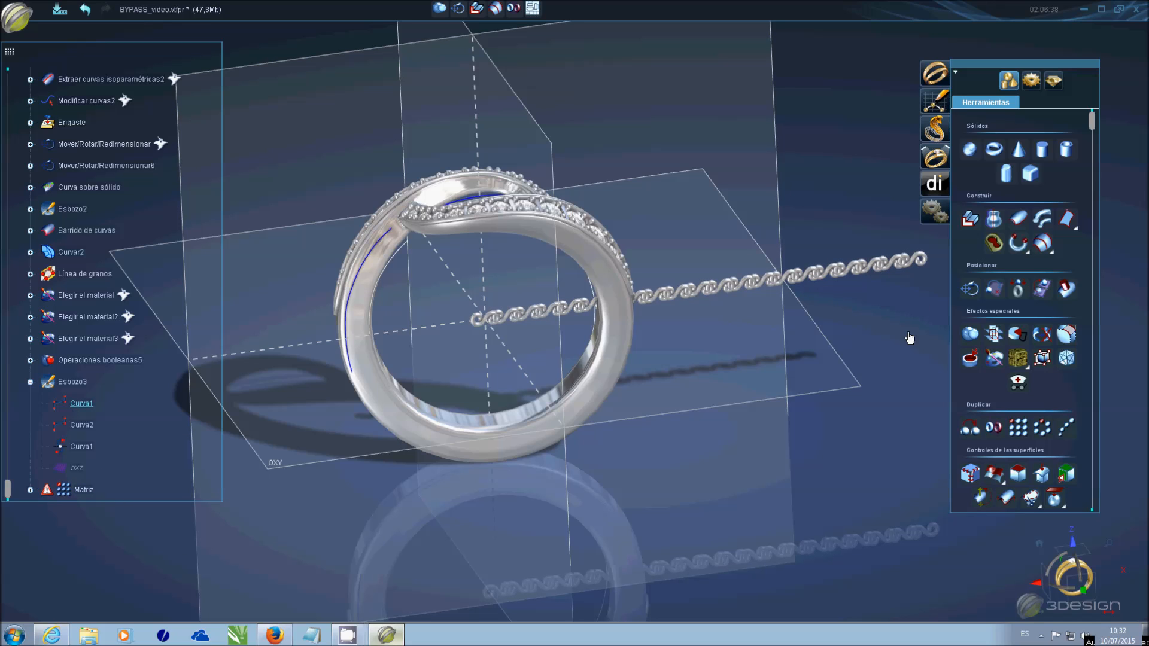
{"action": "left_click", "coordinate": [970, 289]}
{"action": "left_click_drag", "start_coordinate": [469, 308], "coordinate": [518, 357]}
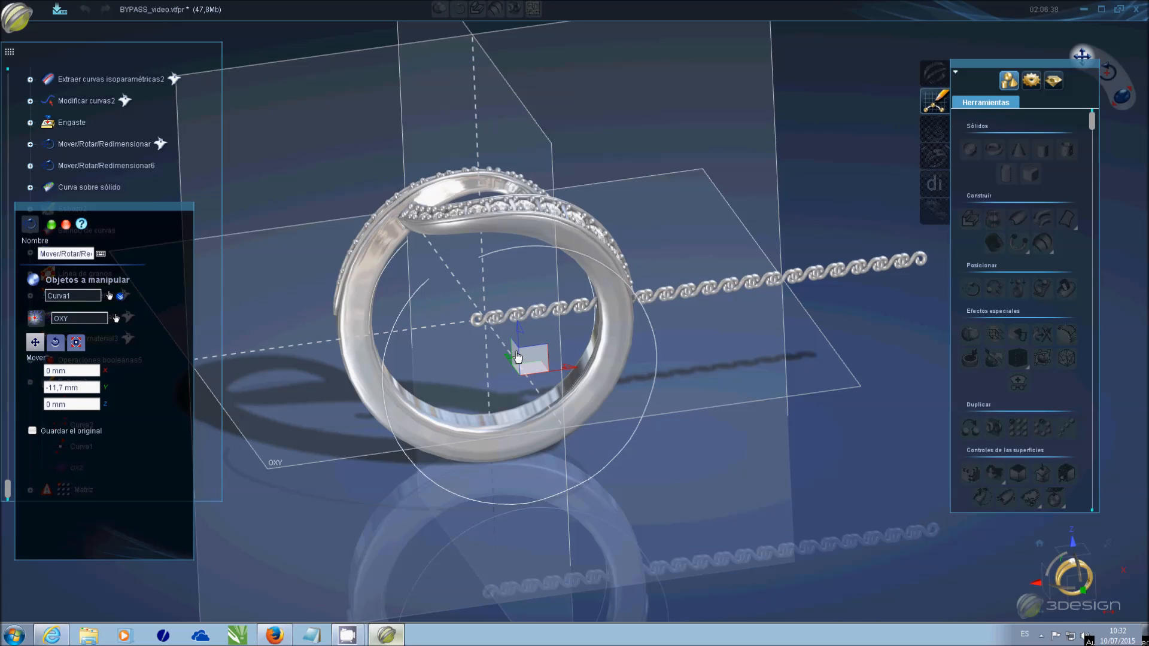
{"action": "right_click", "coordinate": [518, 357]}
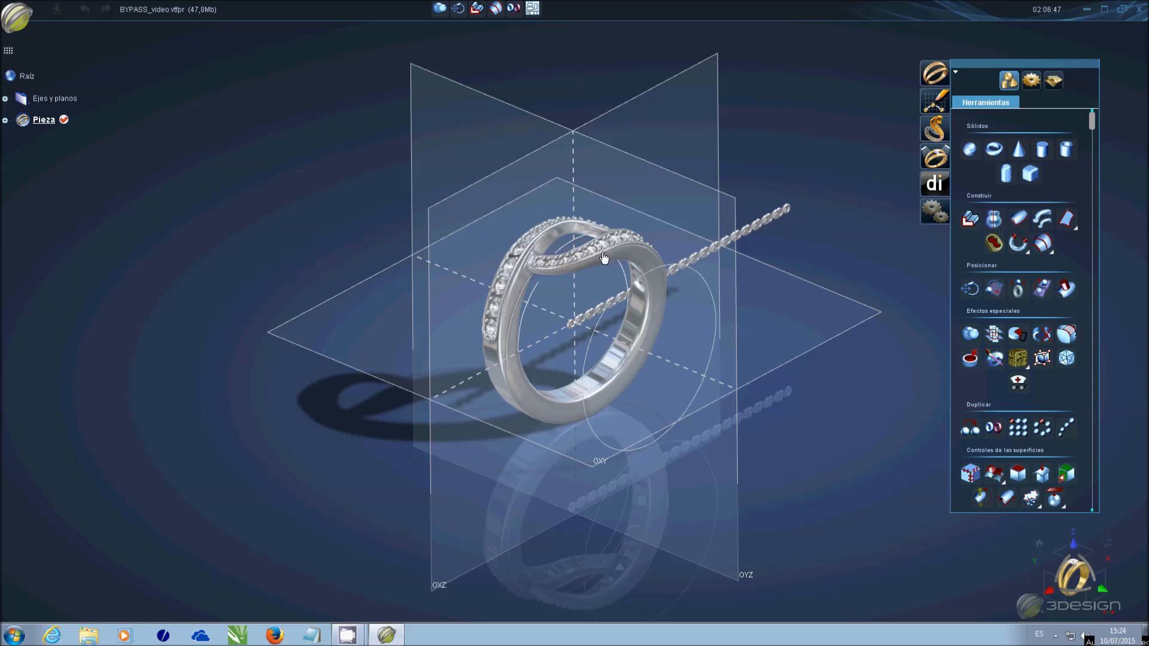
- Move the inner contour curve, Curva2, about -10.14 mm in Y, out in front of the ring
{"action": "scroll", "coordinate": [721, 316], "scroll_direction": "up", "scroll_amount": 3}
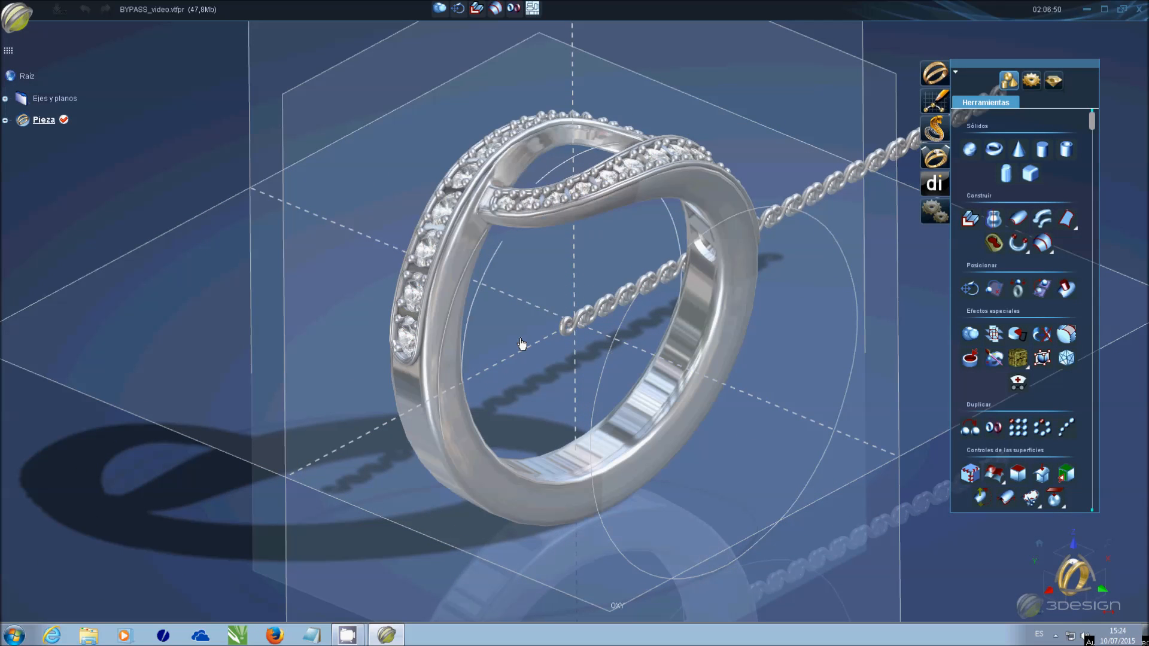
{"action": "left_click", "coordinate": [472, 329]}
{"action": "left_click", "coordinate": [973, 293]}
{"action": "left_click_drag", "start_coordinate": [541, 308], "coordinate": [659, 374]}
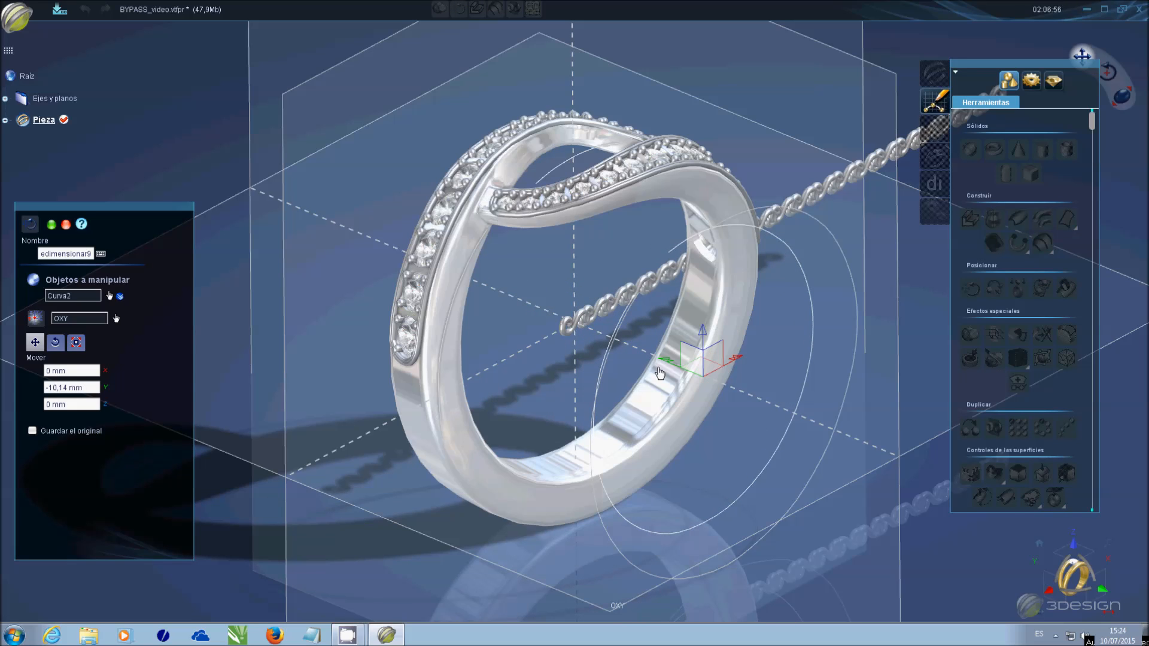
{"action": "right_click", "coordinate": [660, 374]}
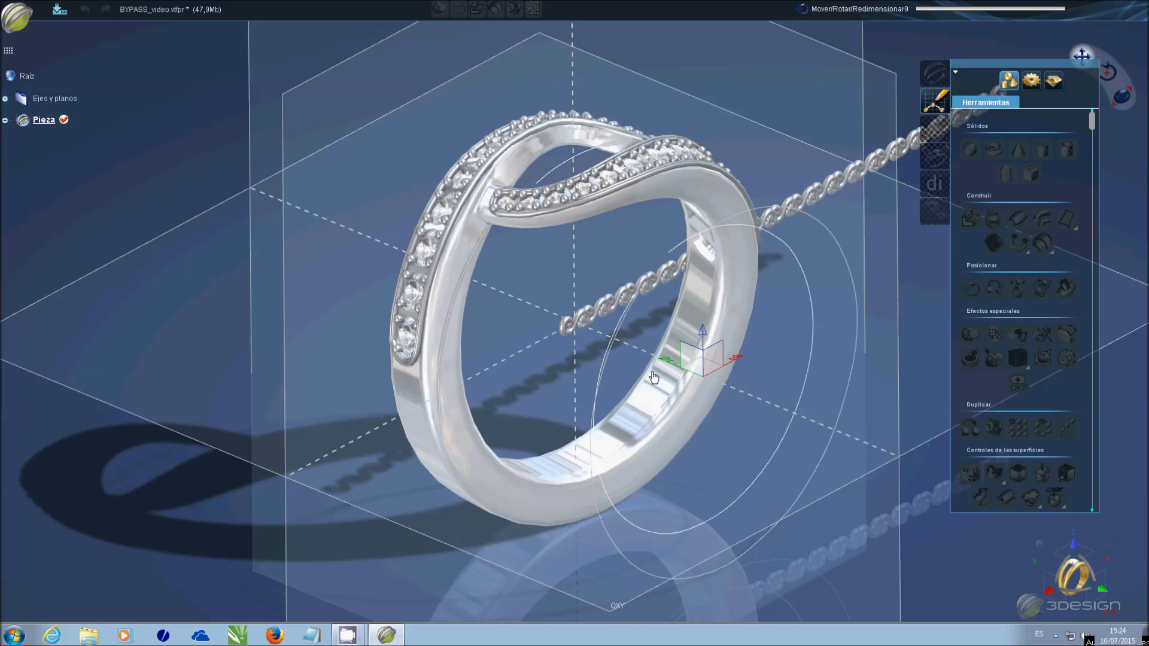
- Project the moved outer contour curve onto the ring body along the Y direction
{"action": "left_click", "coordinate": [585, 540]}
{"action": "scroll", "coordinate": [972, 330], "scroll_direction": "down", "scroll_amount": 5}
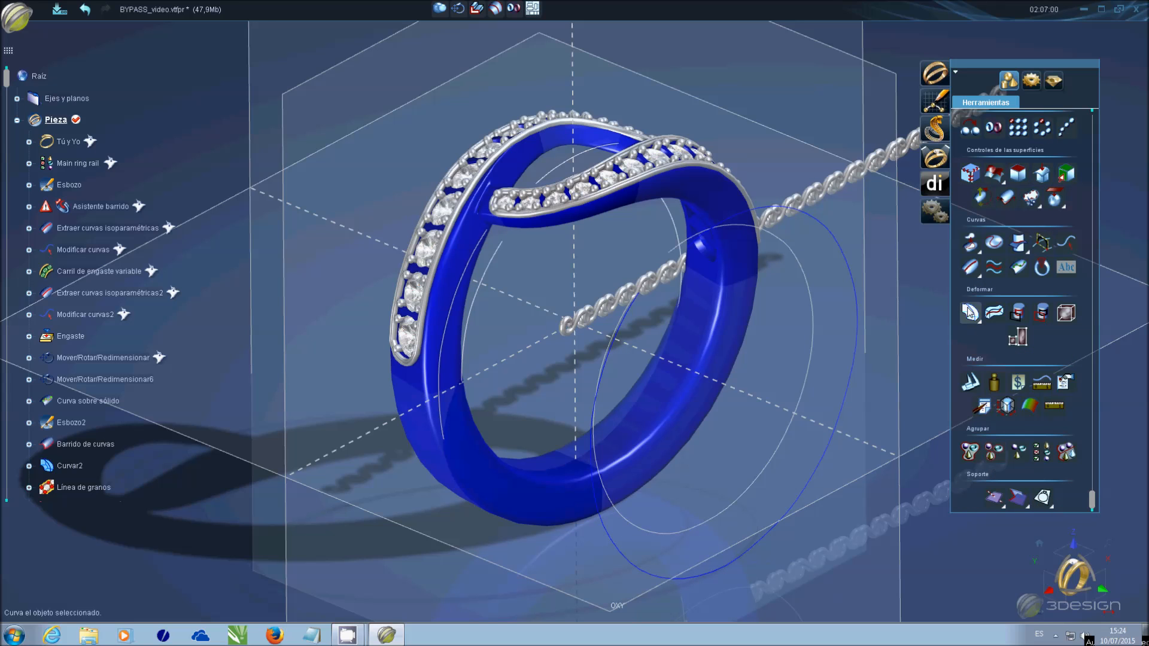
{"action": "left_click", "coordinate": [970, 243]}
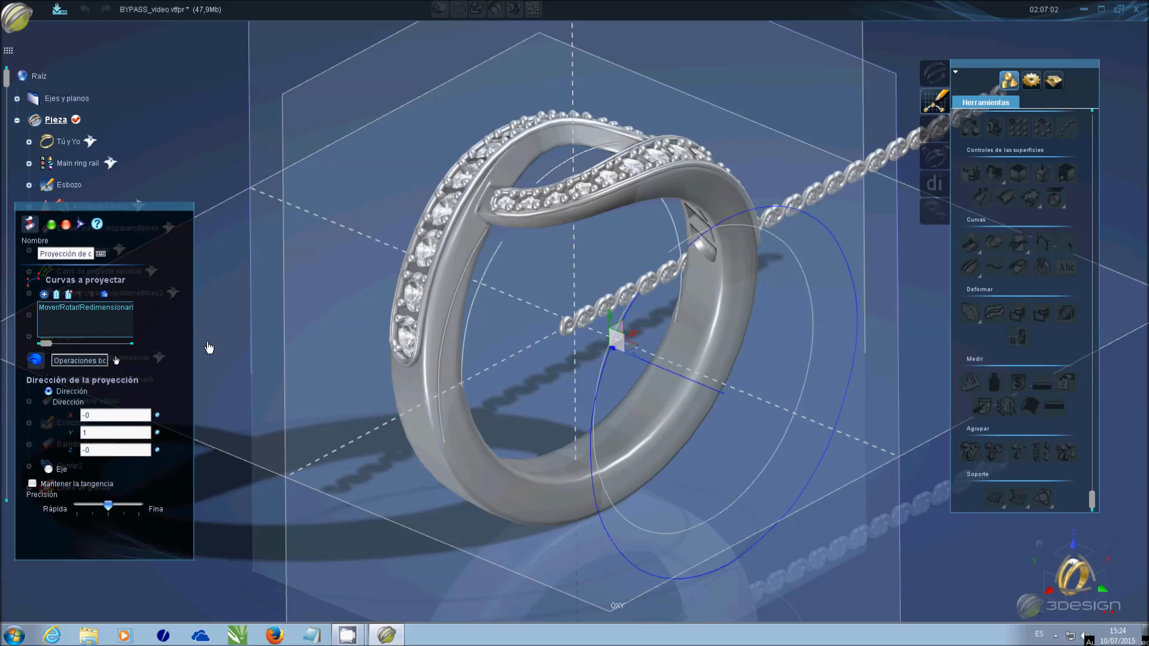
{"action": "right_click", "coordinate": [109, 460]}
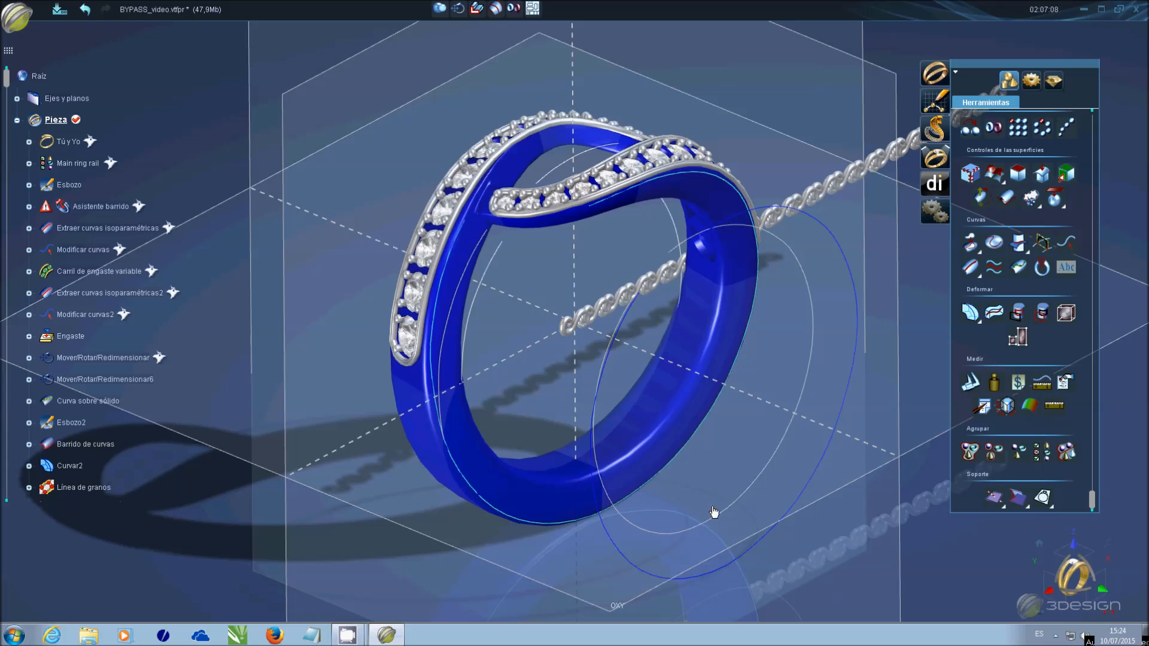
- Project the moved inner contour curve onto the ring body along the Y direction
{"action": "left_click", "coordinate": [731, 507]}
{"action": "left_click", "coordinate": [666, 429]}
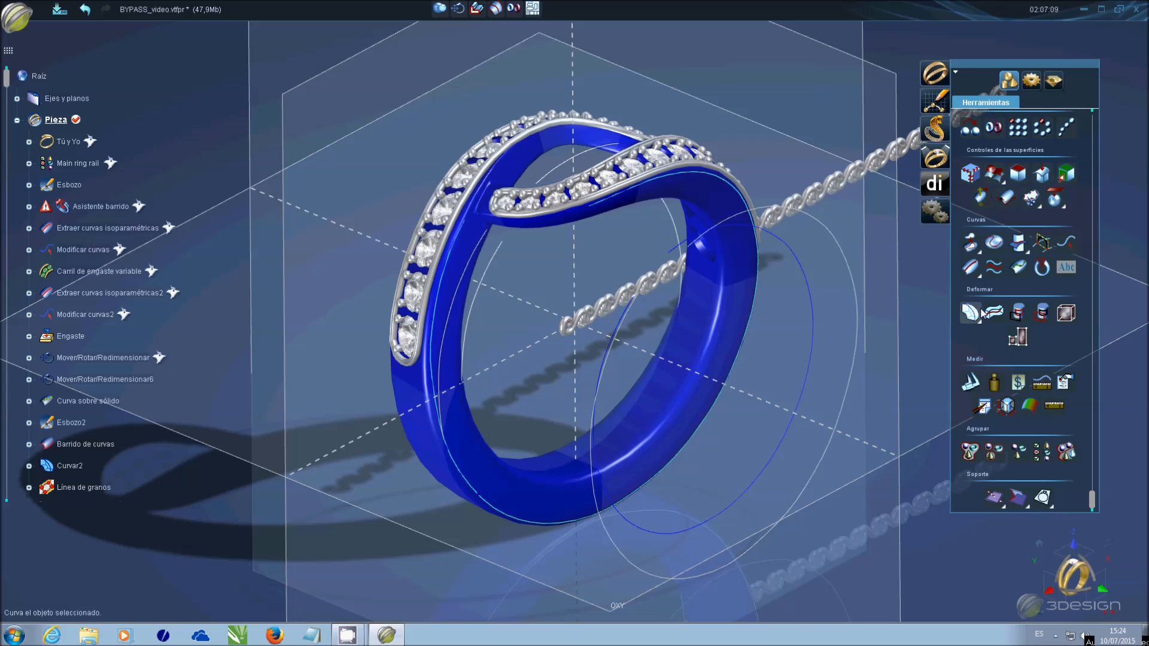
{"action": "left_click", "coordinate": [970, 243]}
{"action": "right_click", "coordinate": [779, 305]}
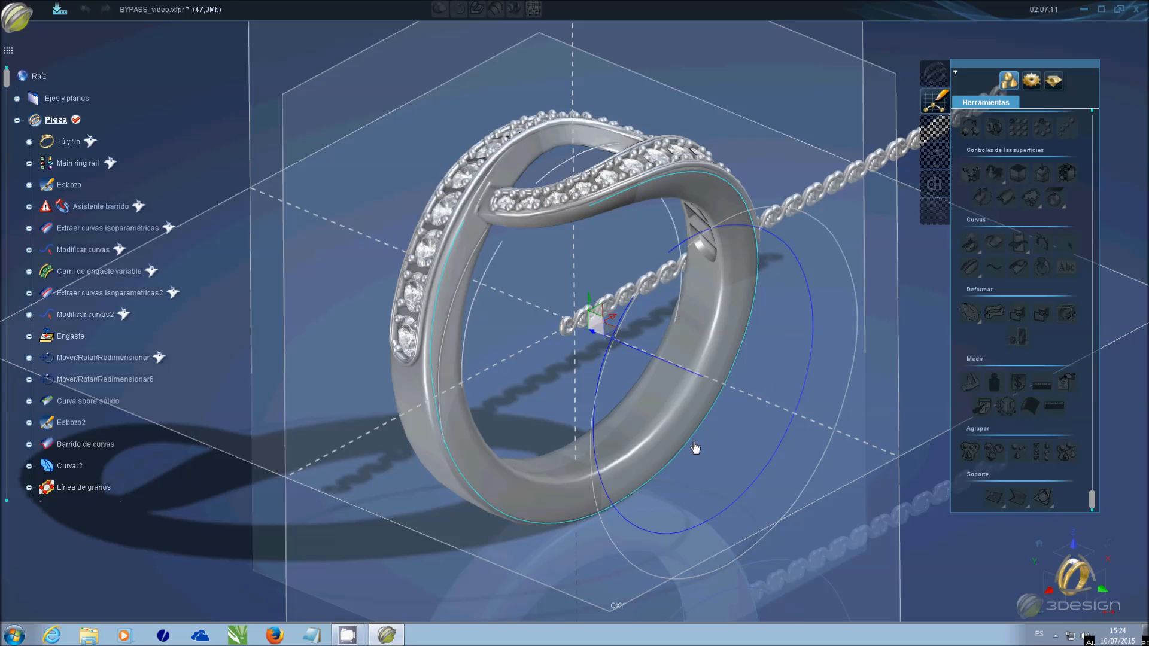
- Hide the ring body and the contour curves that were moved, keeping the two projected curves displayed
{"action": "right_click", "coordinate": [723, 546]}
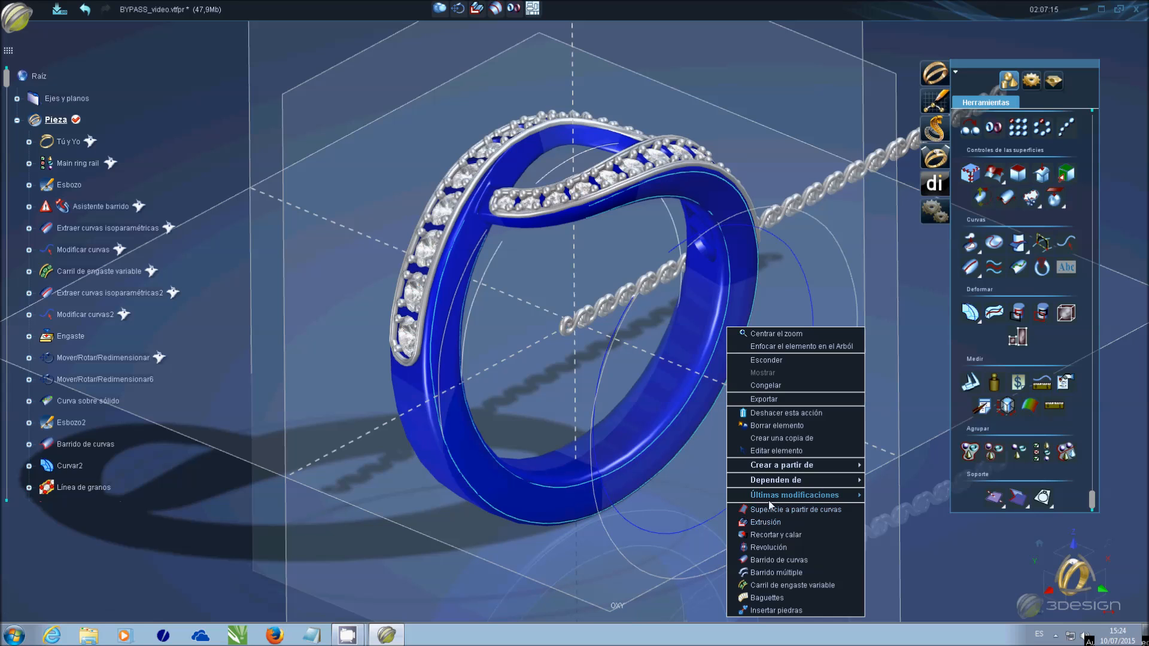
{"action": "left_click", "coordinate": [765, 361]}
{"action": "right_click", "coordinate": [856, 348]}
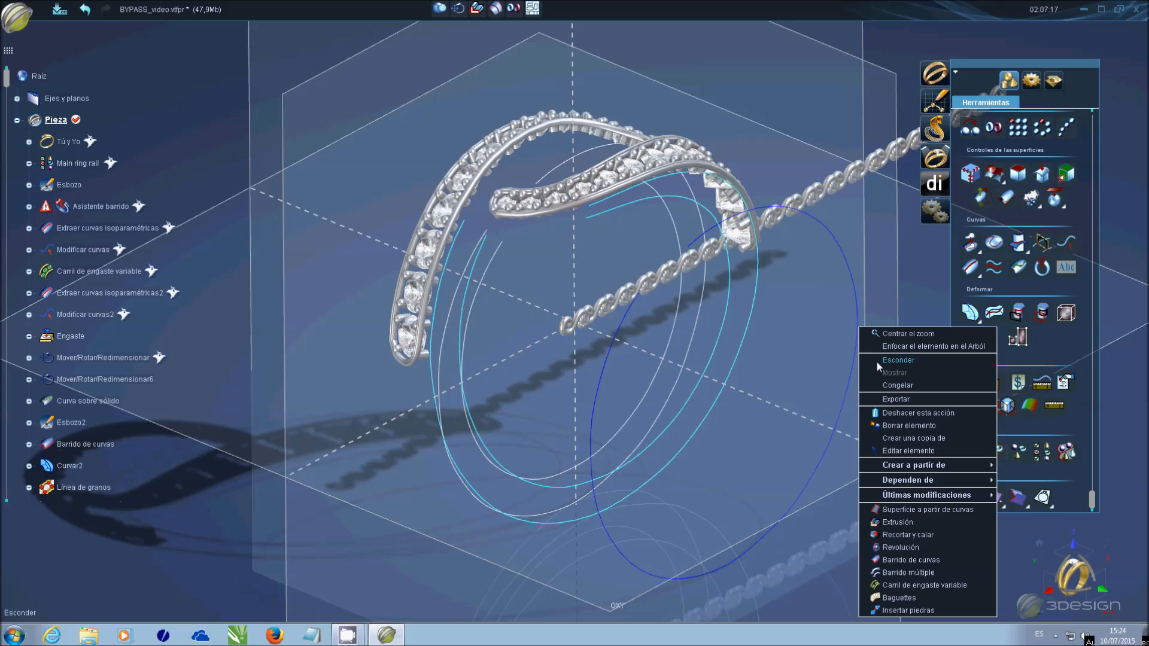
{"action": "left_click", "coordinate": [873, 366]}
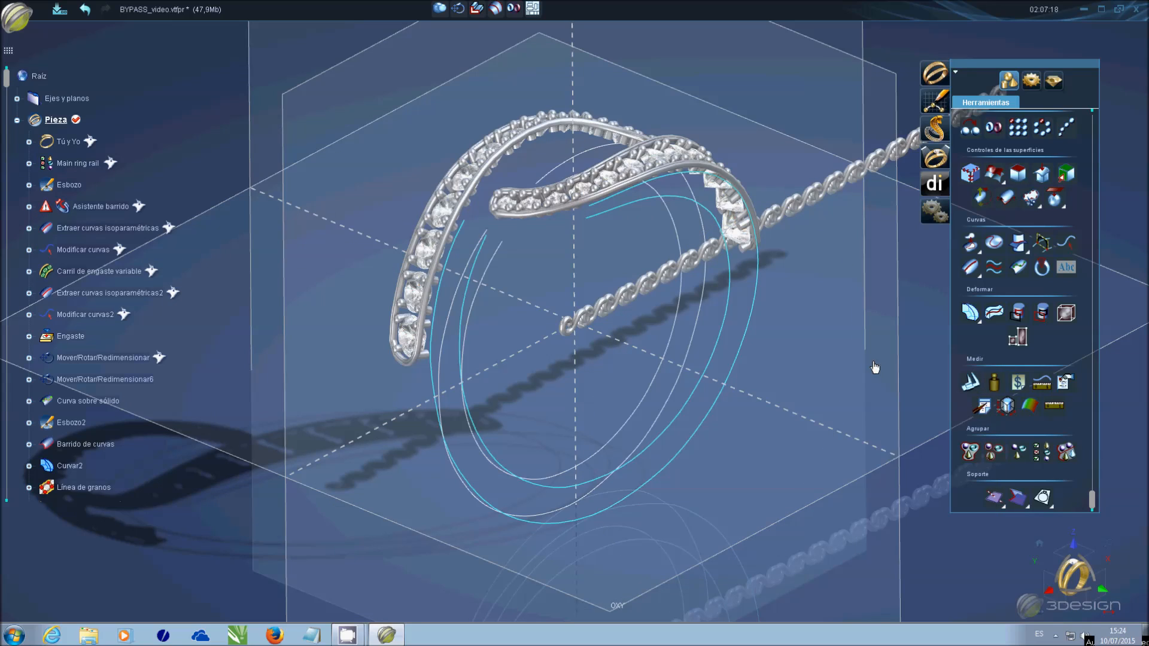
{"action": "right_click", "coordinate": [675, 339]}
{"action": "left_click", "coordinate": [720, 360]}
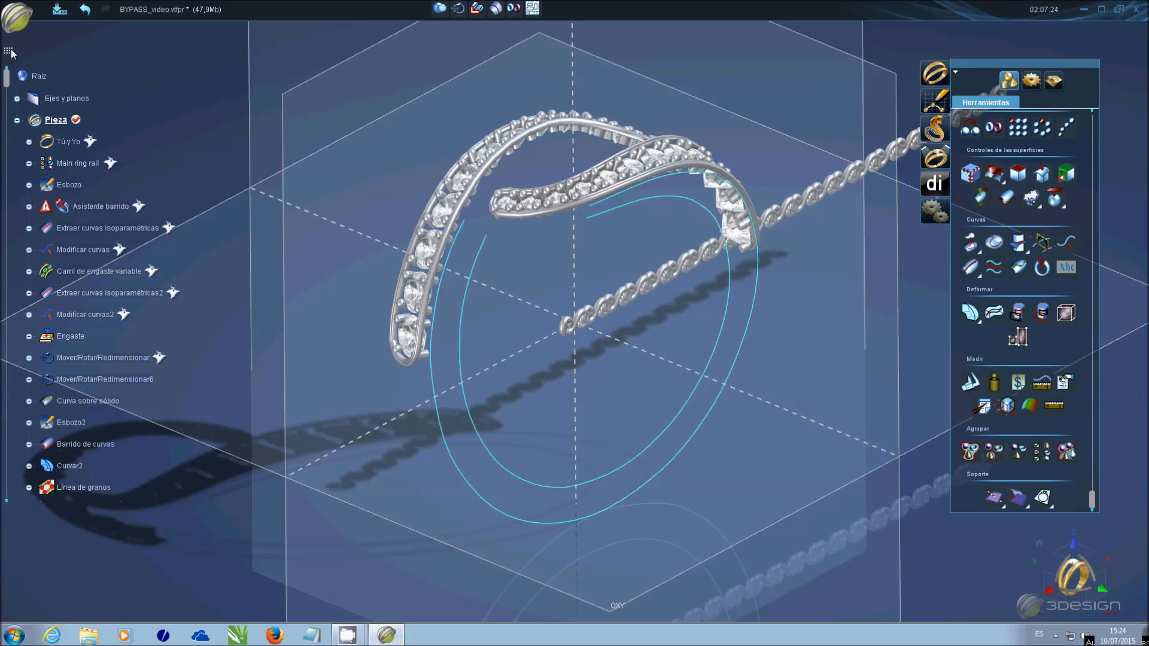
- Show the ring body, Operaciones booleanas5, again and save the file
{"action": "scroll", "coordinate": [149, 282], "scroll_direction": "down", "scroll_amount": 3}
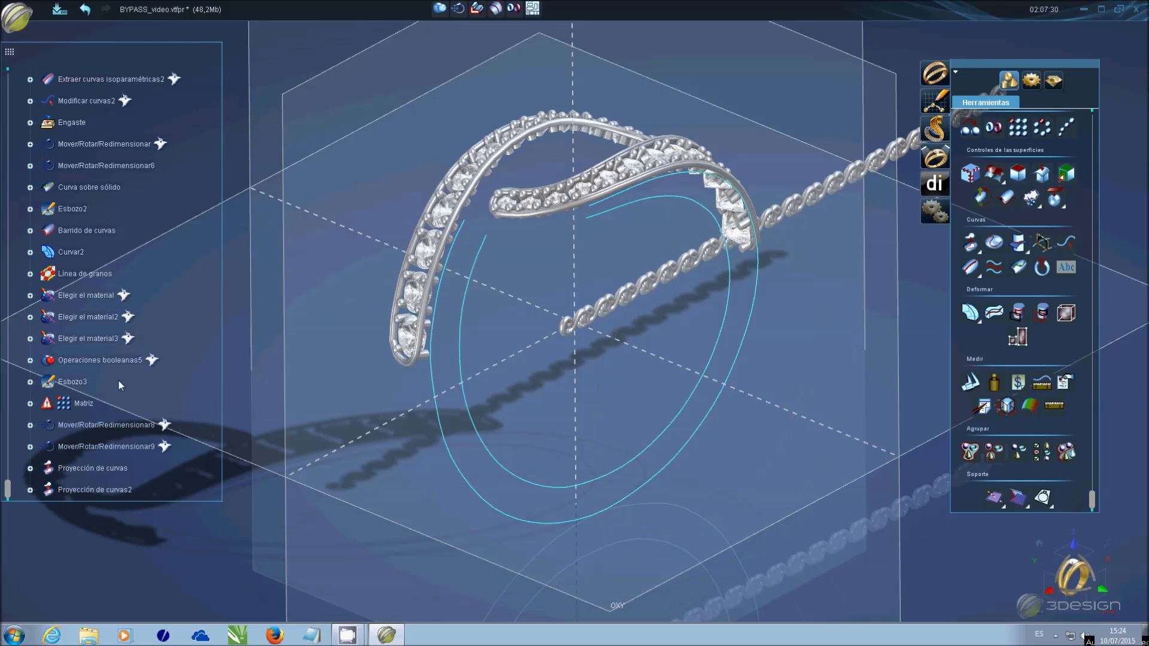
{"action": "right_click", "coordinate": [102, 357]}
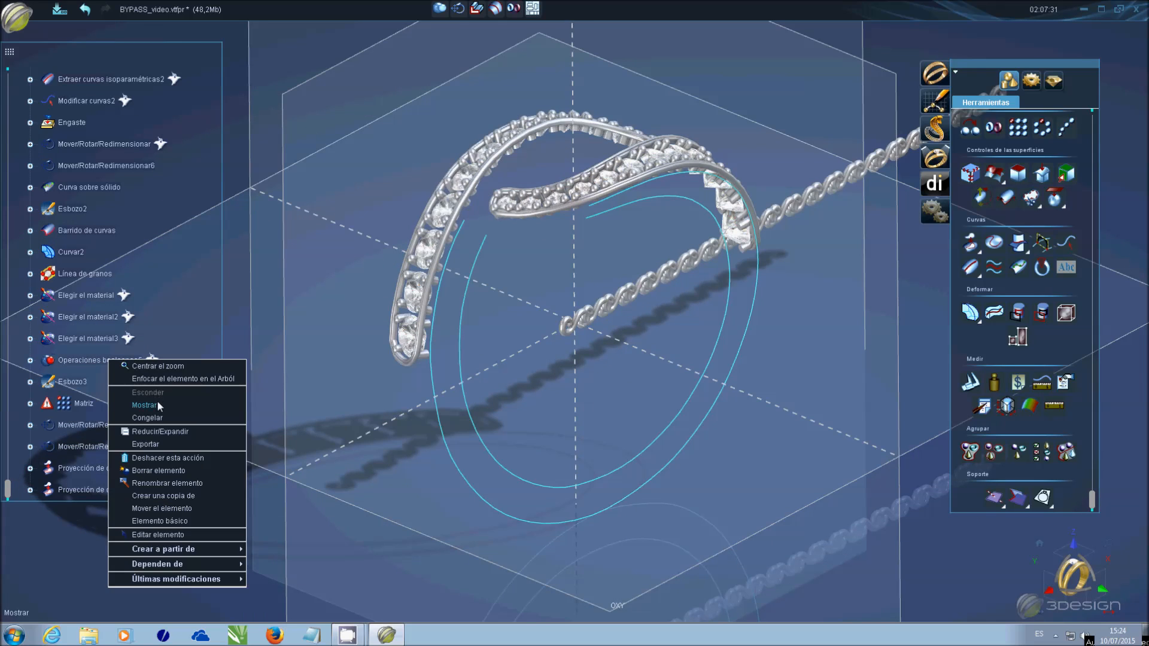
{"action": "left_click", "coordinate": [157, 401]}
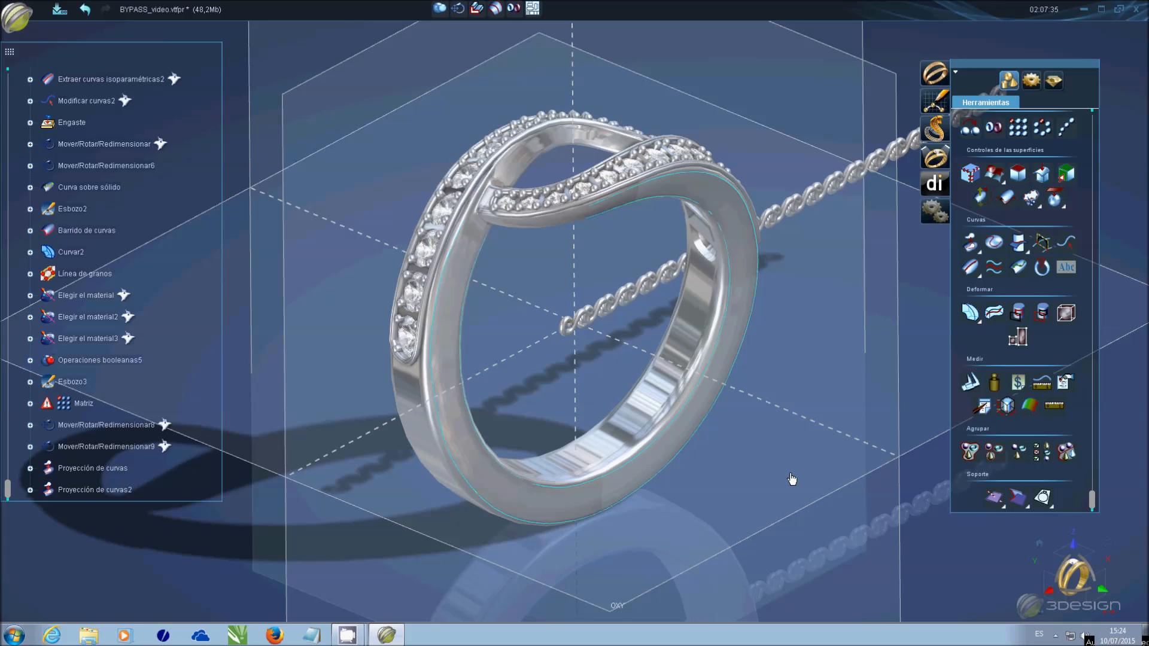
{"action": "key", "text": "ctrl+s"}
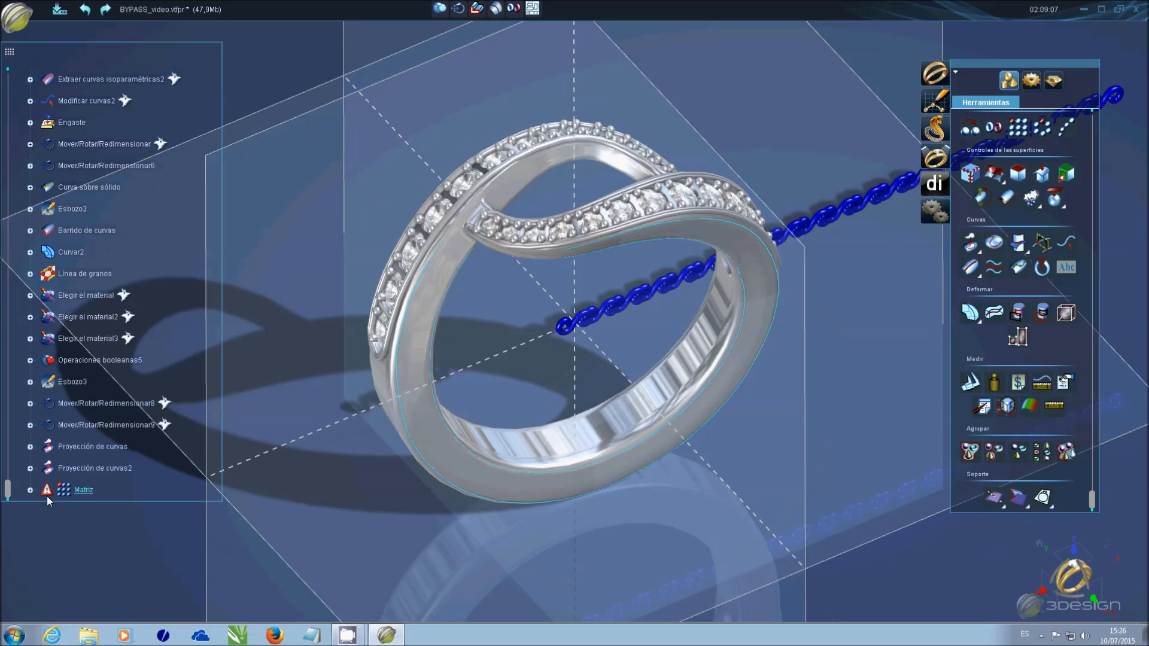
- Convert the scroll chain matrix to polygons in White gold 18K at Muy fina resolution
{"action": "mouse_move", "coordinate": [48, 494]}
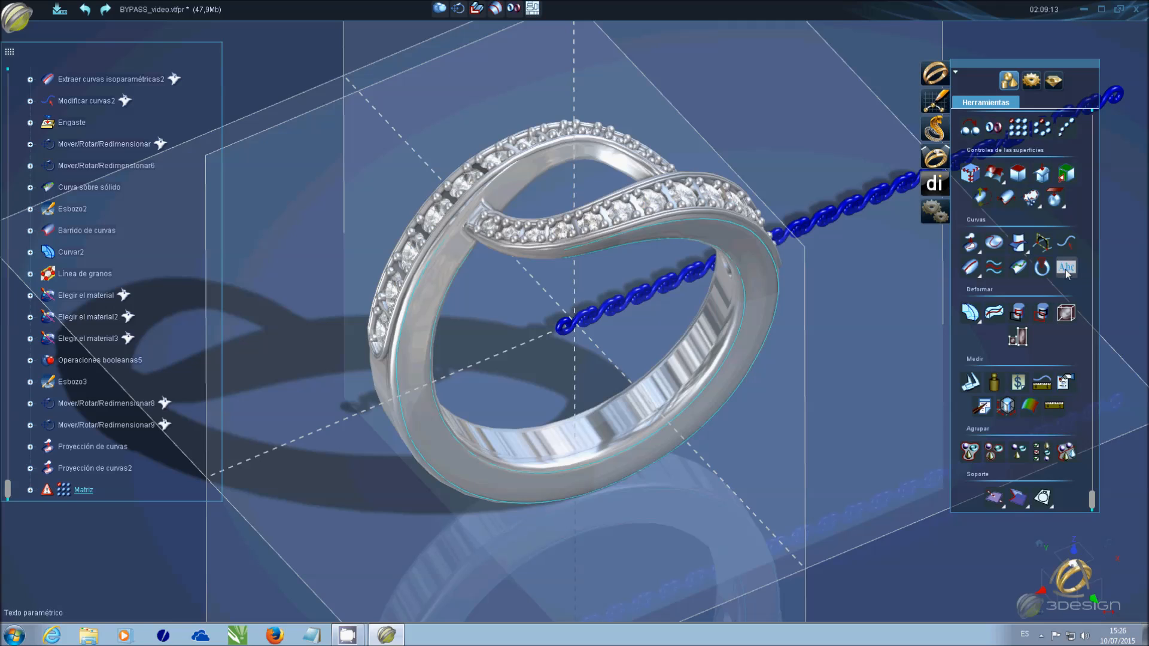
{"action": "scroll", "coordinate": [1070, 354], "scroll_direction": "up", "scroll_amount": 1}
{"action": "scroll", "coordinate": [1069, 354], "scroll_direction": "down", "scroll_amount": 1}
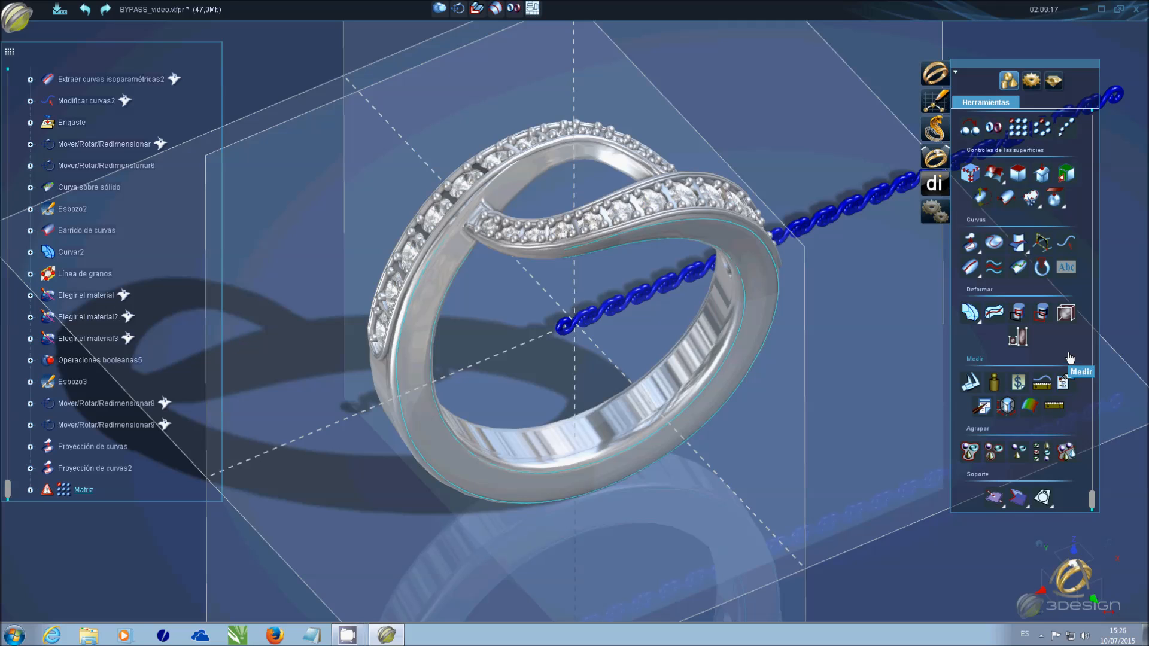
{"action": "scroll", "coordinate": [1068, 353], "scroll_direction": "up", "scroll_amount": 6}
{"action": "left_click", "coordinate": [1070, 281]}
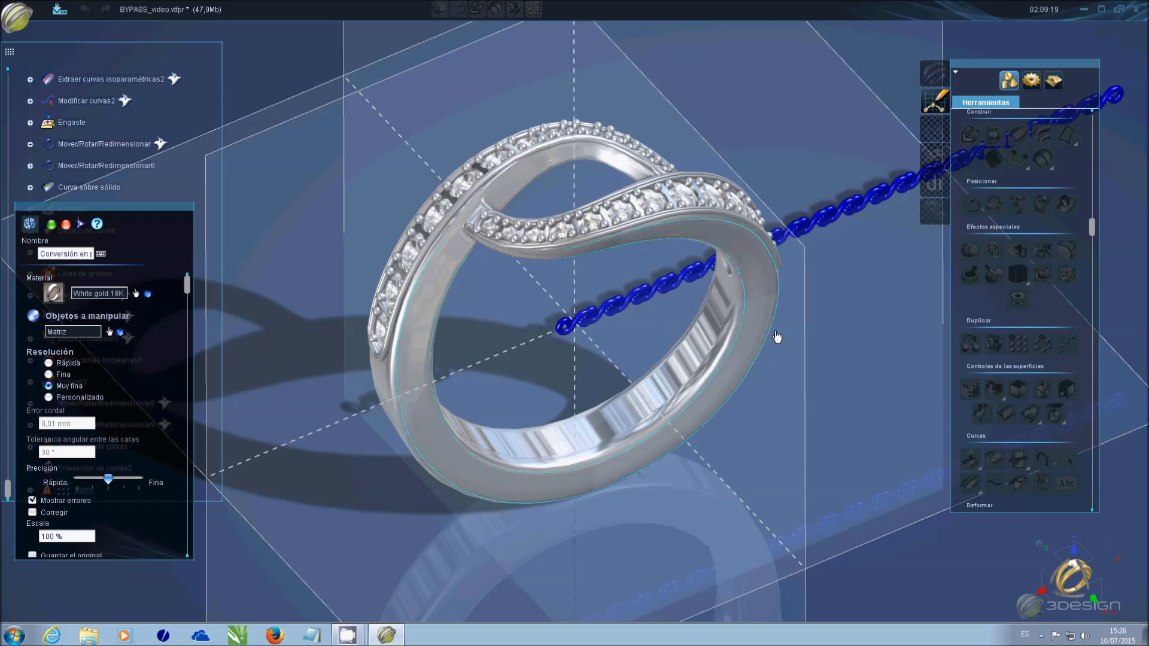
{"action": "left_click", "coordinate": [51, 226]}
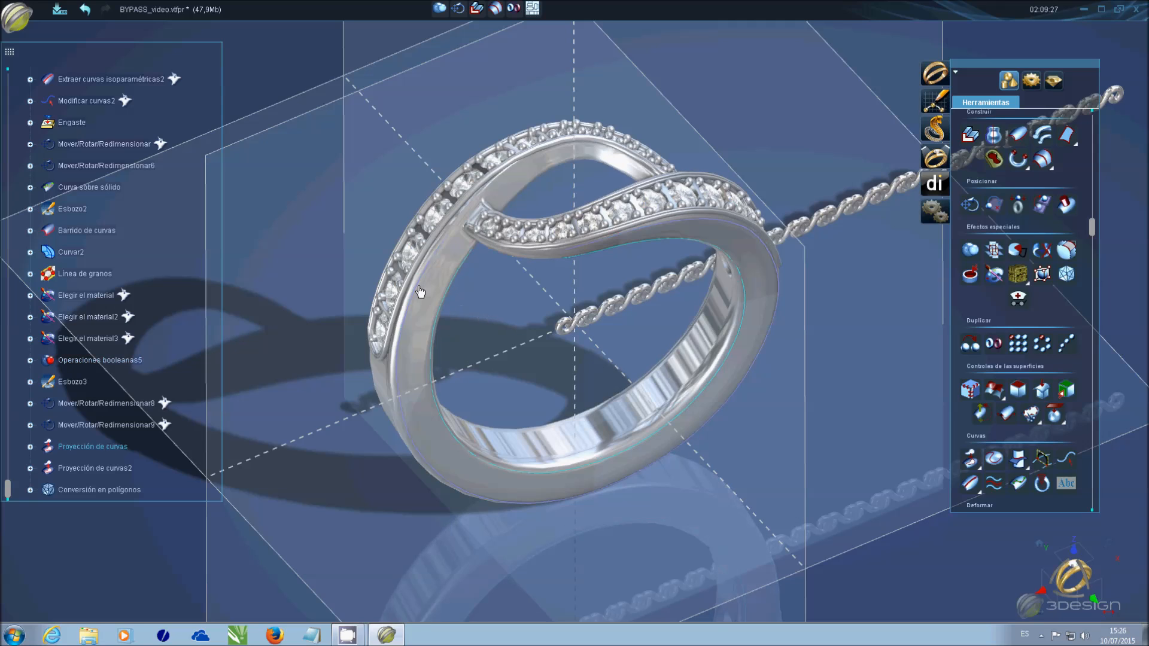
- Deform the polygon scroll chain along both projected curves, using the second rotation option so it lies on the ring's side face, and save
{"action": "left_click", "coordinate": [625, 299]}
{"action": "scroll", "coordinate": [1048, 449], "scroll_direction": "down", "scroll_amount": 3}
{"action": "scroll", "coordinate": [1047, 449], "scroll_direction": "down", "scroll_amount": 2}
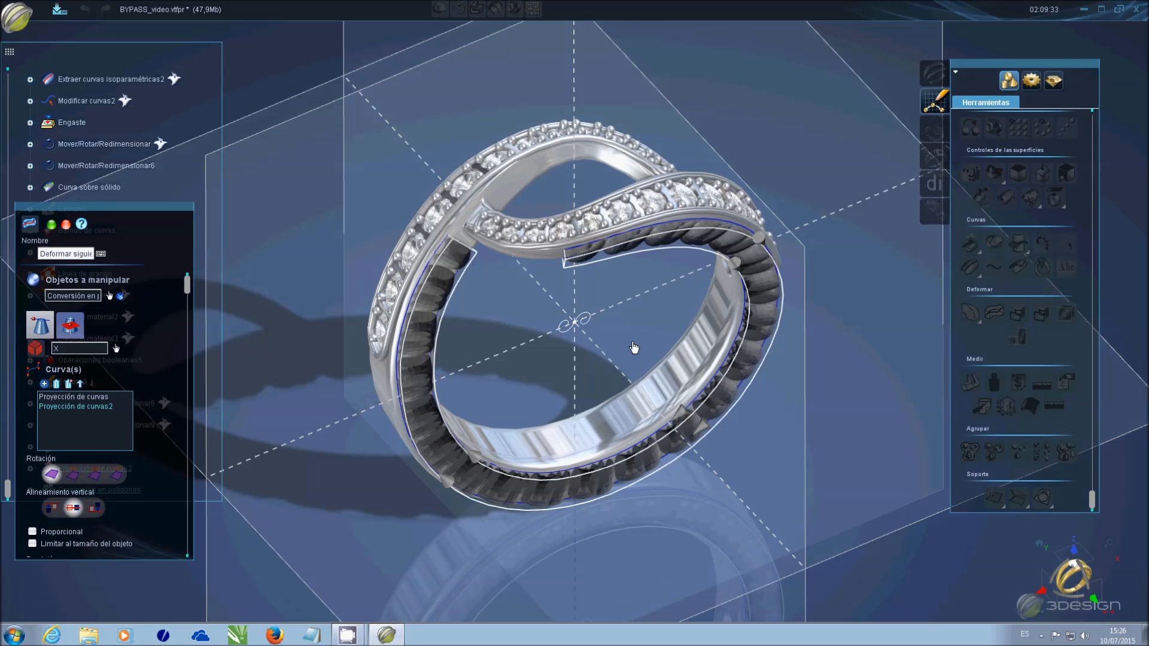
{"action": "left_click", "coordinate": [73, 475]}
{"action": "middle_click_drag", "start_coordinate": [478, 353], "coordinate": [422, 218]}
{"action": "key", "text": "Return"}
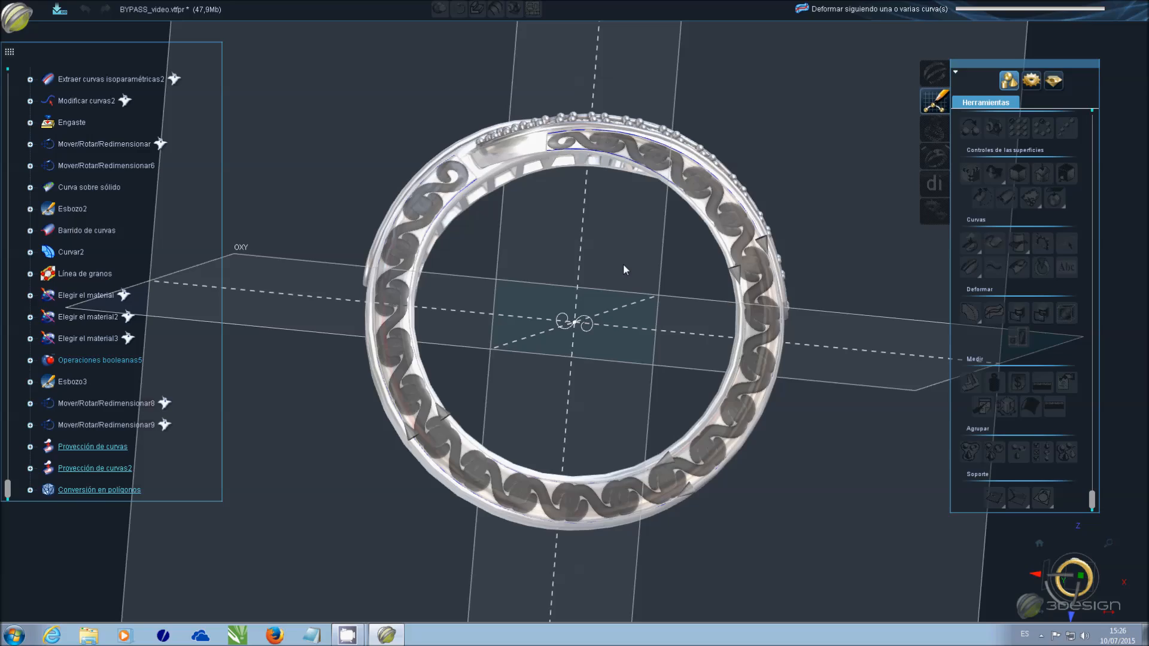
{"action": "middle_click_drag", "start_coordinate": [396, 253], "coordinate": [496, 309]}
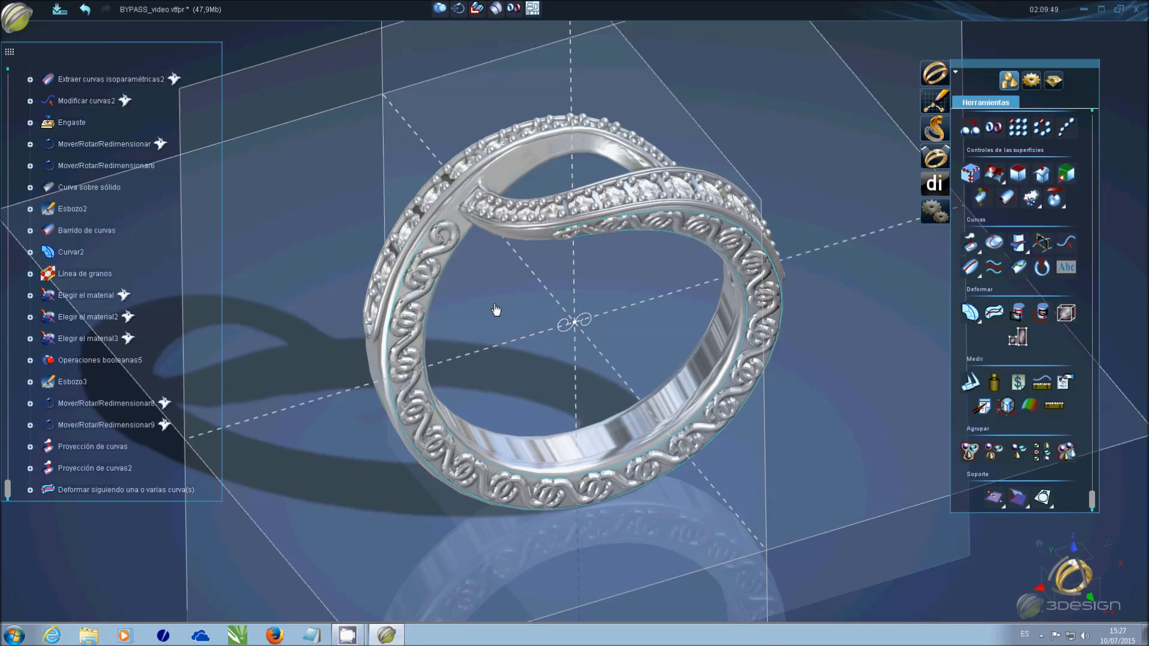
{"action": "key", "text": "ctrl+s"}
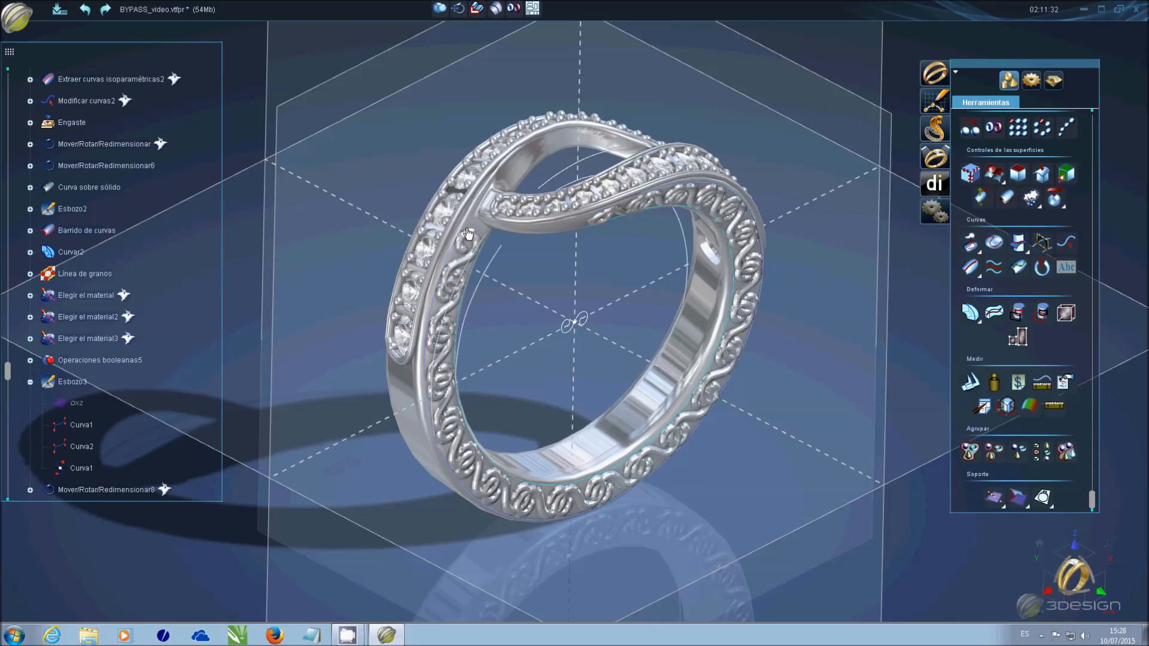
- Rotate the deformed scroll chain 180° about the OZ axis
{"action": "scroll", "coordinate": [467, 239], "scroll_direction": "up", "scroll_amount": 5}
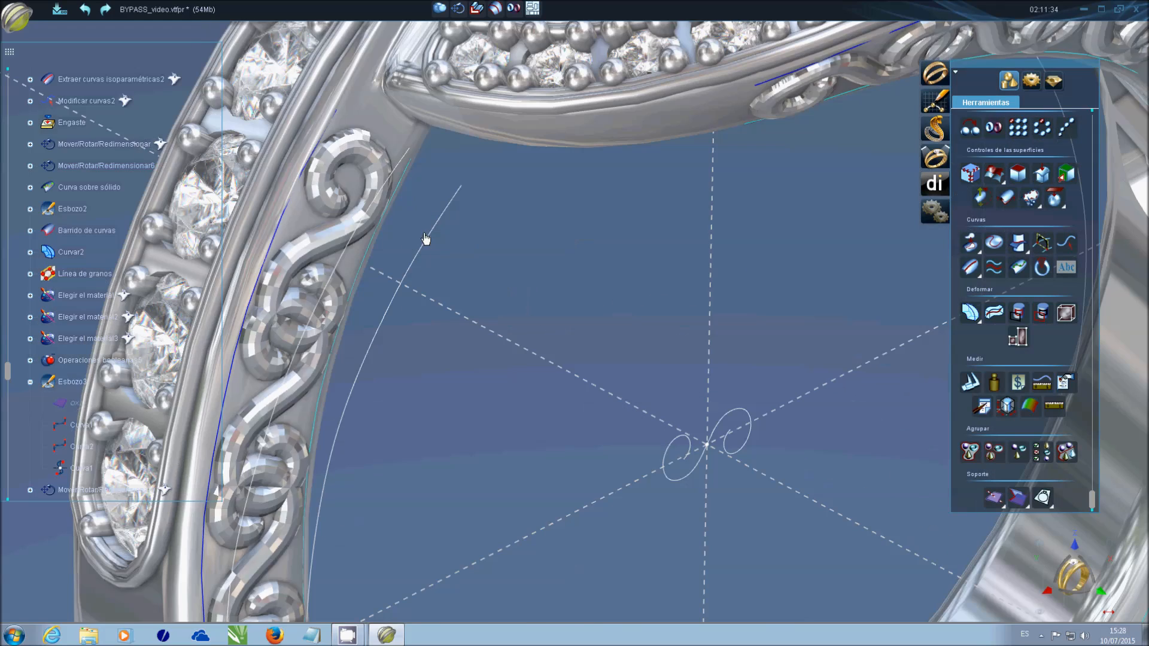
{"action": "left_click", "coordinate": [371, 168]}
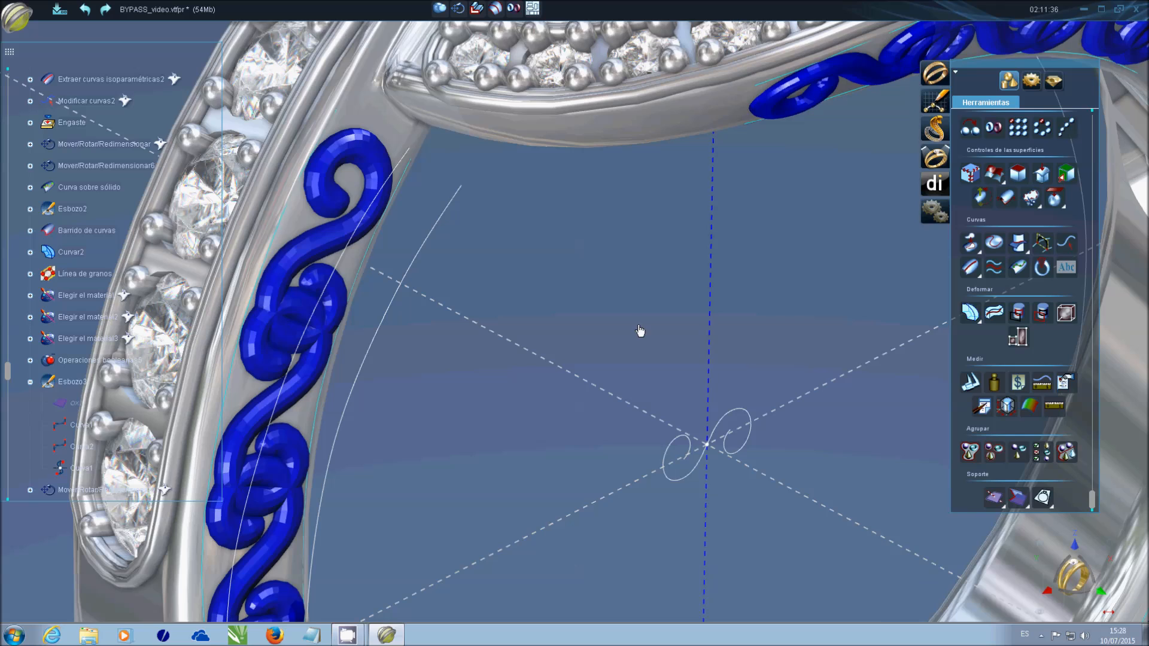
{"action": "scroll", "coordinate": [628, 329], "scroll_direction": "down", "scroll_amount": 7}
{"action": "scroll", "coordinate": [629, 329], "scroll_direction": "up", "scroll_amount": 3}
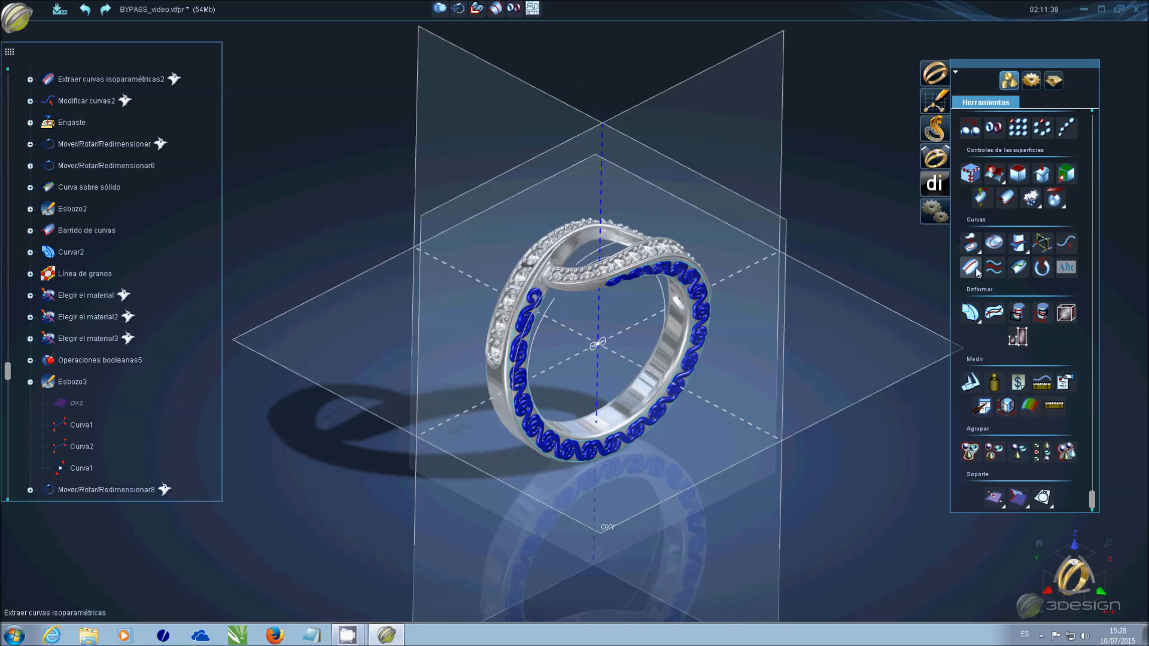
{"action": "left_click", "coordinate": [458, 9]}
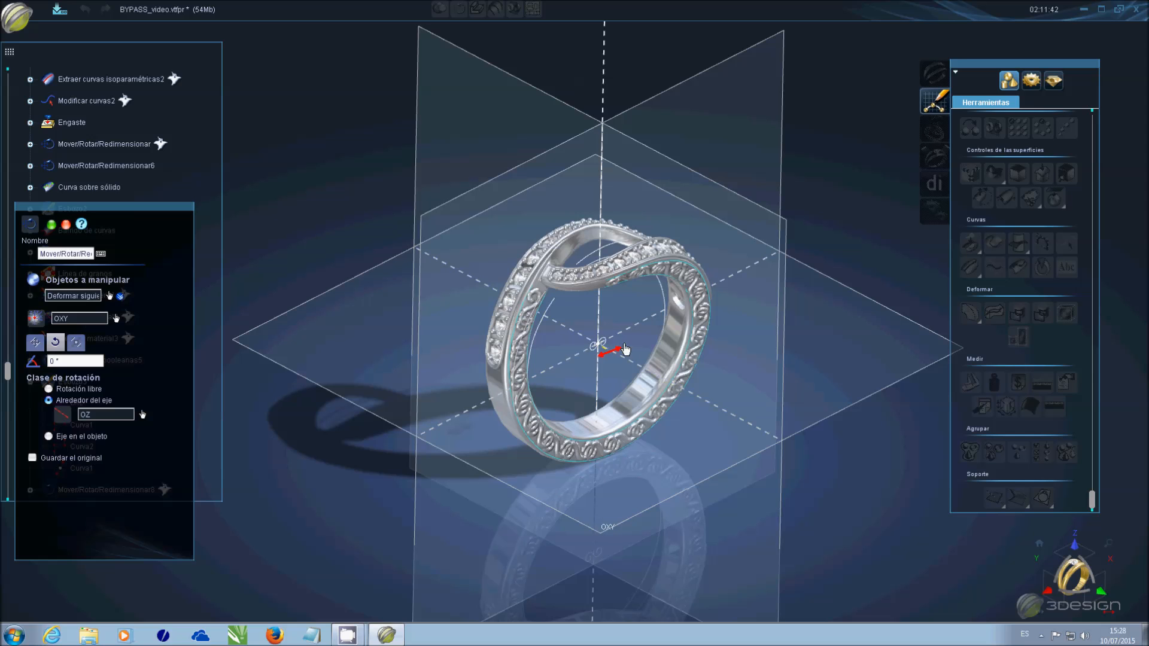
{"action": "scroll", "coordinate": [619, 350], "scroll_direction": "up", "scroll_amount": 5}
{"action": "left_click_drag", "start_coordinate": [704, 446], "coordinate": [541, 266]}
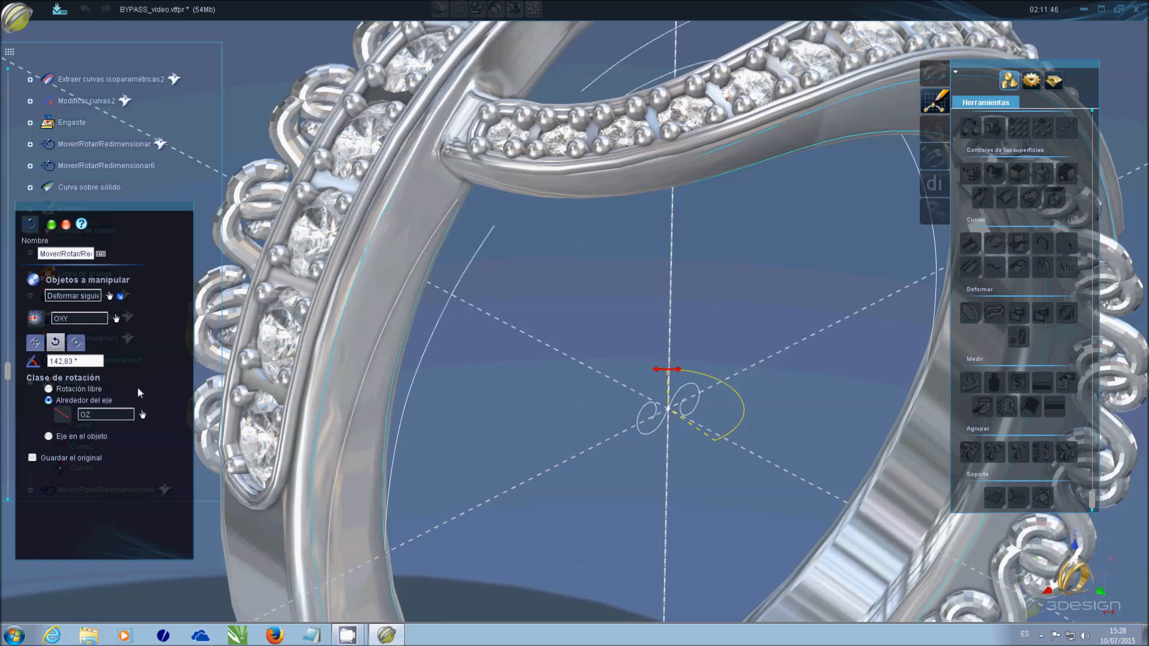
{"action": "left_click", "coordinate": [99, 361]}
{"action": "type", "text": "2"}
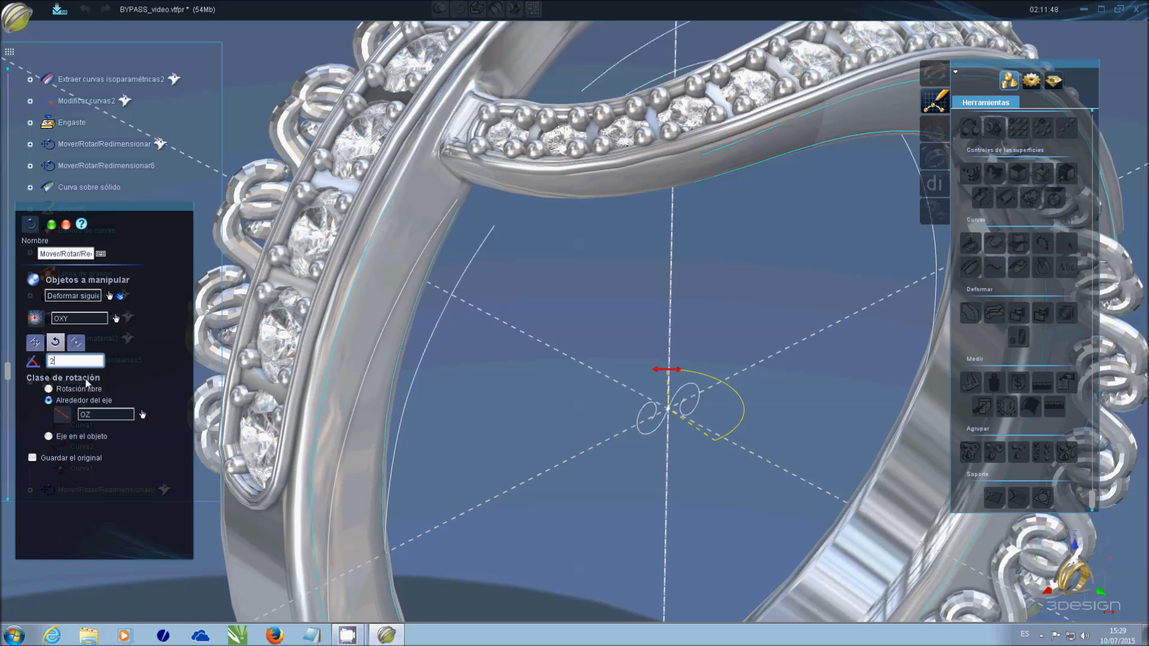
{"action": "type", "text": "80"}
{"action": "key", "text": "Return"}
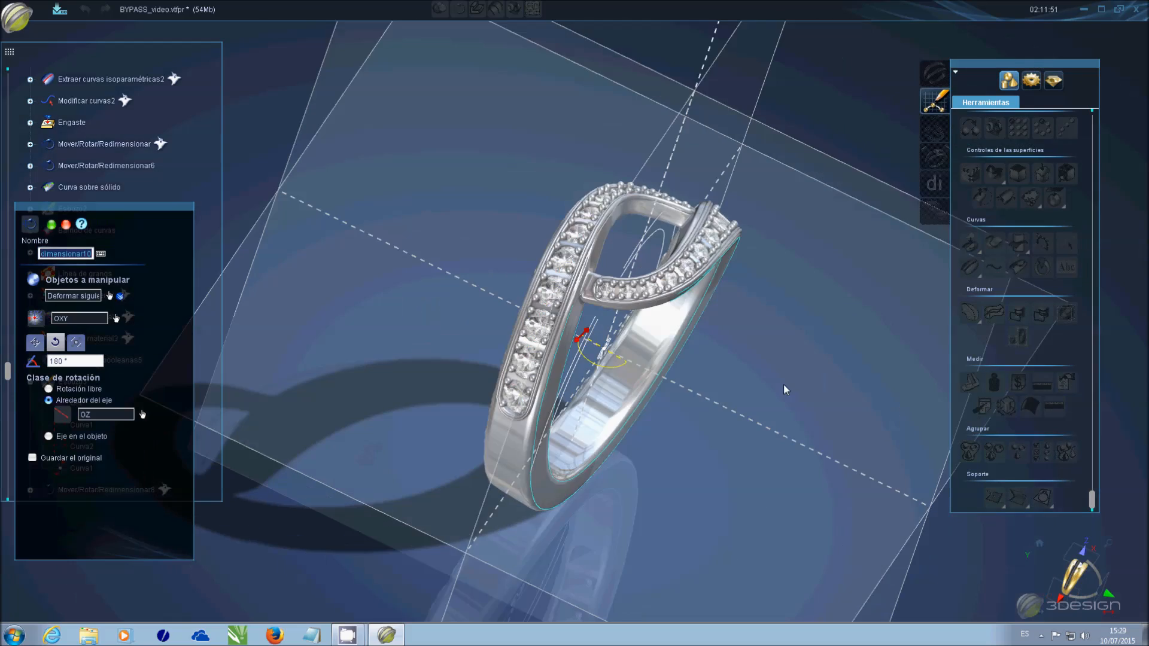
- Keep the original chain so the rotation makes a copy on the opposite side face, apply it and save the file
{"action": "middle_click_drag", "start_coordinate": [784, 389], "coordinate": [646, 256]}
{"action": "left_click", "coordinate": [32, 458]}
{"action": "key", "text": "Return"}
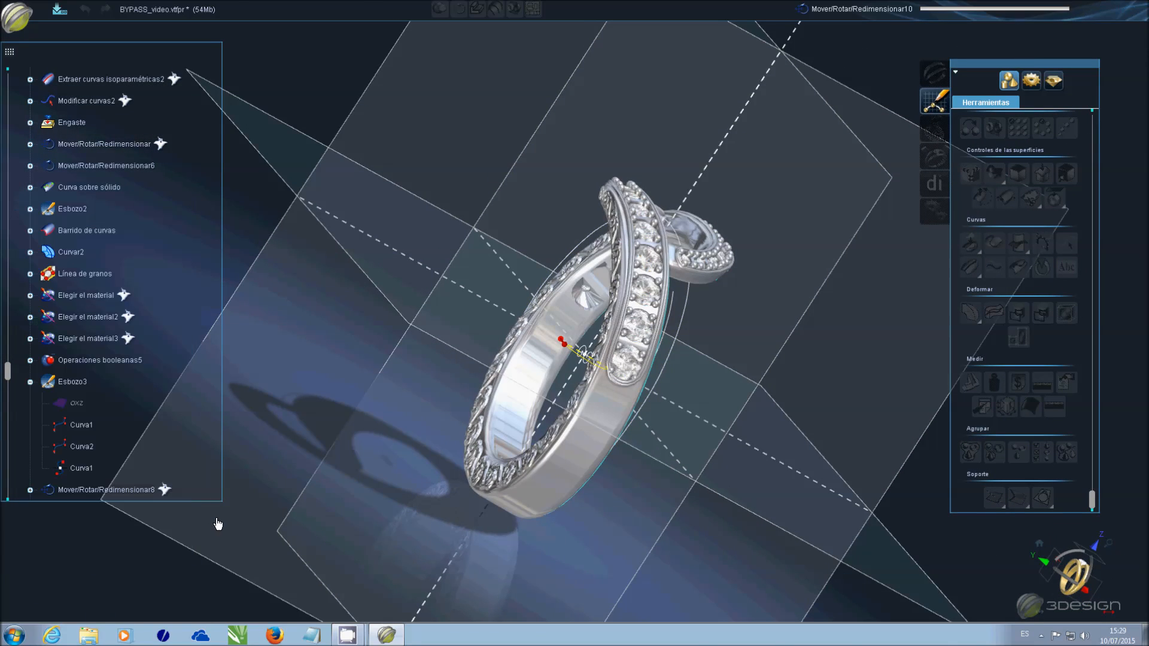
{"action": "middle_click_drag", "start_coordinate": [833, 462], "coordinate": [623, 425]}
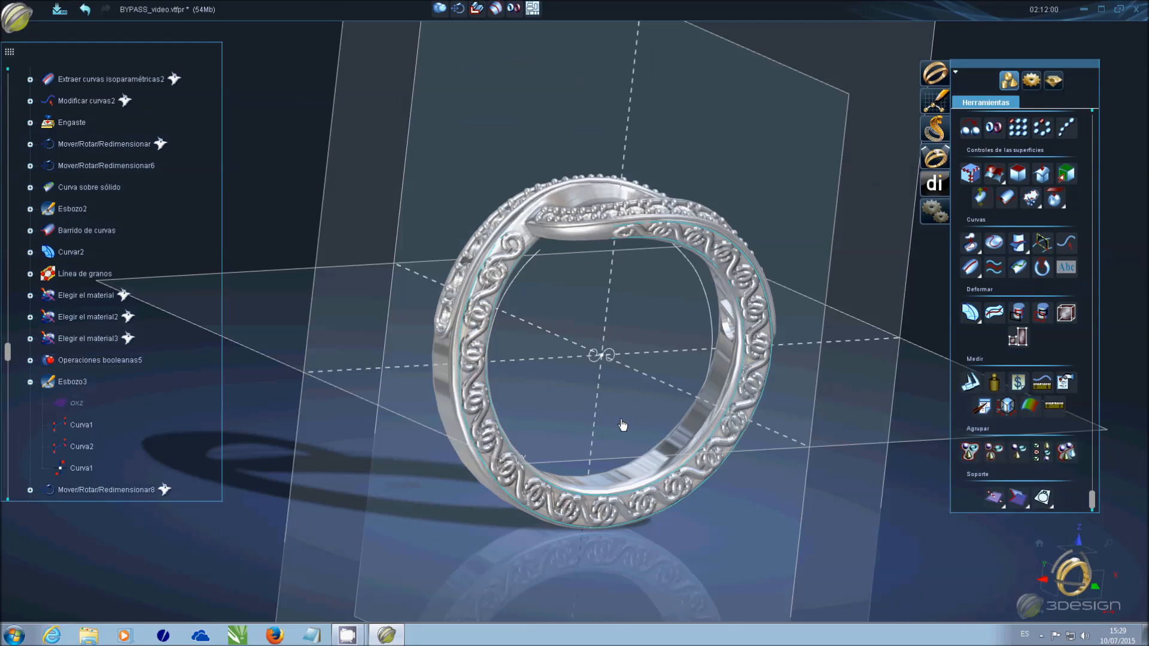
{"action": "middle_click_drag", "start_coordinate": [650, 359], "coordinate": [615, 484]}
{"action": "key", "text": "ctrl+s"}
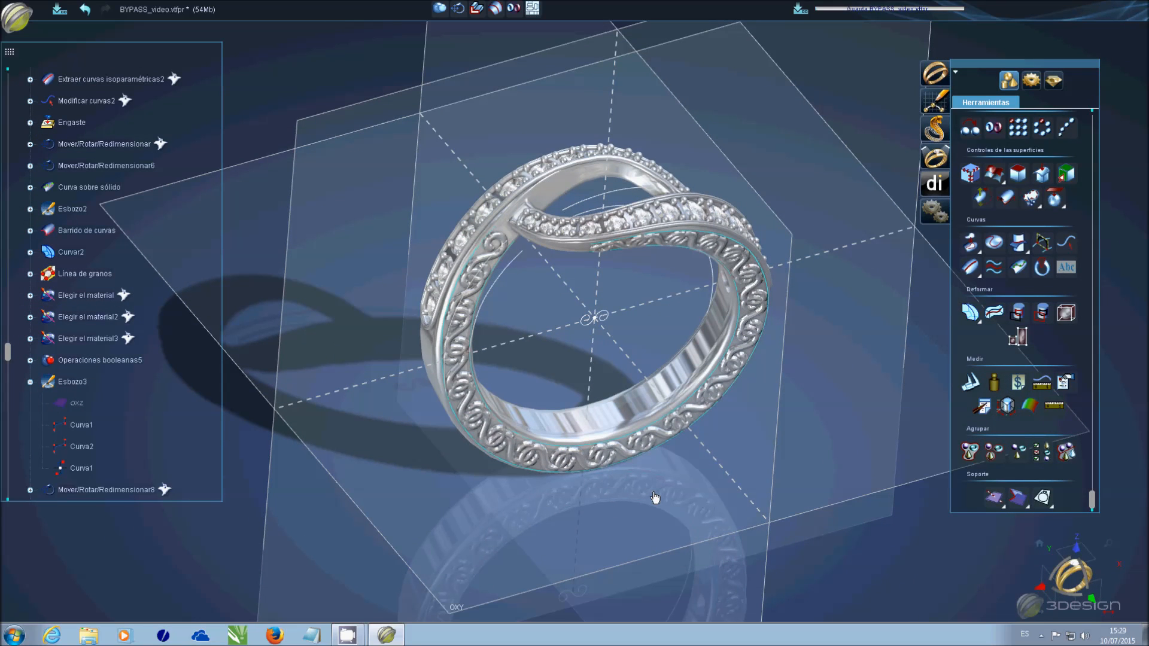
- Start a sketch on the OXY plane and draw a triangle through (0; 0,6), (1,2; 1,8) and (-1,2; 1,8) mm
{"action": "middle_click_drag", "start_coordinate": [589, 523], "coordinate": [270, 525]}
{"action": "left_click", "coordinate": [935, 100]}
{"action": "left_click", "coordinate": [581, 368]}
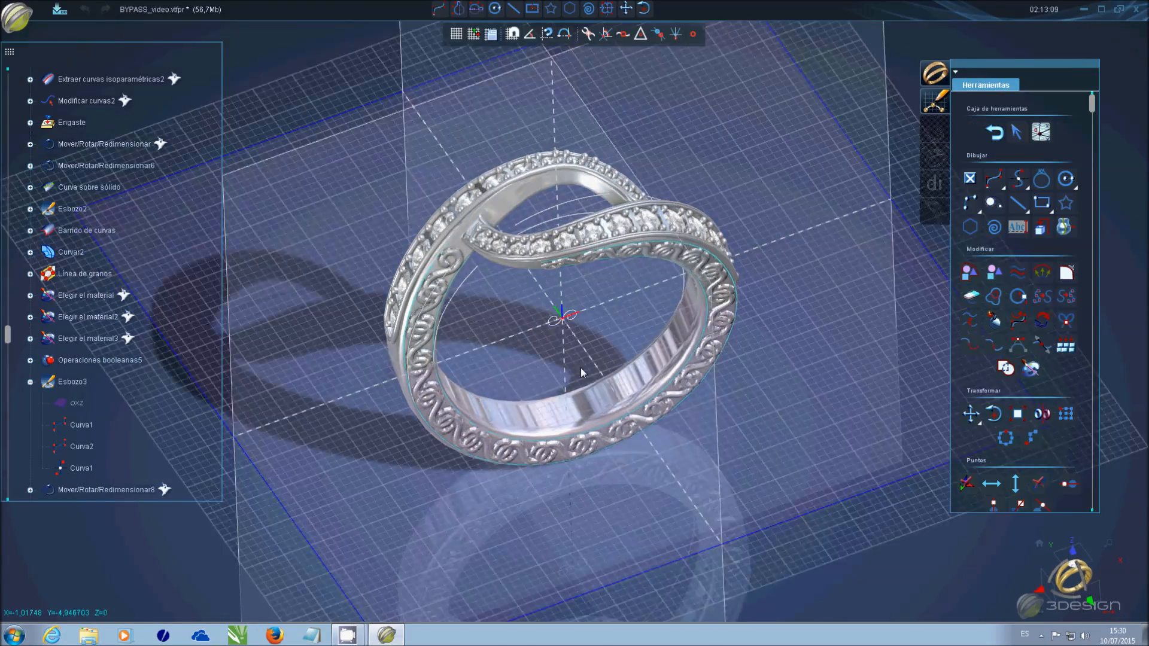
{"action": "scroll", "coordinate": [570, 379], "scroll_direction": "up", "scroll_amount": 6}
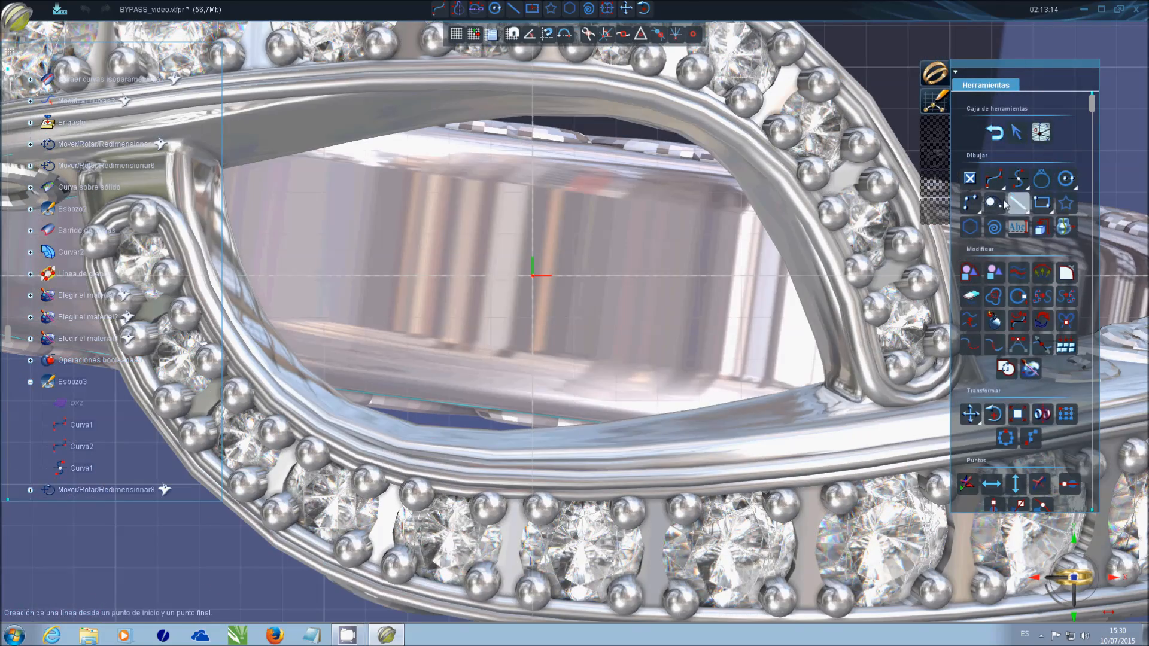
{"action": "left_click", "coordinate": [1018, 204]}
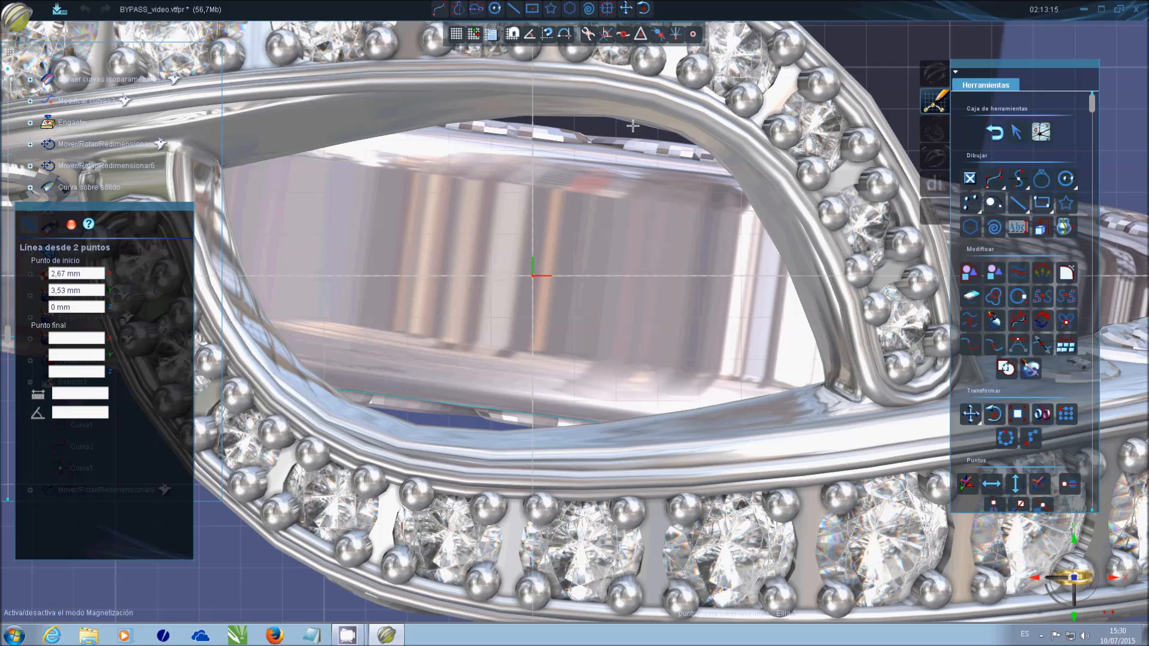
{"action": "left_click", "coordinate": [533, 233]}
{"action": "left_click", "coordinate": [617, 151]}
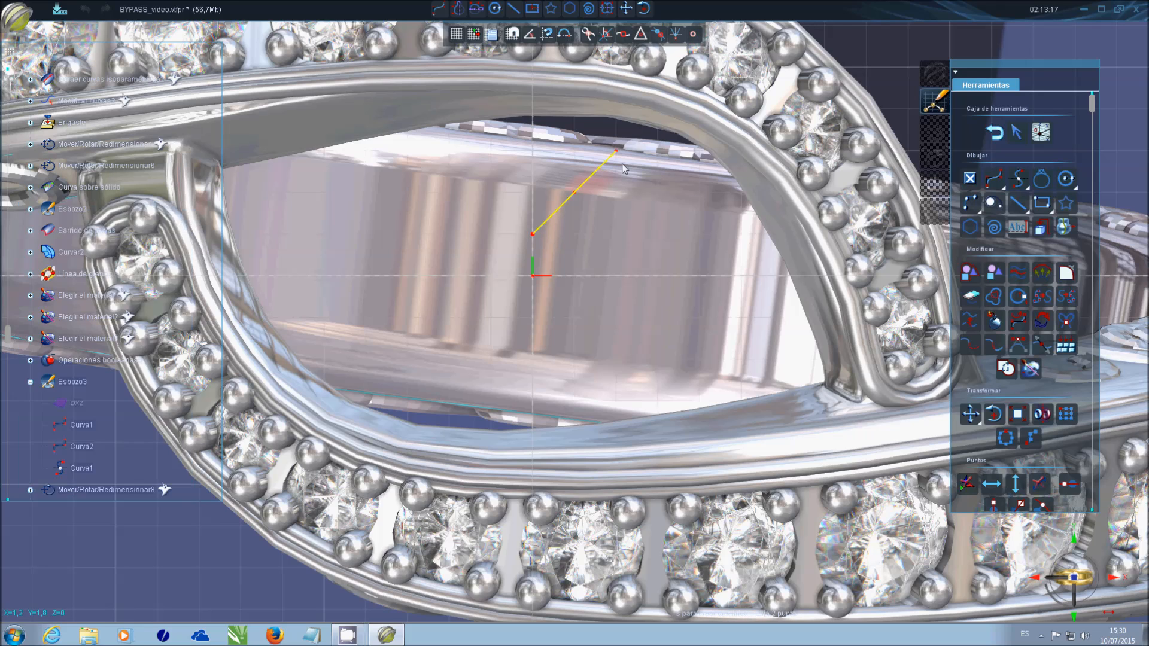
{"action": "left_click", "coordinate": [449, 151]}
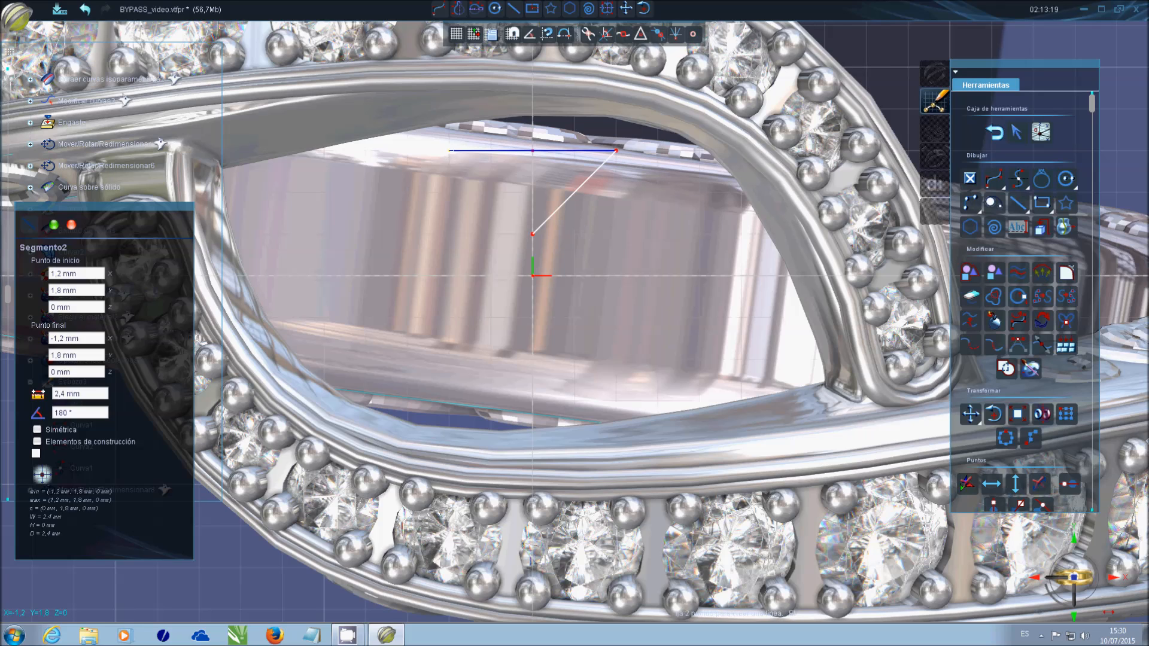
{"action": "left_click", "coordinate": [532, 234]}
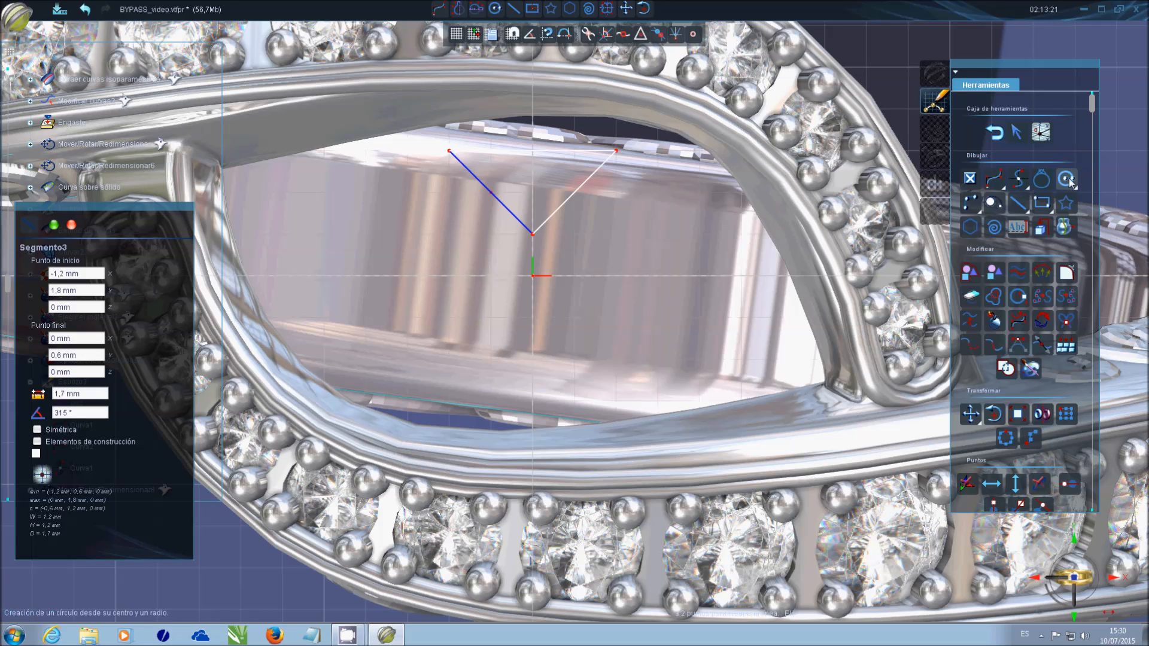
- Select the triangle's segments and join them into a single closed curve
{"action": "left_click", "coordinate": [1021, 134]}
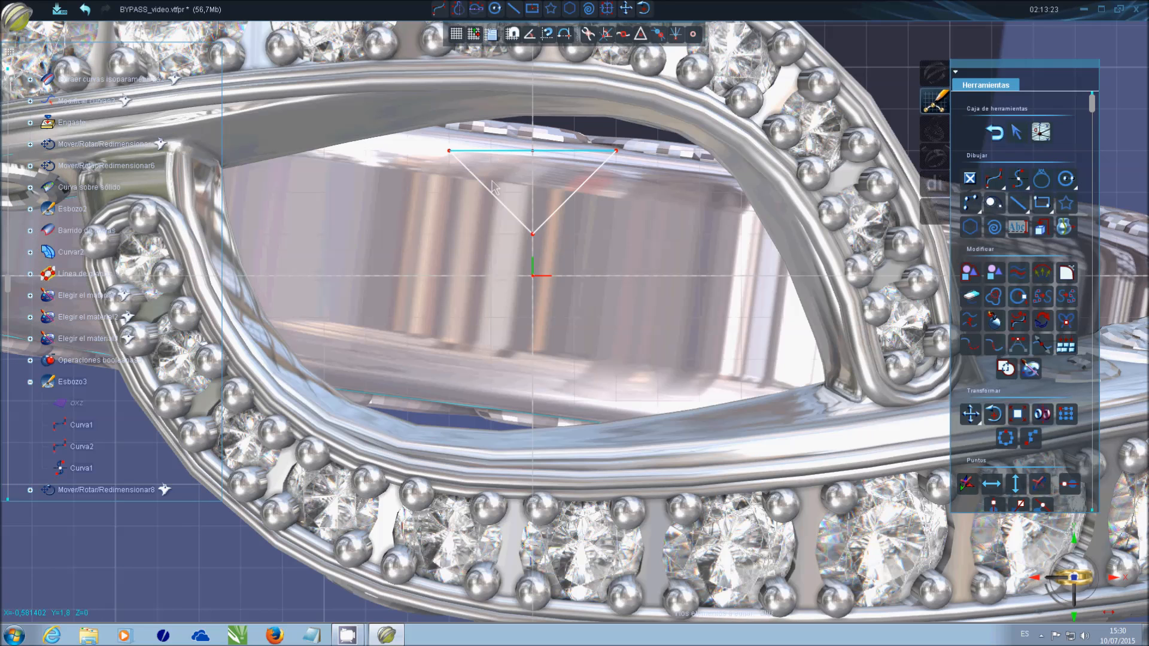
{"action": "left_click", "coordinate": [492, 153]}
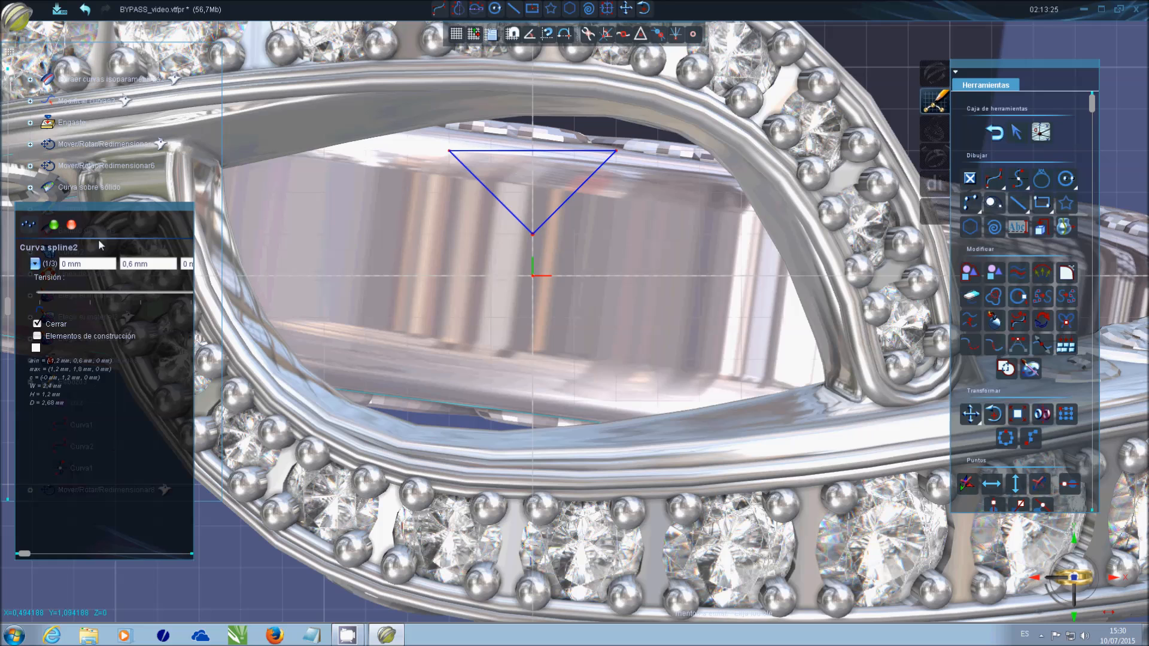
{"action": "left_click", "coordinate": [53, 226]}
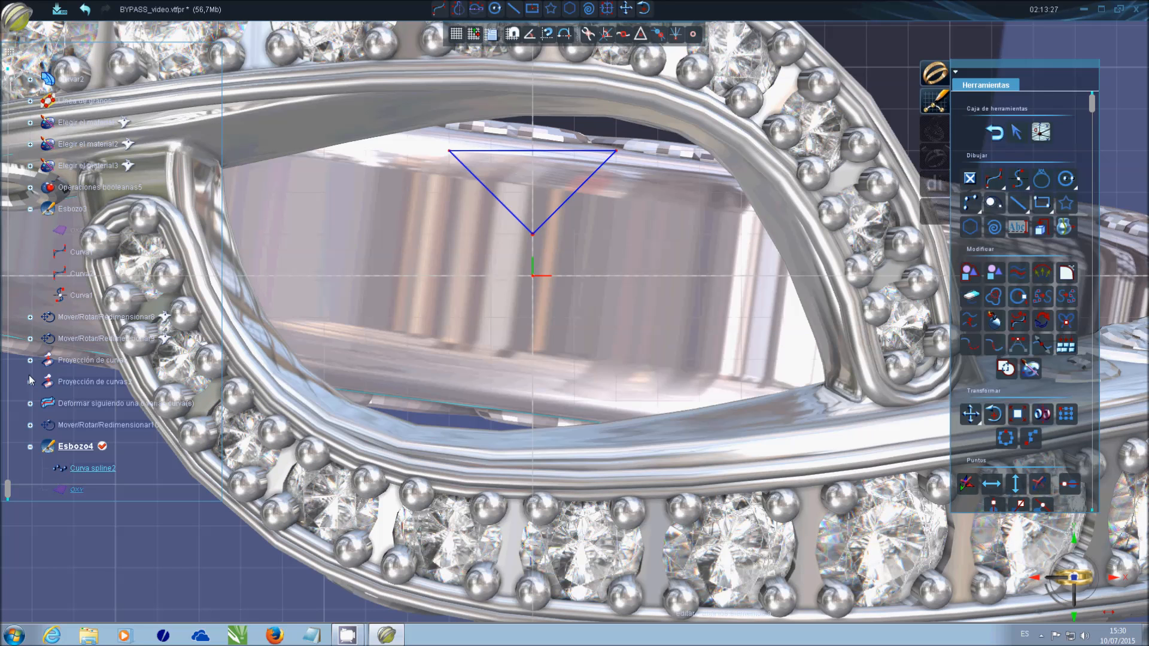
- Round the triangle's three corners with 0,1 mm radius fillets
{"action": "left_click", "coordinate": [96, 470]}
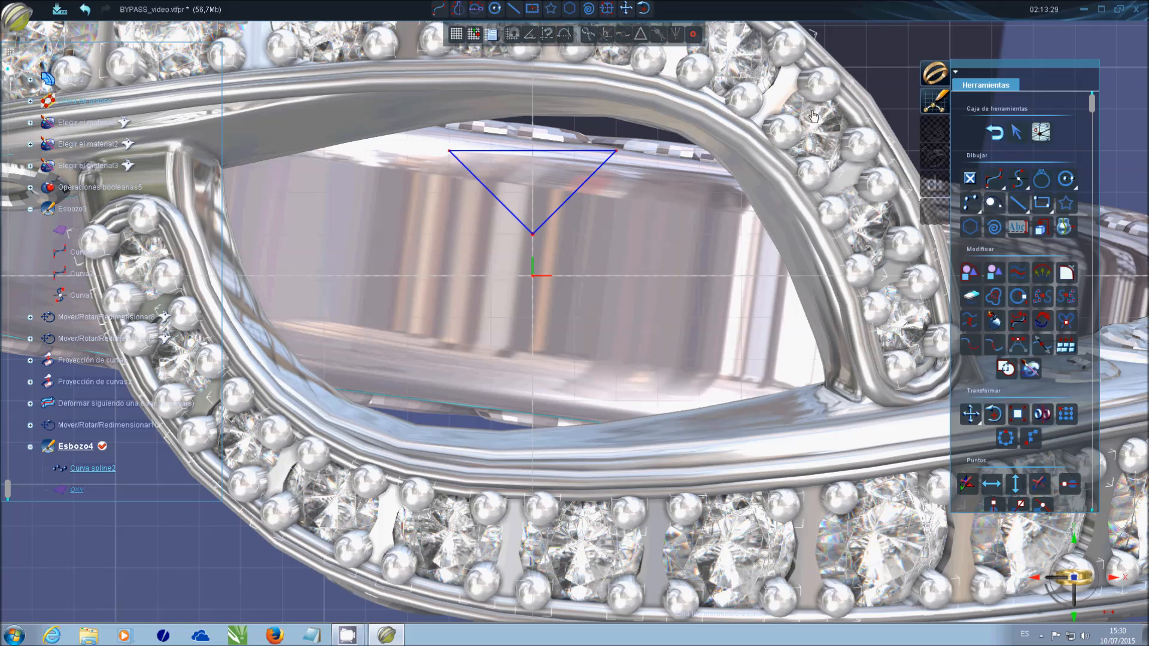
{"action": "left_click", "coordinate": [1068, 273]}
{"action": "triple_click", "coordinate": [84, 276]}
{"action": "type", "text": "0,1 mm"}
{"action": "left_click", "coordinate": [450, 153]}
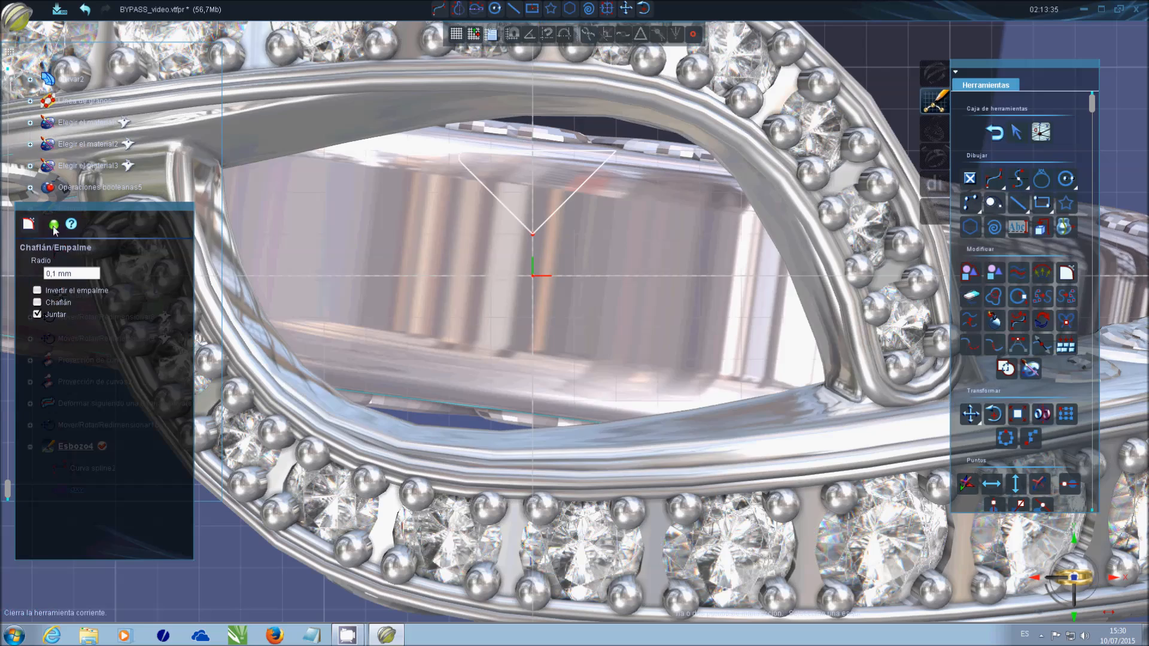
{"action": "left_click", "coordinate": [54, 225]}
{"action": "left_click", "coordinate": [517, 218]}
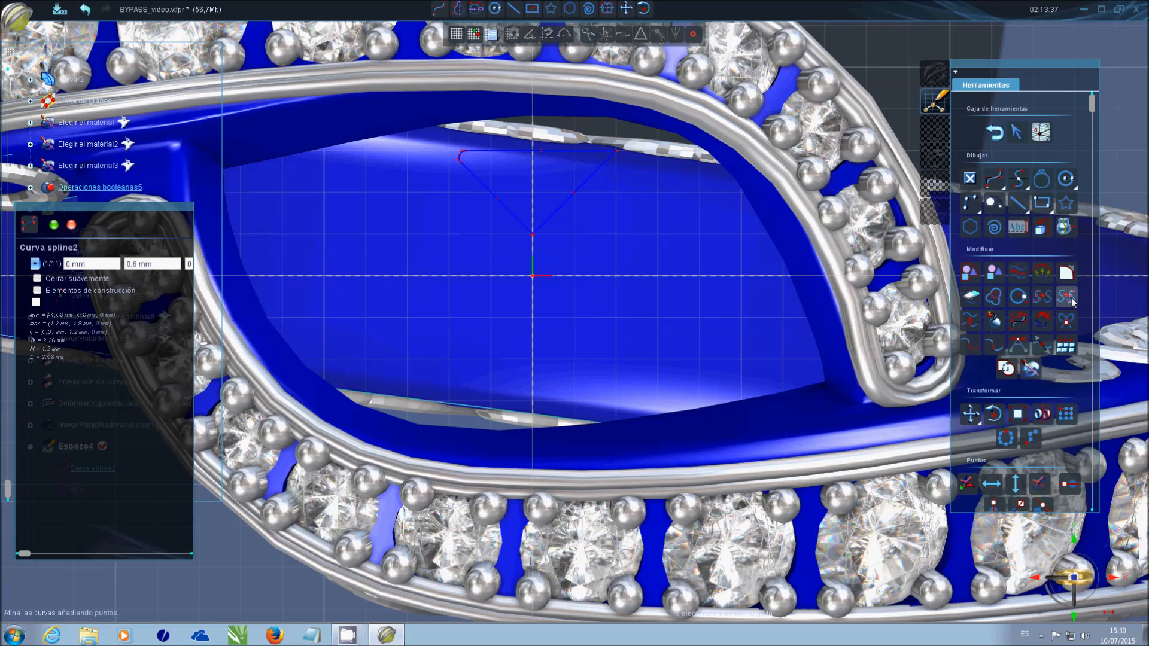
{"action": "left_click", "coordinate": [1070, 300]}
{"action": "left_click", "coordinate": [532, 234]}
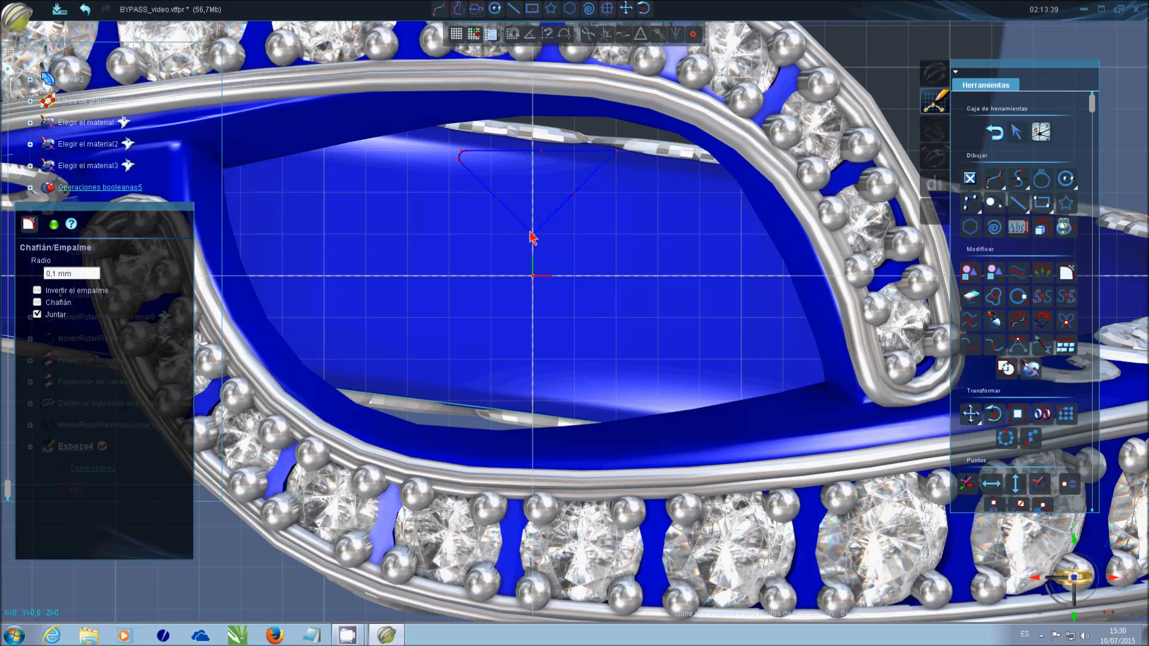
{"action": "left_click", "coordinate": [619, 150]}
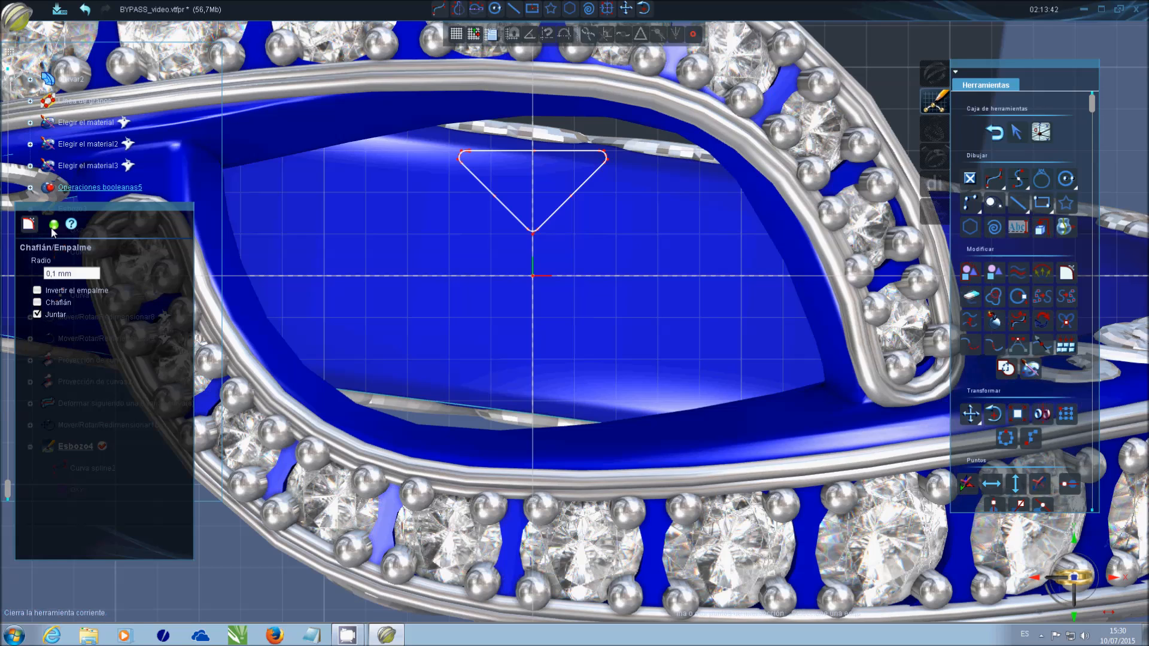
{"action": "left_click", "coordinate": [54, 225]}
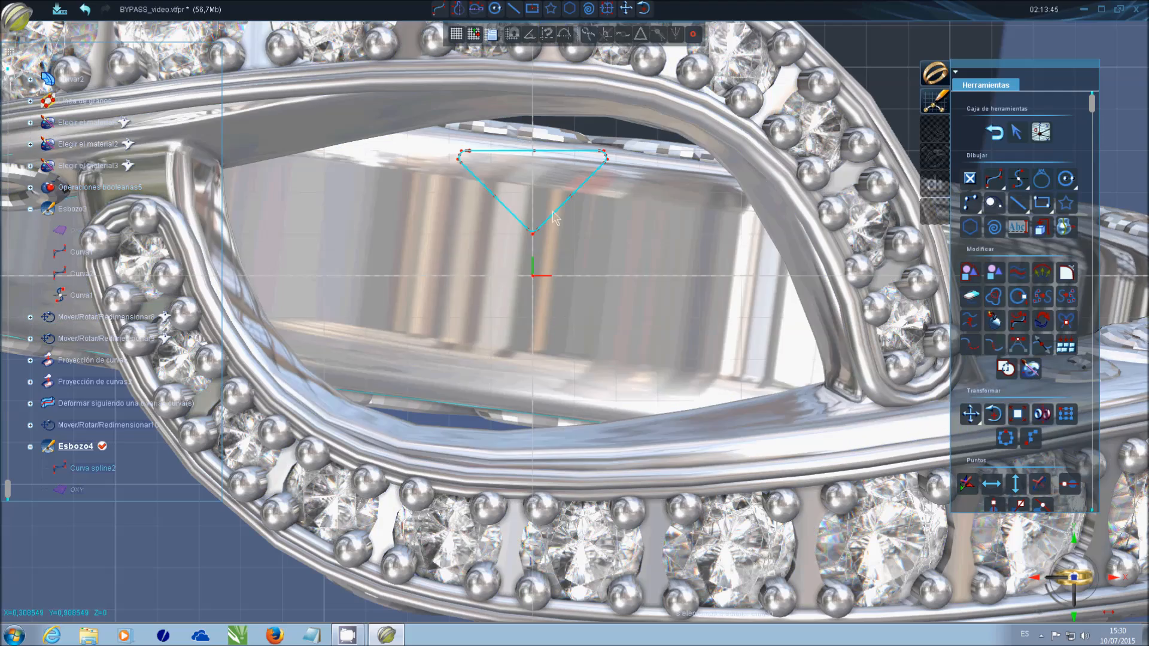
- Move the rounded triangle -0,26 mm along Y, towards the origin
{"action": "left_click", "coordinate": [461, 154]}
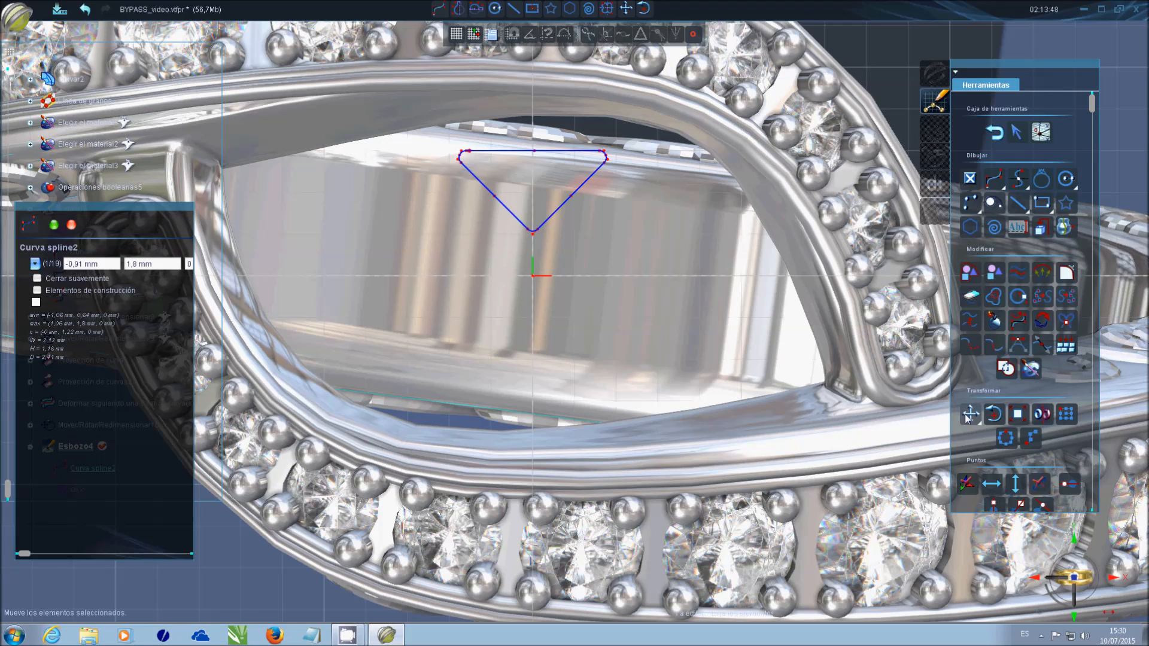
{"action": "left_click", "coordinate": [970, 414]}
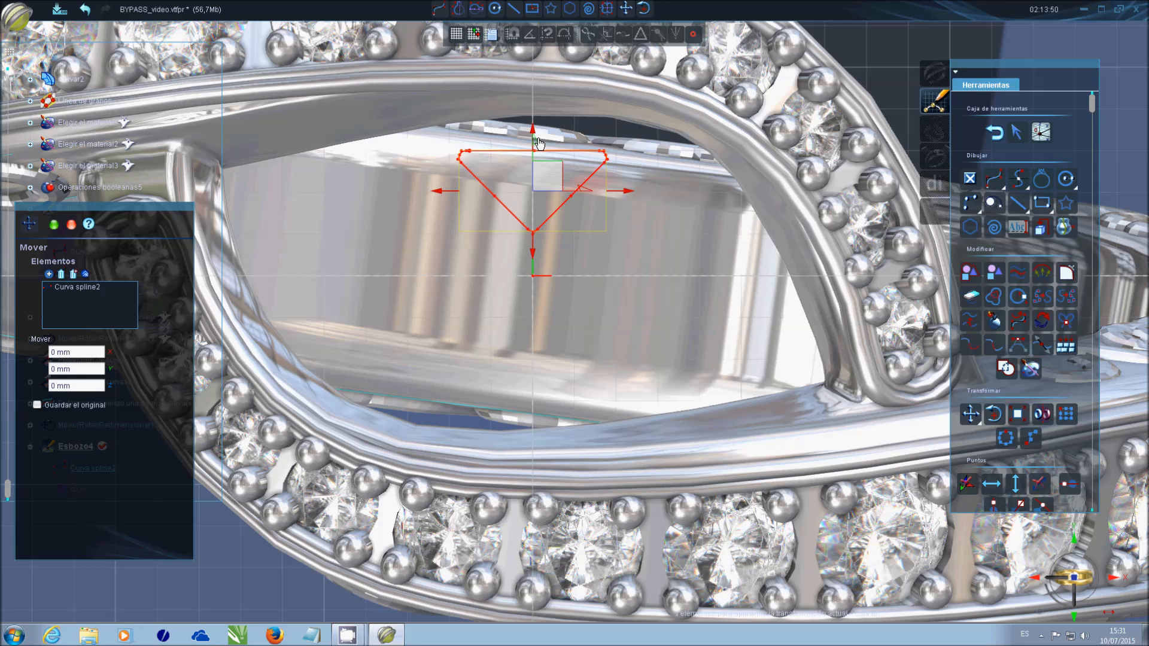
{"action": "left_click_drag", "start_coordinate": [539, 145], "coordinate": [540, 156]}
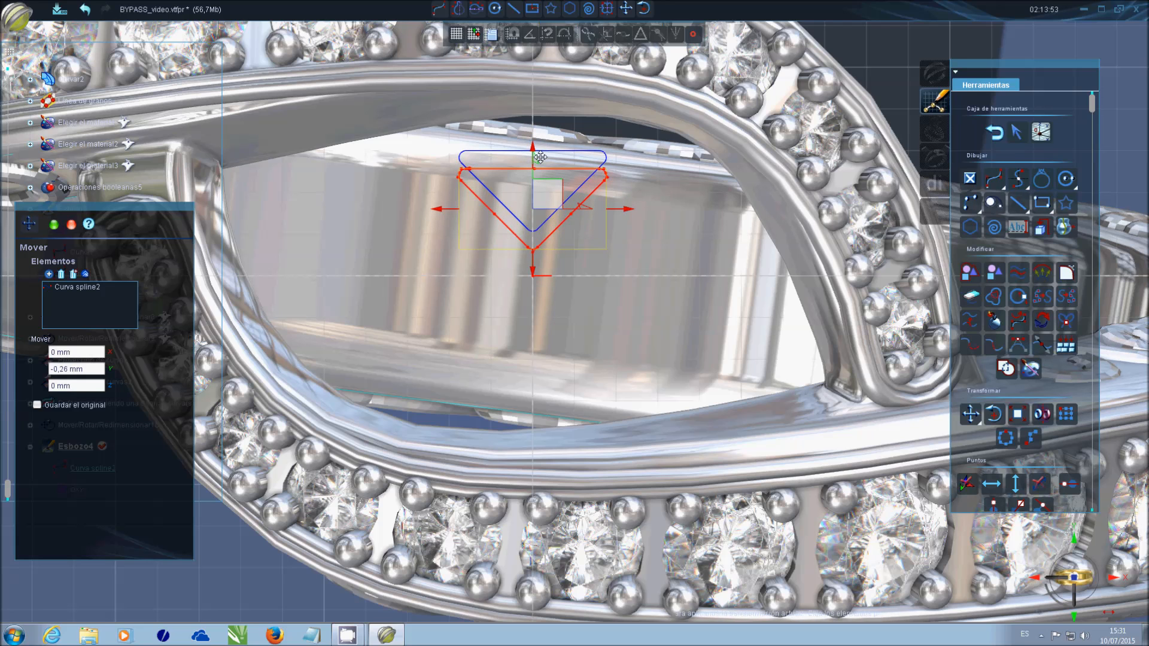
{"action": "key", "text": "Return"}
- Duplicate the rounded triangle circularly around the origin, with 4 copies at 90° to each other
{"action": "mouse_move", "coordinate": [580, 306]}
{"action": "middle_mouse_down"}
{"action": "mouse_move", "coordinate": [563, 93]}
{"action": "mouse_move", "coordinate": [547, 353]}
{"action": "mouse_move", "coordinate": [616, 346]}
{"action": "middle_mouse_up"}
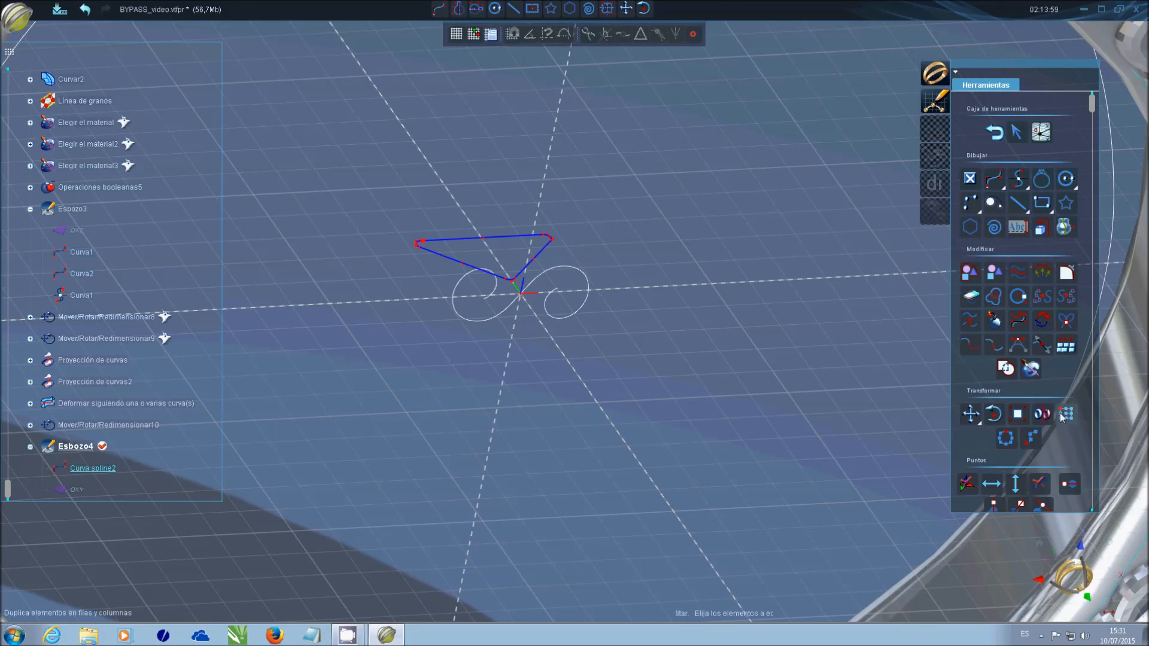
{"action": "left_click", "coordinate": [1006, 440]}
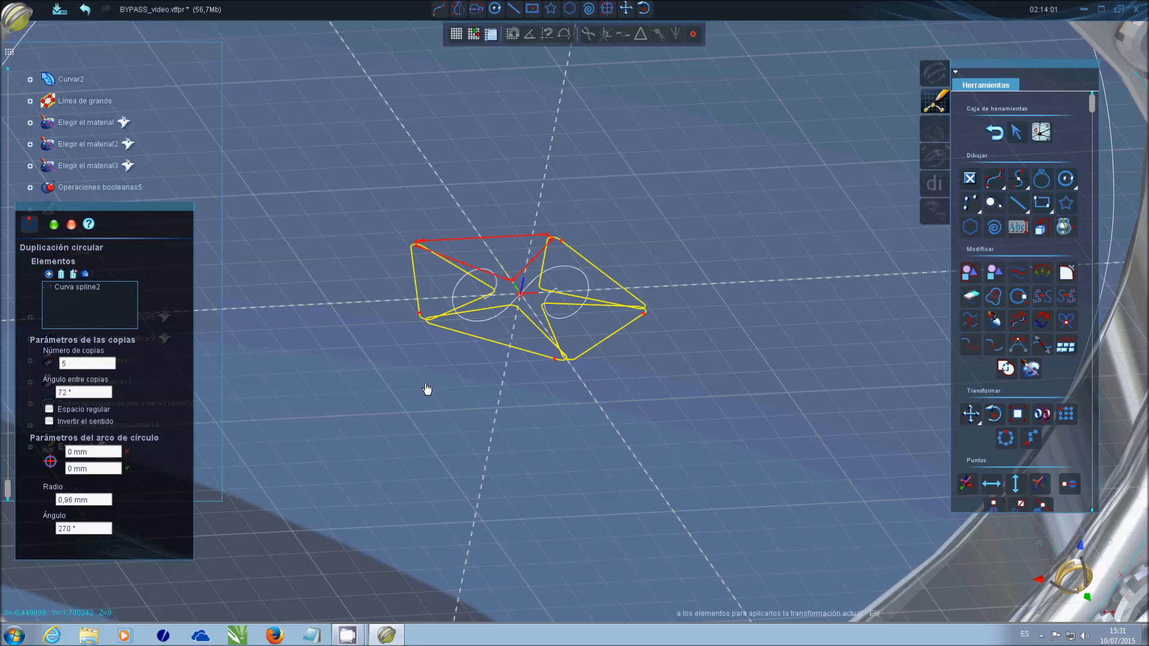
{"action": "left_click", "coordinate": [100, 365]}
{"action": "type", "text": "4"}
{"action": "left_click", "coordinate": [95, 390]}
{"action": "type", "text": "90"}
{"action": "left_click", "coordinate": [104, 362]}
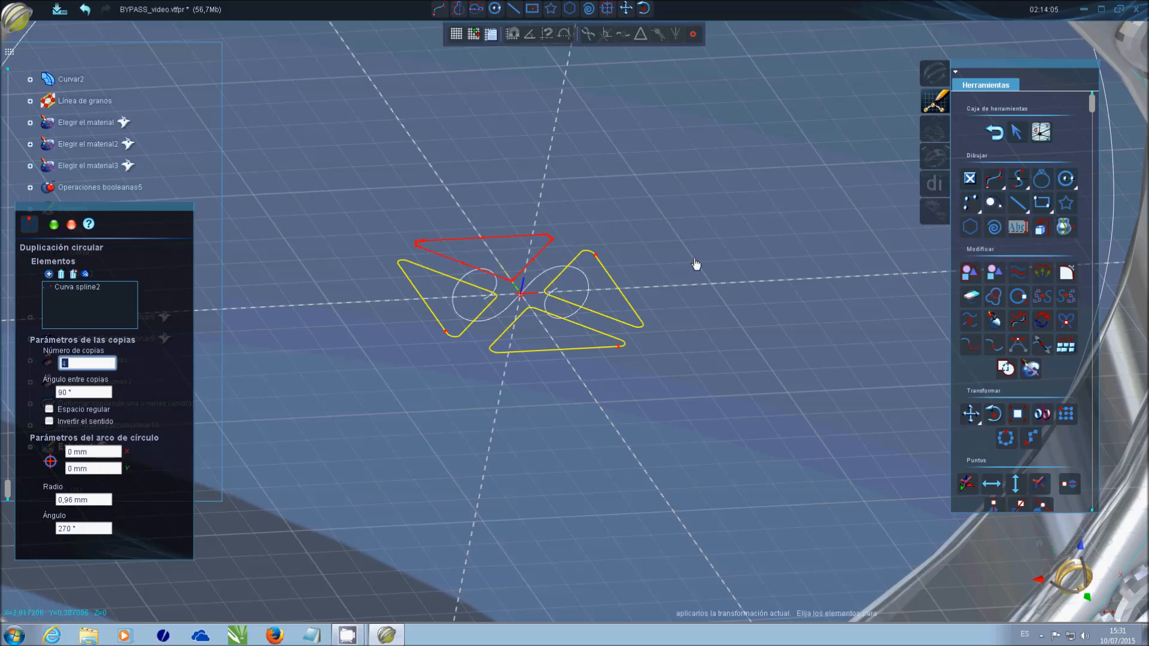
{"action": "middle_click_drag", "start_coordinate": [691, 261], "coordinate": [565, 388]}
{"action": "key", "text": "Return"}
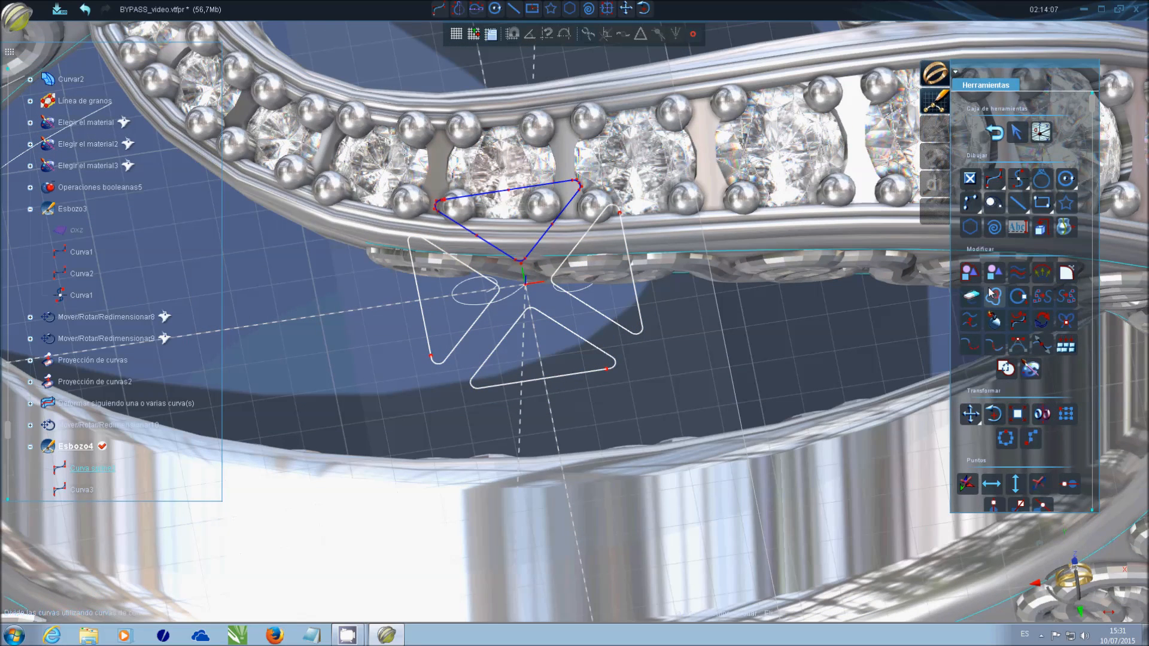
- Finish the sketch and select all four rounded triangles as profiles for an extrusion
{"action": "left_click", "coordinate": [1084, 562]}
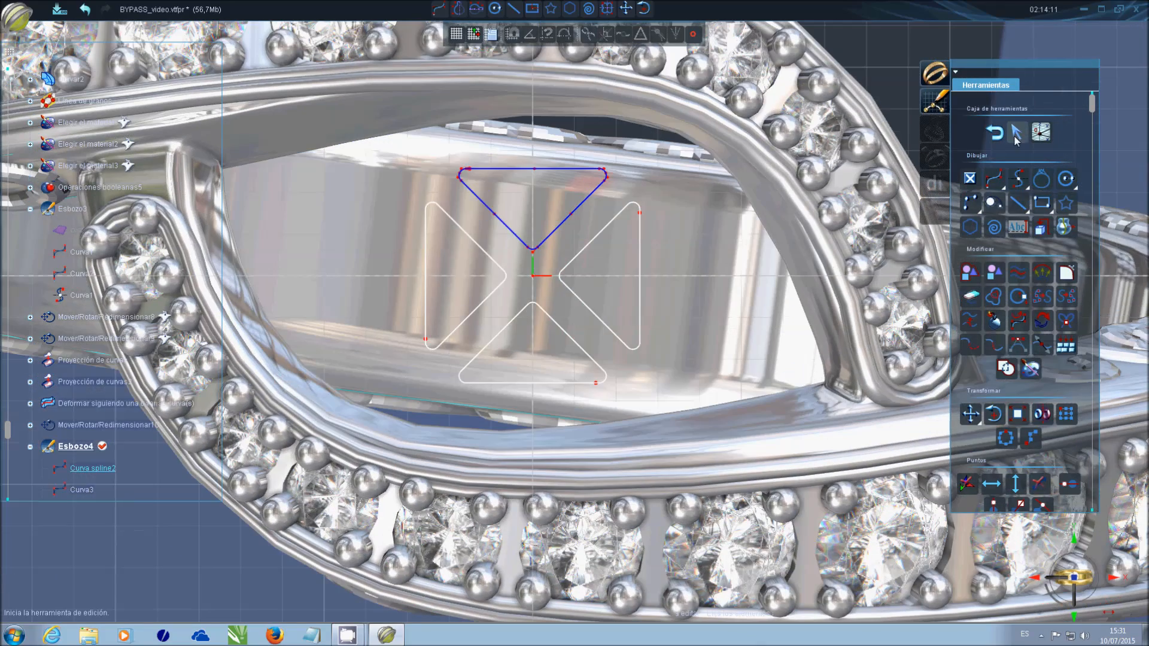
{"action": "left_click", "coordinate": [1015, 133]}
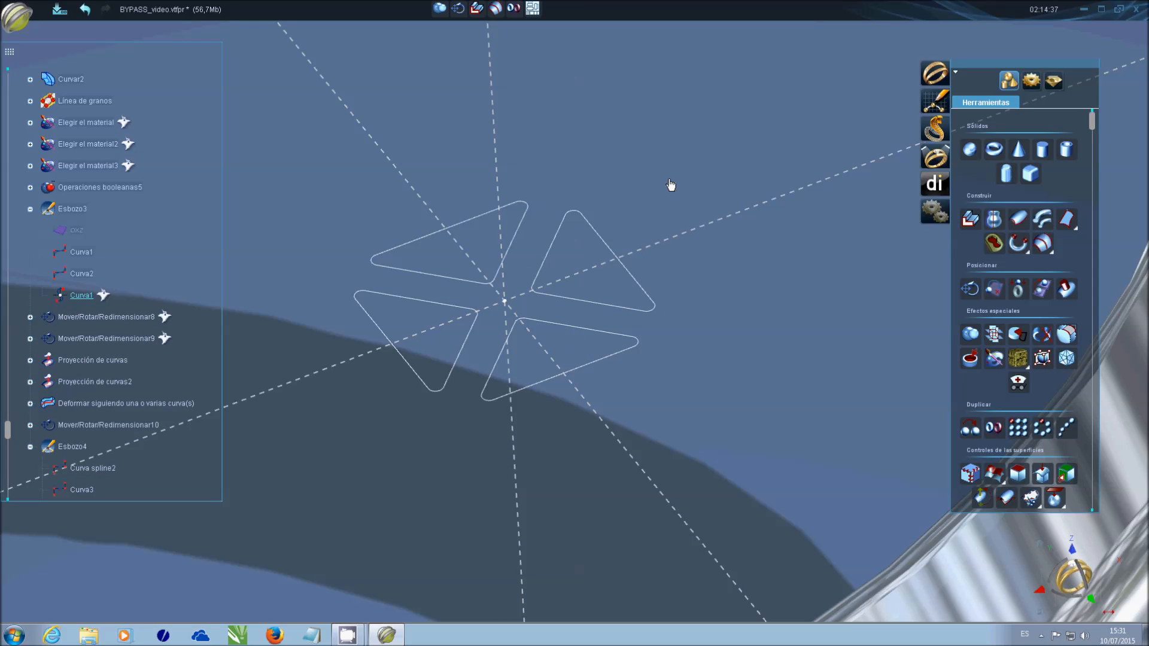
{"action": "left_click", "coordinate": [559, 241]}
{"action": "left_click", "coordinate": [508, 276]}
{"action": "left_click", "coordinate": [473, 338]}
{"action": "left_click", "coordinate": [601, 358]}
{"action": "scroll", "coordinate": [688, 386], "scroll_direction": "down", "scroll_amount": 5}
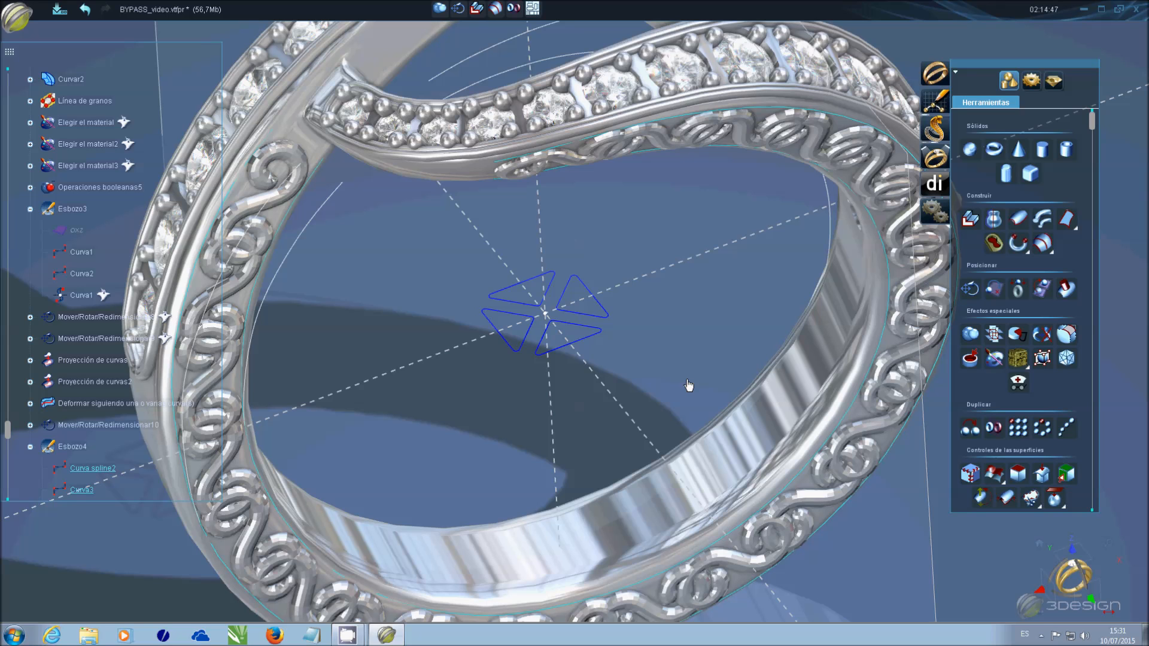
- Extrude the four selected triangles 4 mm along Z with capped ends
{"action": "left_click", "coordinate": [971, 221]}
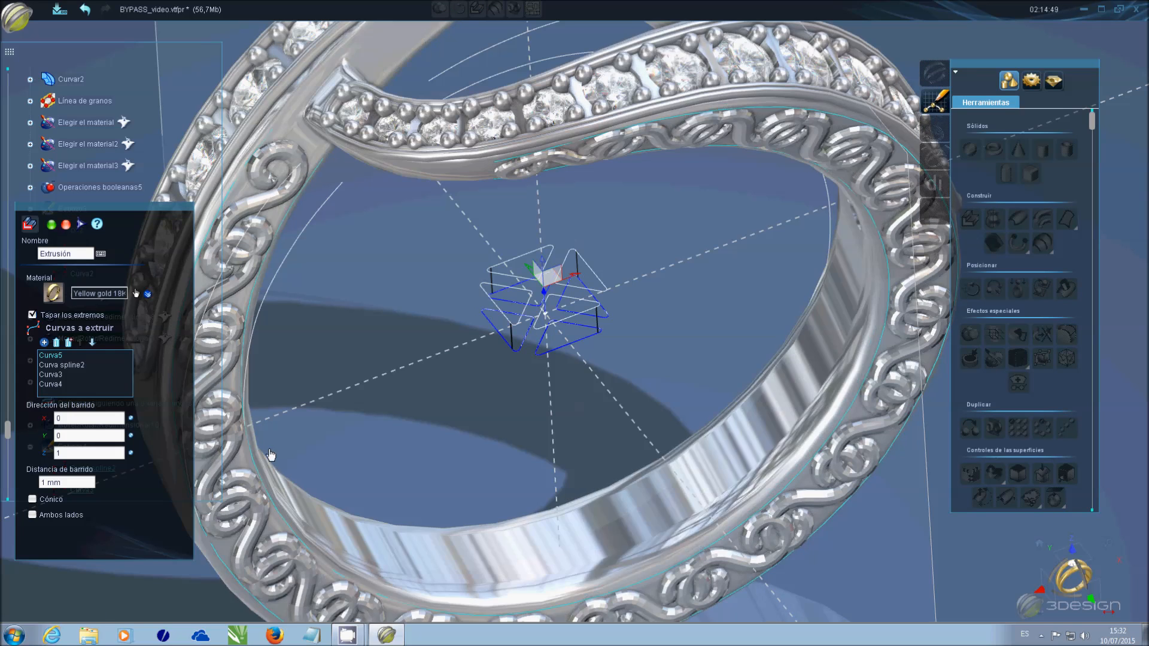
{"action": "left_click", "coordinate": [85, 484]}
{"action": "type", "text": "5"}
{"action": "left_click", "coordinate": [97, 453]}
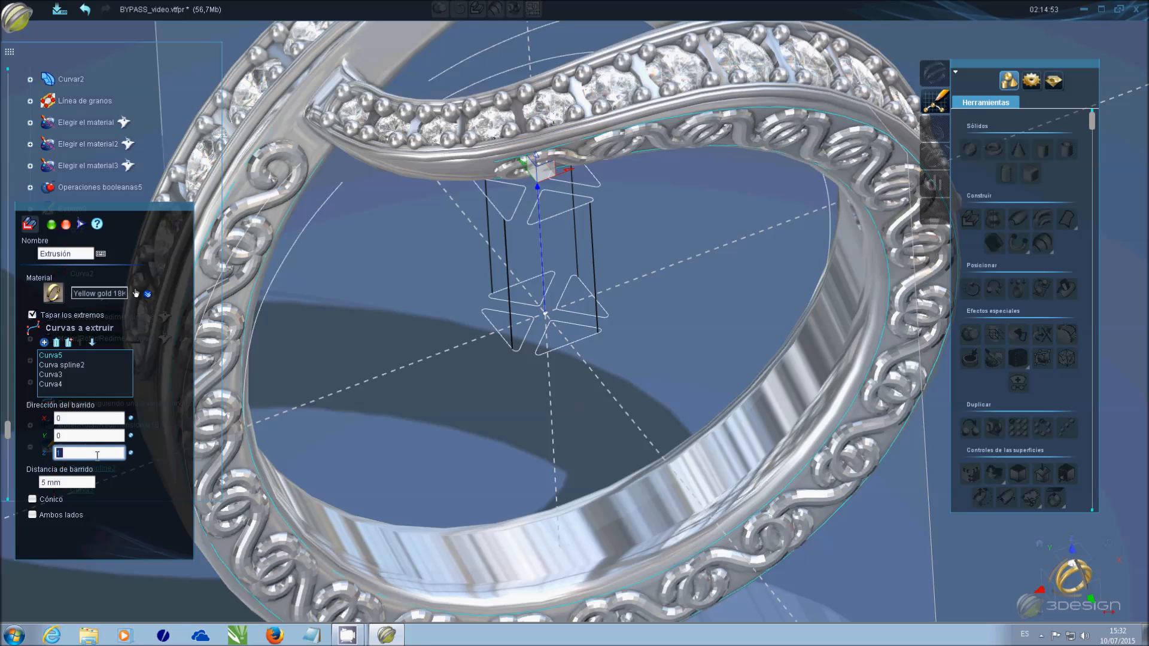
{"action": "left_click", "coordinate": [88, 480]}
{"action": "type", "text": "4"}
{"action": "left_click", "coordinate": [104, 448]}
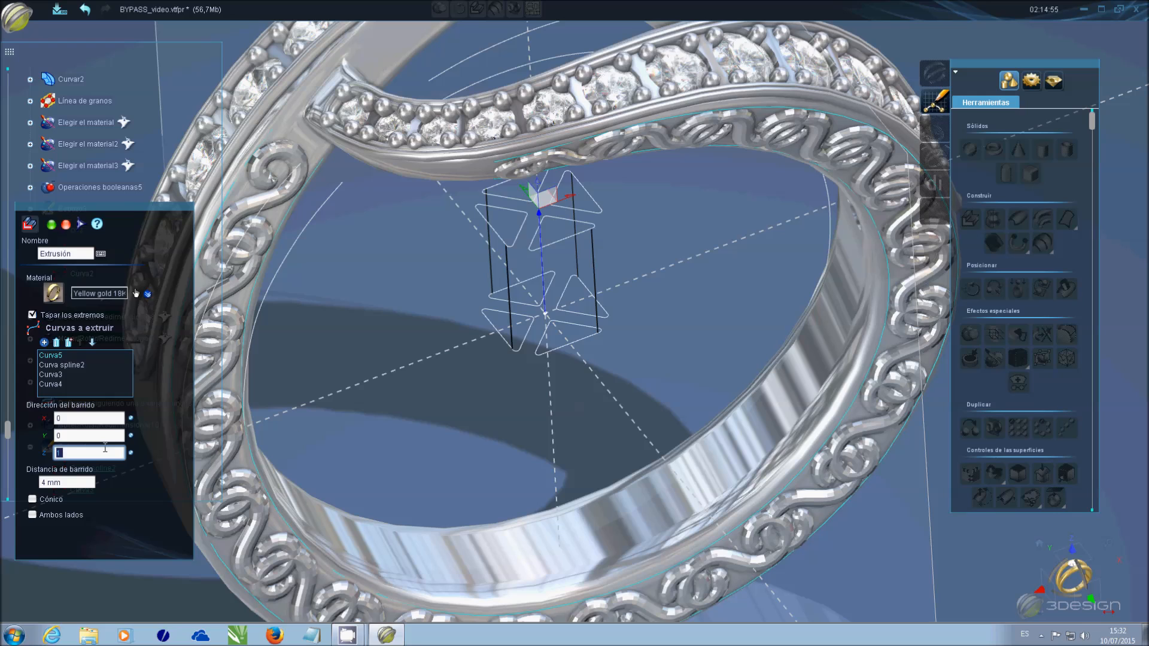
{"action": "key", "text": "Return"}
{"action": "double_click", "coordinate": [553, 300]}
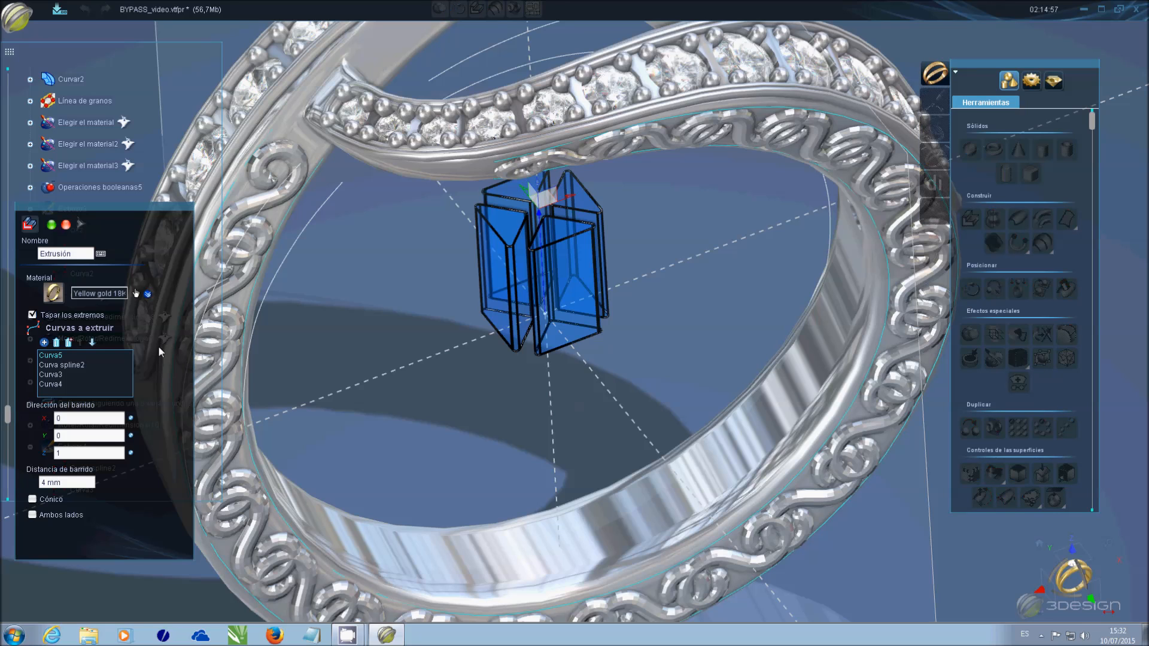
- Assign the sky-blue plastic material to the extruded triangles and finish the extrusion
{"action": "left_click", "coordinate": [136, 294]}
{"action": "scroll", "coordinate": [451, 373], "scroll_direction": "down", "scroll_amount": 3}
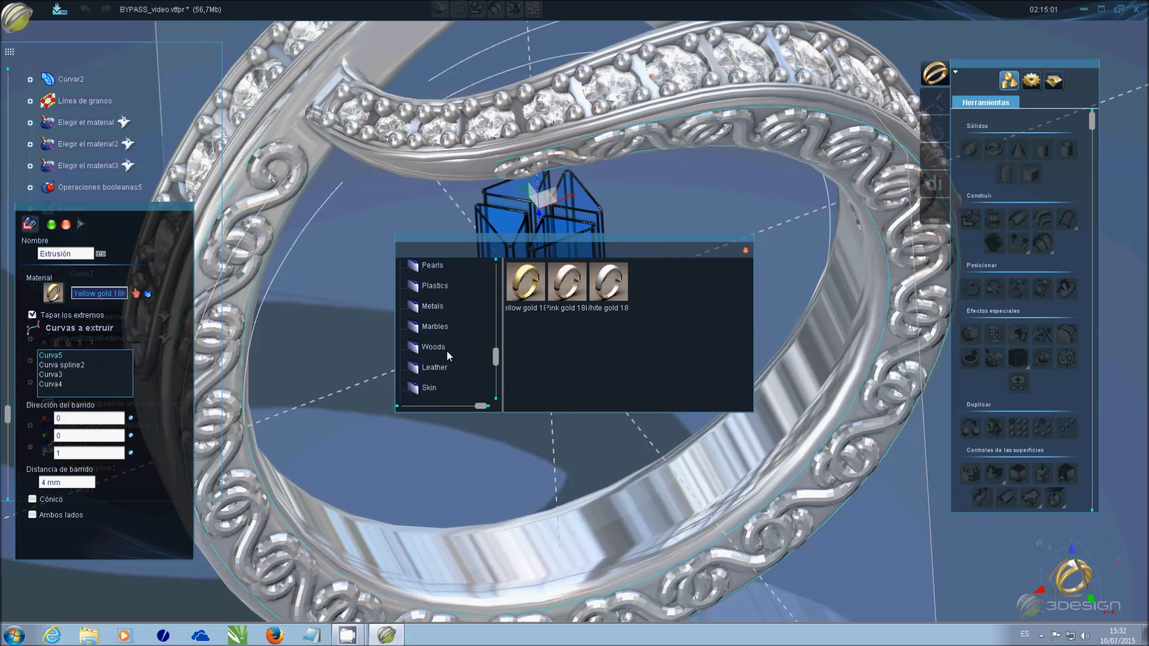
{"action": "left_click", "coordinate": [436, 287]}
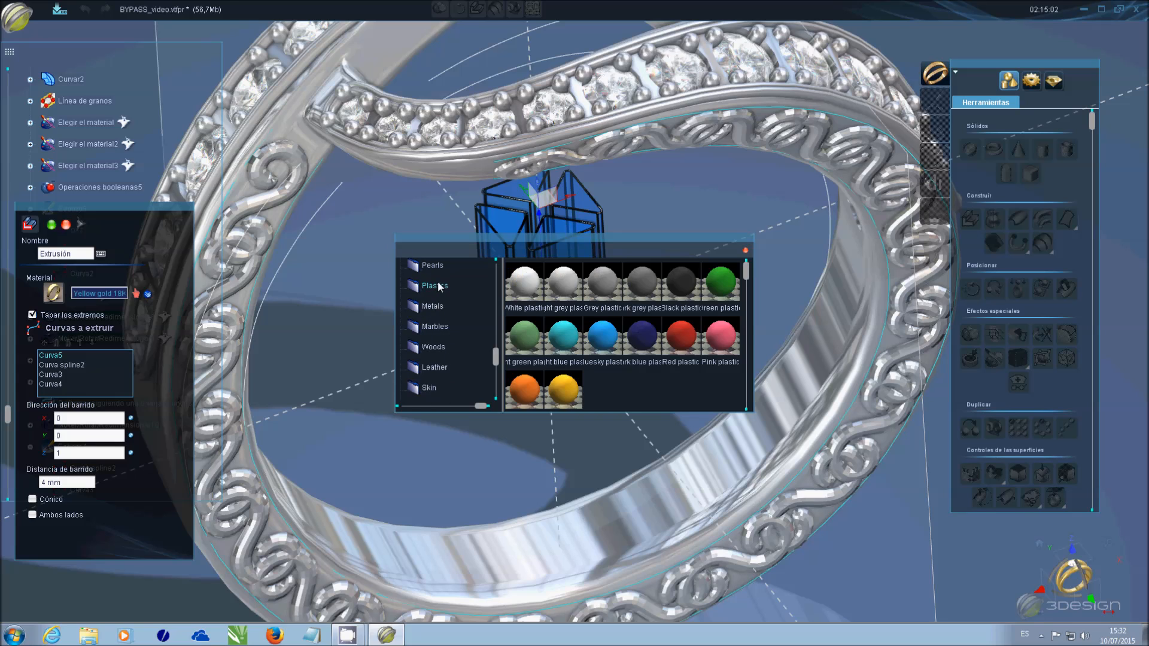
{"action": "double_click", "coordinate": [602, 336]}
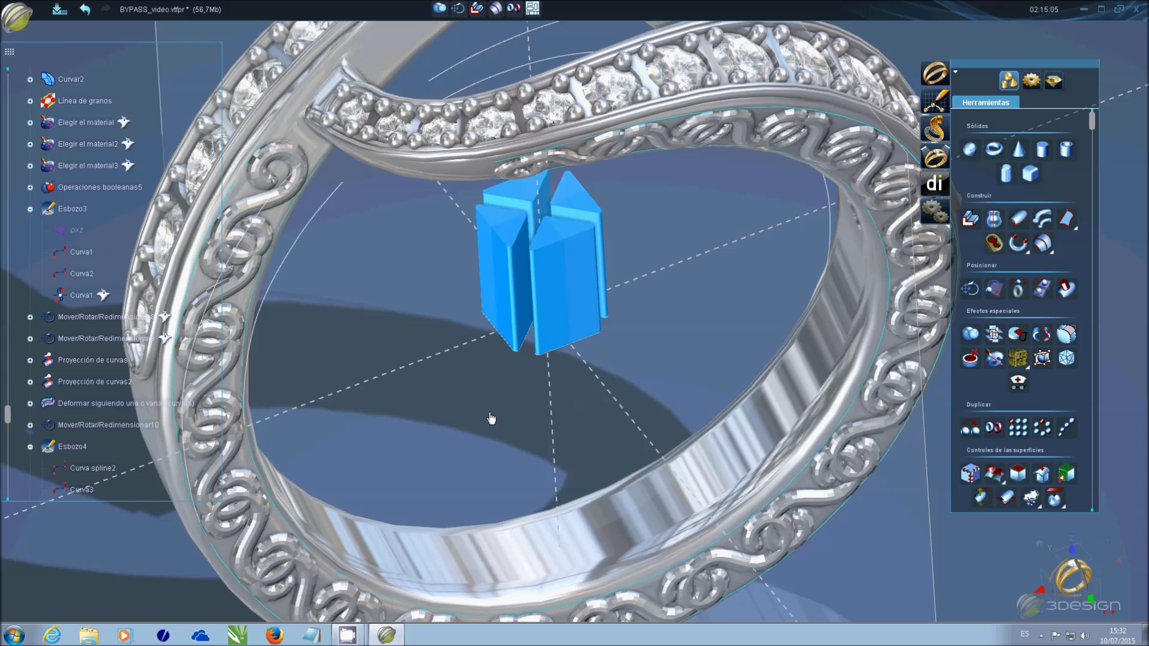
- Start a curve on the ring body and place its first eight points down the middle of the shank's inner surface
{"action": "scroll", "coordinate": [489, 414], "scroll_direction": "down", "scroll_amount": 3}
{"action": "middle_click_drag", "start_coordinate": [489, 415], "coordinate": [449, 377]}
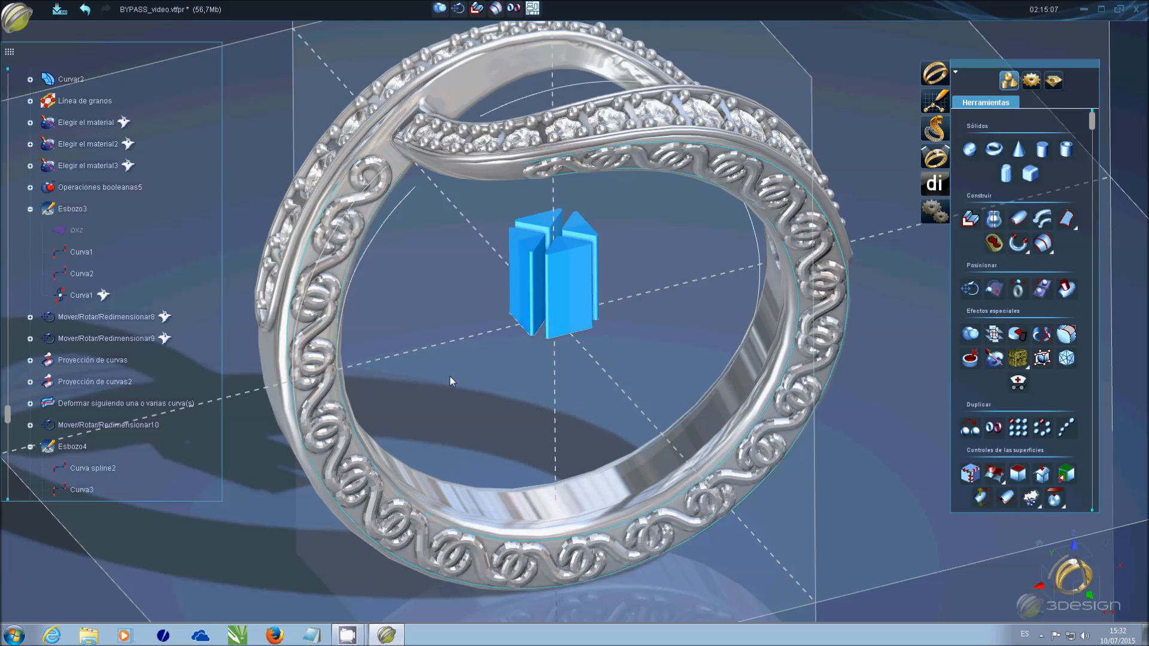
{"action": "left_click", "coordinate": [472, 479]}
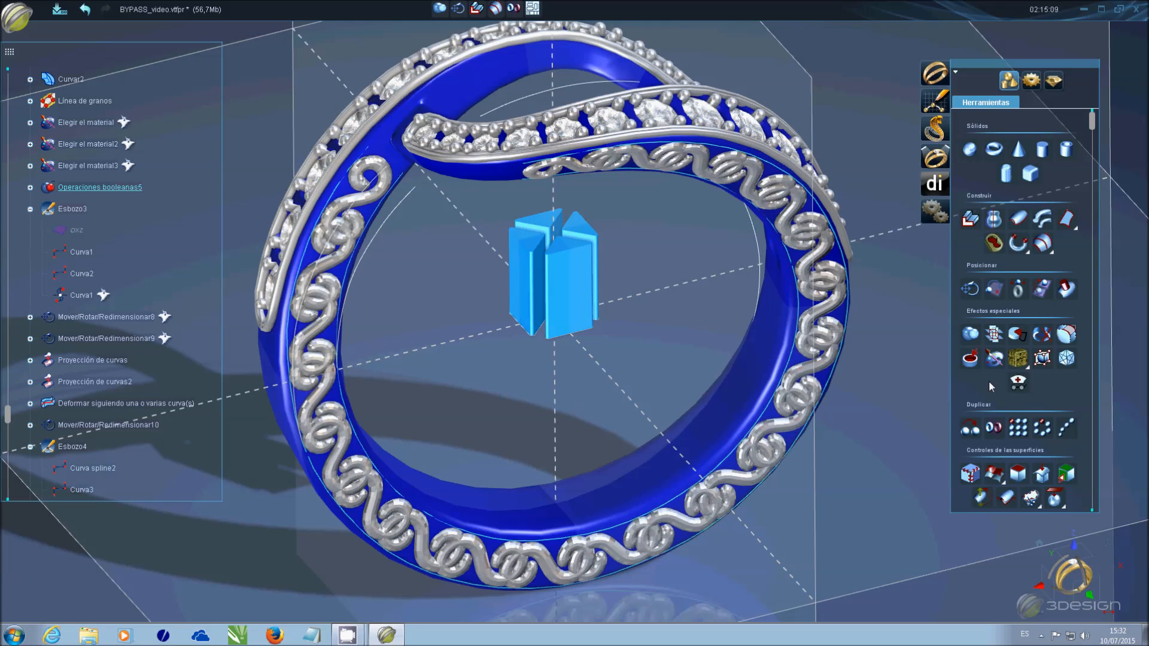
{"action": "scroll", "coordinate": [998, 376], "scroll_direction": "down", "scroll_amount": 3}
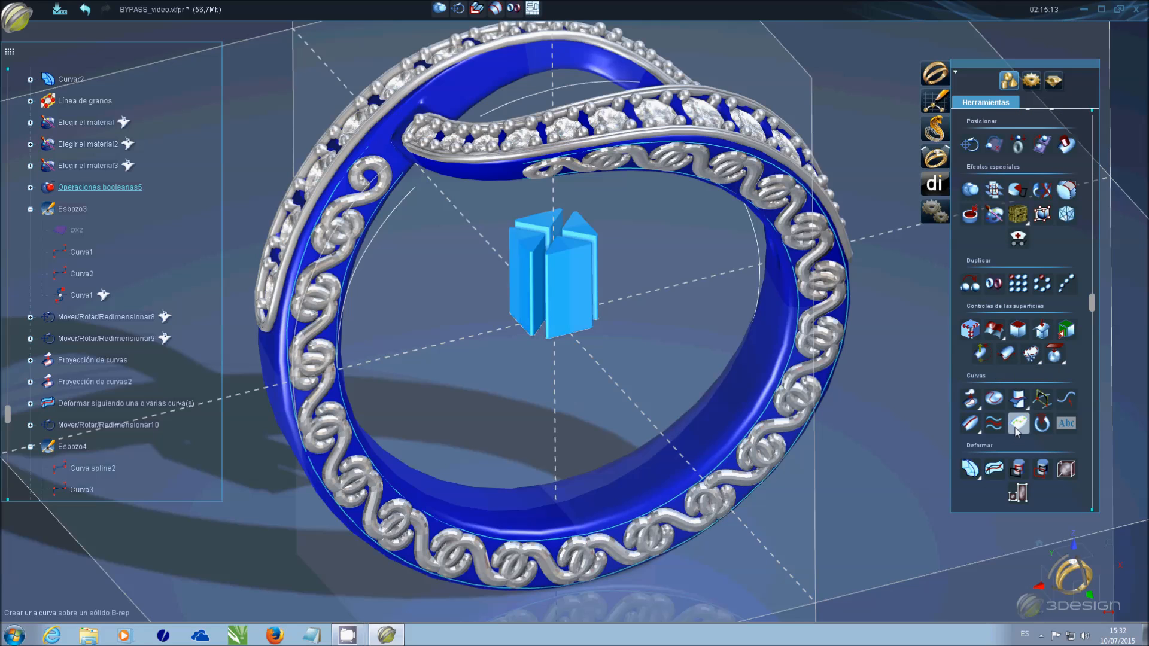
{"action": "middle_click_drag", "start_coordinate": [647, 398], "coordinate": [816, 309]}
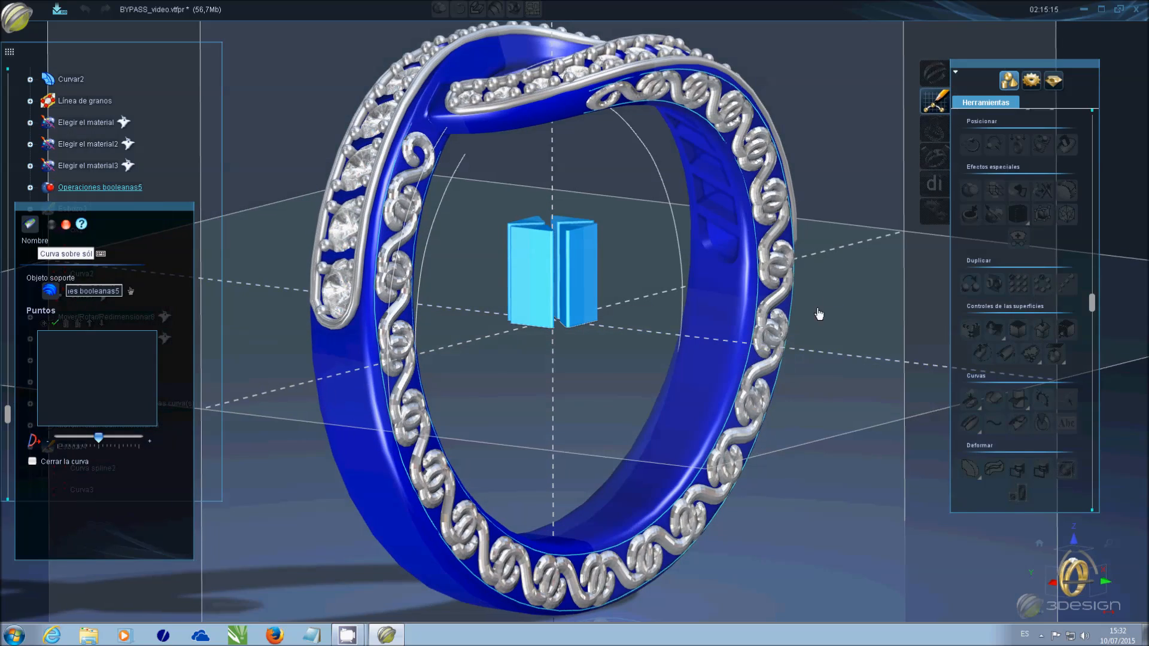
{"action": "left_click", "coordinate": [697, 261]}
{"action": "left_click", "coordinate": [692, 306]}
{"action": "left_click", "coordinate": [680, 358]}
{"action": "left_click", "coordinate": [664, 407]}
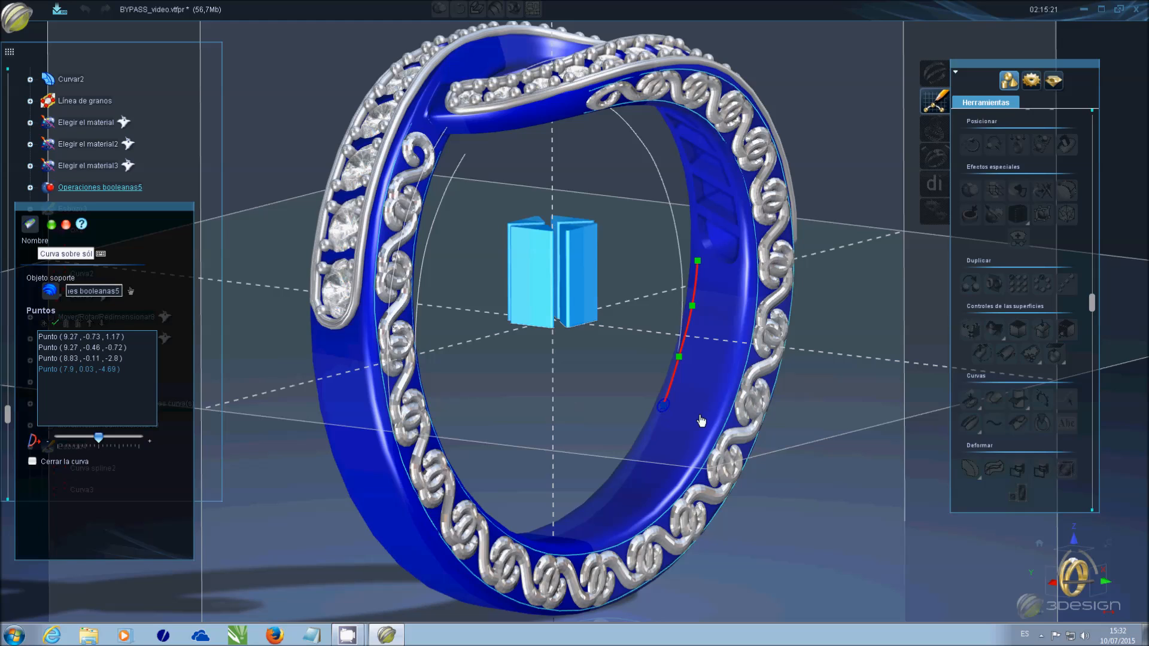
{"action": "left_click", "coordinate": [641, 446]}
{"action": "left_click", "coordinate": [623, 478]}
{"action": "left_click", "coordinate": [598, 502]}
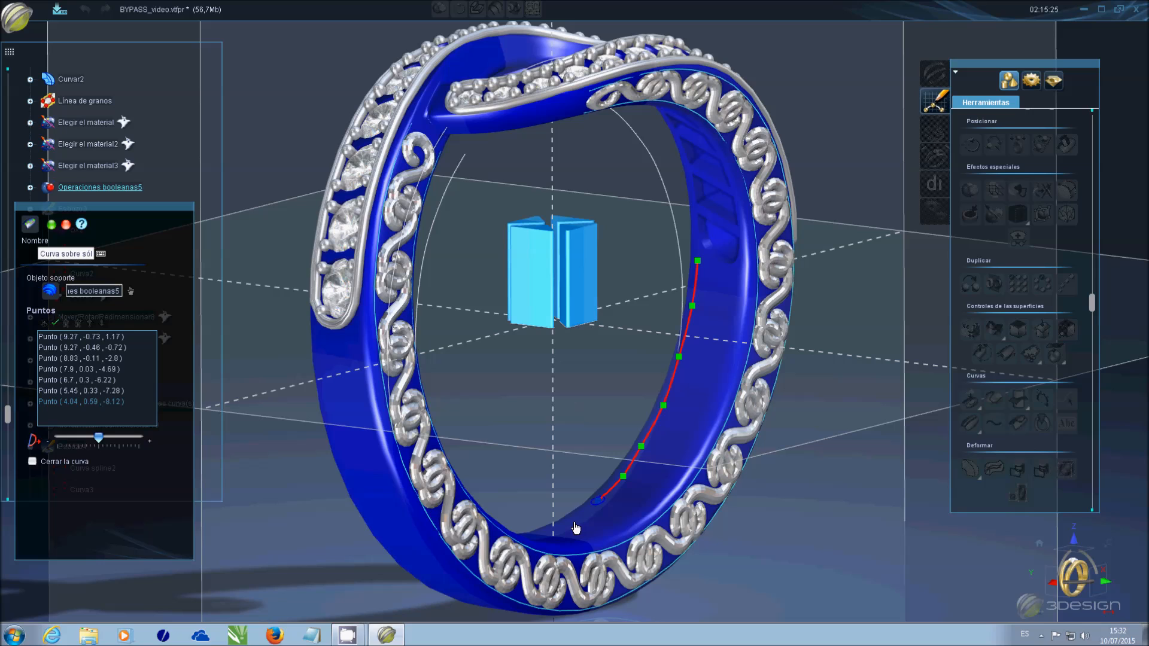
{"action": "left_click", "coordinate": [570, 526]}
- Continue the curve's points along the bottom of the inner surface and up the opposite side to the stone openings
{"action": "middle_click_drag", "start_coordinate": [677, 466], "coordinate": [456, 466]}
{"action": "left_click", "coordinate": [497, 459]}
{"action": "left_click", "coordinate": [458, 454]}
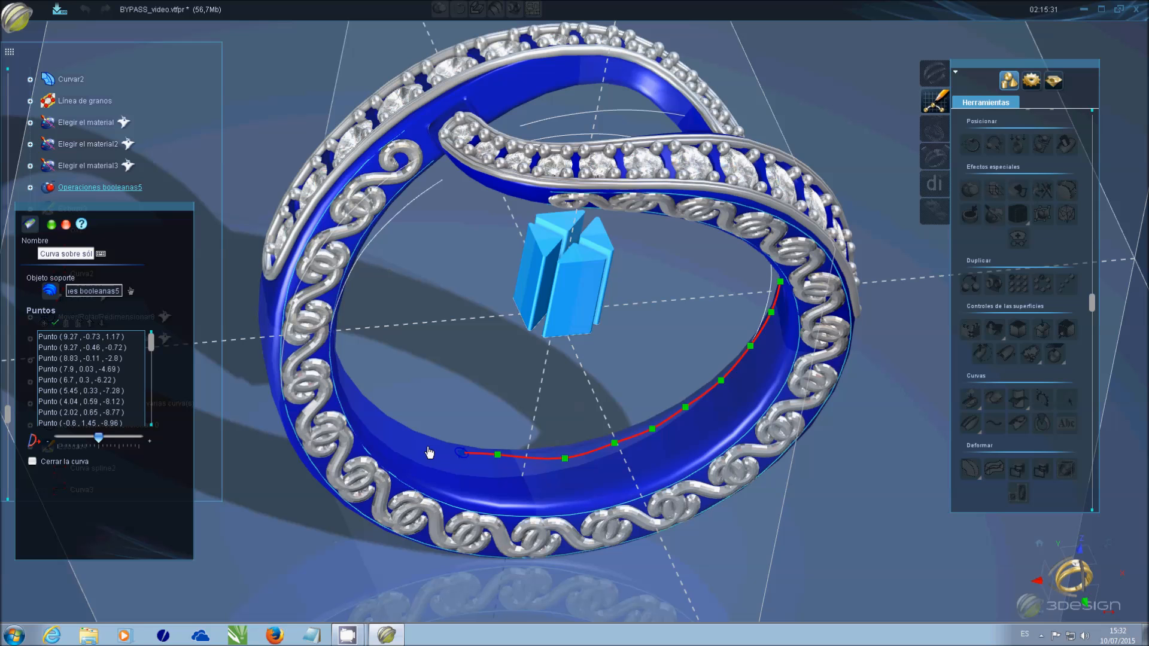
{"action": "left_click", "coordinate": [427, 444]}
{"action": "middle_click_drag", "start_coordinate": [421, 403], "coordinate": [436, 406]}
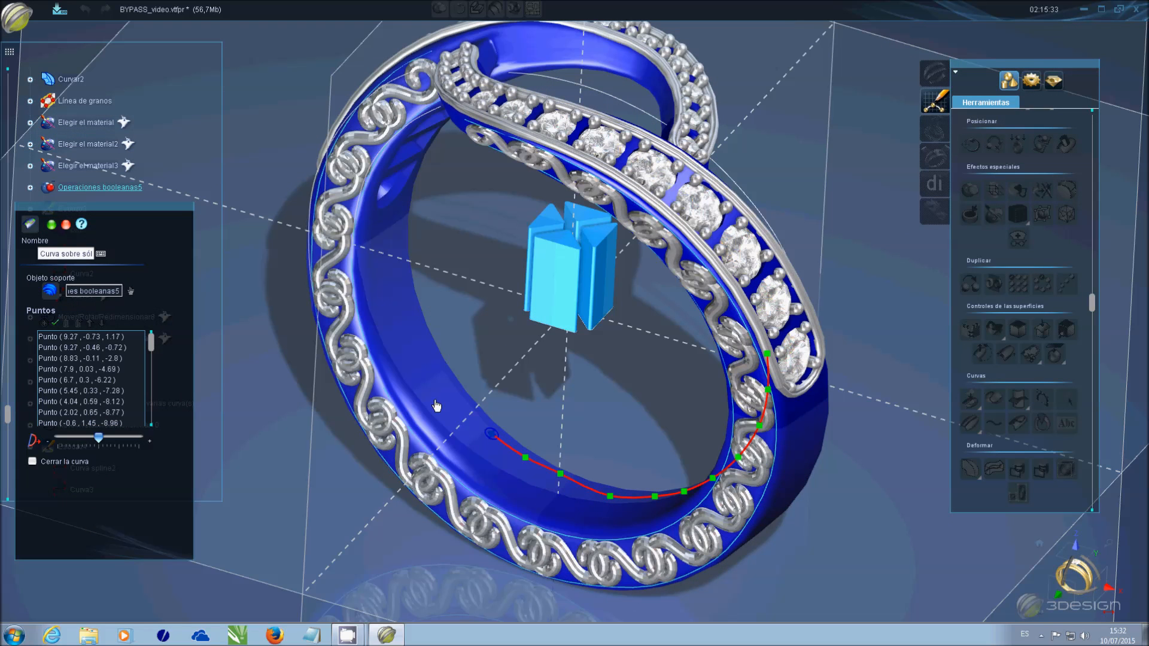
{"action": "left_click", "coordinate": [460, 397]}
{"action": "left_click", "coordinate": [433, 359]}
{"action": "left_click", "coordinate": [413, 308]}
{"action": "left_click", "coordinate": [403, 270]}
{"action": "left_click", "coordinate": [401, 237]}
{"action": "left_click", "coordinate": [403, 209]}
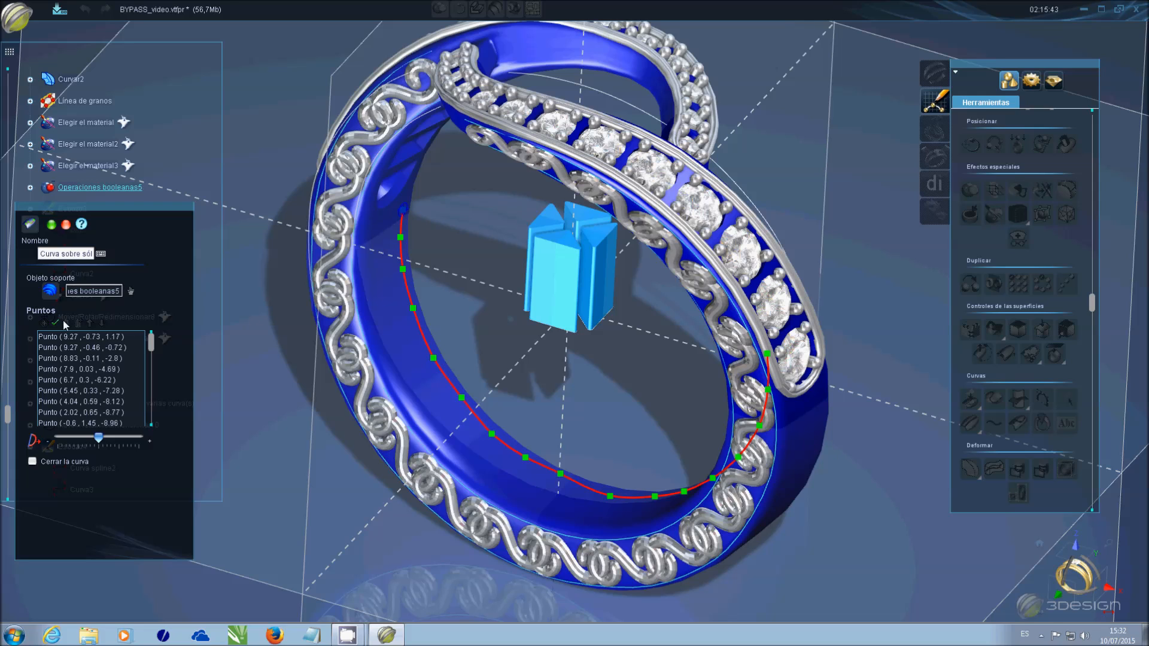
- Shift uneven points along the bottom of the middle curve to smooth its path, and accept the curve
{"action": "middle_click_drag", "start_coordinate": [526, 452], "coordinate": [578, 462]}
{"action": "left_click", "coordinate": [517, 401]}
{"action": "left_click_drag", "start_coordinate": [517, 402], "coordinate": [513, 404]}
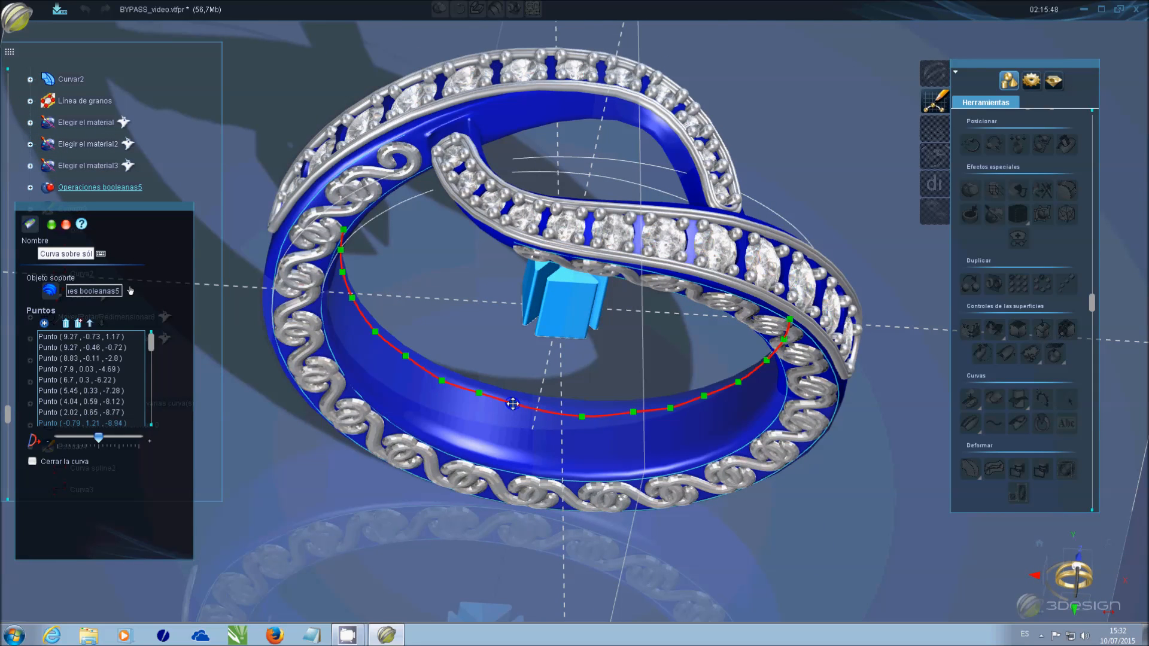
{"action": "left_click", "coordinate": [442, 383]}
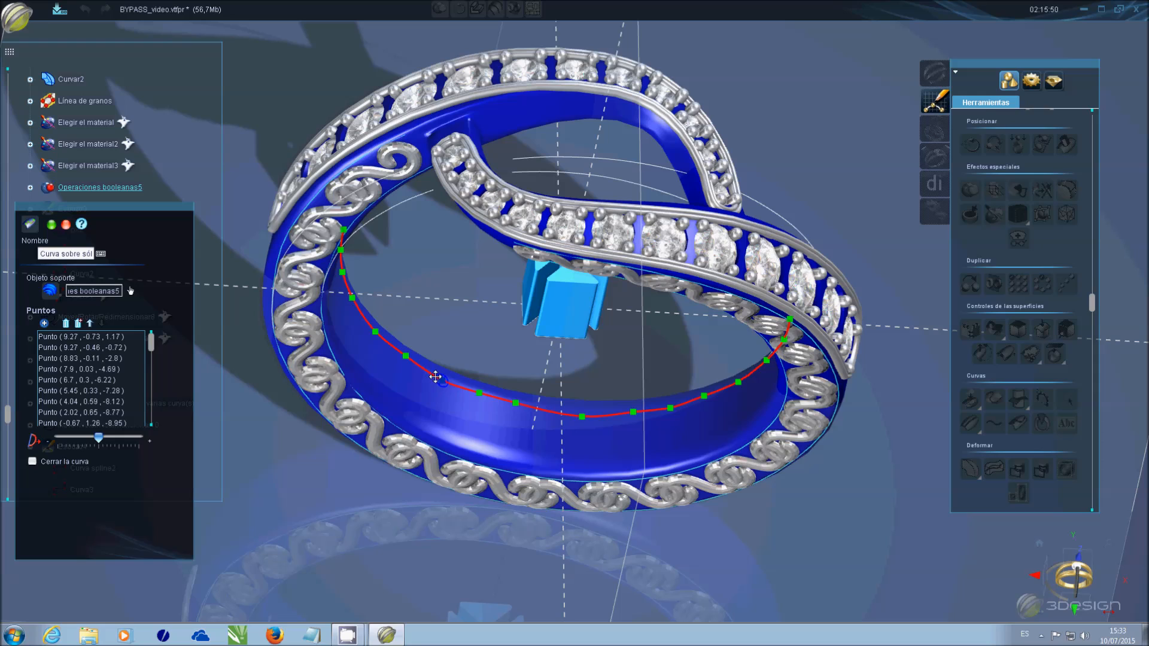
{"action": "left_click", "coordinate": [406, 357]}
{"action": "left_click", "coordinate": [584, 417]}
{"action": "mouse_move", "coordinate": [585, 422]}
{"action": "left_mouse_down"}
{"action": "mouse_move", "coordinate": [596, 413]}
{"action": "mouse_move", "coordinate": [569, 409]}
{"action": "left_mouse_up"}
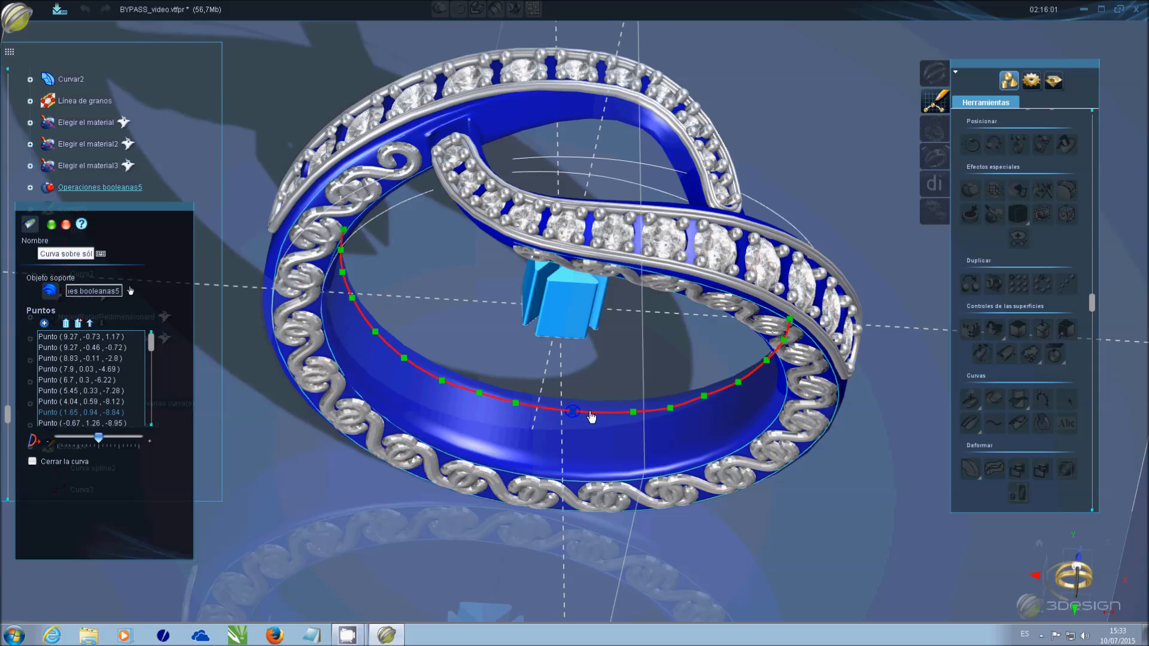
{"action": "left_click_drag", "start_coordinate": [568, 409], "coordinate": [656, 405]}
{"action": "right_click_drag", "start_coordinate": [655, 451], "coordinate": [371, 308]}
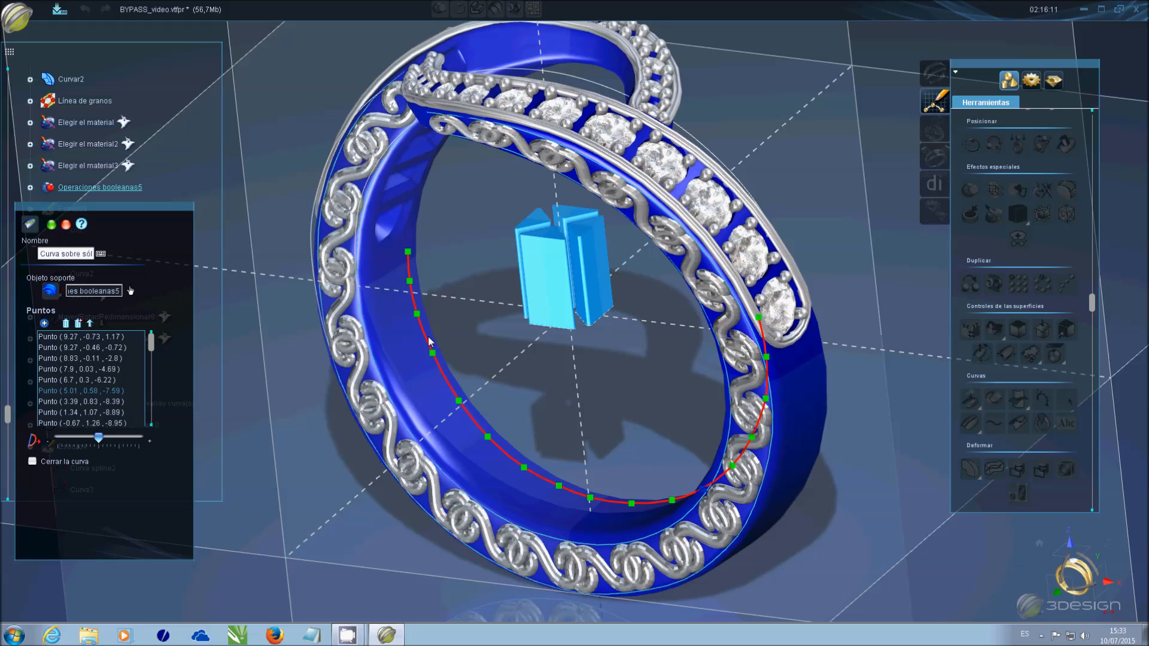
{"action": "right_click", "coordinate": [429, 341]}
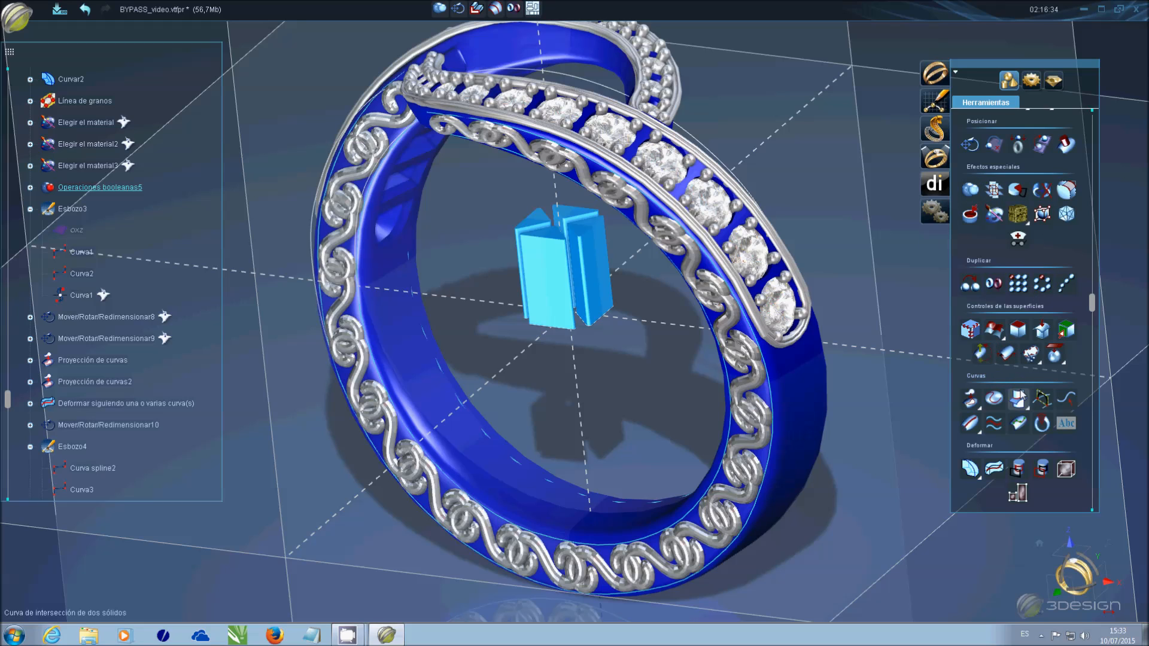
- Start a second curve on the ring body and place ten points down the inner surface near the filigree edge
{"action": "left_click", "coordinate": [799, 391]}
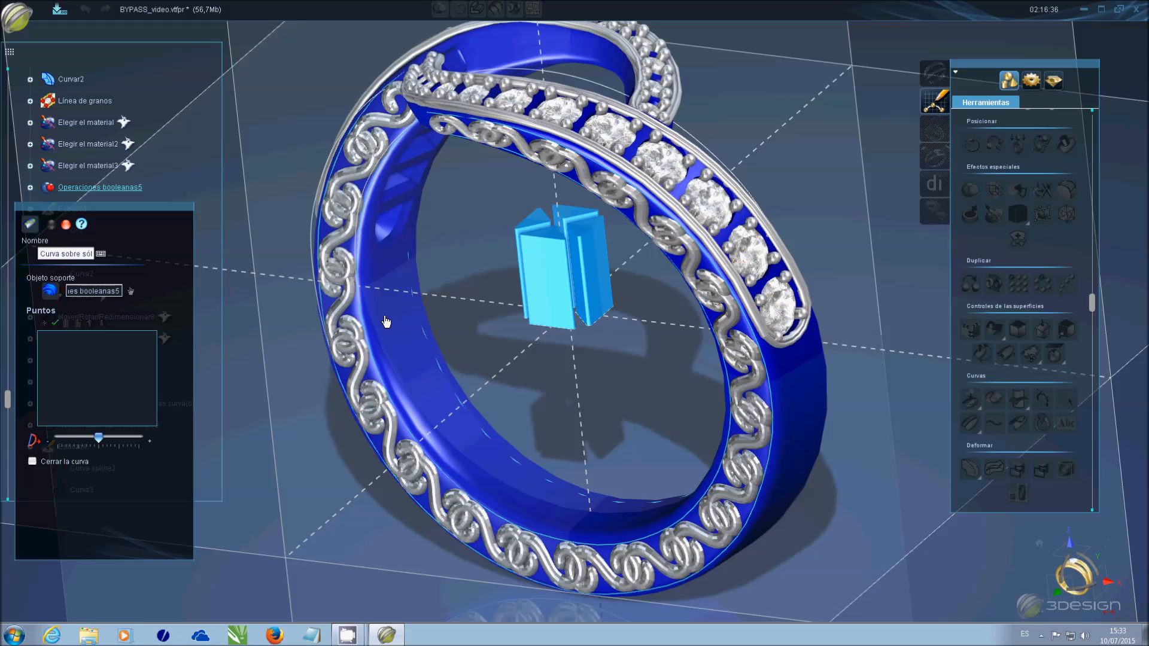
{"action": "middle_click_drag", "start_coordinate": [363, 323], "coordinate": [721, 355]}
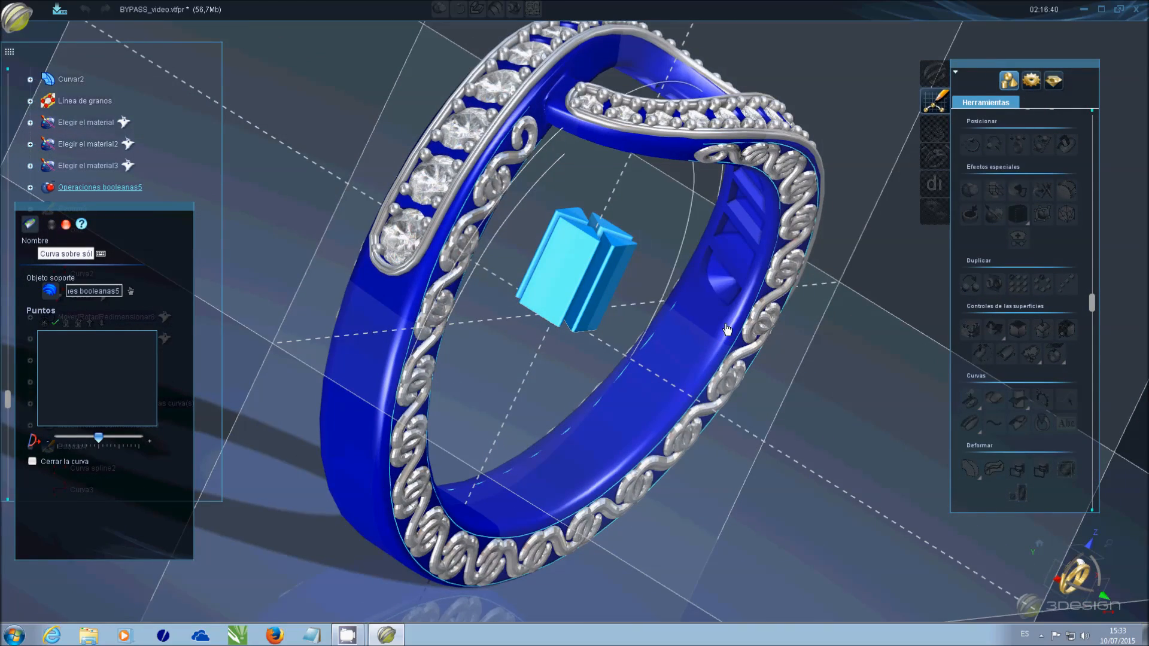
{"action": "left_click", "coordinate": [724, 323]}
{"action": "left_click", "coordinate": [705, 353]}
{"action": "left_click", "coordinate": [685, 379]}
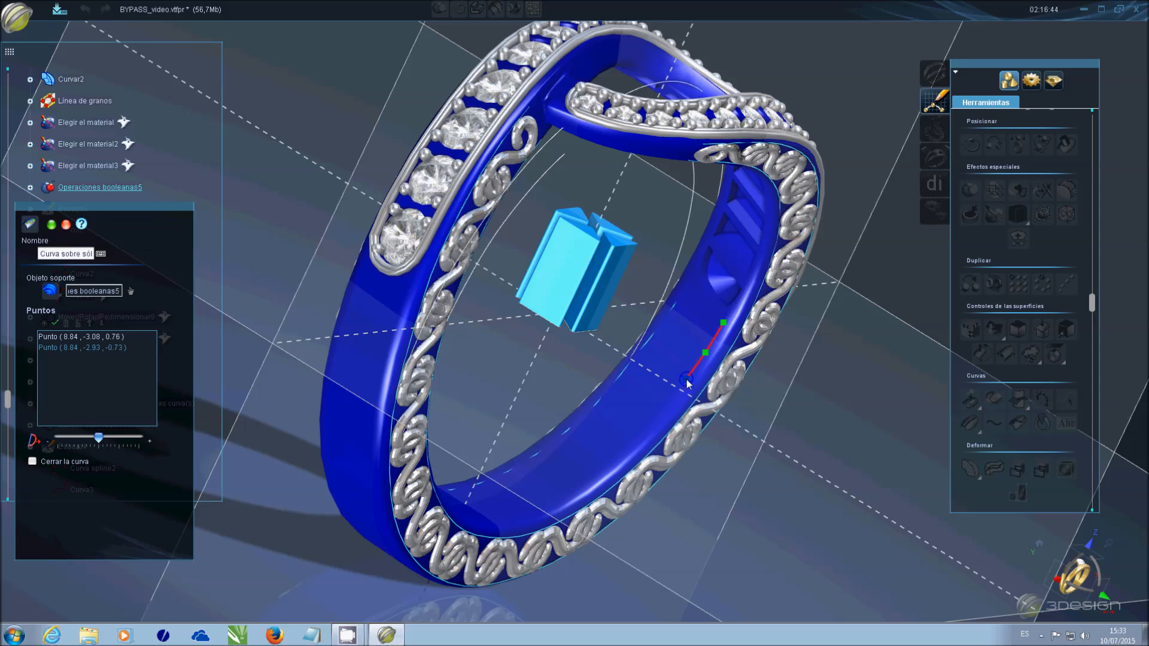
{"action": "left_click", "coordinate": [668, 403]}
{"action": "left_click", "coordinate": [651, 422]}
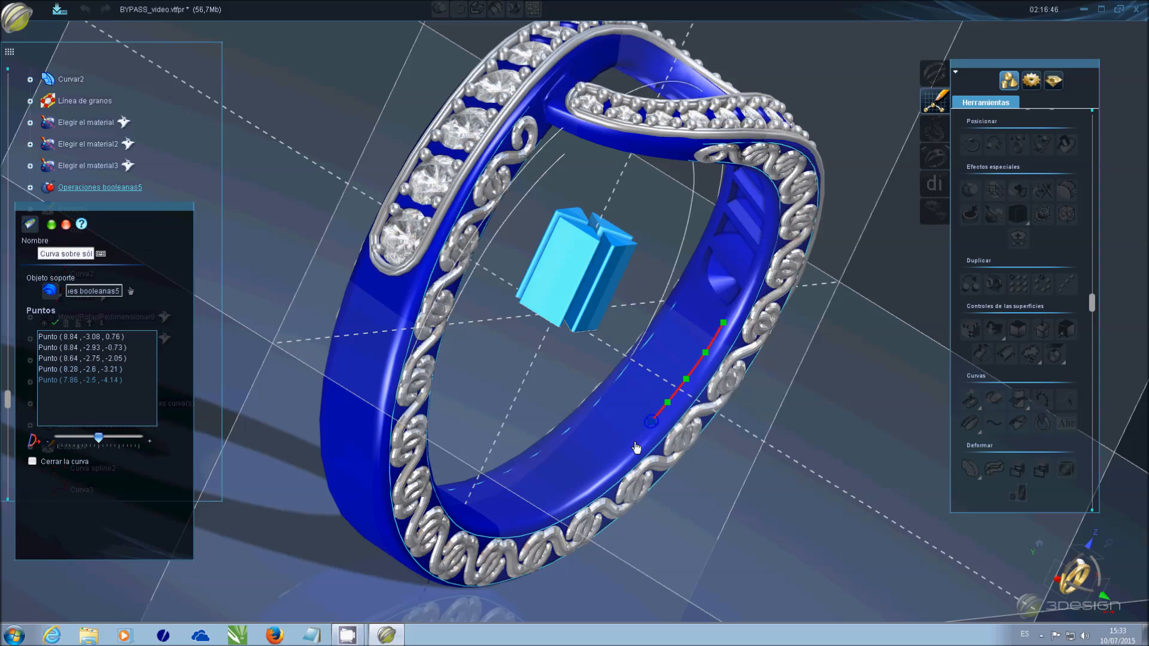
{"action": "left_click", "coordinate": [634, 441]}
{"action": "left_click", "coordinate": [614, 461]}
{"action": "left_click", "coordinate": [592, 480]}
{"action": "left_click", "coordinate": [570, 494]}
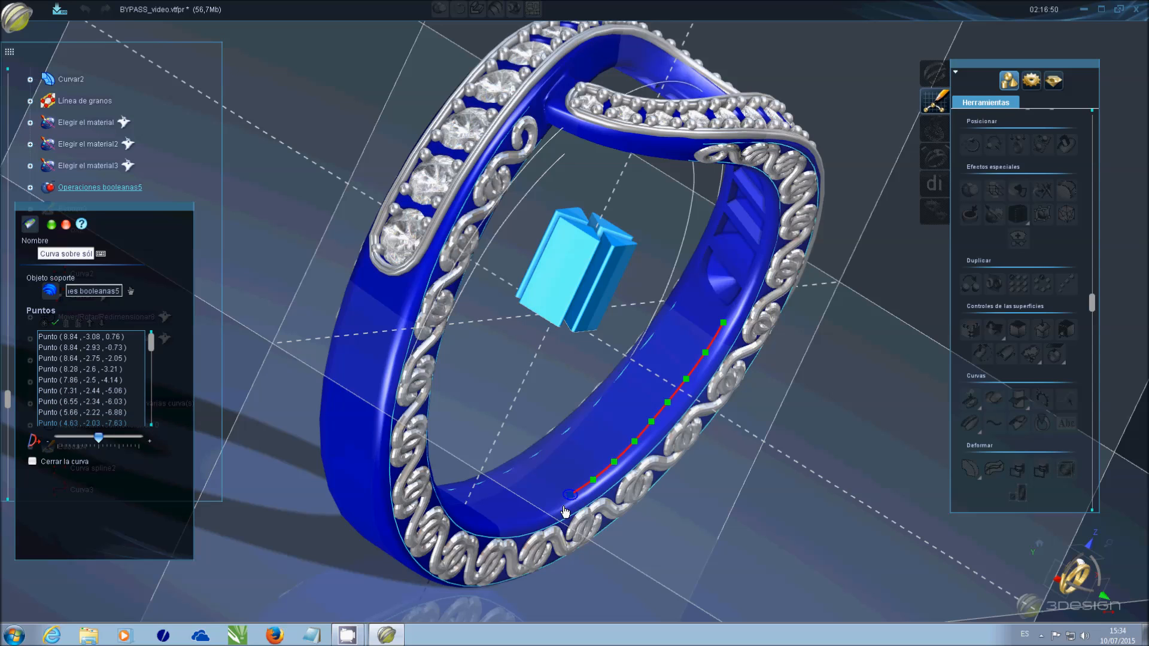
{"action": "left_click", "coordinate": [548, 507]}
- Extend the second curve along the bottom of the shank's inner surface, keeping close to the filigree edge
{"action": "middle_click_drag", "start_coordinate": [616, 489], "coordinate": [408, 451]}
{"action": "left_click", "coordinate": [531, 495]}
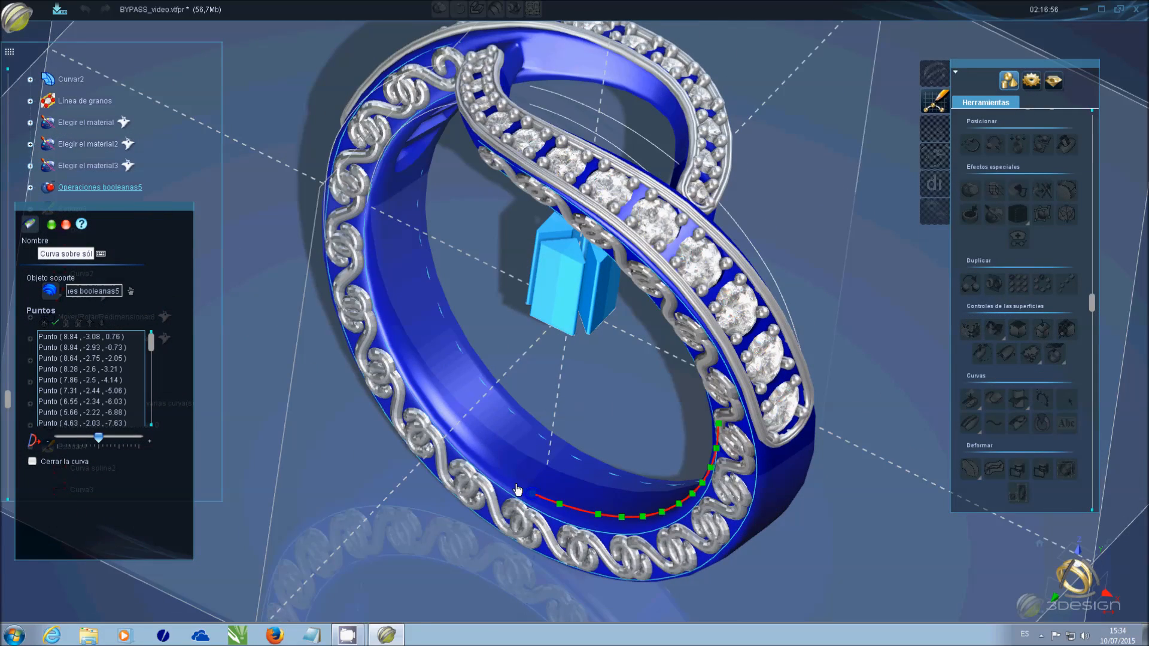
{"action": "left_click", "coordinate": [508, 479]}
{"action": "left_click", "coordinate": [486, 461]}
{"action": "left_click", "coordinate": [464, 444]}
{"action": "left_click", "coordinate": [441, 417]}
{"action": "left_click", "coordinate": [420, 388]}
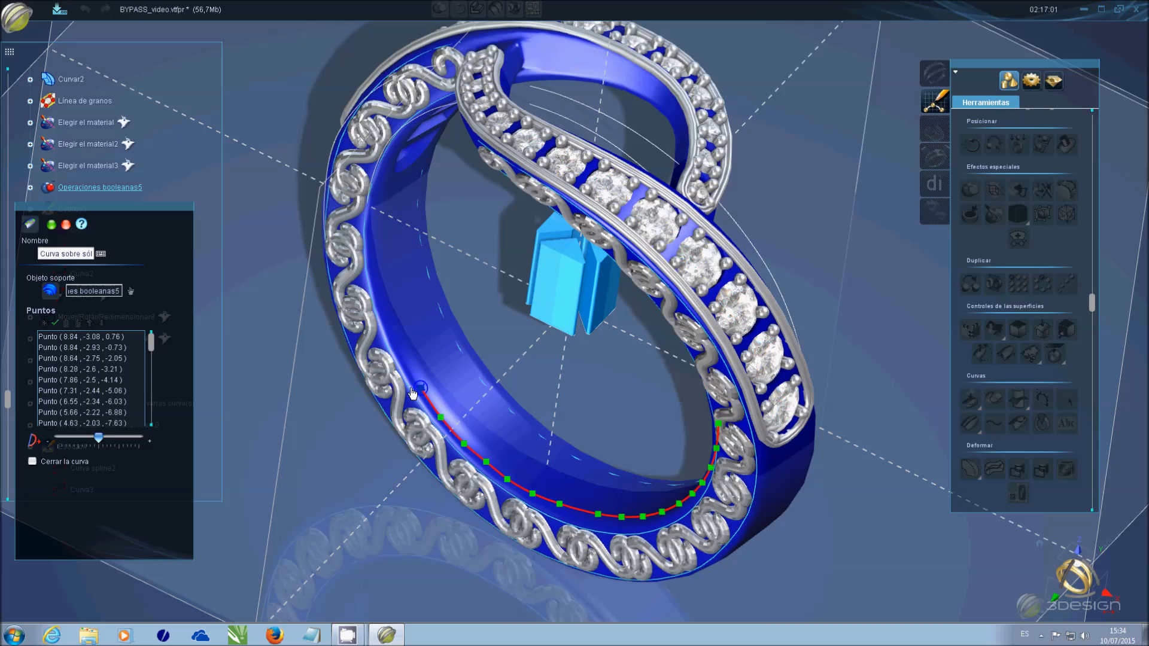
- Carry the second curve up the opposite inner side, ending just below the stone openings
{"action": "left_click", "coordinate": [402, 359]}
{"action": "left_click", "coordinate": [394, 337]}
{"action": "left_click", "coordinate": [383, 311]}
{"action": "left_click", "coordinate": [379, 286]}
{"action": "left_click", "coordinate": [373, 247]}
{"action": "middle_click_drag", "start_coordinate": [413, 269], "coordinate": [401, 195]}
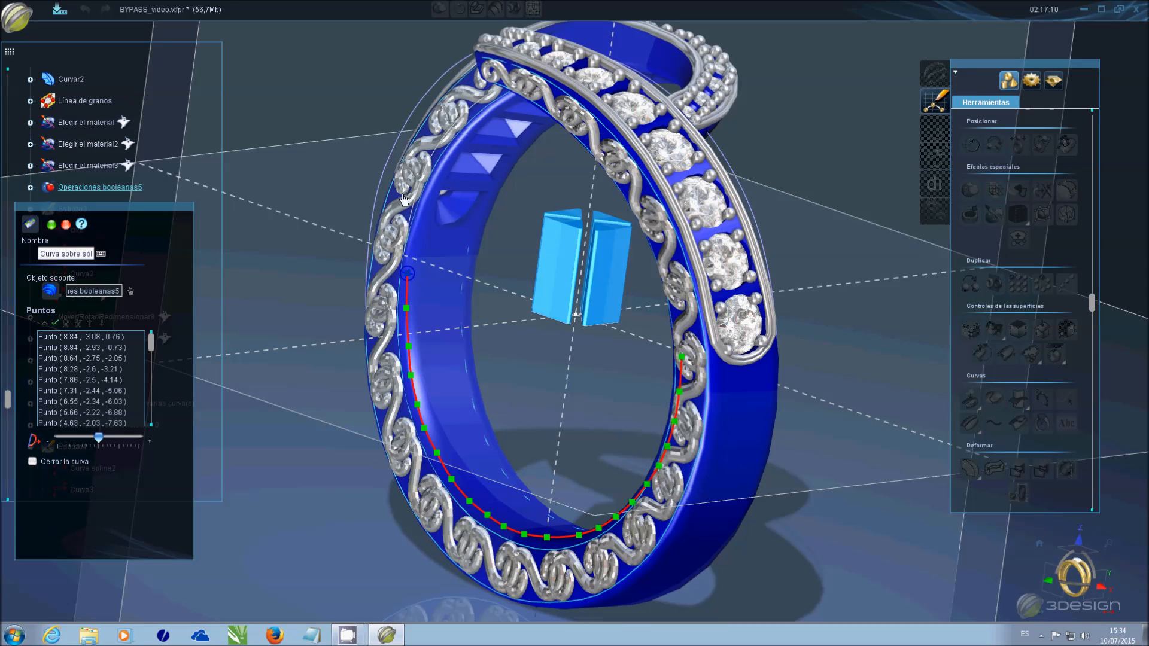
{"action": "left_click", "coordinate": [419, 241]}
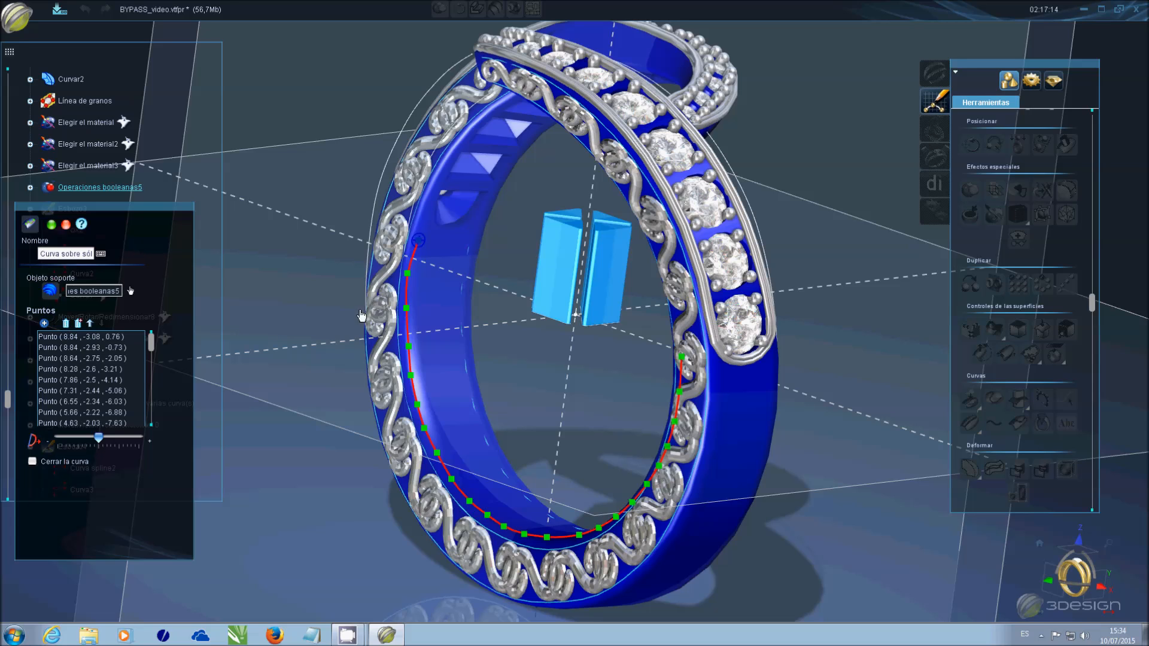
- Shift uneven points near the second curve's end and along the shank's bottom to even out their spacing
{"action": "left_click", "coordinate": [408, 274]}
{"action": "left_click_drag", "start_coordinate": [407, 309], "coordinate": [411, 311]}
{"action": "middle_click_drag", "start_coordinate": [367, 336], "coordinate": [559, 429]}
{"action": "left_click_drag", "start_coordinate": [560, 427], "coordinate": [574, 425]}
{"action": "left_click", "coordinate": [606, 413]}
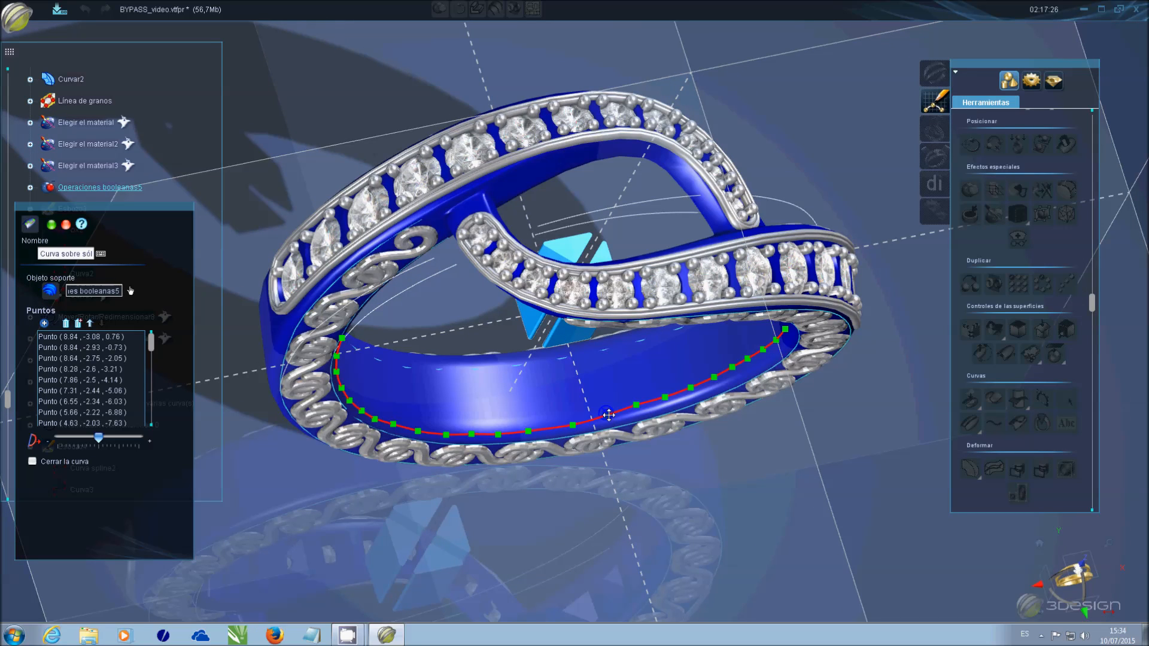
{"action": "left_click_drag", "start_coordinate": [610, 415], "coordinate": [603, 415]}
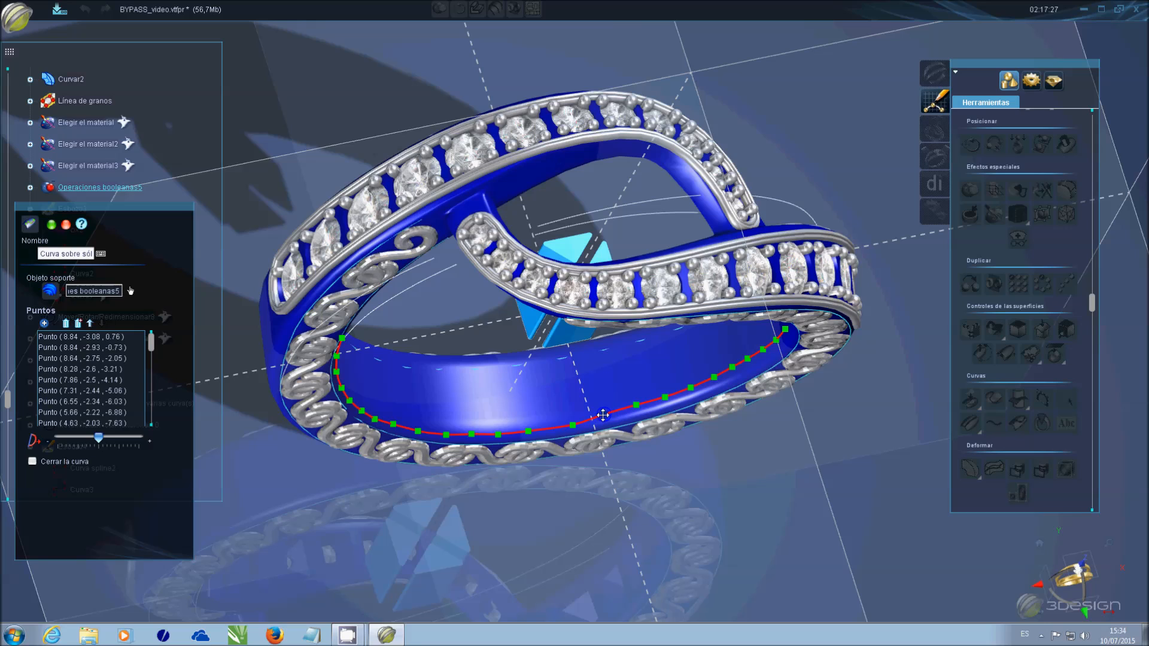
{"action": "left_click", "coordinate": [574, 426]}
{"action": "left_click_drag", "start_coordinate": [565, 425], "coordinate": [556, 422]}
{"action": "left_click", "coordinate": [524, 432]}
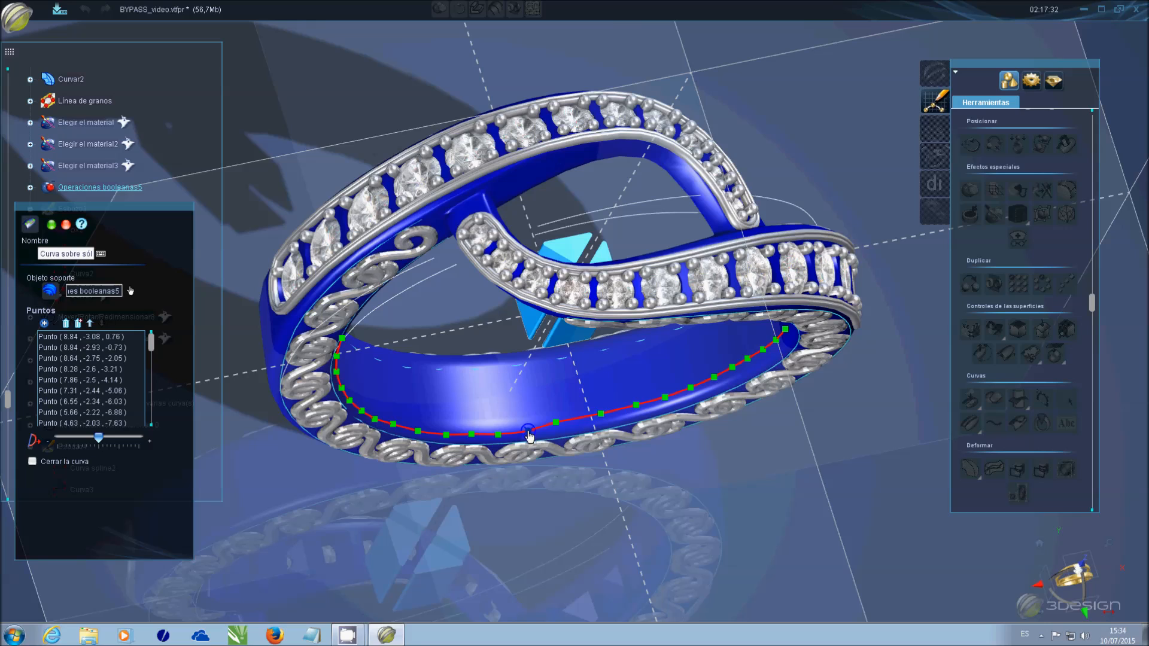
{"action": "left_click_drag", "start_coordinate": [499, 435], "coordinate": [460, 432]}
- Nudge the points between the shank's bottom and side inward so that stretch of the second curve runs smoothly
{"action": "middle_click_drag", "start_coordinate": [455, 442], "coordinate": [441, 472]}
{"action": "scroll", "coordinate": [505, 405], "scroll_direction": "up", "scroll_amount": 8}
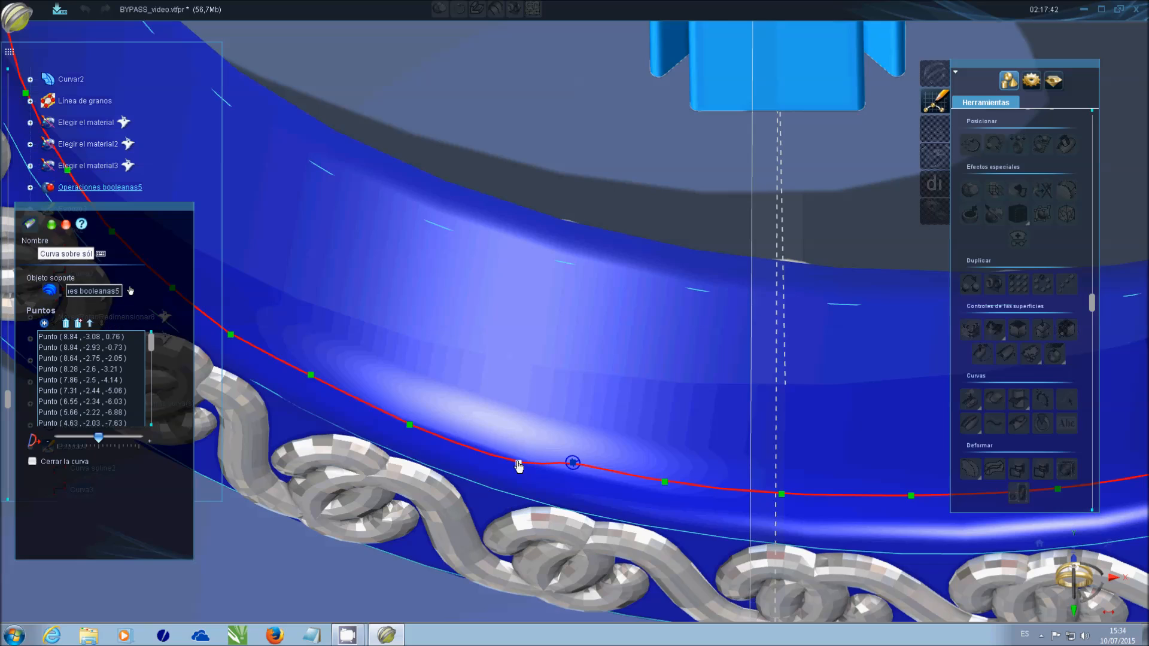
{"action": "left_click", "coordinate": [519, 464]}
{"action": "left_click_drag", "start_coordinate": [518, 464], "coordinate": [498, 443]}
{"action": "left_click", "coordinate": [410, 426]}
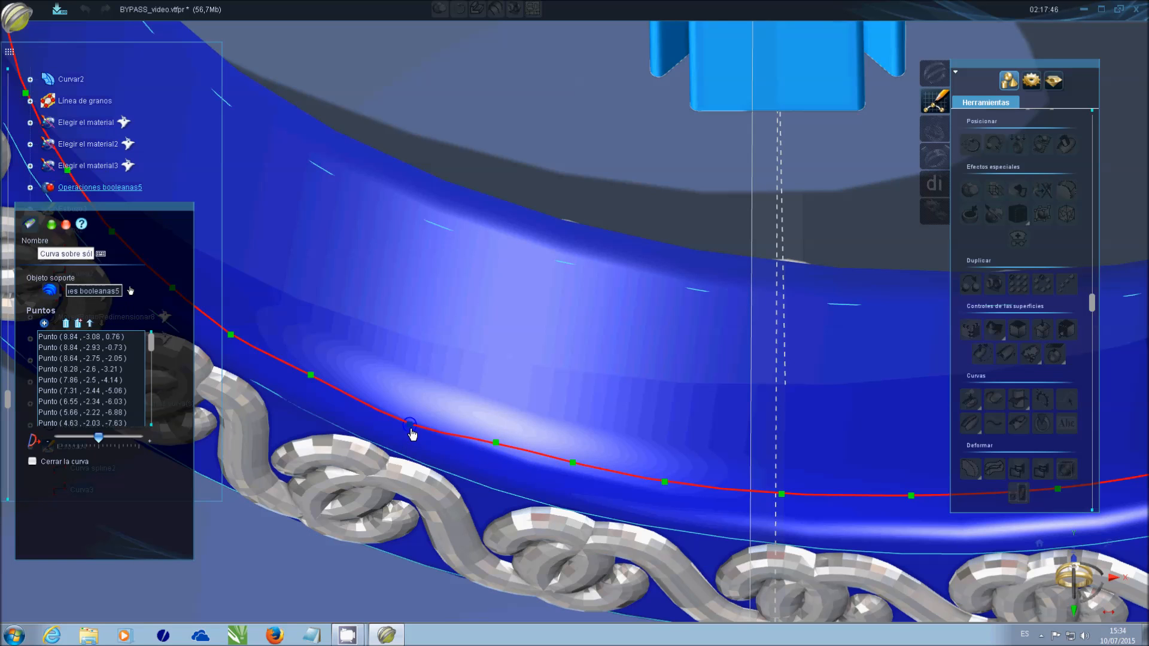
{"action": "left_click_drag", "start_coordinate": [407, 416], "coordinate": [394, 406]}
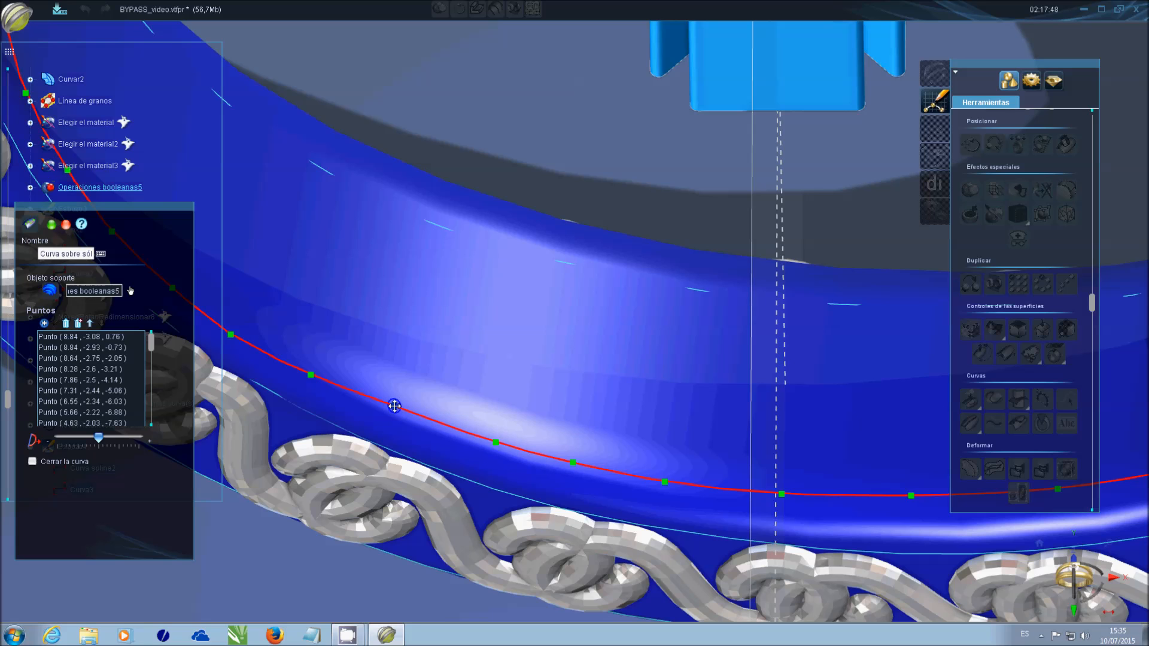
{"action": "left_click", "coordinate": [312, 376]}
{"action": "left_click_drag", "start_coordinate": [311, 374], "coordinate": [304, 362]}
{"action": "scroll", "coordinate": [375, 385], "scroll_direction": "down", "scroll_amount": 4}
{"action": "right_click_drag", "start_coordinate": [444, 352], "coordinate": [401, 409]}
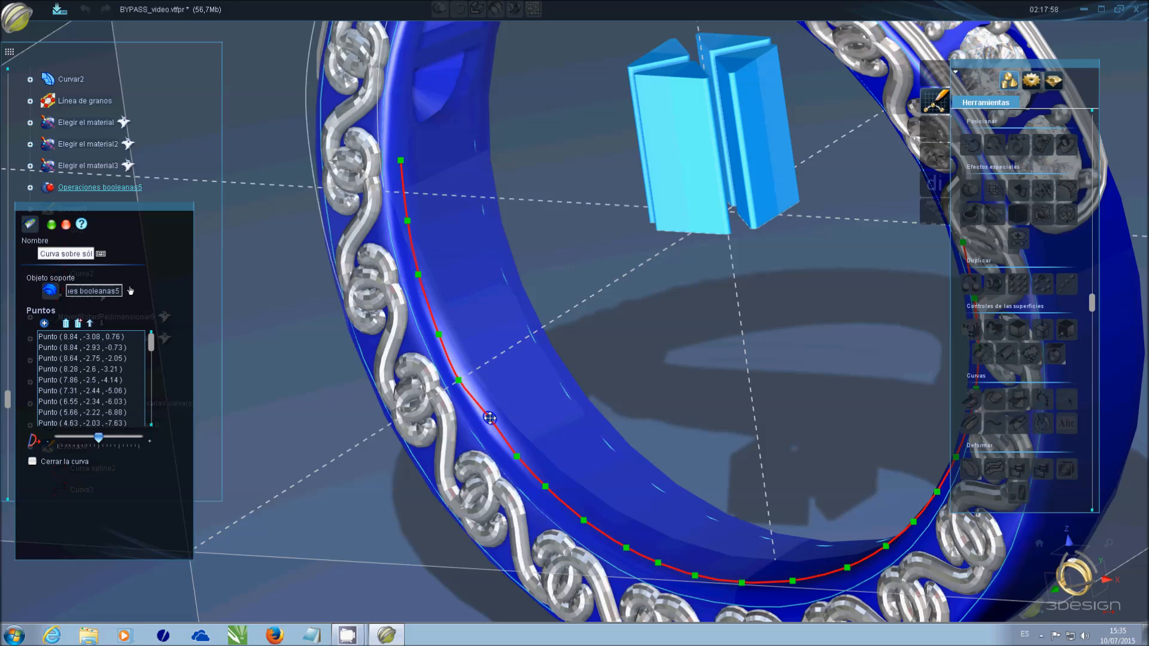
- Straighten the second curve up the shank's inner side by shifting its points as far as the upper end point
{"action": "scroll", "coordinate": [495, 356], "scroll_direction": "up", "scroll_amount": 5}
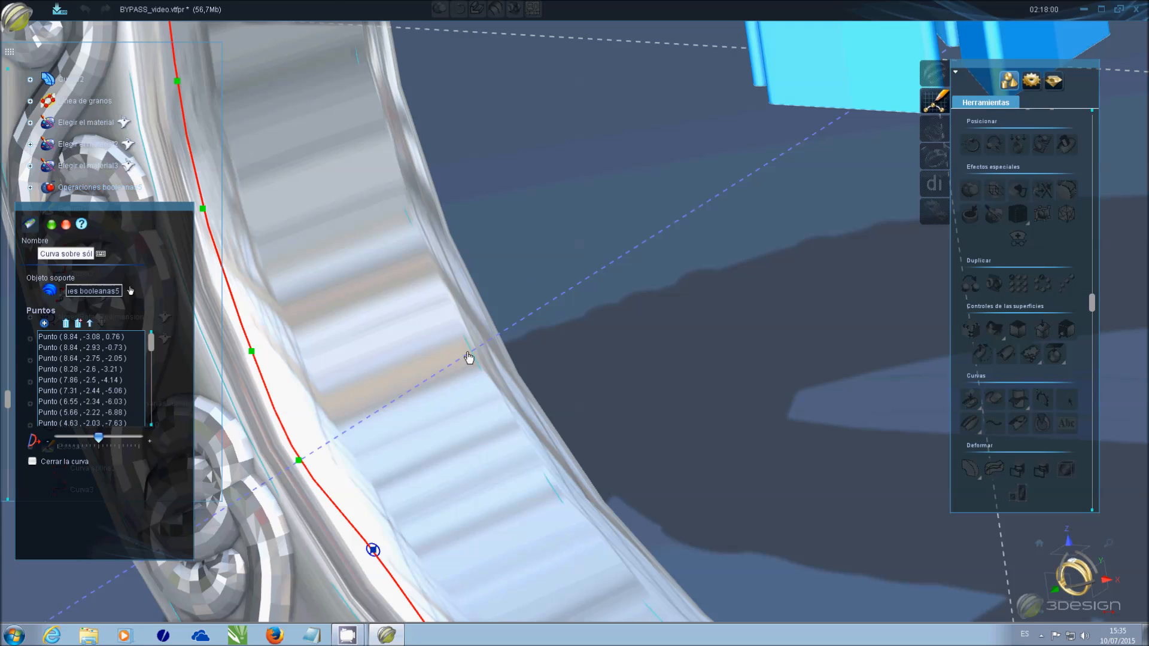
{"action": "left_click_drag", "start_coordinate": [298, 460], "coordinate": [310, 450]}
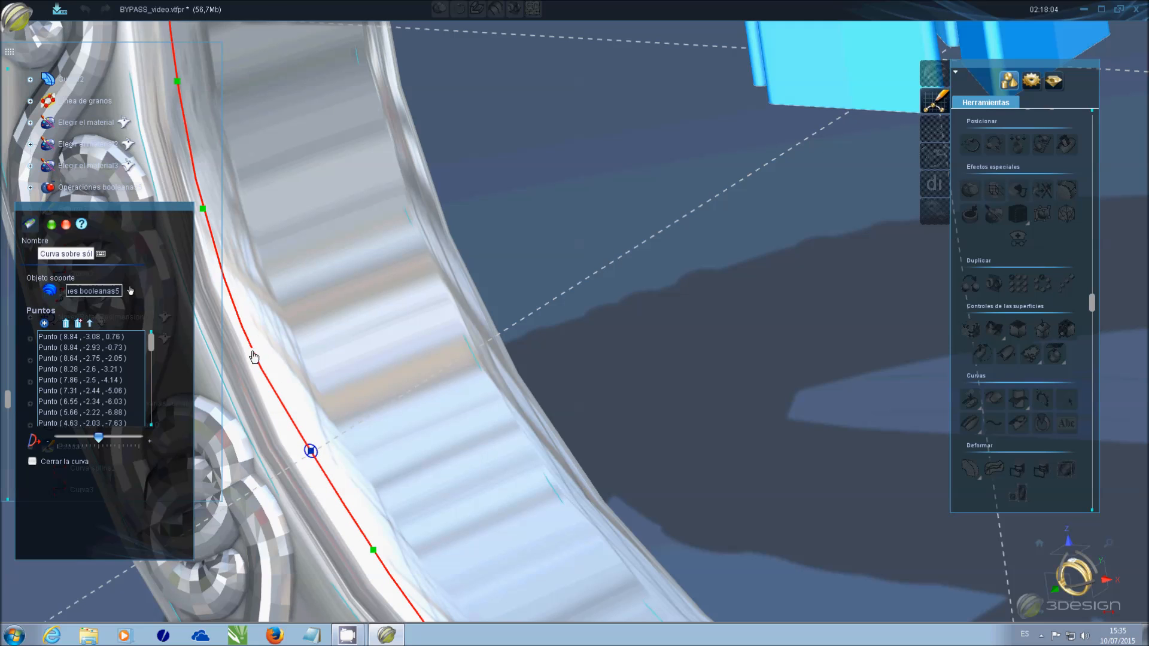
{"action": "left_click_drag", "start_coordinate": [252, 352], "coordinate": [262, 347]}
{"action": "middle_click_drag", "start_coordinate": [164, 157], "coordinate": [424, 264]}
{"action": "left_click", "coordinate": [464, 316]}
{"action": "left_click_drag", "start_coordinate": [464, 316], "coordinate": [472, 315]}
{"action": "left_click", "coordinate": [439, 189]}
{"action": "left_click_drag", "start_coordinate": [442, 199], "coordinate": [445, 187]}
{"action": "middle_click_drag", "start_coordinate": [470, 257], "coordinate": [431, 57]}
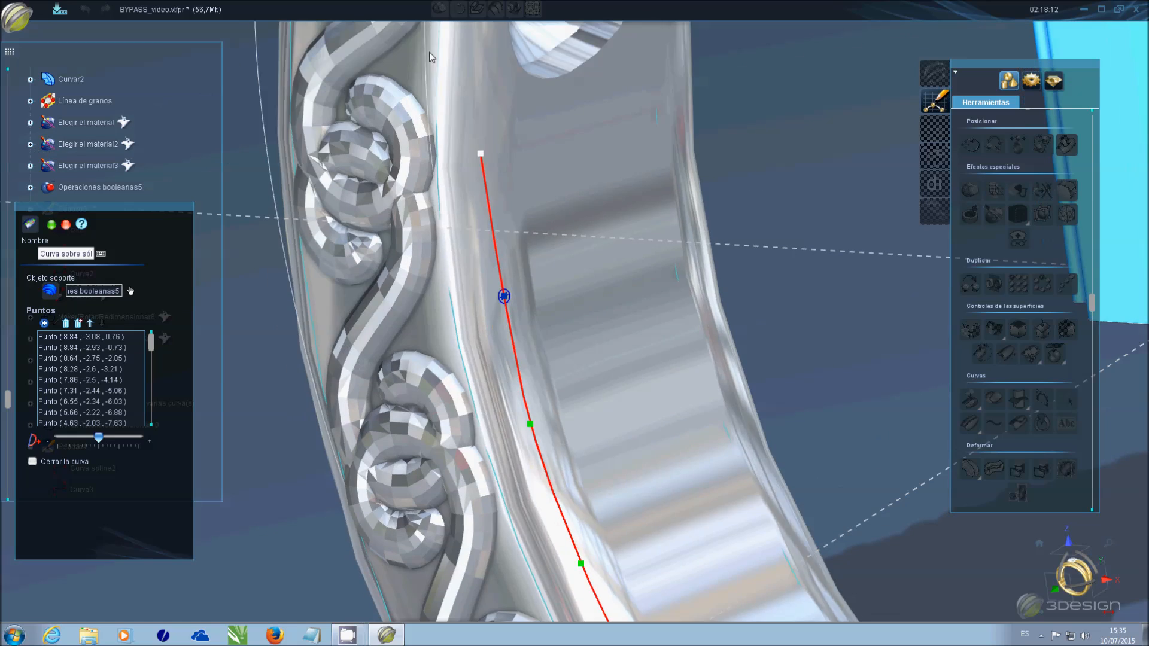
{"action": "left_click", "coordinate": [480, 154]}
{"action": "left_click_drag", "start_coordinate": [481, 154], "coordinate": [484, 138]}
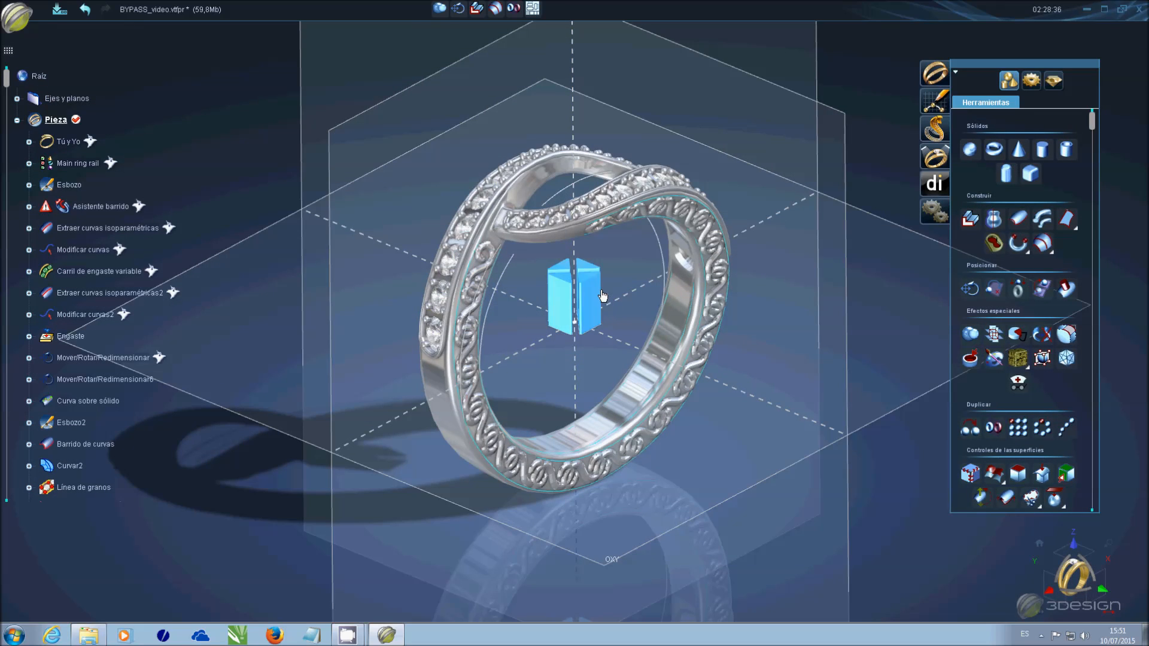
- Array the triangular cutter group on the OXY plane as a single row of 12 copies spaced 3.9 mm apart
{"action": "left_click", "coordinate": [1018, 427]}
{"action": "left_click", "coordinate": [60, 421]}
{"action": "type", "text": "12"}
{"action": "left_click", "coordinate": [81, 389]}
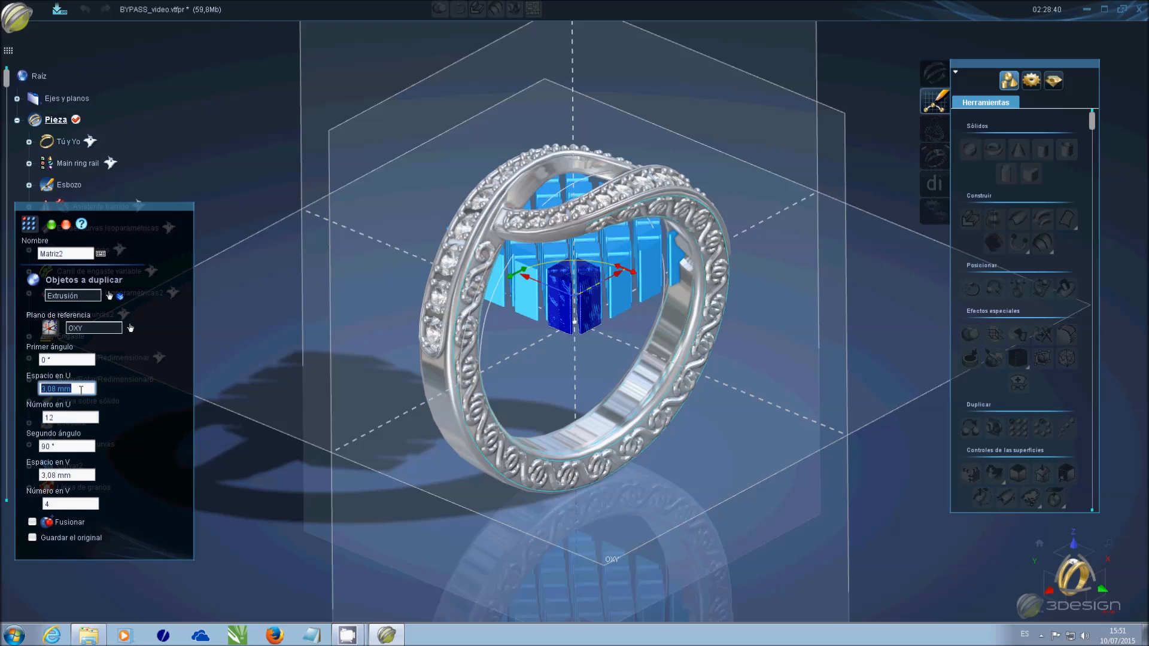
{"action": "type", "text": "3.9"}
{"action": "key", "text": "Return"}
{"action": "left_click", "coordinate": [80, 504]}
{"action": "type", "text": "1"}
{"action": "key", "text": "Return"}
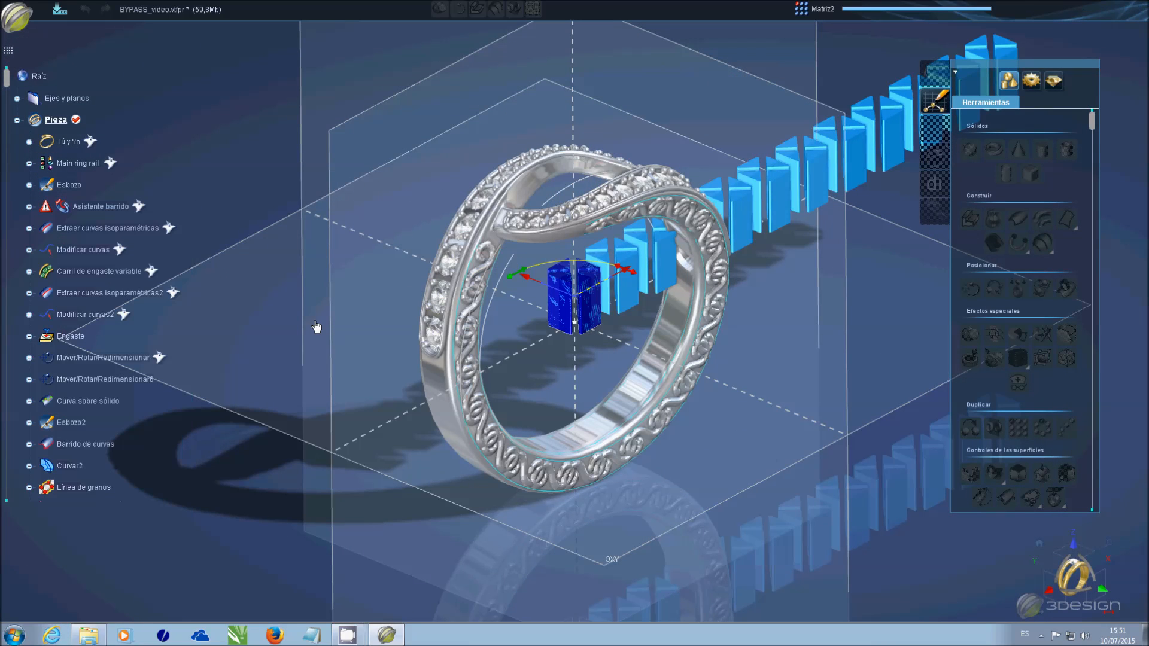
- Convert the row of cutters to polygons at very fine resolution with the precision at its finest
{"action": "right_click_drag", "start_coordinate": [818, 177], "coordinate": [664, 327]}
{"action": "left_click", "coordinate": [671, 257]}
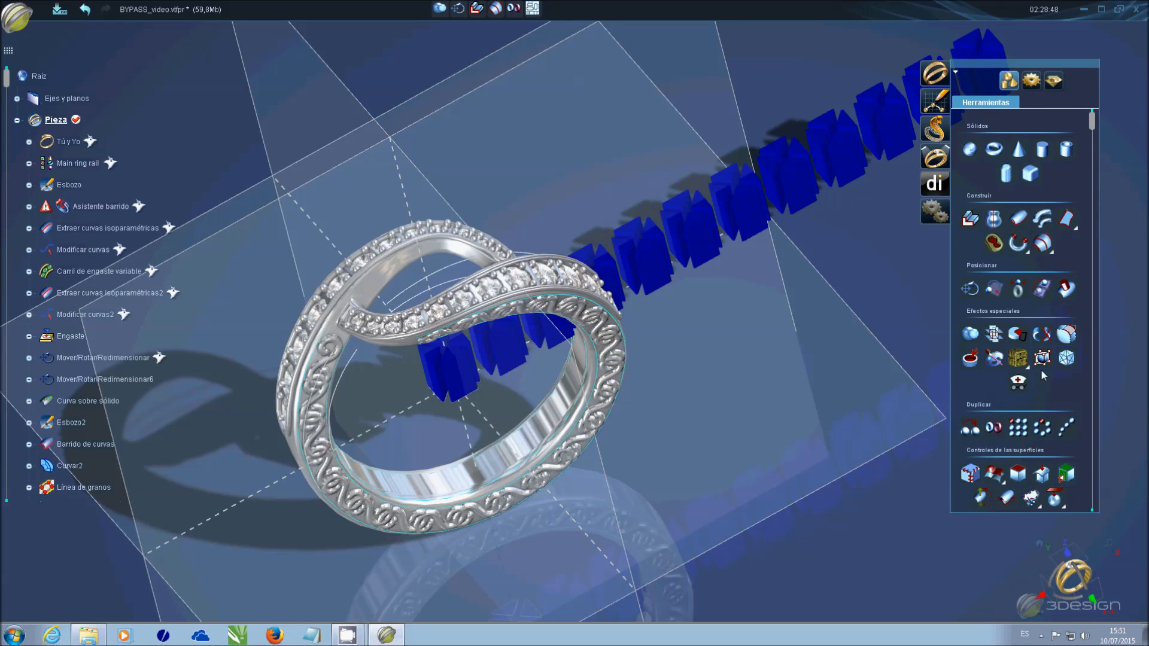
{"action": "left_click", "coordinate": [1067, 358]}
{"action": "left_click", "coordinate": [152, 482]}
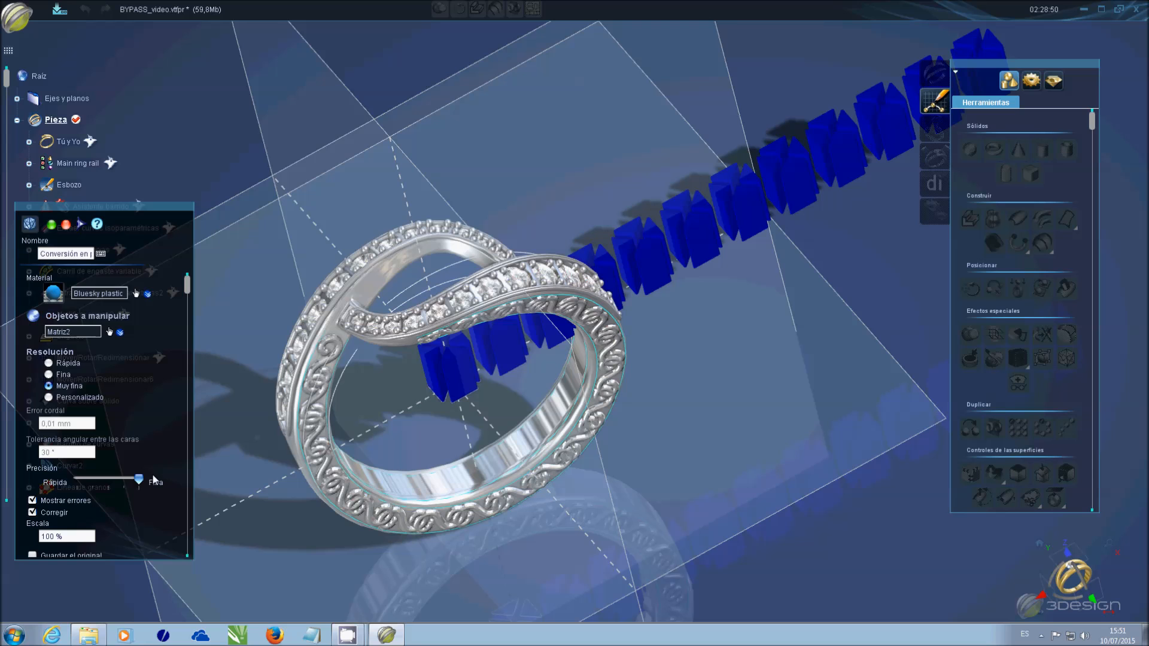
{"action": "key", "text": "Return"}
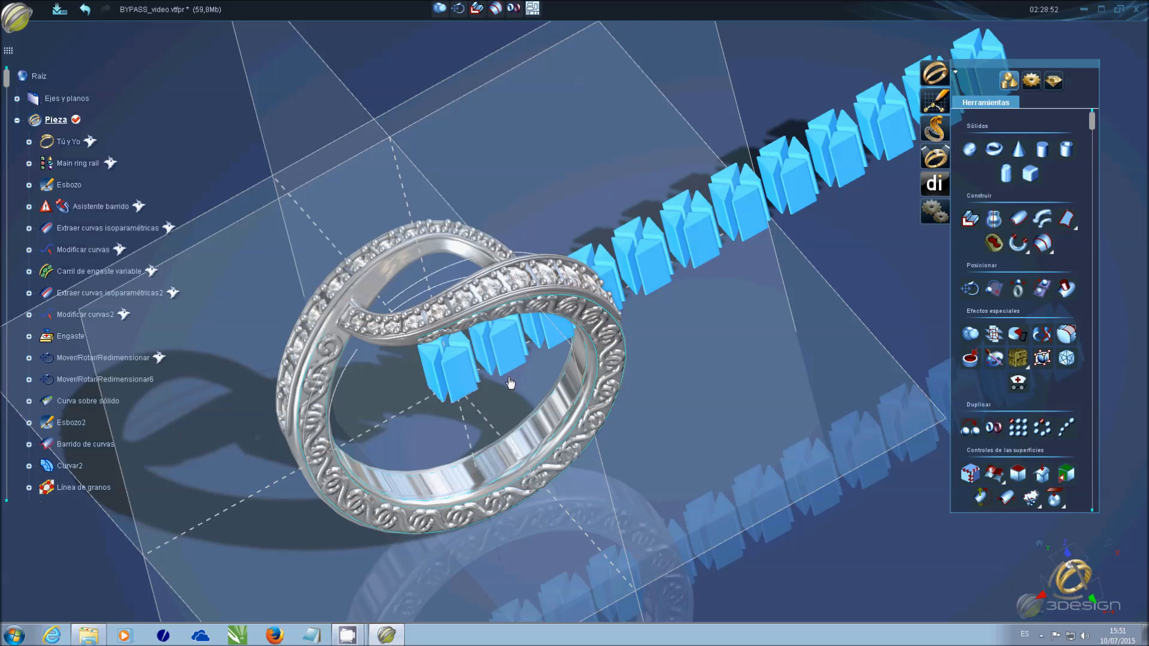
- Deform the polygon cutter row along the two inner surface curves, with the vertical alignment that extends it outward through the shank
{"action": "scroll", "coordinate": [523, 401], "scroll_direction": "up", "scroll_amount": 3}
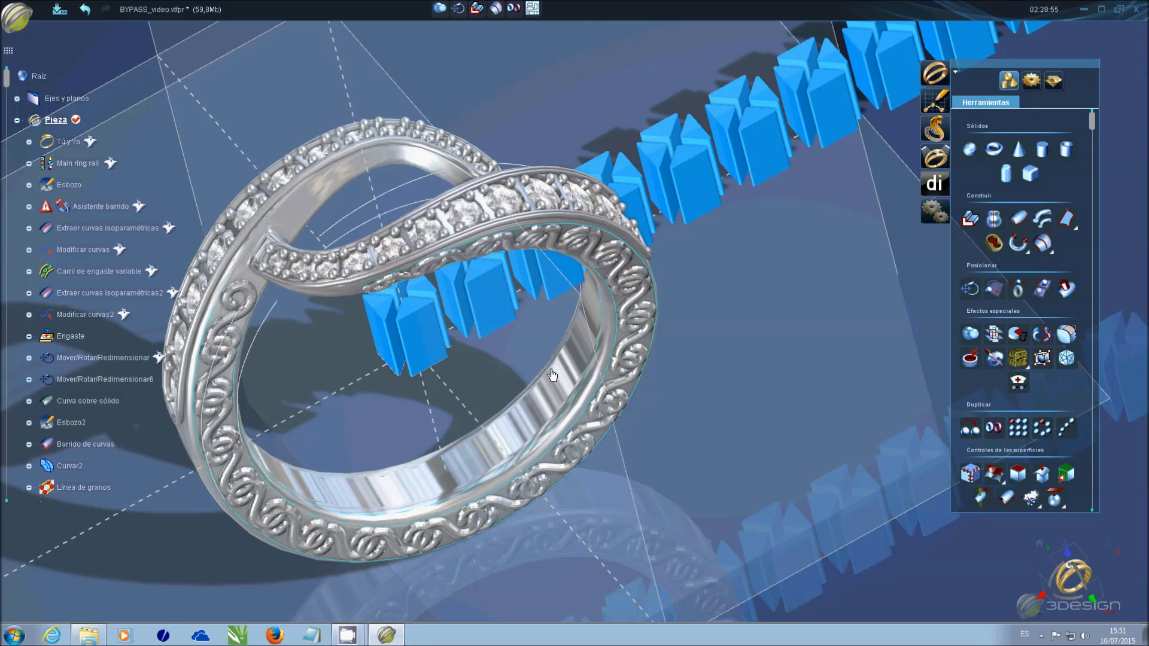
{"action": "scroll", "coordinate": [558, 371], "scroll_direction": "up", "scroll_amount": 3}
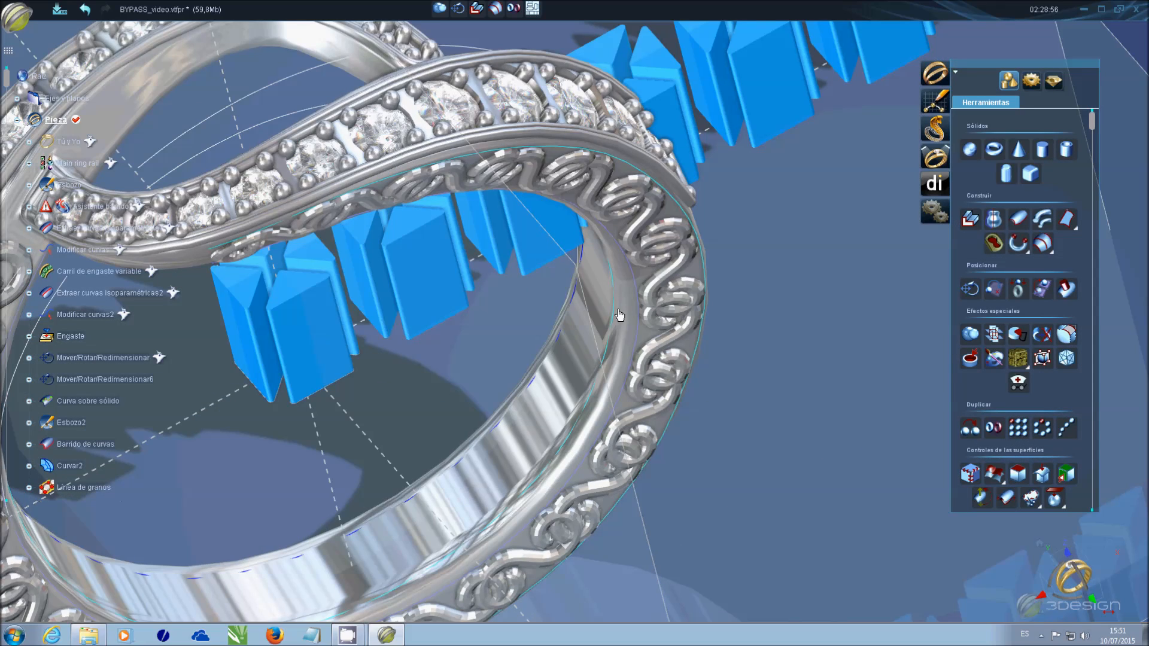
{"action": "left_click", "coordinate": [541, 249]}
{"action": "scroll", "coordinate": [1018, 419], "scroll_direction": "down", "scroll_amount": 5}
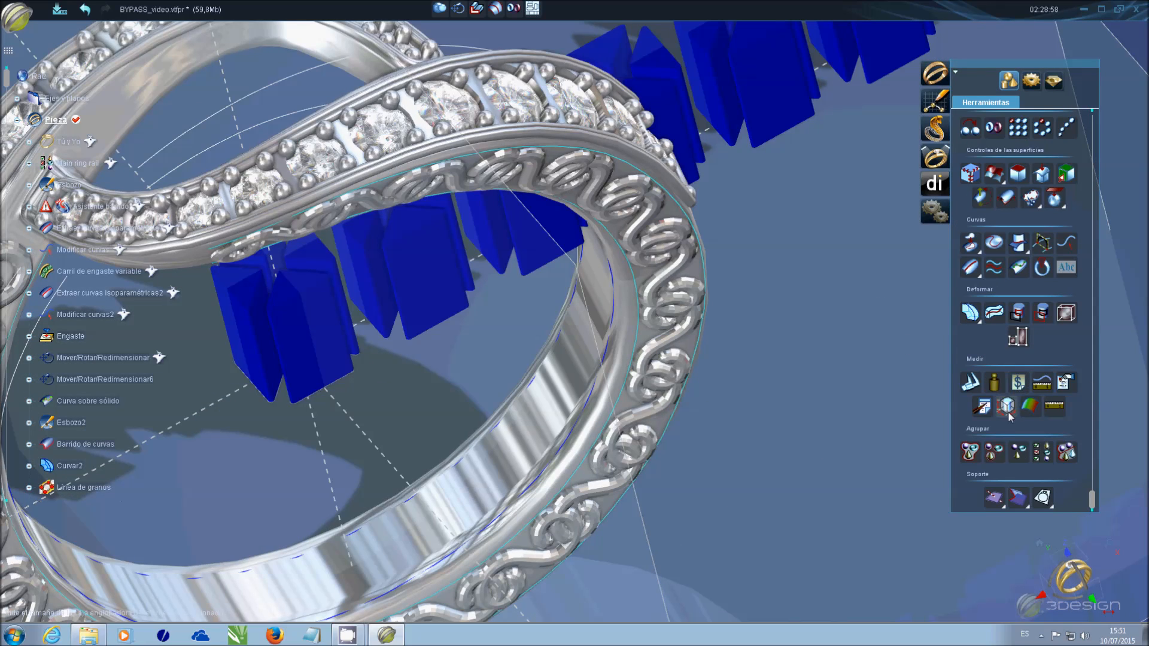
{"action": "left_click", "coordinate": [1016, 337]}
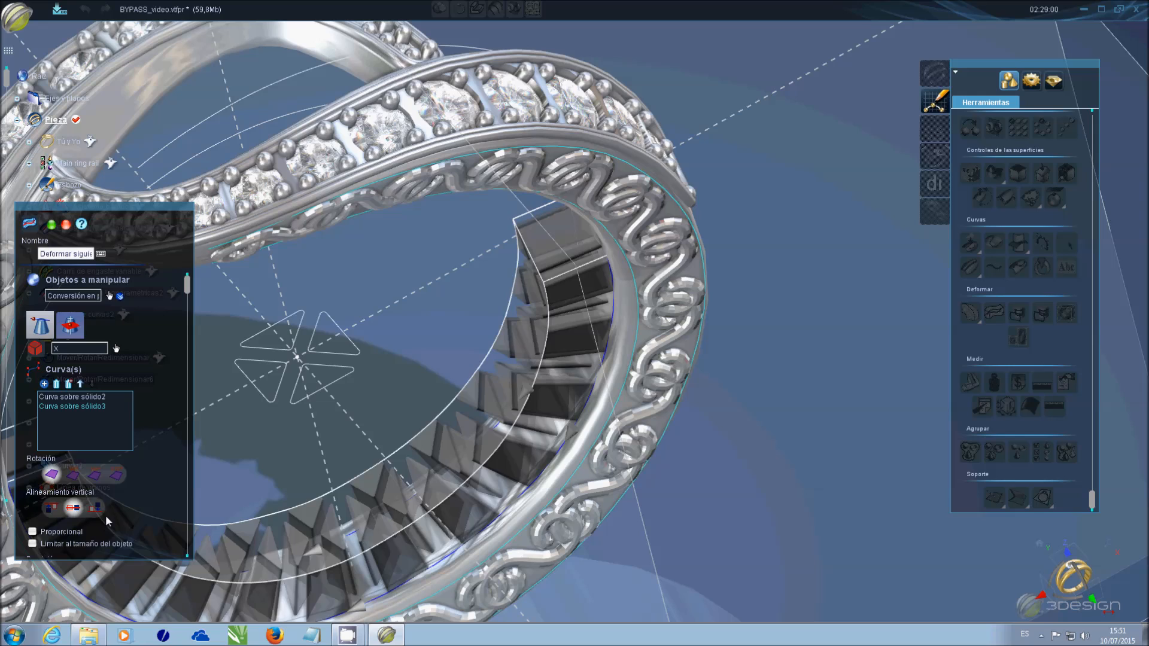
{"action": "left_click", "coordinate": [95, 508]}
{"action": "scroll", "coordinate": [156, 473], "scroll_direction": "down", "scroll_amount": 2}
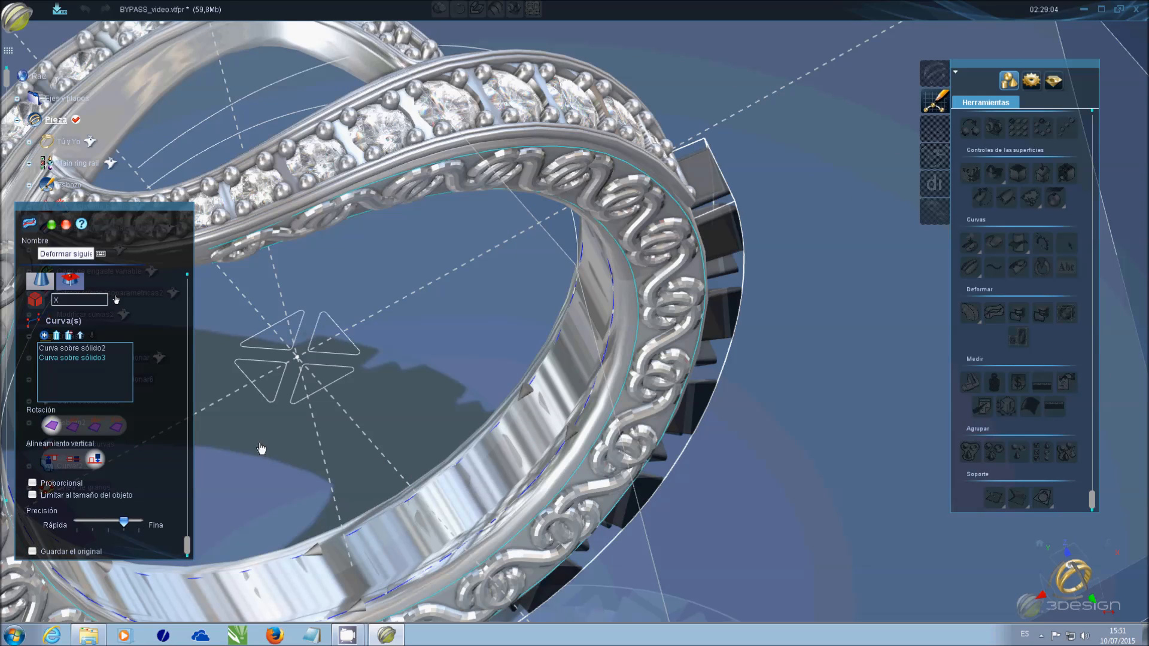
{"action": "key", "text": "Return"}
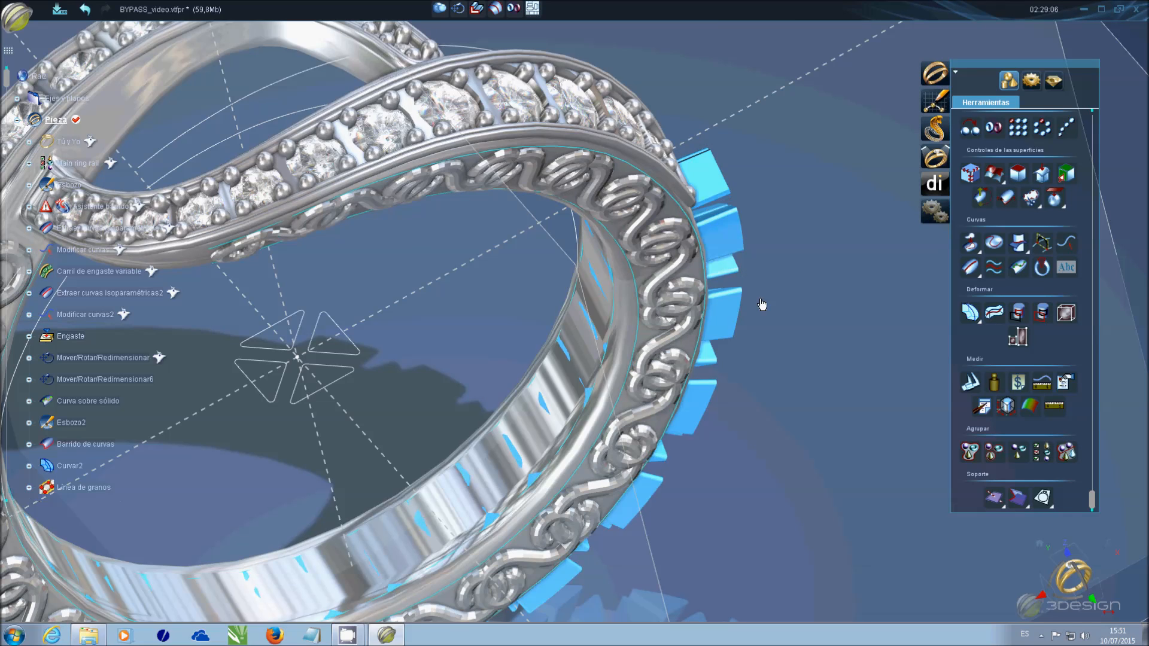
- Scale the bent cutter row proportionally by a factor of 0.98 so the cutters reach through the shank's inner surface
{"action": "left_click", "coordinate": [459, 9]}
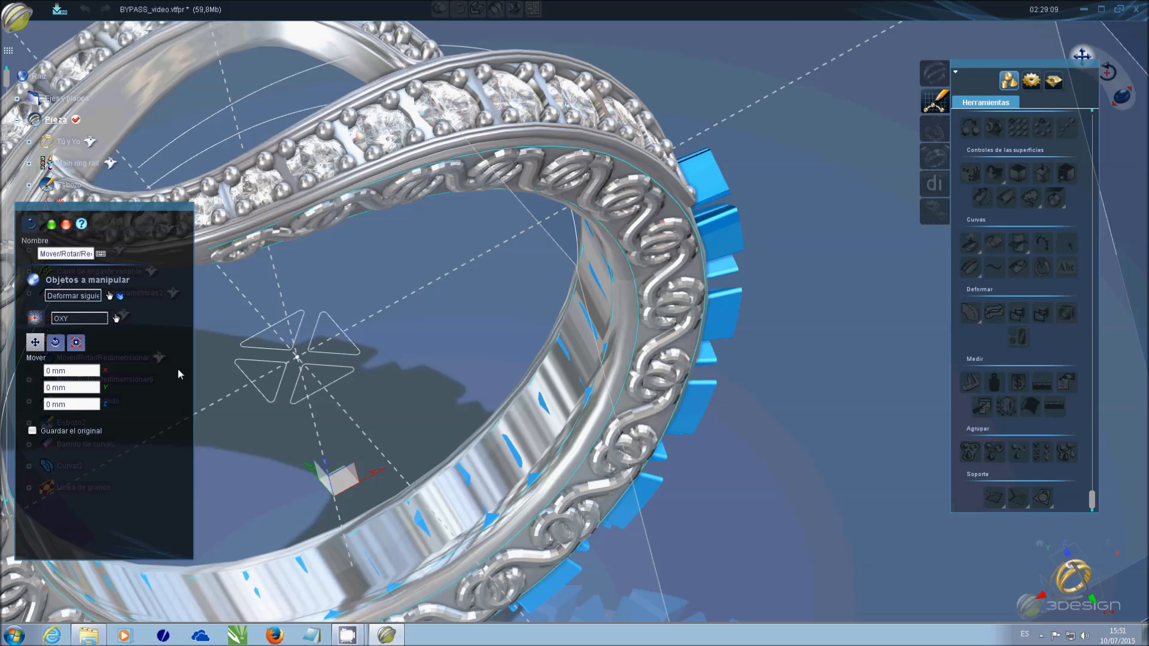
{"action": "left_click", "coordinate": [76, 341]}
{"action": "left_click_drag", "start_coordinate": [747, 187], "coordinate": [741, 190]}
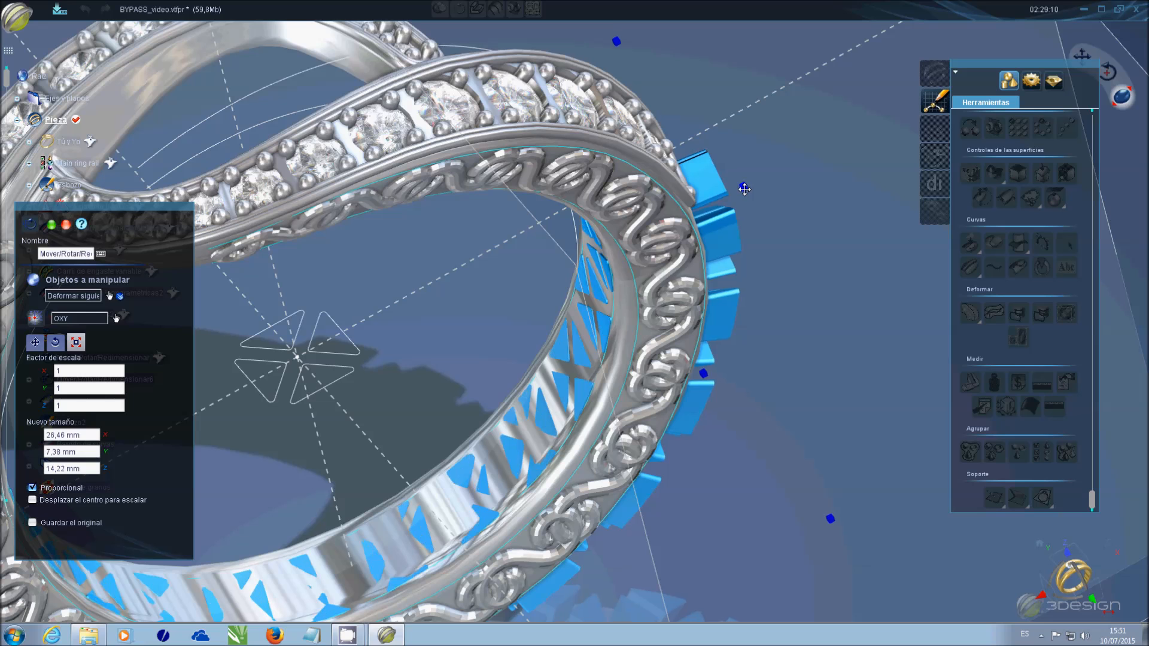
{"action": "right_click", "coordinate": [511, 387]}
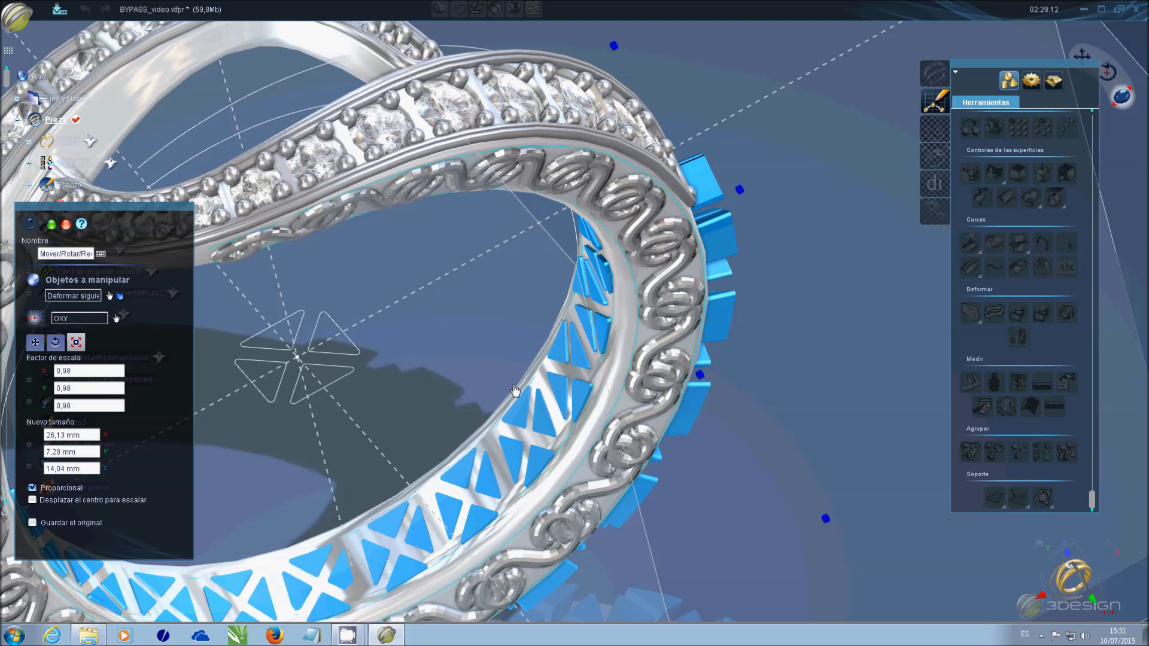
{"action": "scroll", "coordinate": [496, 370], "scroll_direction": "down", "scroll_amount": 5}
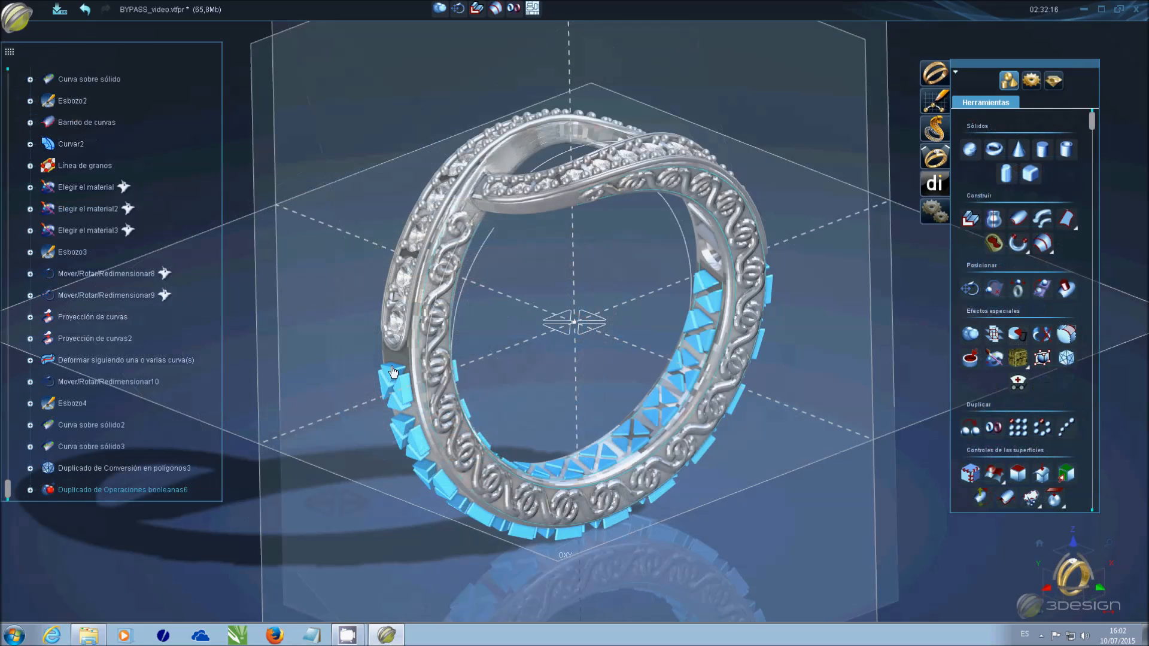
- Subtract the triangular cutters from the ring body with a Boolean operation to pierce the shank
{"action": "left_click", "coordinate": [407, 354]}
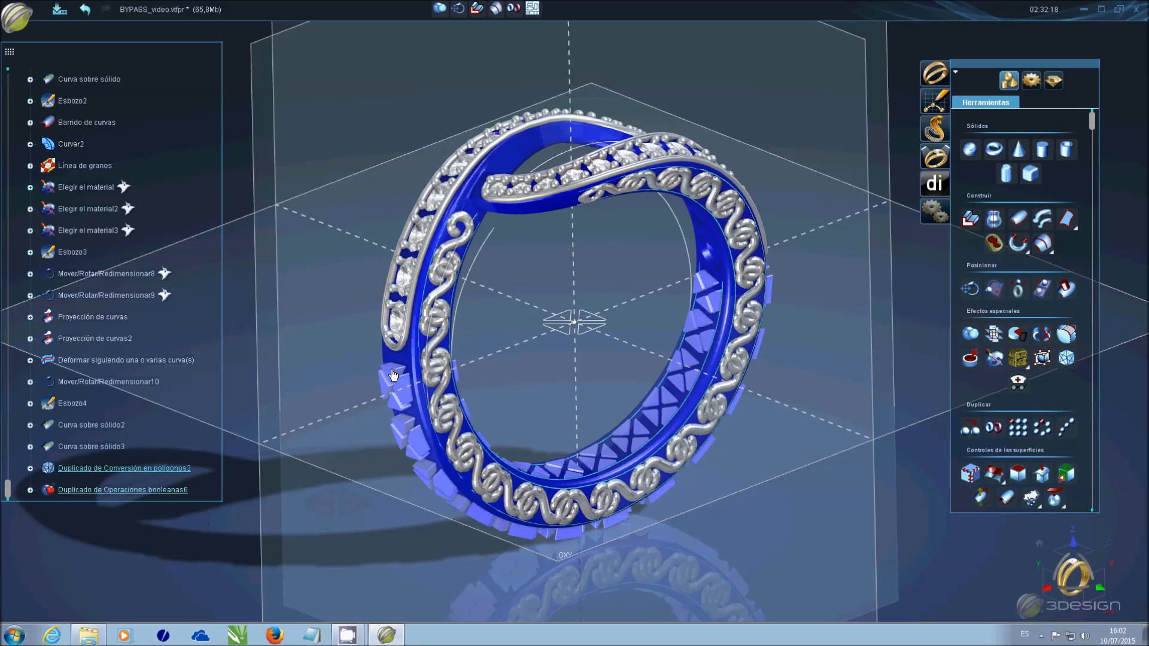
{"action": "left_click", "coordinate": [971, 334]}
{"action": "left_click", "coordinate": [75, 409]}
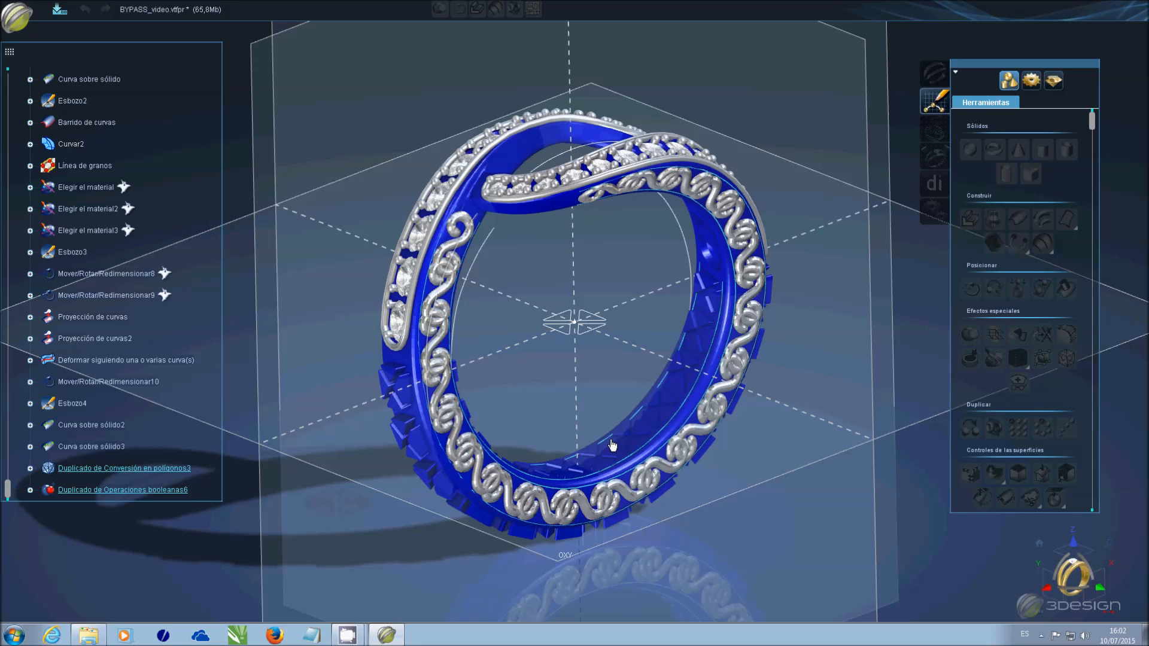
{"action": "left_click", "coordinate": [611, 444]}
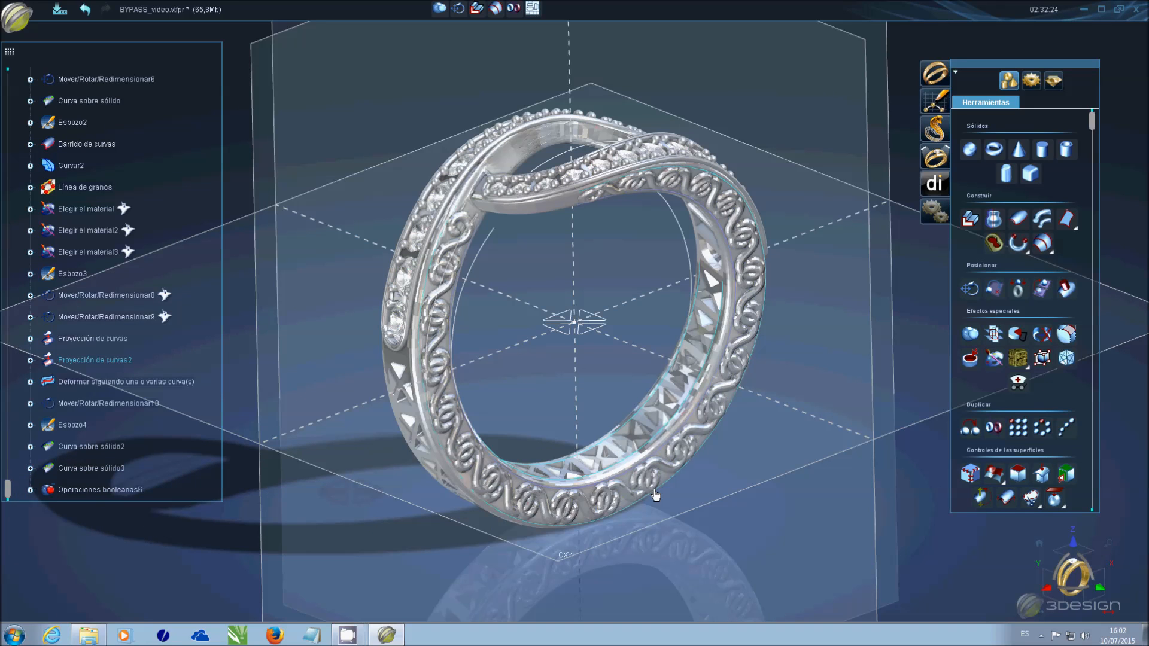
- Check the pierced shank from several sides and save the document
{"action": "middle_click_drag", "start_coordinate": [656, 514], "coordinate": [591, 260]}
{"action": "middle_click_drag", "start_coordinate": [362, 246], "coordinate": [632, 474]}
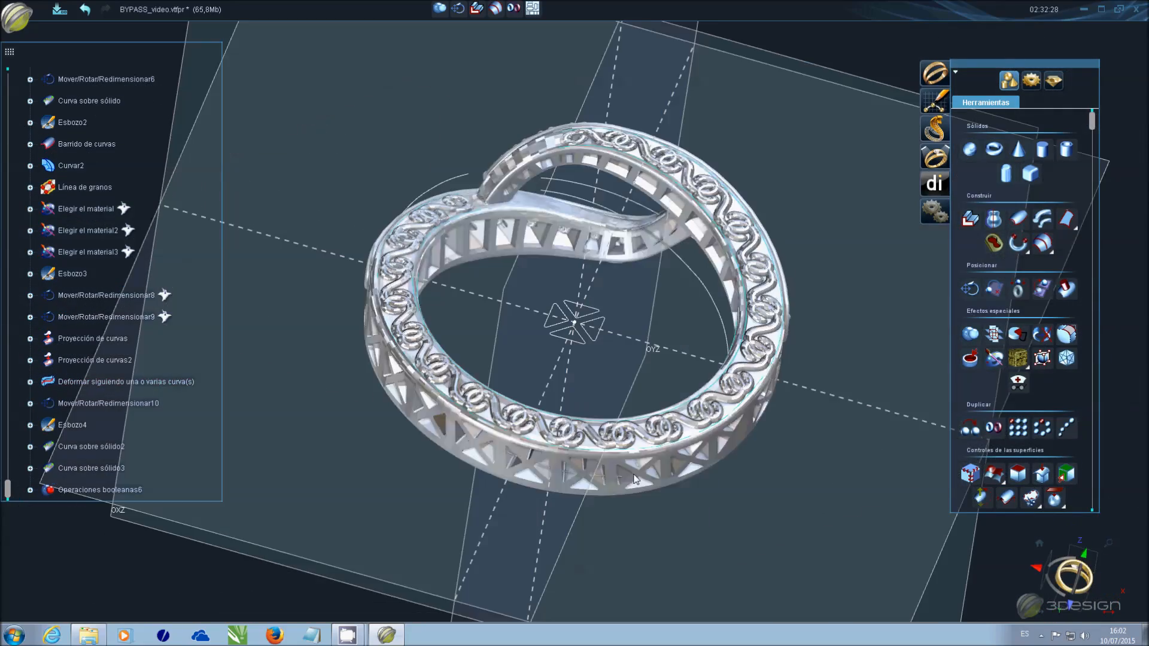
{"action": "middle_click_drag", "start_coordinate": [477, 149], "coordinate": [611, 478]}
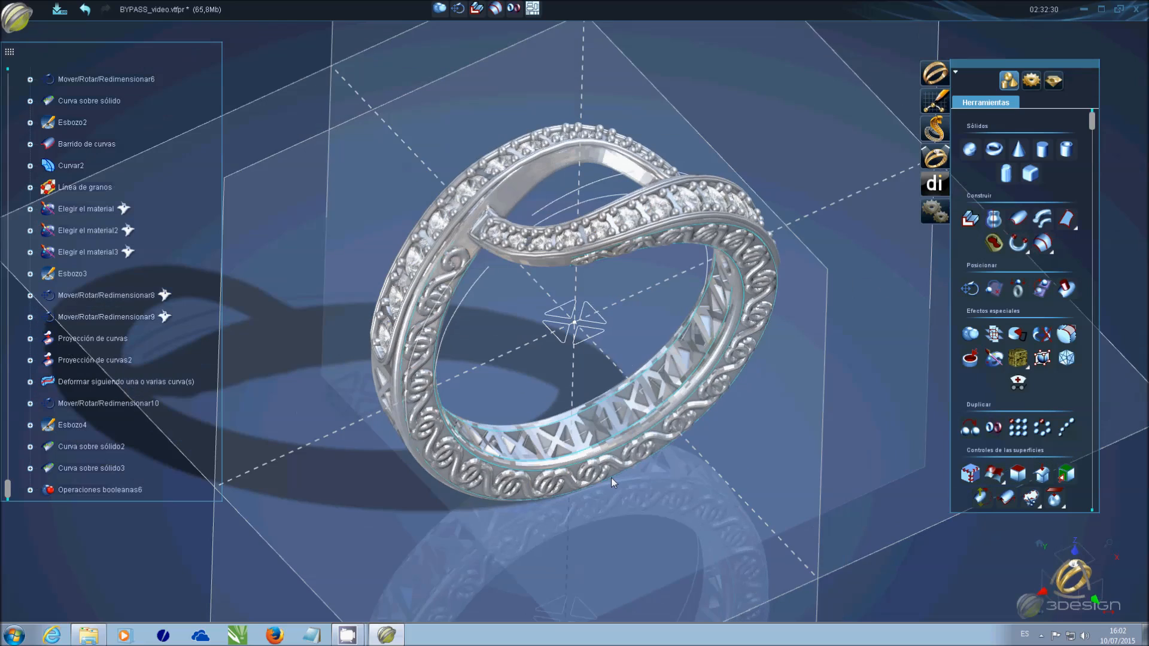
{"action": "middle_click_drag", "start_coordinate": [522, 312], "coordinate": [596, 241]}
{"action": "left_click", "coordinate": [63, 11]}
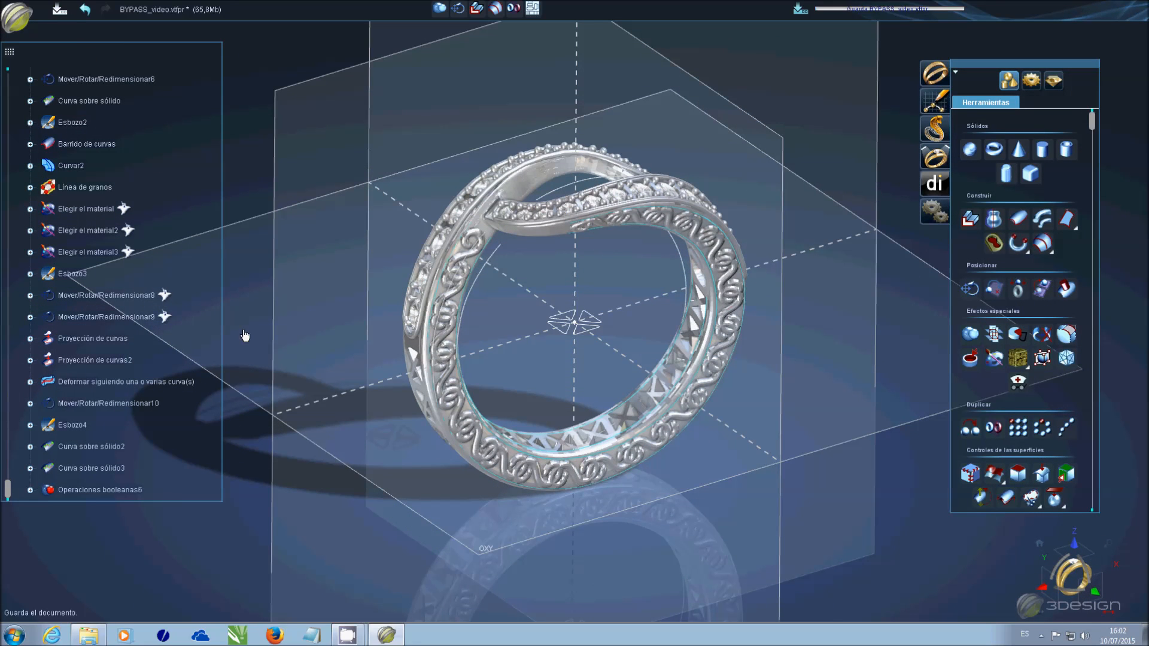
- Create an oval-cut gem and raise it about 13 mm above the ring's center
{"action": "left_click", "coordinate": [1056, 87]}
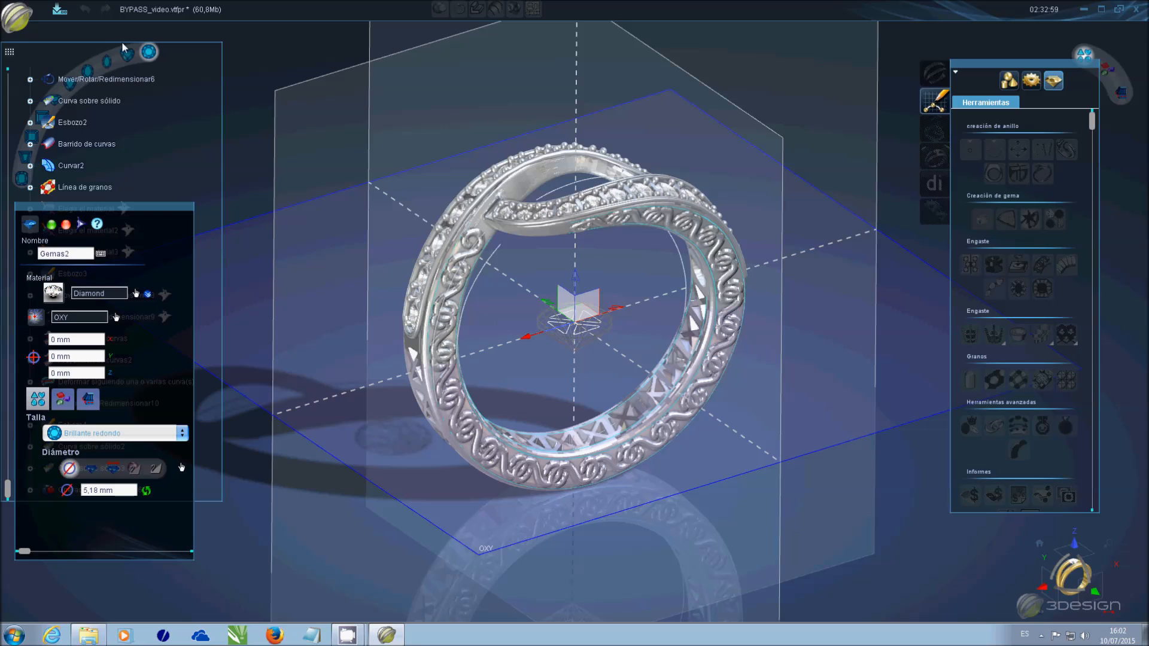
{"action": "left_click_drag", "start_coordinate": [125, 42], "coordinate": [135, 169]}
{"action": "left_click", "coordinate": [90, 76]}
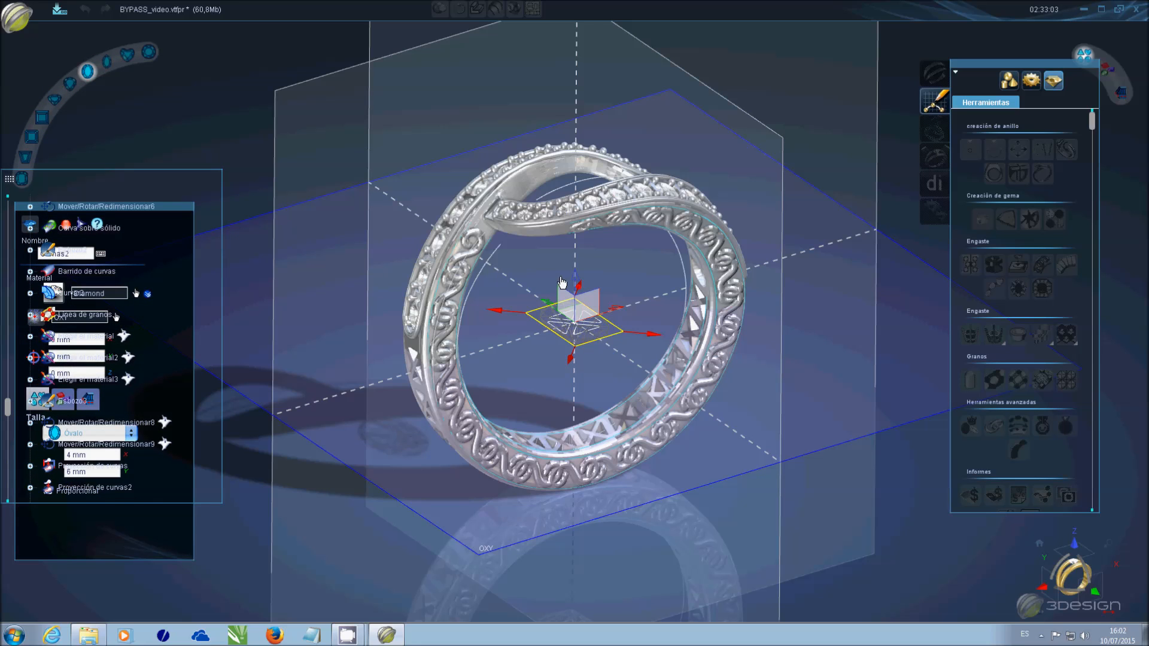
{"action": "left_click_drag", "start_coordinate": [578, 284], "coordinate": [574, 106]}
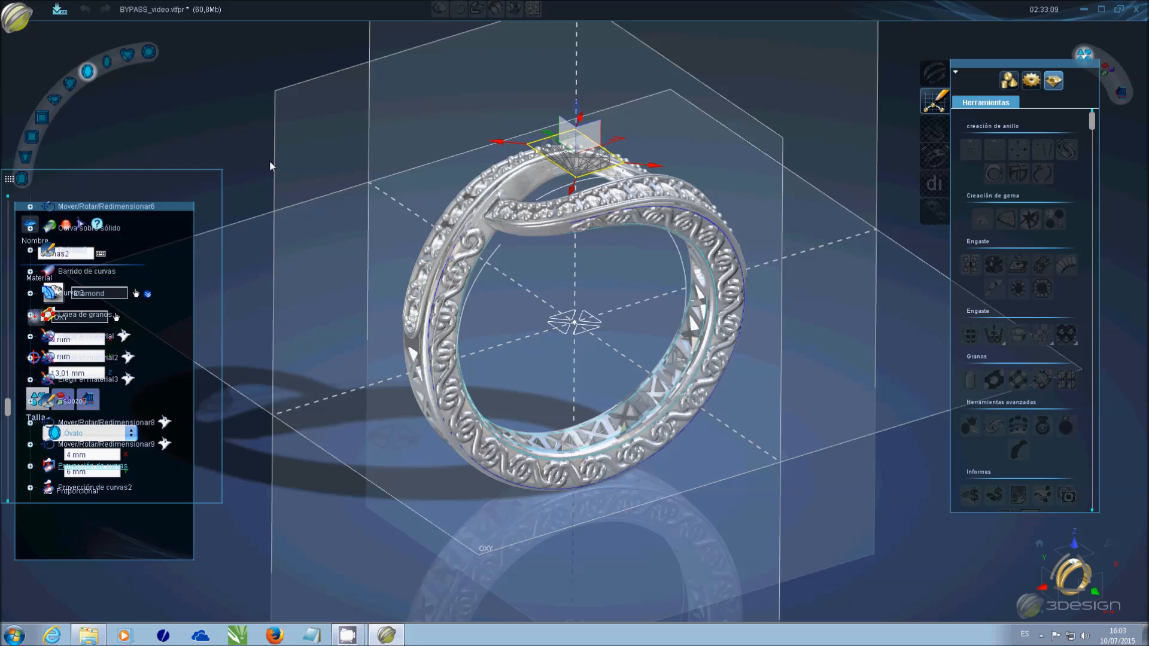
{"action": "left_click_drag", "start_coordinate": [185, 170], "coordinate": [221, 88]}
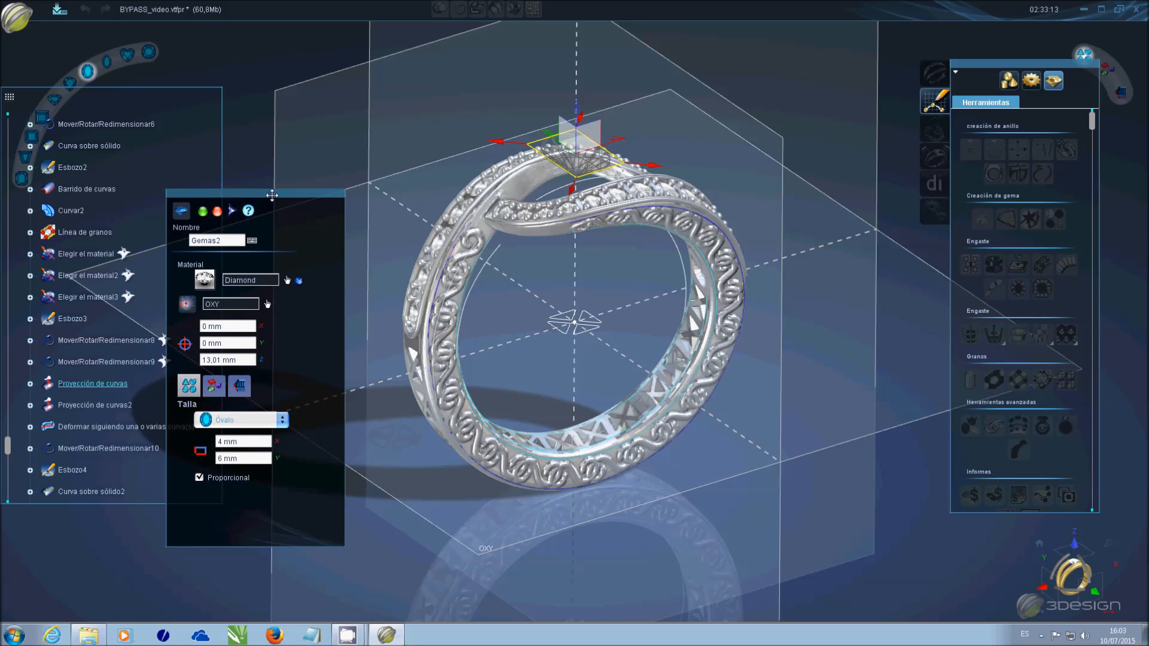
- Turn off proportional sizing, set the oval gem to 6 by 8 mm, and raise it to a height of about 13.4 mm
{"action": "left_click", "coordinate": [242, 441]}
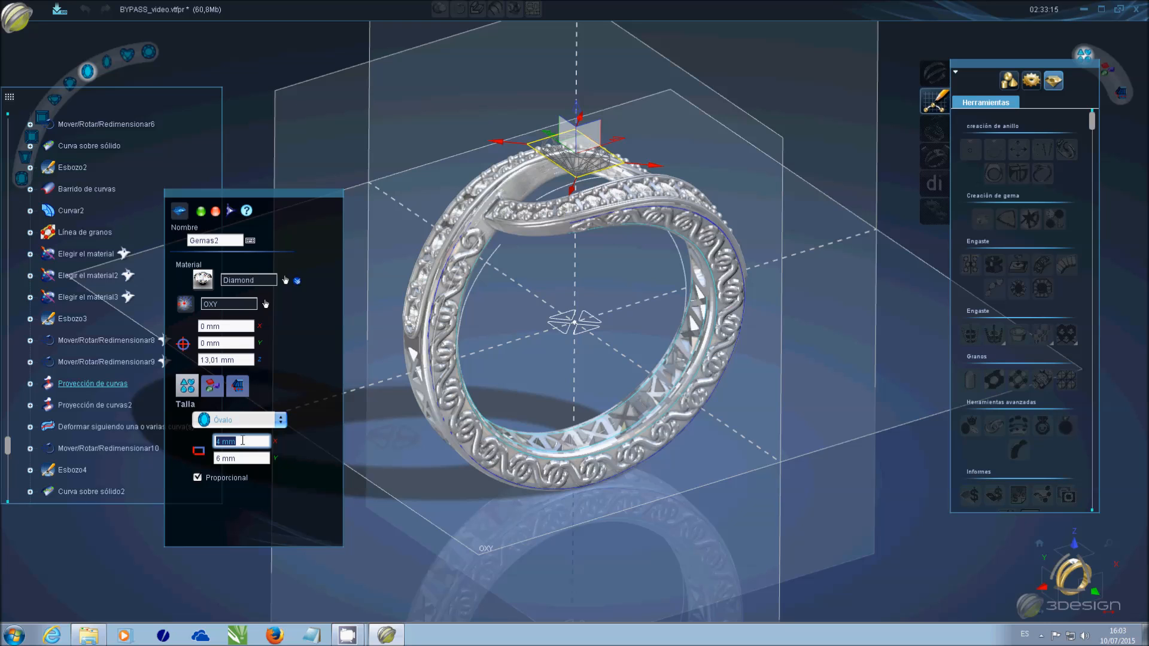
{"action": "scroll", "coordinate": [245, 460], "scroll_direction": "up", "scroll_amount": 2}
{"action": "middle_click_drag", "start_coordinate": [635, 318], "coordinate": [415, 421]}
{"action": "left_click", "coordinate": [199, 478]}
{"action": "left_click", "coordinate": [251, 441]}
{"action": "type", "text": "6"}
{"action": "key", "text": "Tab"}
{"action": "middle_click_drag", "start_coordinate": [677, 107], "coordinate": [591, 115]}
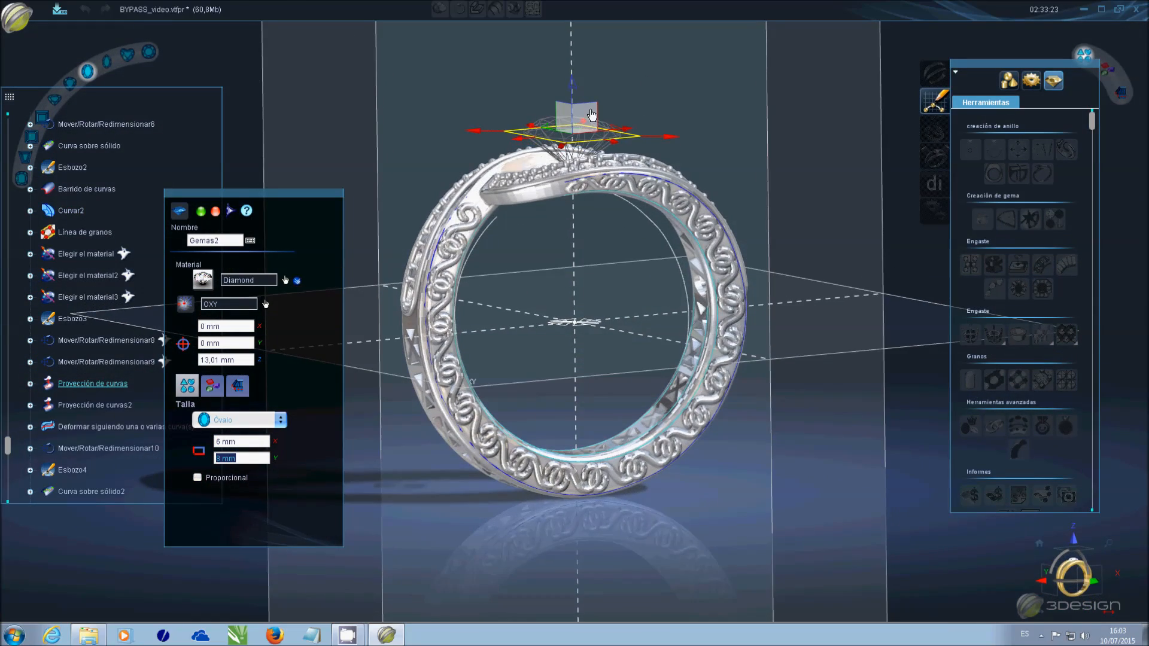
{"action": "scroll", "coordinate": [591, 115], "scroll_direction": "up", "scroll_amount": 3}
{"action": "left_click_drag", "start_coordinate": [562, 128], "coordinate": [563, 114]}
- Assign the pink Tourmaline material from the ornamental stones to the oval gem and create it
{"action": "left_click", "coordinate": [285, 281]}
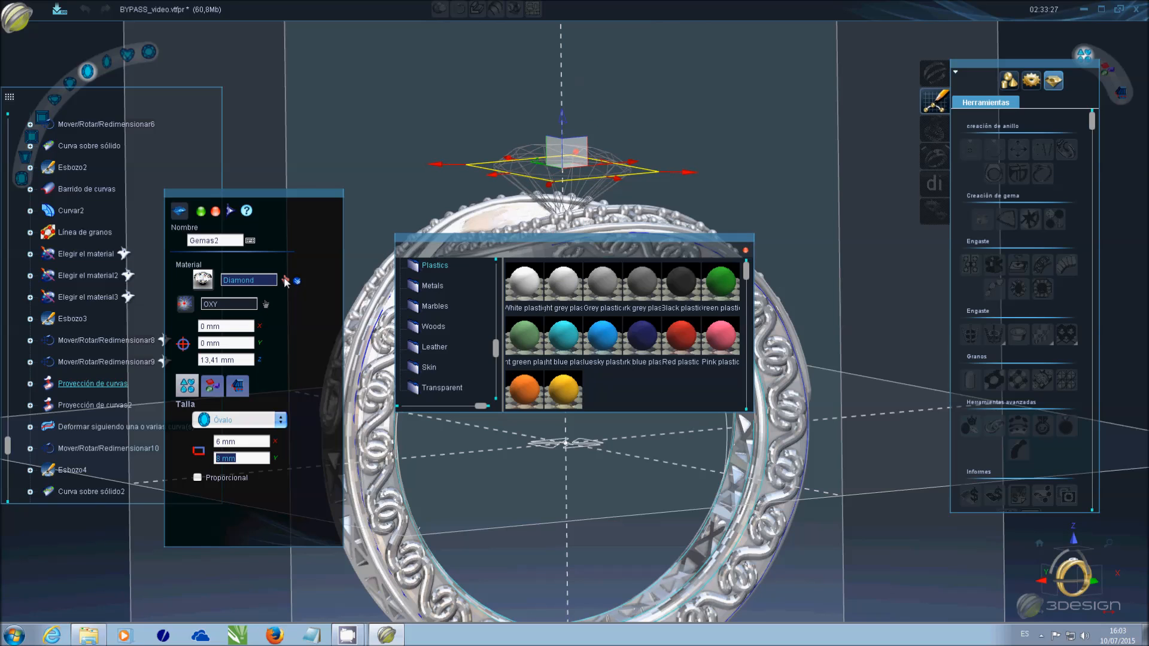
{"action": "scroll", "coordinate": [446, 338], "scroll_direction": "up", "scroll_amount": 3}
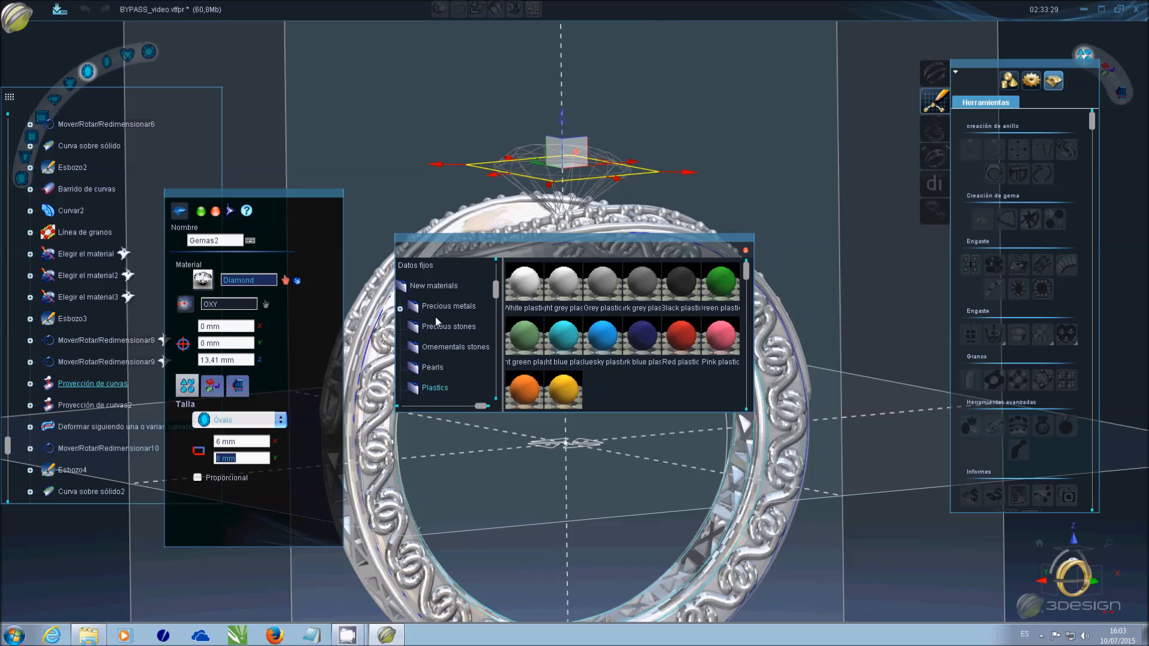
{"action": "left_click", "coordinate": [441, 347]}
{"action": "left_click", "coordinate": [615, 343]}
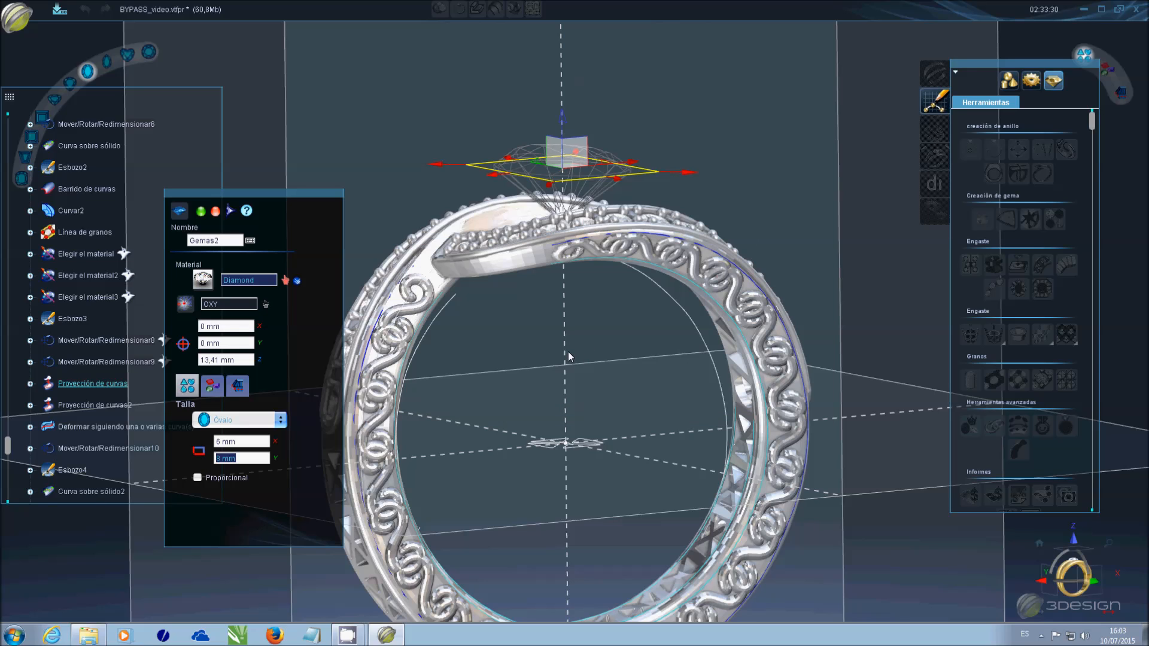
{"action": "key", "text": "Return"}
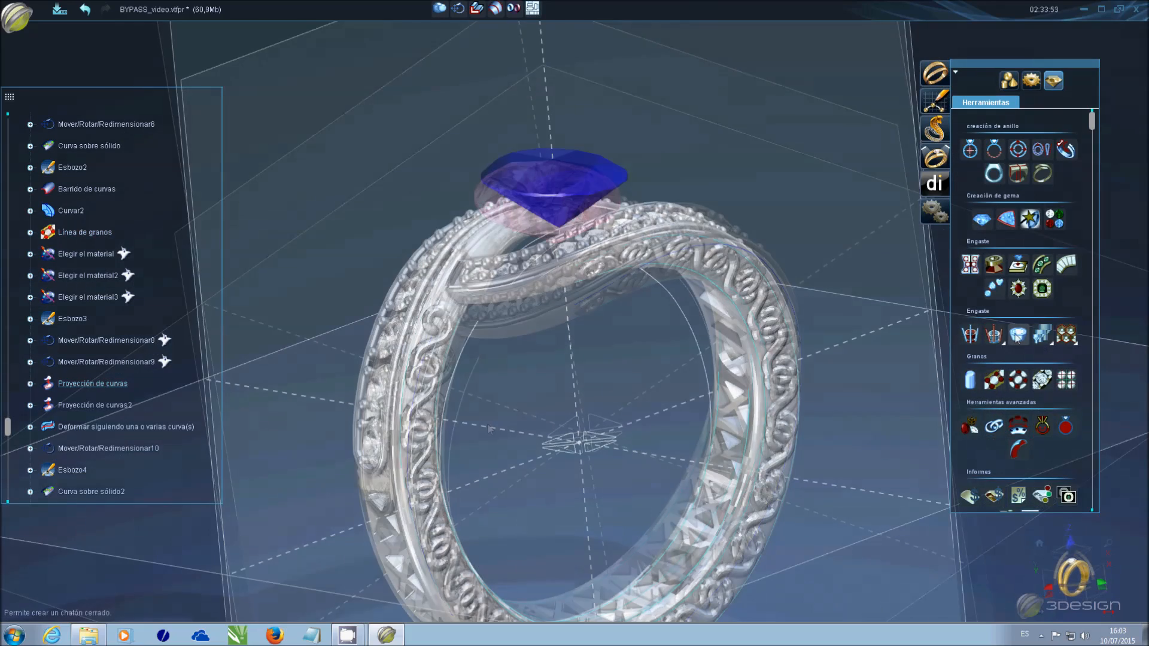
- Start a closed bezel around the oval gem and round its profile's upper and lower edges
{"action": "left_click", "coordinate": [1018, 335]}
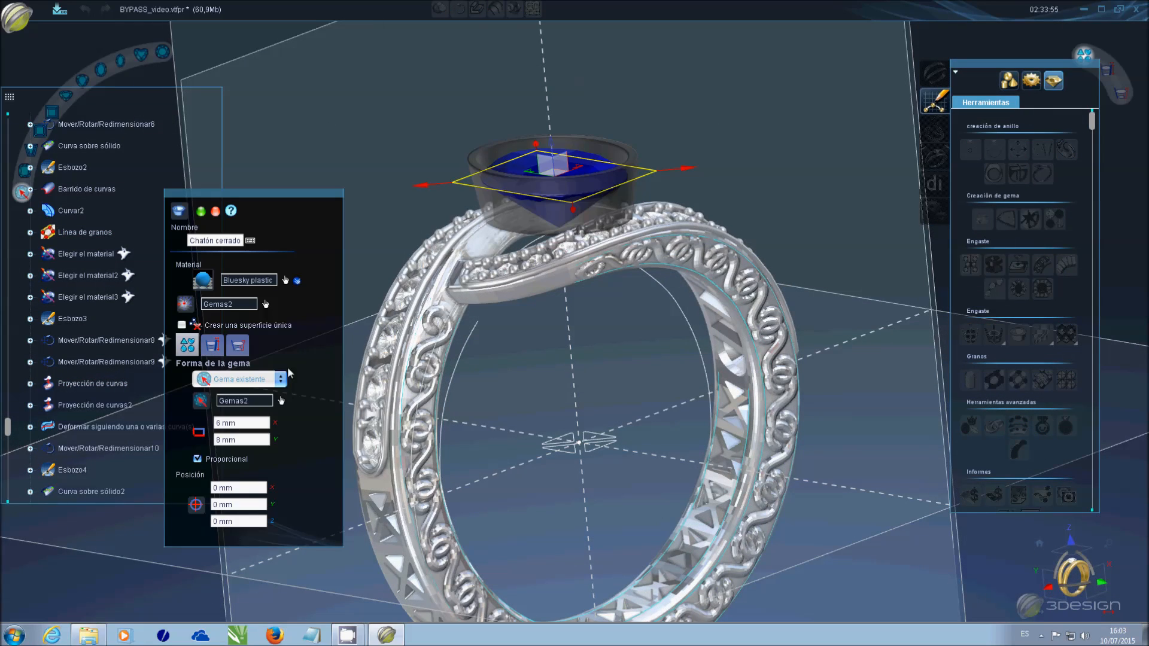
{"action": "left_click", "coordinate": [217, 352]}
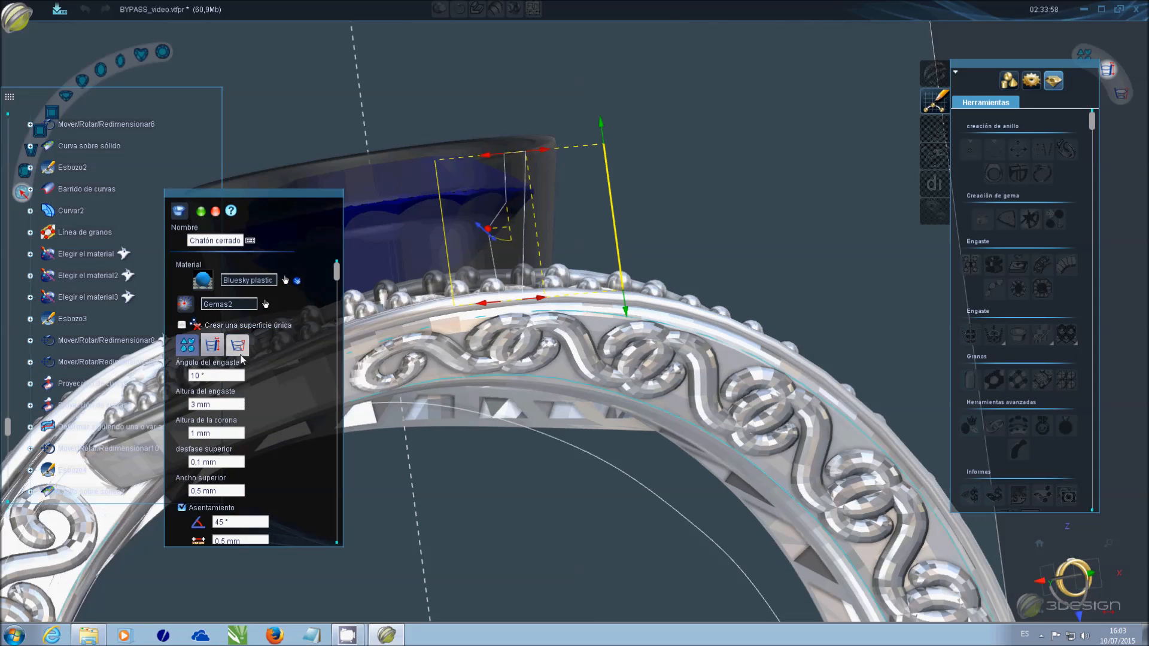
{"action": "left_click", "coordinate": [212, 345]}
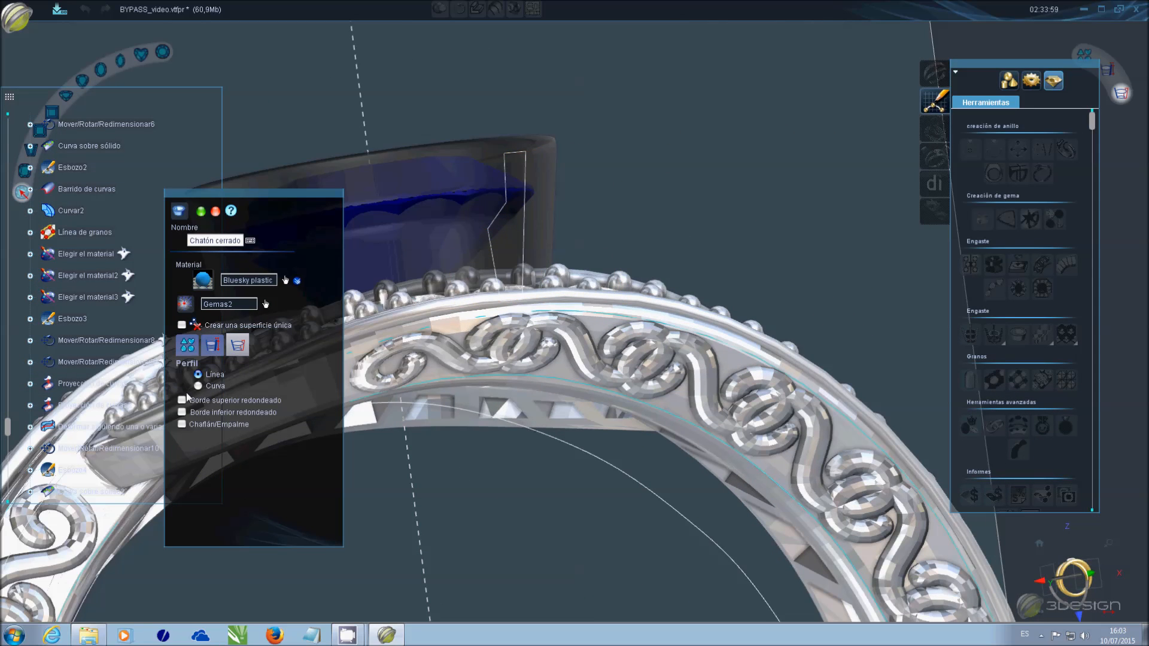
{"action": "left_click", "coordinate": [182, 401]}
{"action": "left_click", "coordinate": [182, 412]}
{"action": "left_click", "coordinate": [233, 344]}
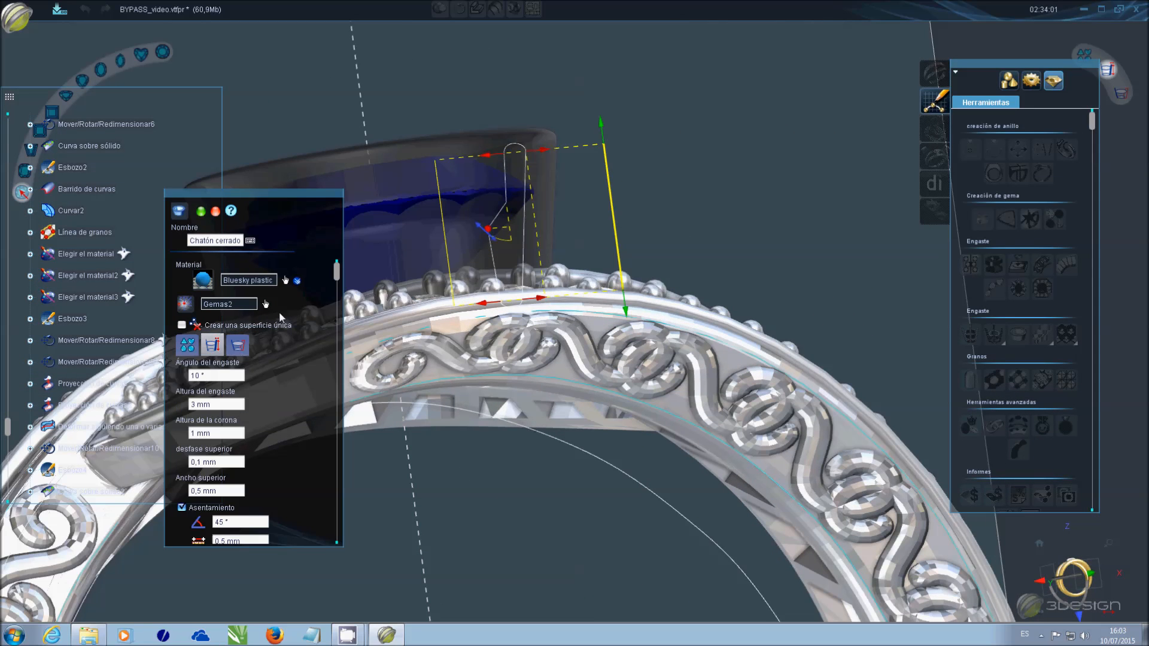
- Shape the bezel profile to about 0.82 mm setting height, 0.35 mm crown height and 0.62 mm top width, with zero upper offset
{"action": "left_click_drag", "start_coordinate": [604, 125], "coordinate": [552, 177]}
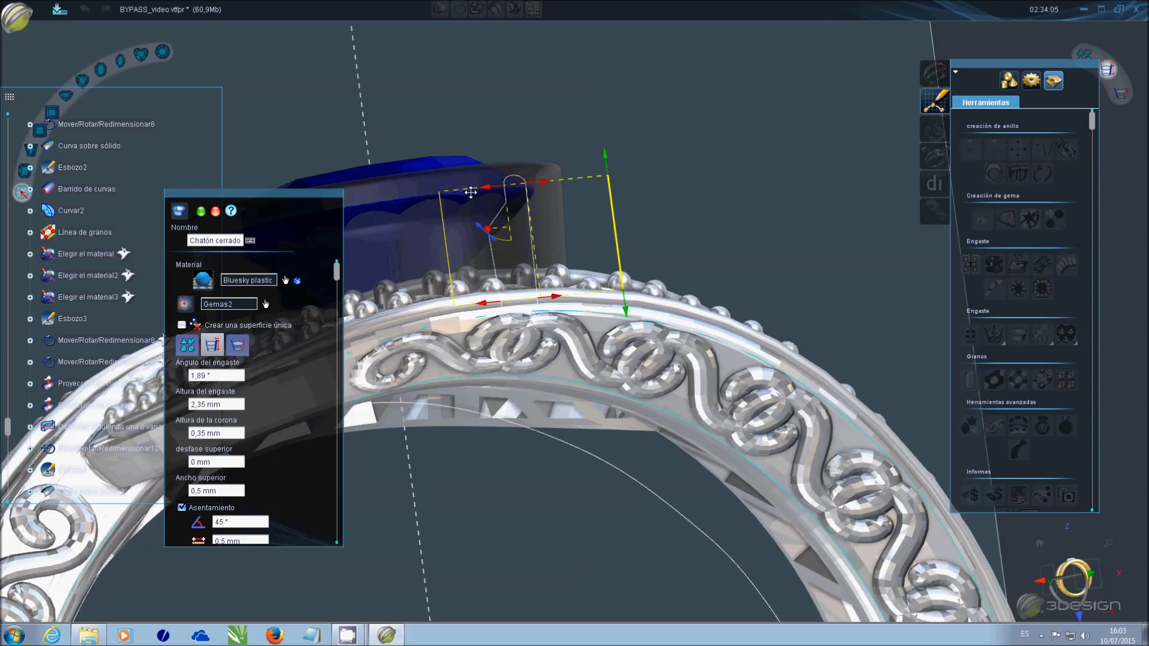
{"action": "left_click_drag", "start_coordinate": [625, 311], "coordinate": [618, 250]}
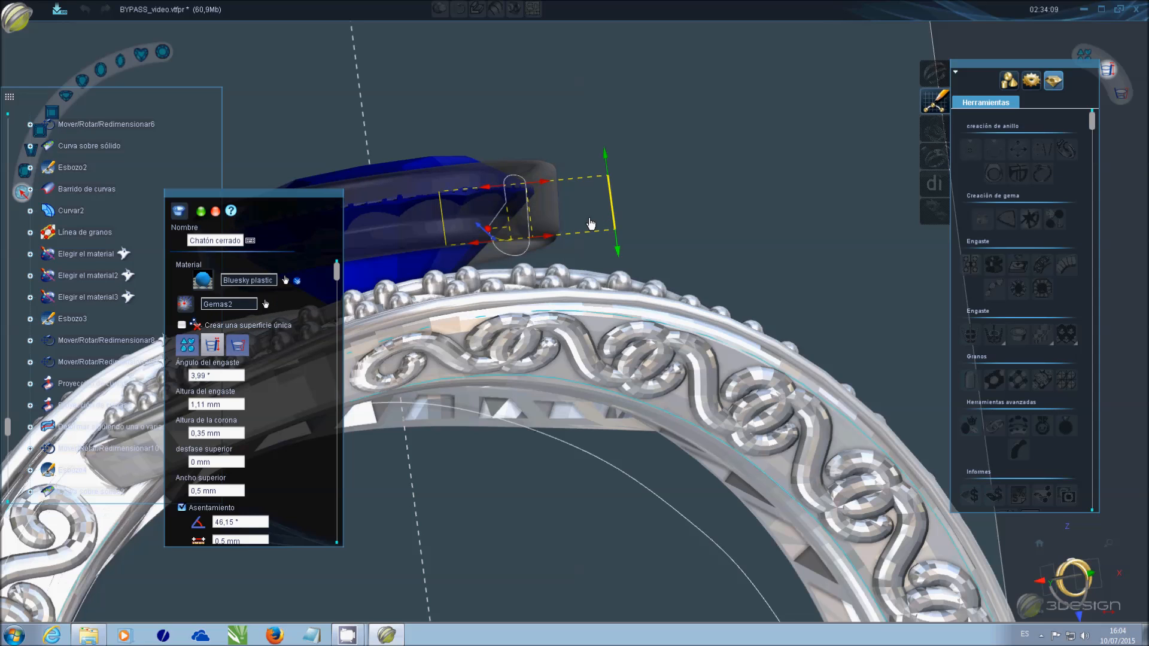
{"action": "middle_click_drag", "start_coordinate": [530, 111], "coordinate": [547, 180]}
{"action": "scroll", "coordinate": [545, 186], "scroll_direction": "up", "scroll_amount": 3}
{"action": "left_click_drag", "start_coordinate": [477, 292], "coordinate": [482, 277]}
{"action": "left_click_drag", "start_coordinate": [657, 314], "coordinate": [654, 292]}
{"action": "left_click_drag", "start_coordinate": [462, 289], "coordinate": [461, 279]}
{"action": "left_click_drag", "start_coordinate": [544, 226], "coordinate": [553, 220]}
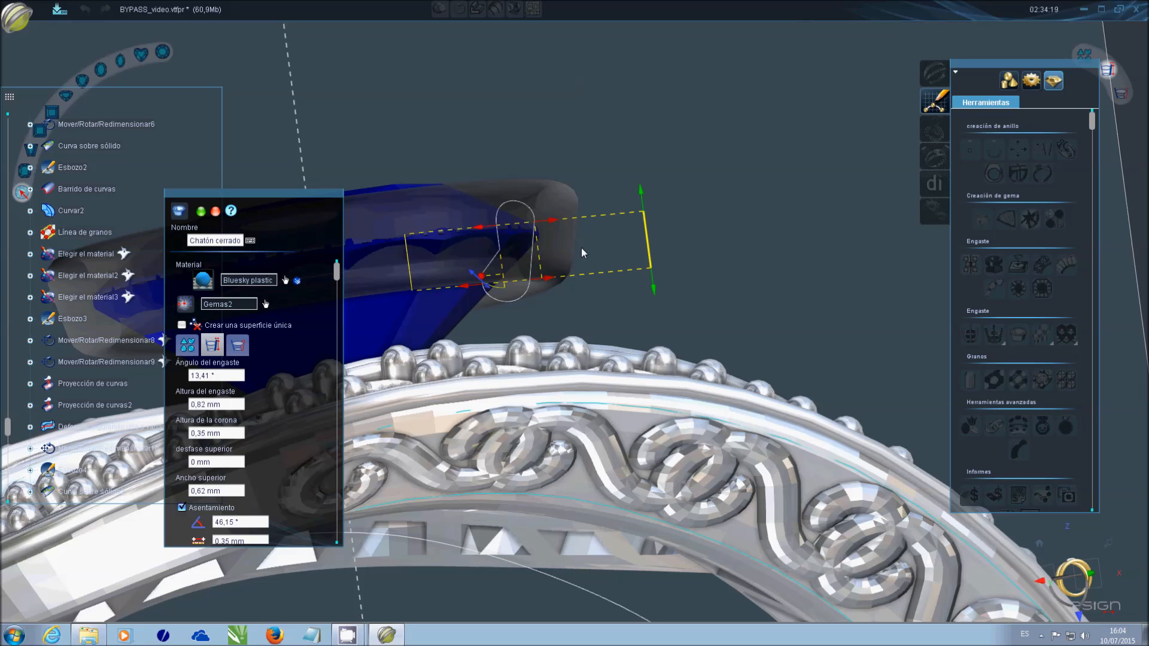
{"action": "key", "text": "Return"}
- Edit the bezel to use white gold, a setting angle of about 4.4° and a setting height of about 0.72 mm
{"action": "double_click", "coordinate": [539, 231]}
{"action": "left_click", "coordinate": [285, 281]}
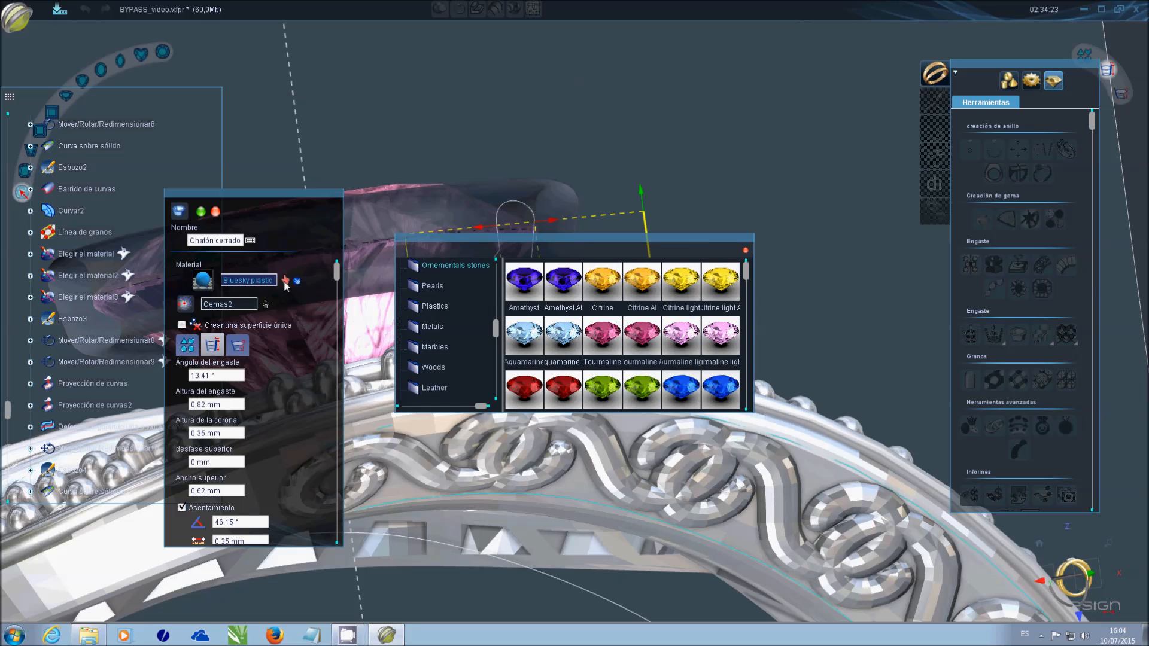
{"action": "left_click", "coordinate": [448, 286]}
{"action": "double_click", "coordinate": [604, 280]}
{"action": "left_click_drag", "start_coordinate": [549, 287], "coordinate": [557, 277]}
{"action": "left_click_drag", "start_coordinate": [652, 287], "coordinate": [647, 282]}
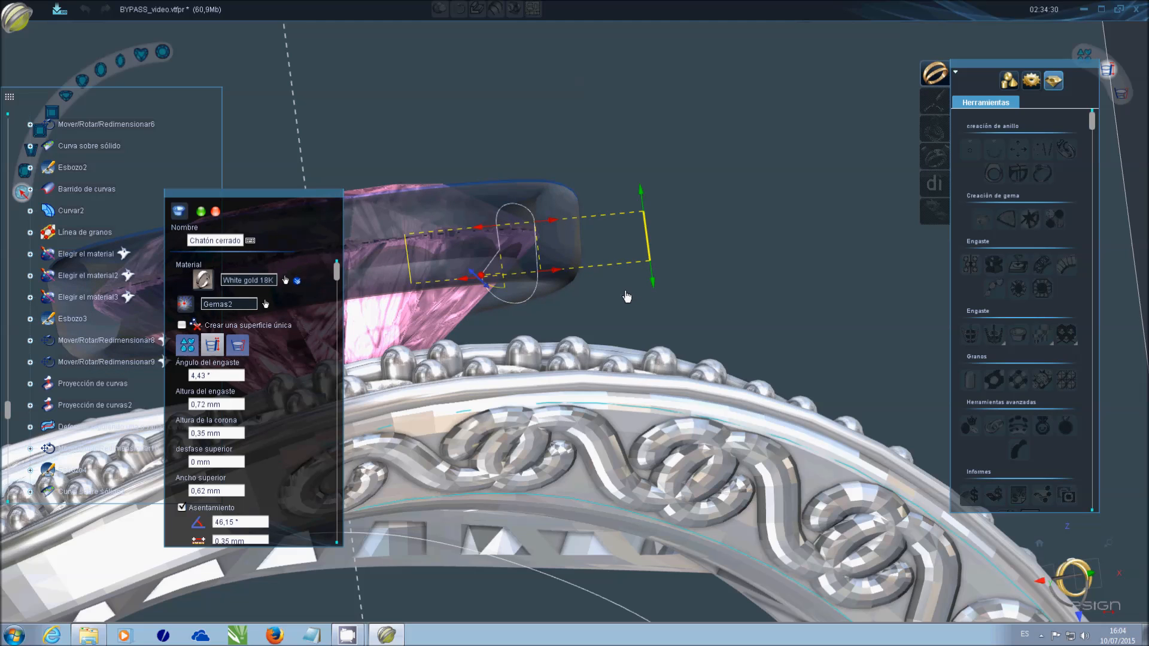
{"action": "right_click", "coordinate": [627, 296]}
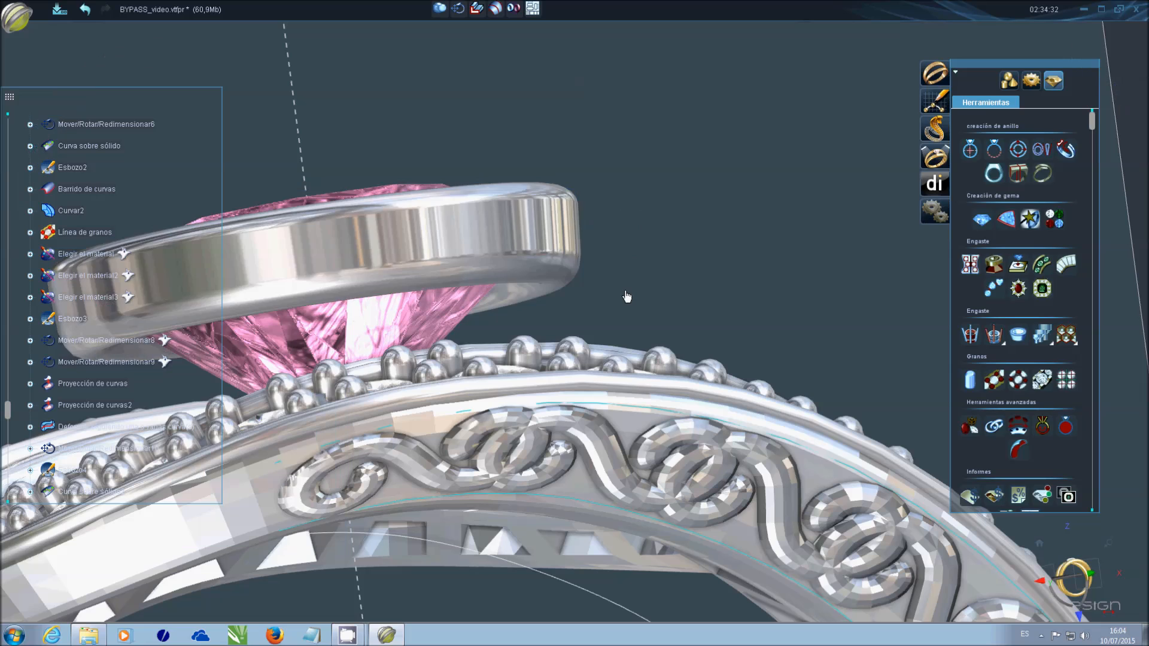
- Copy the bezel about 0.87 mm downward, keeping the original, and scale the copy proportionally by a factor of 0.85
{"action": "left_click", "coordinate": [558, 244]}
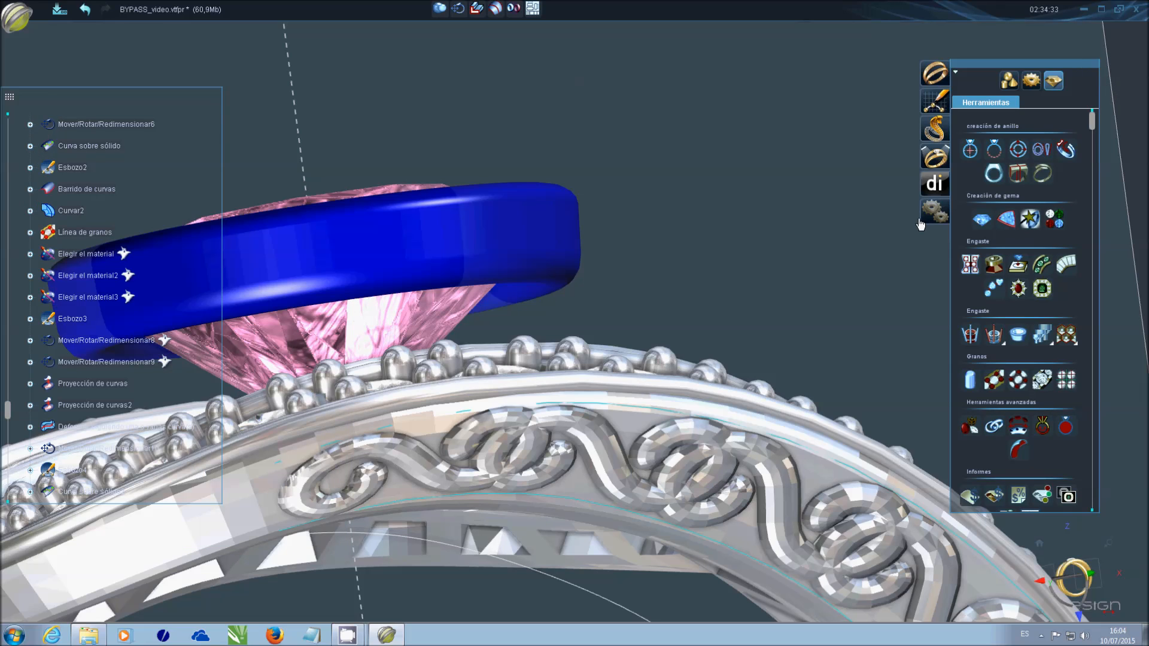
{"action": "left_click", "coordinate": [476, 9]}
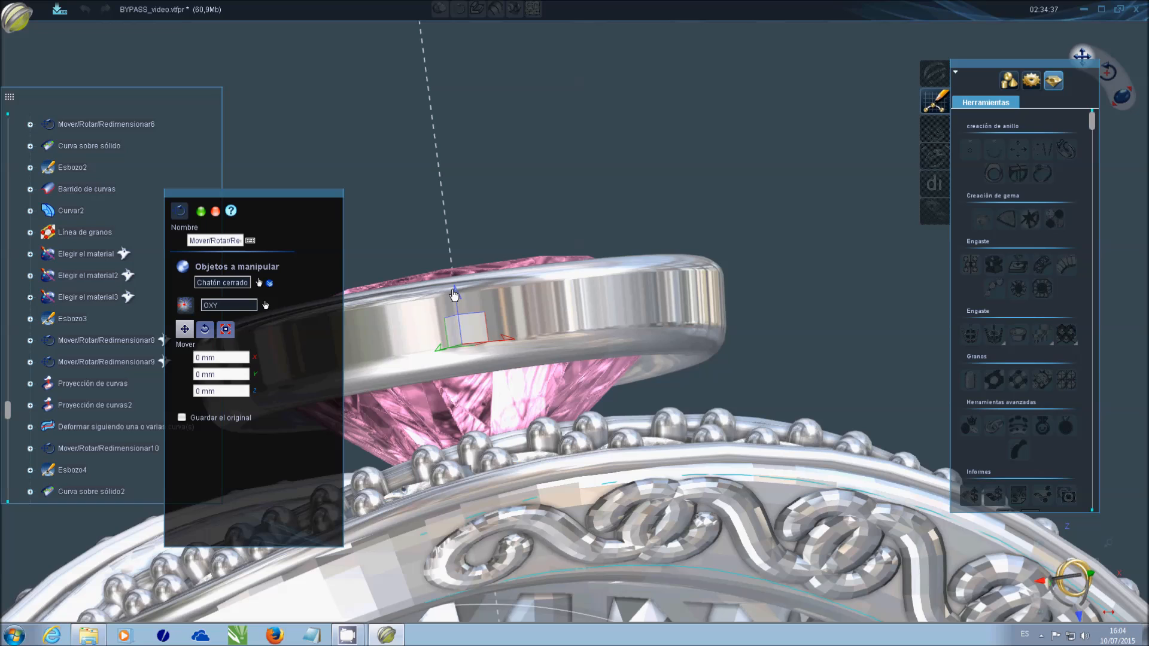
{"action": "mouse_move", "coordinate": [454, 293]}
{"action": "left_mouse_down"}
{"action": "mouse_move", "coordinate": [458, 344]}
{"action": "mouse_move", "coordinate": [458, 304]}
{"action": "left_mouse_up"}
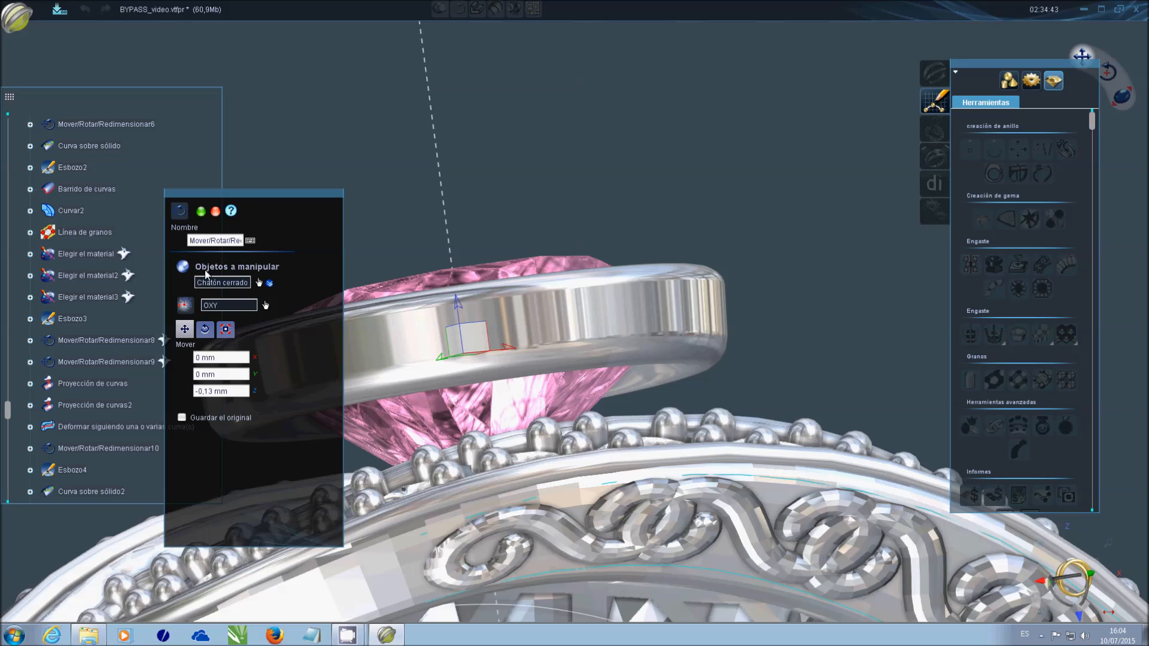
{"action": "left_click_drag", "start_coordinate": [454, 308], "coordinate": [459, 354]}
{"action": "left_click", "coordinate": [225, 329]}
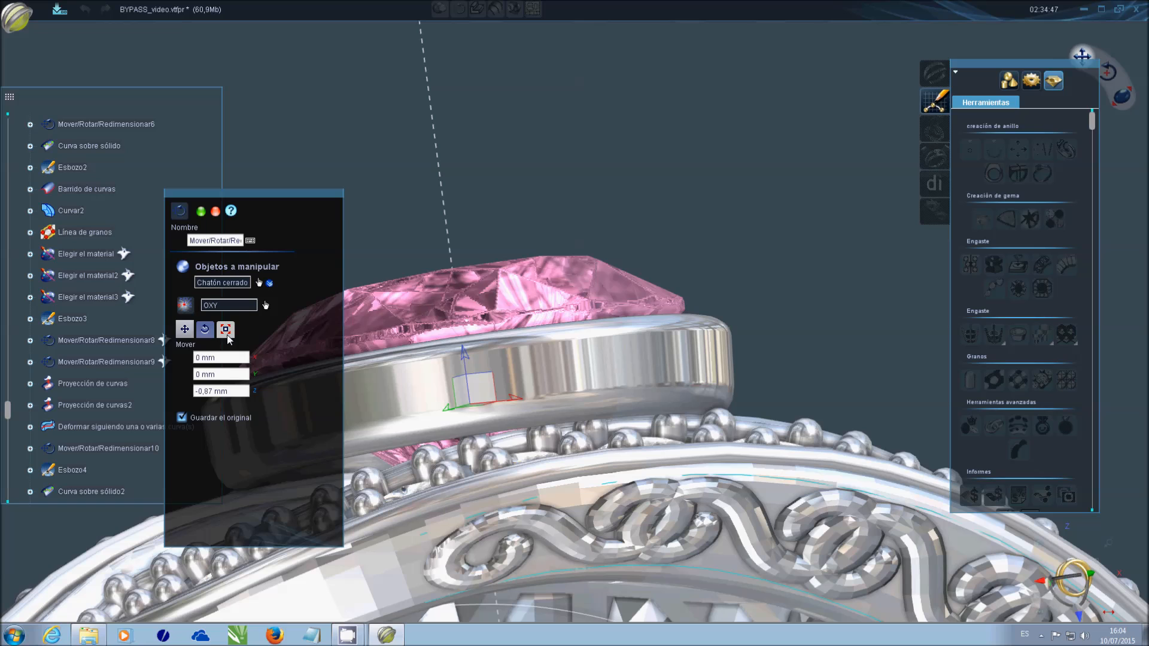
{"action": "left_click_drag", "start_coordinate": [813, 299], "coordinate": [766, 314]}
{"action": "middle_click_drag", "start_coordinate": [635, 301], "coordinate": [328, 342]}
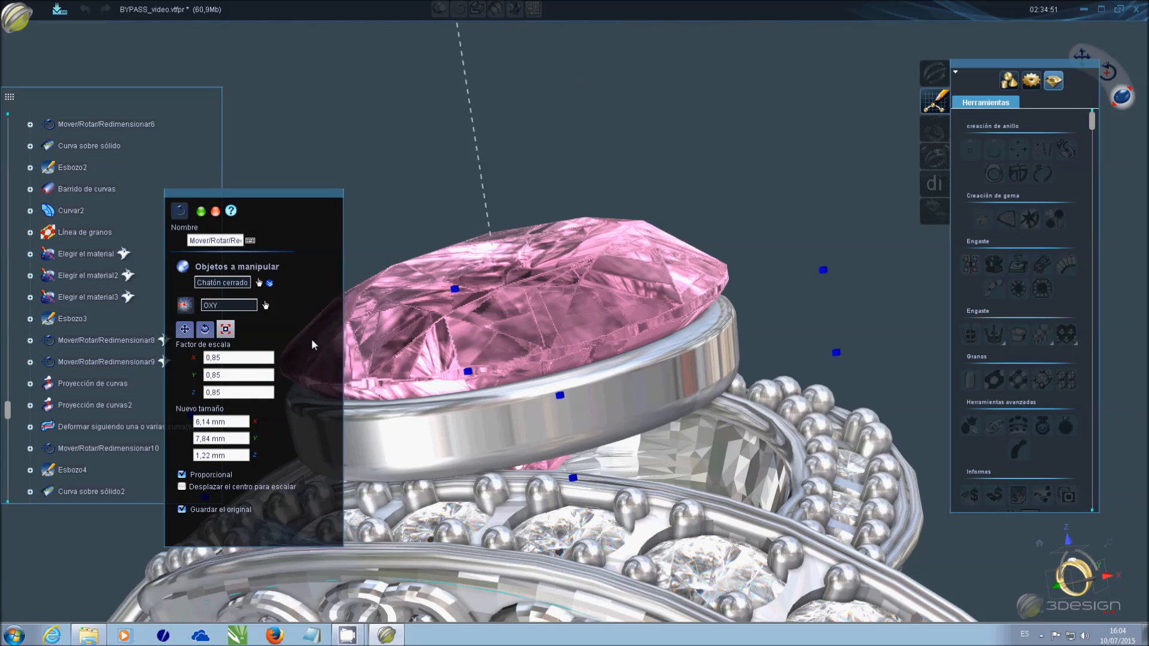
{"action": "key", "text": "Return"}
- Edit the lower bezel copy to a proportional scale of 0.93 and shift it slightly downward beneath the upper bezel
{"action": "middle_click_drag", "start_coordinate": [635, 440], "coordinate": [492, 353]}
{"action": "middle_click_drag", "start_coordinate": [498, 407], "coordinate": [475, 411]}
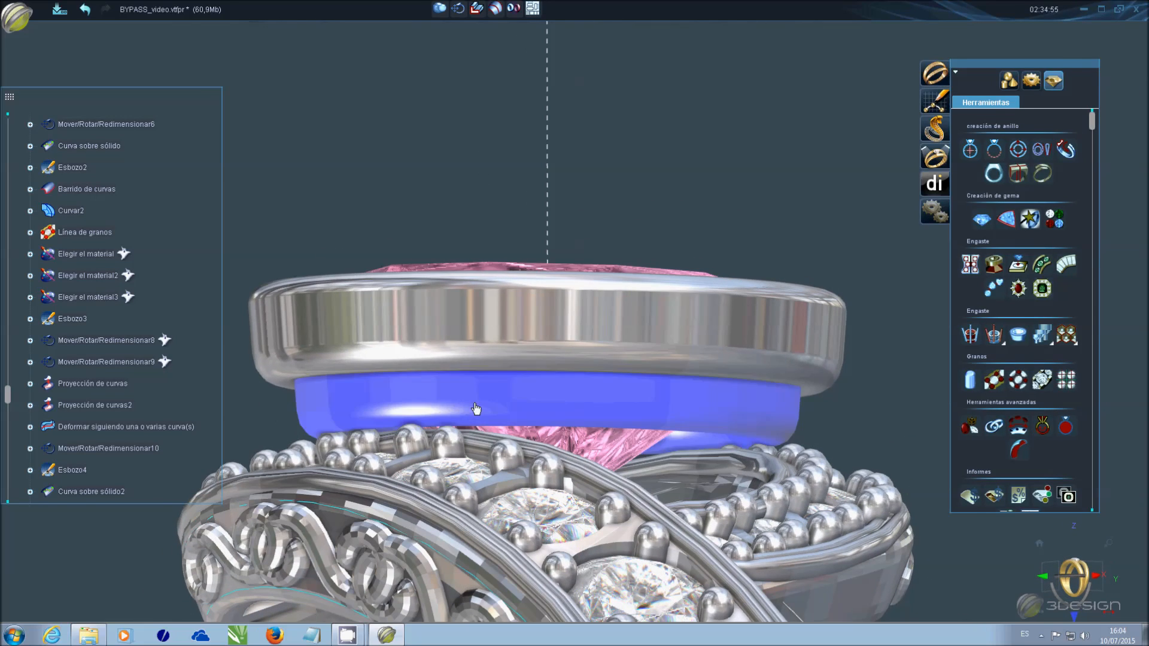
{"action": "double_click", "coordinate": [474, 411]}
{"action": "left_click_drag", "start_coordinate": [451, 335], "coordinate": [398, 296]}
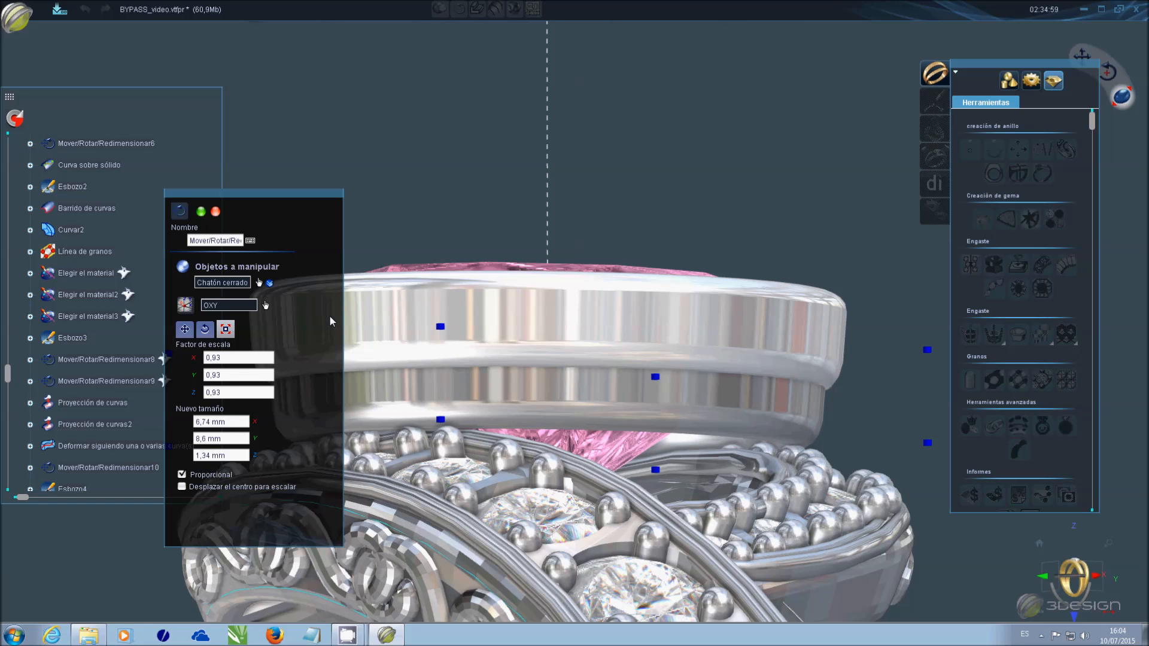
{"action": "left_click", "coordinate": [185, 329]}
{"action": "left_click_drag", "start_coordinate": [550, 346], "coordinate": [550, 358]}
{"action": "right_click", "coordinate": [549, 357]}
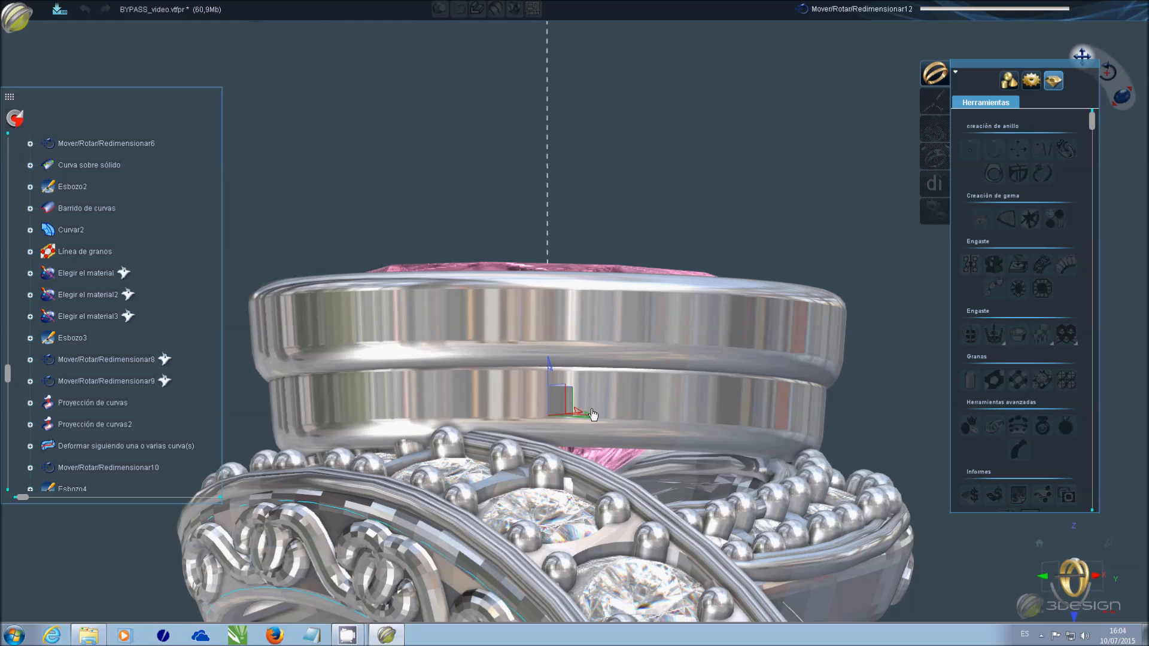
- Move the oval gem and both bezels together about 1.05 mm upward, clear of the ring
{"action": "left_click", "coordinate": [623, 352]}
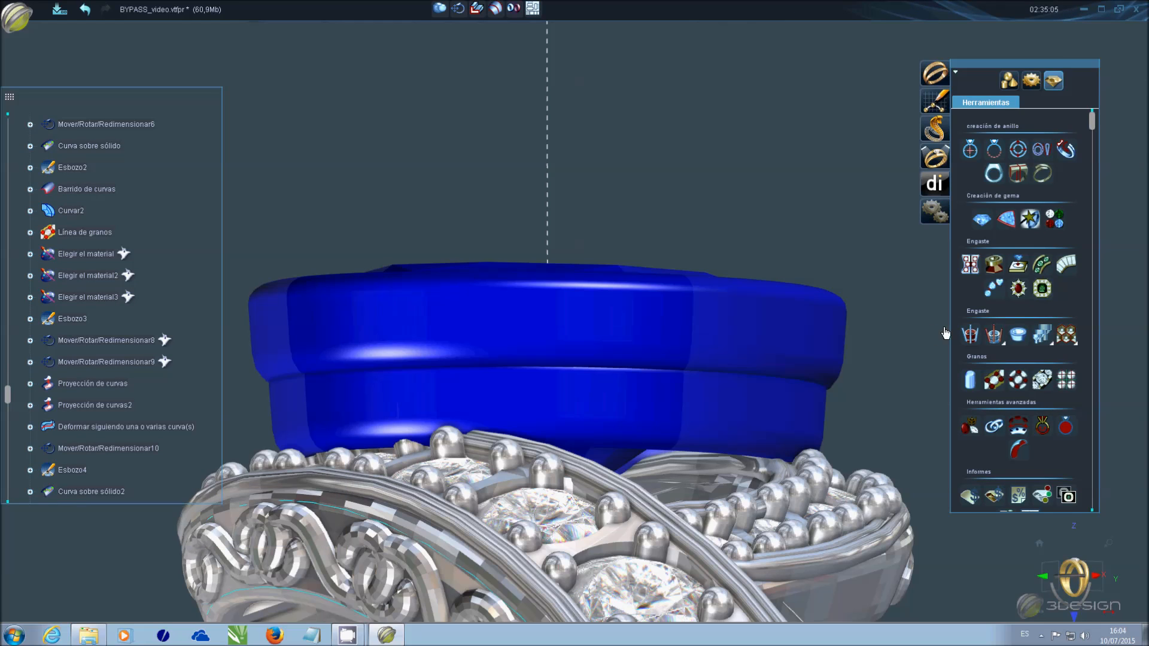
{"action": "left_click", "coordinate": [458, 9]}
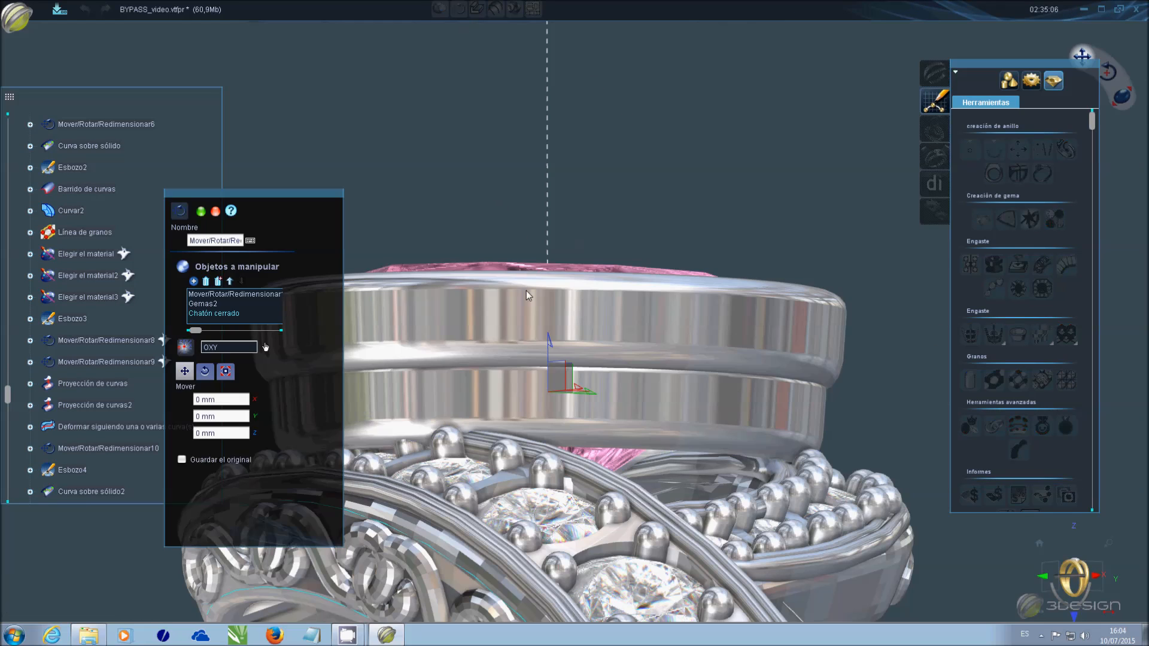
{"action": "left_click_drag", "start_coordinate": [552, 350], "coordinate": [555, 269]}
{"action": "mouse_move", "coordinate": [562, 300]}
{"action": "middle_mouse_down"}
{"action": "mouse_move", "coordinate": [483, 374]}
{"action": "mouse_move", "coordinate": [322, 360]}
{"action": "mouse_move", "coordinate": [570, 308]}
{"action": "middle_mouse_up"}
{"action": "scroll", "coordinate": [569, 308], "scroll_direction": "down", "scroll_amount": 3}
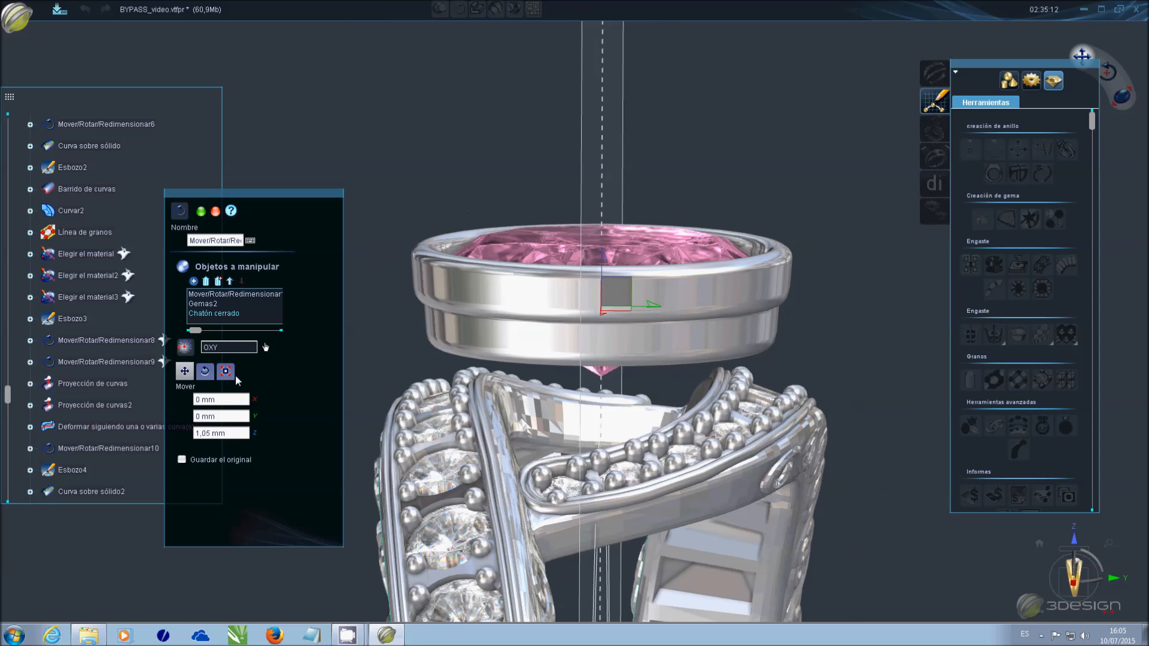
- Scale the gem and both bezels together proportionally by a factor of 0.85
{"action": "left_click", "coordinate": [226, 372]}
{"action": "left_click", "coordinate": [218, 403]}
{"action": "key", "text": "BackSpace"}
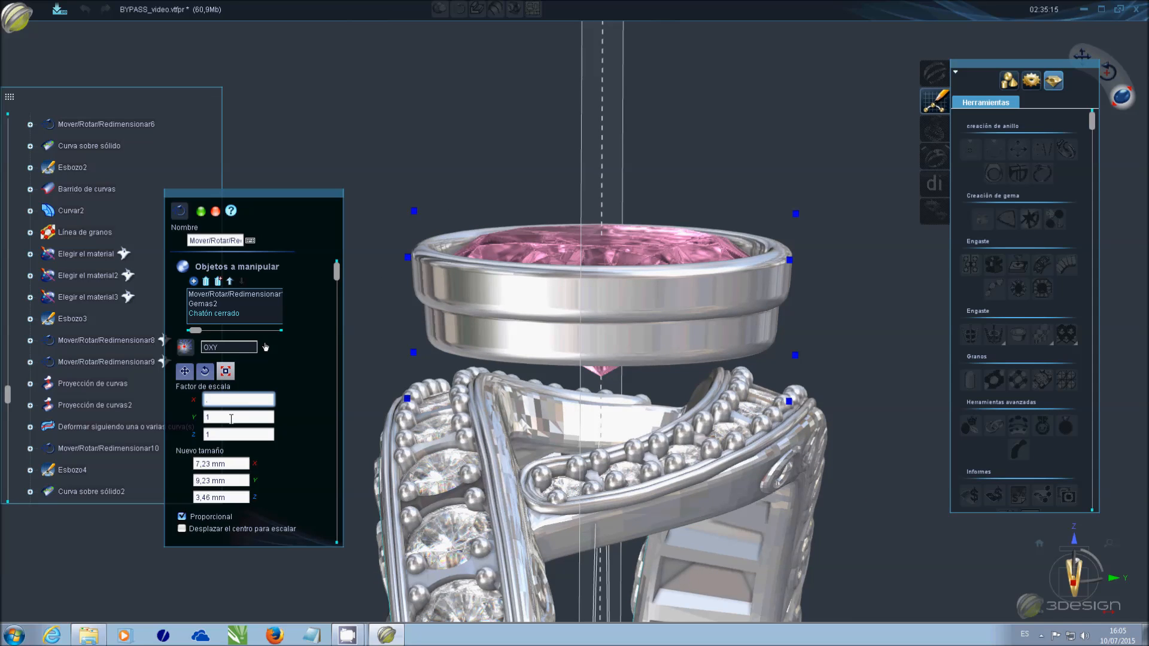
{"action": "type", "text": ".85"}
{"action": "key", "text": "Tab"}
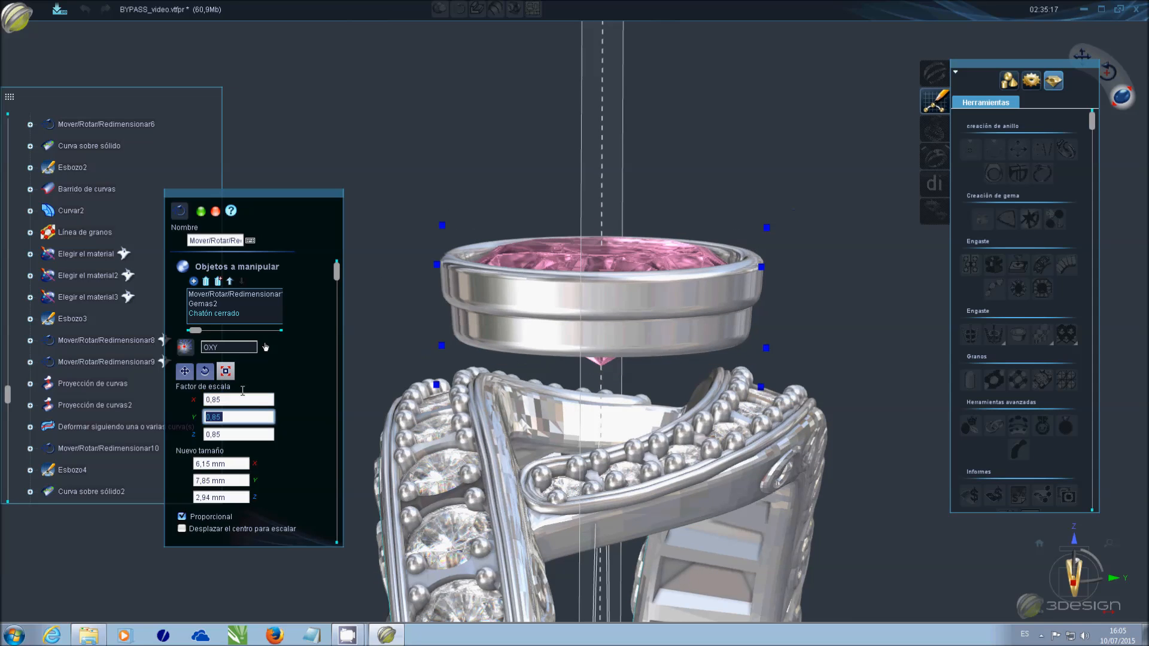
- Lower the scaled gem and bezels toward the crossing bands at the top of the ring
{"action": "middle_click_drag", "start_coordinate": [570, 319], "coordinate": [569, 269]}
{"action": "left_click", "coordinate": [185, 371]}
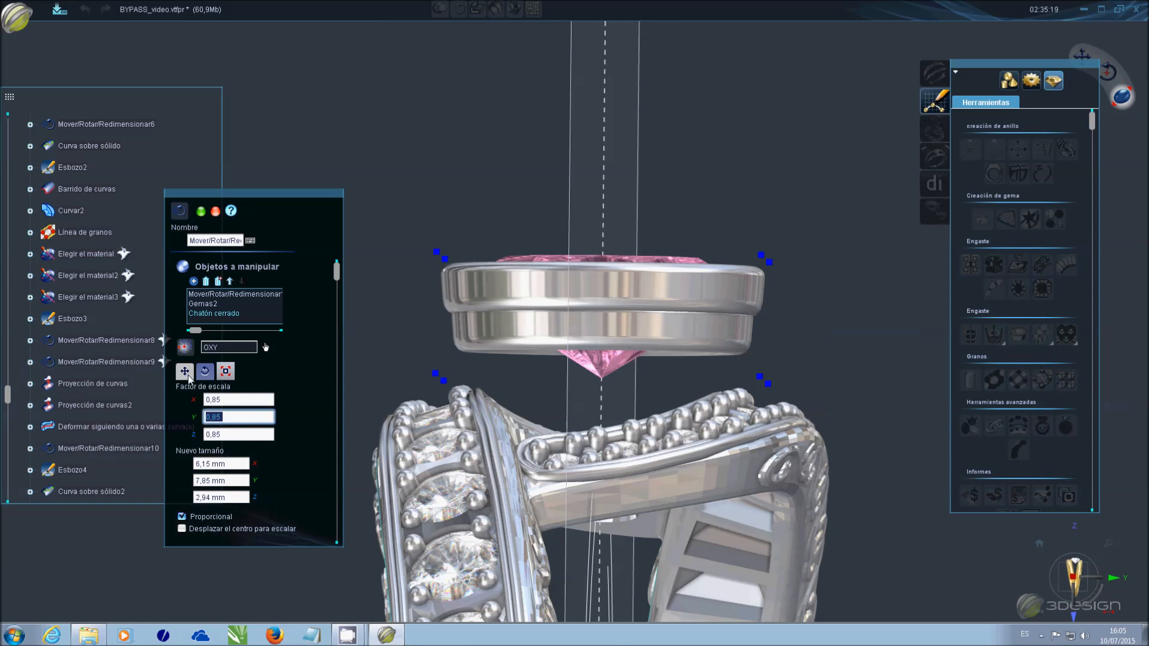
{"action": "left_click_drag", "start_coordinate": [611, 273], "coordinate": [605, 295]}
{"action": "key", "text": "Return"}
{"action": "middle_click_drag", "start_coordinate": [714, 258], "coordinate": [641, 453]}
{"action": "scroll", "coordinate": [657, 265], "scroll_direction": "down", "scroll_amount": 2}
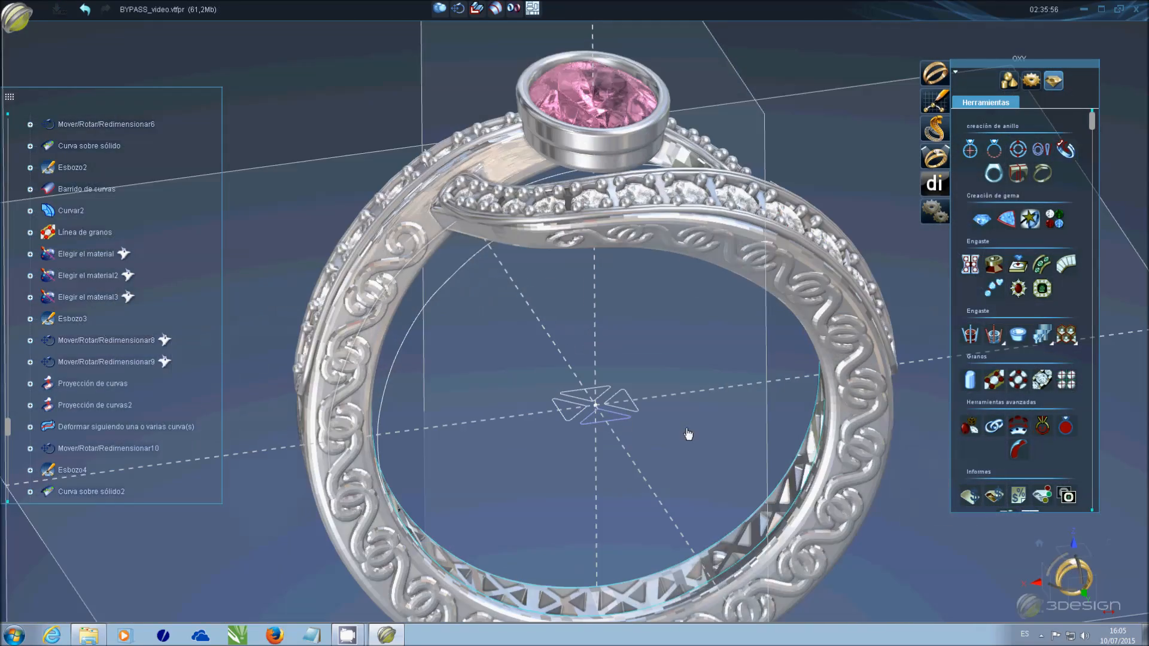
- Start a multi-curve sweep along the outer projected curve on the ring's side, using the small circular curve from Esbozo2 as custom section
{"action": "middle_click_drag", "start_coordinate": [687, 432], "coordinate": [546, 290]}
{"action": "left_click", "coordinate": [668, 238]}
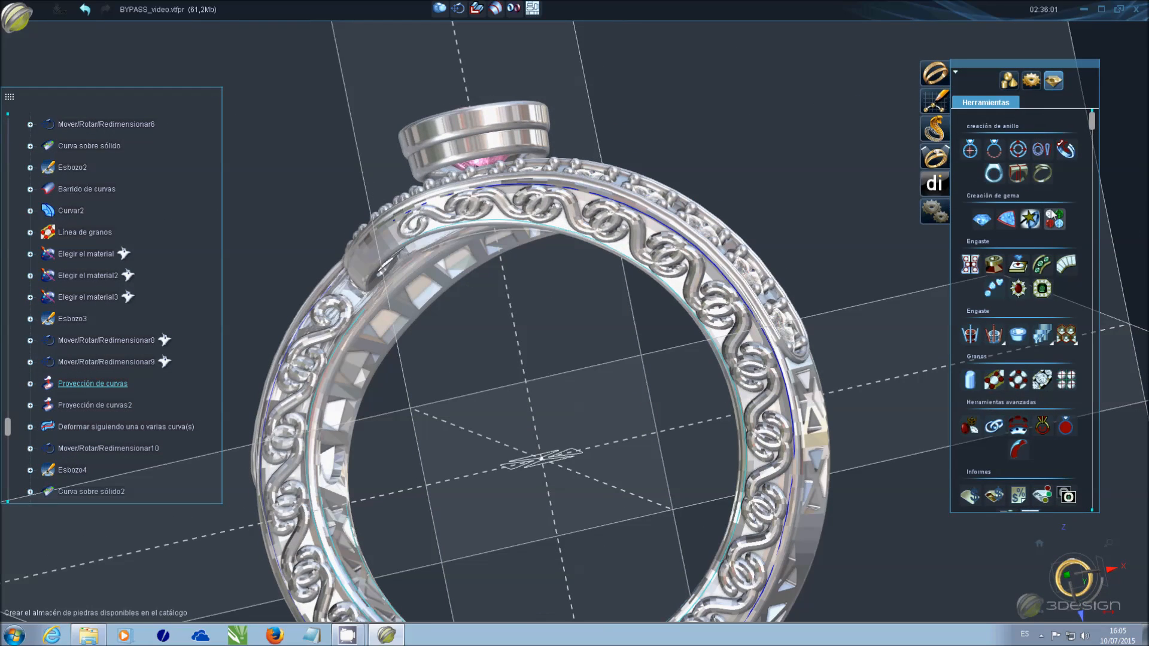
{"action": "left_click", "coordinate": [1009, 80]}
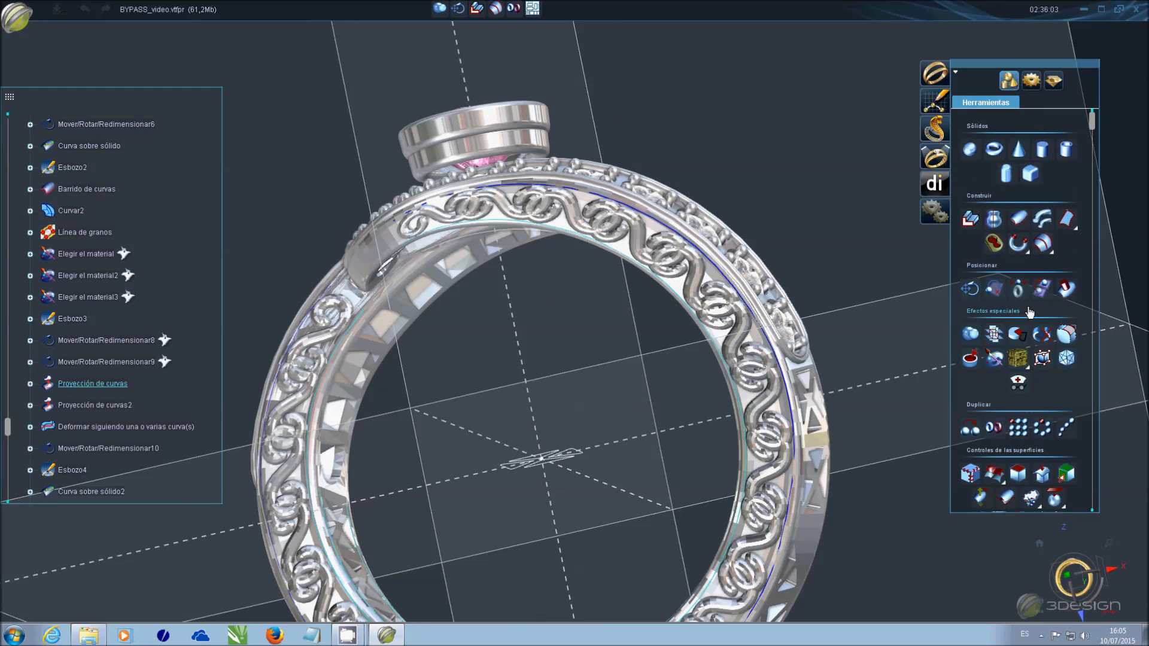
{"action": "left_click", "coordinate": [1042, 220]}
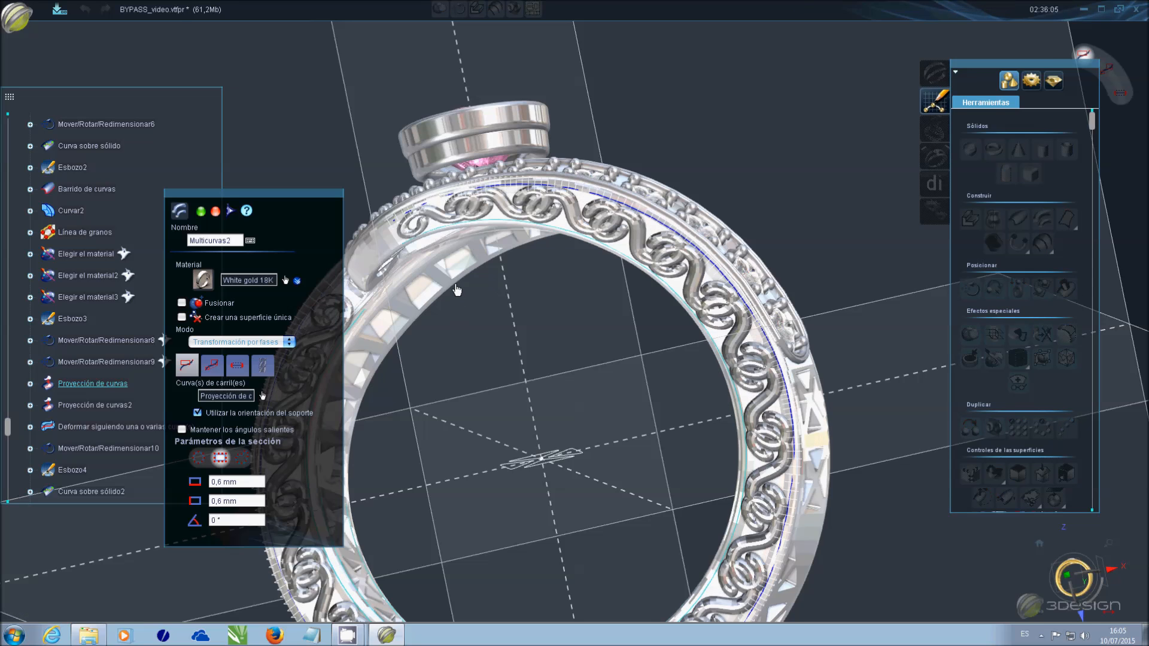
{"action": "left_click", "coordinate": [242, 458]}
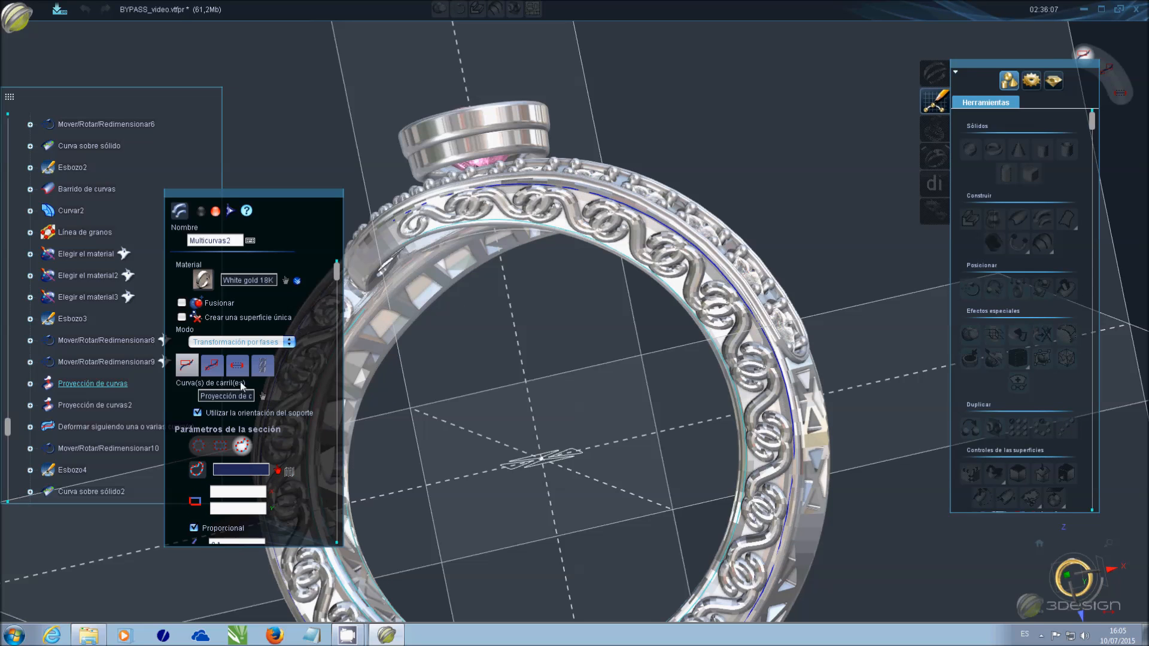
{"action": "scroll", "coordinate": [74, 259], "scroll_direction": "up", "scroll_amount": 4}
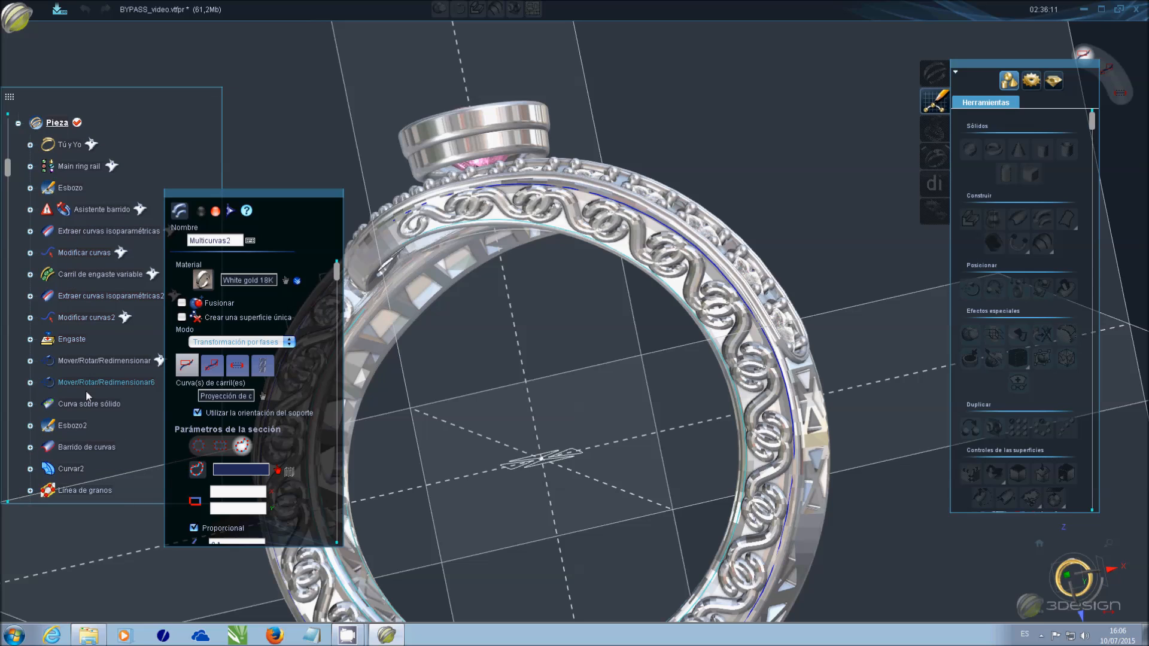
{"action": "left_click", "coordinate": [30, 426]}
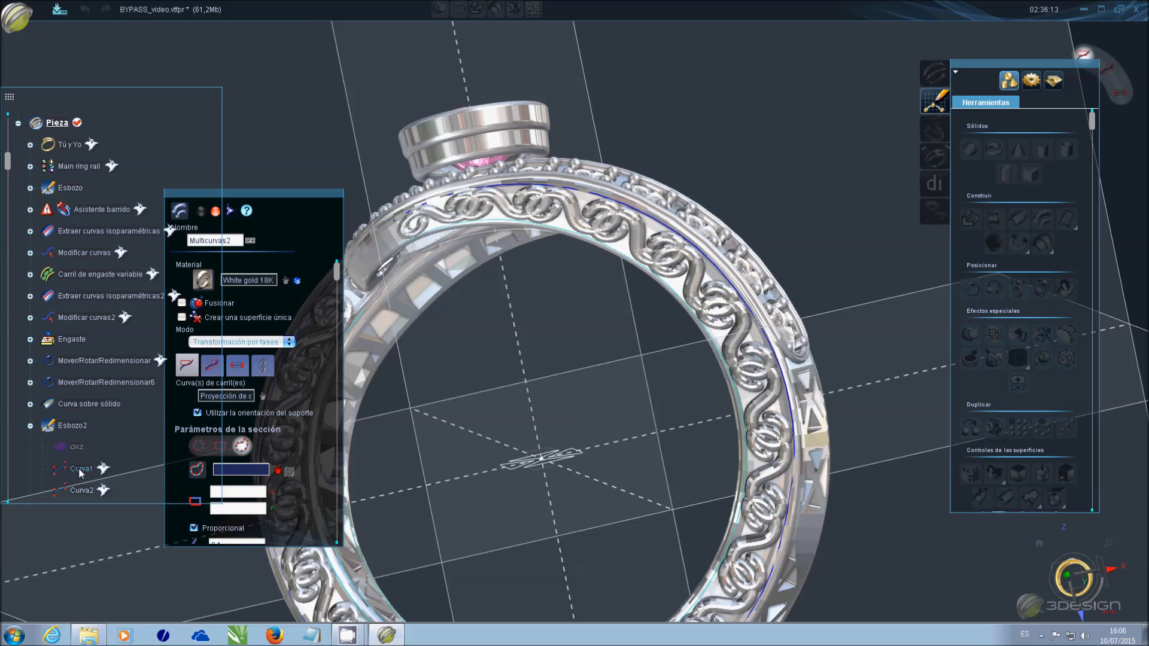
{"action": "right_click", "coordinate": [70, 431]}
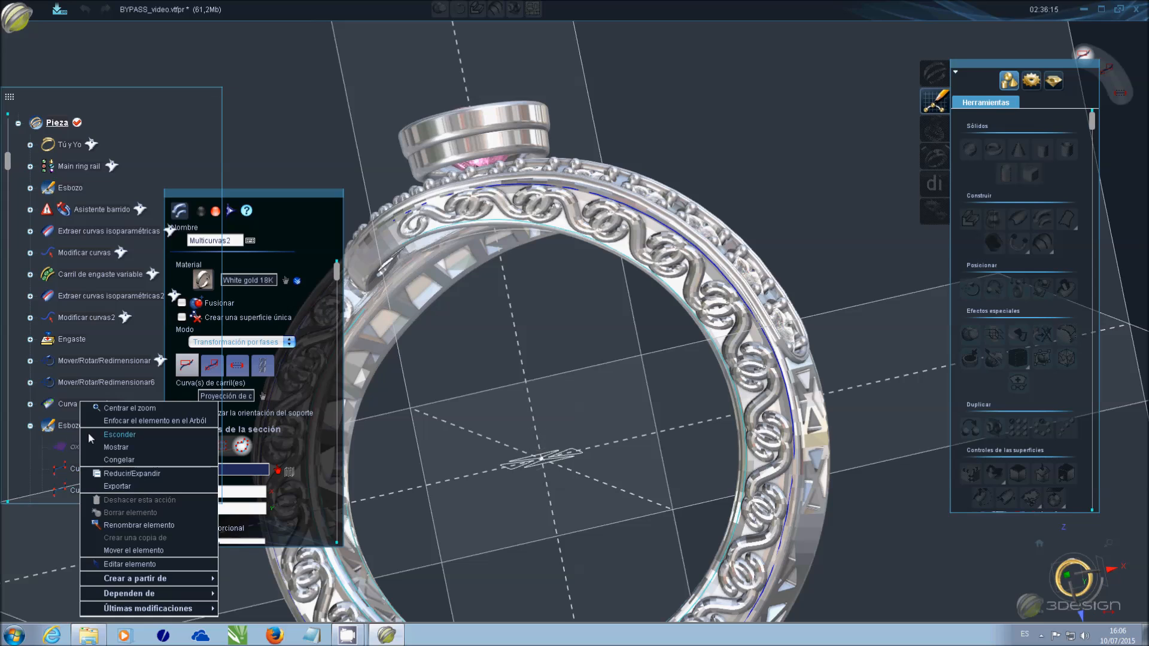
{"action": "left_click", "coordinate": [108, 449]}
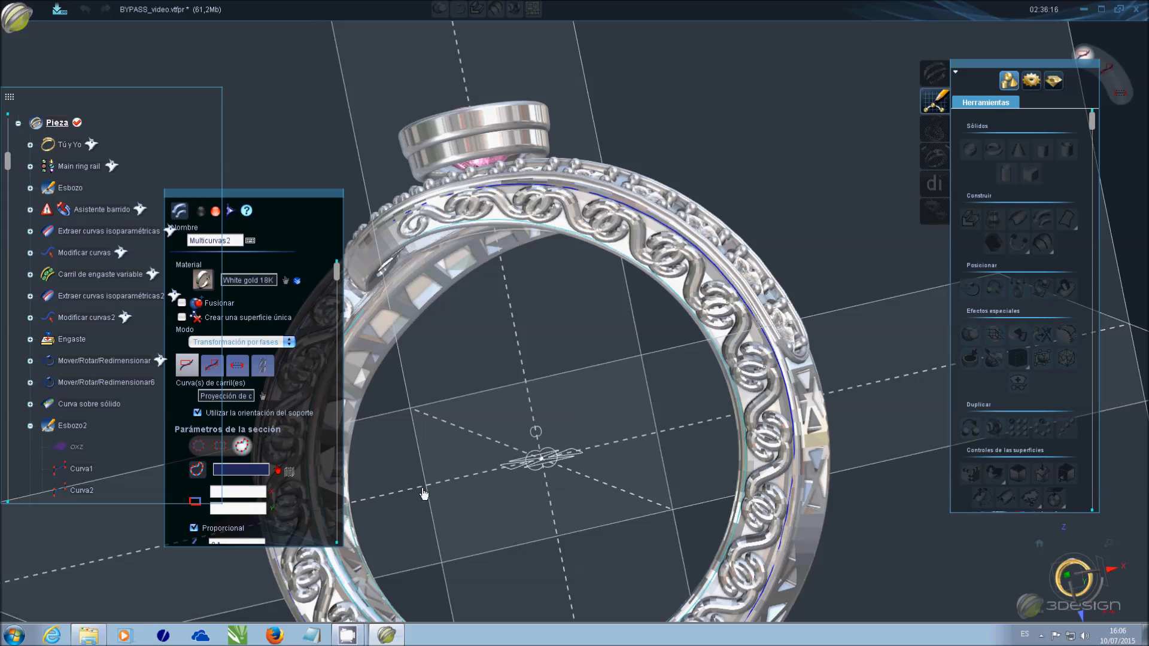
{"action": "left_click", "coordinate": [537, 432]}
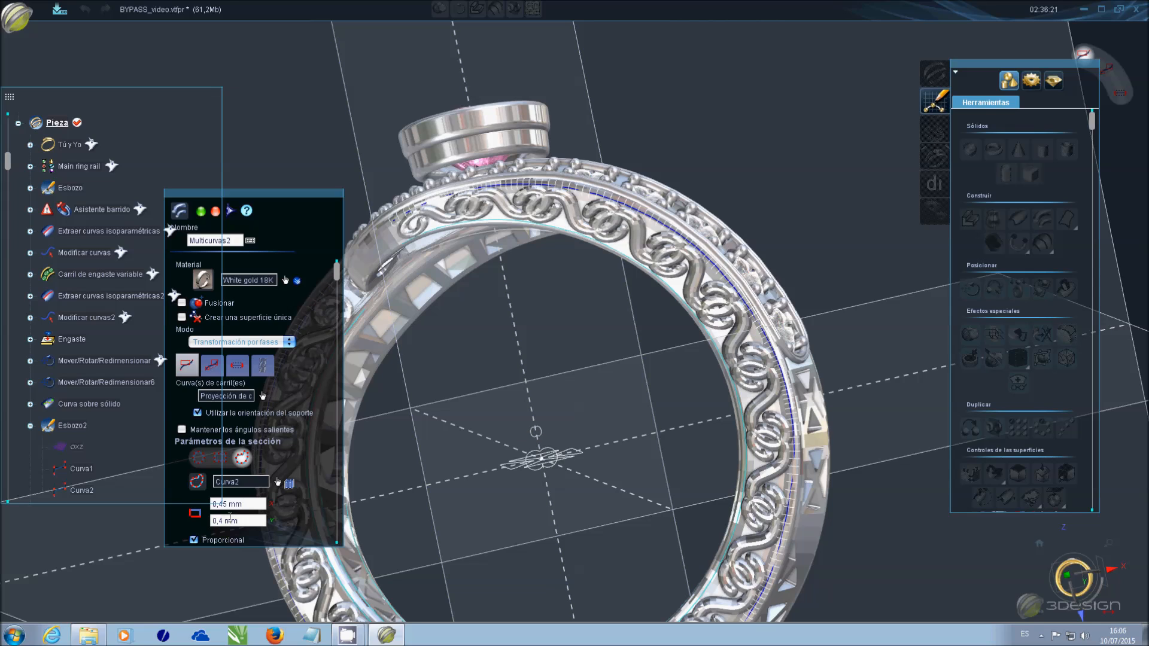
- Set the section width to 0.4 mm with proportional height, choose Gubia for the start and end profiles, and create the rail
{"action": "triple_click", "coordinate": [246, 507]}
{"action": "type", "text": "0,4"}
{"action": "key", "text": "Tab"}
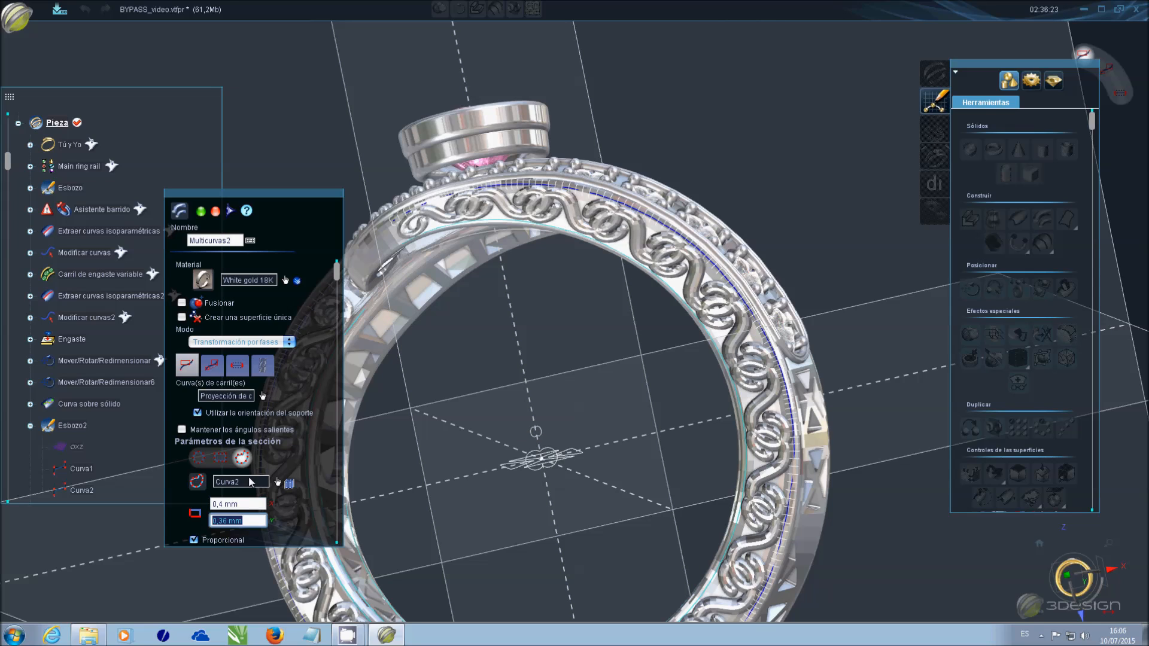
{"action": "left_click", "coordinate": [237, 365]}
{"action": "left_click", "coordinate": [214, 395]}
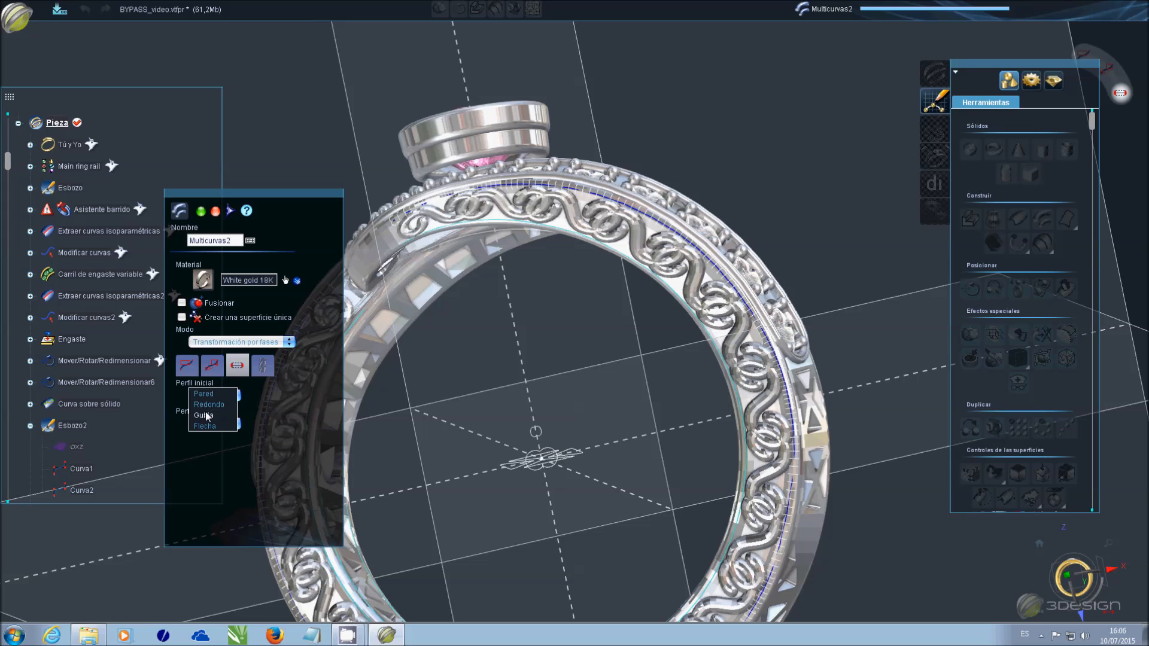
{"action": "left_click", "coordinate": [207, 417]}
{"action": "left_click", "coordinate": [209, 480]}
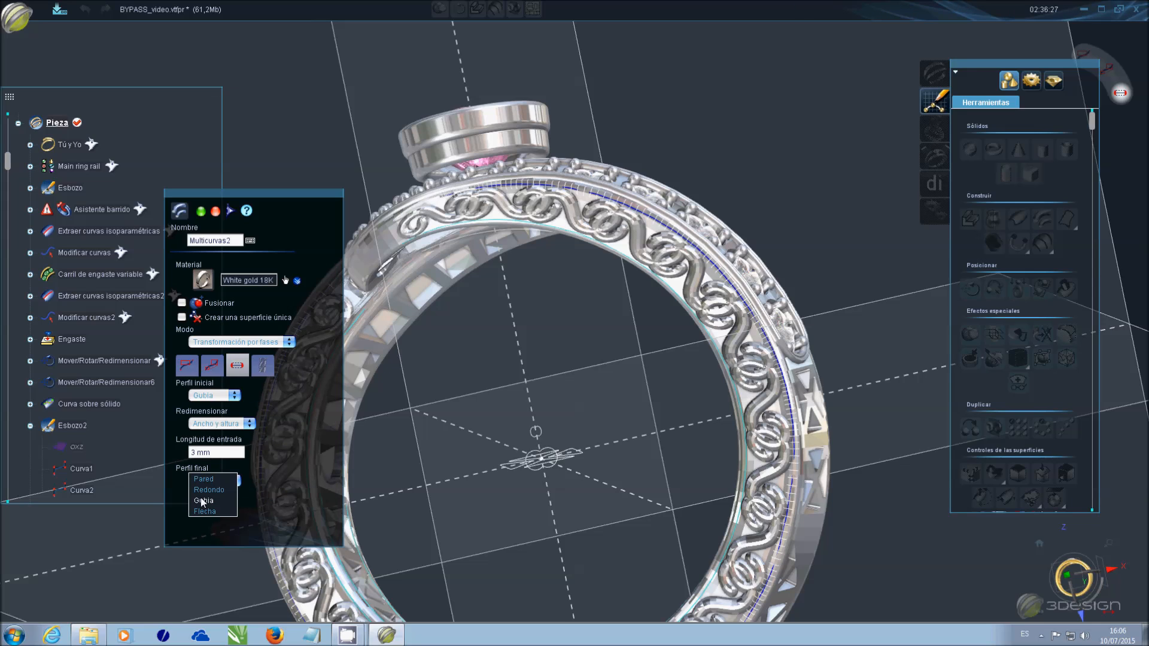
{"action": "left_click", "coordinate": [203, 502]}
{"action": "scroll", "coordinate": [681, 282], "scroll_direction": "down", "scroll_amount": 3}
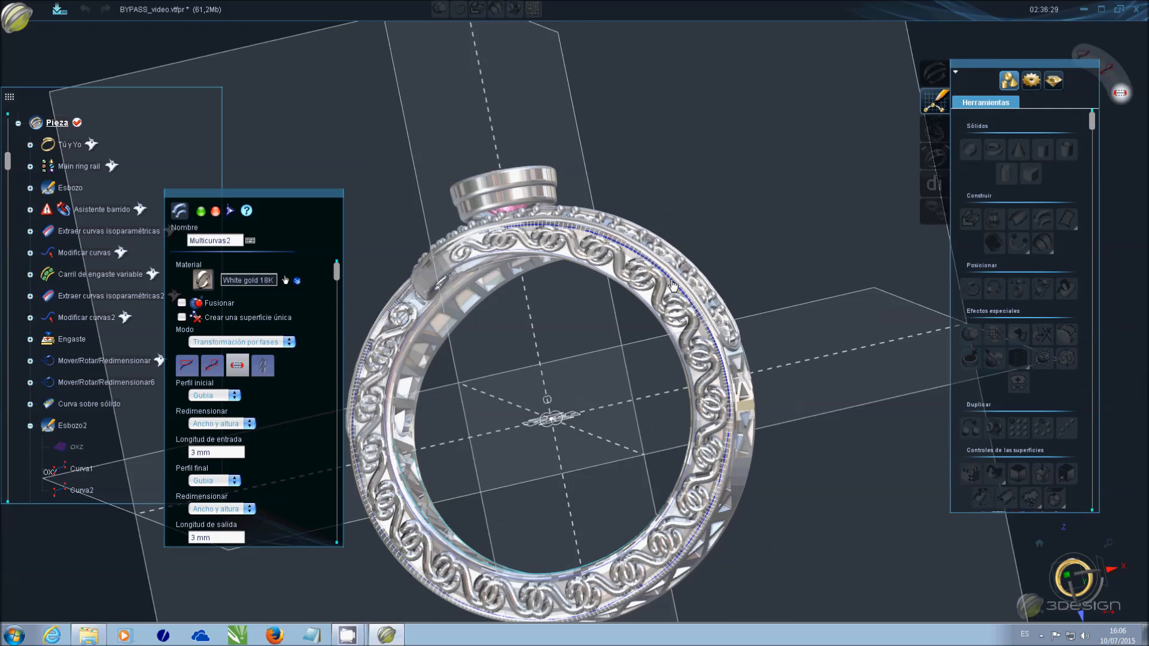
{"action": "key", "text": "Return"}
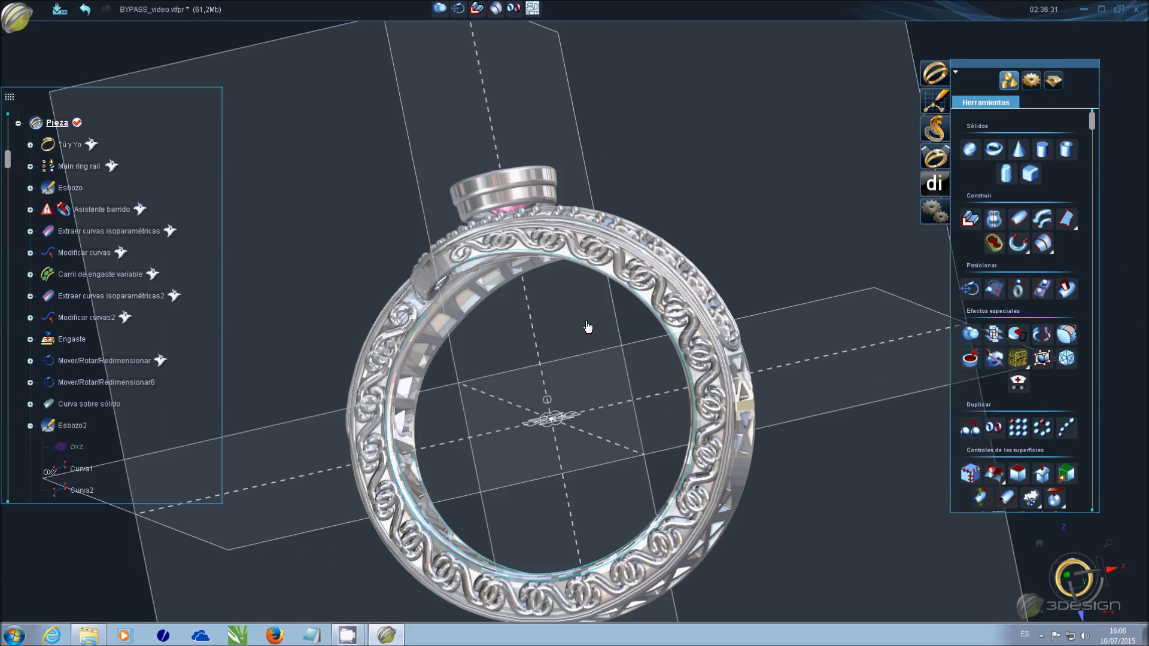
- Duplicate the side rail and reassign the copy's rail curve to the inner projected curve beneath the filigree
{"action": "middle_click_drag", "start_coordinate": [633, 194], "coordinate": [605, 249]}
{"action": "scroll", "coordinate": [605, 249], "scroll_direction": "up", "scroll_amount": 3}
{"action": "right_click_drag", "start_coordinate": [605, 249], "coordinate": [561, 322]}
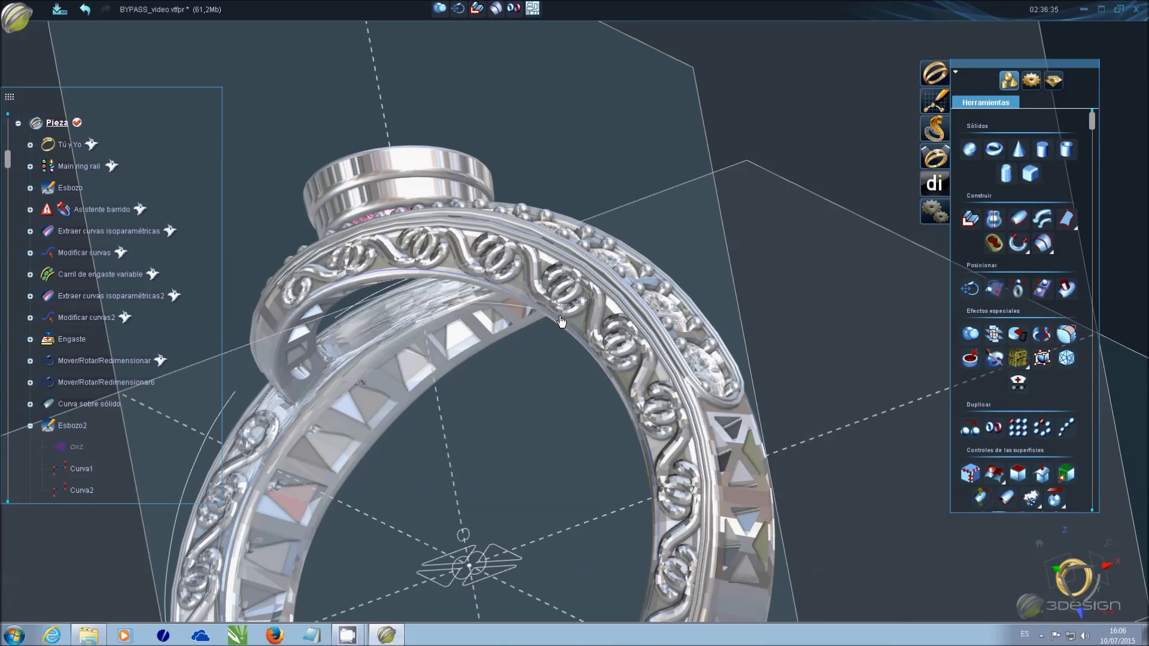
{"action": "right_click", "coordinate": [569, 265]}
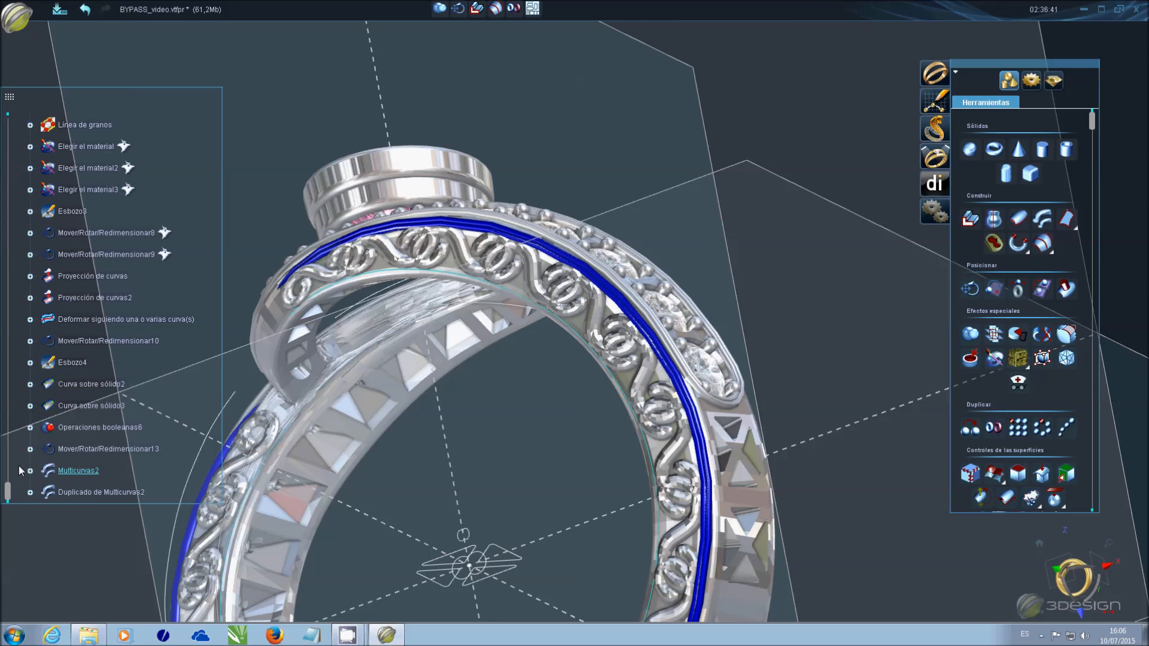
{"action": "double_click", "coordinate": [67, 498]}
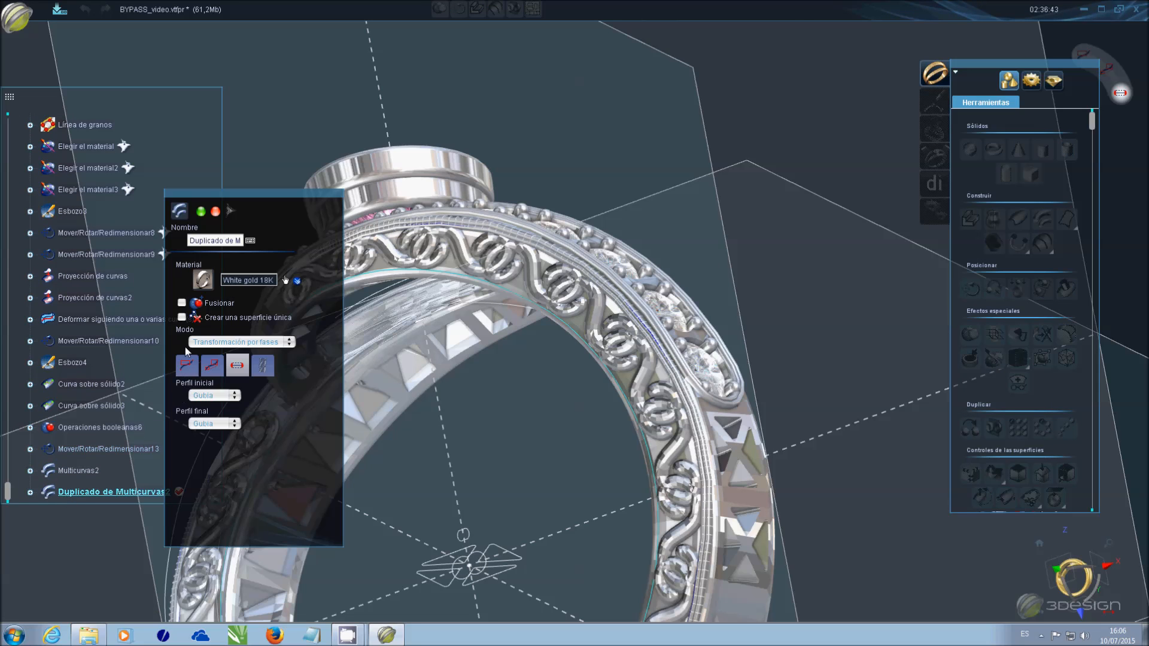
{"action": "left_click", "coordinate": [196, 369]}
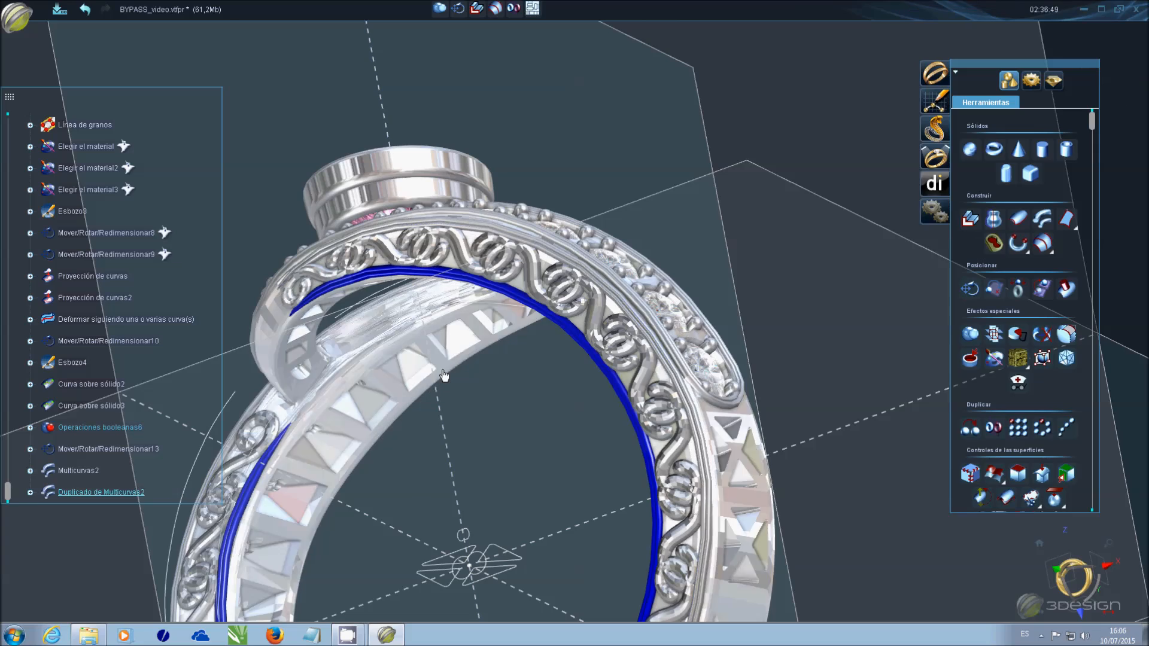
- Rotate both side rails 180° around the OZ axis, keeping the originals, to add matching rails on the opposite side
{"action": "middle_click_drag", "start_coordinate": [539, 371], "coordinate": [534, 325]}
{"action": "scroll", "coordinate": [534, 325], "scroll_direction": "up", "scroll_amount": 5}
{"action": "left_click", "coordinate": [498, 309]}
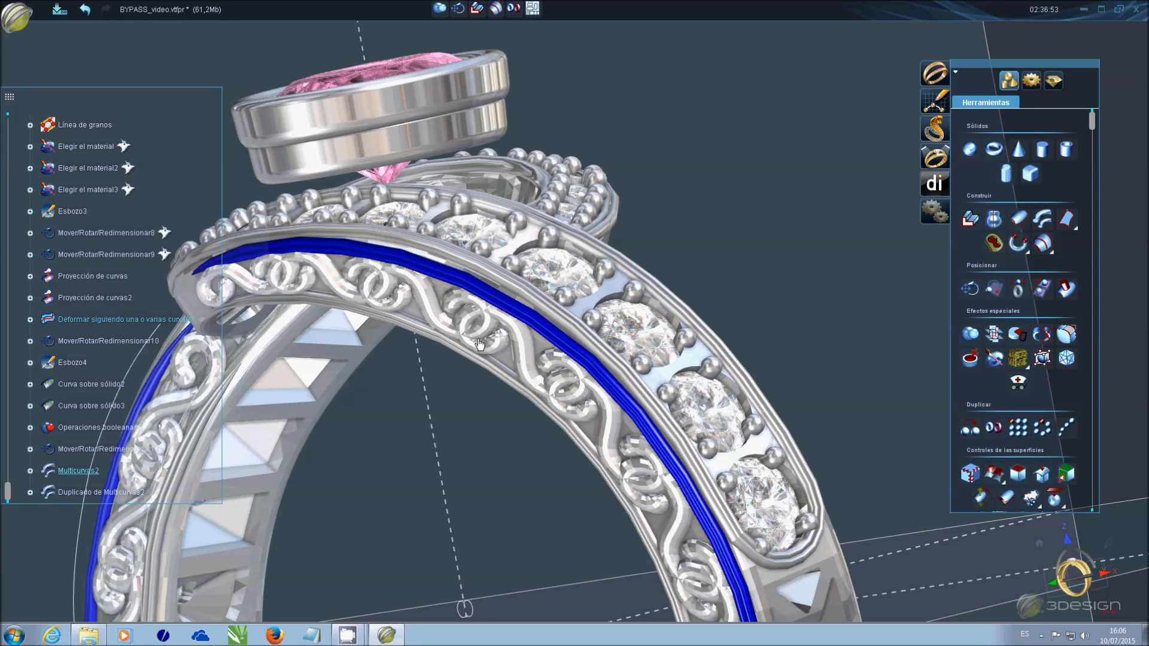
{"action": "left_click", "coordinate": [466, 358], "text": "shift"}
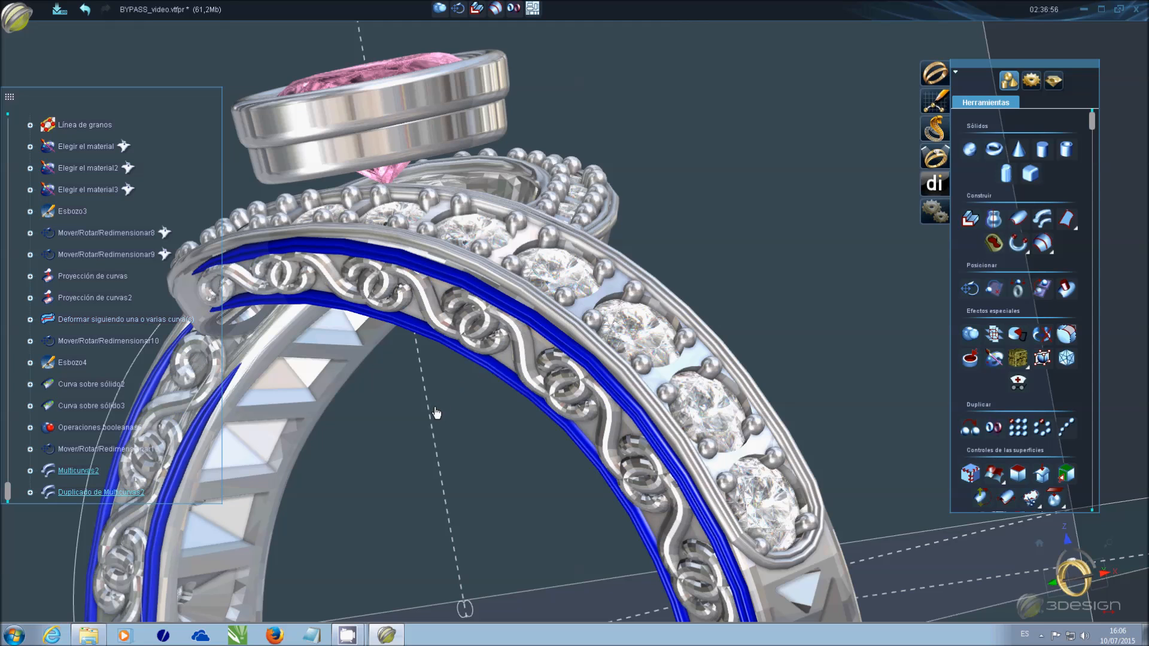
{"action": "left_click", "coordinate": [970, 289]}
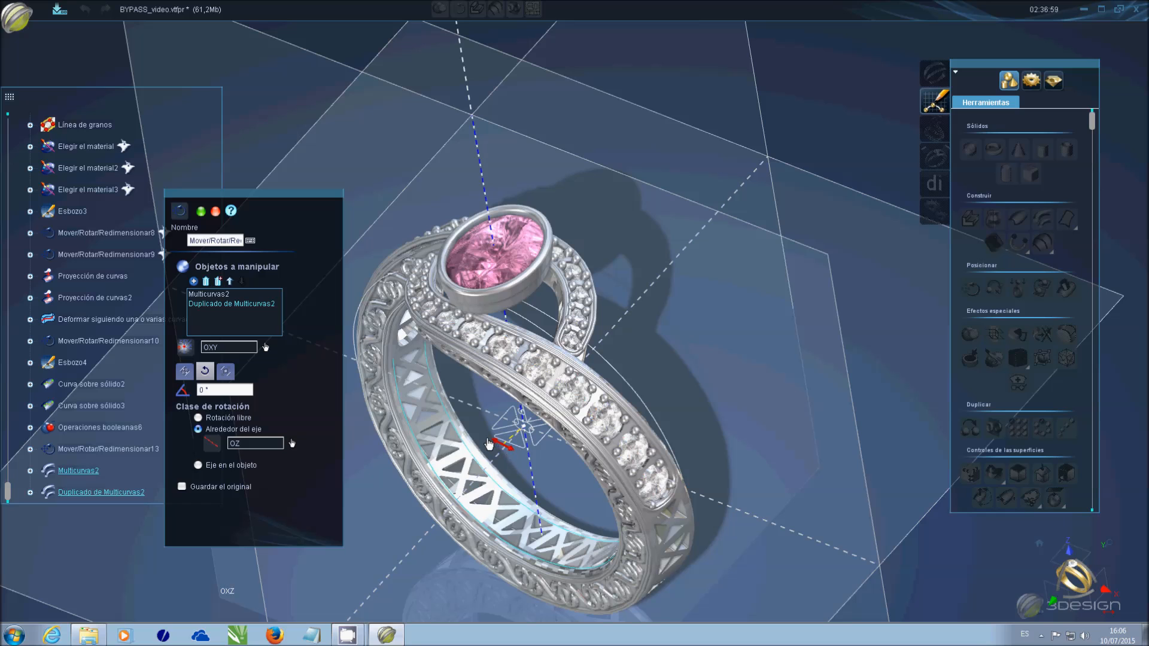
{"action": "scroll", "coordinate": [489, 443], "scroll_direction": "up", "scroll_amount": 3}
{"action": "left_click_drag", "start_coordinate": [455, 511], "coordinate": [429, 493]}
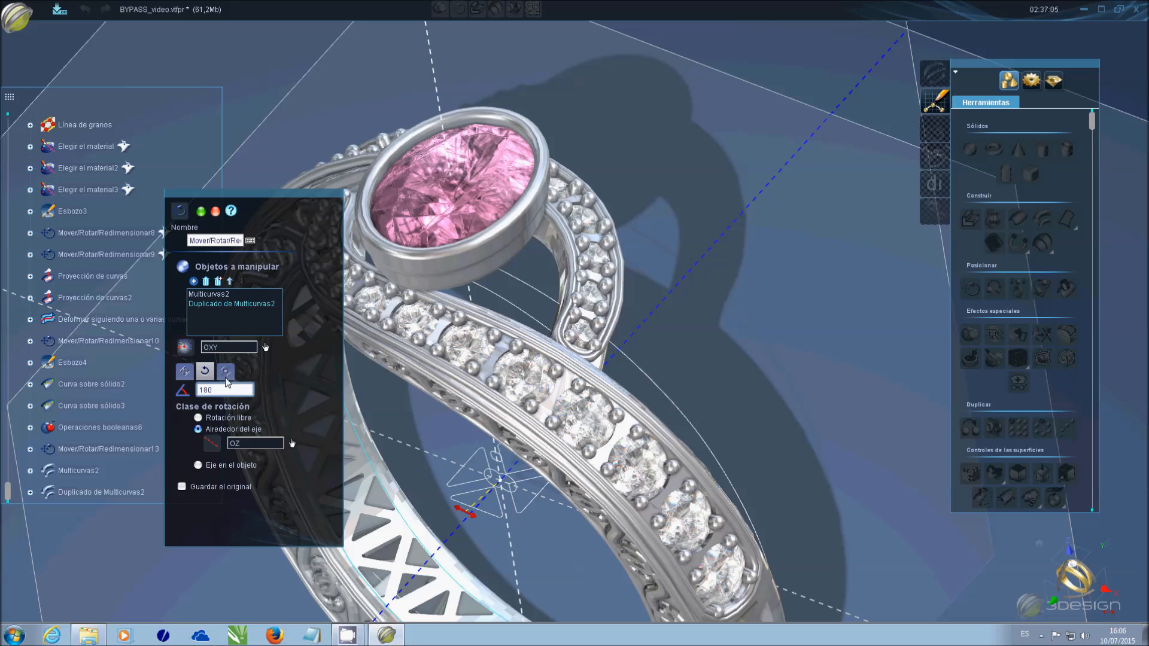
{"action": "key", "text": "Return"}
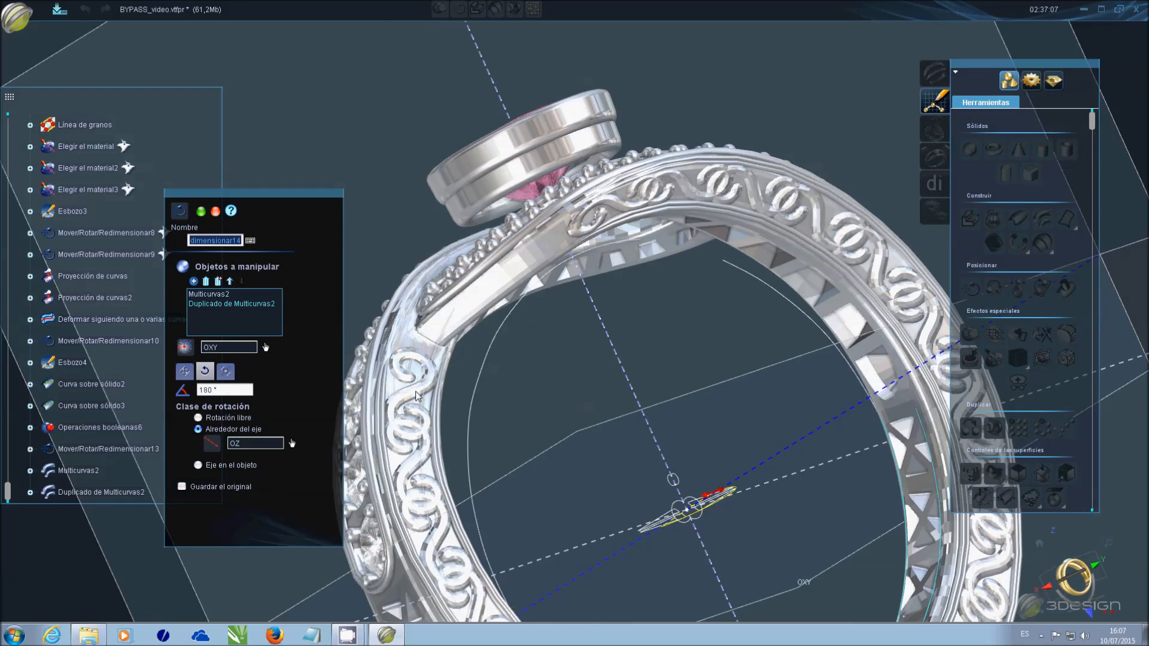
{"action": "middle_click_drag", "start_coordinate": [416, 396], "coordinate": [410, 398]}
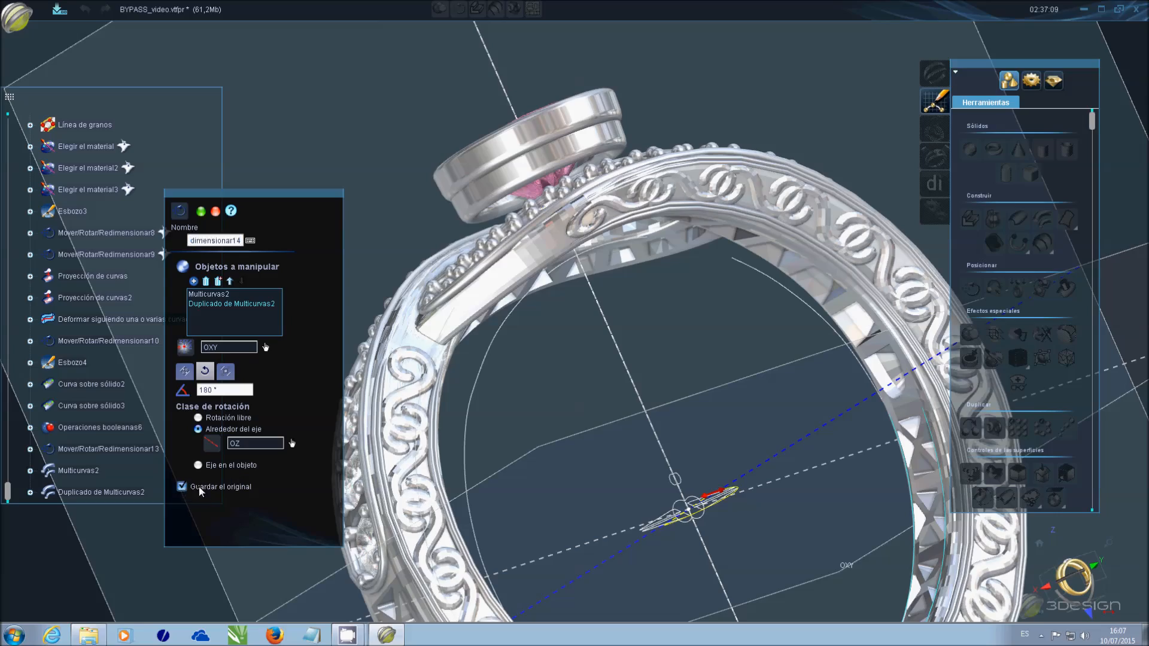
{"action": "key", "text": "Return"}
- In a front-view sketch, draw a NURBS arch about 3.6 mm wide and 3.9 mm high from the bezel's side down to the band tip
{"action": "scroll", "coordinate": [695, 318], "scroll_direction": "down", "scroll_amount": 3}
{"action": "middle_click_drag", "start_coordinate": [411, 344], "coordinate": [554, 443]}
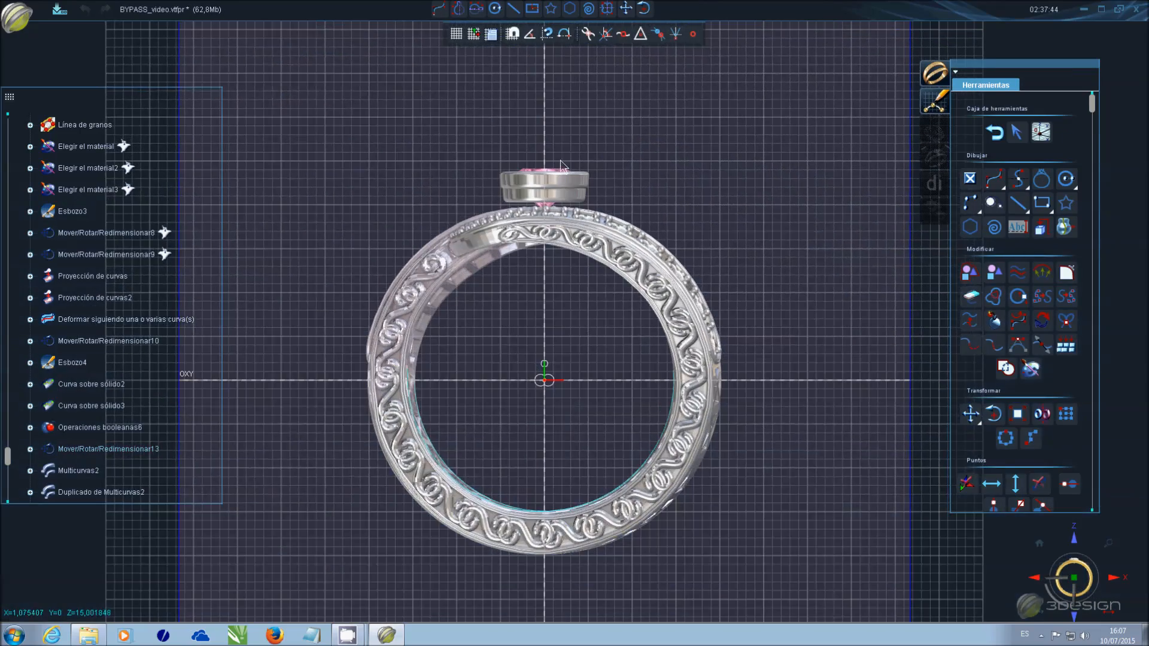
{"action": "scroll", "coordinate": [532, 180], "scroll_direction": "up", "scroll_amount": 5}
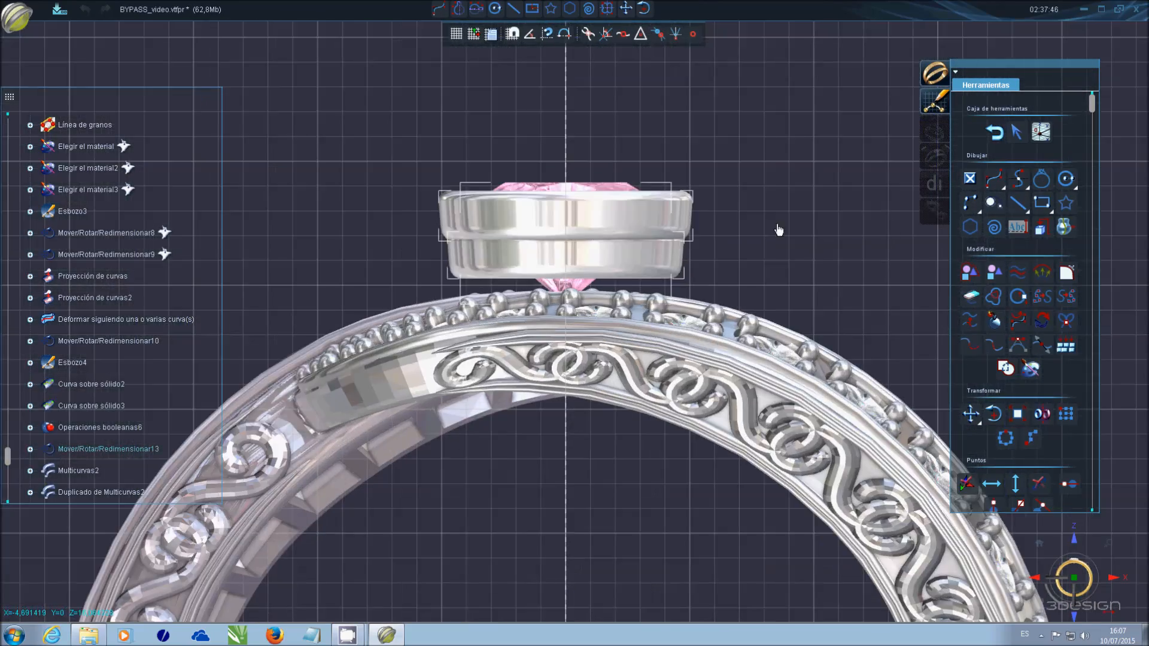
{"action": "left_click", "coordinate": [994, 179]}
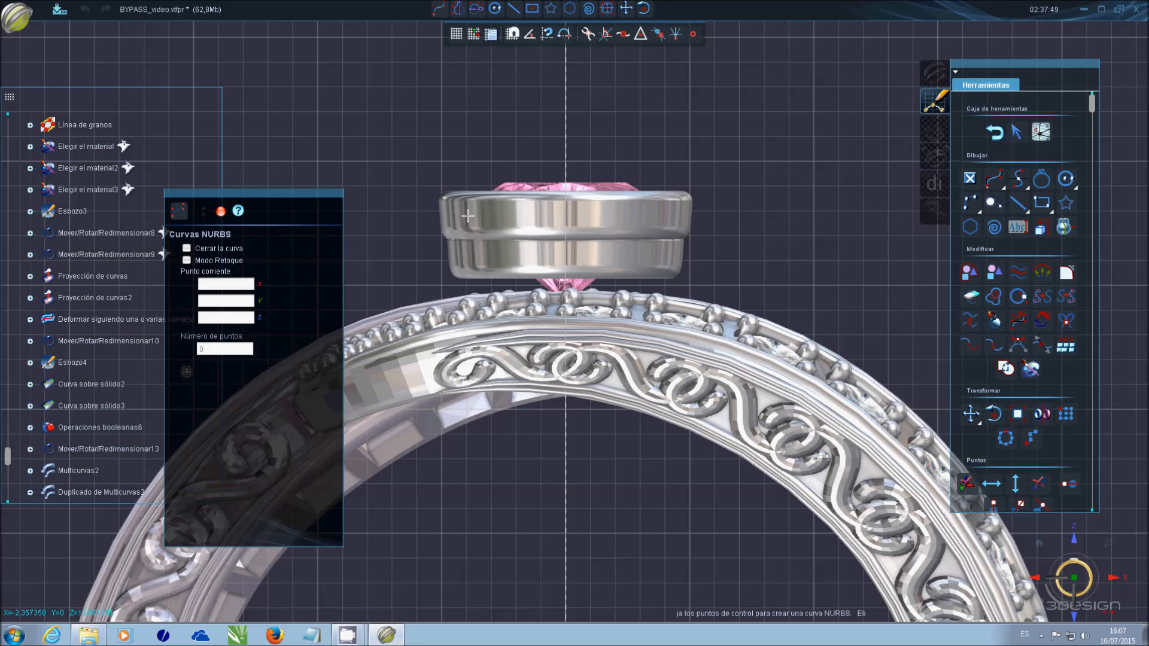
{"action": "middle_click_drag", "start_coordinate": [410, 261], "coordinate": [566, 301]}
{"action": "left_click", "coordinate": [564, 304]}
{"action": "left_click", "coordinate": [522, 342]}
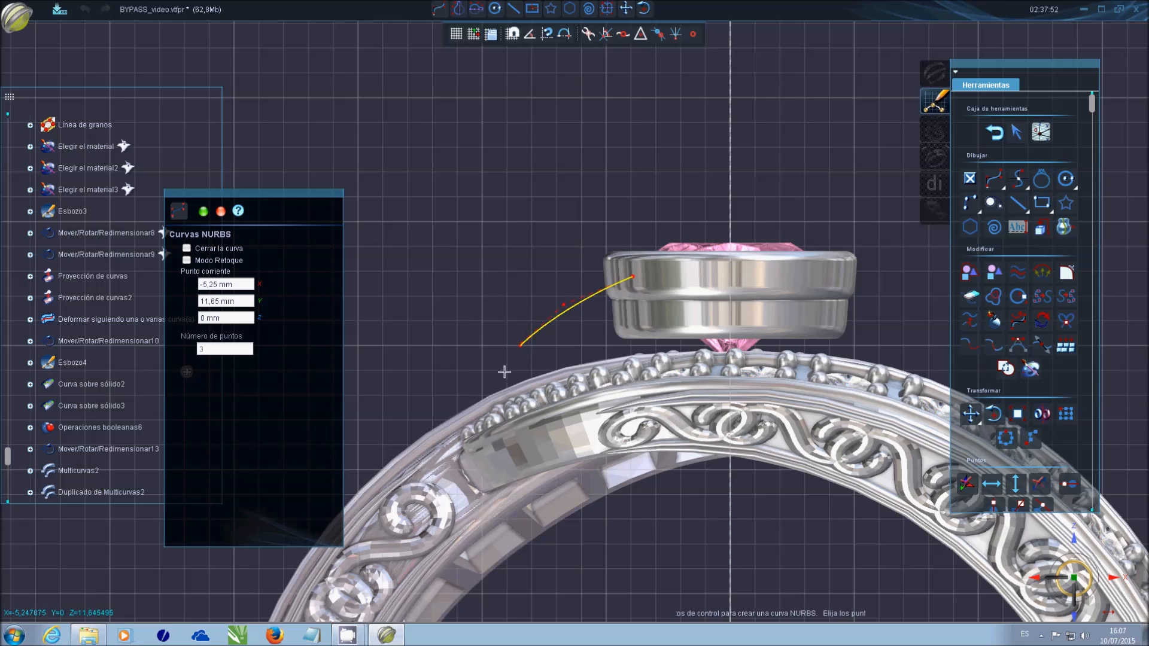
{"action": "left_click", "coordinate": [491, 396]}
{"action": "left_click", "coordinate": [483, 435]}
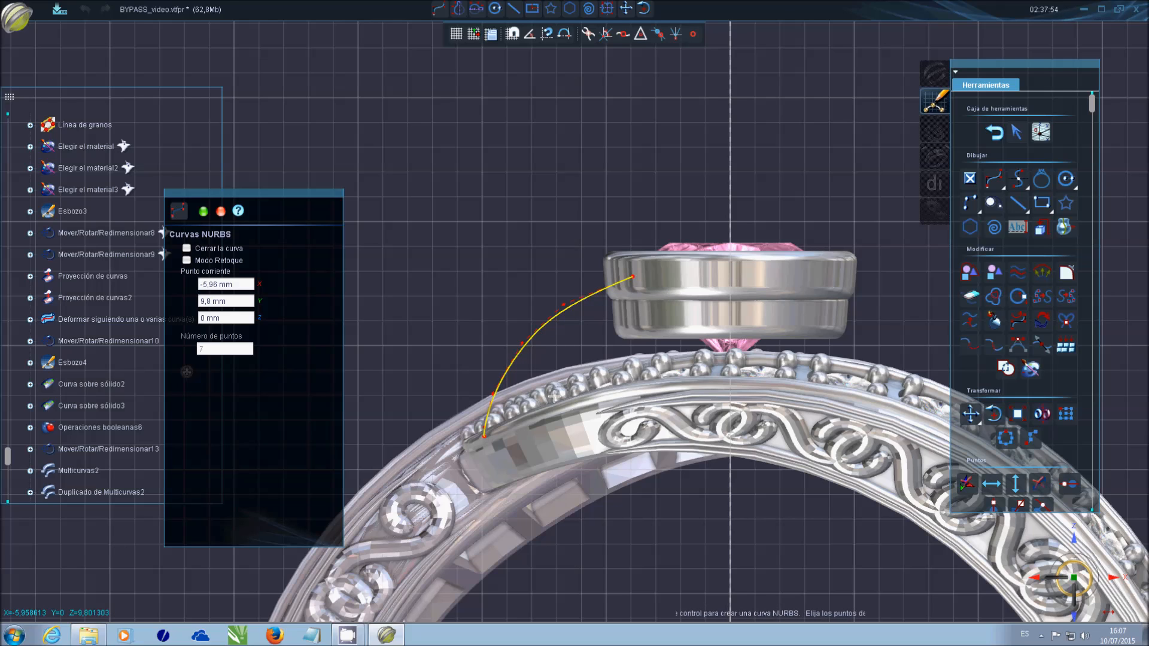
{"action": "right_click", "coordinate": [854, 259]}
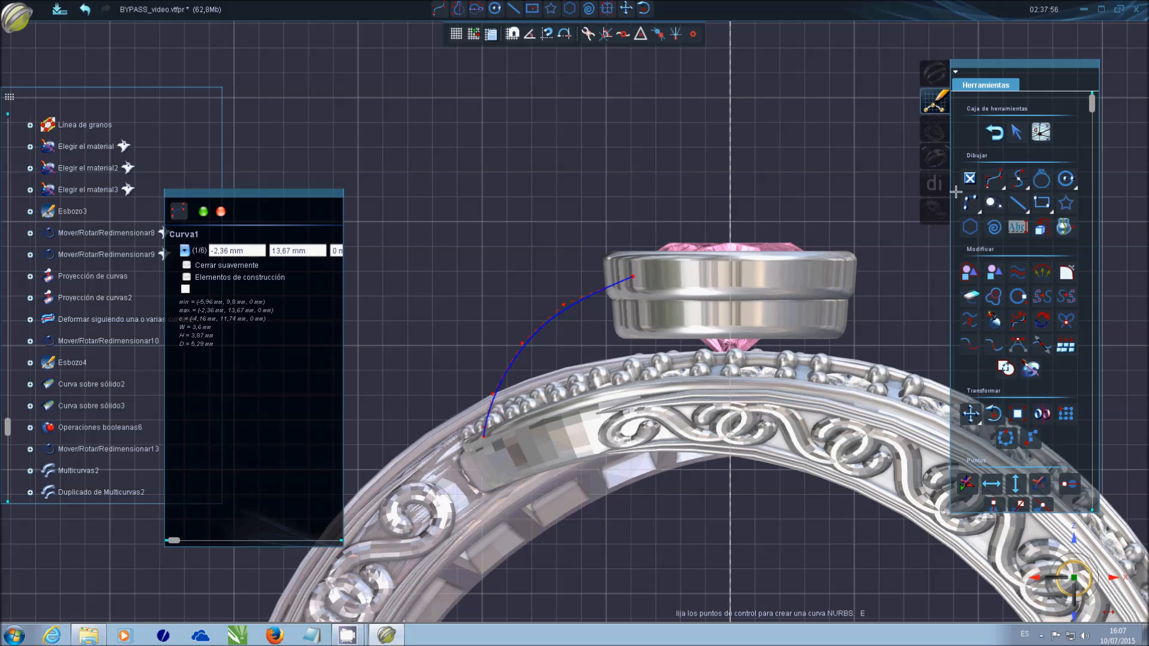
- Reshape the arch by moving its end and intermediate points closer to the bezel and band tip, and close the sketch
{"action": "left_click", "coordinate": [1019, 134]}
{"action": "left_click", "coordinate": [484, 442]}
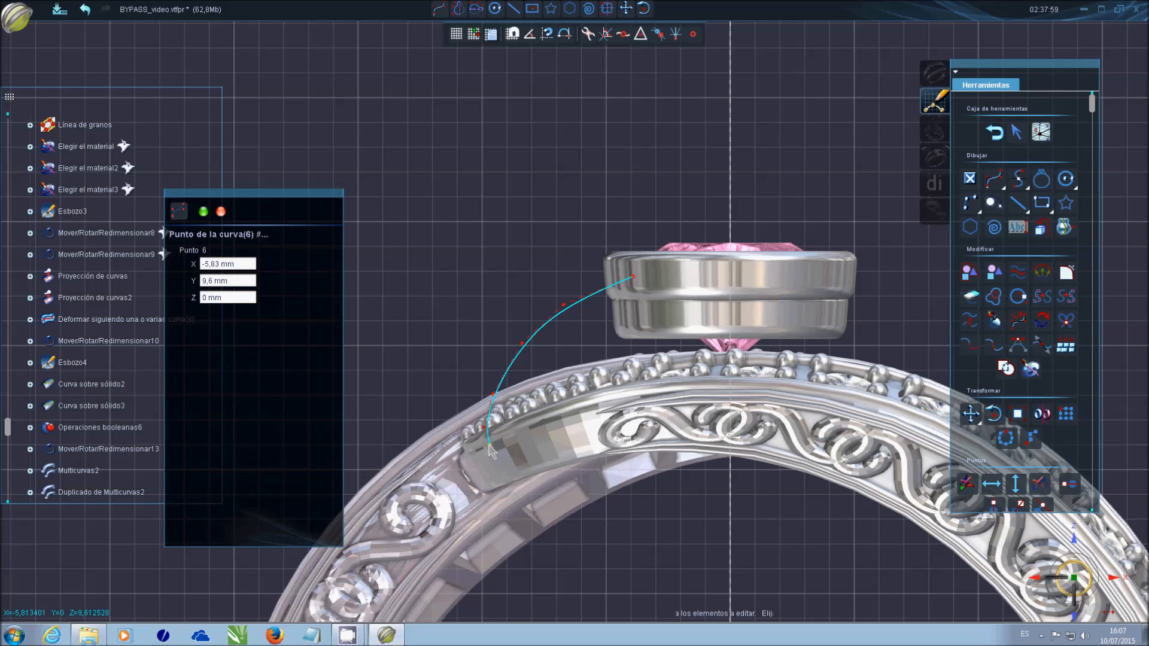
{"action": "left_click_drag", "start_coordinate": [485, 426], "coordinate": [629, 292]}
{"action": "left_click_drag", "start_coordinate": [552, 338], "coordinate": [544, 347]}
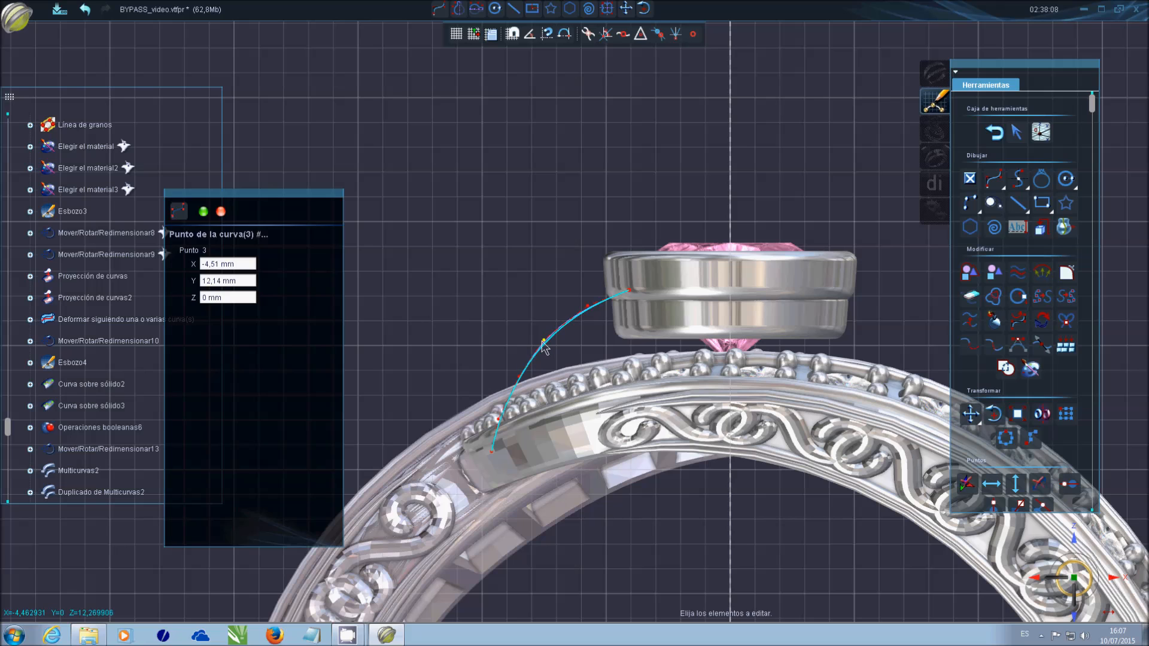
{"action": "right_click", "coordinate": [559, 284]}
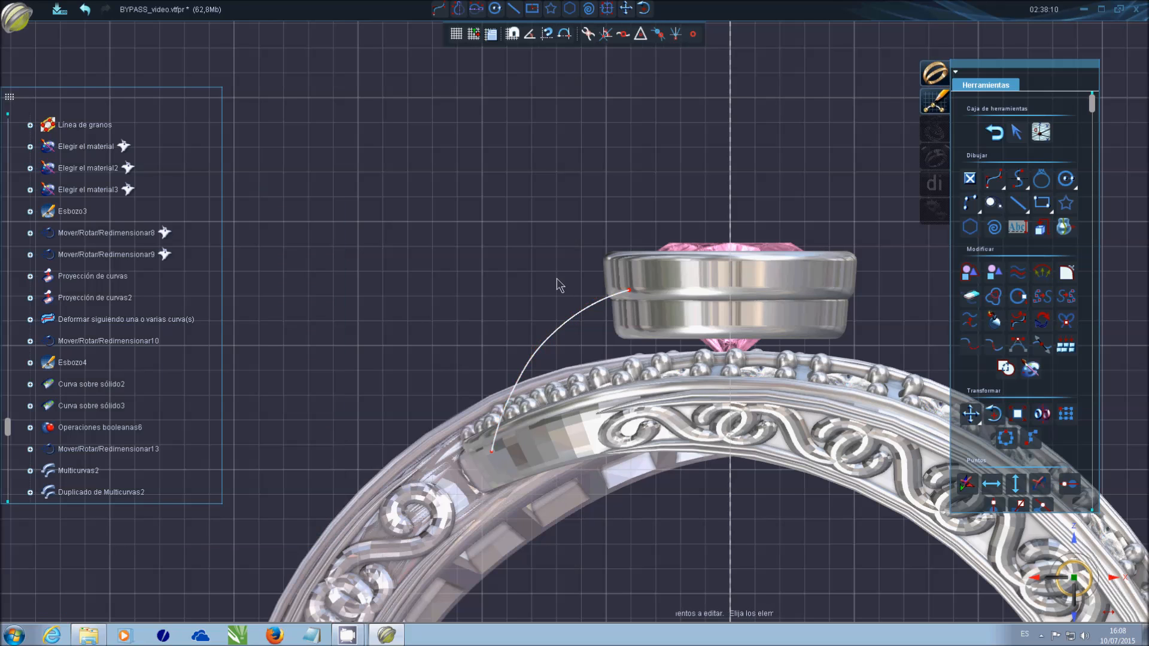
{"action": "scroll", "coordinate": [559, 285], "scroll_direction": "down", "scroll_amount": 3}
{"action": "middle_click_drag", "start_coordinate": [519, 263], "coordinate": [596, 459]}
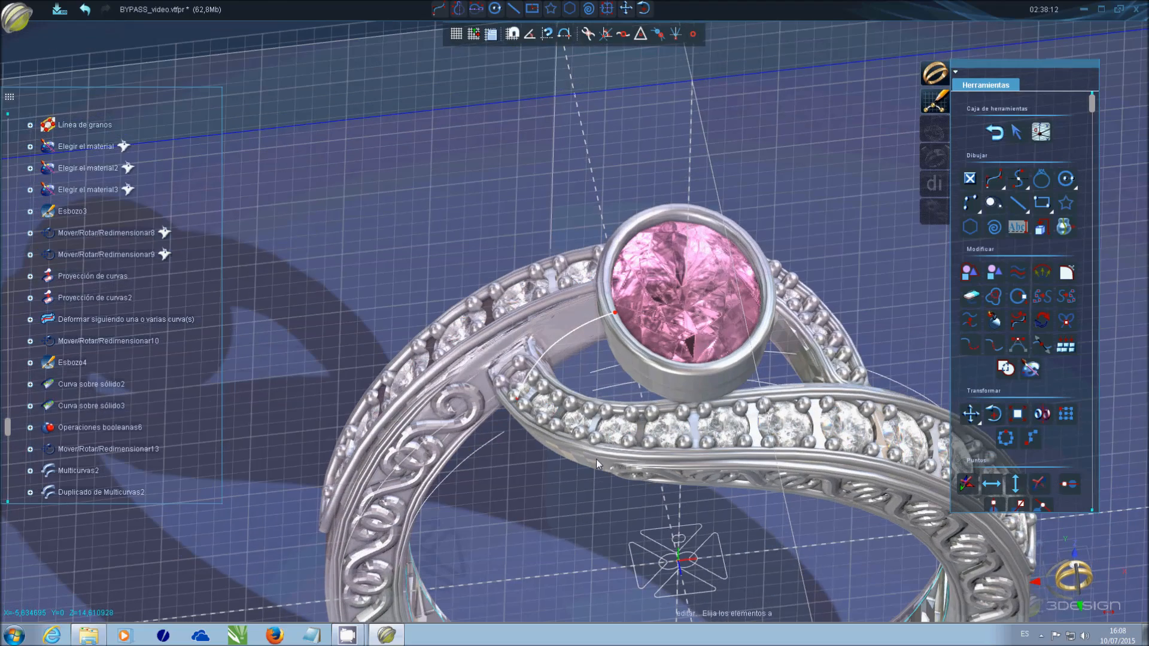
{"action": "left_click", "coordinate": [990, 141]}
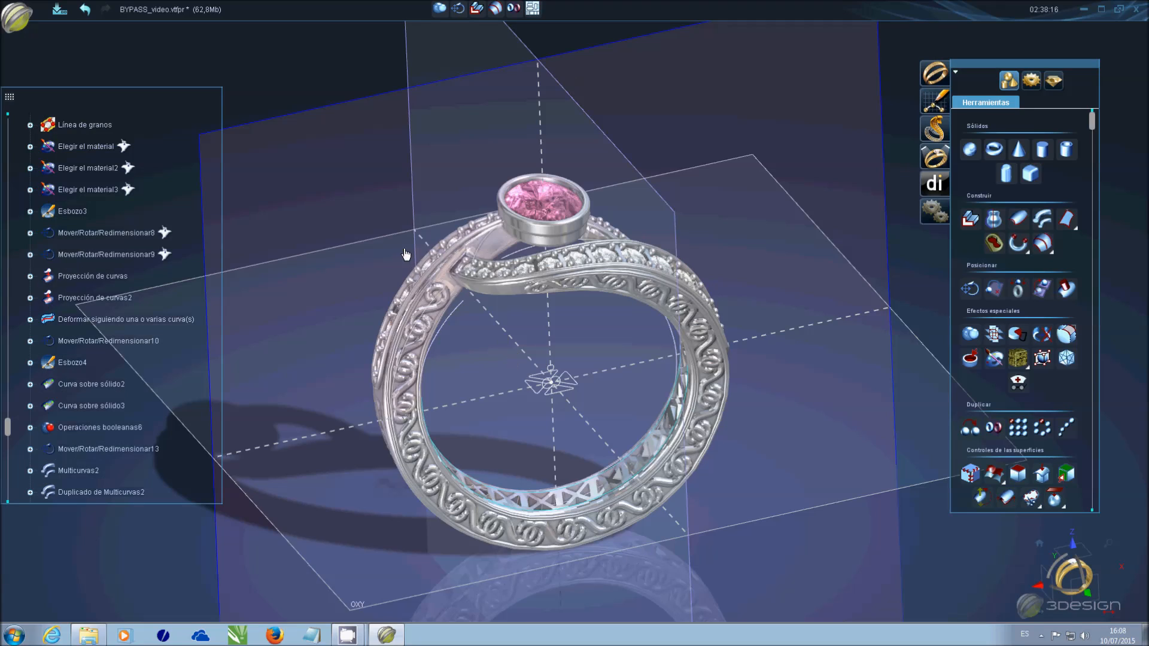
- In a new OXY-plane sketch, draw a closed symmetric four-lobed curve about 2.2 mm wide and 1.9 mm high centred on the origin
{"action": "left_click", "coordinate": [927, 109]}
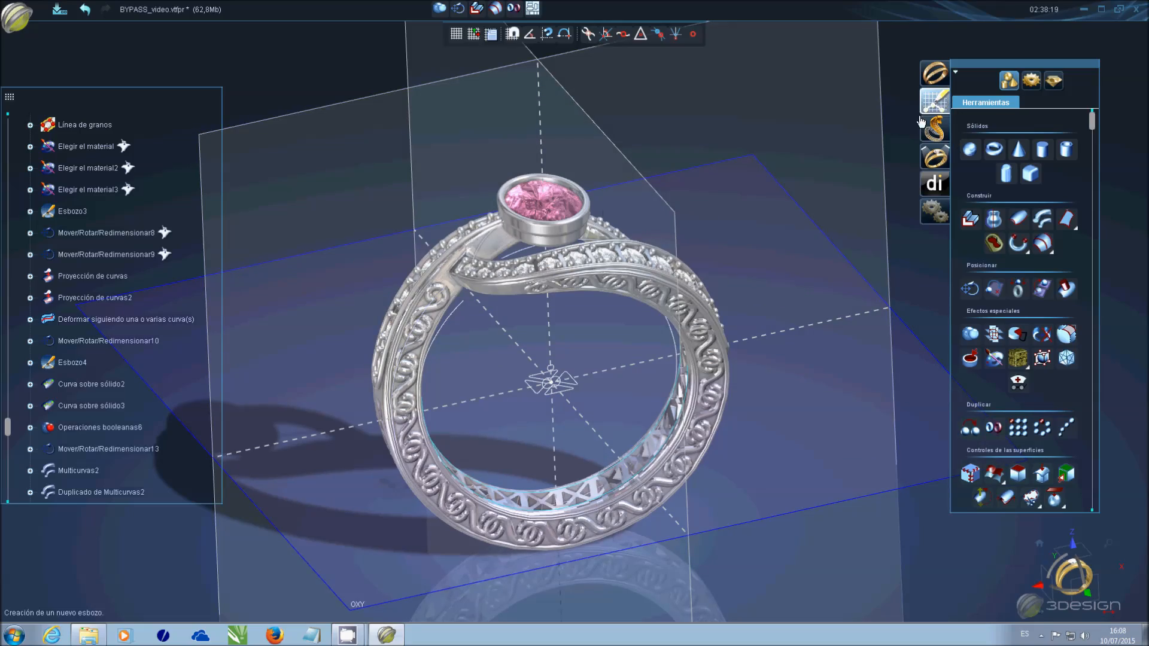
{"action": "left_click", "coordinate": [557, 317]}
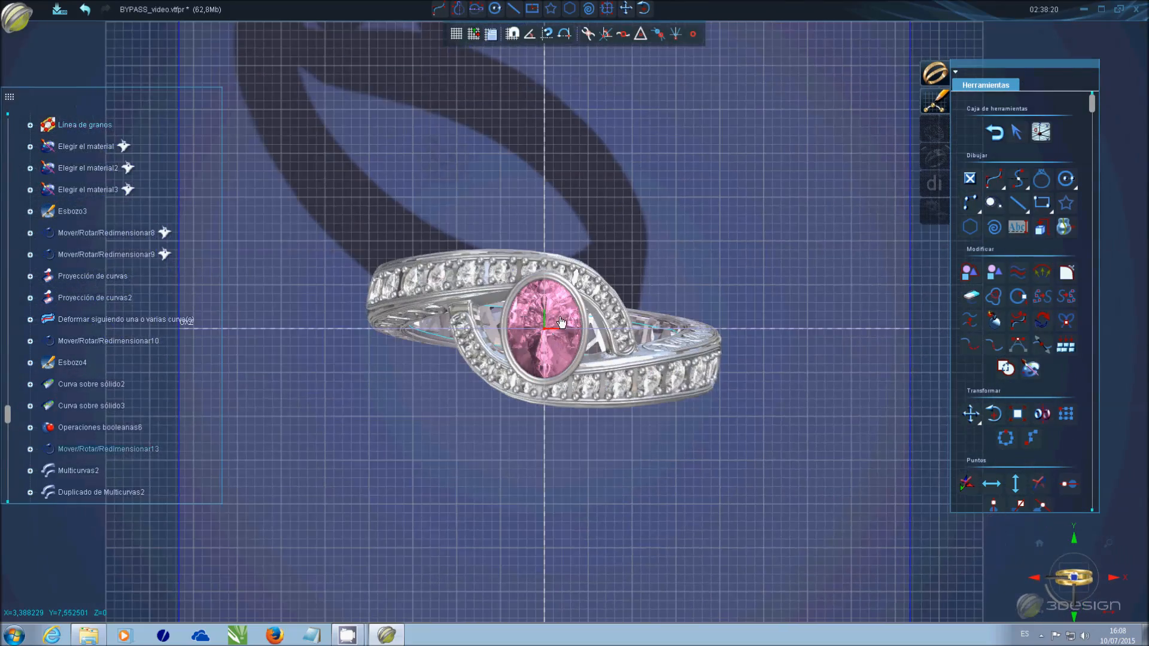
{"action": "scroll", "coordinate": [562, 322], "scroll_direction": "up", "scroll_amount": 5}
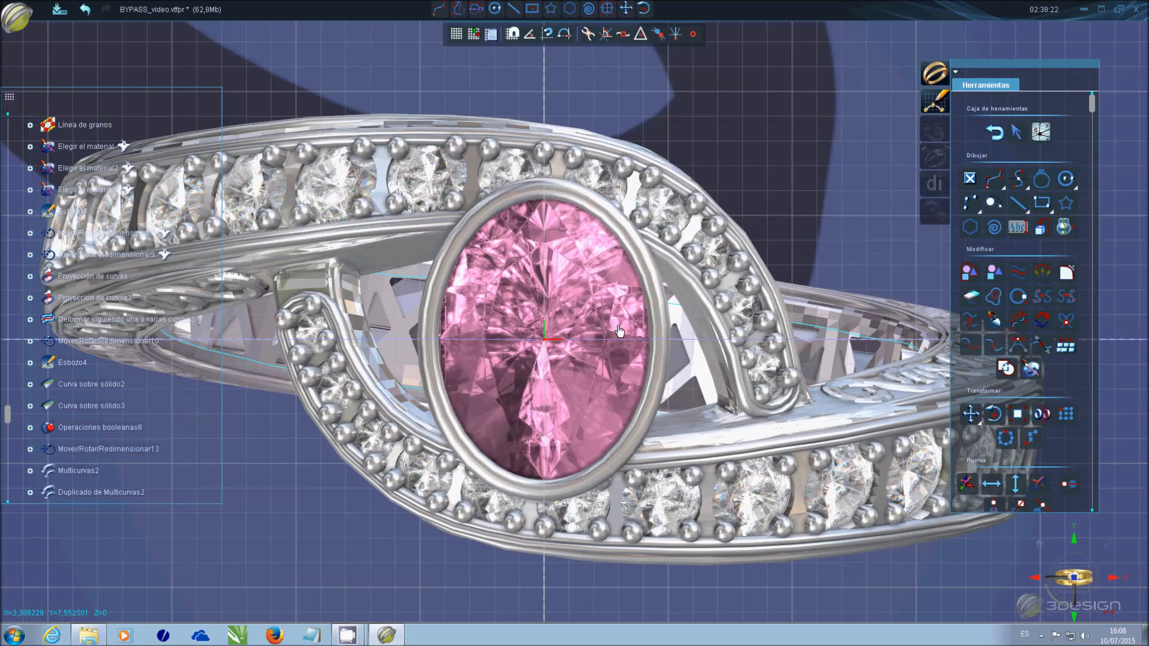
{"action": "mouse_move", "coordinate": [1026, 183]}
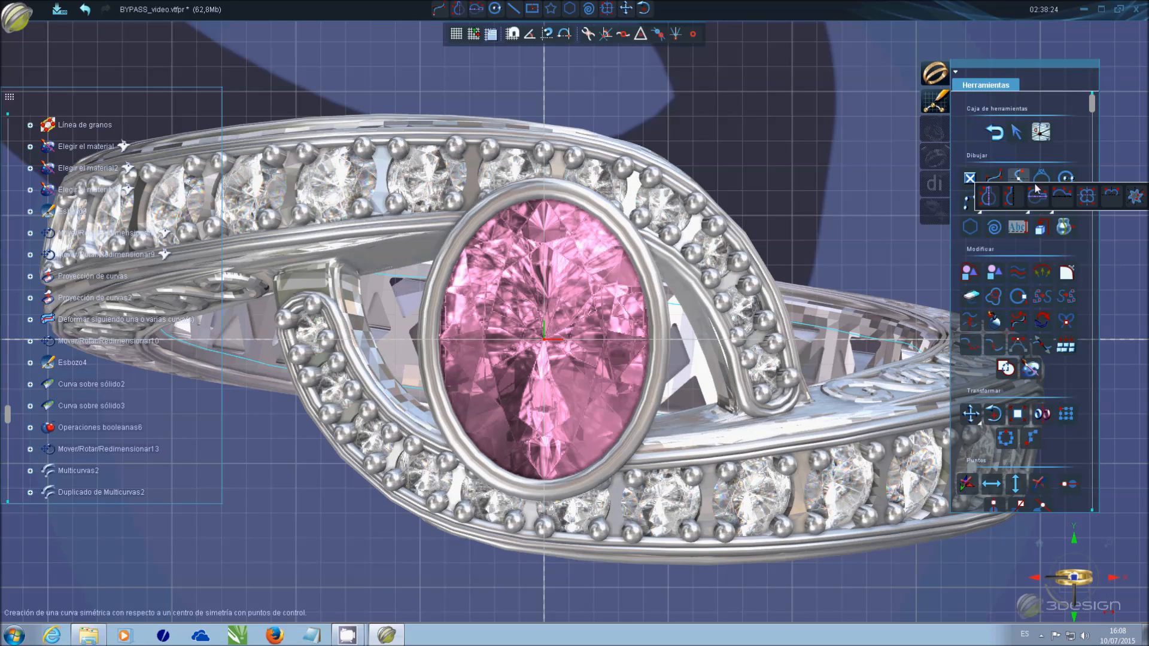
{"action": "left_click", "coordinate": [1062, 195]}
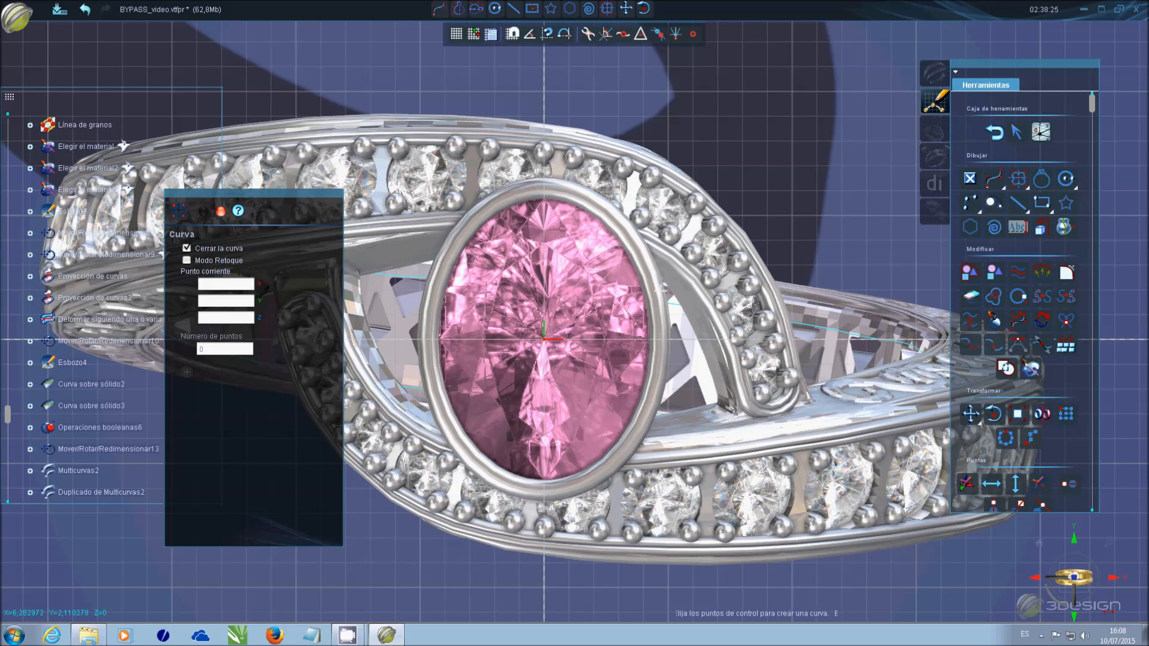
{"action": "left_click", "coordinate": [558, 320]}
{"action": "left_click", "coordinate": [566, 298]}
{"action": "left_click", "coordinate": [584, 300]}
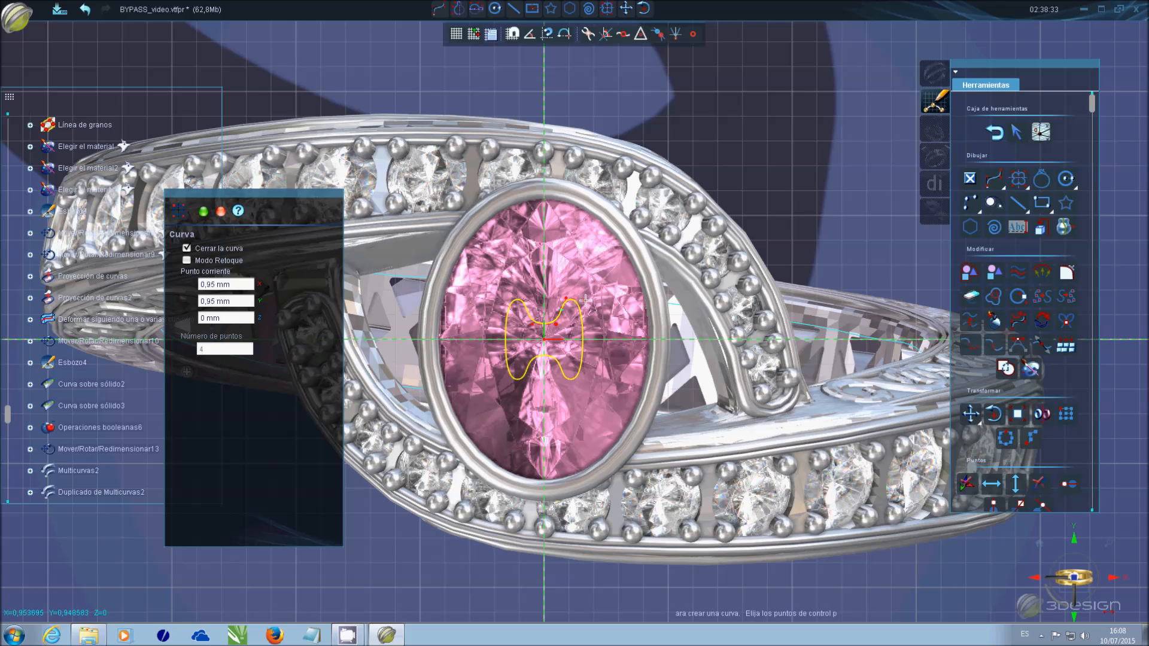
{"action": "right_click", "coordinate": [573, 331]}
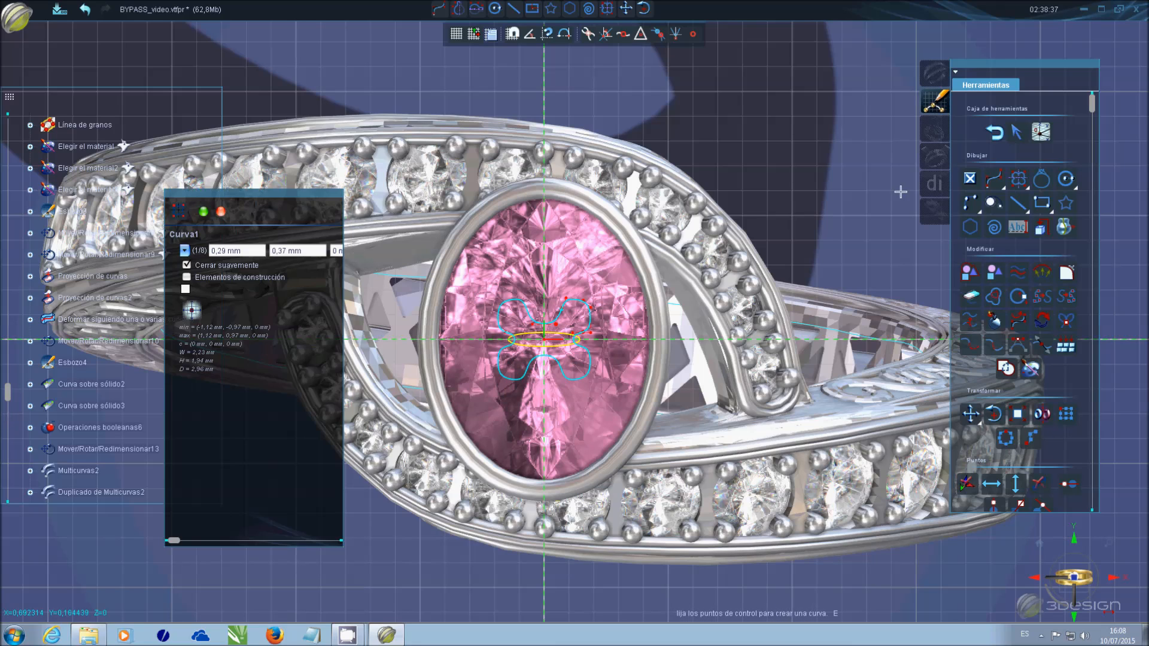
- Reshape the four-lobed curve by moving its control points to deepen the inner notches and narrow the lobes, and close the sketch
{"action": "scroll", "coordinate": [593, 306], "scroll_direction": "up", "scroll_amount": 2}
{"action": "key", "text": "Escape"}
{"action": "scroll", "coordinate": [525, 328], "scroll_direction": "up", "scroll_amount": 3}
{"action": "scroll", "coordinate": [525, 328], "scroll_direction": "up", "scroll_amount": 2}
{"action": "left_click", "coordinate": [523, 256]}
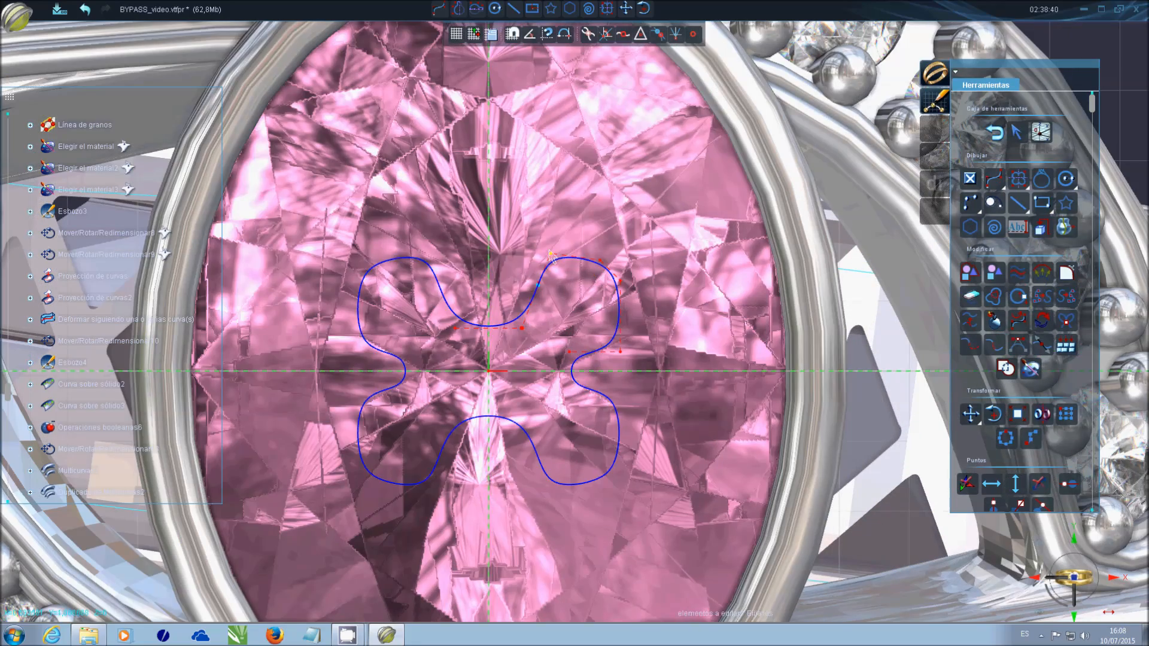
{"action": "left_click", "coordinate": [518, 291]}
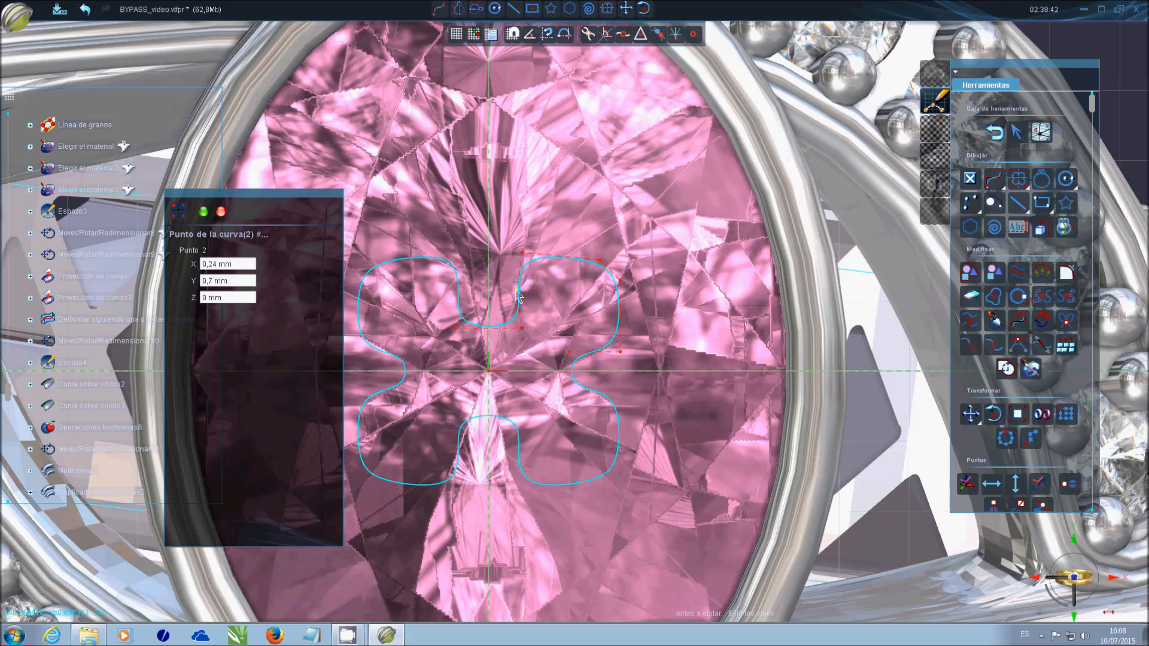
{"action": "left_click_drag", "start_coordinate": [514, 292], "coordinate": [514, 325]}
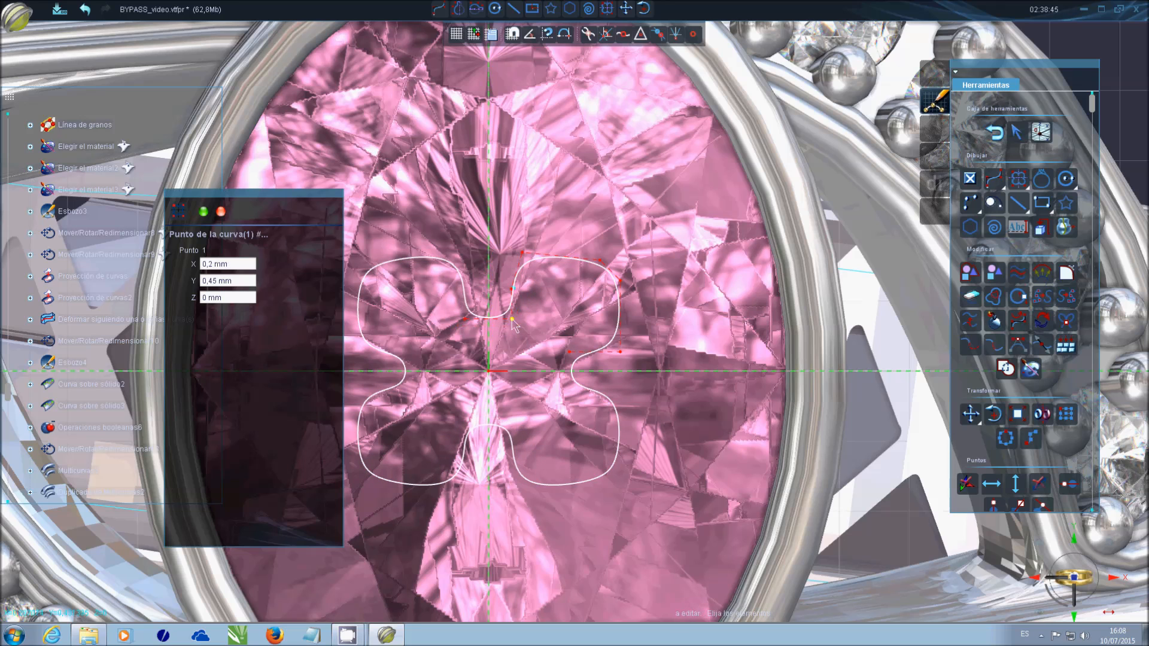
{"action": "left_click_drag", "start_coordinate": [601, 261], "coordinate": [624, 256]}
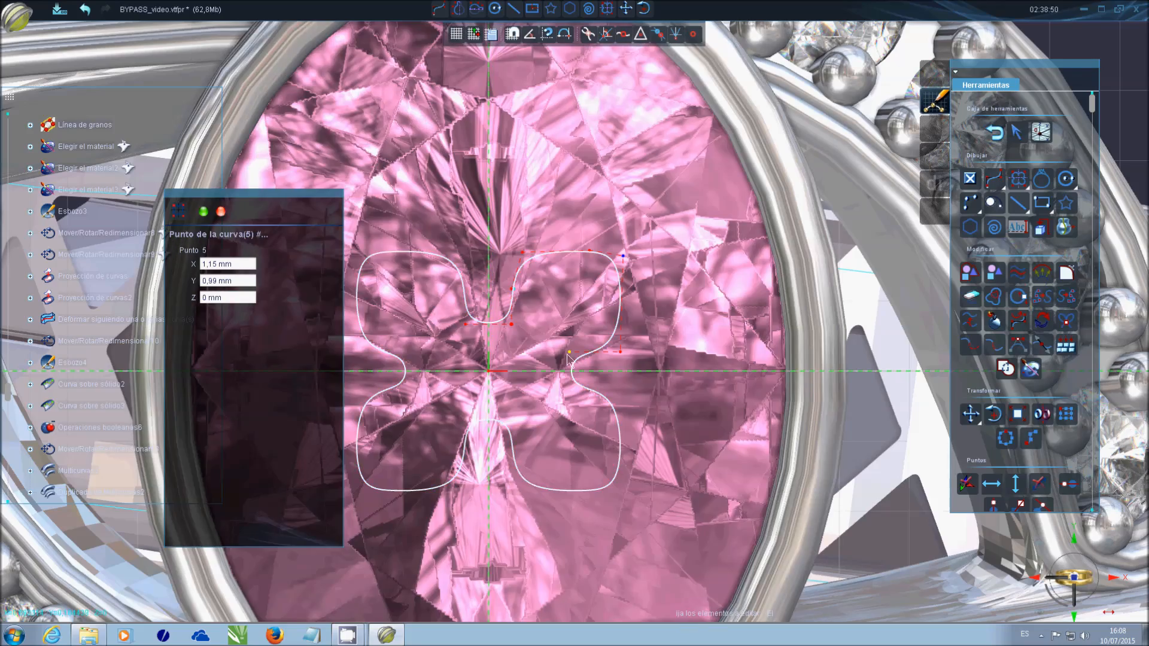
{"action": "left_click_drag", "start_coordinate": [569, 352], "coordinate": [551, 355]}
{"action": "left_click_drag", "start_coordinate": [621, 352], "coordinate": [602, 353]}
{"action": "left_click_drag", "start_coordinate": [623, 255], "coordinate": [578, 252]}
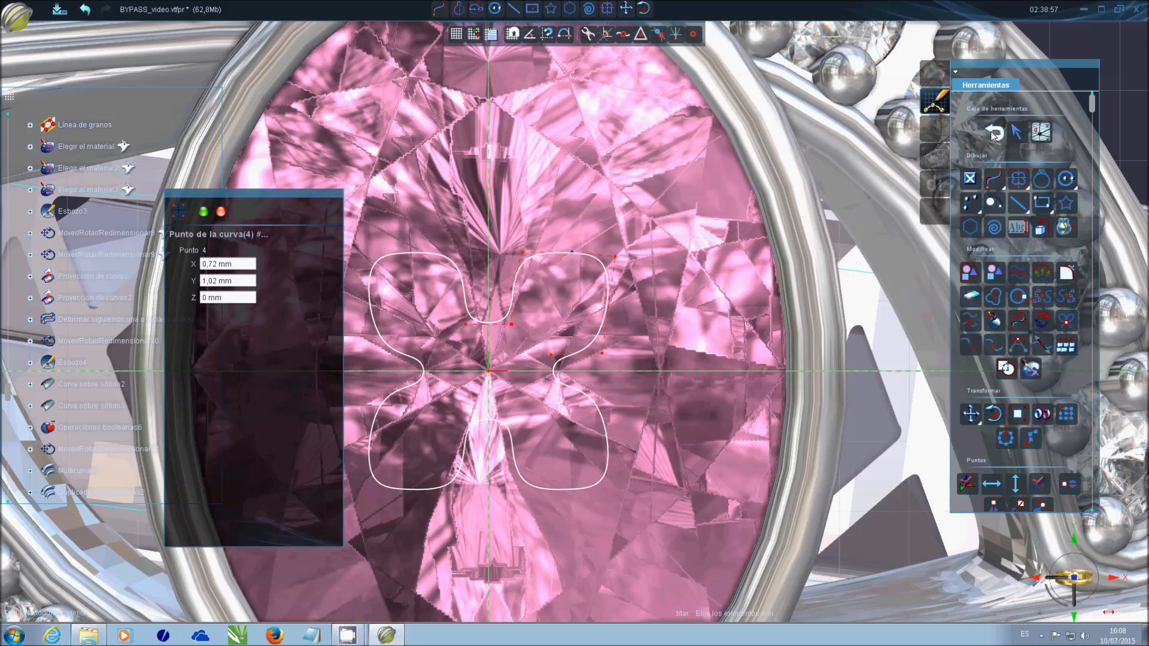
{"action": "left_click", "coordinate": [993, 133]}
- Hide the other profile curves around the new four-lobed curve at the origin and save the file
{"action": "middle_click_drag", "start_coordinate": [763, 282], "coordinate": [726, 337]}
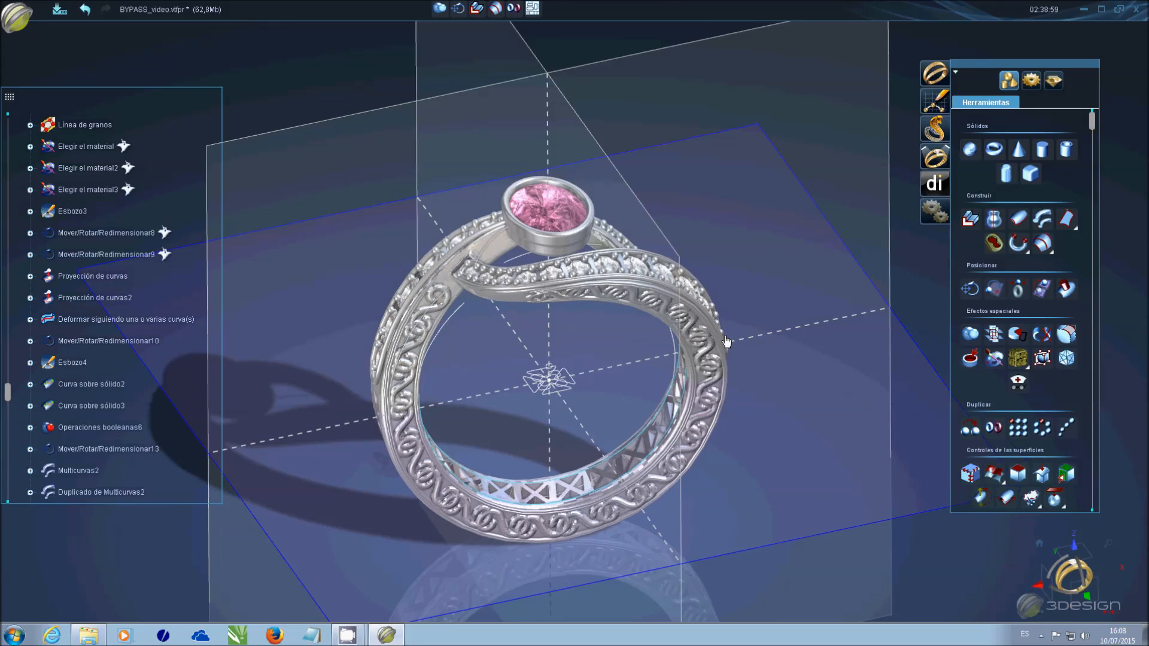
{"action": "scroll", "coordinate": [598, 397], "scroll_direction": "up", "scroll_amount": 5}
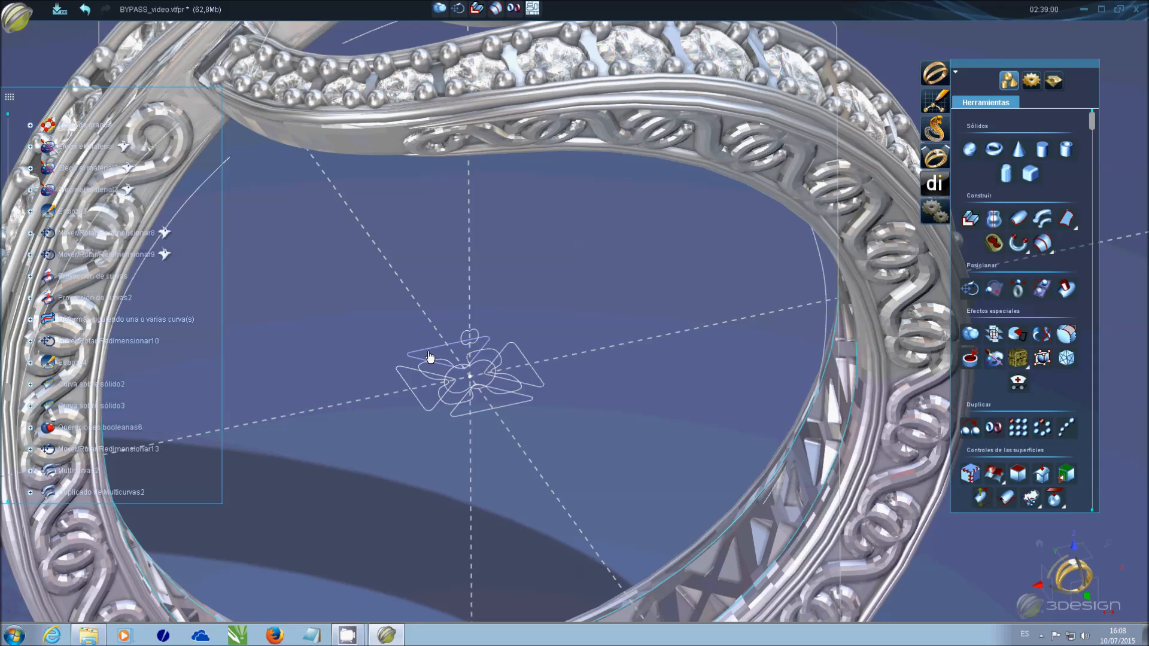
{"action": "left_click", "coordinate": [426, 384]}
{"action": "left_click", "coordinate": [538, 383], "text": "shift"}
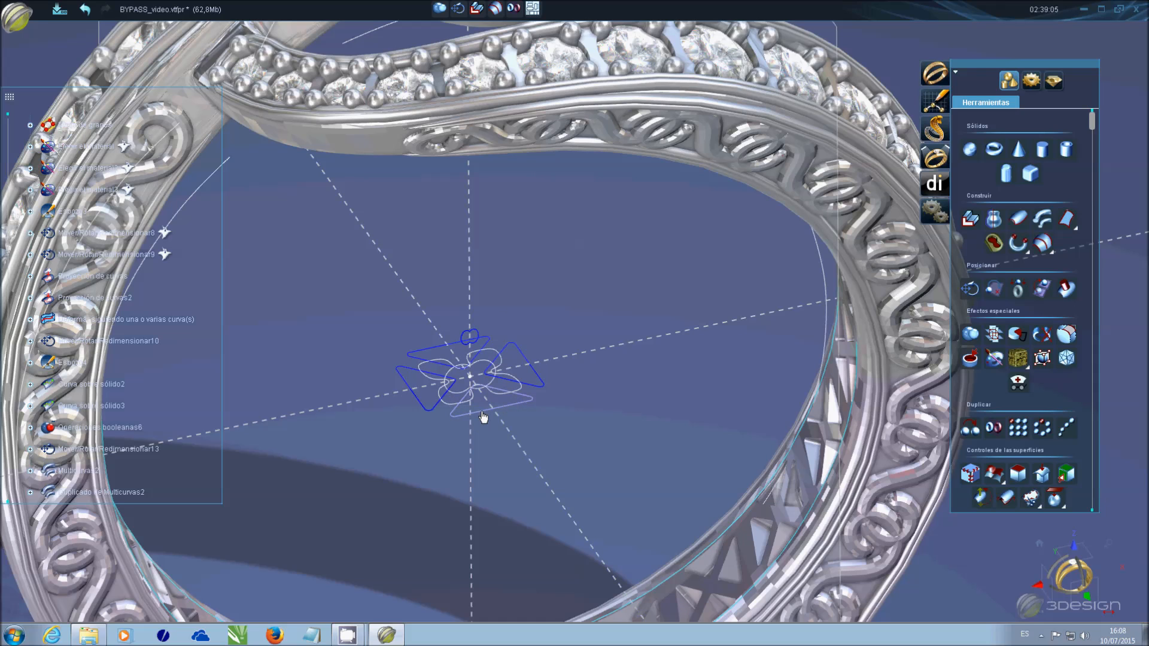
{"action": "right_click", "coordinate": [487, 412]}
{"action": "left_click", "coordinate": [522, 361]}
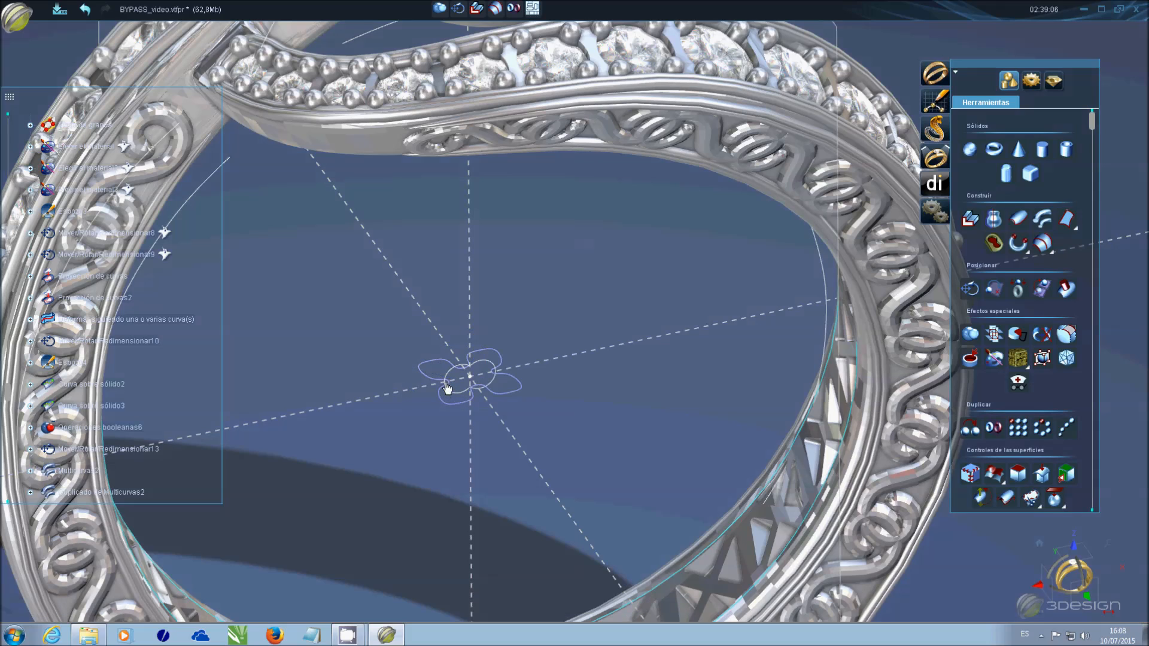
{"action": "right_click", "coordinate": [446, 379]}
{"action": "left_click", "coordinate": [500, 386]}
{"action": "scroll", "coordinate": [573, 400], "scroll_direction": "down", "scroll_amount": 3}
{"action": "key", "text": "ctrl+s"}
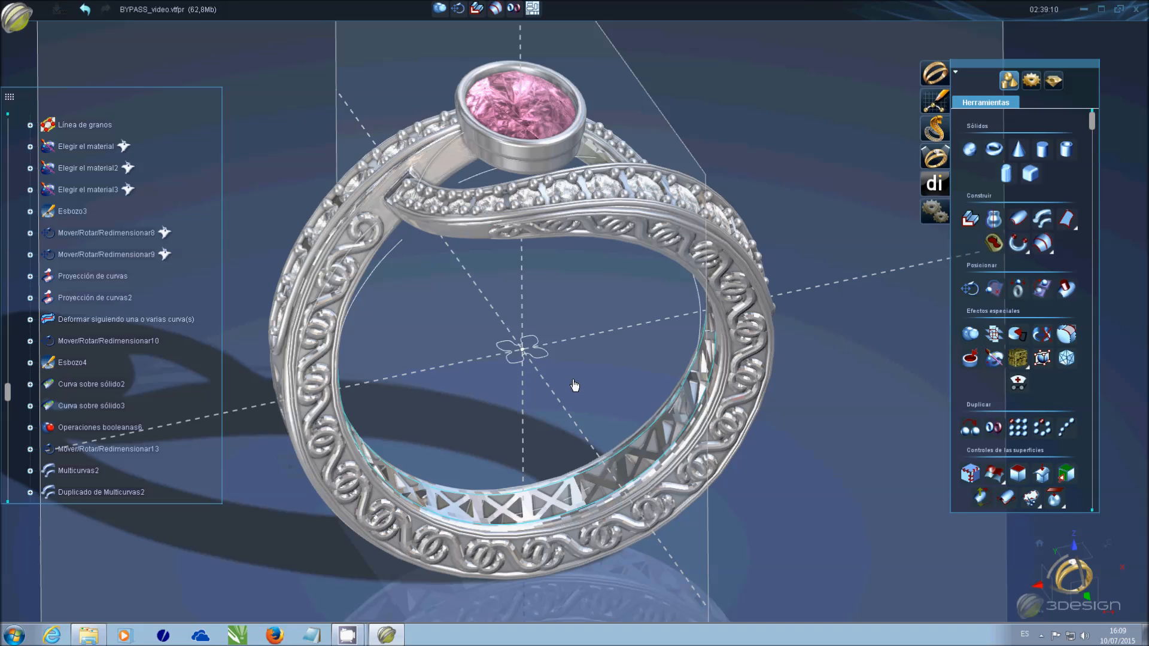
- Sweep the four-lobed profile along the arch curve as a multicurve solid with a non-proportional 0.8 × 0.8 mm section
{"action": "left_click", "coordinate": [449, 155]}
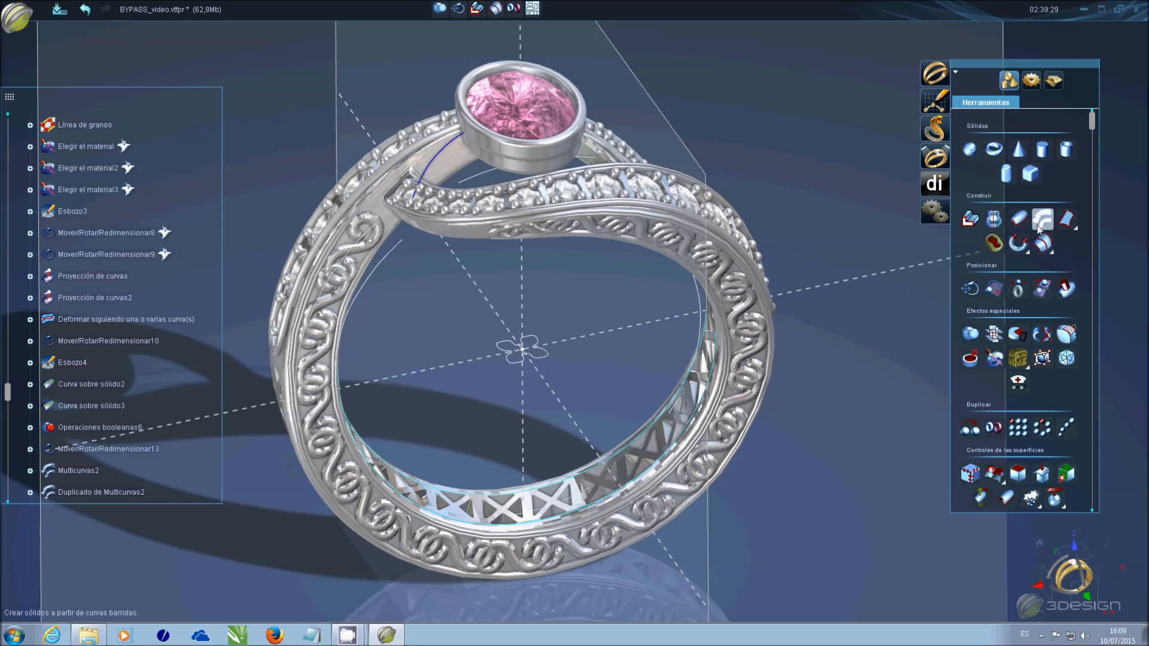
{"action": "left_click", "coordinate": [1042, 220]}
{"action": "left_click", "coordinate": [243, 445]}
{"action": "left_click", "coordinate": [274, 458]}
{"action": "left_click", "coordinate": [512, 366]}
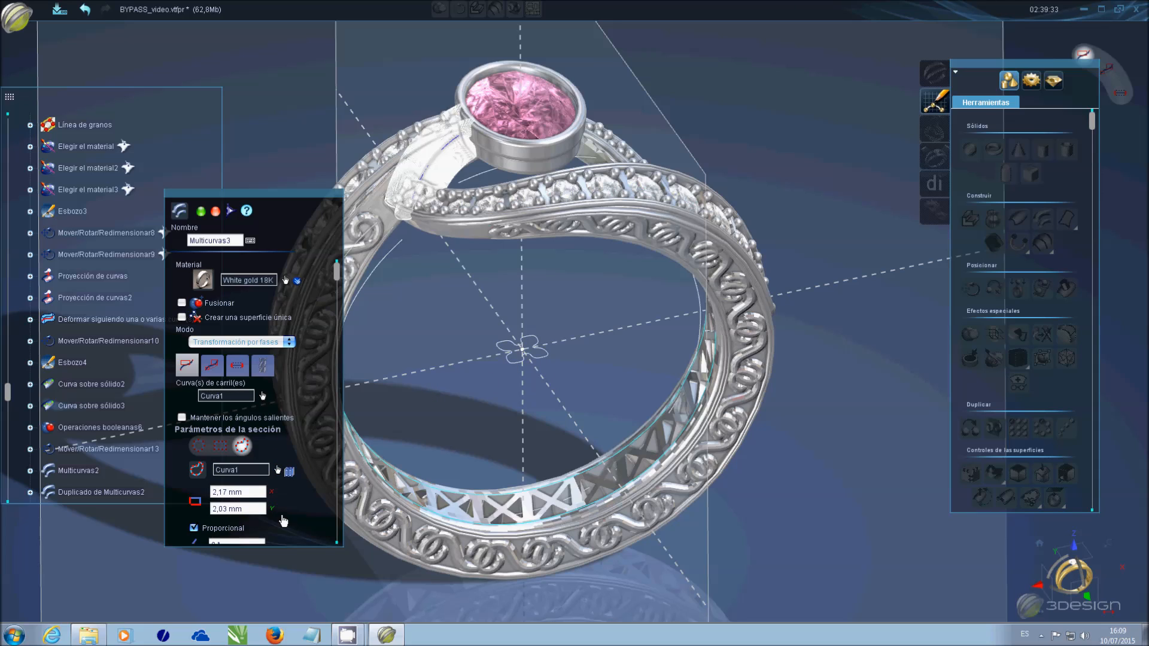
{"action": "left_click", "coordinate": [194, 528]}
{"action": "left_click", "coordinate": [251, 492]}
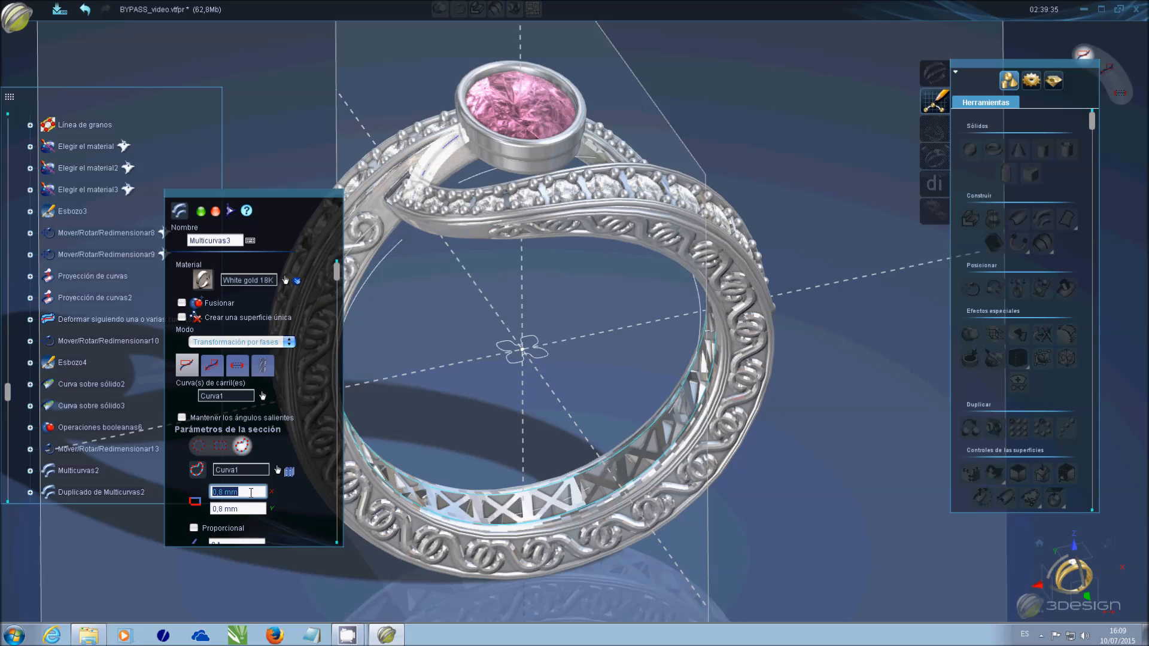
- Change which dimension the sweep's linear scaling resizes, and set the section width to 0.7 mm
{"action": "left_click", "coordinate": [212, 364]}
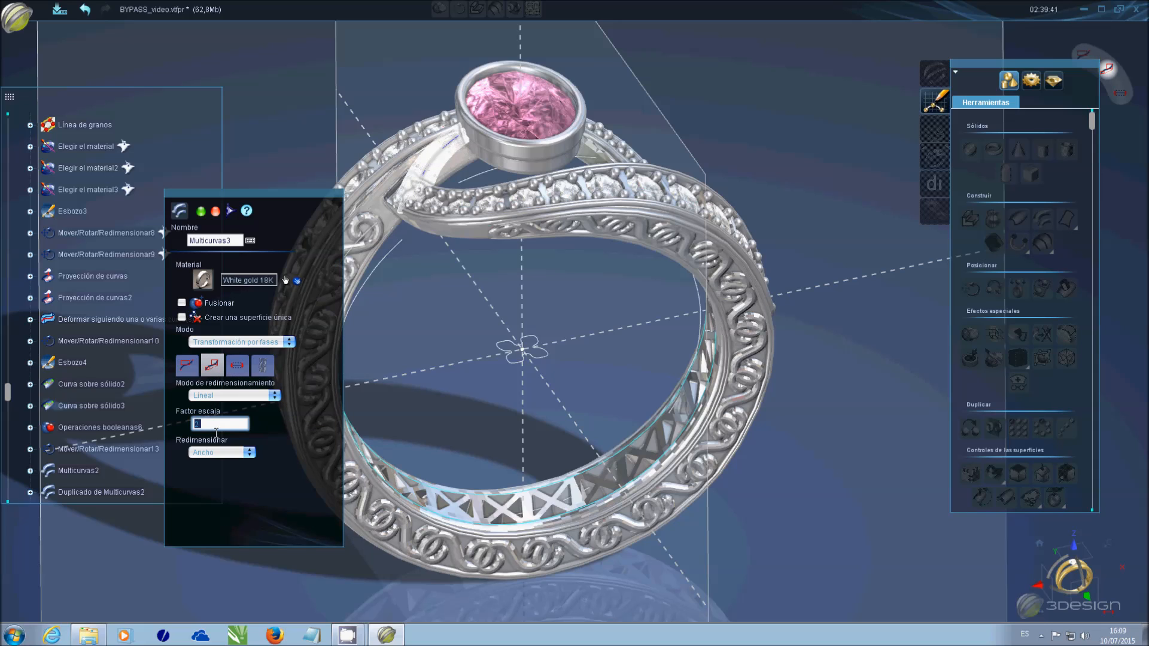
{"action": "left_click", "coordinate": [218, 450]}
{"action": "left_click", "coordinate": [215, 470]}
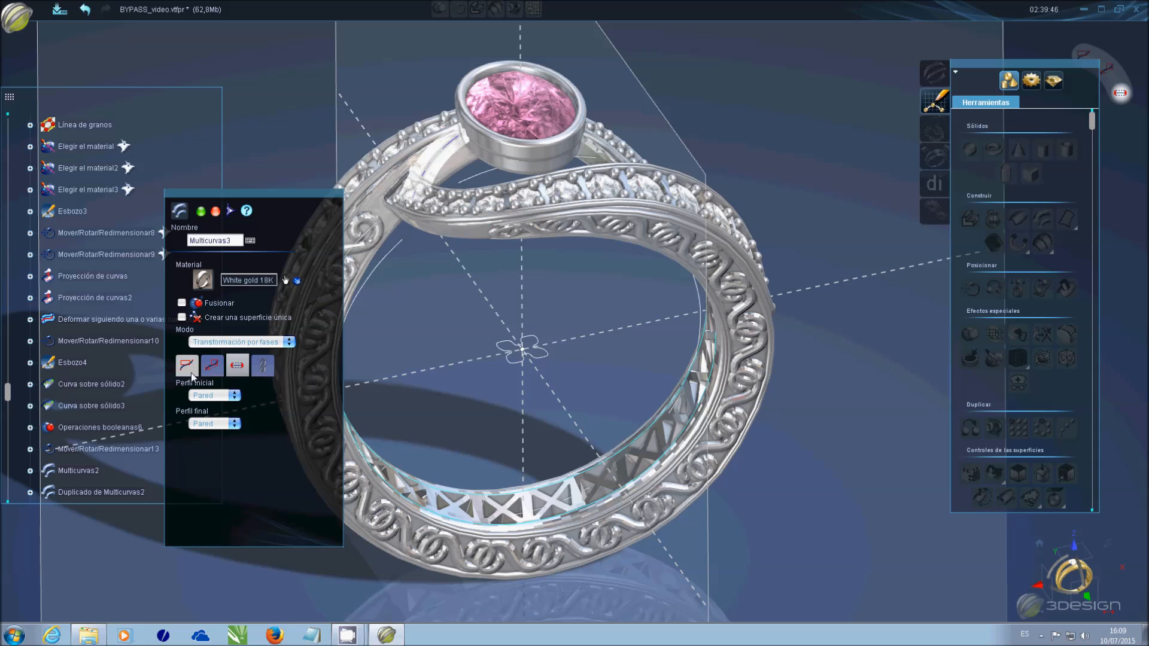
{"action": "left_click", "coordinate": [187, 364]}
{"action": "left_click", "coordinate": [247, 491]}
{"action": "type", "text": "0,7"}
{"action": "key", "text": "Return"}
- Change the initial and final end profiles of the arched support and accept the sweep
{"action": "left_click", "coordinate": [237, 365]}
{"action": "left_click", "coordinate": [214, 396]}
{"action": "left_click", "coordinate": [208, 405]}
{"action": "left_click", "coordinate": [216, 451]}
{"action": "left_click", "coordinate": [211, 462]}
{"action": "key", "text": "Return"}
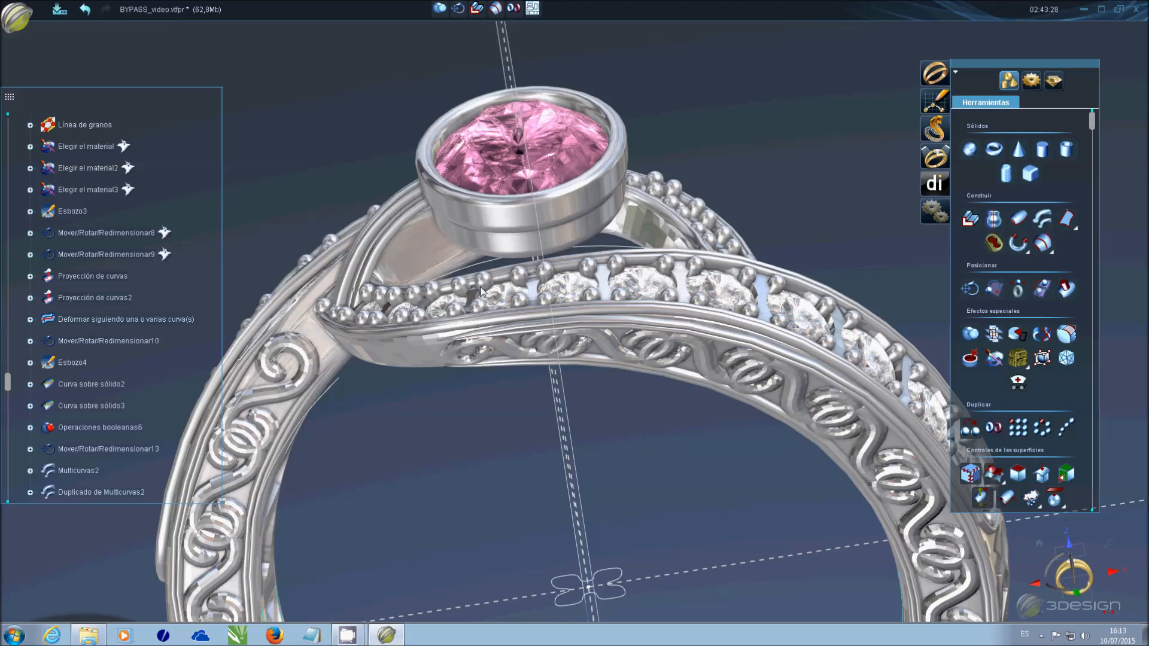
- Move the arched support 0.36 mm in Y and 0.49 mm in Z, and rotate it about 42.5° around the vertical axis
{"action": "middle_click_drag", "start_coordinate": [480, 292], "coordinate": [403, 308]}
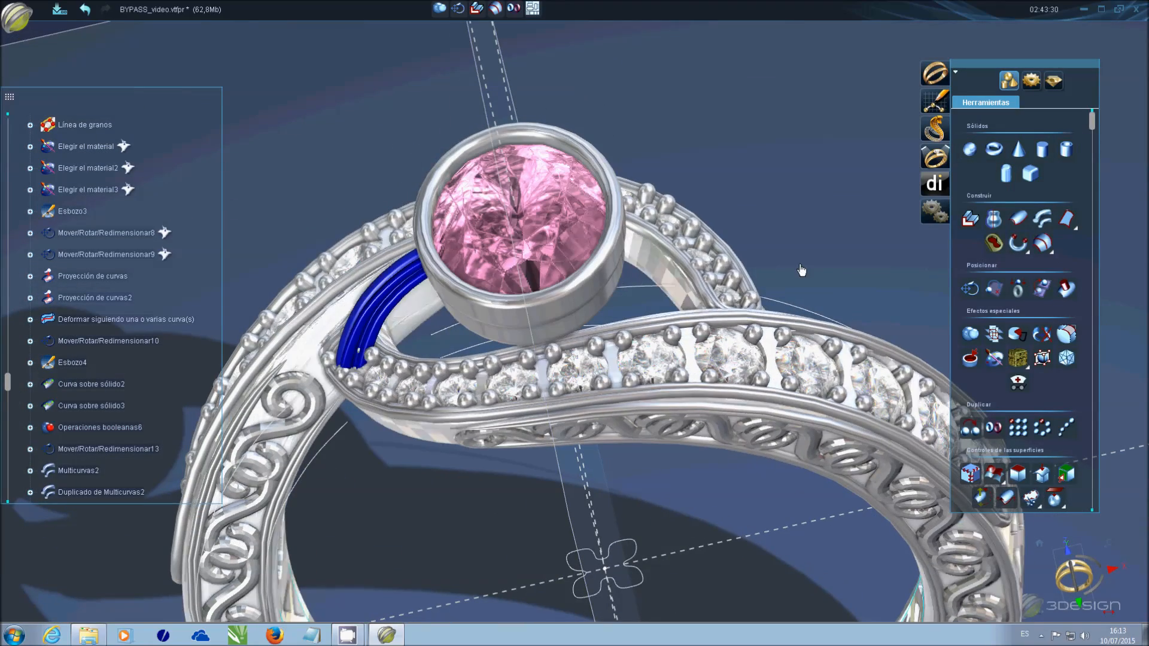
{"action": "left_click", "coordinate": [970, 289]}
{"action": "middle_click_drag", "start_coordinate": [599, 269], "coordinate": [551, 198]}
{"action": "left_click_drag", "start_coordinate": [548, 202], "coordinate": [537, 180]}
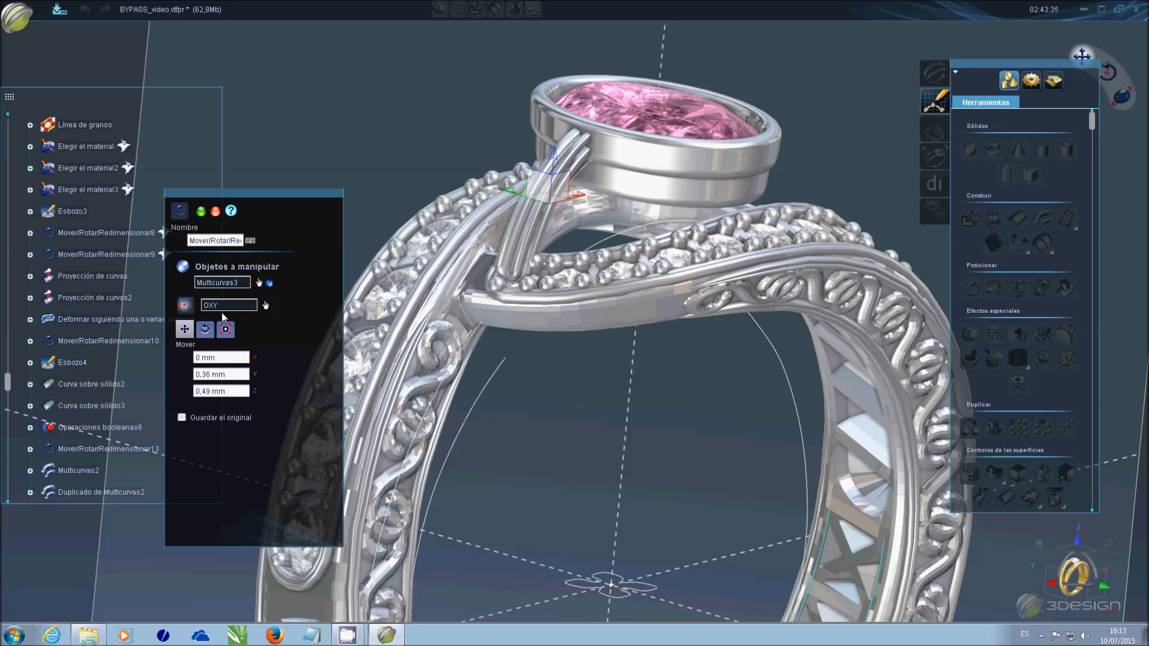
{"action": "left_click", "coordinate": [204, 329]}
{"action": "left_click_drag", "start_coordinate": [524, 233], "coordinate": [473, 220]}
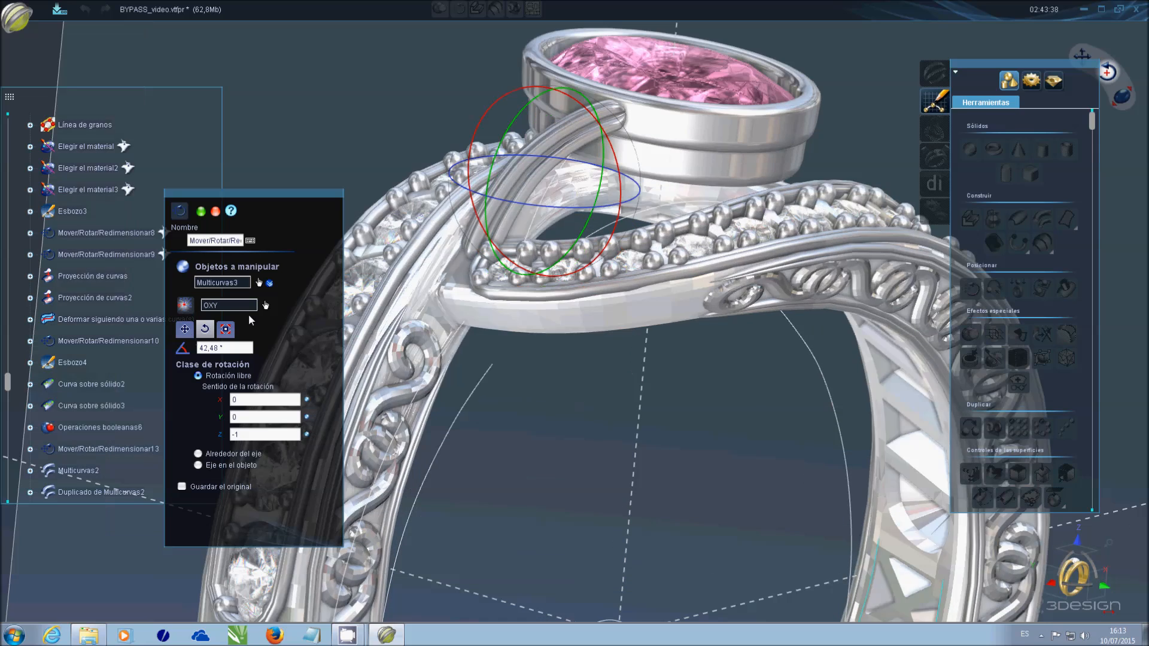
- Shift the rotated support towards the bezel and down, to offsets of about 0.67 mm in X and 0.35 mm in Z
{"action": "left_click", "coordinate": [184, 329]}
{"action": "left_click_drag", "start_coordinate": [579, 181], "coordinate": [567, 207]}
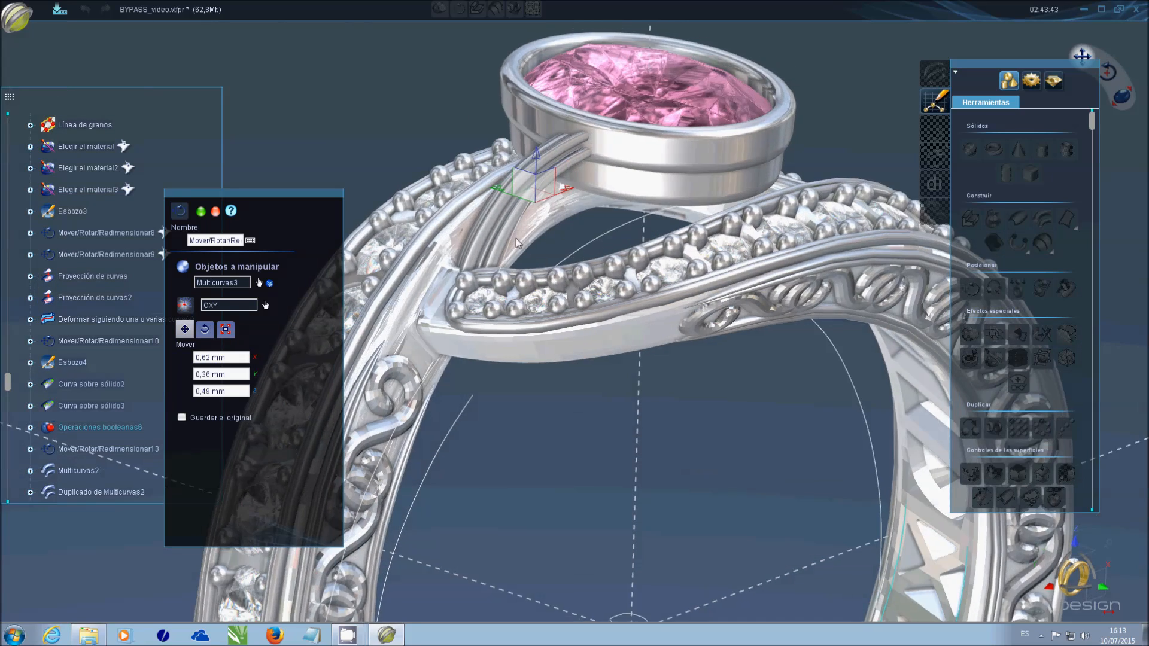
{"action": "right_click_drag", "start_coordinate": [517, 242], "coordinate": [491, 221]}
{"action": "left_click_drag", "start_coordinate": [518, 207], "coordinate": [520, 221]}
{"action": "right_click_drag", "start_coordinate": [698, 323], "coordinate": [701, 434]}
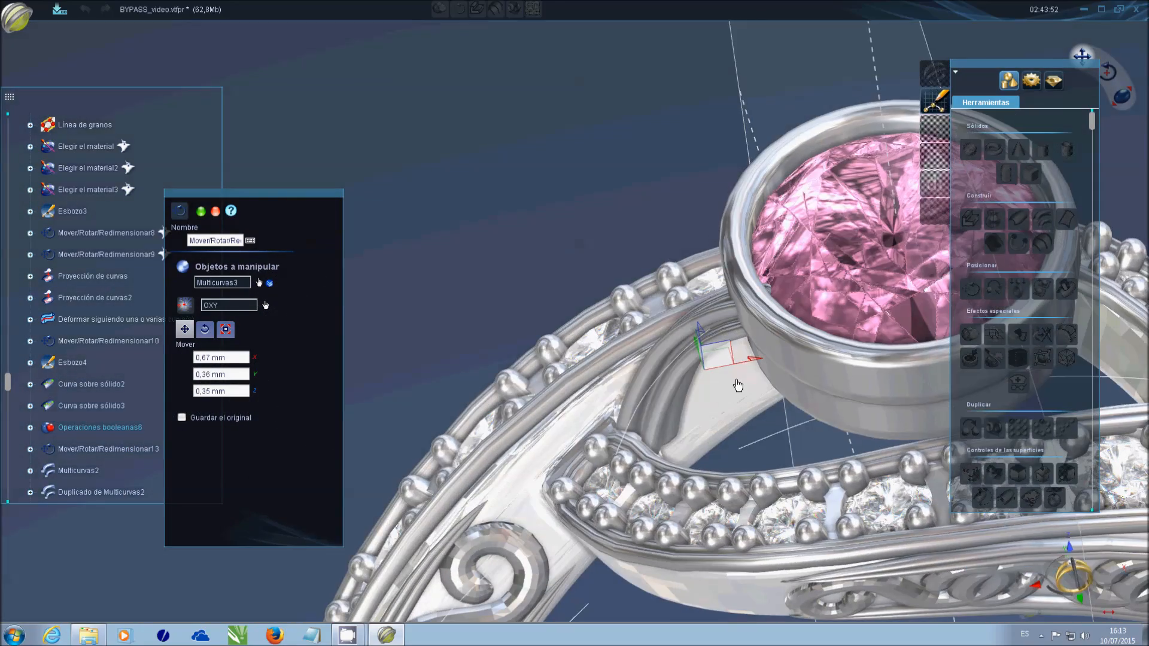
- Fine-tune the support's position between bezel and band tip to about 0.38 mm in X and 0.58 mm in Y, and accept the move
{"action": "right_click_drag", "start_coordinate": [738, 368], "coordinate": [739, 430]}
{"action": "left_click_drag", "start_coordinate": [756, 430], "coordinate": [738, 430]}
{"action": "right_click_drag", "start_coordinate": [738, 431], "coordinate": [700, 490]}
{"action": "left_click_drag", "start_coordinate": [700, 470], "coordinate": [696, 460]}
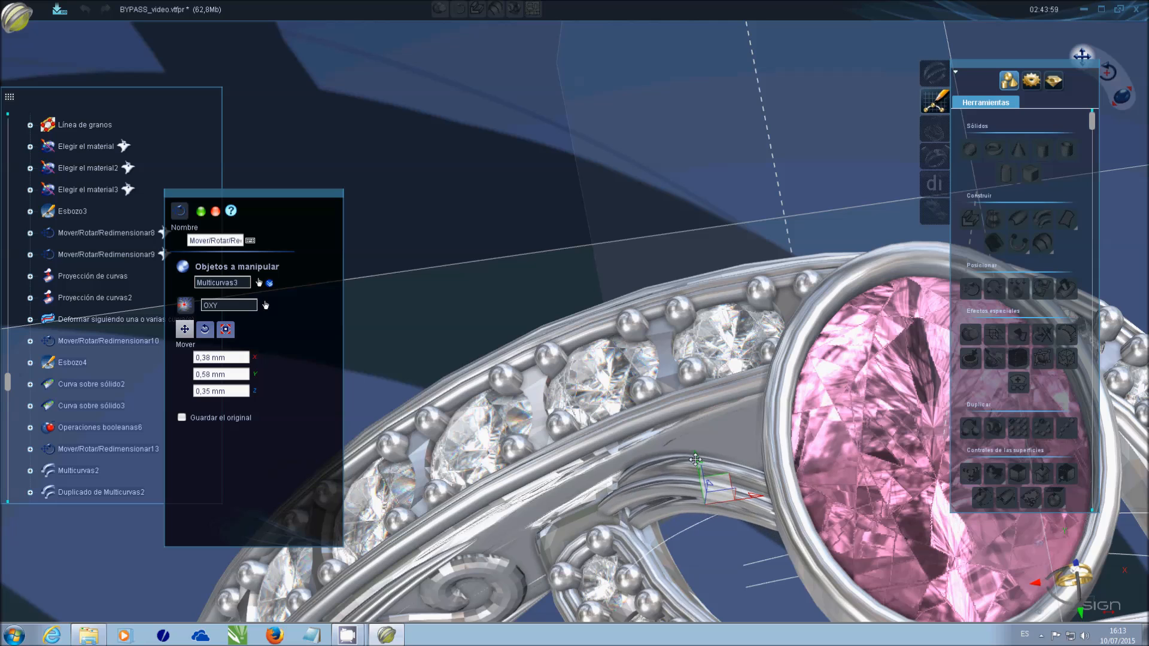
{"action": "right_click_drag", "start_coordinate": [676, 467], "coordinate": [592, 388]}
{"action": "right_click", "coordinate": [717, 292]}
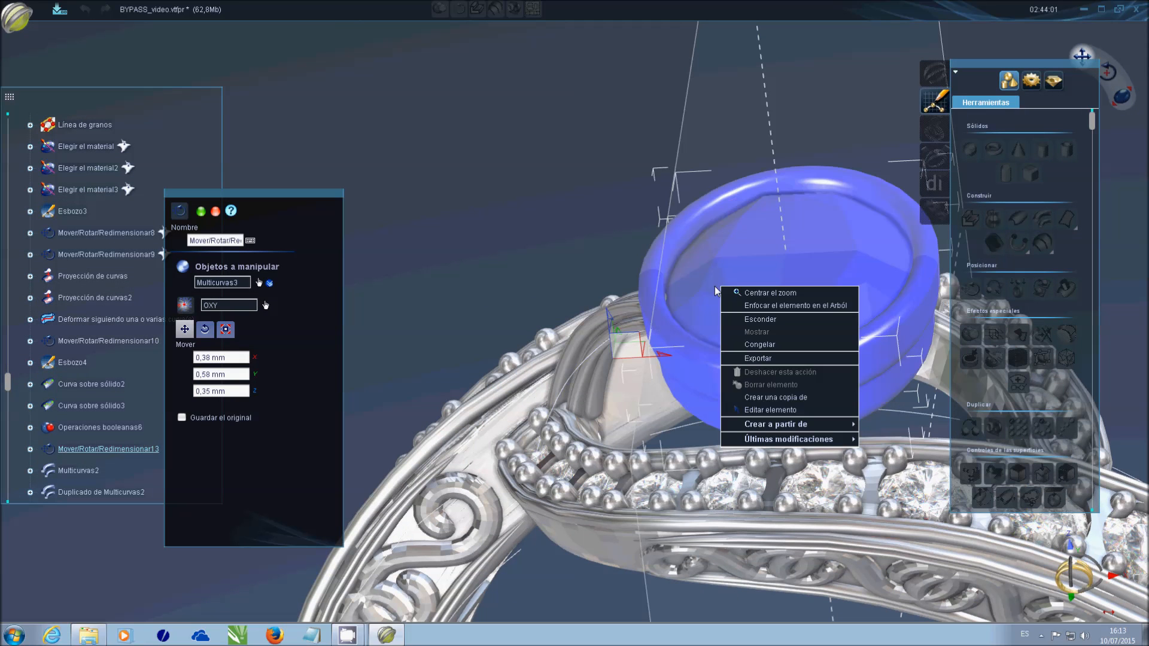
{"action": "left_click", "coordinate": [707, 293]}
{"action": "left_click_drag", "start_coordinate": [669, 355], "coordinate": [665, 353]}
{"action": "right_click_drag", "start_coordinate": [604, 325], "coordinate": [667, 363]}
{"action": "key", "text": "Return"}
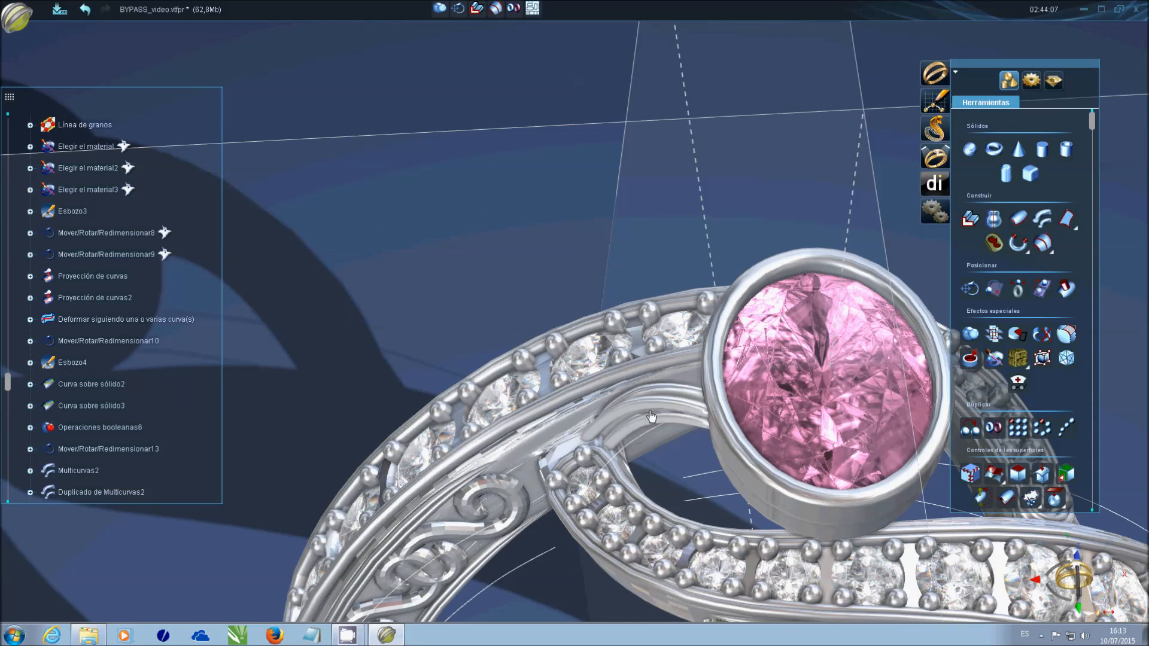
- Rotate the arched support around the OZ axis to the opposite side of the ring and check how it meets the bezel
{"action": "left_click", "coordinate": [457, 10]}
{"action": "scroll", "coordinate": [807, 428], "scroll_direction": "down", "scroll_amount": 5}
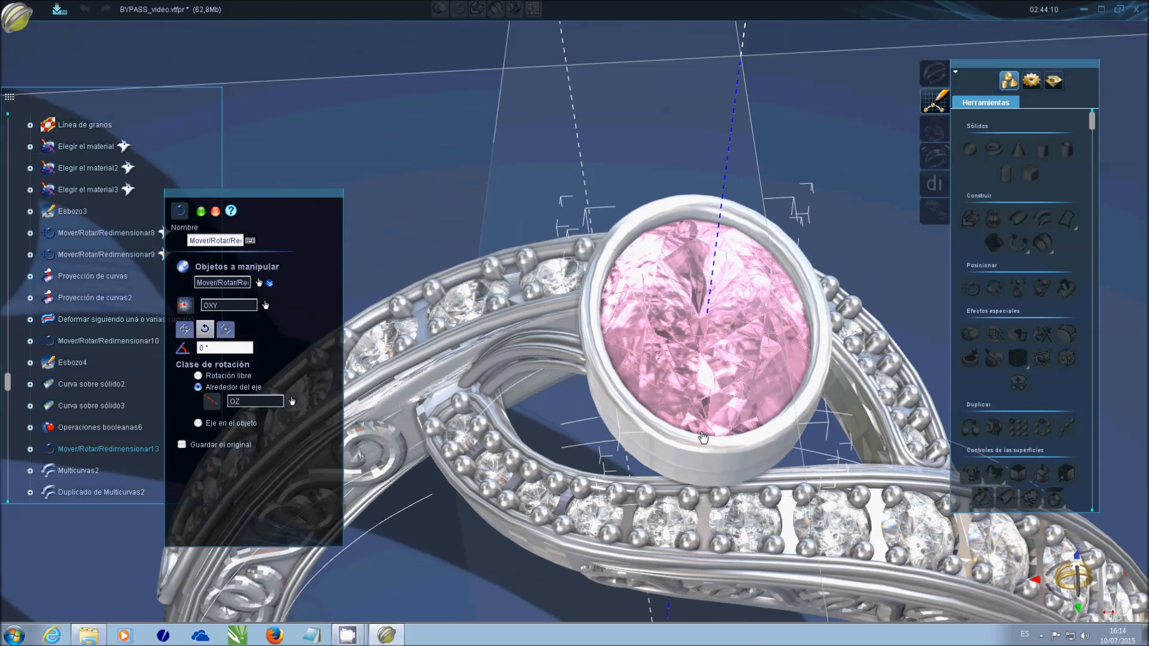
{"action": "left_click_drag", "start_coordinate": [496, 441], "coordinate": [656, 457]}
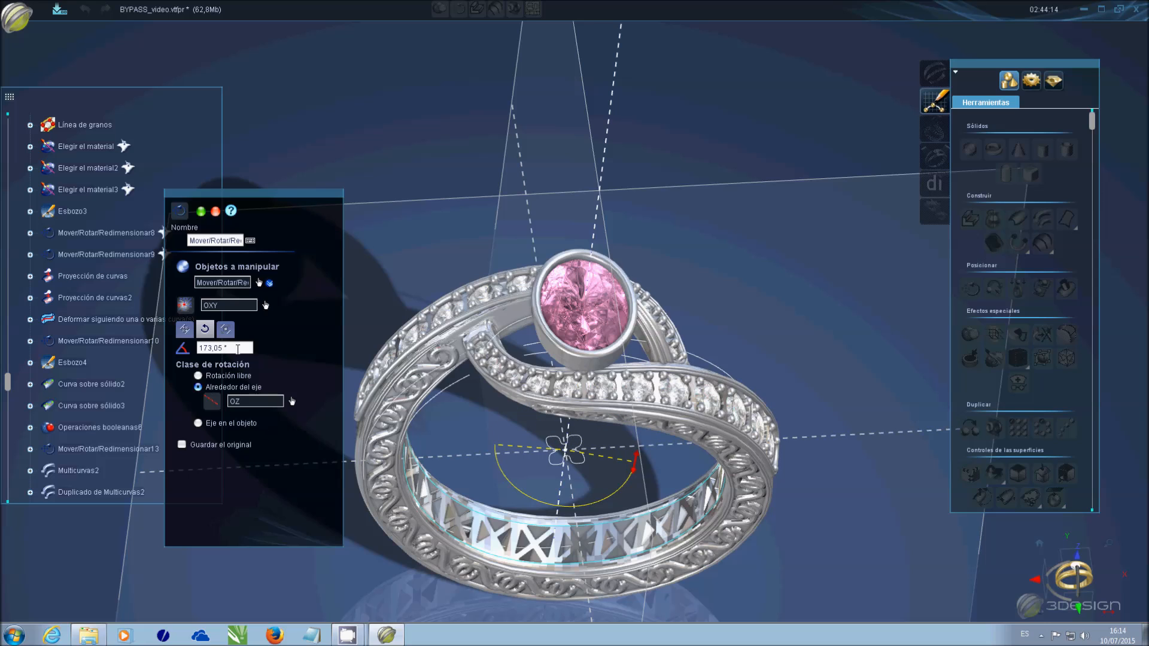
{"action": "key", "text": "Return"}
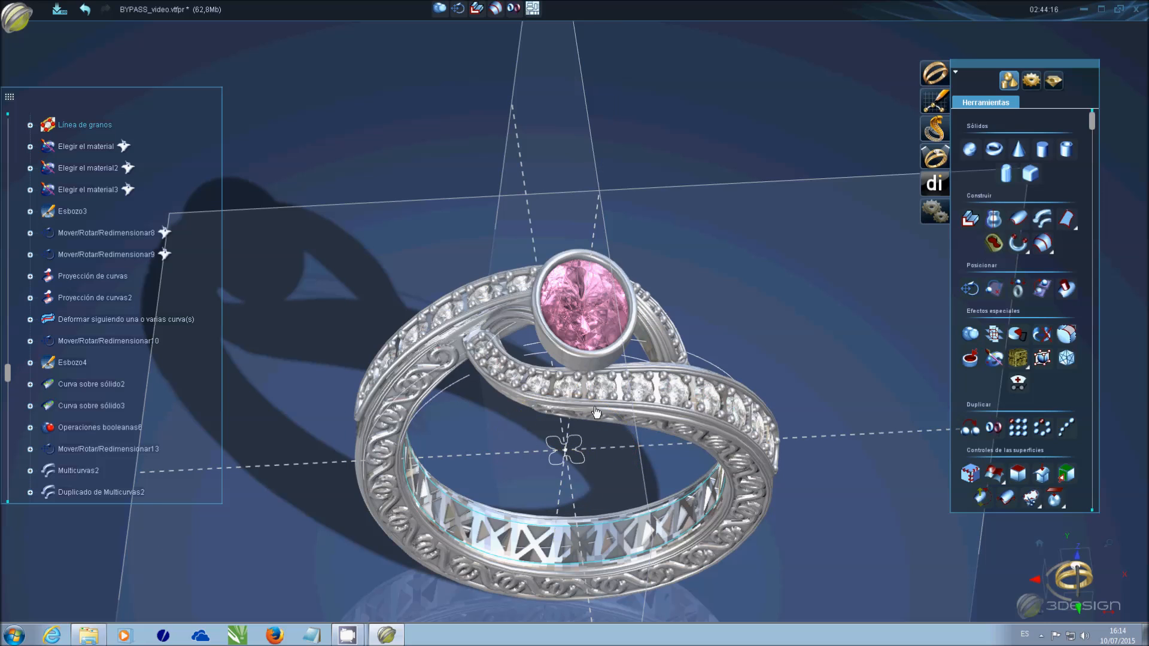
{"action": "middle_click_drag", "start_coordinate": [666, 384], "coordinate": [396, 419]}
{"action": "scroll", "coordinate": [663, 410], "scroll_direction": "up", "scroll_amount": 3}
{"action": "middle_click_drag", "start_coordinate": [195, 364], "coordinate": [528, 319]}
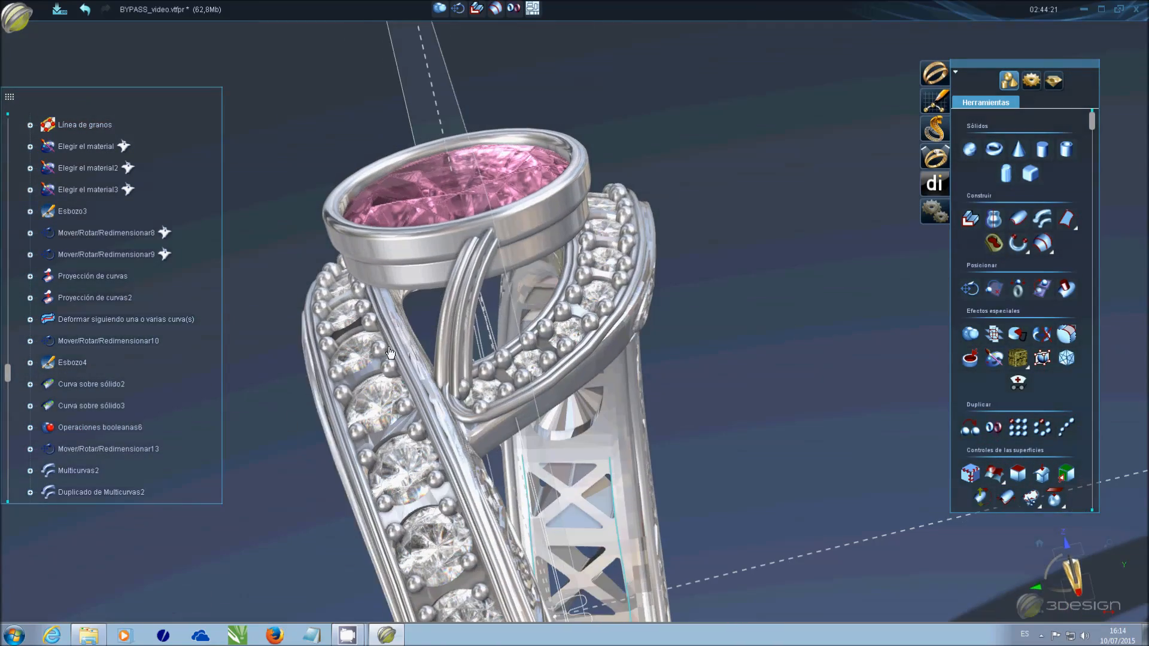
- Move the rotated arched support so its ends meet the bezel and the band, and accept the new position
{"action": "left_click", "coordinate": [970, 289]}
{"action": "left_click_drag", "start_coordinate": [540, 374], "coordinate": [520, 370]}
{"action": "left_click_drag", "start_coordinate": [475, 413], "coordinate": [474, 396]}
{"action": "middle_click_drag", "start_coordinate": [716, 451], "coordinate": [605, 509]}
{"action": "middle_click_drag", "start_coordinate": [790, 459], "coordinate": [556, 228]}
{"action": "right_click", "coordinate": [585, 381]}
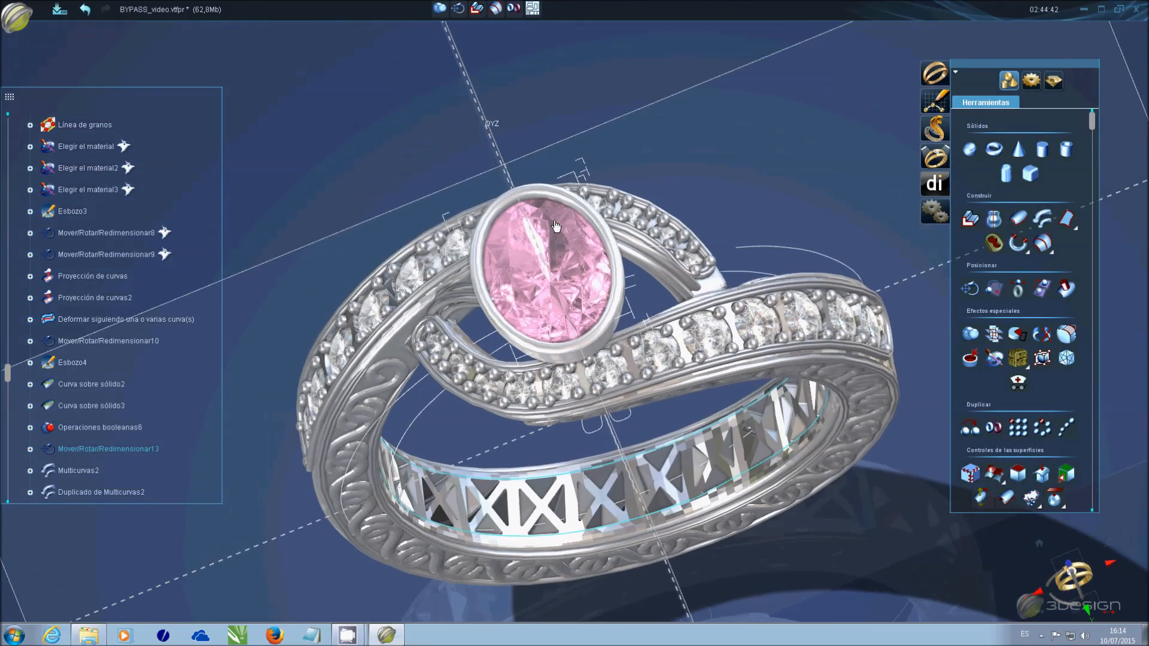
- Bend a copy of the arched support from its left (Izquierda) side by about -94°, keeping the original
{"action": "scroll", "coordinate": [1023, 419], "scroll_direction": "down", "scroll_amount": 5}
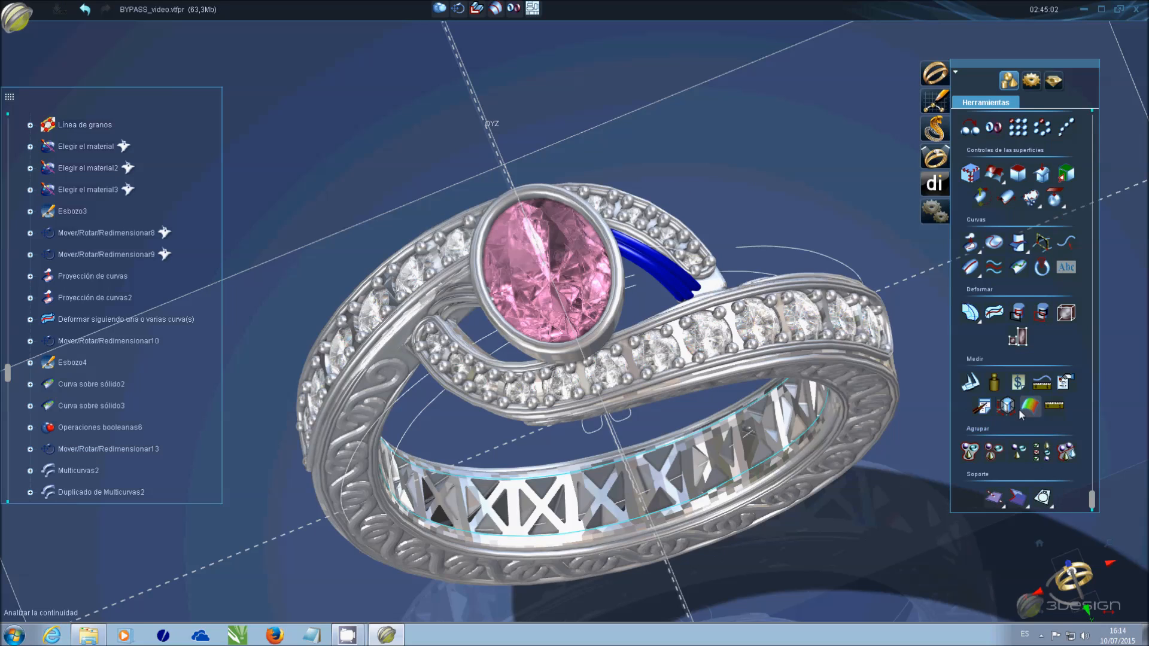
{"action": "left_click", "coordinate": [970, 312]}
{"action": "middle_click_drag", "start_coordinate": [748, 443], "coordinate": [615, 357]}
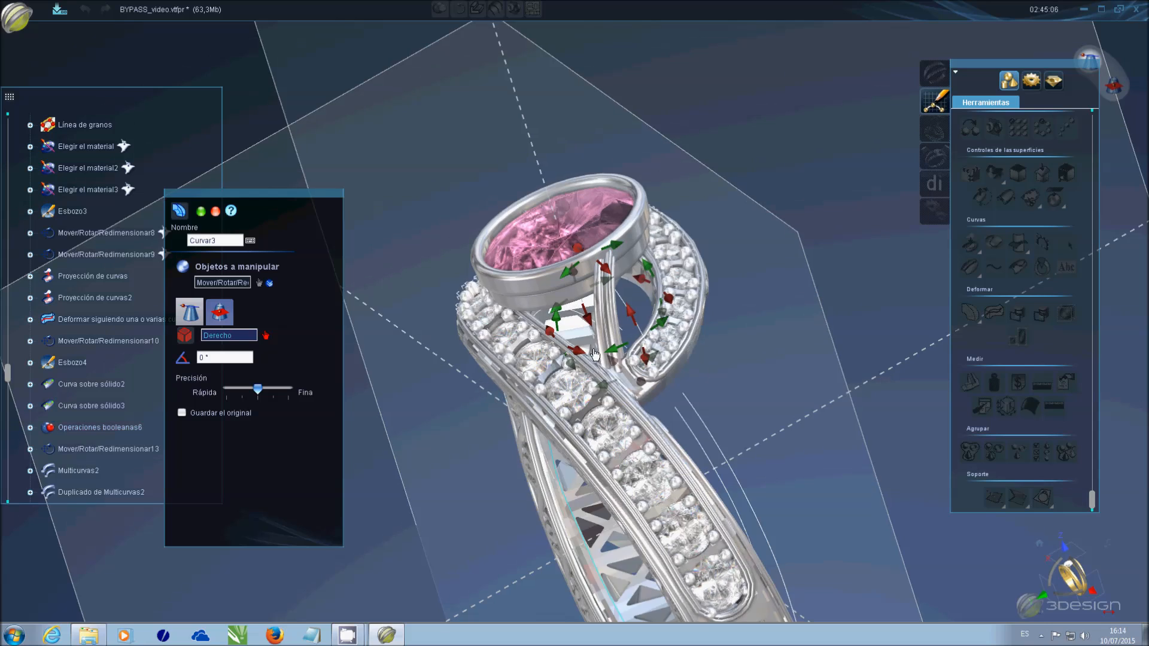
{"action": "left_click", "coordinate": [615, 357]}
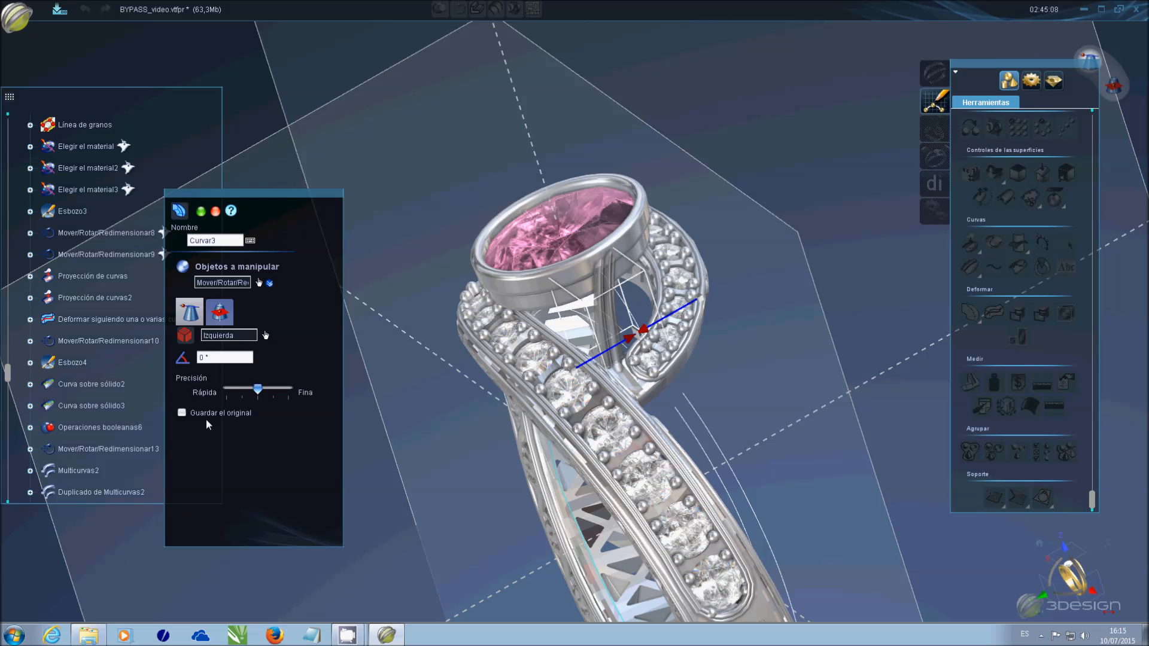
{"action": "left_click_drag", "start_coordinate": [627, 334], "coordinate": [591, 348]}
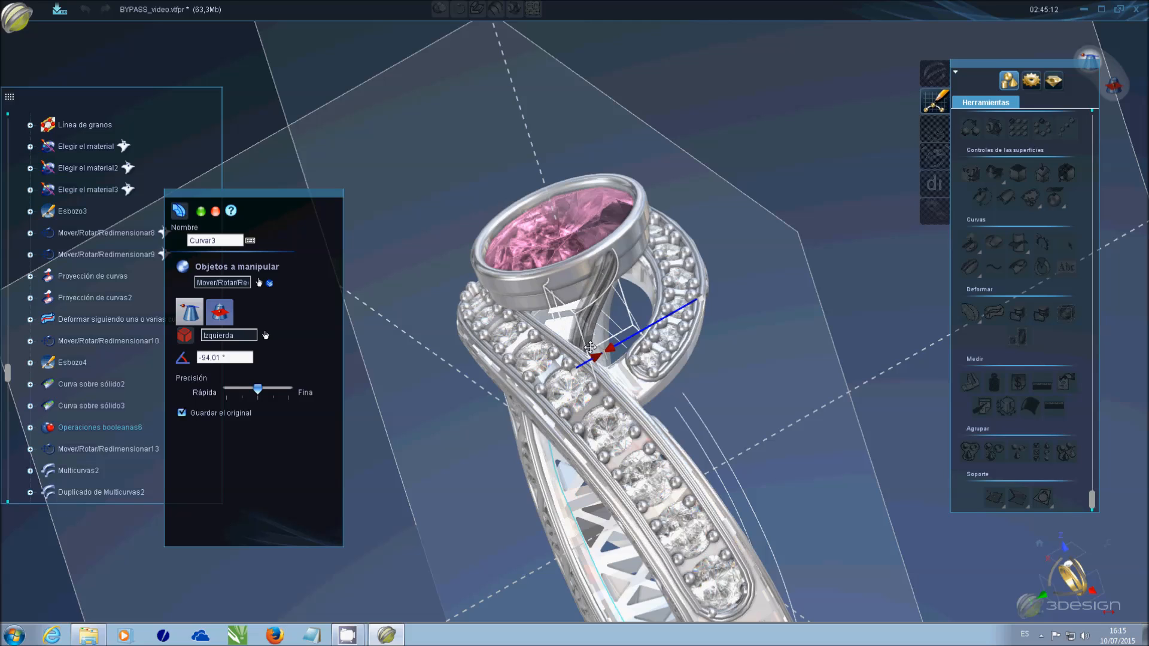
{"action": "left_click", "coordinate": [241, 358]}
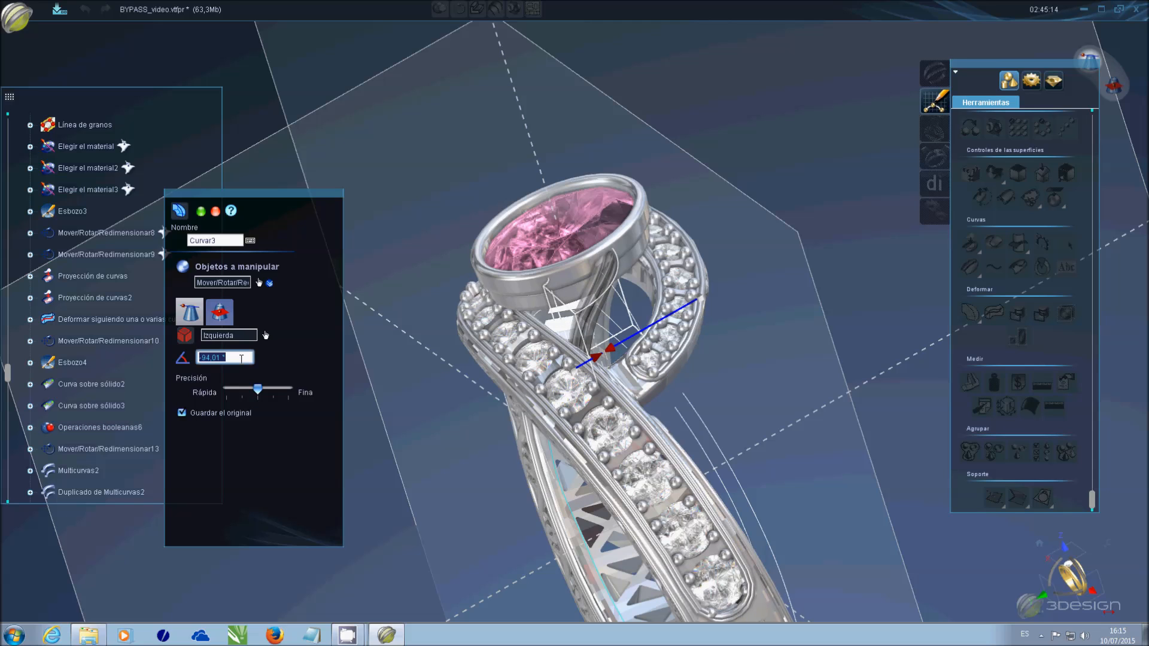
{"action": "key", "text": "Return"}
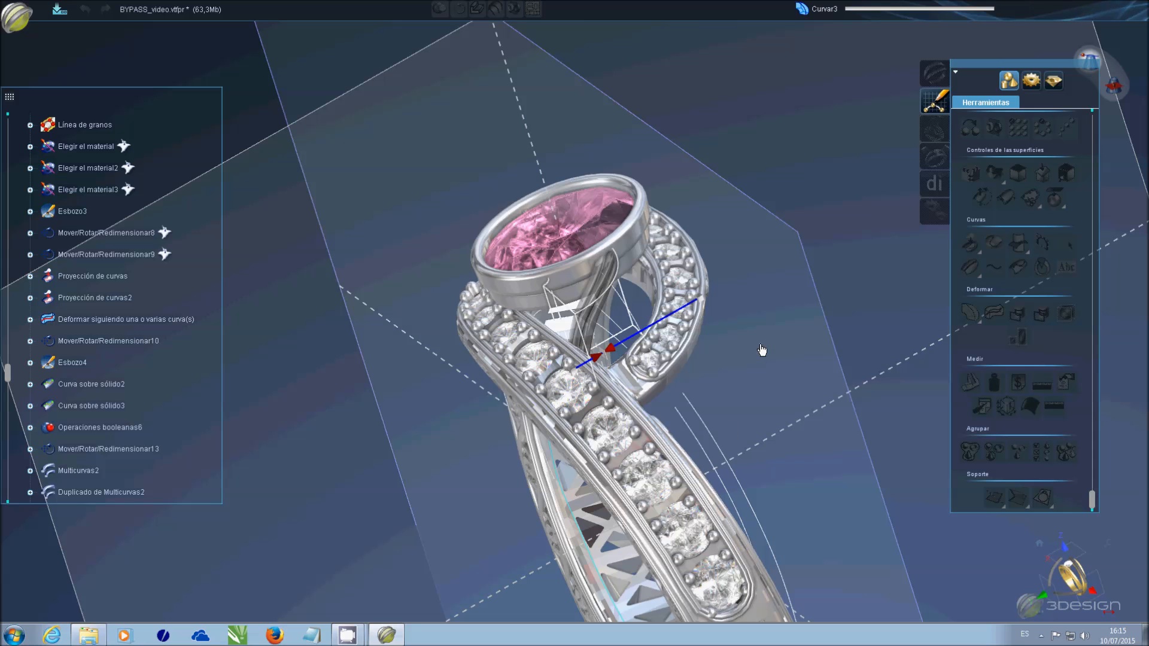
- Invert the surface orientation of the bent support copy beneath the bezel
{"action": "middle_click_drag", "start_coordinate": [741, 345], "coordinate": [736, 443]}
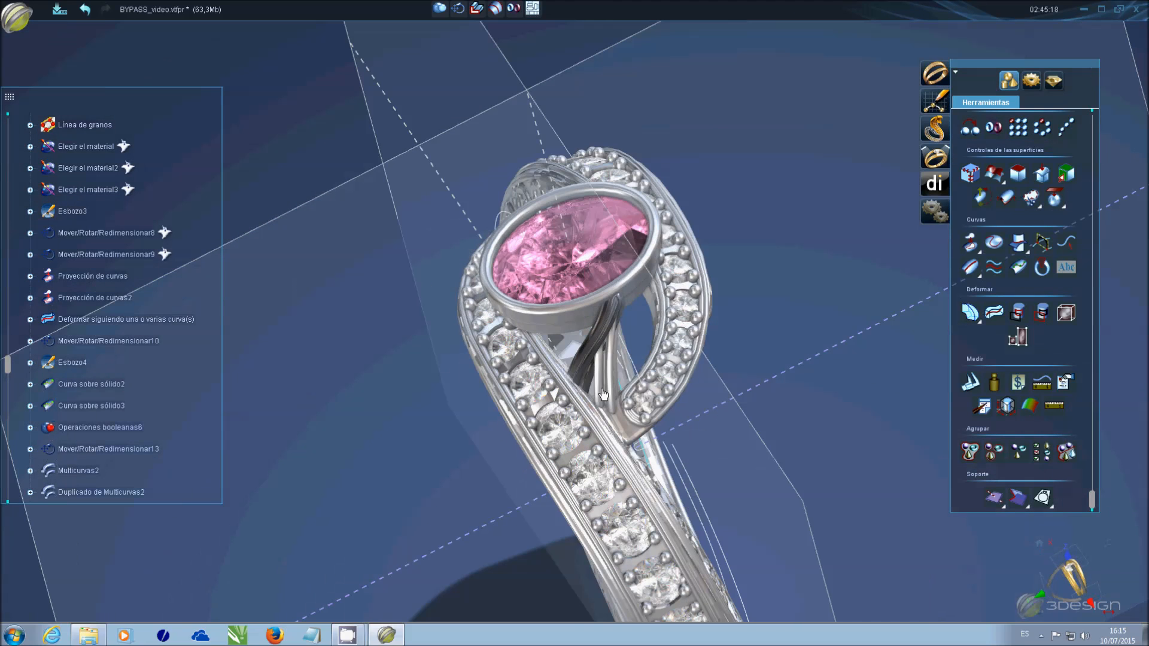
{"action": "scroll", "coordinate": [1022, 362], "scroll_direction": "up", "scroll_amount": 1}
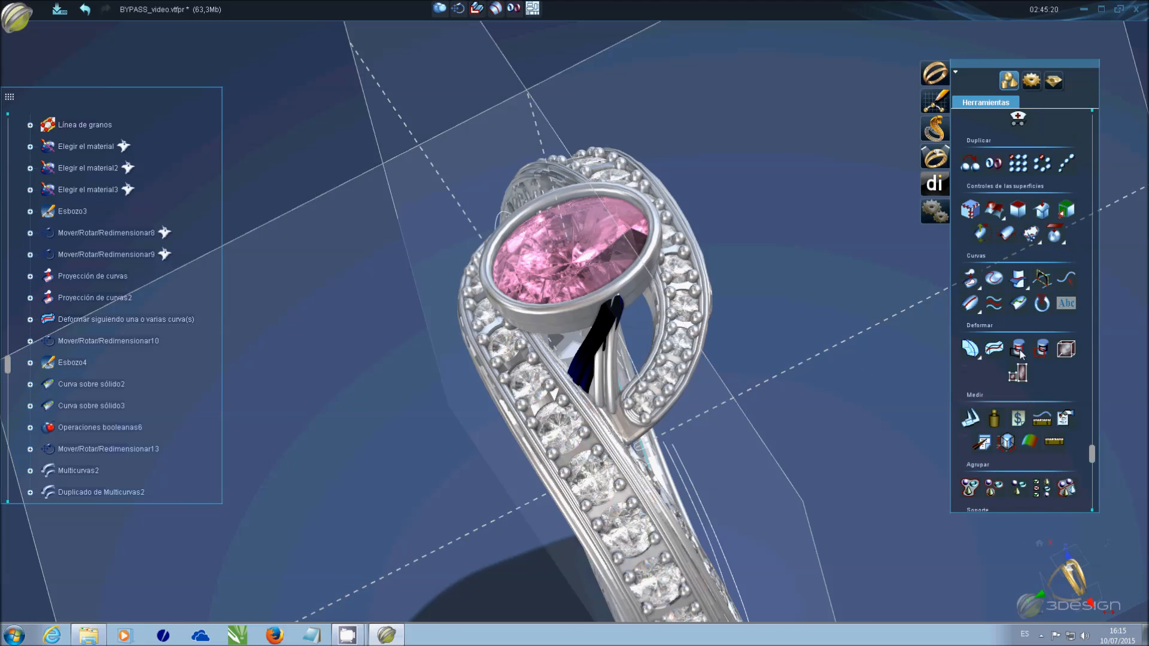
{"action": "left_click", "coordinate": [975, 233]}
{"action": "key", "text": "Return"}
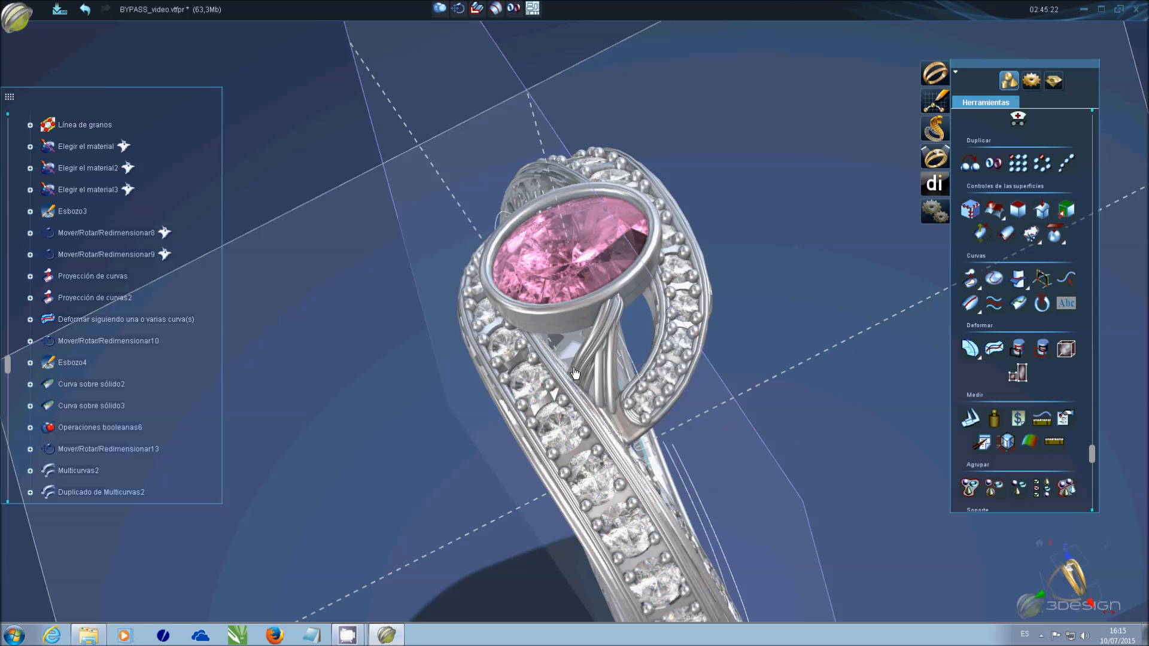
- Scale the bent support proportionally to 0.85 and move it 0.5 mm in X and 0.63 mm in Y, away from the original
{"action": "scroll", "coordinate": [997, 237], "scroll_direction": "up", "scroll_amount": 5}
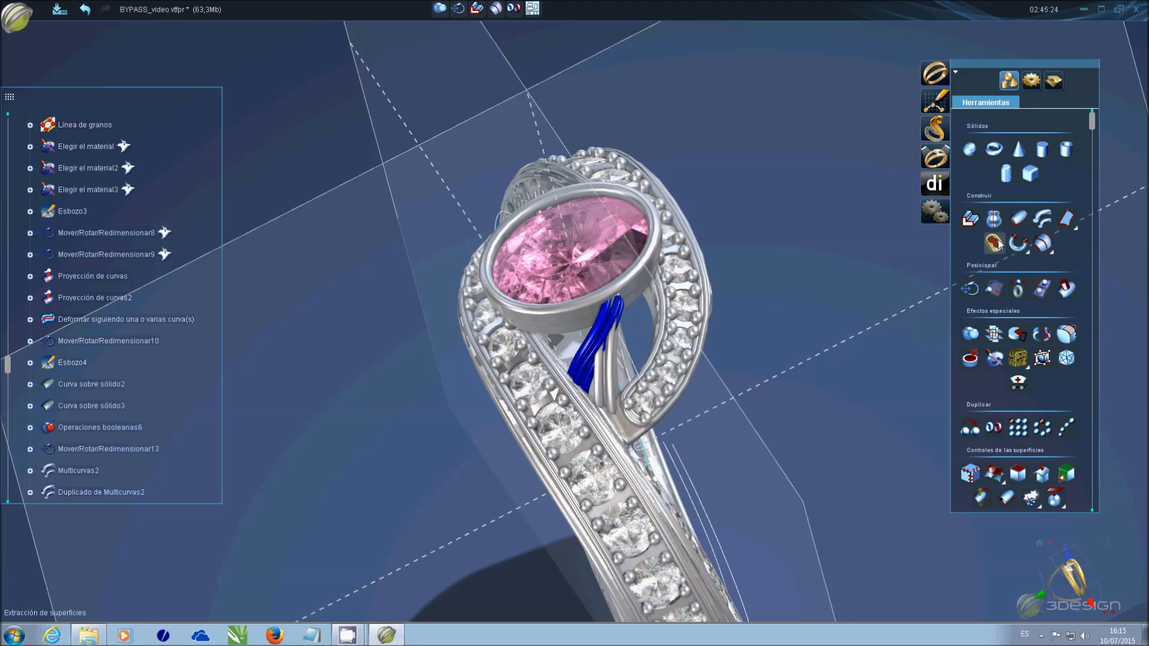
{"action": "left_click", "coordinate": [970, 290]}
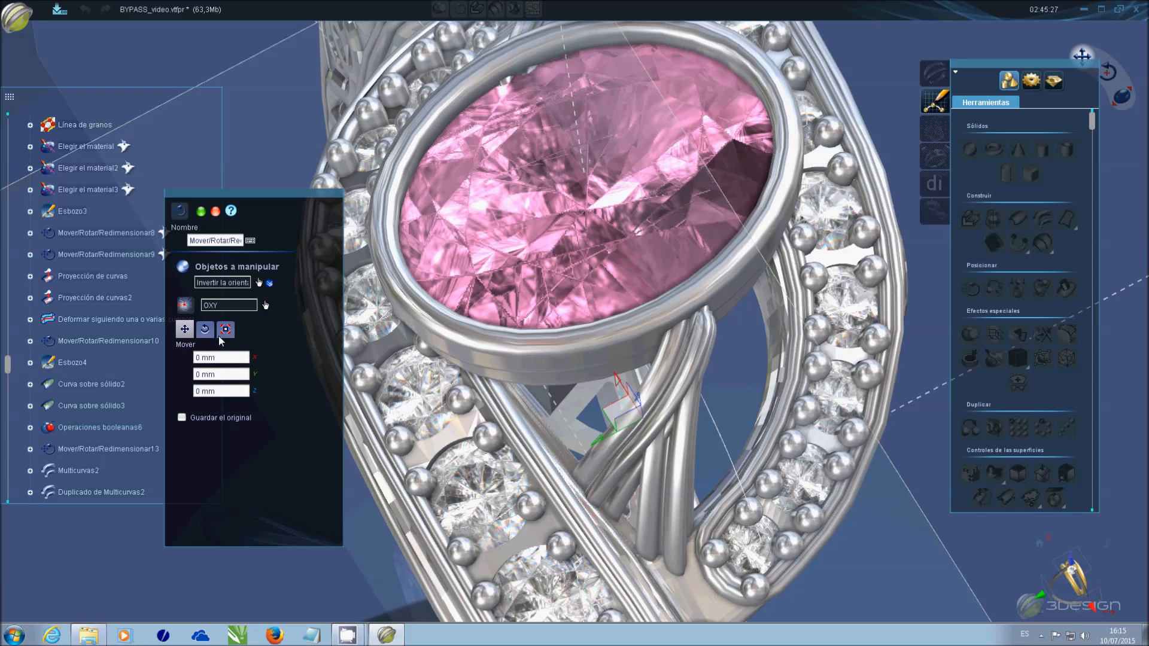
{"action": "left_click", "coordinate": [225, 329]}
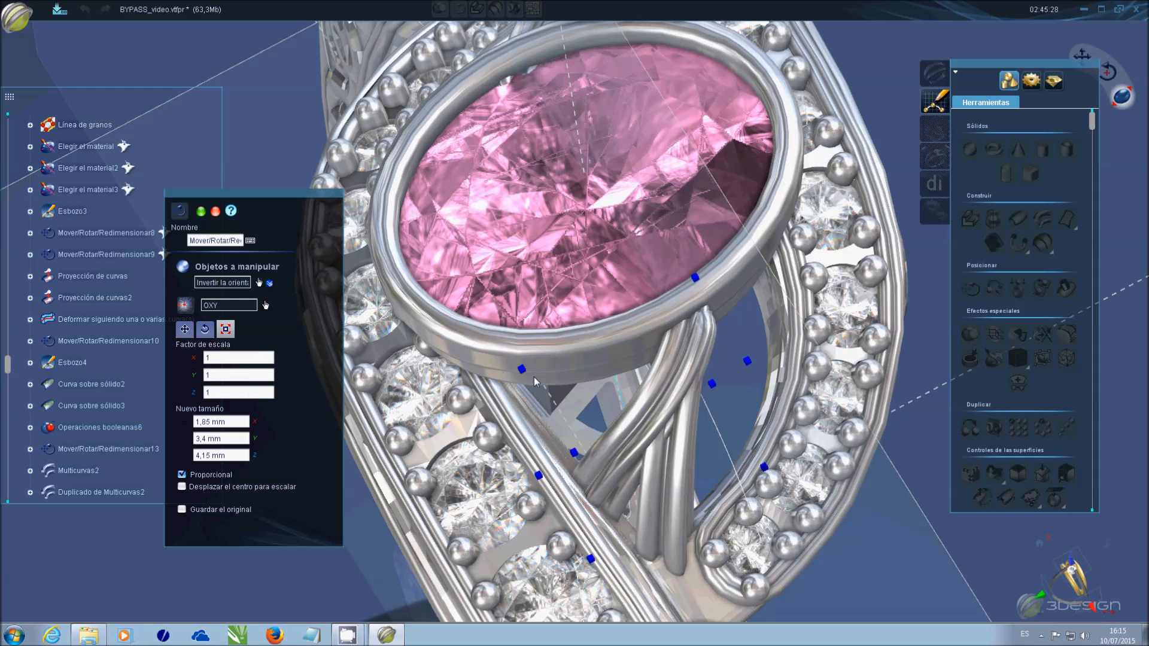
{"action": "left_click_drag", "start_coordinate": [521, 372], "coordinate": [530, 376]}
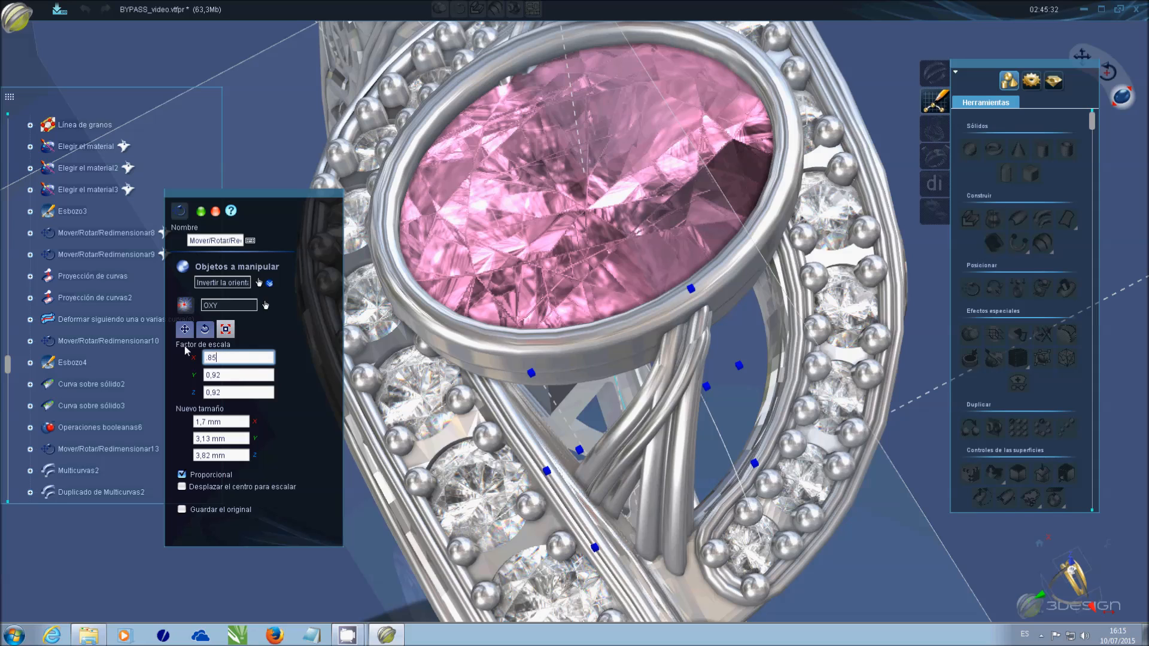
{"action": "left_click", "coordinate": [189, 334]}
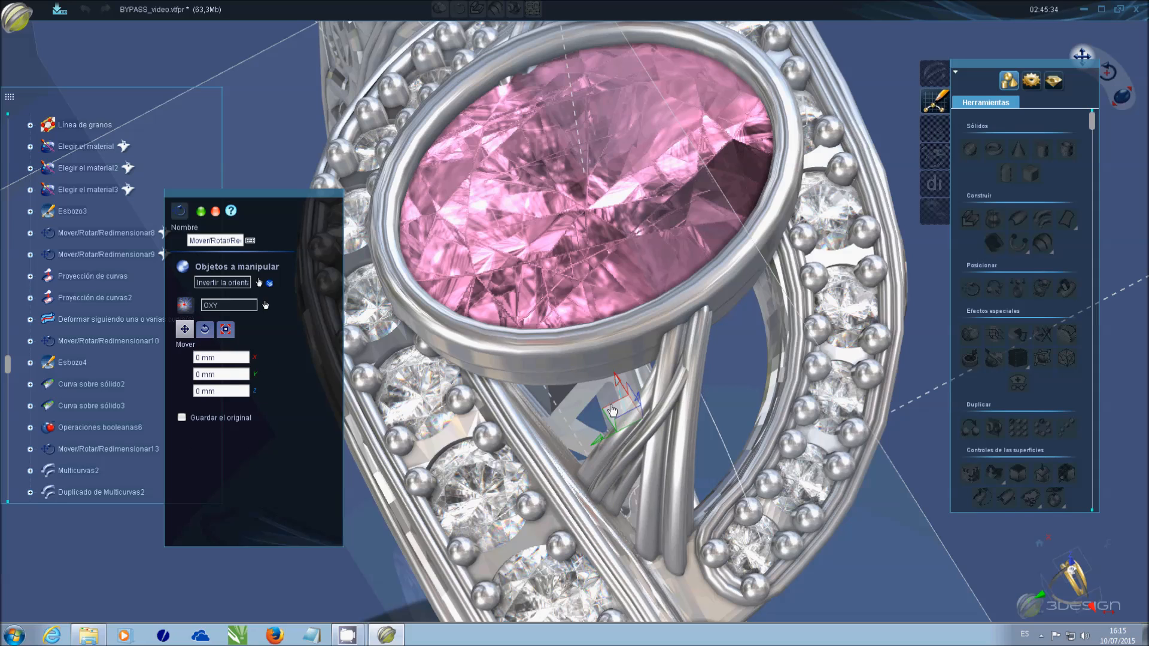
{"action": "left_click_drag", "start_coordinate": [585, 443], "coordinate": [576, 398]}
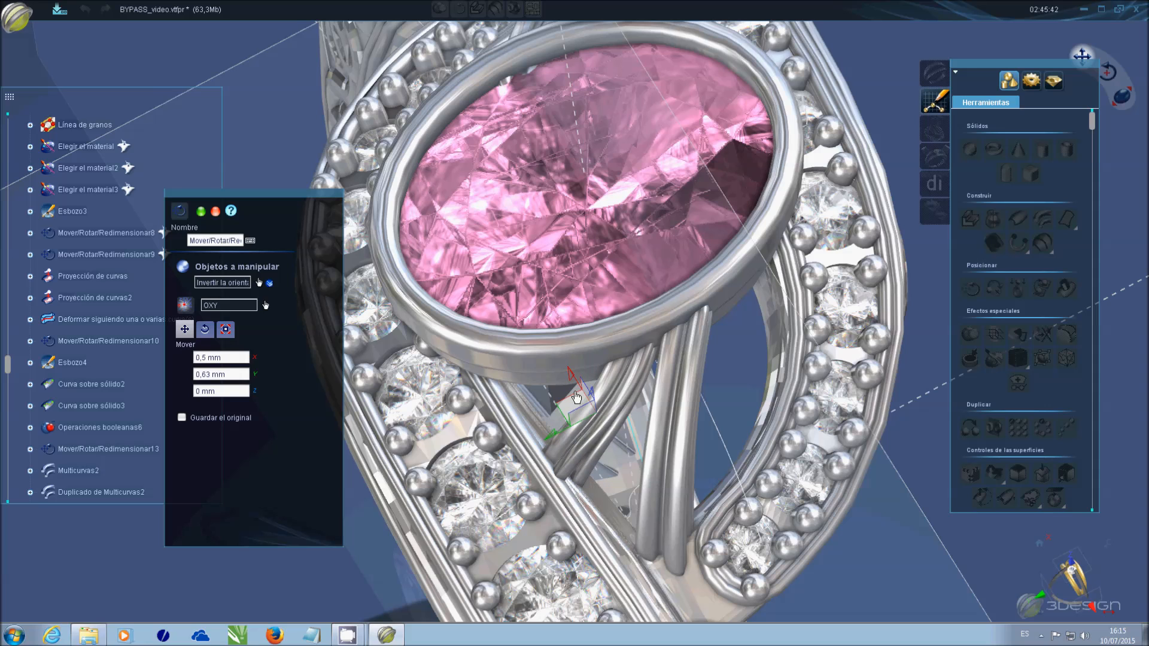
{"action": "key", "text": "Return"}
- Rotate a copy of the small bent support around the OZ axis to the opposite side of the ring, keeping the original
{"action": "scroll", "coordinate": [576, 397], "scroll_direction": "down", "scroll_amount": 2}
{"action": "left_click", "coordinate": [589, 395]}
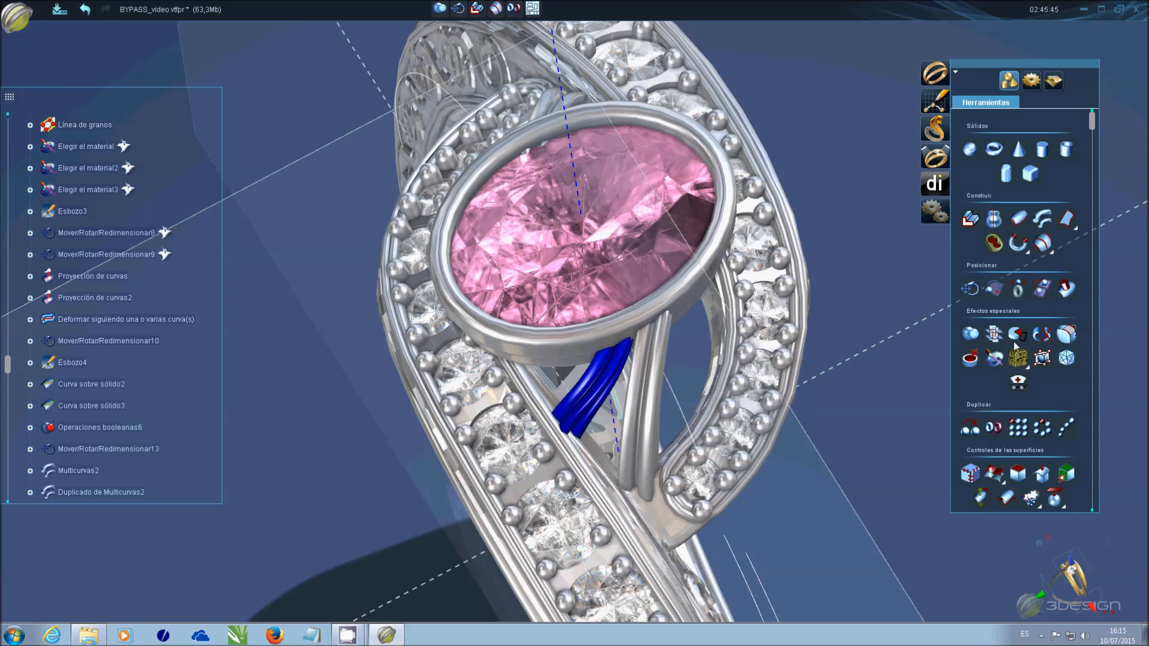
{"action": "left_click", "coordinate": [970, 288]}
{"action": "left_click_drag", "start_coordinate": [582, 470], "coordinate": [497, 335]}
{"action": "middle_click_drag", "start_coordinate": [497, 335], "coordinate": [790, 515]}
{"action": "left_click", "coordinate": [182, 445]}
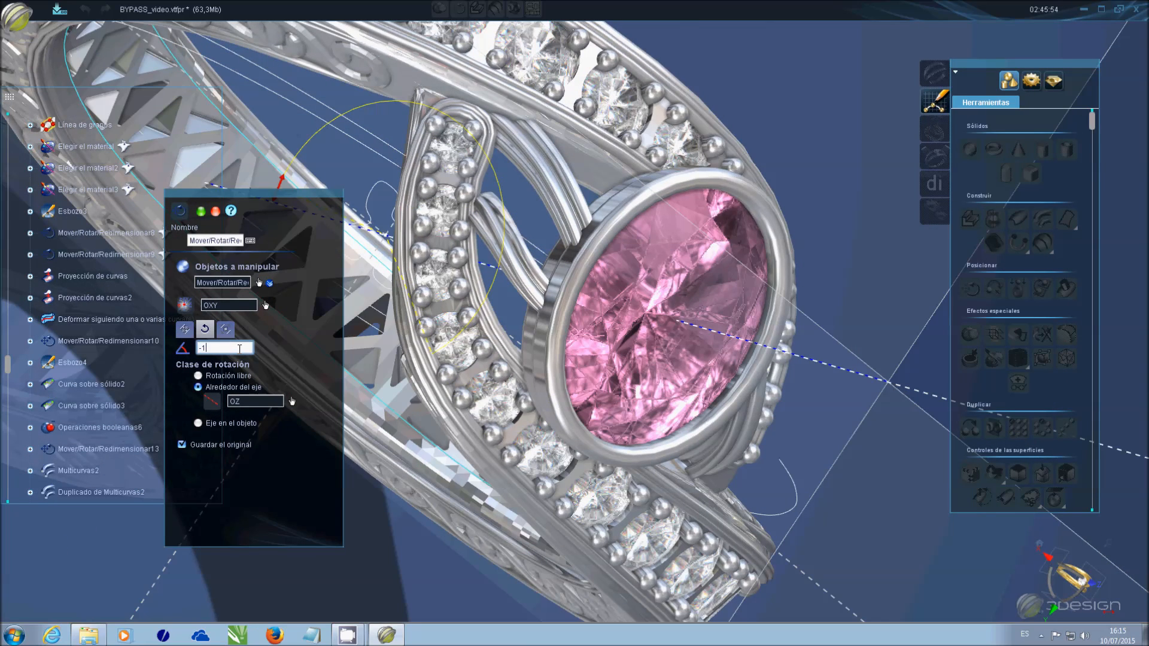
{"action": "middle_click_drag", "start_coordinate": [795, 378], "coordinate": [597, 421]}
{"action": "key", "text": "Return"}
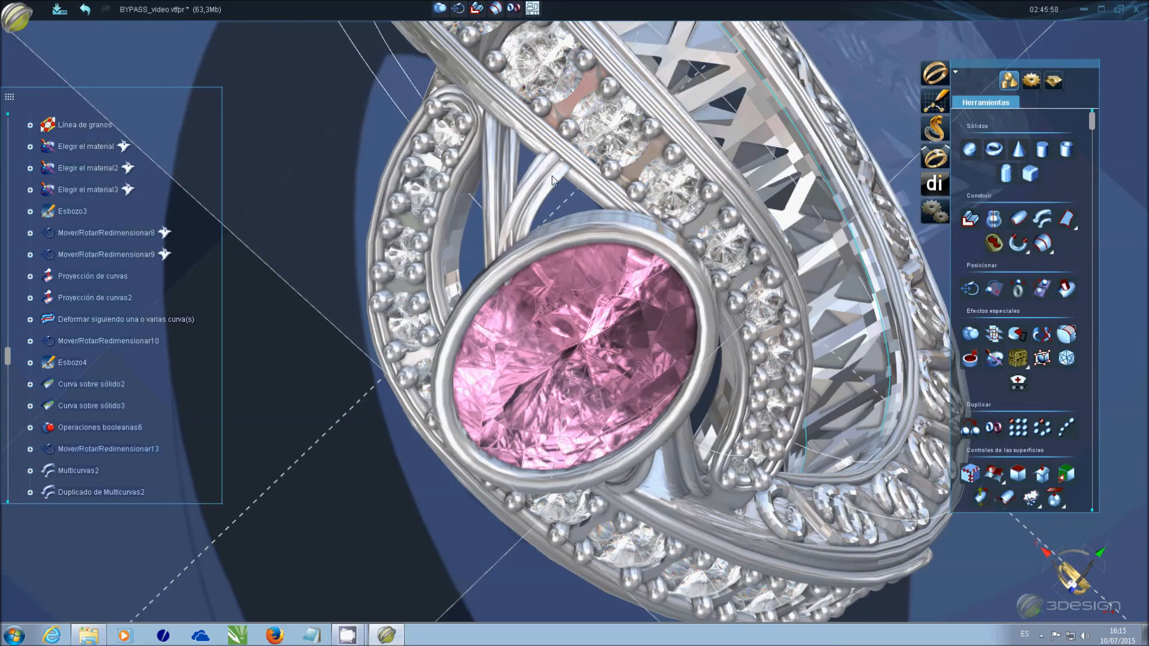
- Move the copied small support to offsets of about -0.24 mm in X, -0.24 mm in Y and -0.13 mm in Z
{"action": "left_click", "coordinate": [961, 290]}
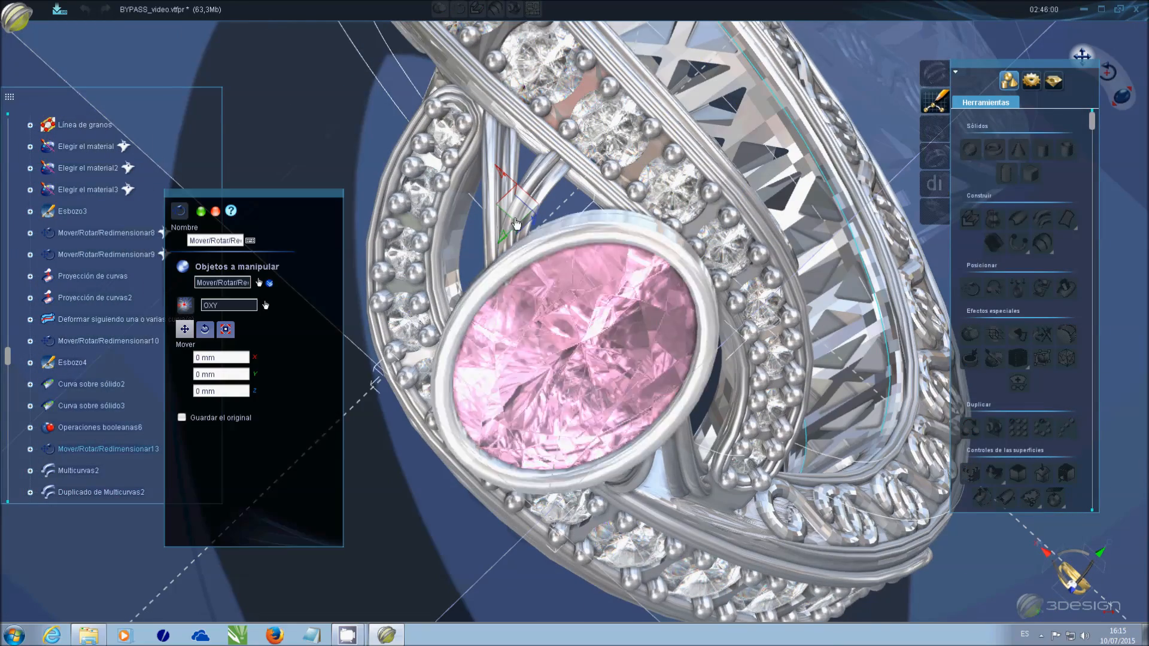
{"action": "middle_click_drag", "start_coordinate": [503, 228], "coordinate": [608, 138]}
{"action": "left_click_drag", "start_coordinate": [529, 161], "coordinate": [548, 159]}
{"action": "middle_click_drag", "start_coordinate": [533, 335], "coordinate": [645, 296]}
{"action": "middle_click_drag", "start_coordinate": [735, 452], "coordinate": [383, 479]}
{"action": "left_click_drag", "start_coordinate": [535, 260], "coordinate": [539, 258]}
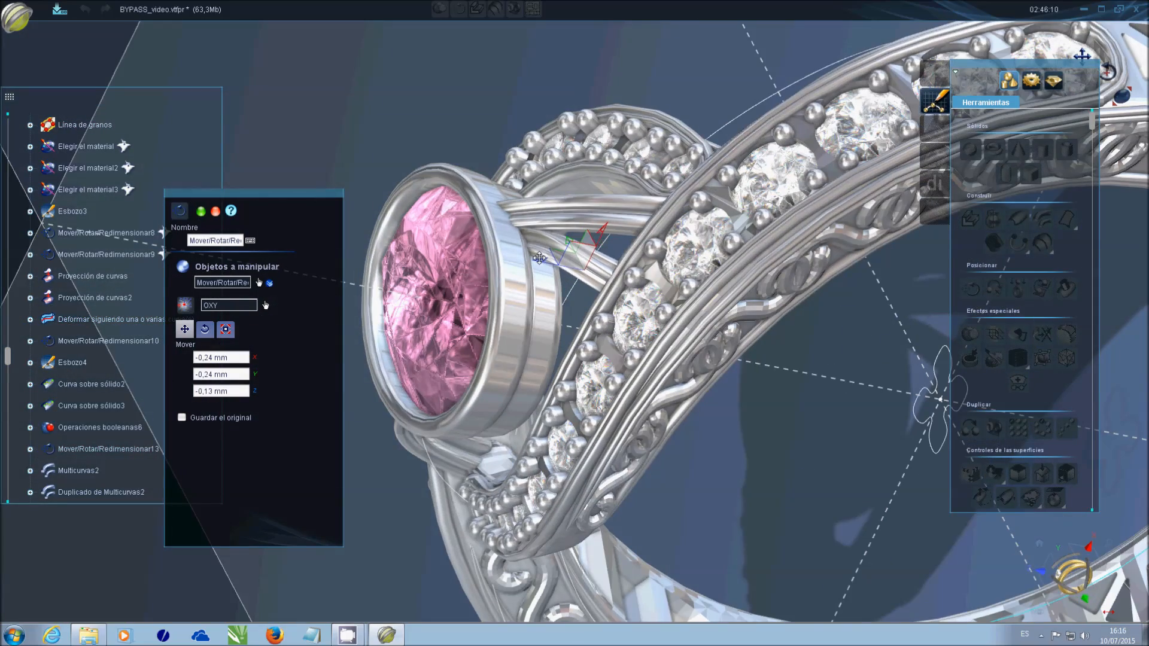
{"action": "middle_click_drag", "start_coordinate": [539, 258], "coordinate": [303, 350]}
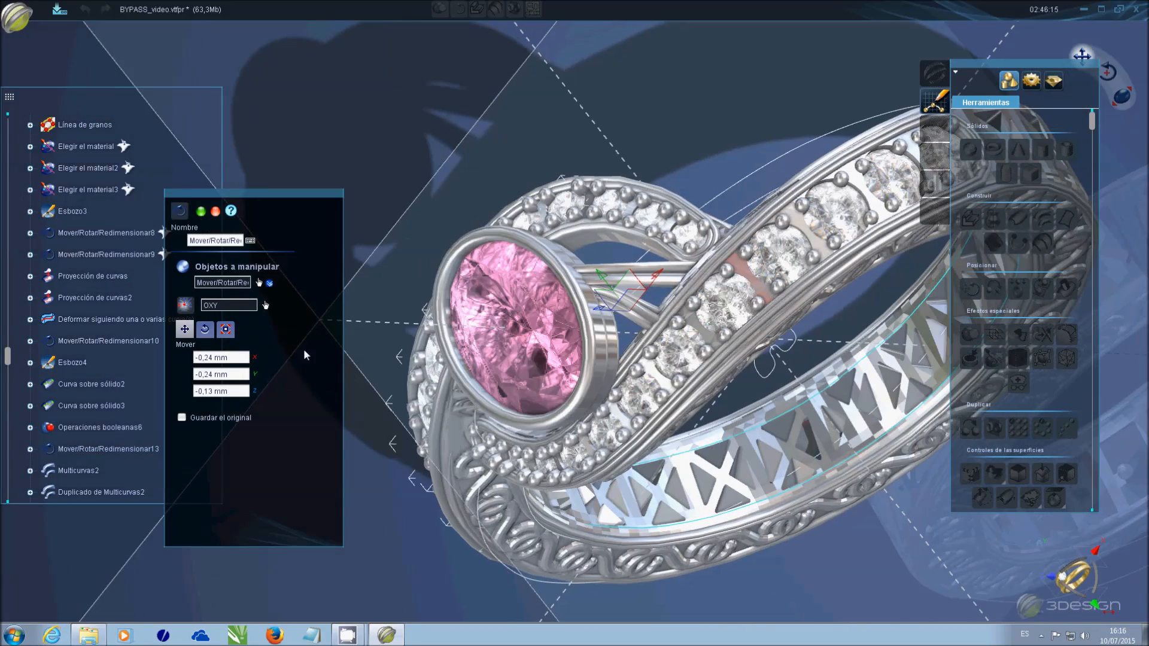
- Scale the small support proportionally to 0.85 and shift it to offsets of about -0.39 mm in X and -0.42 mm in Y
{"action": "left_click", "coordinate": [225, 329]}
{"action": "scroll", "coordinate": [552, 274], "scroll_direction": "up", "scroll_amount": 5}
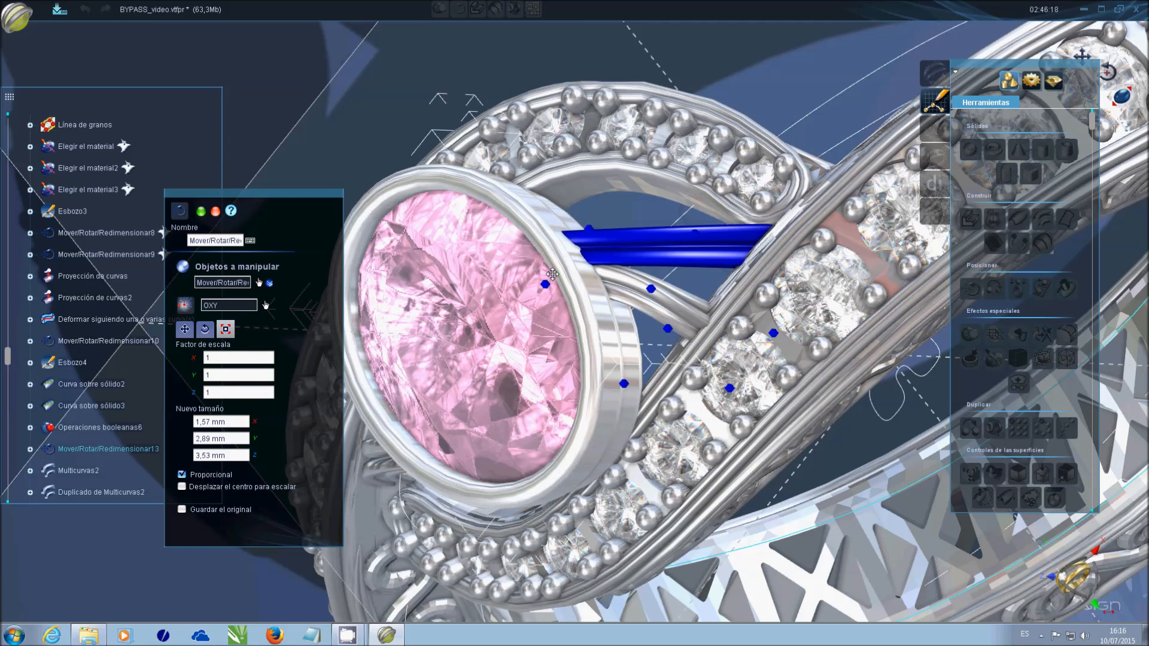
{"action": "left_click_drag", "start_coordinate": [545, 283], "coordinate": [565, 285]}
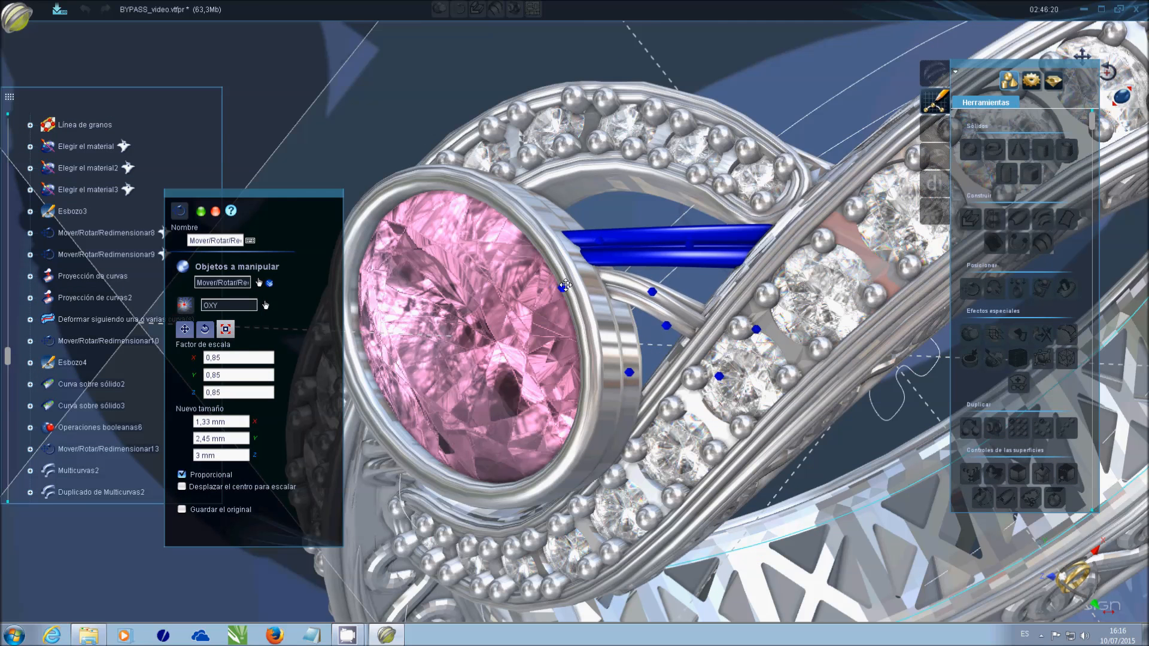
{"action": "left_click", "coordinate": [184, 330]}
{"action": "middle_click_drag", "start_coordinate": [745, 400], "coordinate": [722, 358]}
{"action": "left_click_drag", "start_coordinate": [716, 351], "coordinate": [715, 358]}
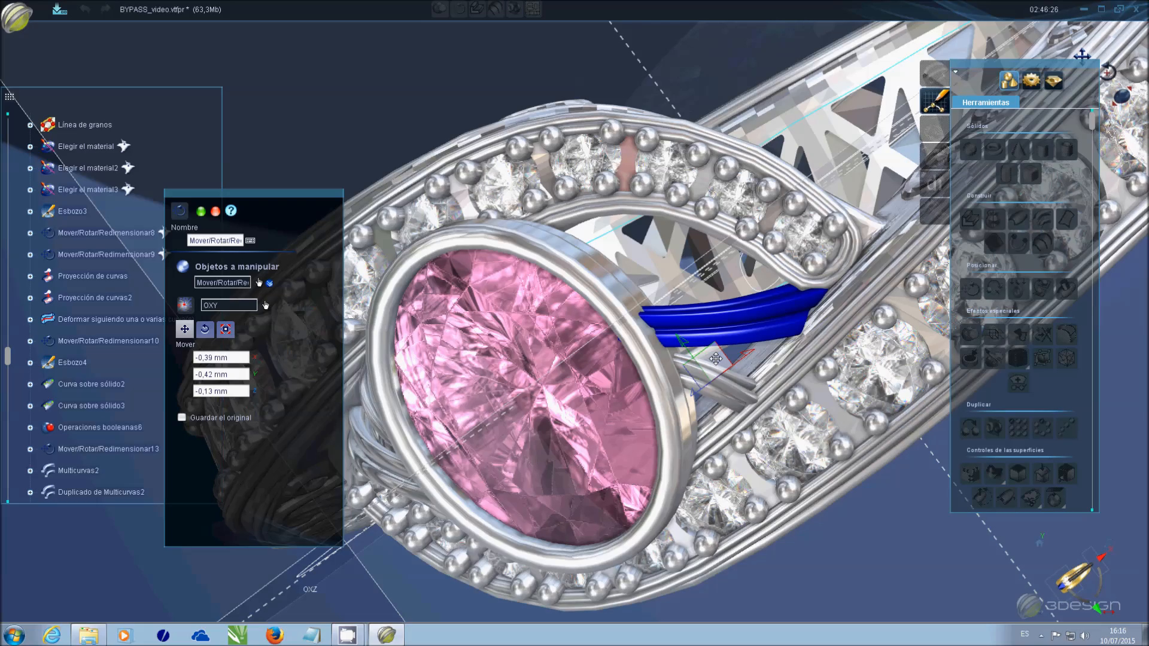
{"action": "scroll", "coordinate": [715, 358], "scroll_direction": "down", "scroll_amount": 5}
{"action": "middle_click_drag", "start_coordinate": [716, 357], "coordinate": [429, 291]}
{"action": "key", "text": "Return"}
- Edit the larger support's move operation, lowering its Z offset to about -0.08 mm, and accept
{"action": "middle_click_drag", "start_coordinate": [505, 207], "coordinate": [663, 478]}
{"action": "scroll", "coordinate": [663, 478], "scroll_direction": "up", "scroll_amount": 5}
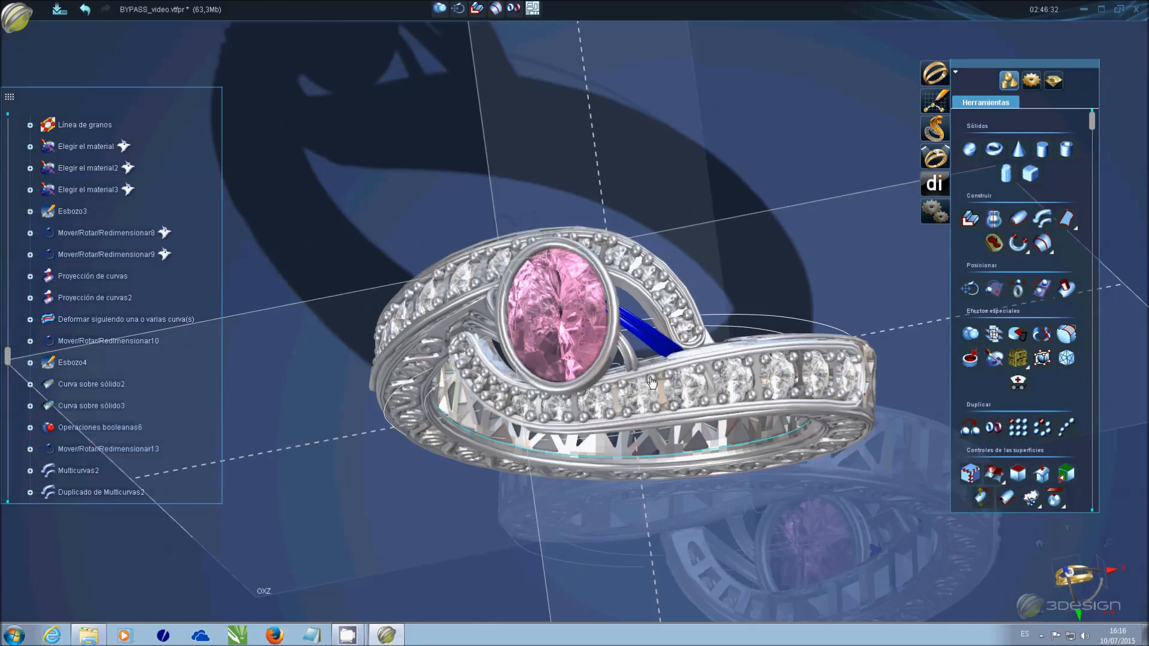
{"action": "double_click", "coordinate": [741, 341]}
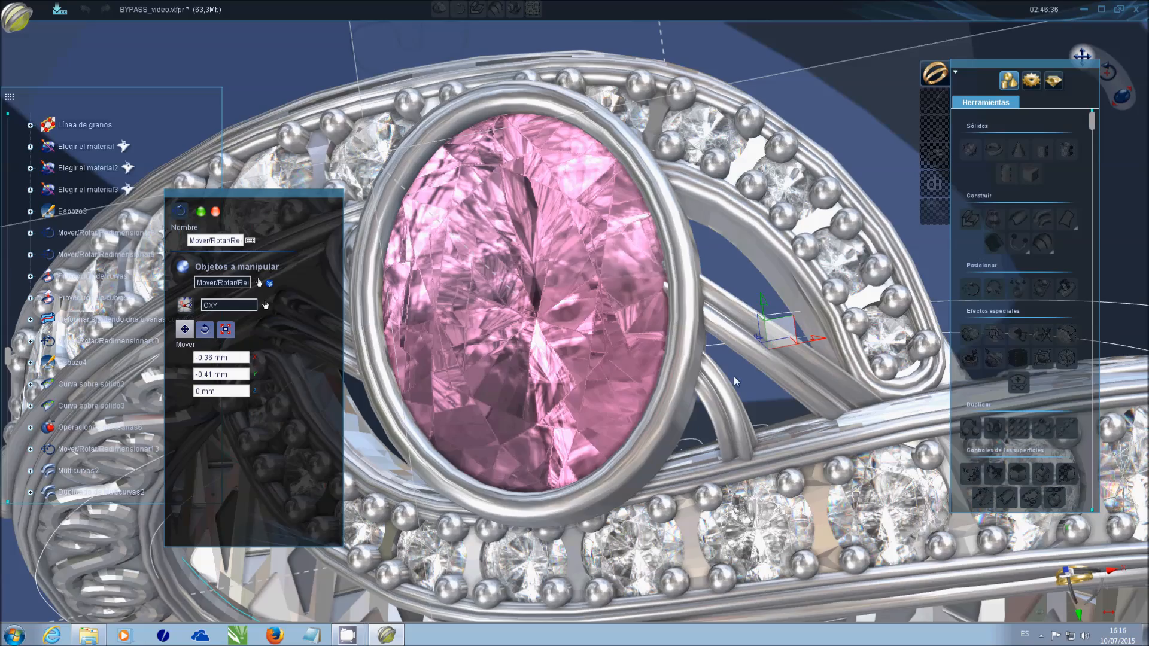
{"action": "middle_click_drag", "start_coordinate": [733, 375], "coordinate": [684, 365]}
{"action": "left_click_drag", "start_coordinate": [715, 331], "coordinate": [716, 331]}
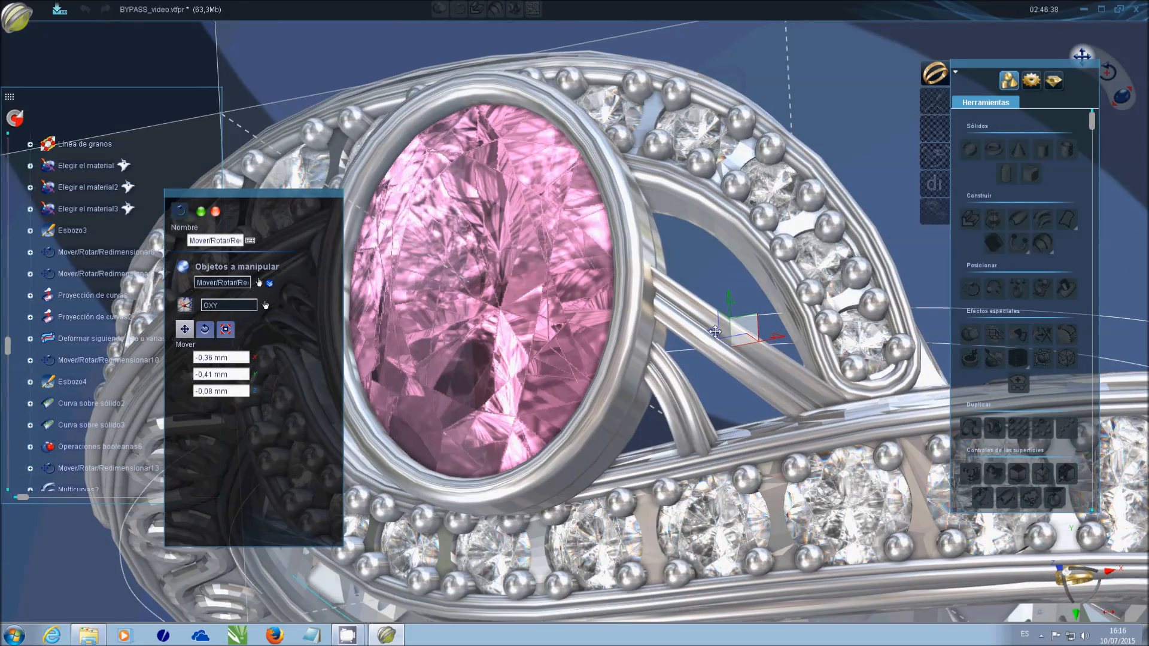
{"action": "middle_click_drag", "start_coordinate": [721, 336], "coordinate": [774, 449]}
{"action": "key", "text": "Return"}
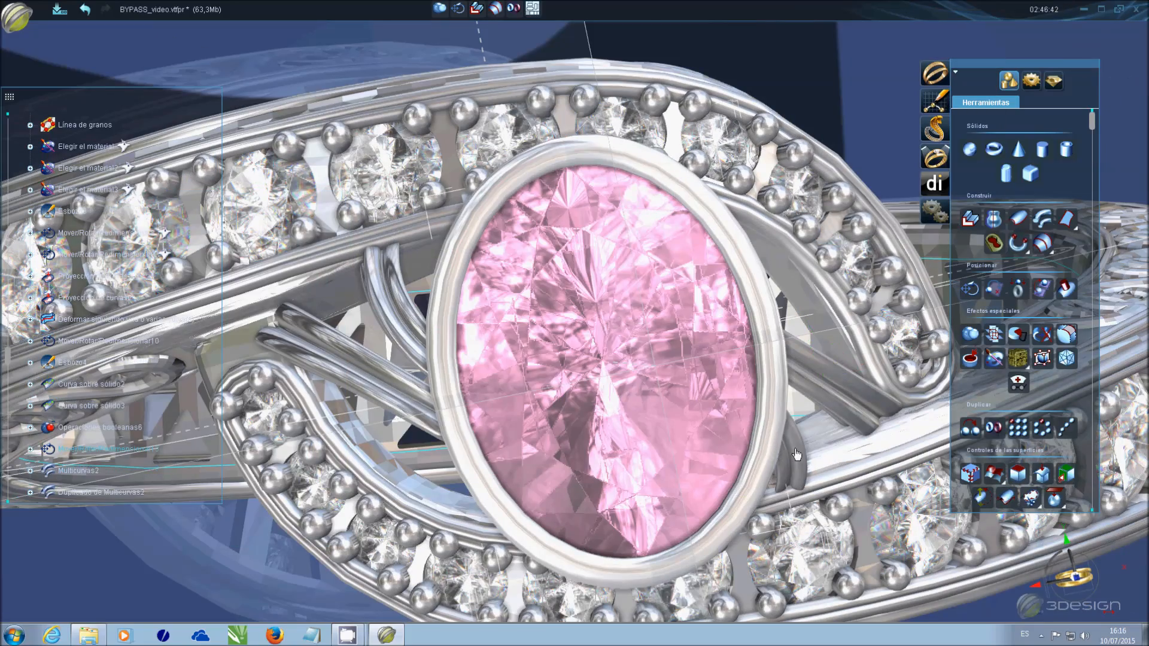
- Edit the small support's move operation, shifting it beside the bezel to offsets of about -0.21 mm in X and -0.34 mm in Y
{"action": "double_click", "coordinate": [796, 451]}
{"action": "middle_click_drag", "start_coordinate": [763, 547], "coordinate": [602, 468]}
{"action": "left_click_drag", "start_coordinate": [755, 411], "coordinate": [720, 373]}
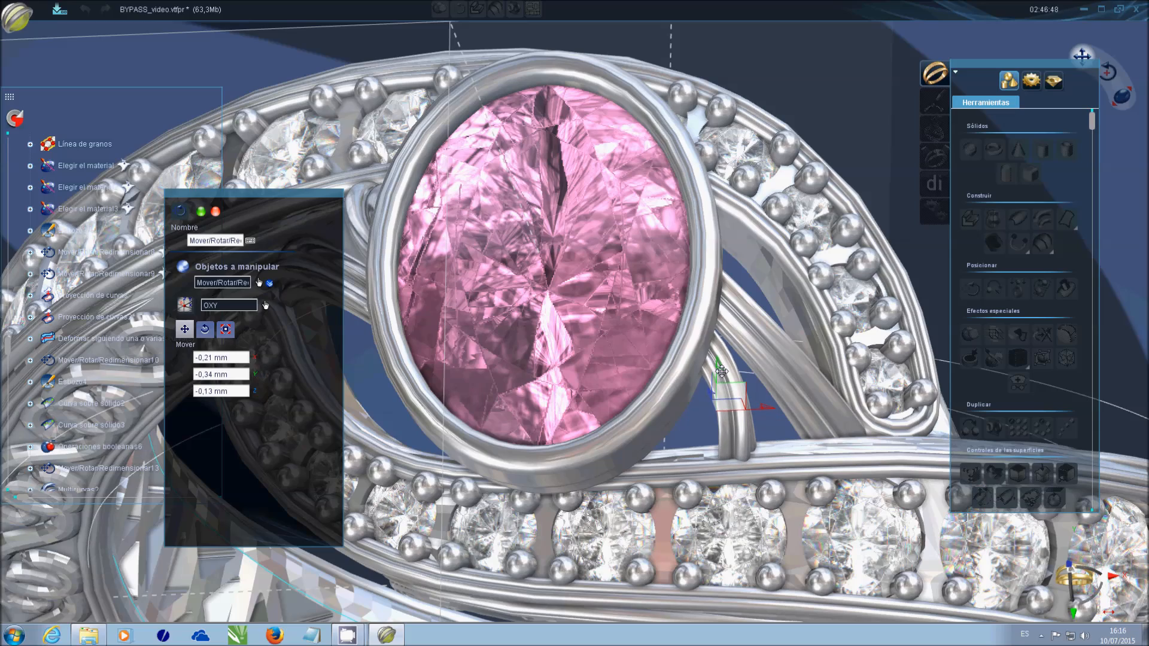